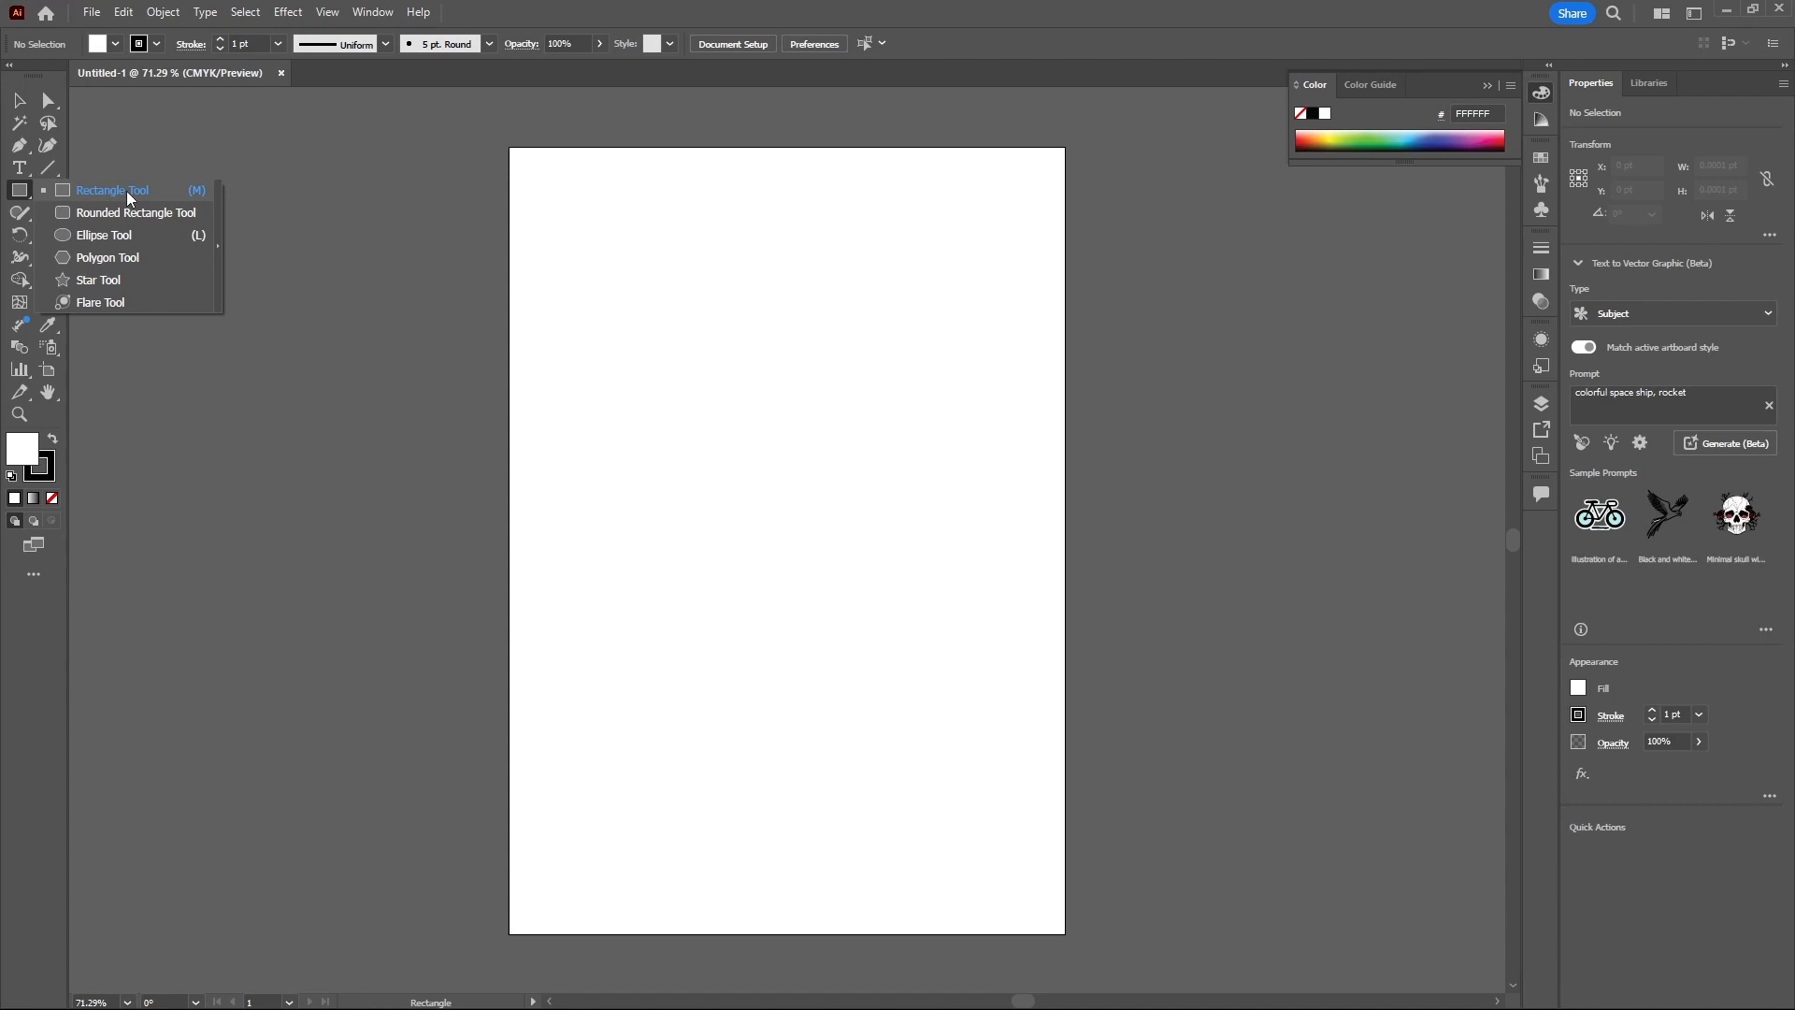
- Draw three rectangles beside the artboard, about 186×196 pt, 138×73 pt and 193×193 pt
{"action": "left_click", "coordinate": [128, 193]}
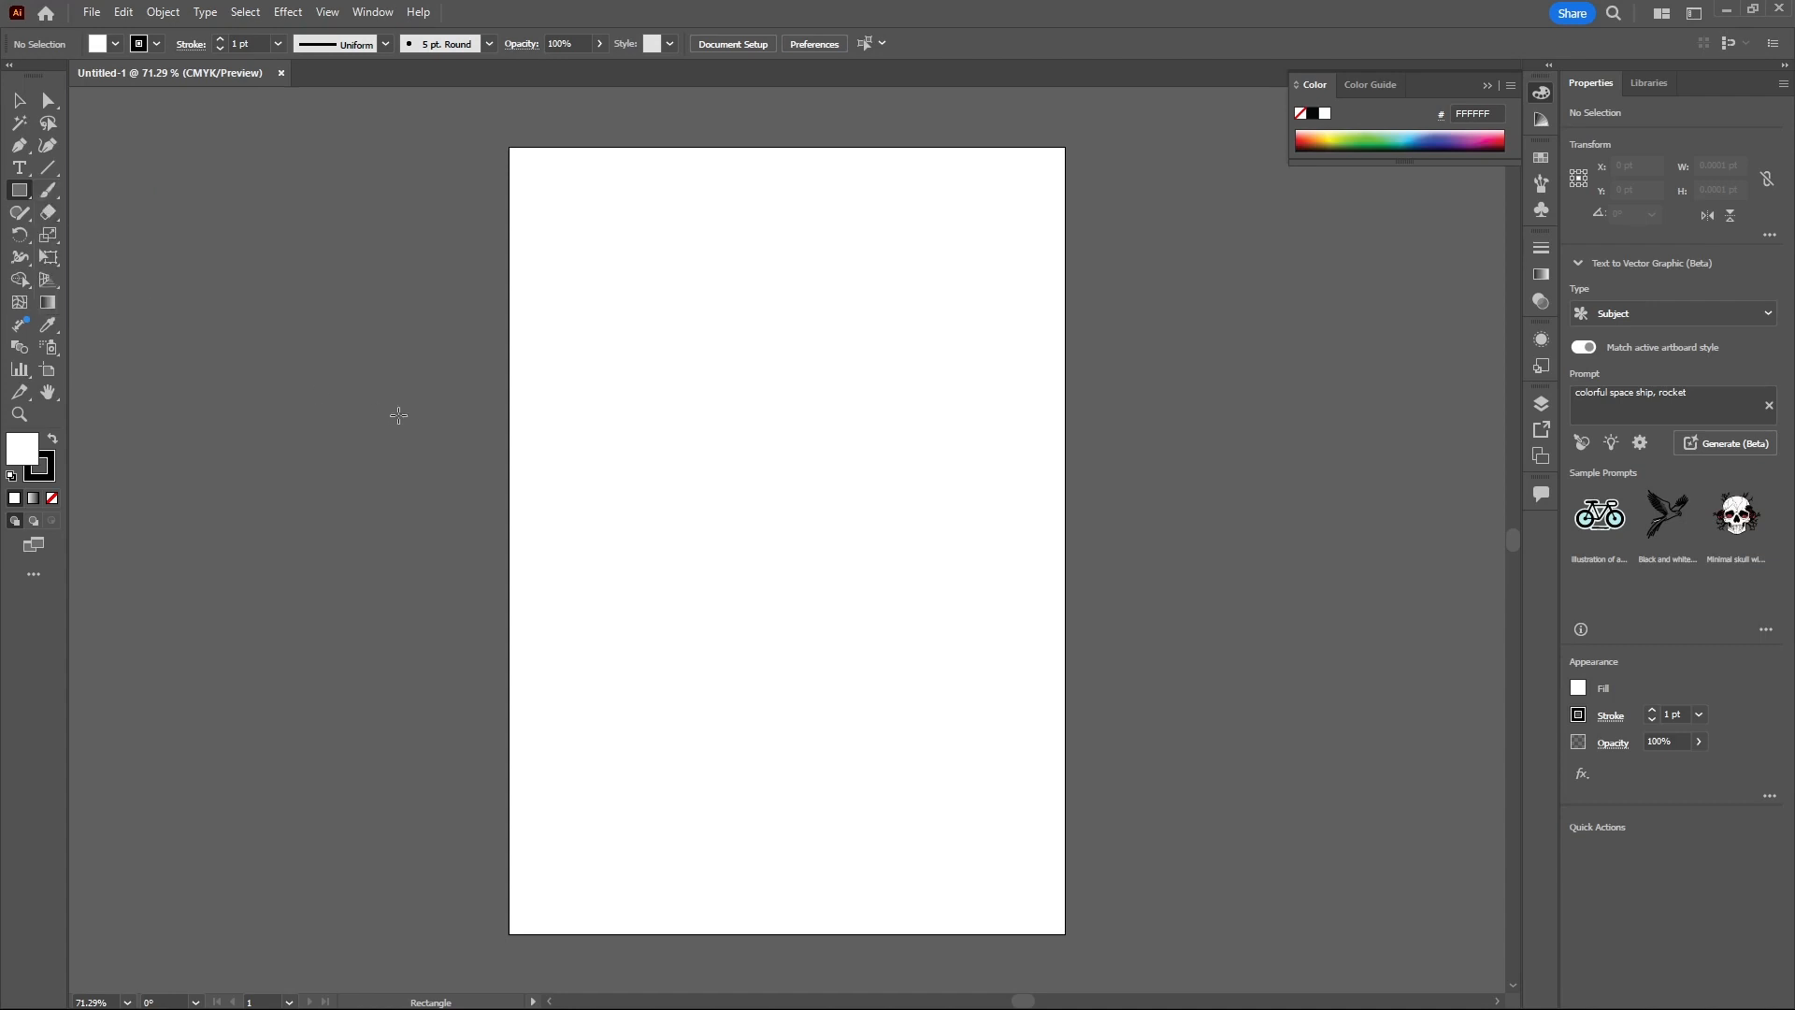
{"action": "mouse_move", "coordinate": [313, 319]}
{"action": "left_mouse_down"}
{"action": "mouse_move", "coordinate": [509, 524]}
{"action": "mouse_move", "coordinate": [487, 502]}
{"action": "left_mouse_up"}
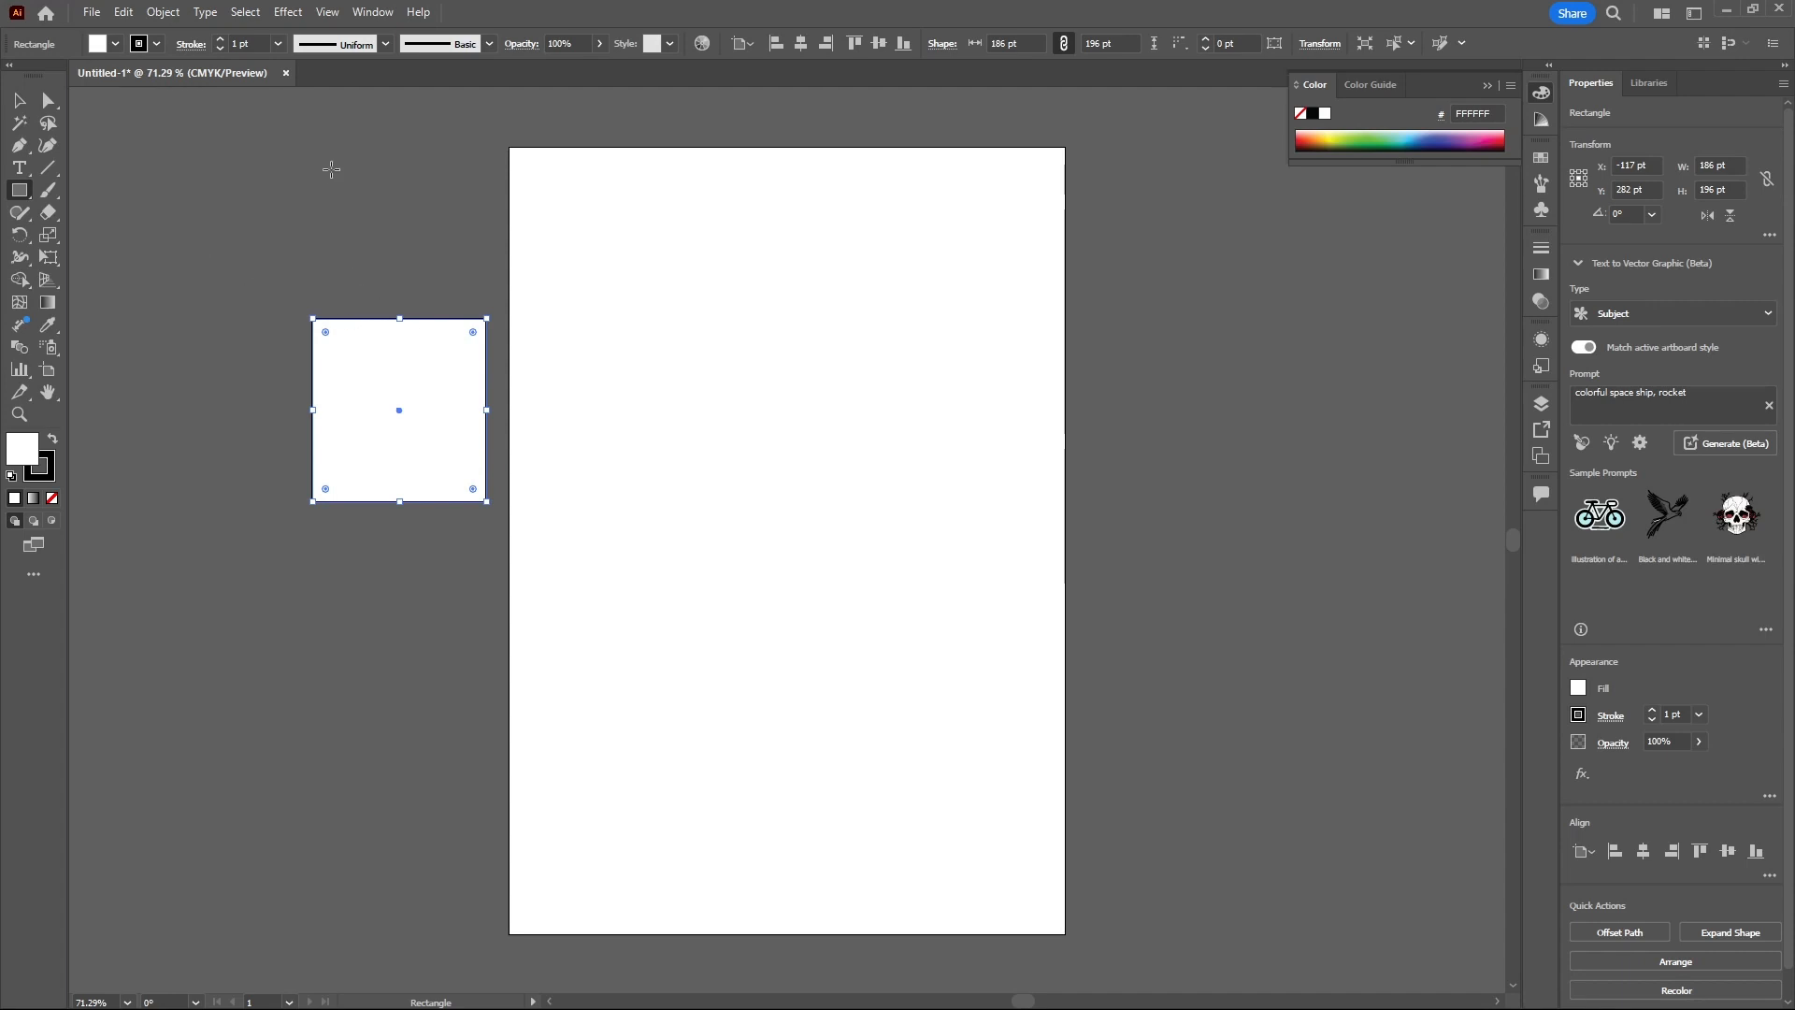
{"action": "left_click_drag", "start_coordinate": [331, 169], "coordinate": [461, 236]}
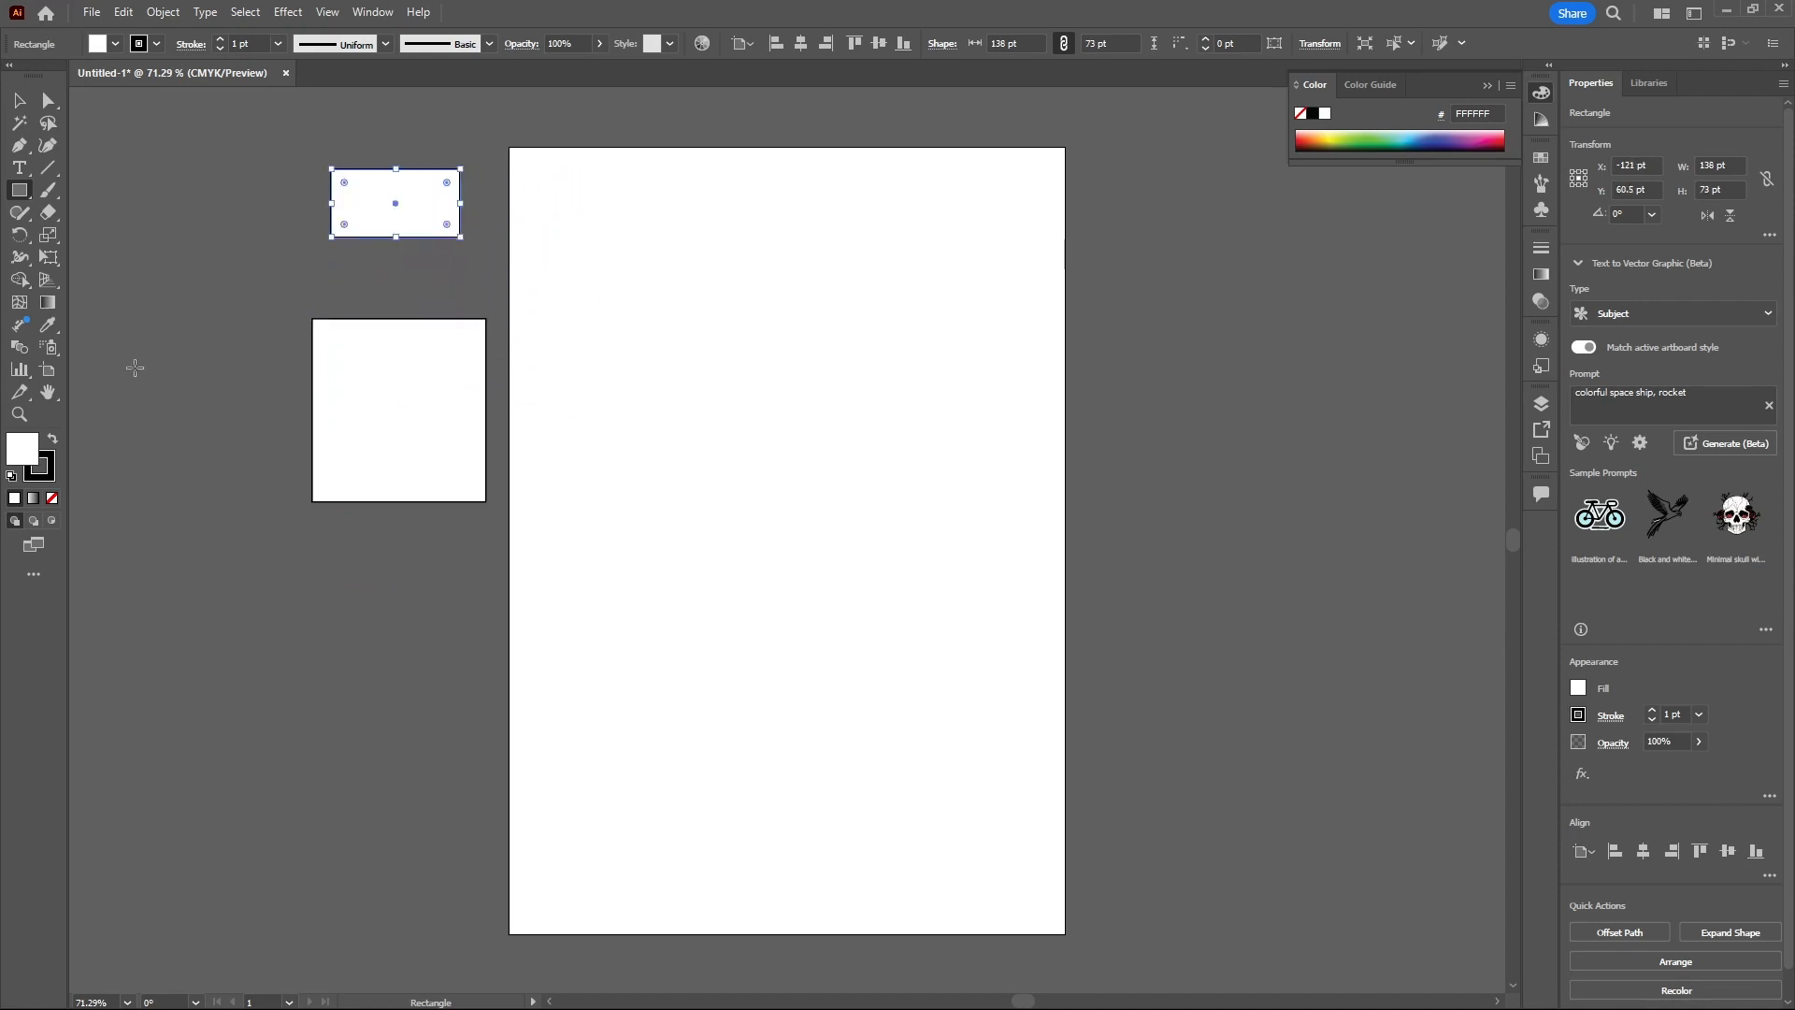
{"action": "left_click_drag", "start_coordinate": [231, 606], "coordinate": [412, 786]}
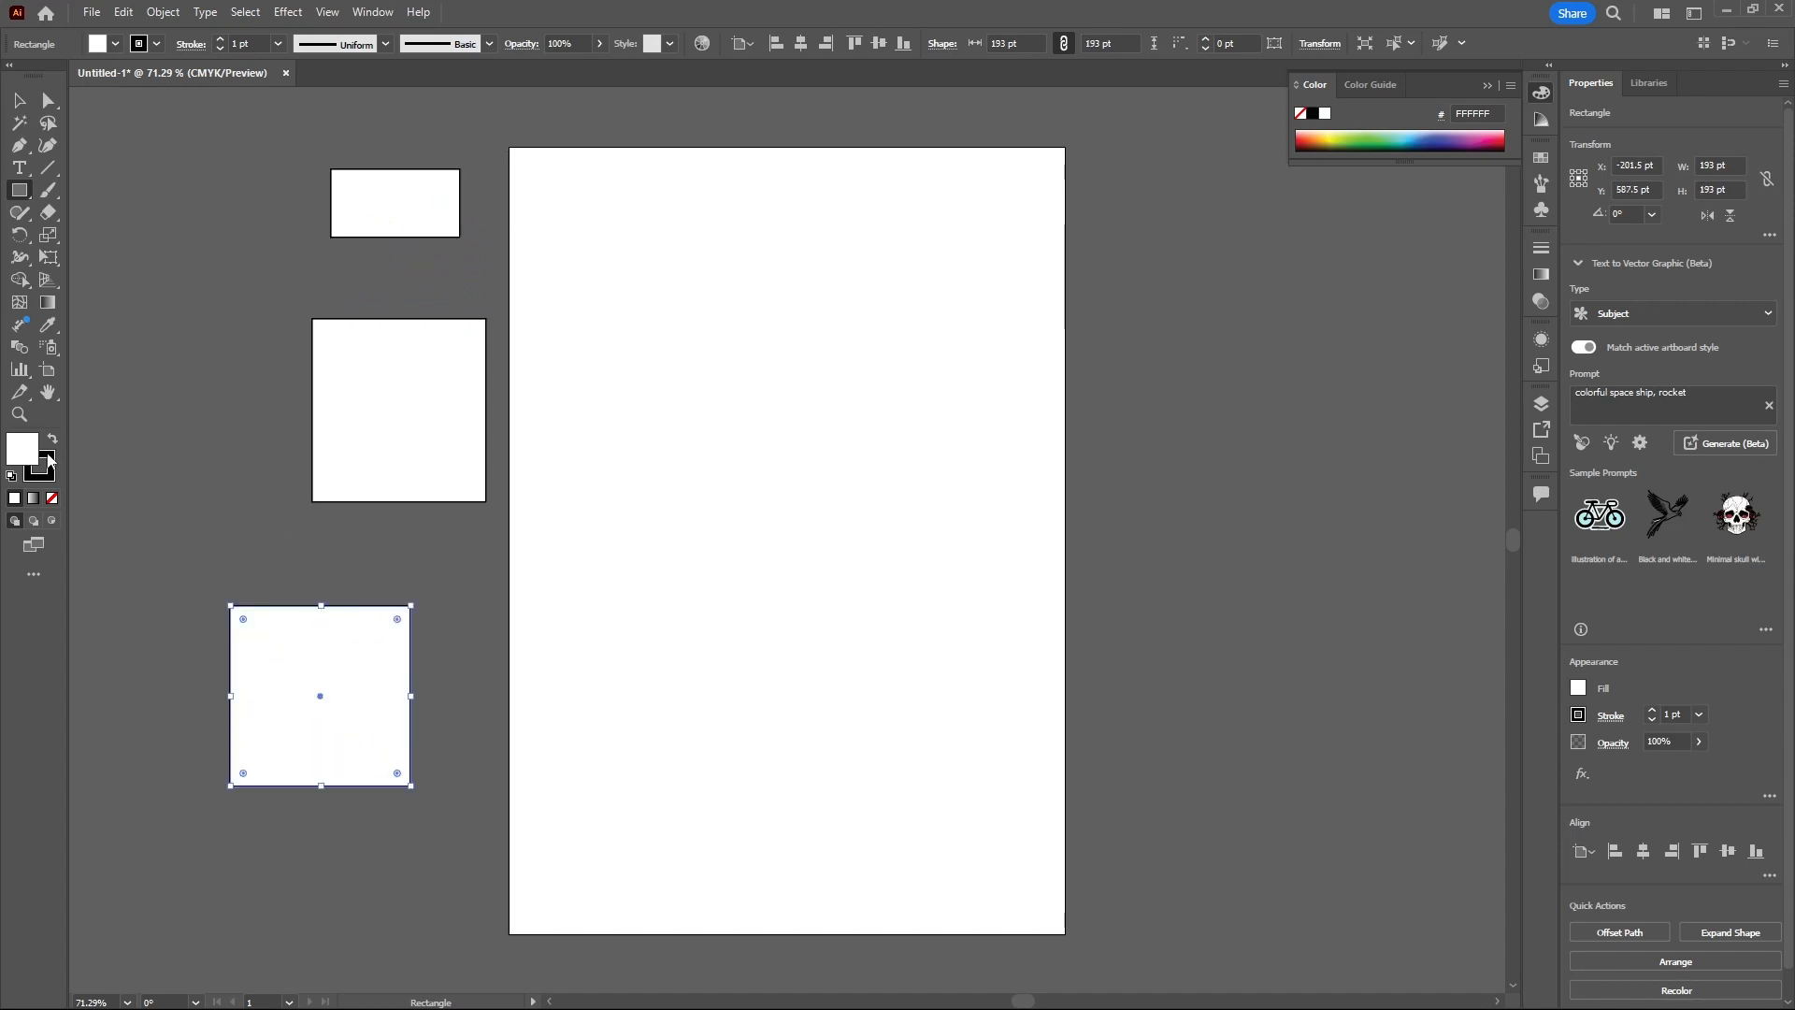
- Set the fill colour of the selected square to red F90606
{"action": "double_click", "coordinate": [28, 450]}
{"action": "left_click_drag", "start_coordinate": [873, 450], "coordinate": [885, 398]}
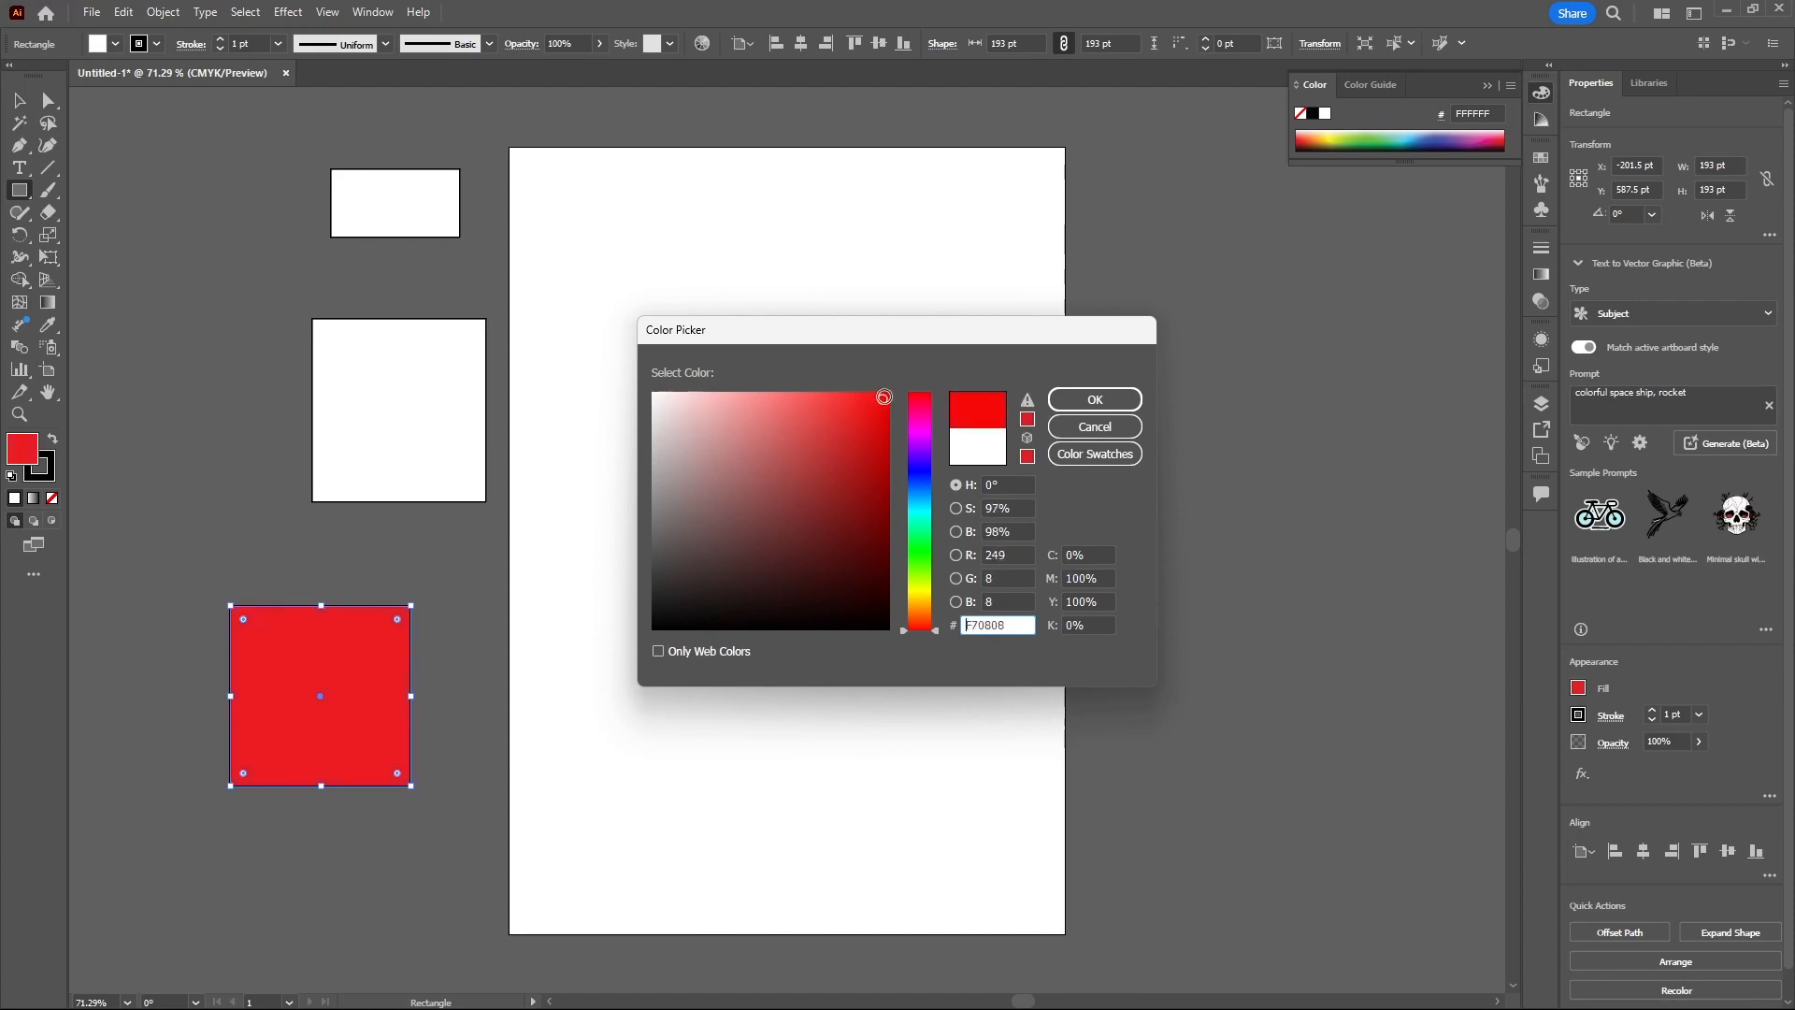
{"action": "left_click", "coordinate": [1095, 399]}
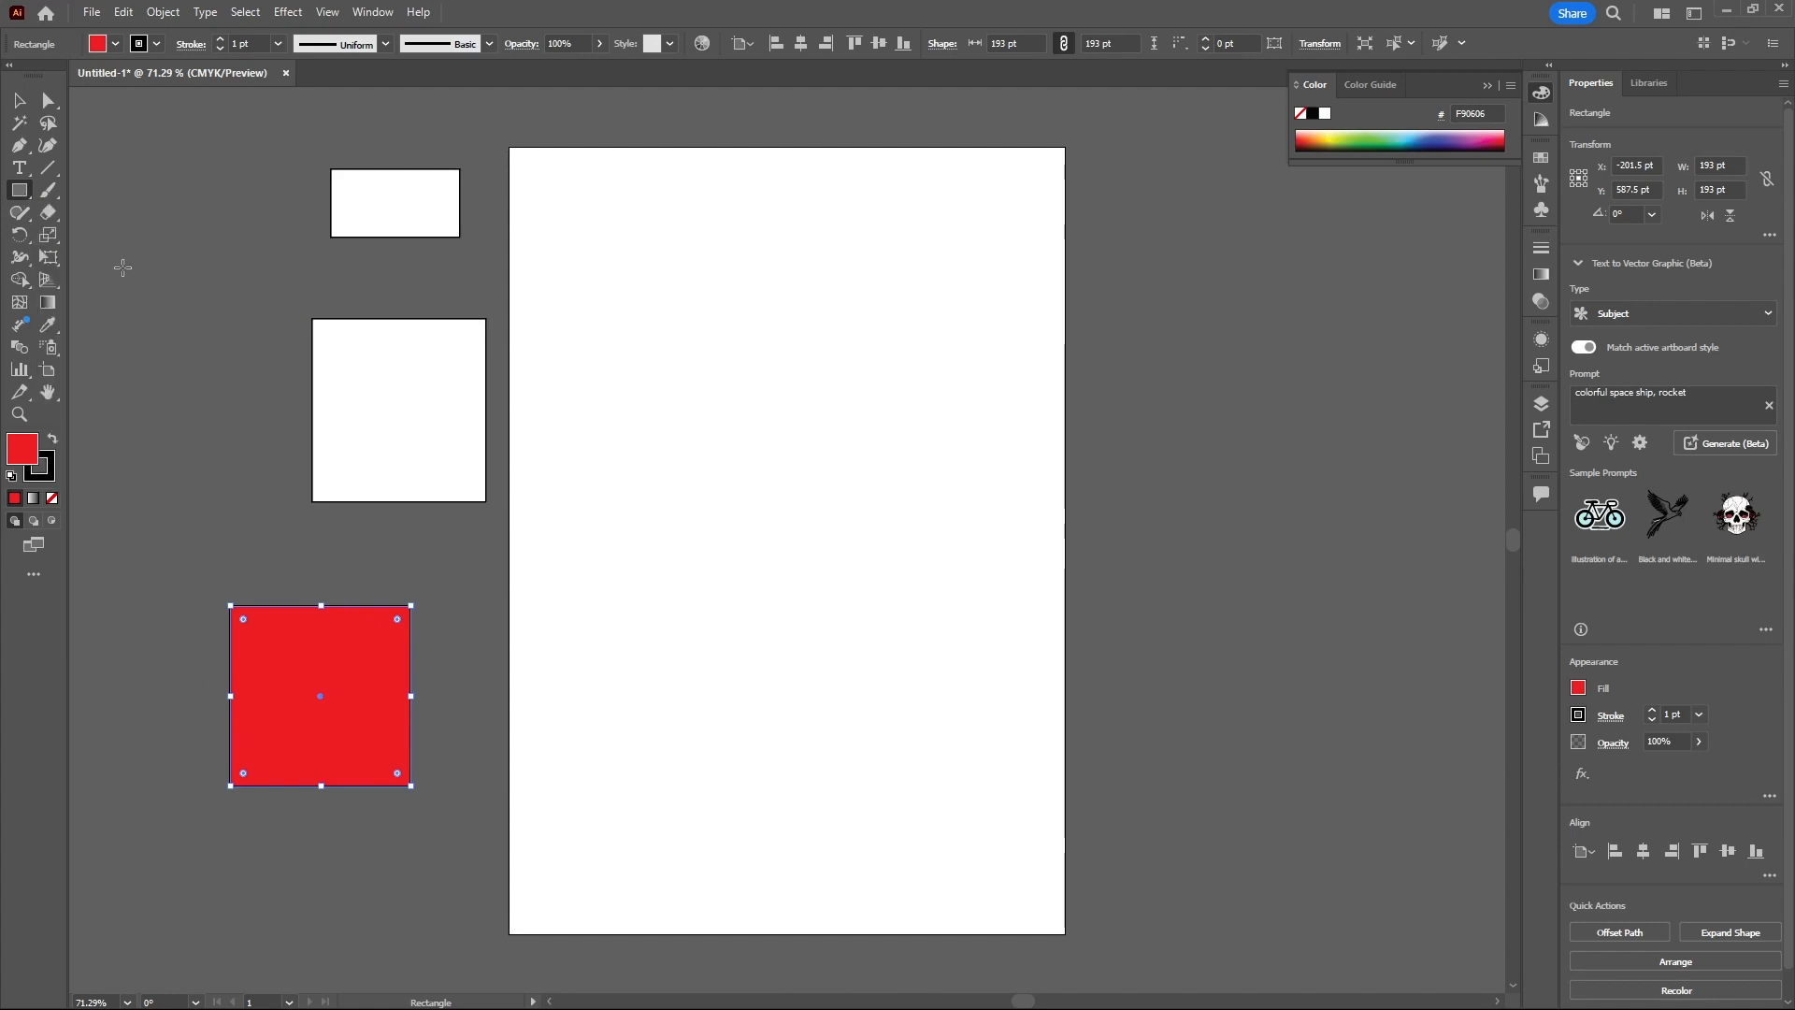
- Create a rectangle numerically with width 50 pt and height 50 pt
{"action": "left_click", "coordinate": [182, 261]}
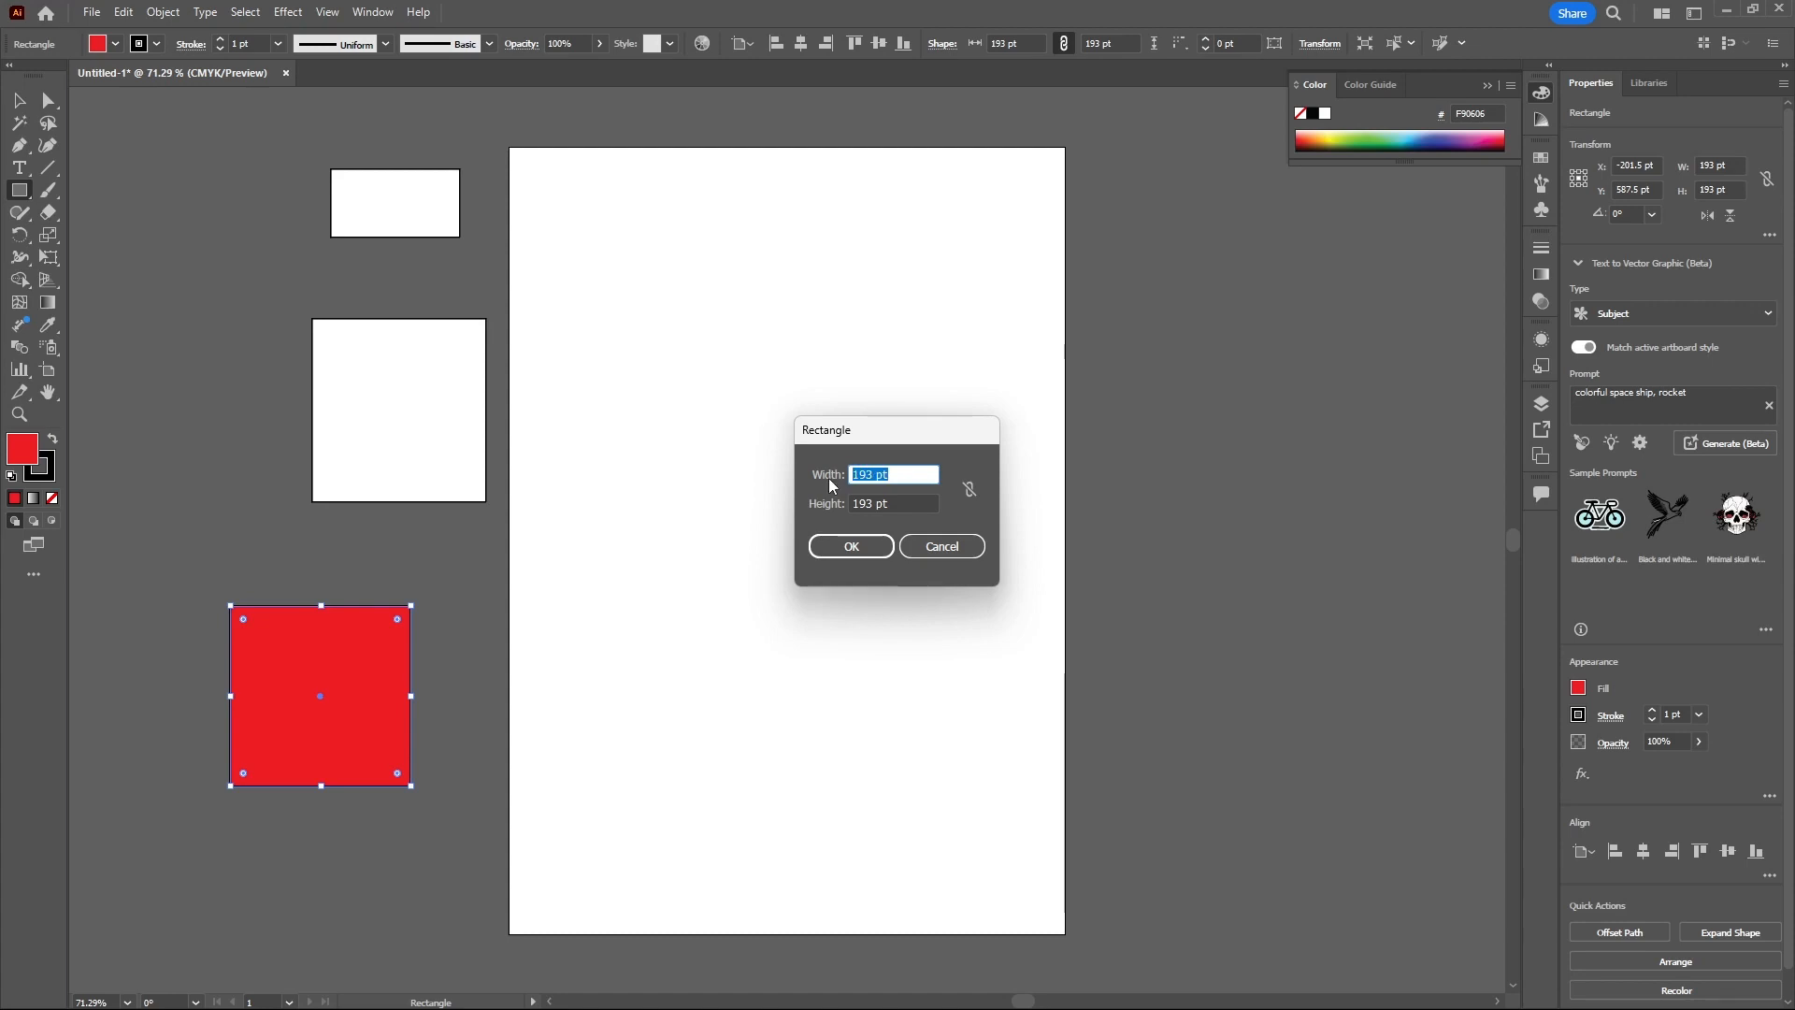
{"action": "type", "text": "50"}
{"action": "key", "text": "Tab"}
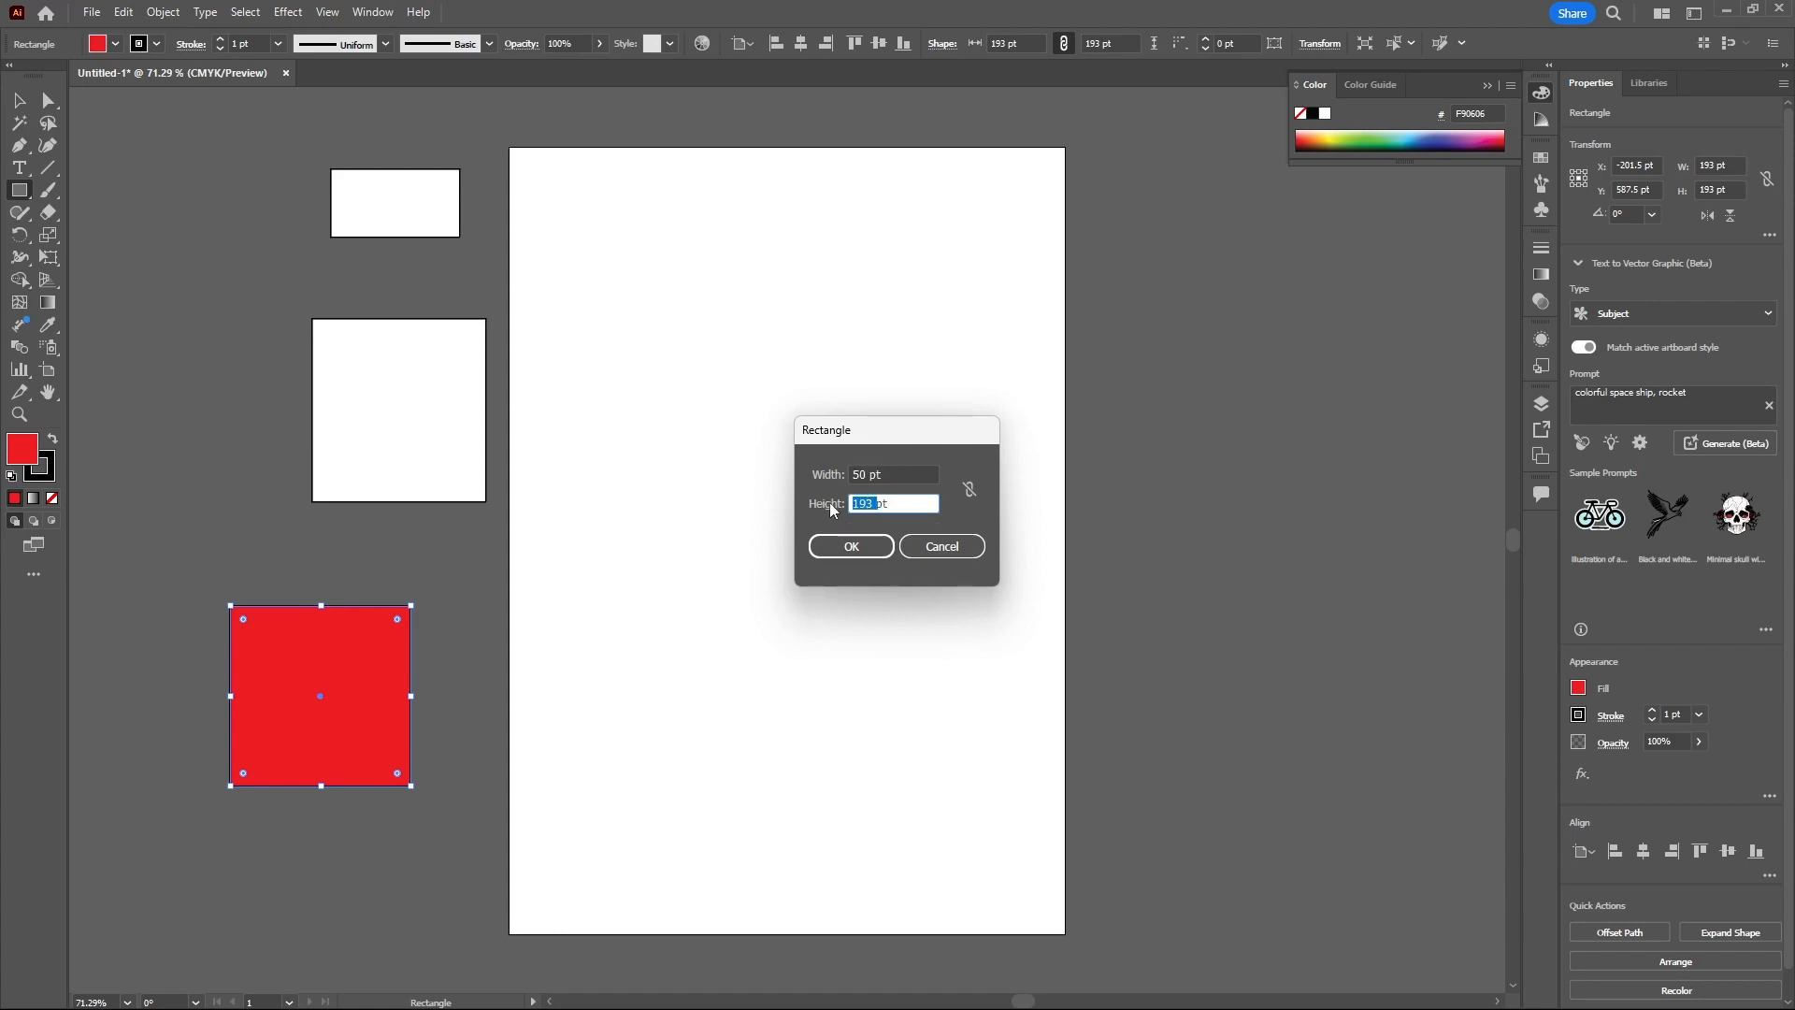
{"action": "type", "text": "50pt"}
{"action": "left_click", "coordinate": [863, 555]}
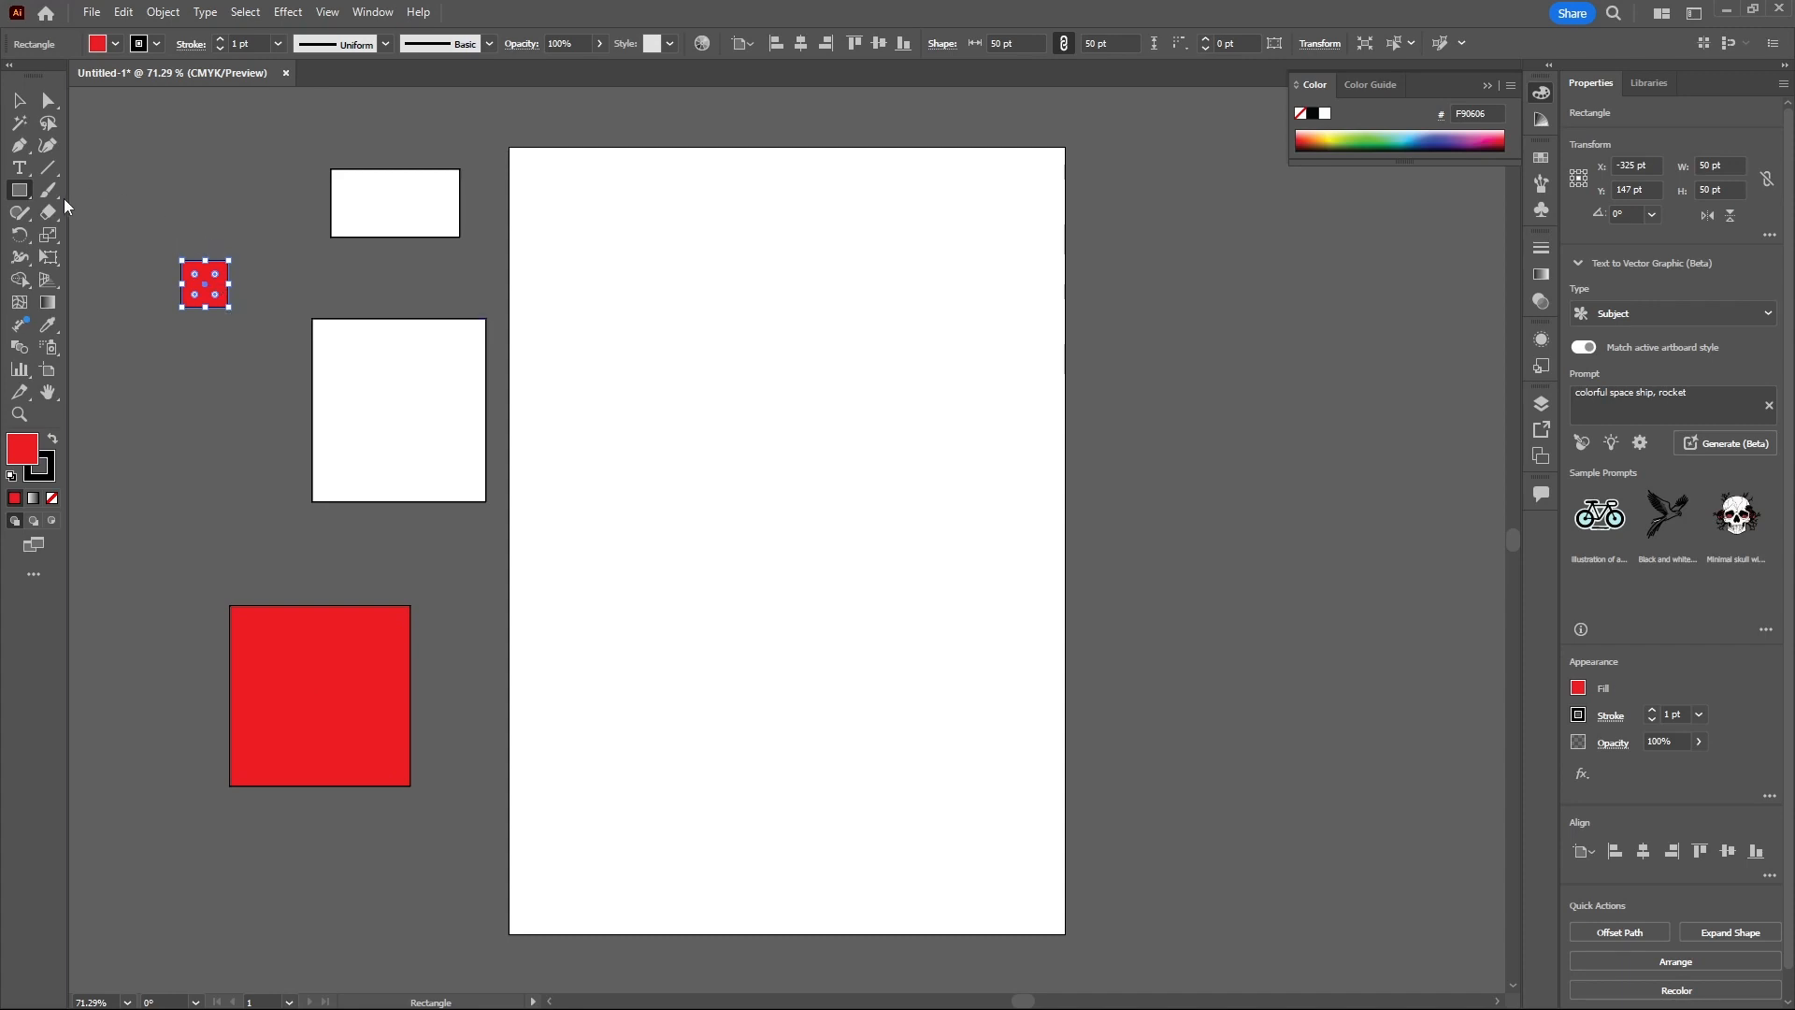
- Draw a rounded rectangle about 205 pt square on the artboard with the Rounded Rectangle Tool
{"action": "right_click", "coordinate": [28, 200]}
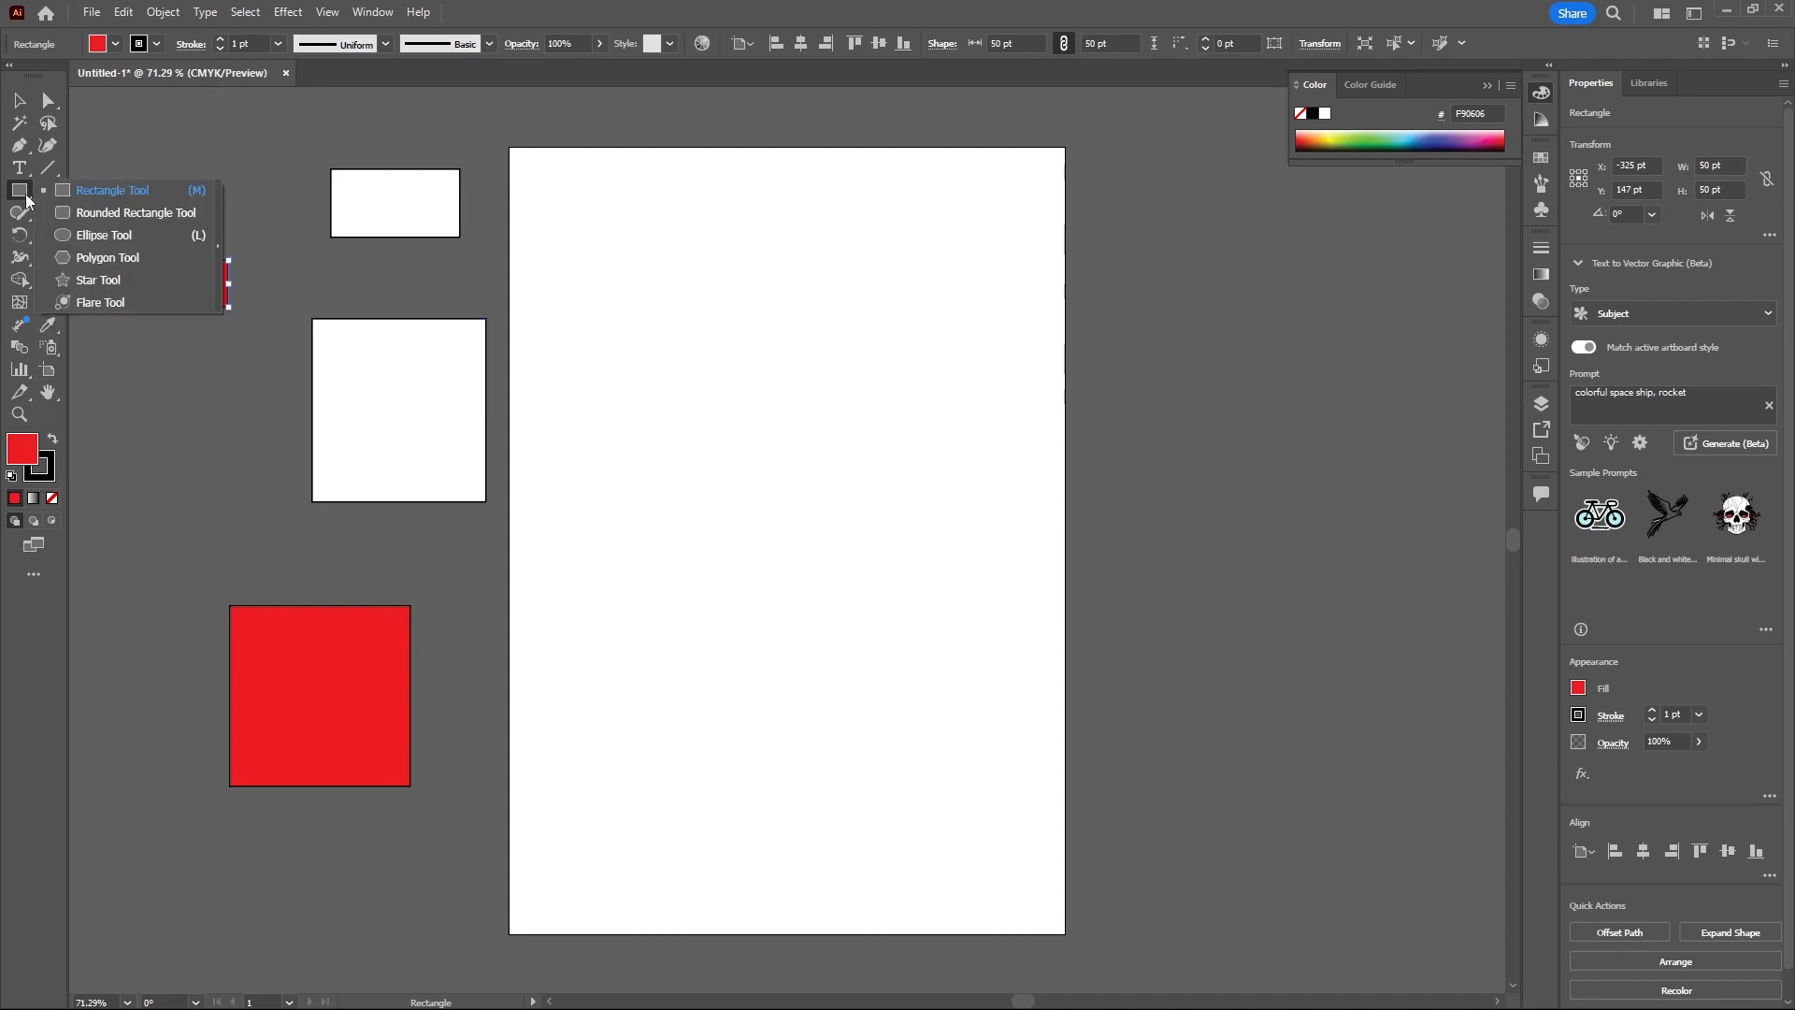
{"action": "left_click", "coordinate": [87, 216]}
{"action": "left_click_drag", "start_coordinate": [680, 411], "coordinate": [874, 602]}
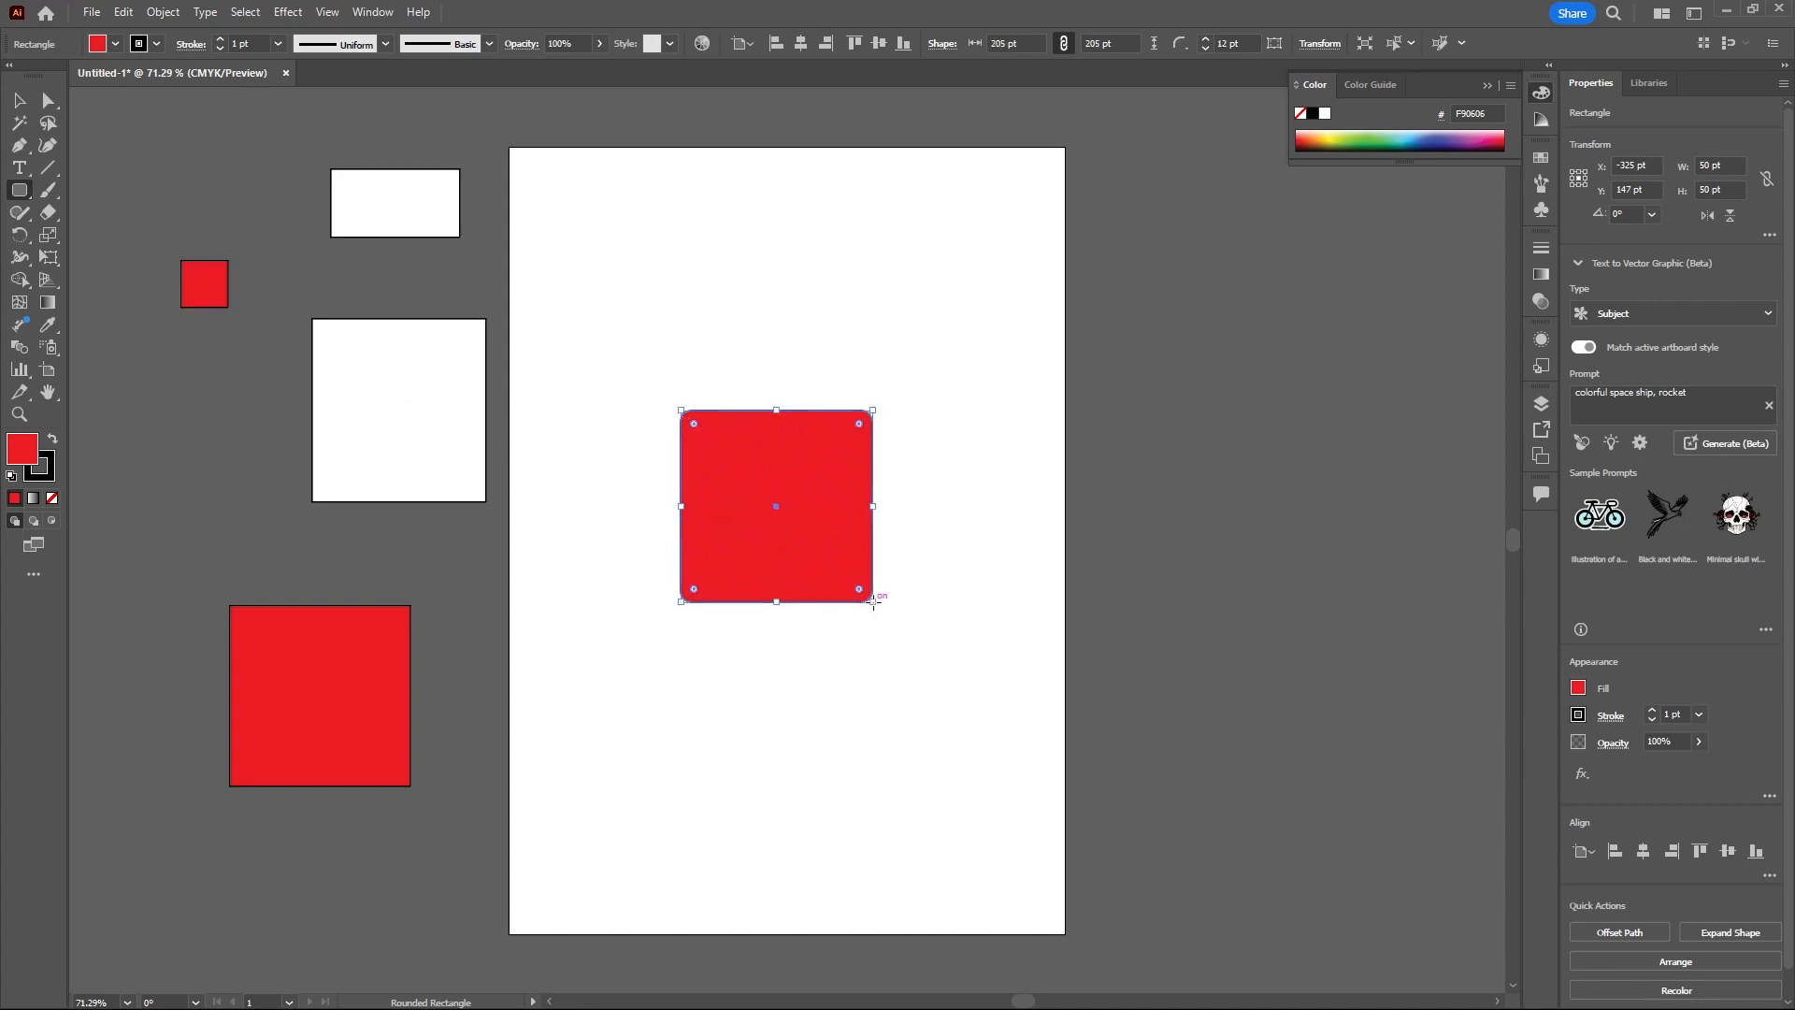
- Move the red 193 pt square so it overlaps the artboard's left edge
{"action": "left_click", "coordinate": [19, 101]}
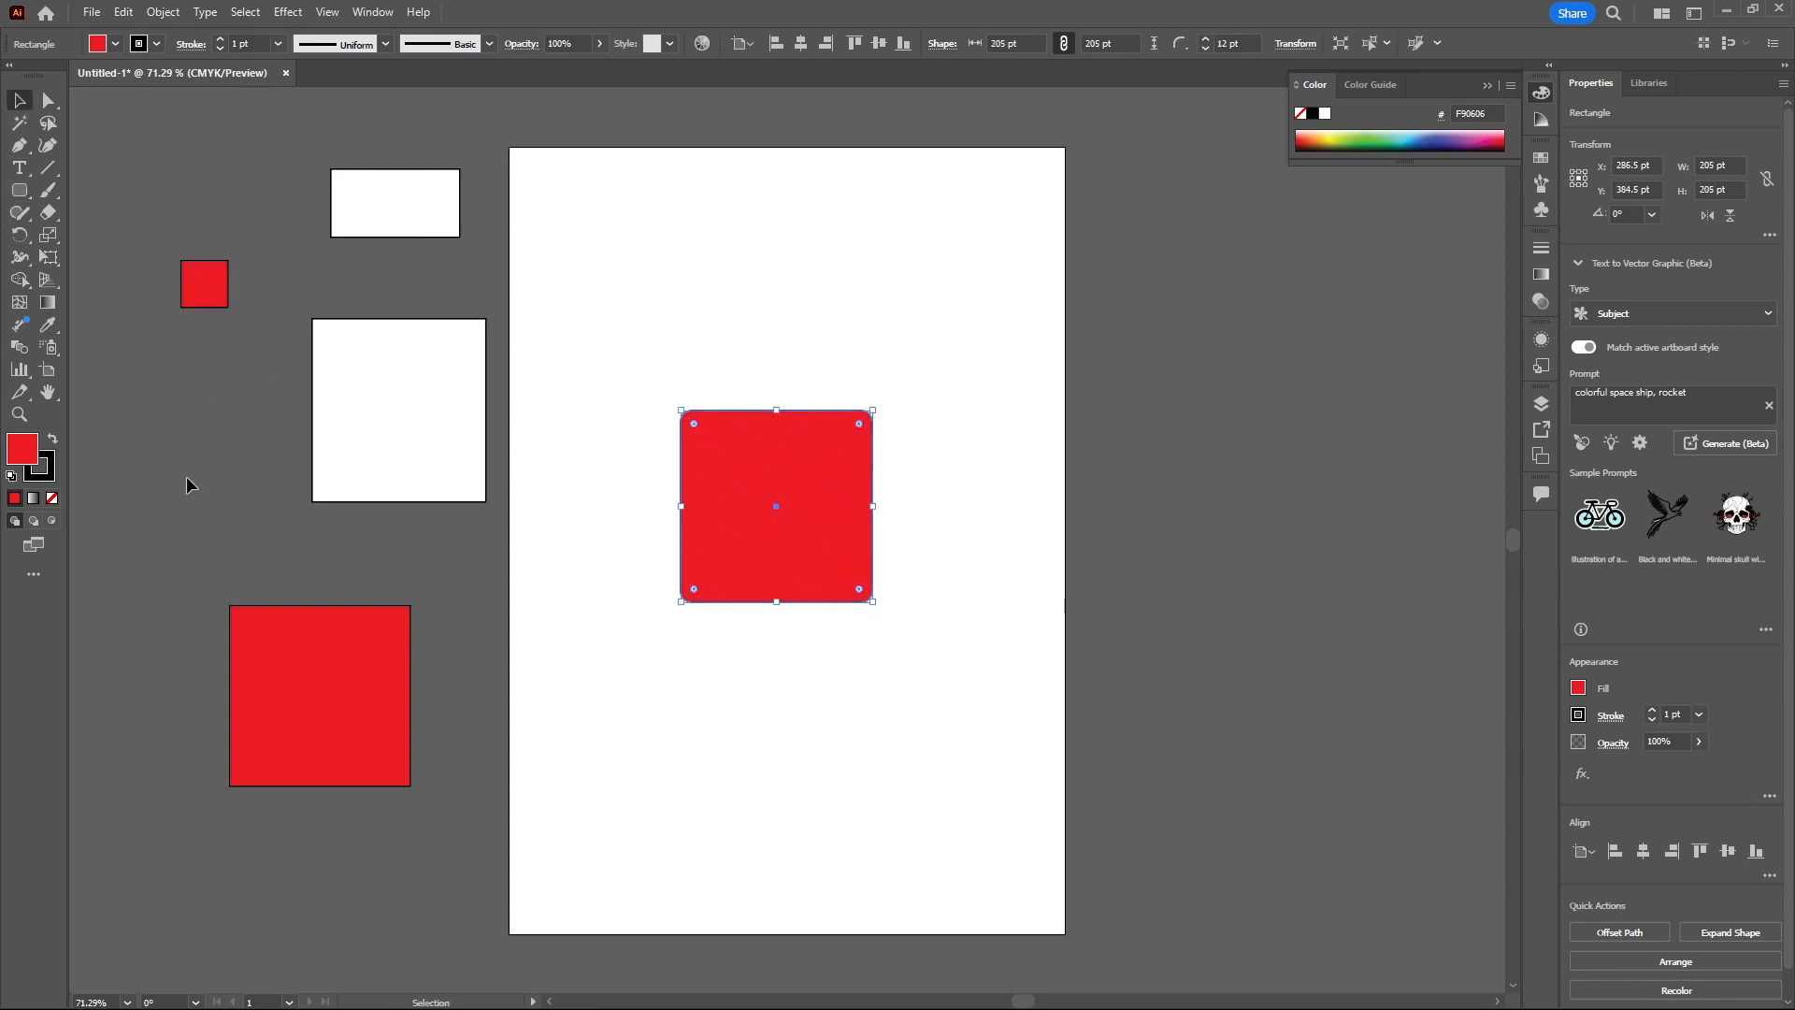
{"action": "left_click", "coordinate": [328, 689]}
{"action": "left_click_drag", "start_coordinate": [329, 689], "coordinate": [516, 632]}
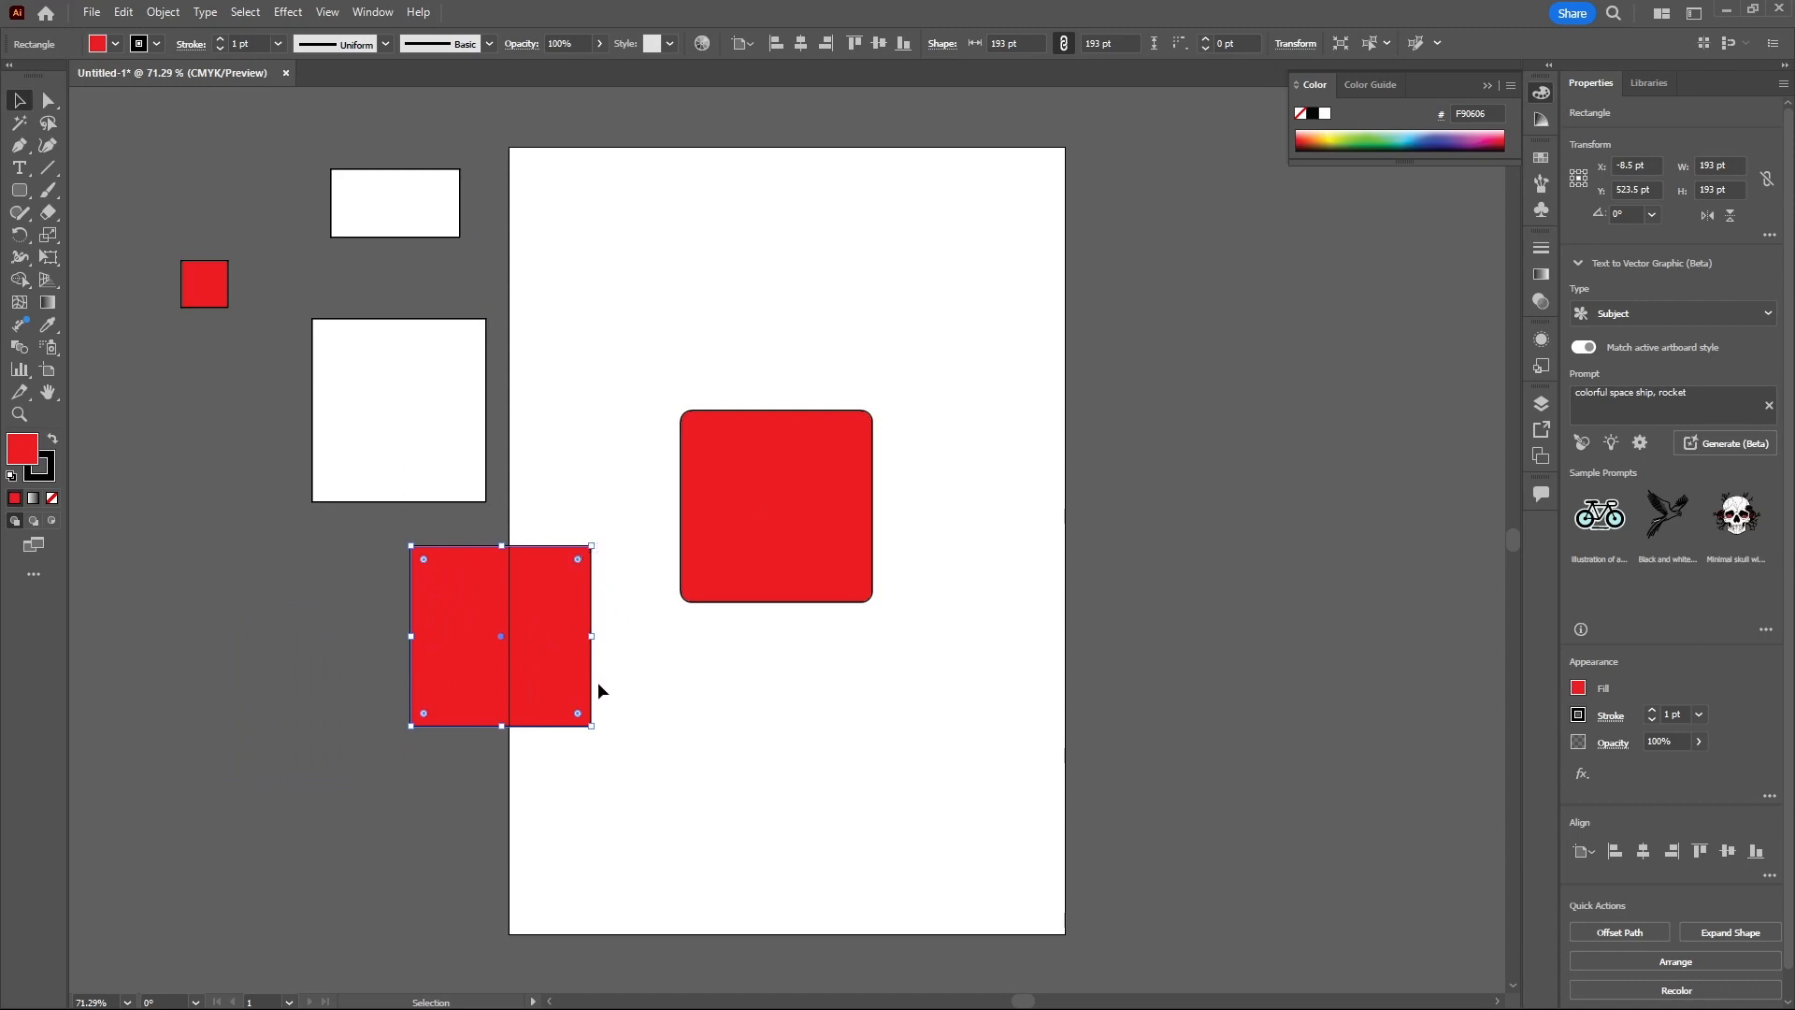
- Remove the rounded rectangle's corner rounding so all its corners become sharp
{"action": "left_click", "coordinate": [721, 508]}
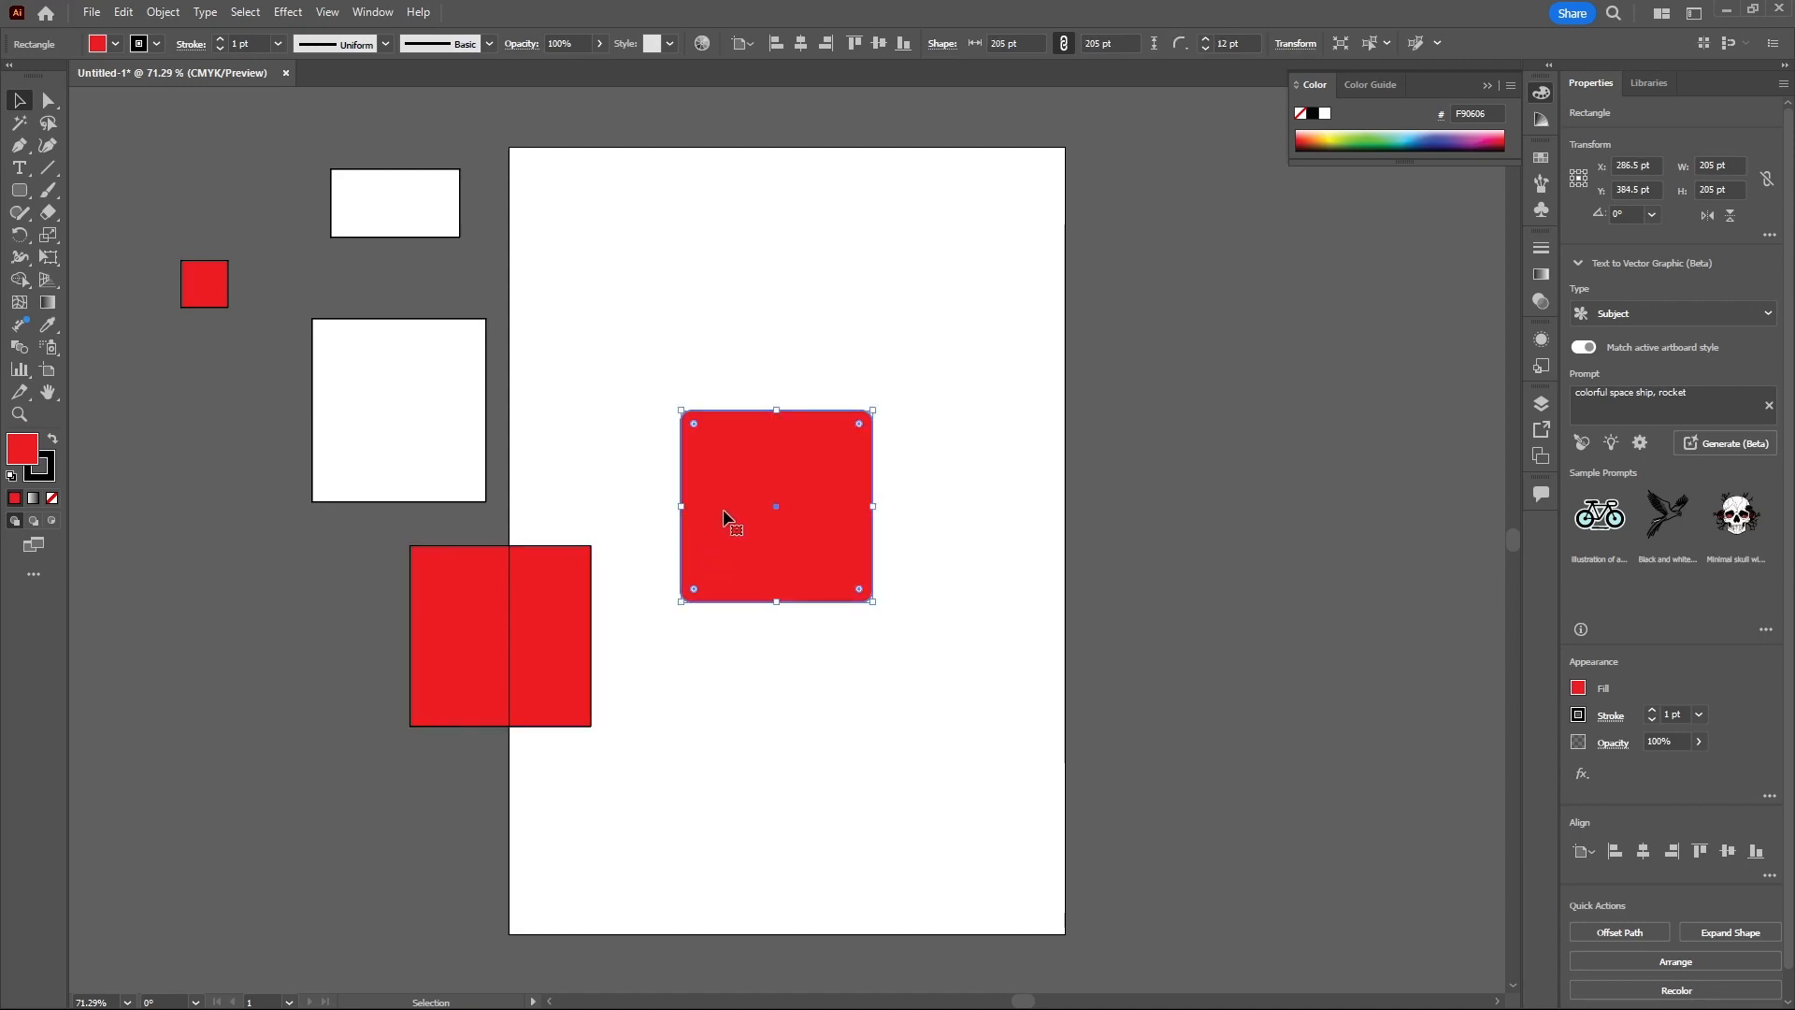
{"action": "key", "text": "a"}
{"action": "scroll", "coordinate": [875, 426], "scroll_direction": "left", "scroll_amount": 1}
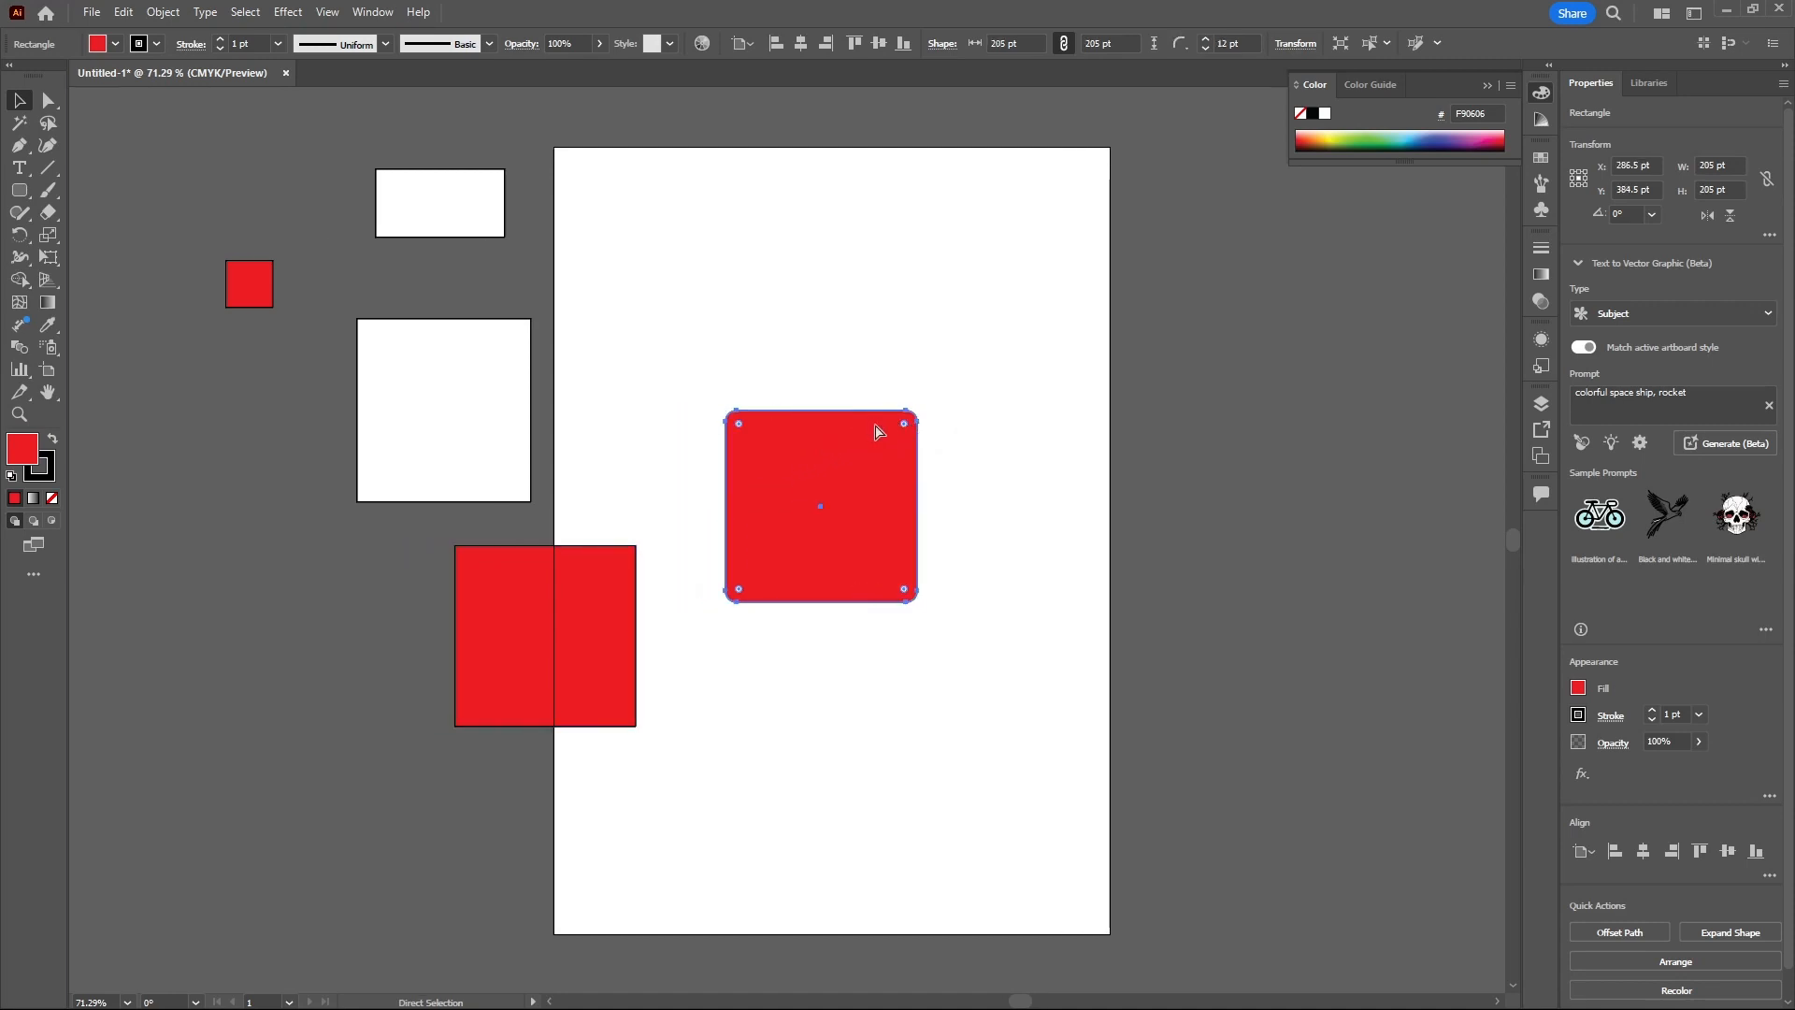
{"action": "key", "text": "v"}
{"action": "scroll", "coordinate": [937, 419], "scroll_direction": "up", "scroll_amount": 2}
{"action": "scroll", "coordinate": [913, 426], "scroll_direction": "up", "scroll_amount": 1}
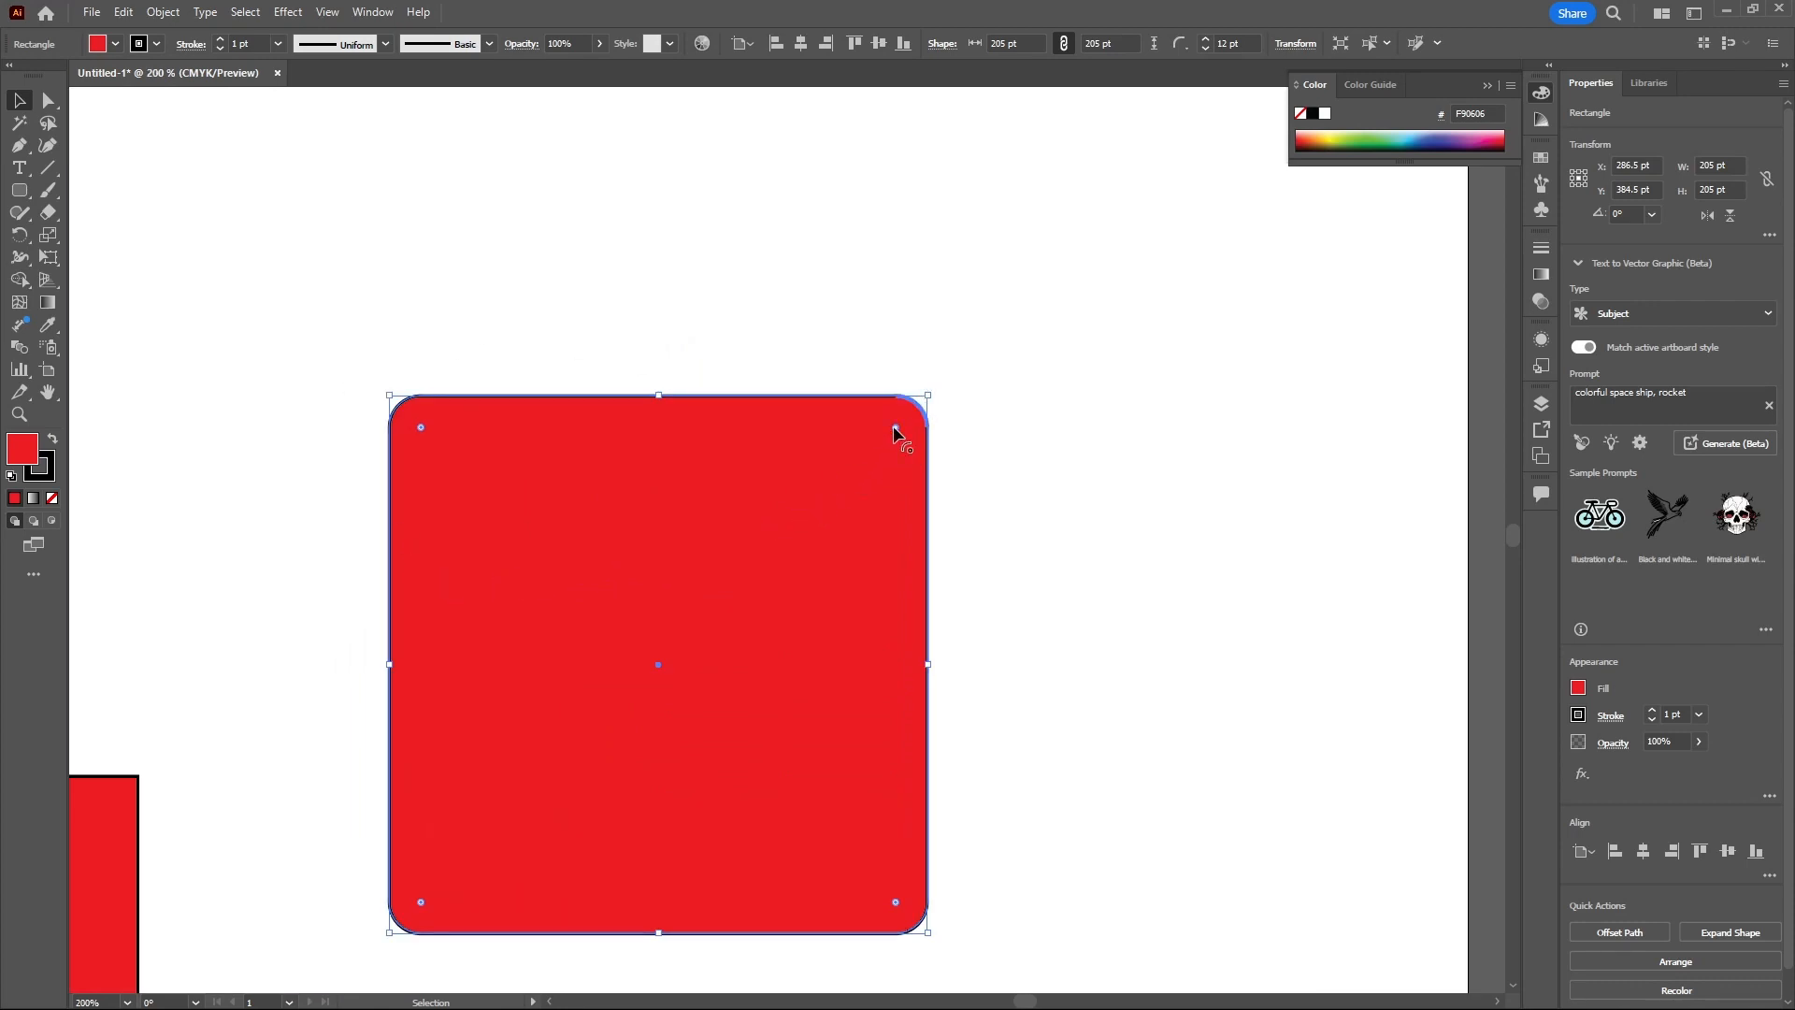
{"action": "left_click_drag", "start_coordinate": [894, 424], "coordinate": [941, 381]}
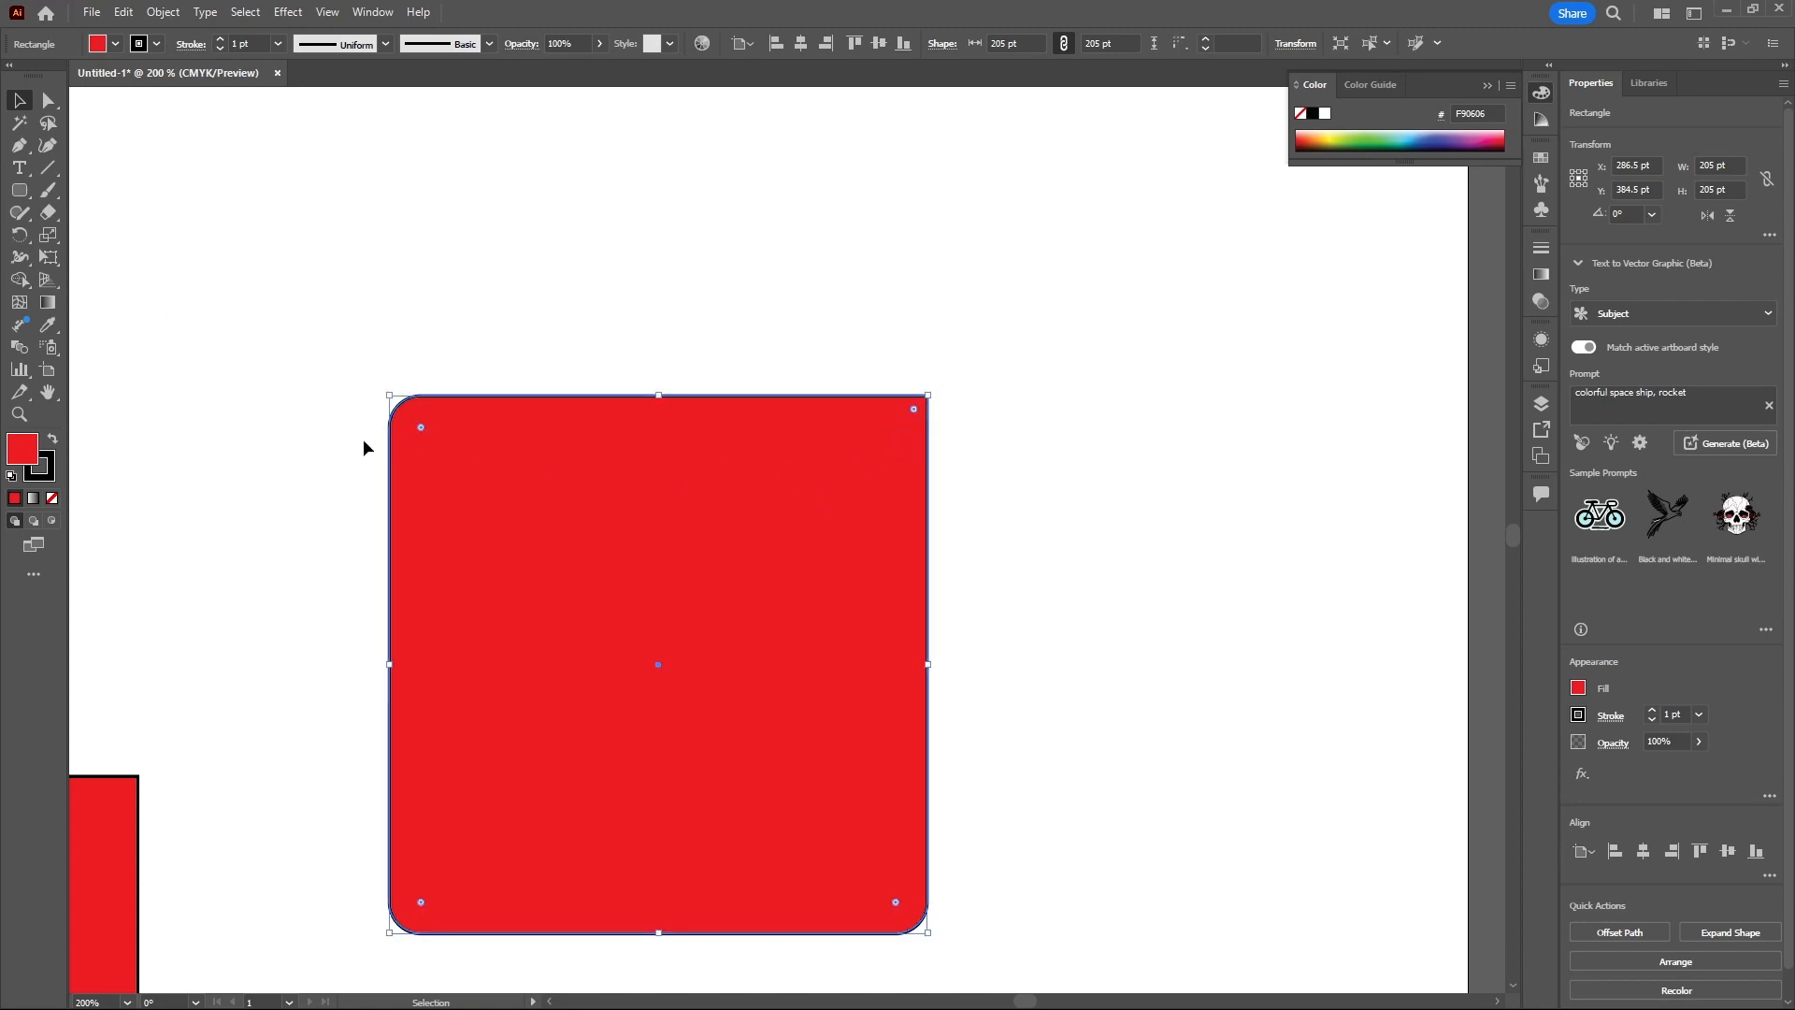
{"action": "left_click_drag", "start_coordinate": [420, 427], "coordinate": [399, 403]}
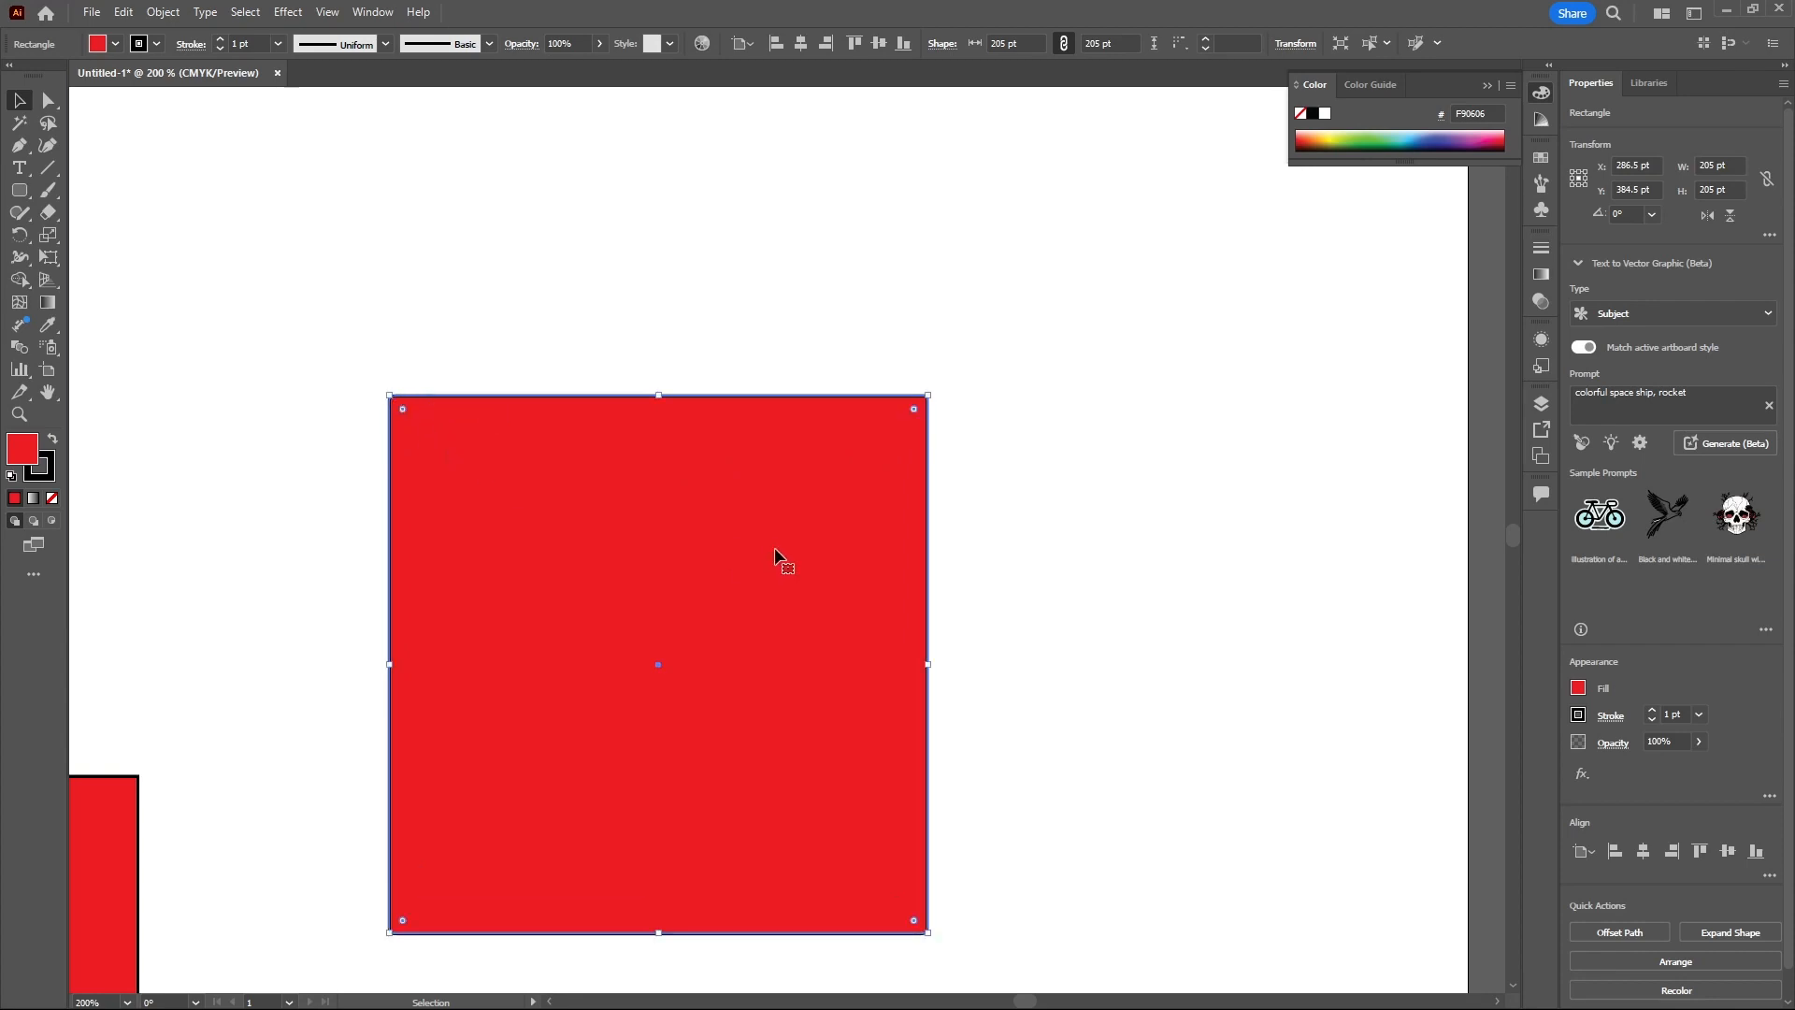
{"action": "scroll", "coordinate": [925, 472], "scroll_direction": "down", "scroll_amount": 3}
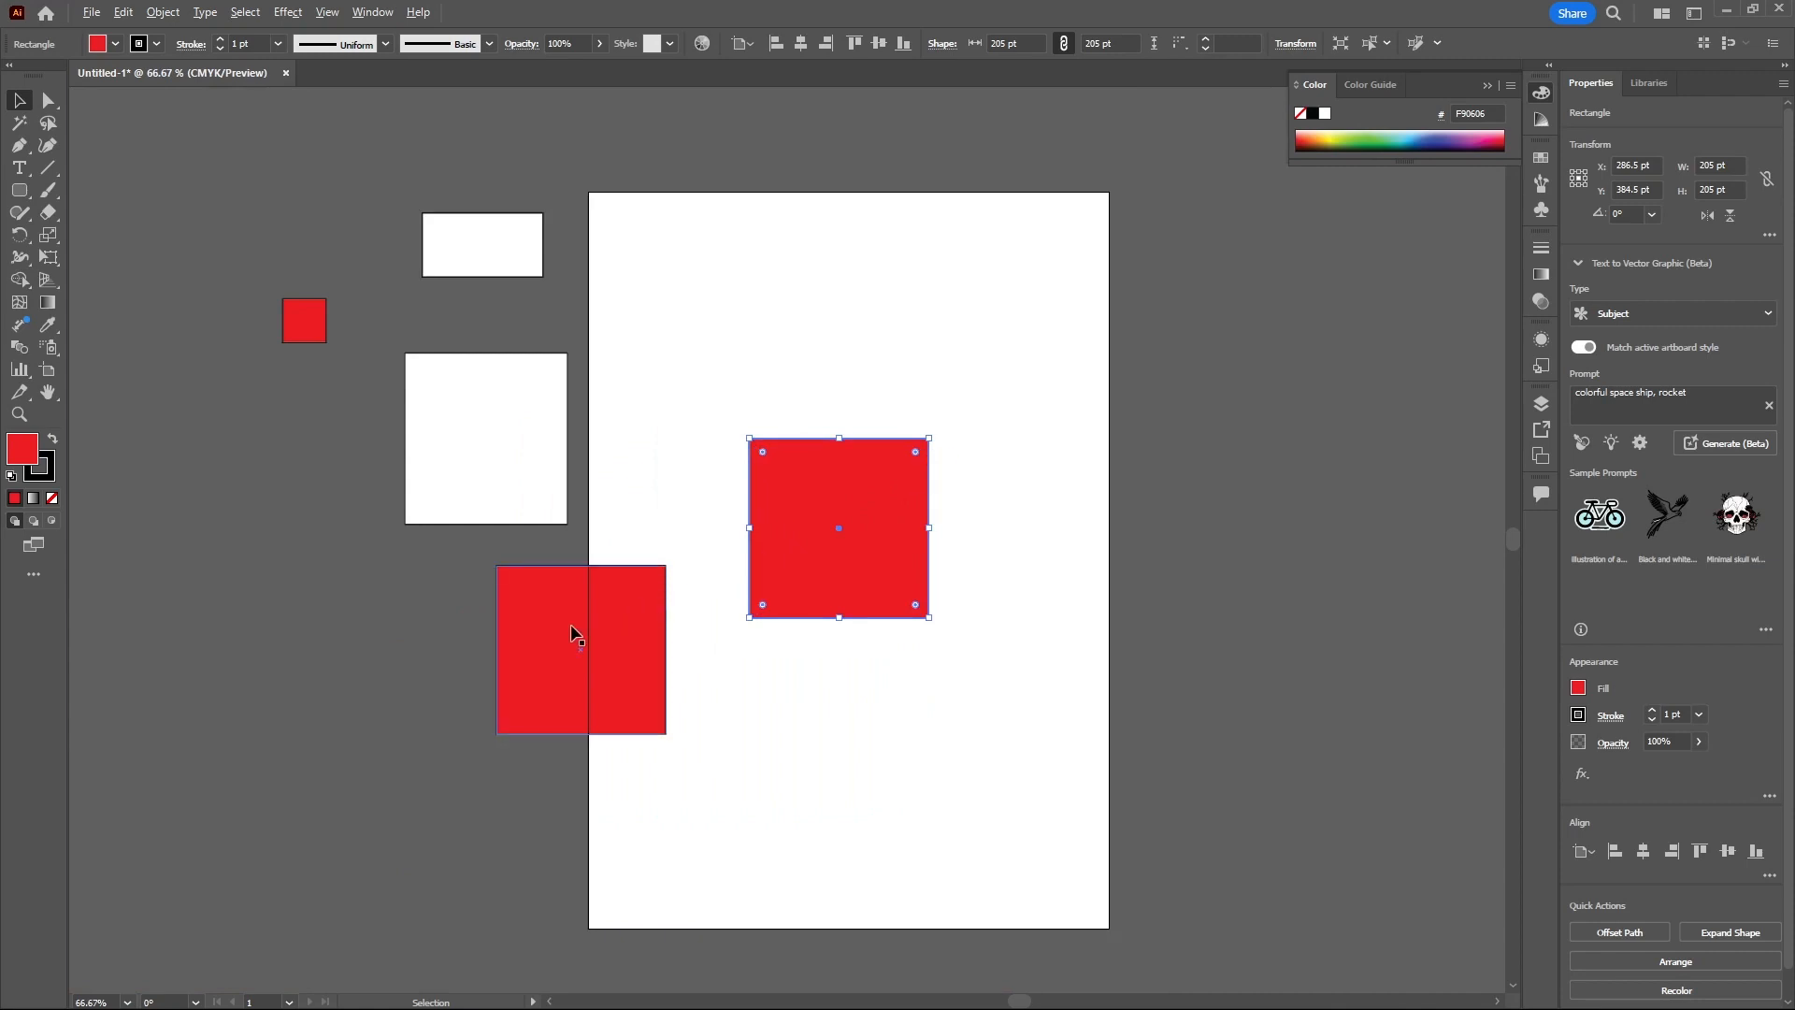
- Round the corners of the overlapping red square to about 13.5 pt radius
{"action": "scroll", "coordinate": [574, 626], "scroll_direction": "up", "scroll_amount": 3}
{"action": "left_click", "coordinate": [707, 584]}
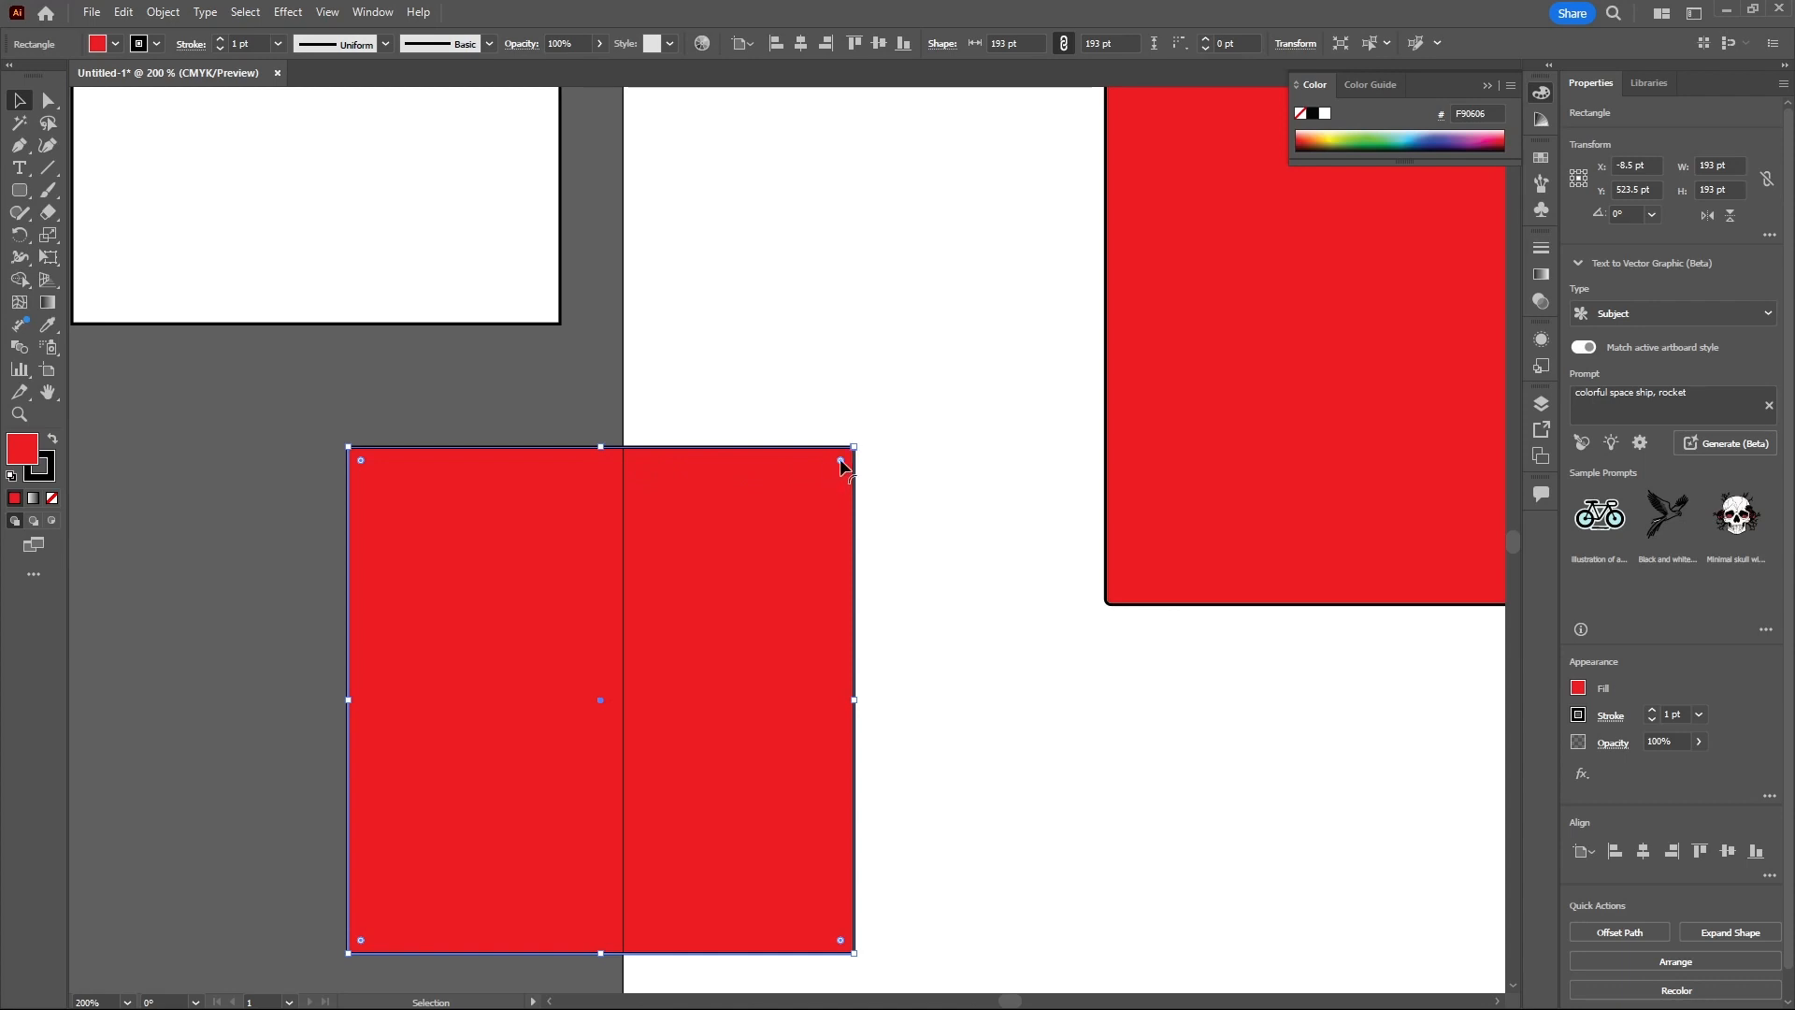
{"action": "left_click_drag", "start_coordinate": [840, 462], "coordinate": [817, 483]}
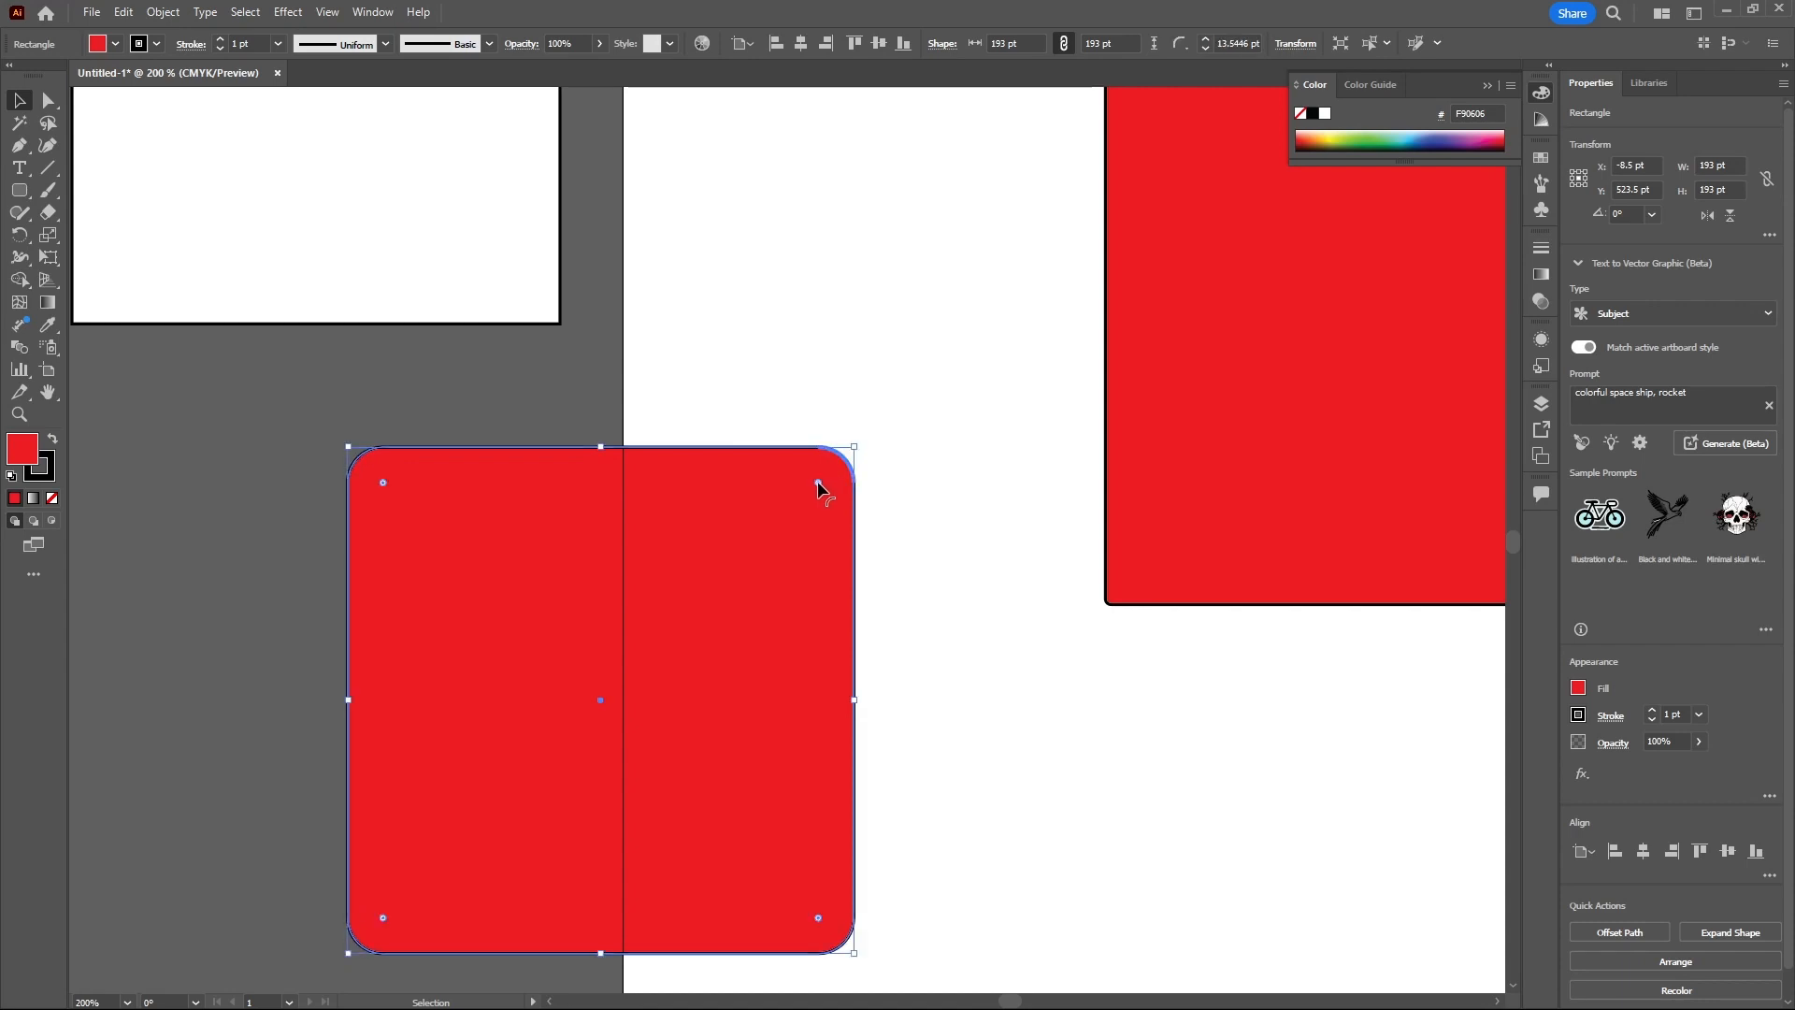
{"action": "scroll", "coordinate": [534, 423], "scroll_direction": "down", "scroll_amount": 2}
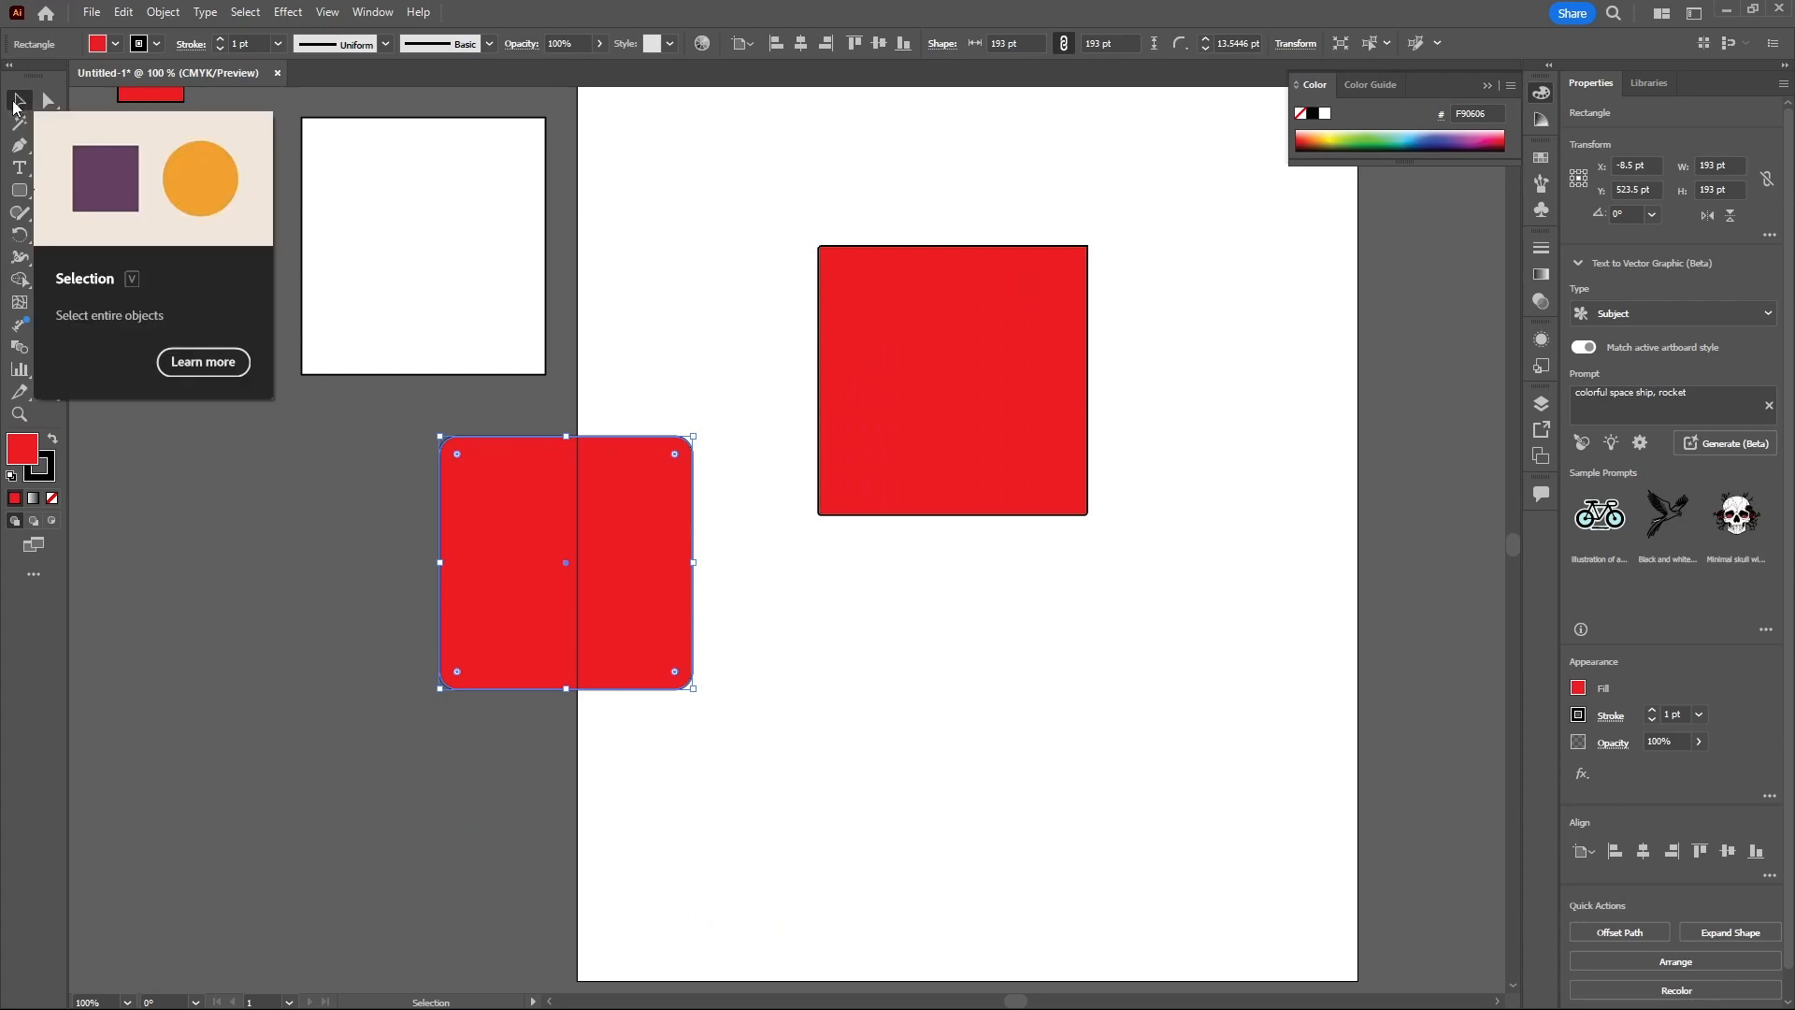
- Draw a tall ellipse about 92×220 pt, a wide ellipse about 159×63 pt and a 130 pt circle
{"action": "left_click", "coordinate": [18, 193]}
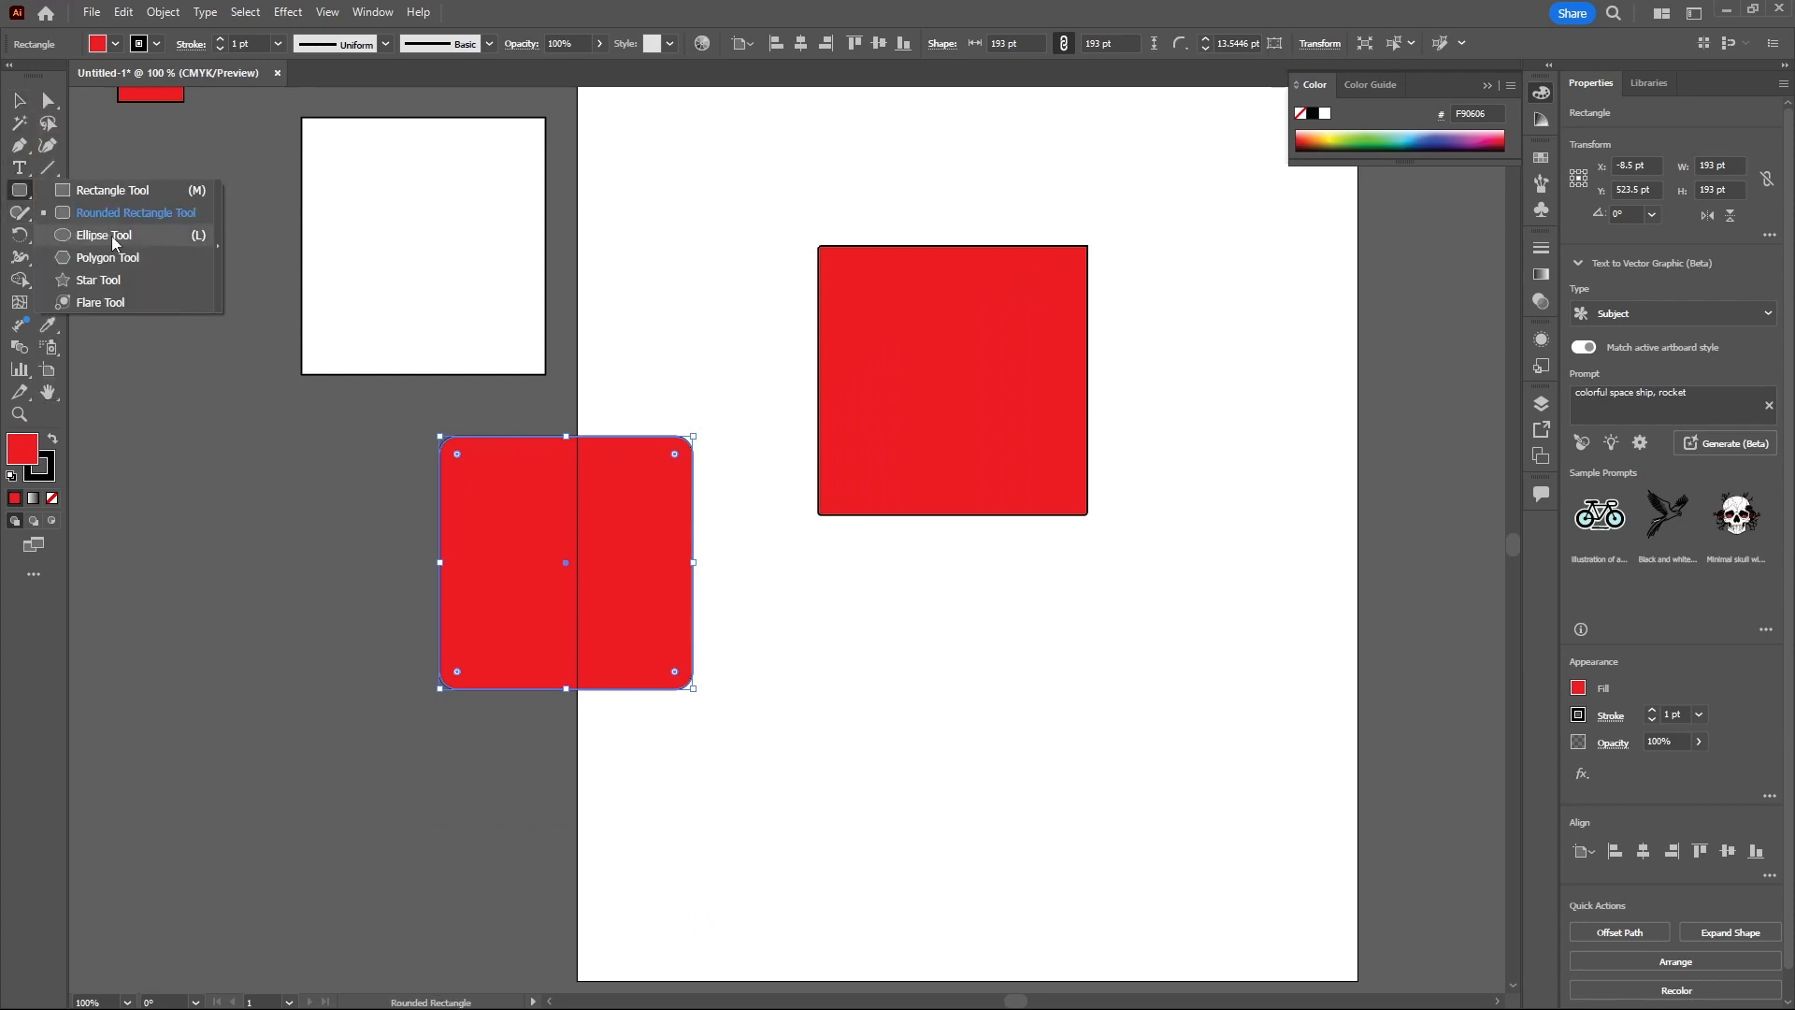
{"action": "left_click", "coordinate": [121, 238]}
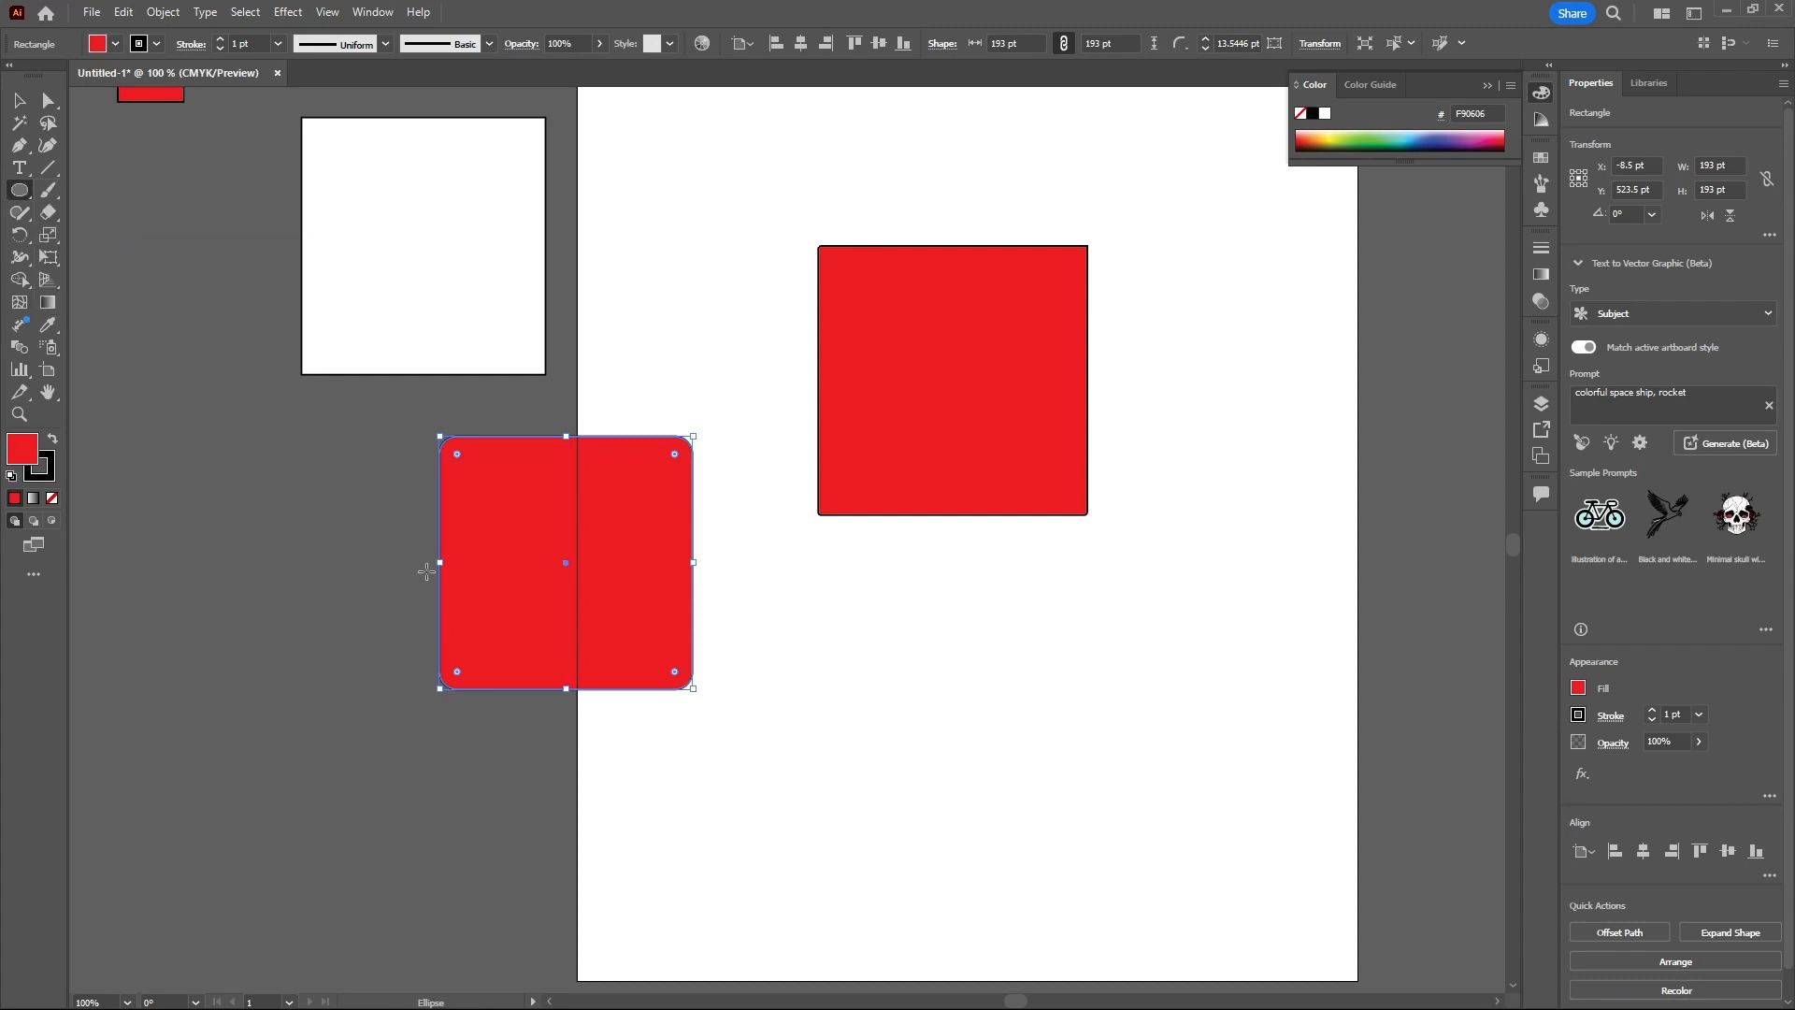
{"action": "left_click_drag", "start_coordinate": [821, 624], "coordinate": [938, 914]}
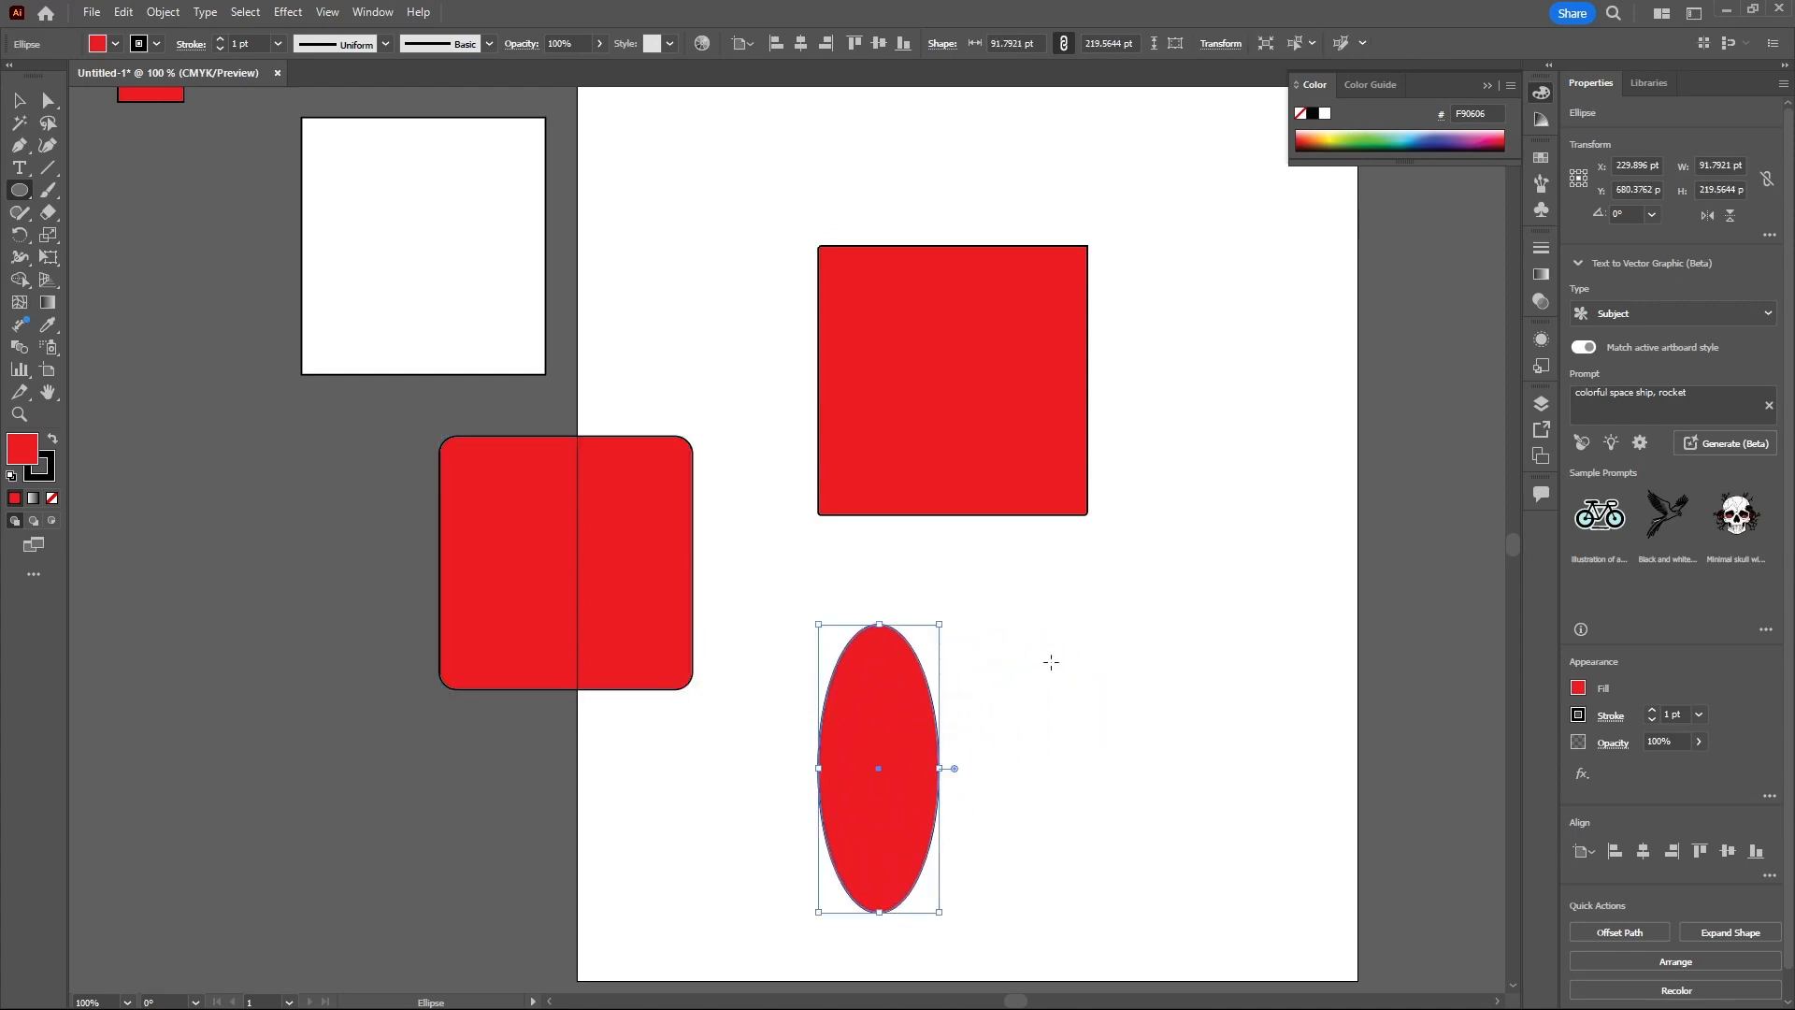
{"action": "left_click_drag", "start_coordinate": [1074, 563], "coordinate": [1282, 645]}
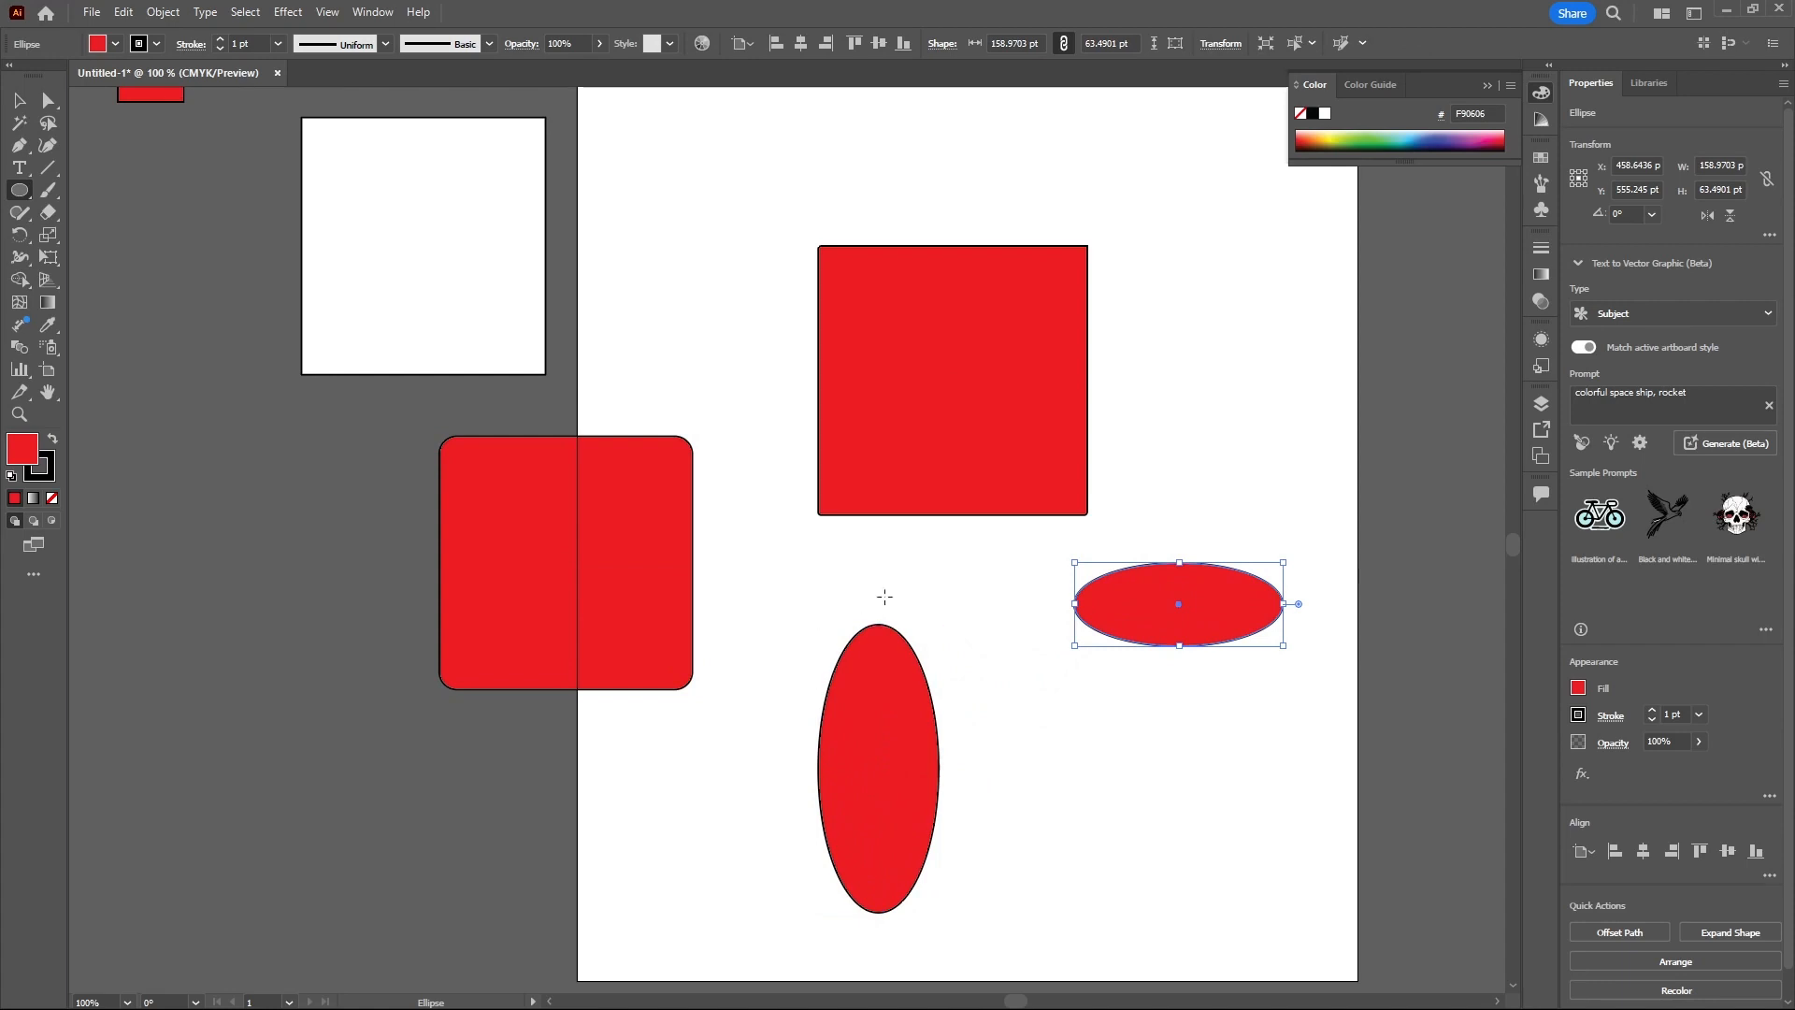
{"action": "left_click_drag", "start_coordinate": [1178, 291], "coordinate": [1340, 462]}
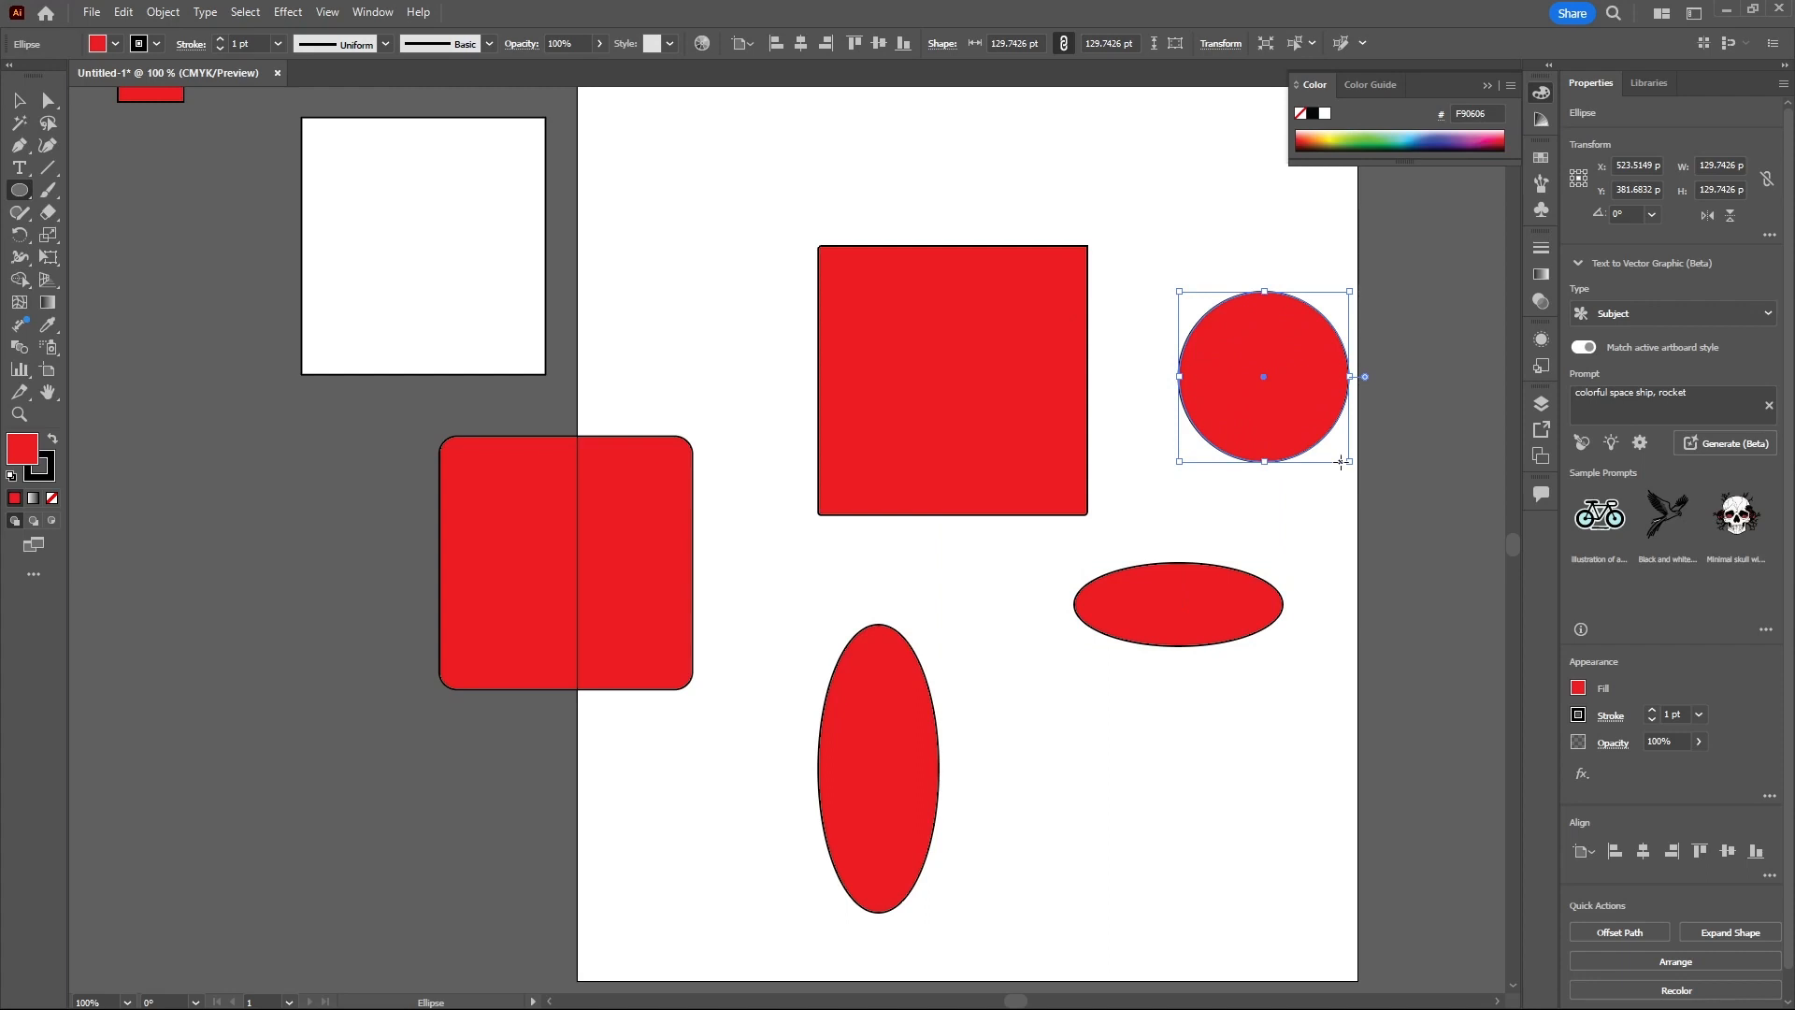
- Draw a hexagon about 93×81 pt left of the artboard with the Polygon Tool
{"action": "left_click", "coordinate": [20, 191]}
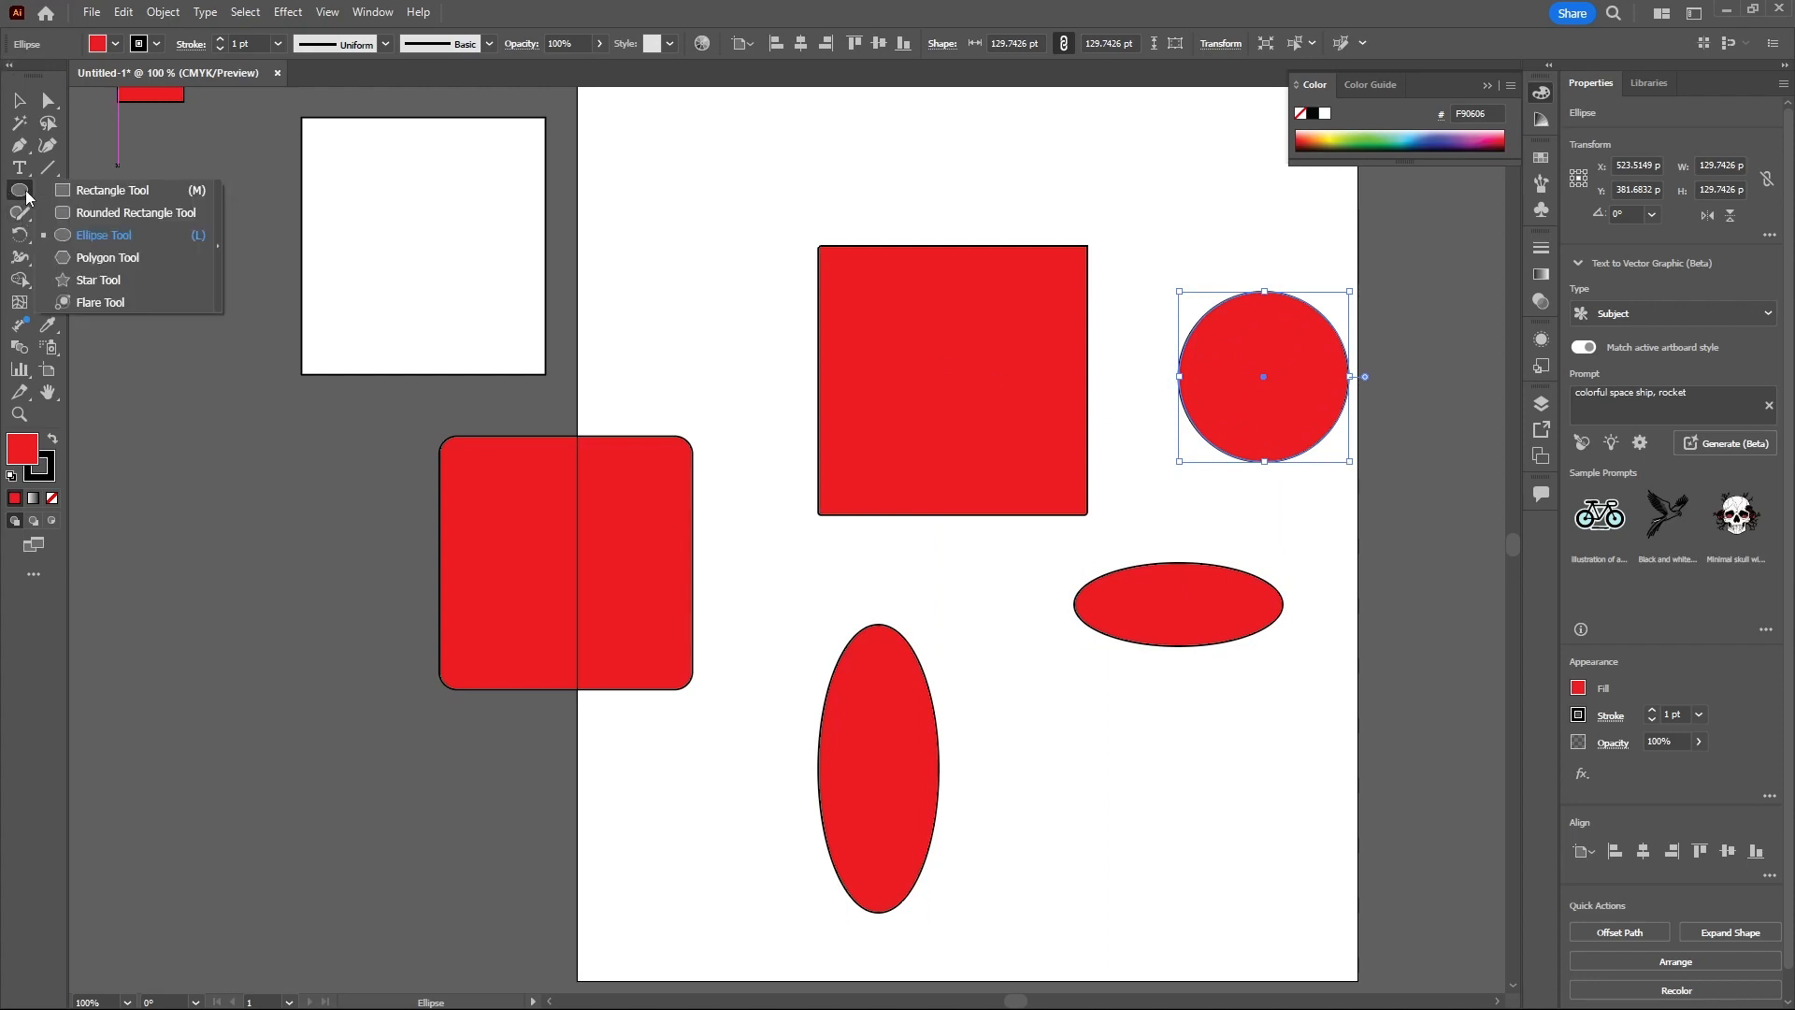
{"action": "left_click", "coordinate": [73, 260]}
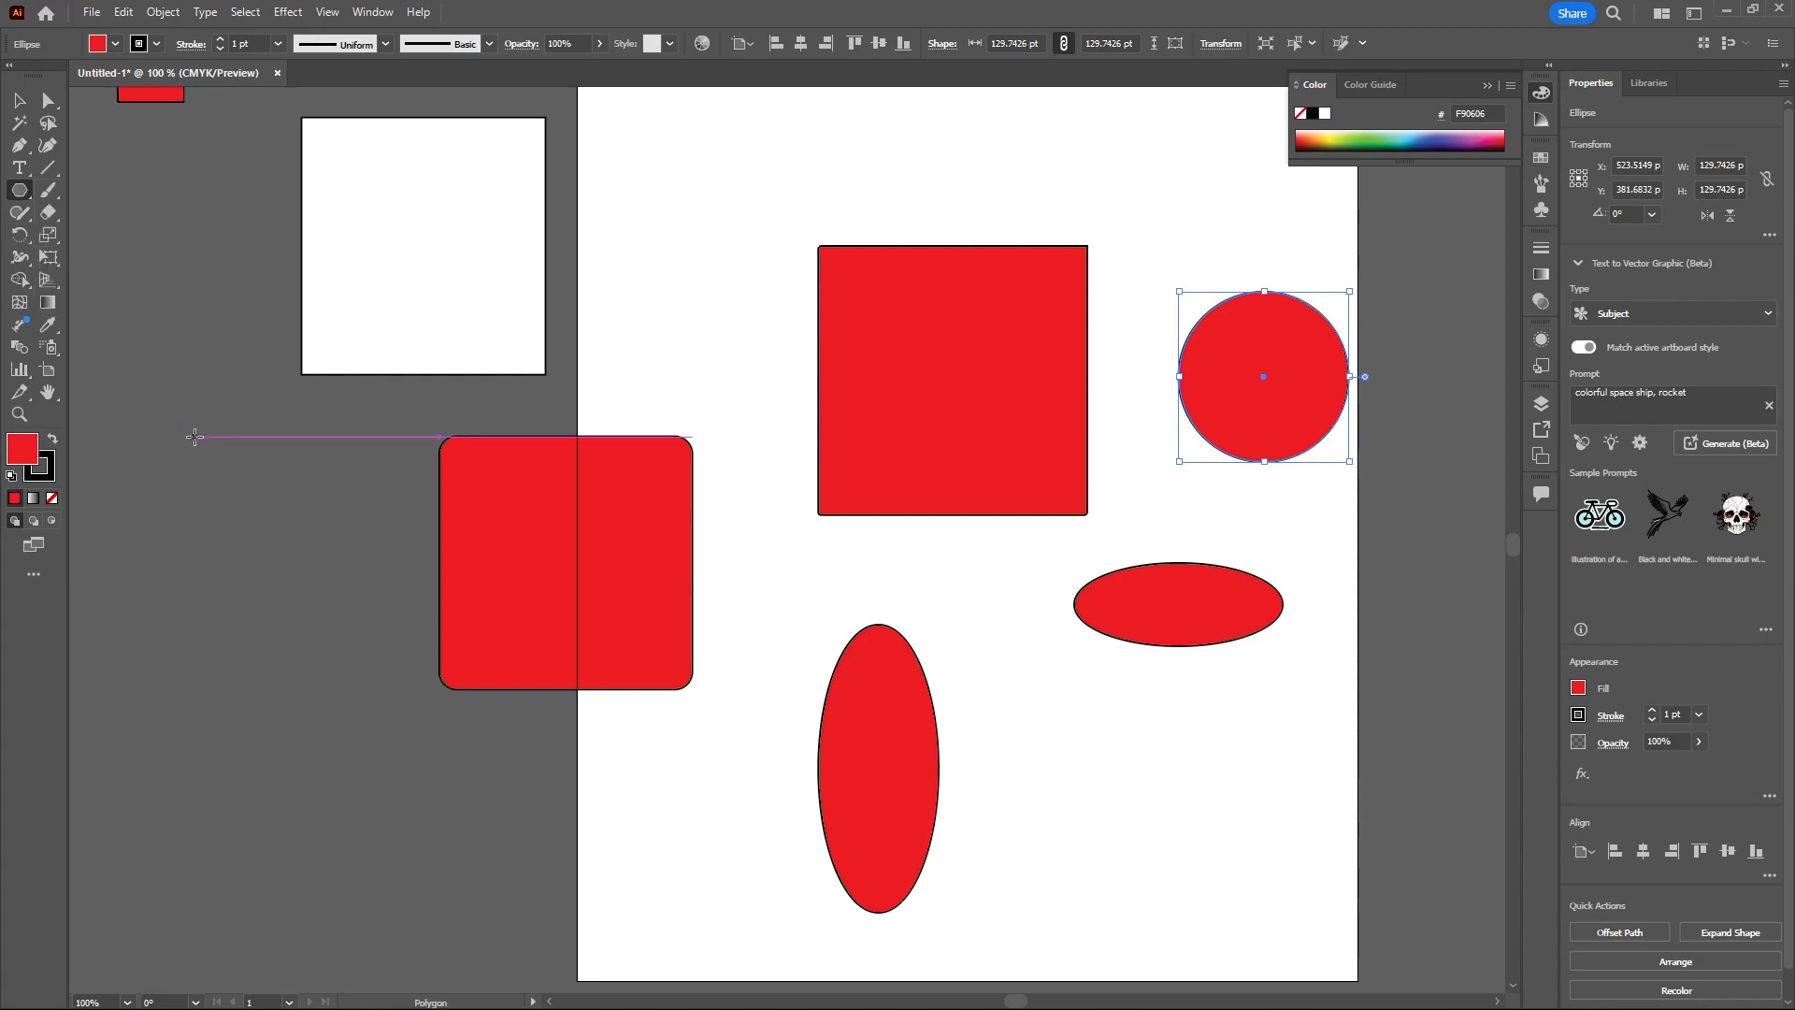
{"action": "left_click_drag", "start_coordinate": [194, 437], "coordinate": [241, 476]}
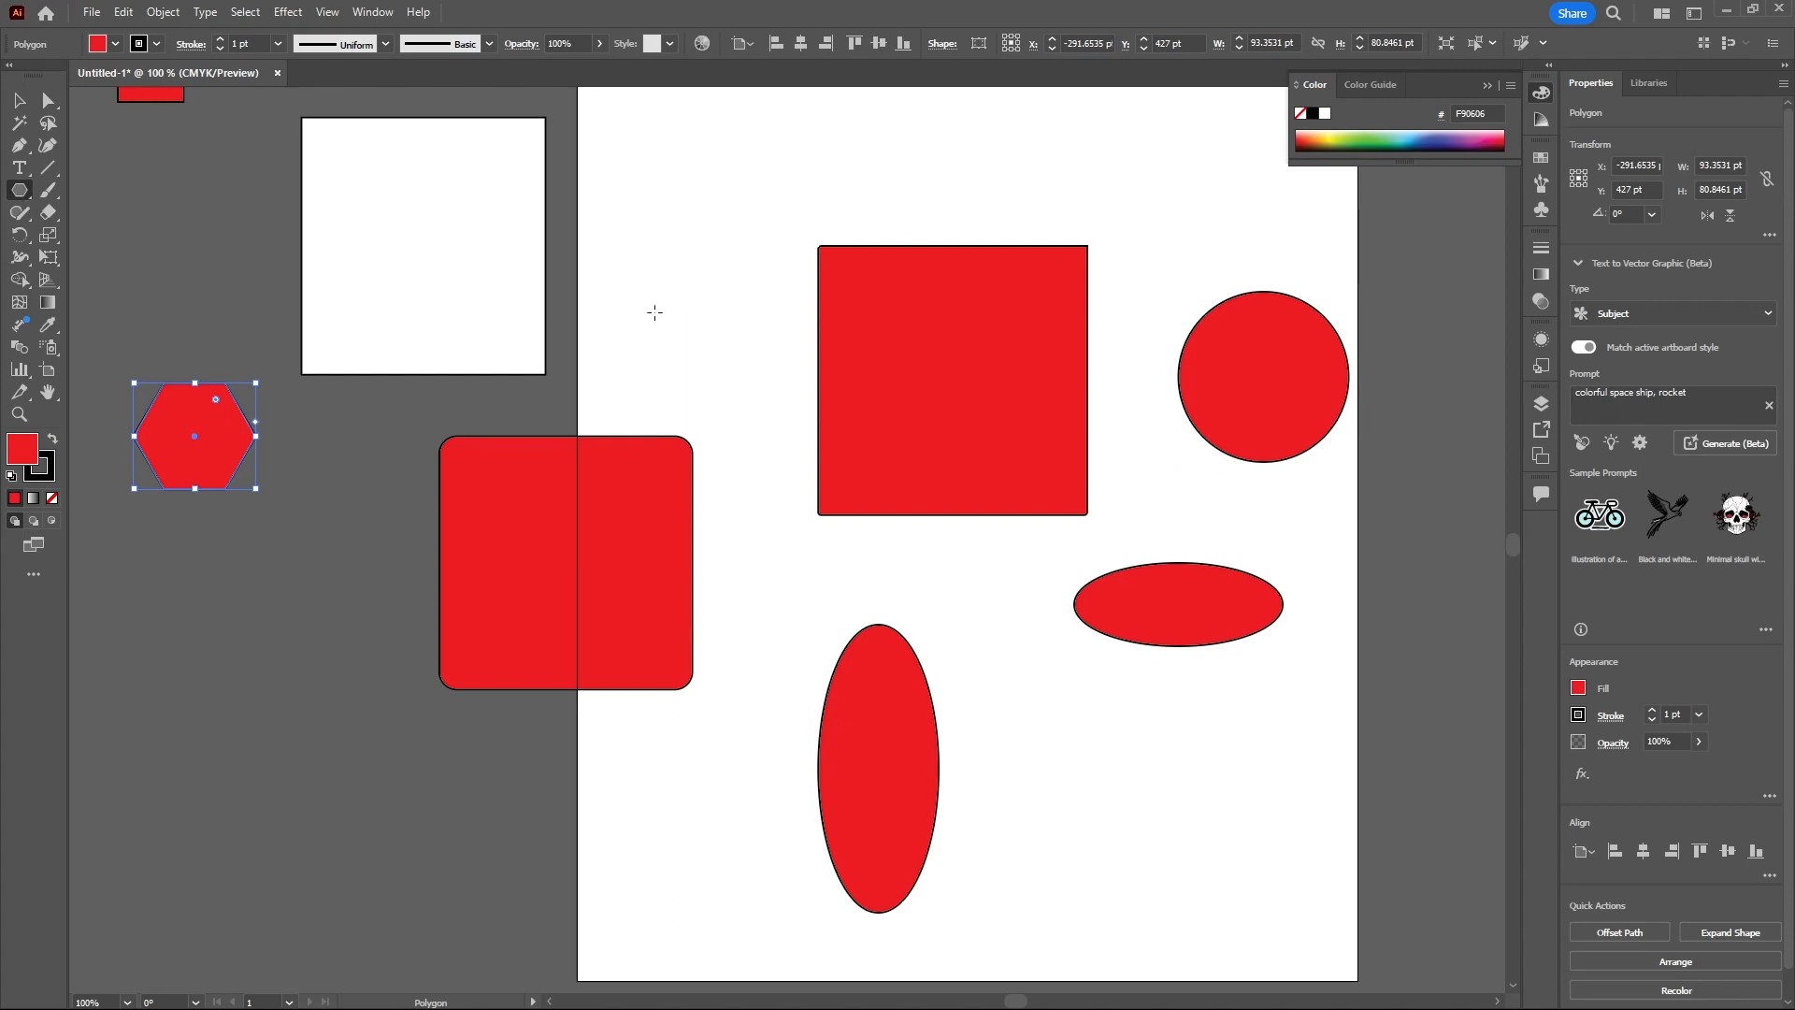
- Create an eight-sided polygon numerically next to the hexagon
{"action": "left_click", "coordinate": [389, 421]}
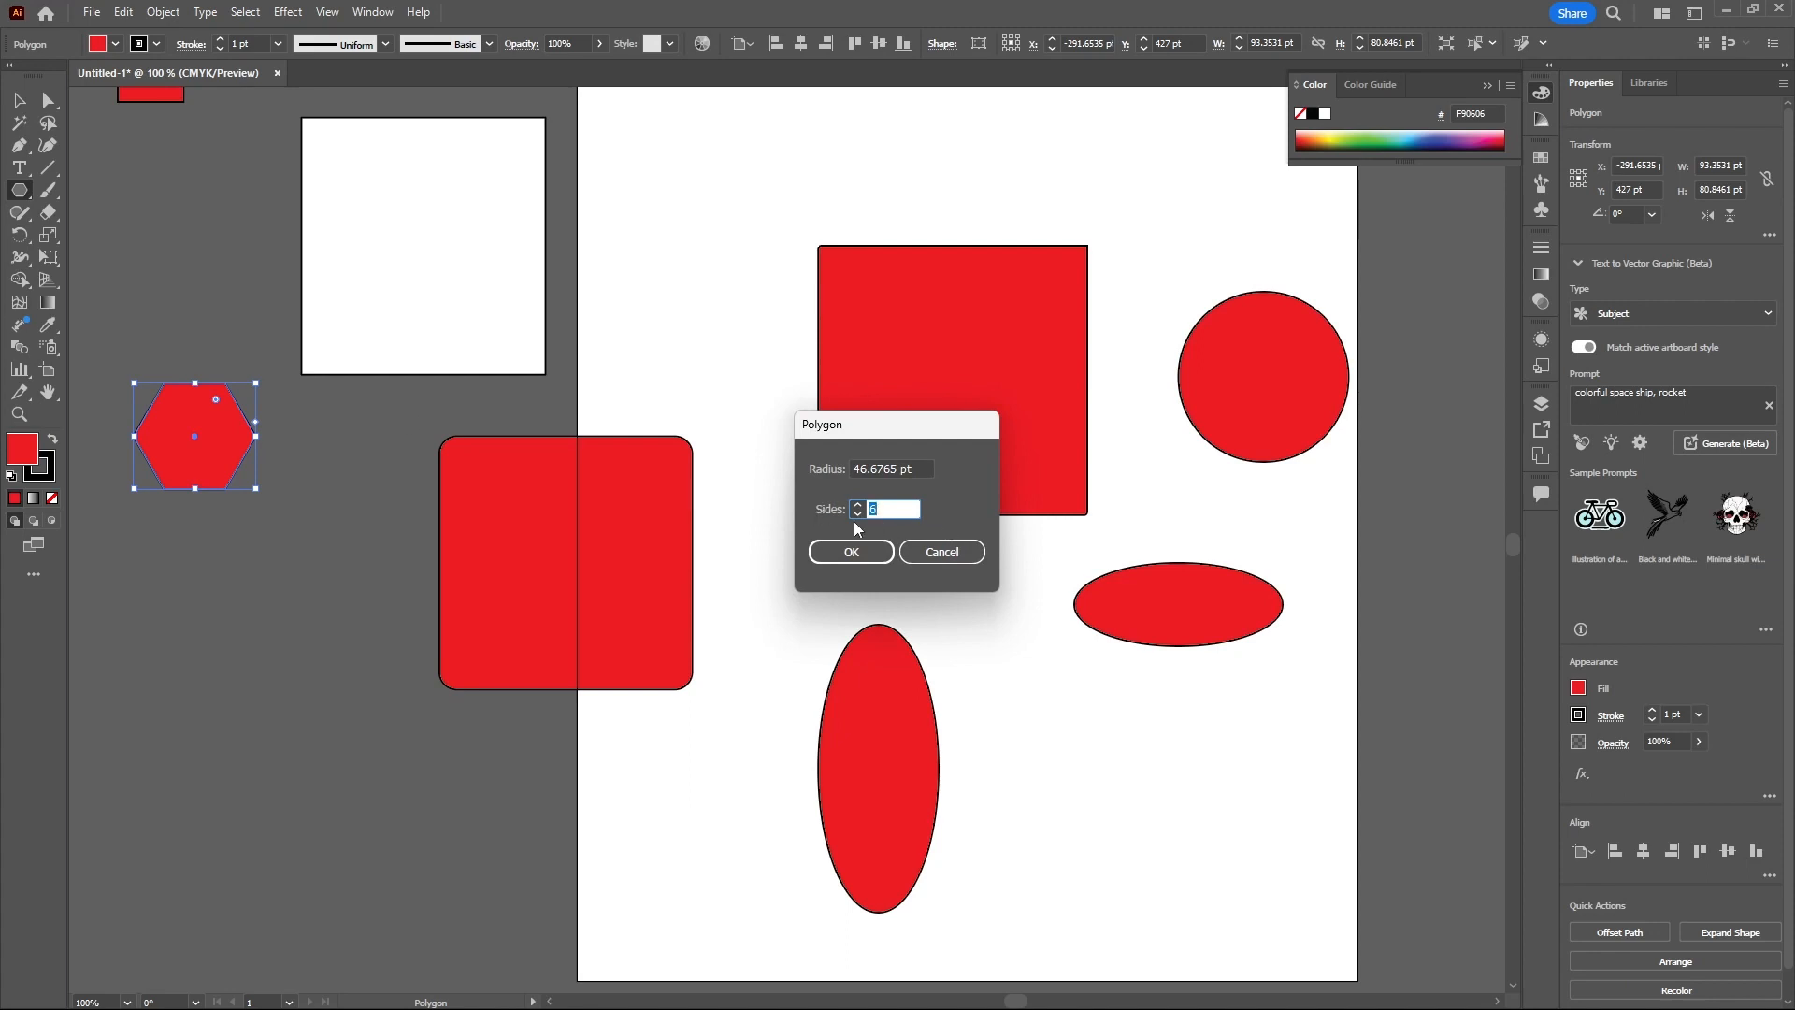
{"action": "type", "text": "3"}
{"action": "left_click", "coordinate": [858, 505]}
{"action": "left_click", "coordinate": [862, 555]}
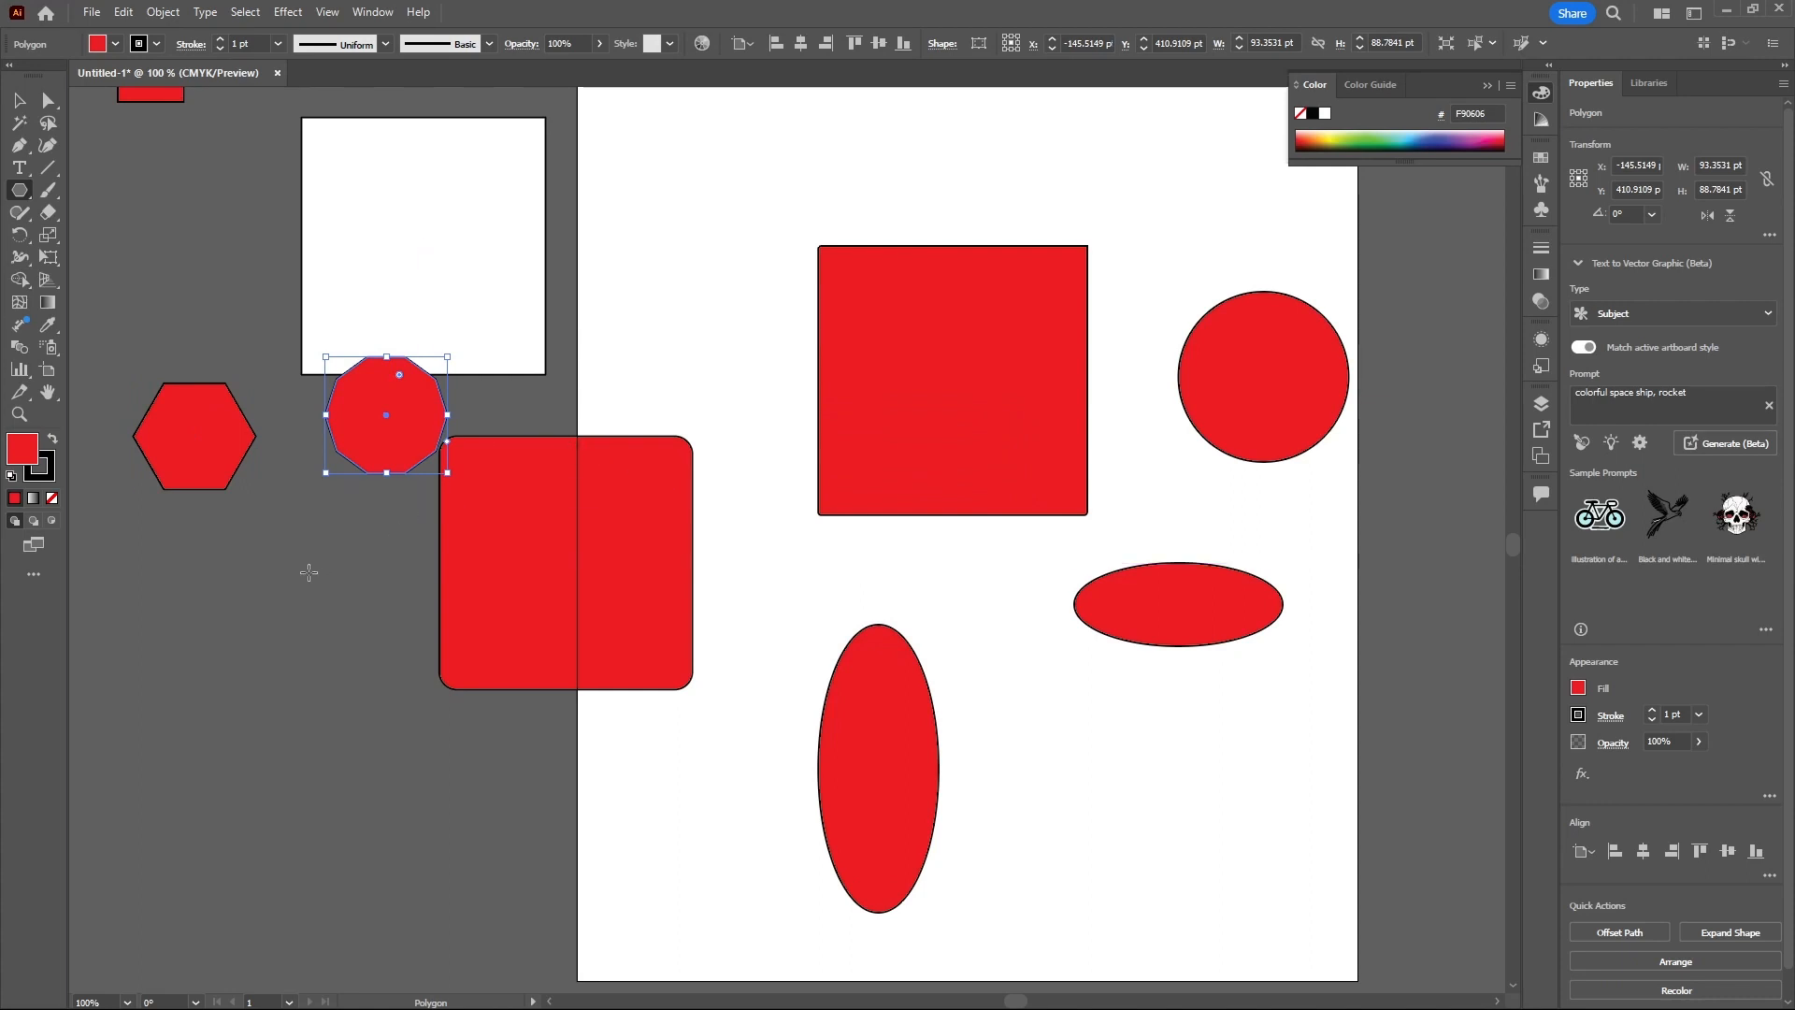
- Draw a ten-sided polygon about 90×86 pt below the hexagon
{"action": "left_click_drag", "start_coordinate": [282, 577], "coordinate": [301, 599]}
{"action": "left_click_drag", "start_coordinate": [336, 618], "coordinate": [335, 606]}
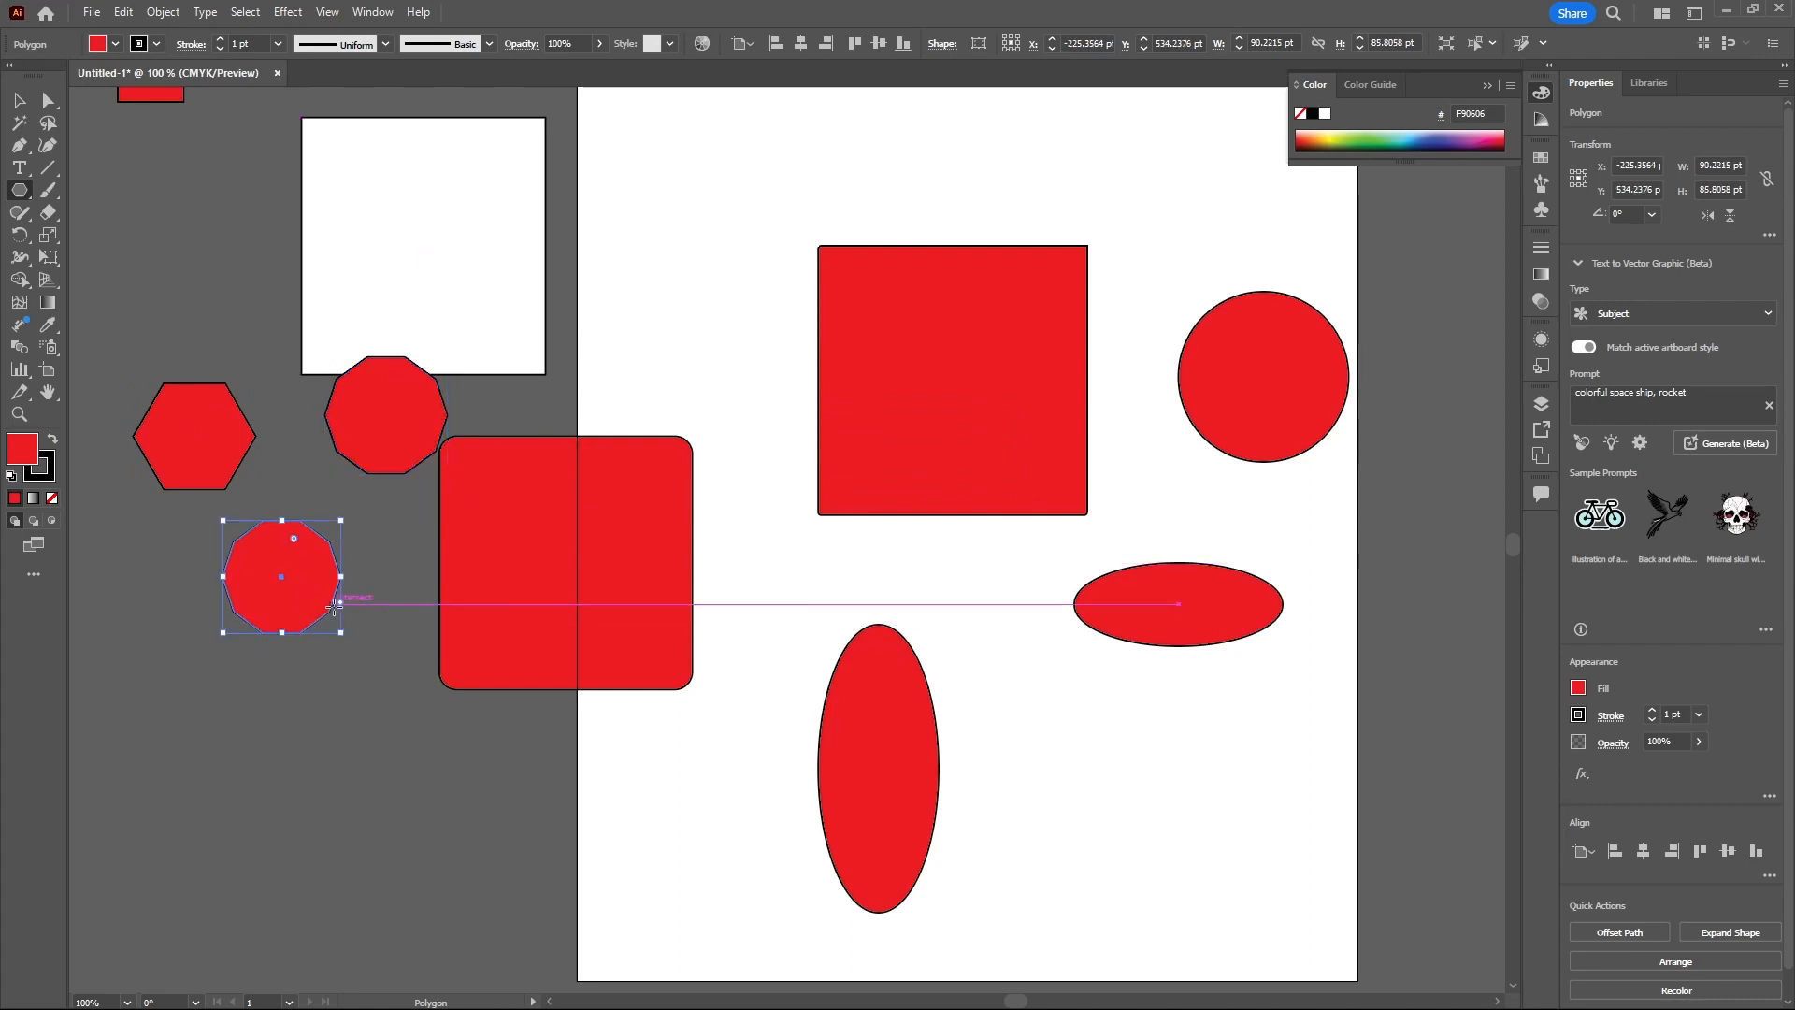
- Create a polygon numerically with 7 sides on the artboard
{"action": "left_click", "coordinate": [662, 388]}
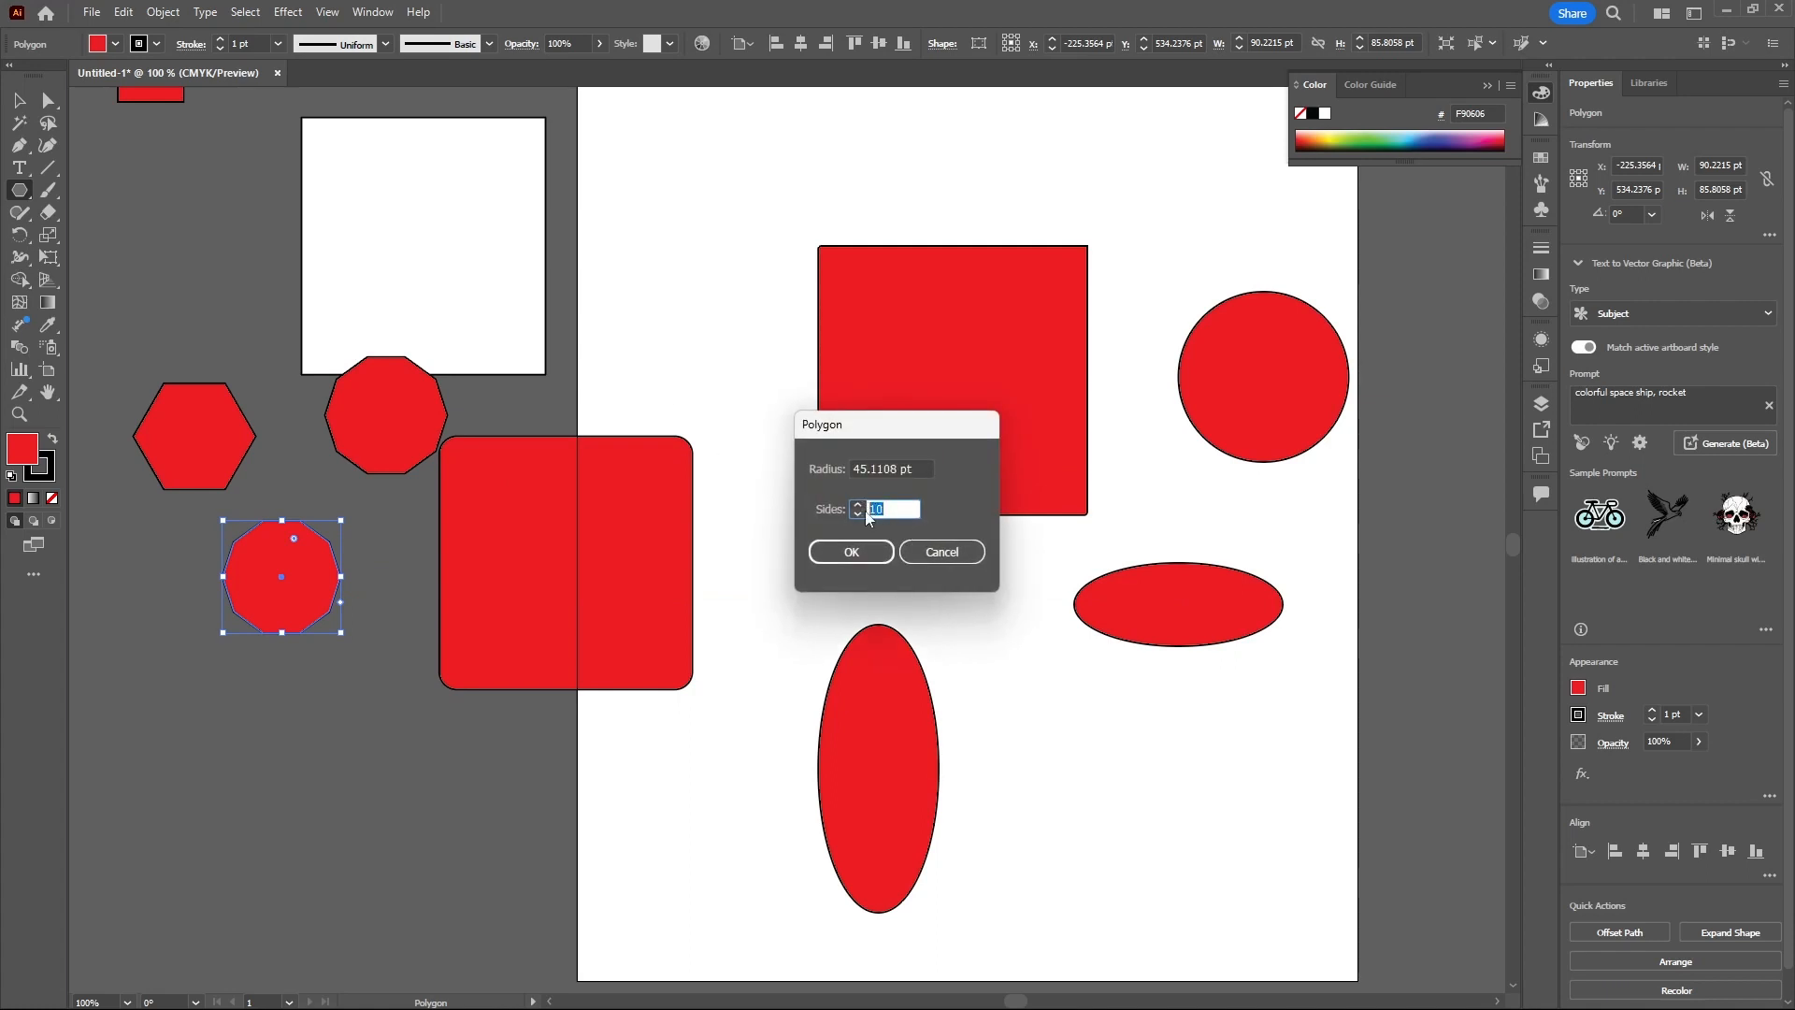
{"action": "type", "text": "7"}
{"action": "left_click", "coordinate": [851, 552]}
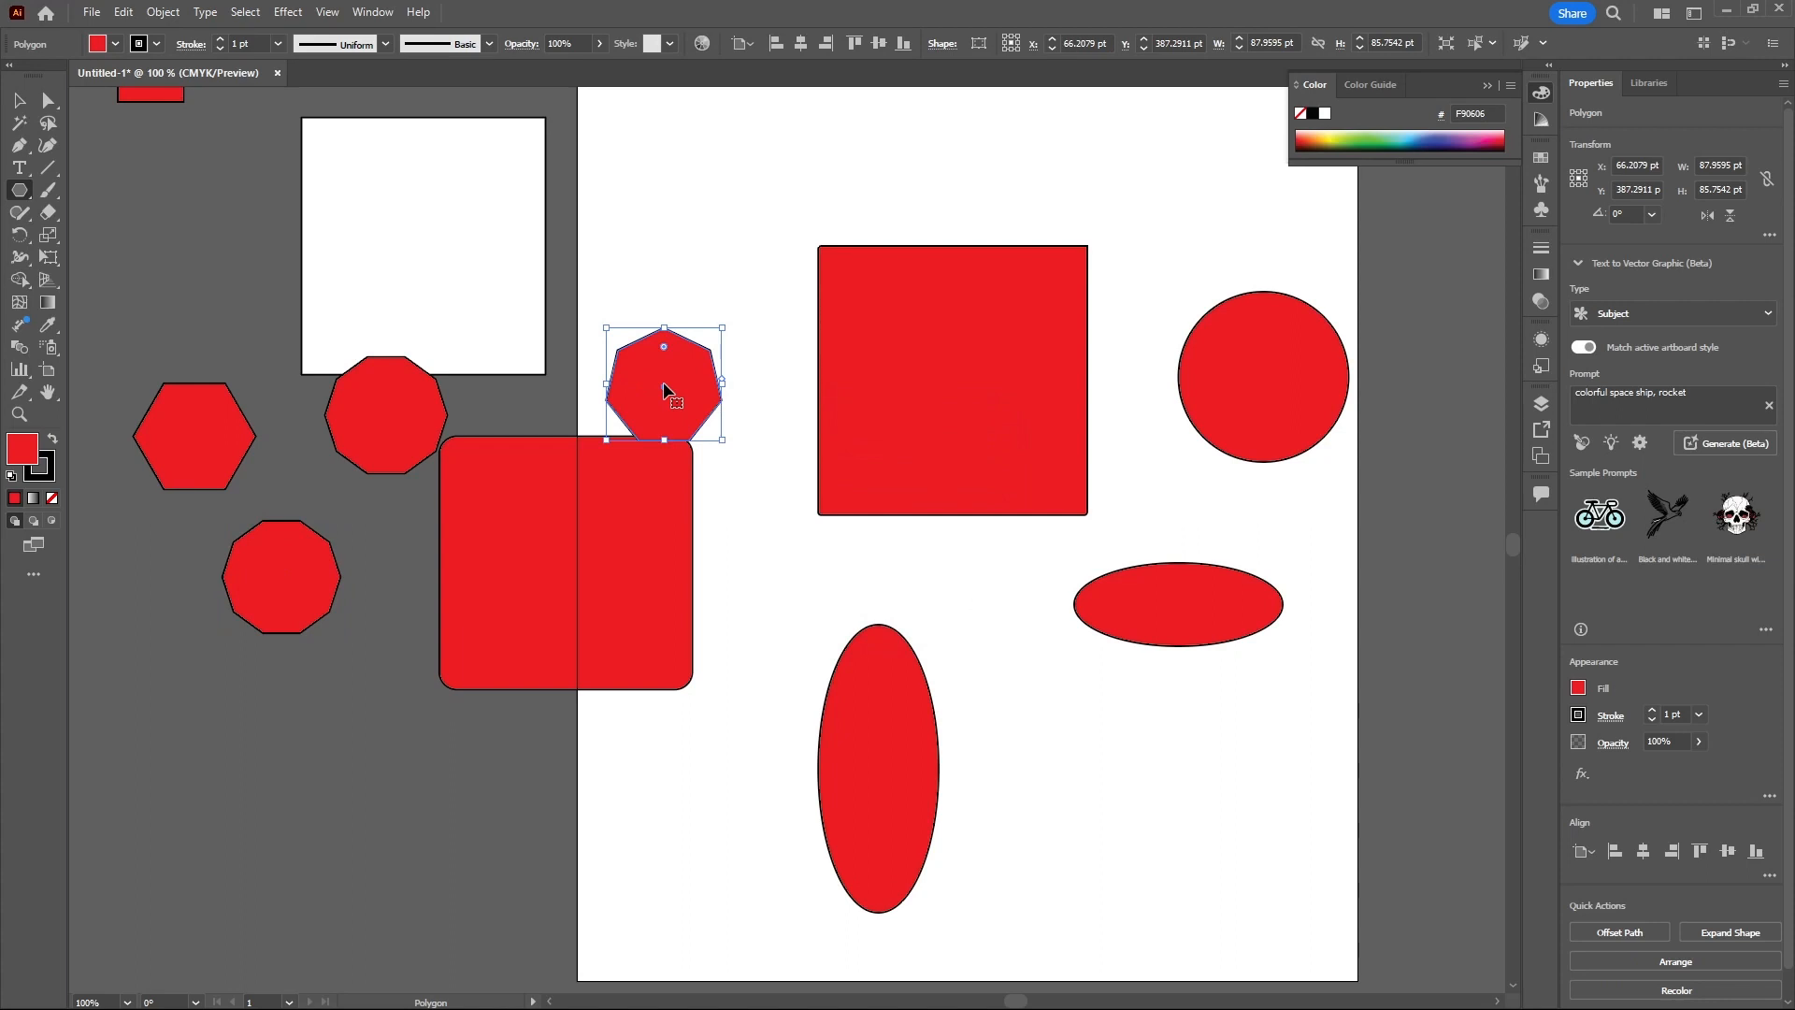
- Draw a five-pointed star about 70×67 pt near the top of the artboard with the Star Tool
{"action": "left_click", "coordinate": [26, 194]}
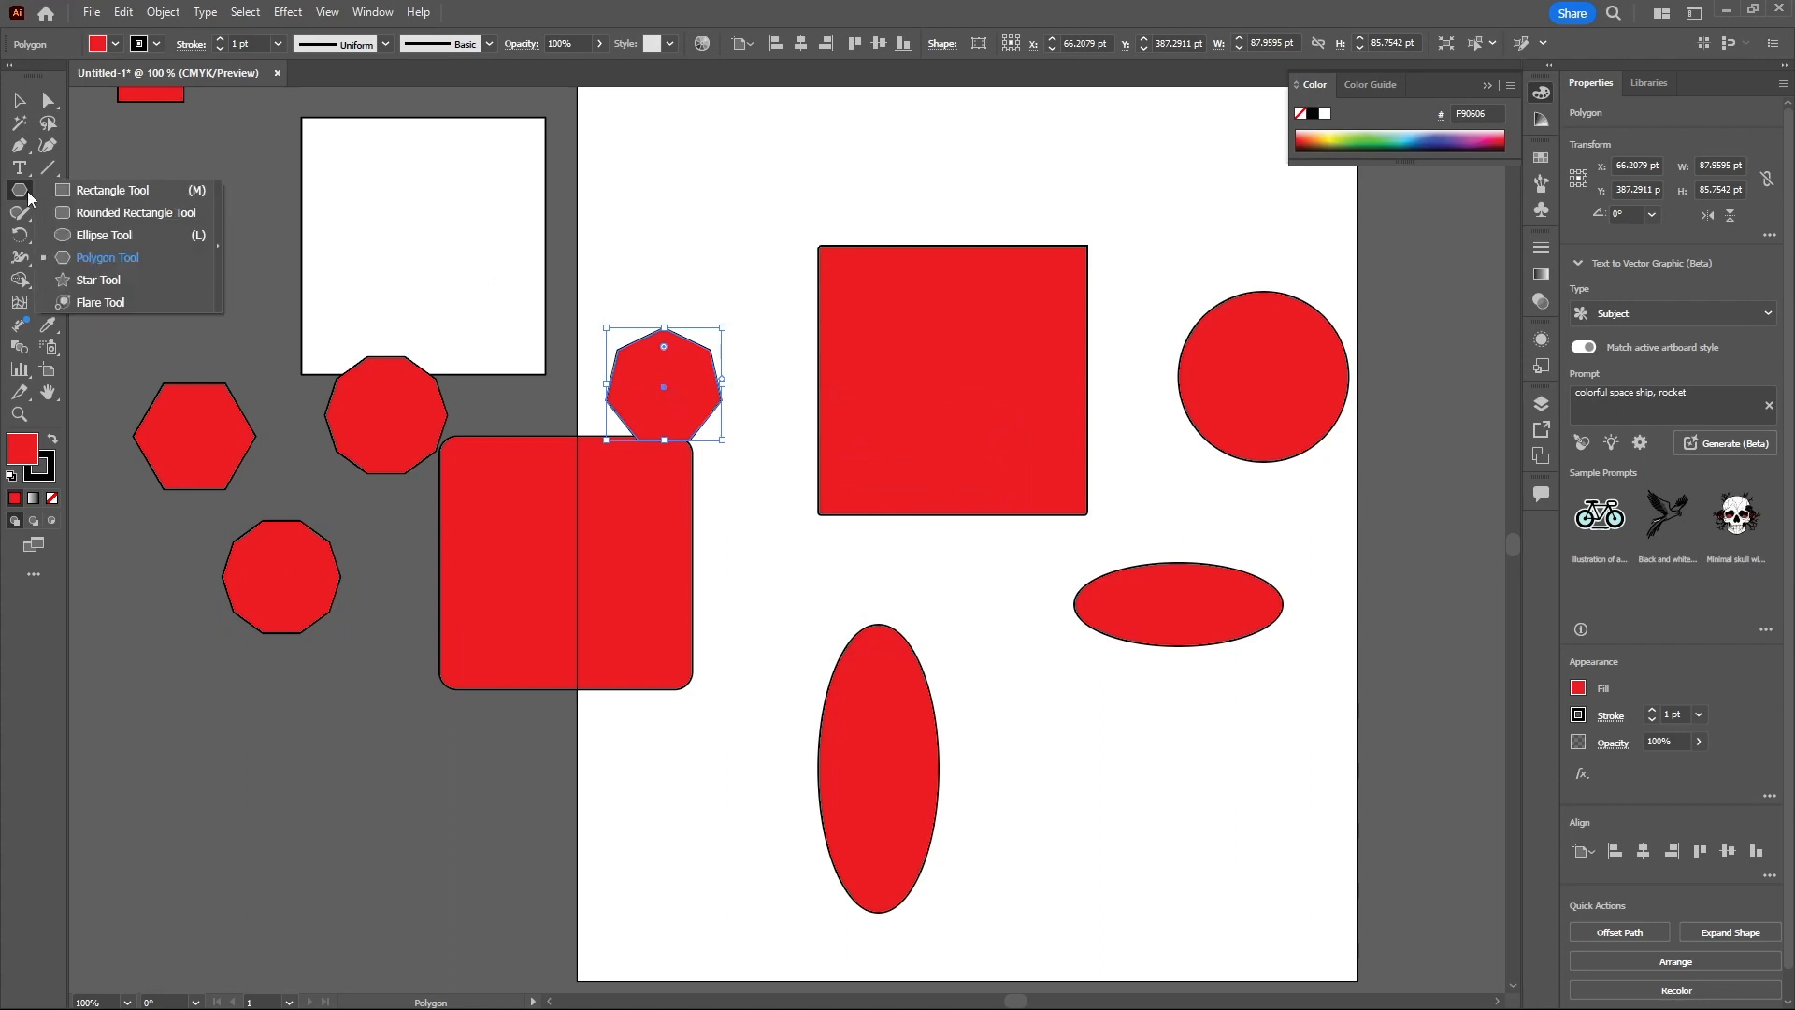
{"action": "left_click", "coordinate": [91, 281]}
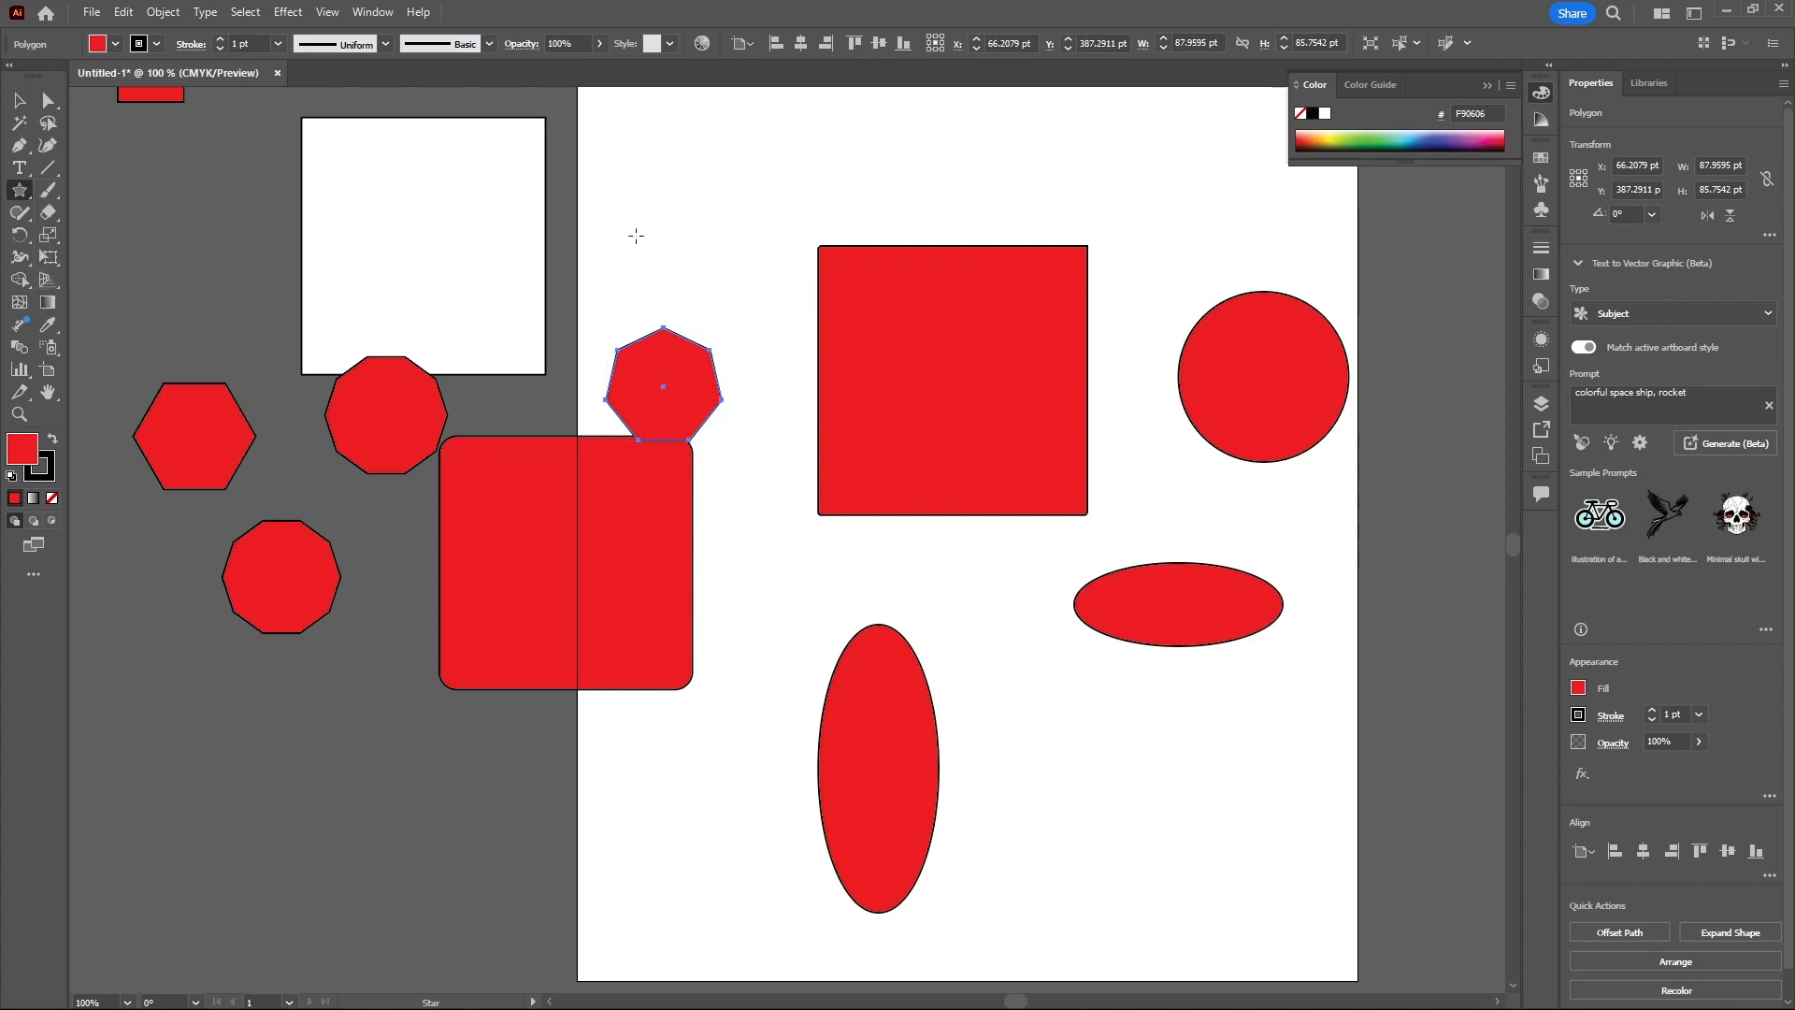
{"action": "left_click_drag", "start_coordinate": [653, 185], "coordinate": [697, 163]}
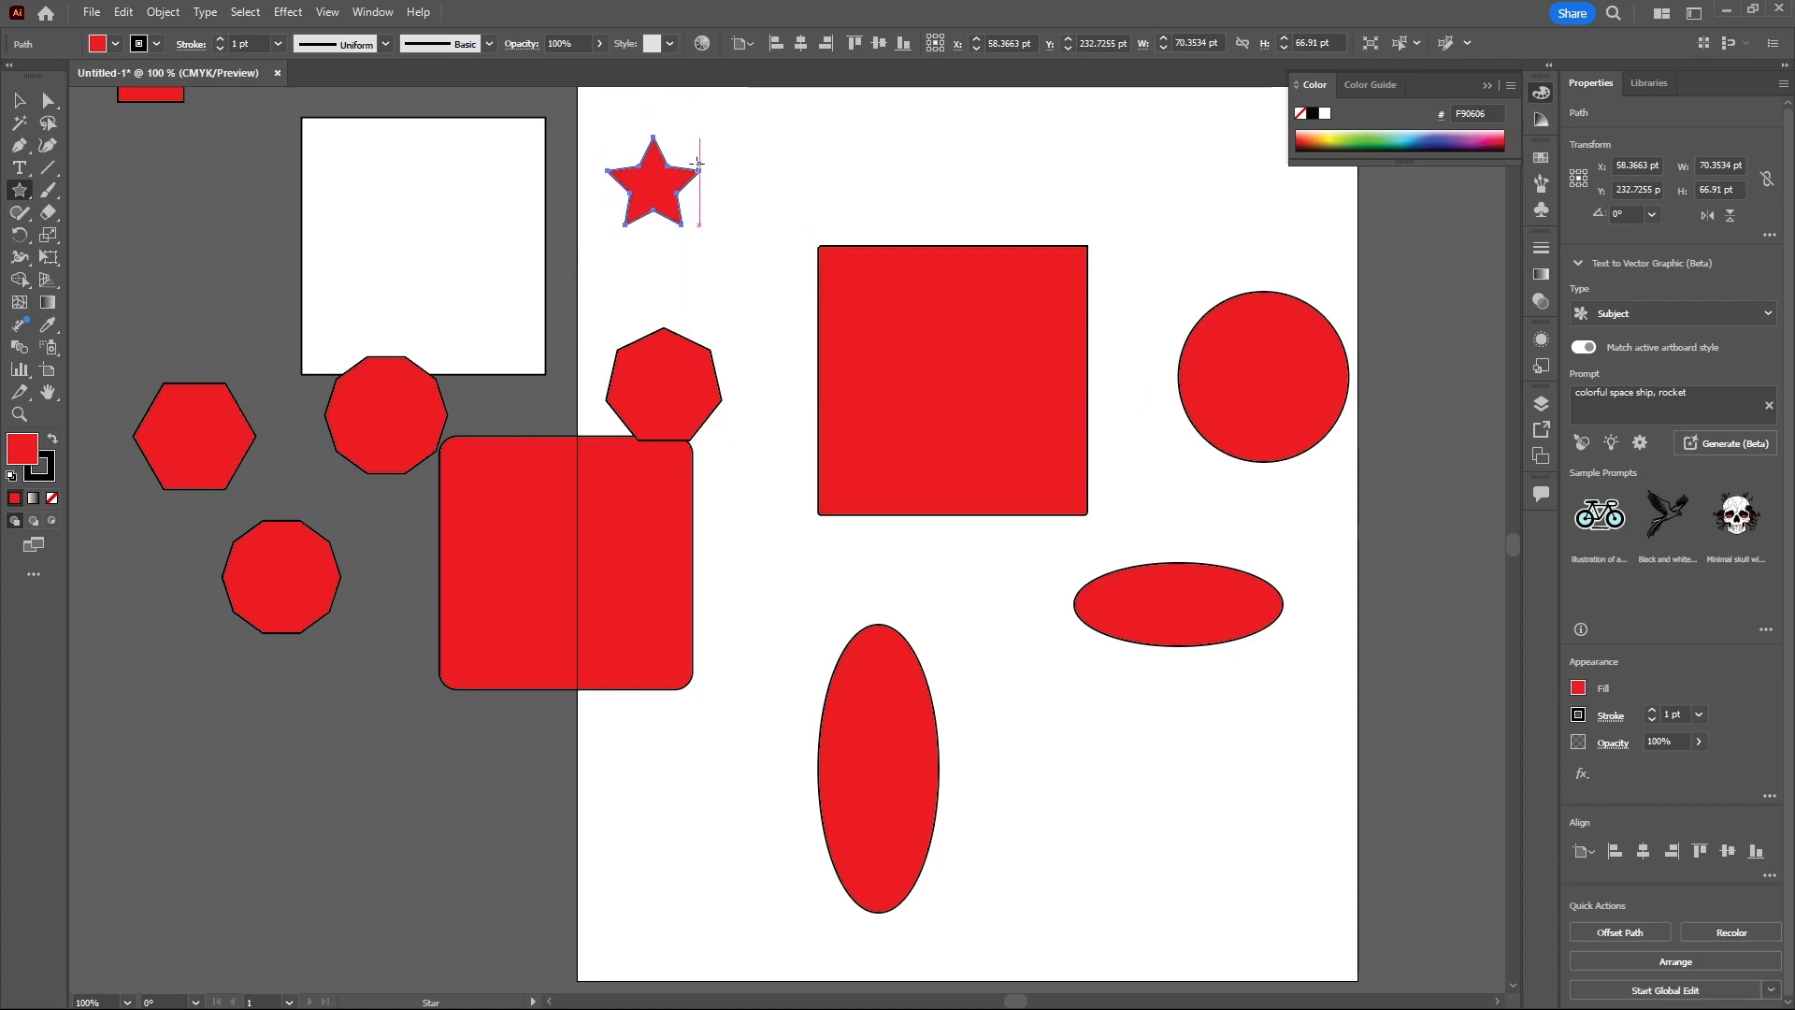
- Create a star numerically with more points beside the octagon, then draw a similar star about 86×85 pt at the artboard's top
{"action": "left_click", "coordinate": [730, 183]}
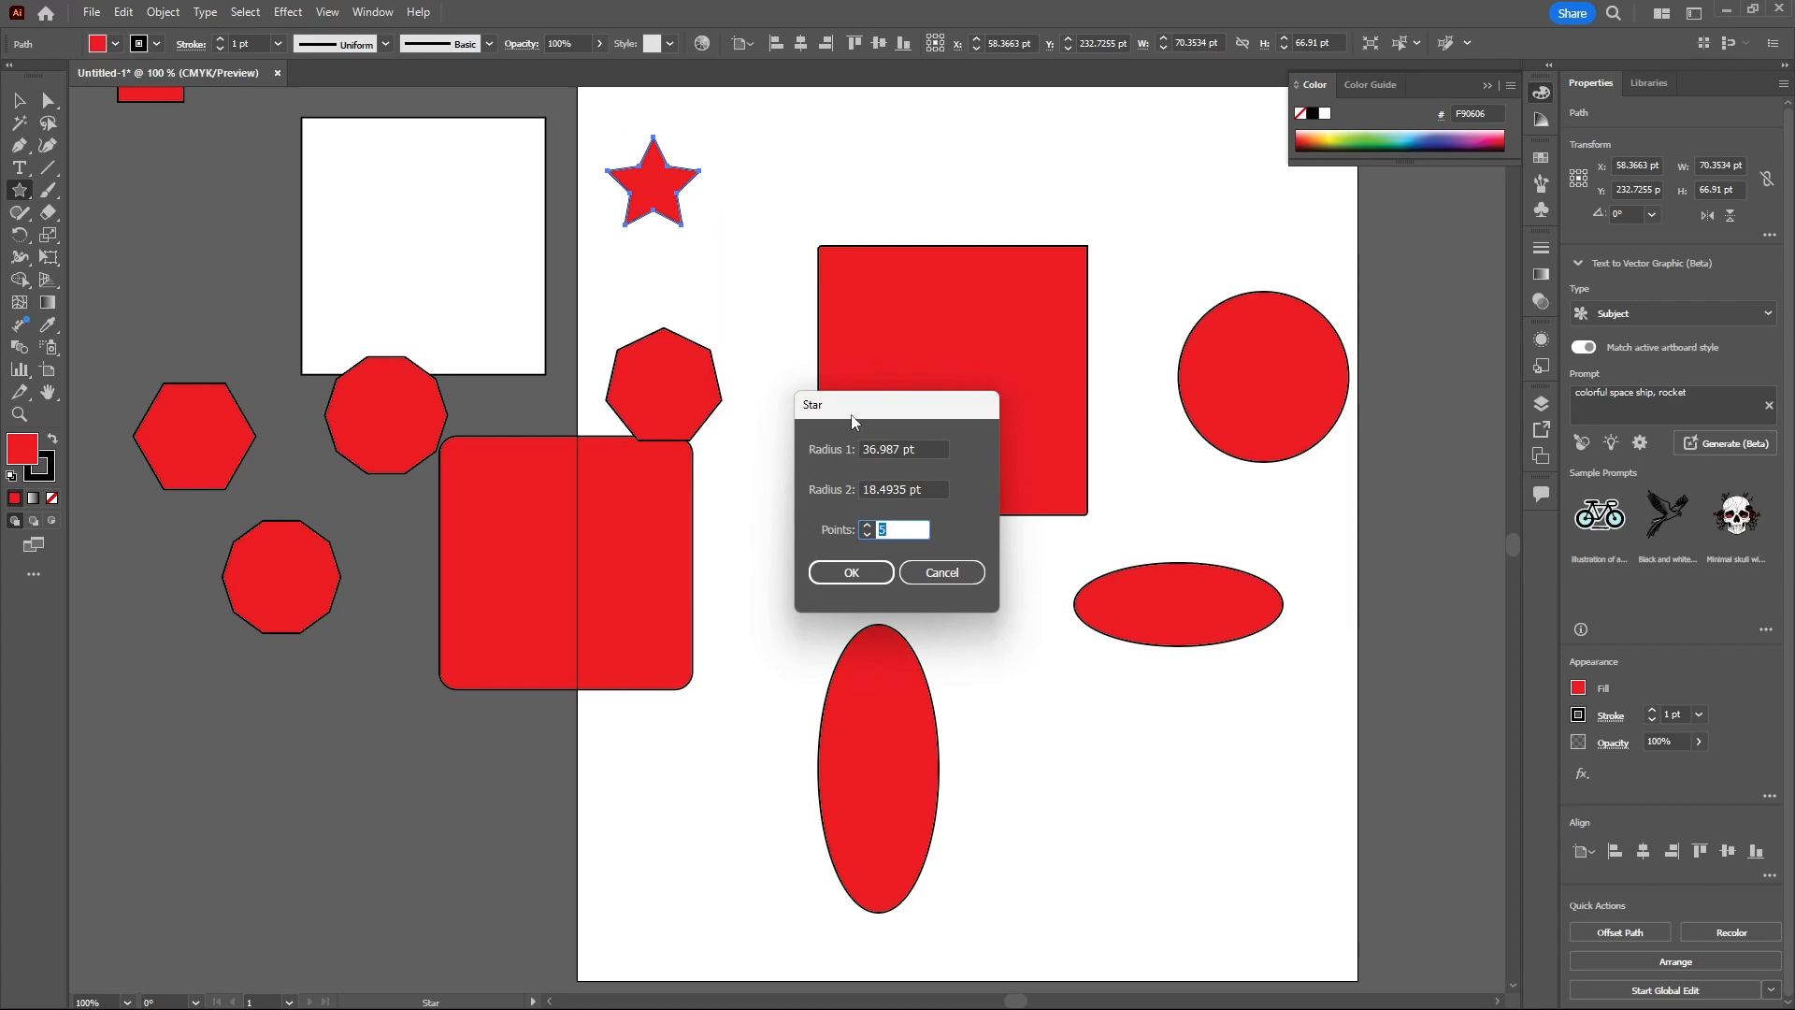
{"action": "left_click", "coordinate": [943, 572]}
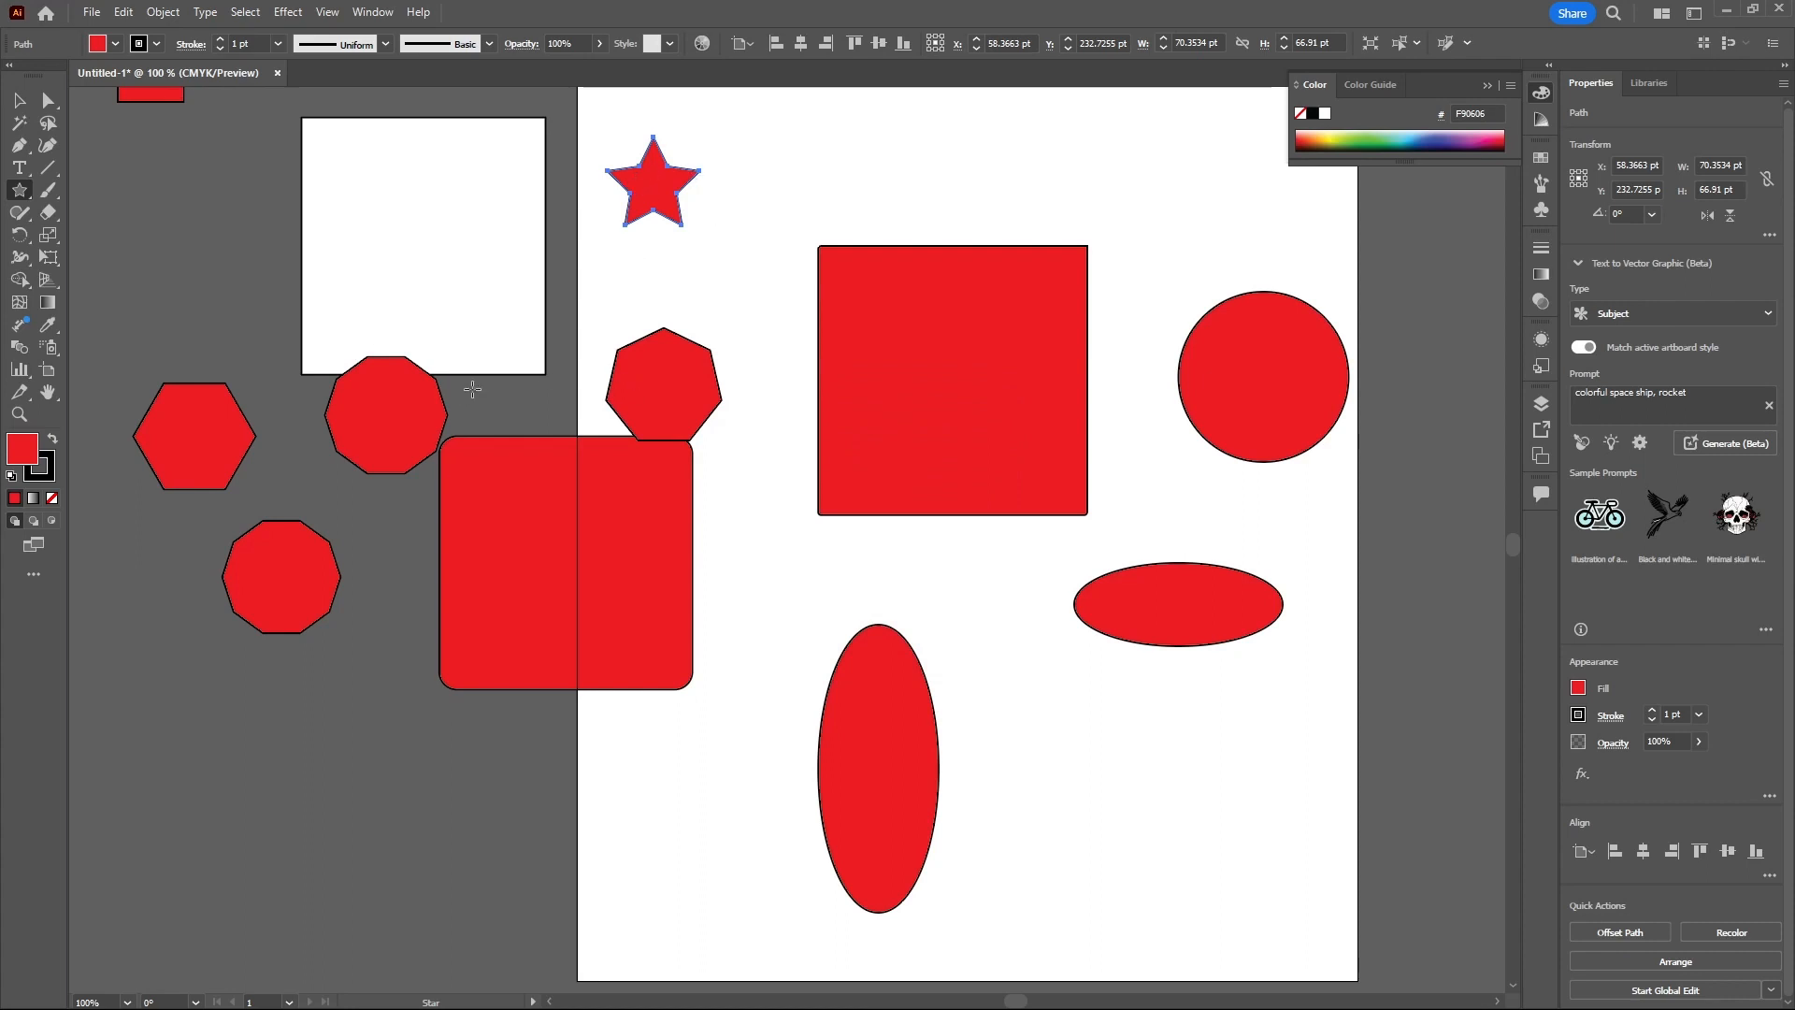
{"action": "left_click", "coordinate": [526, 391]}
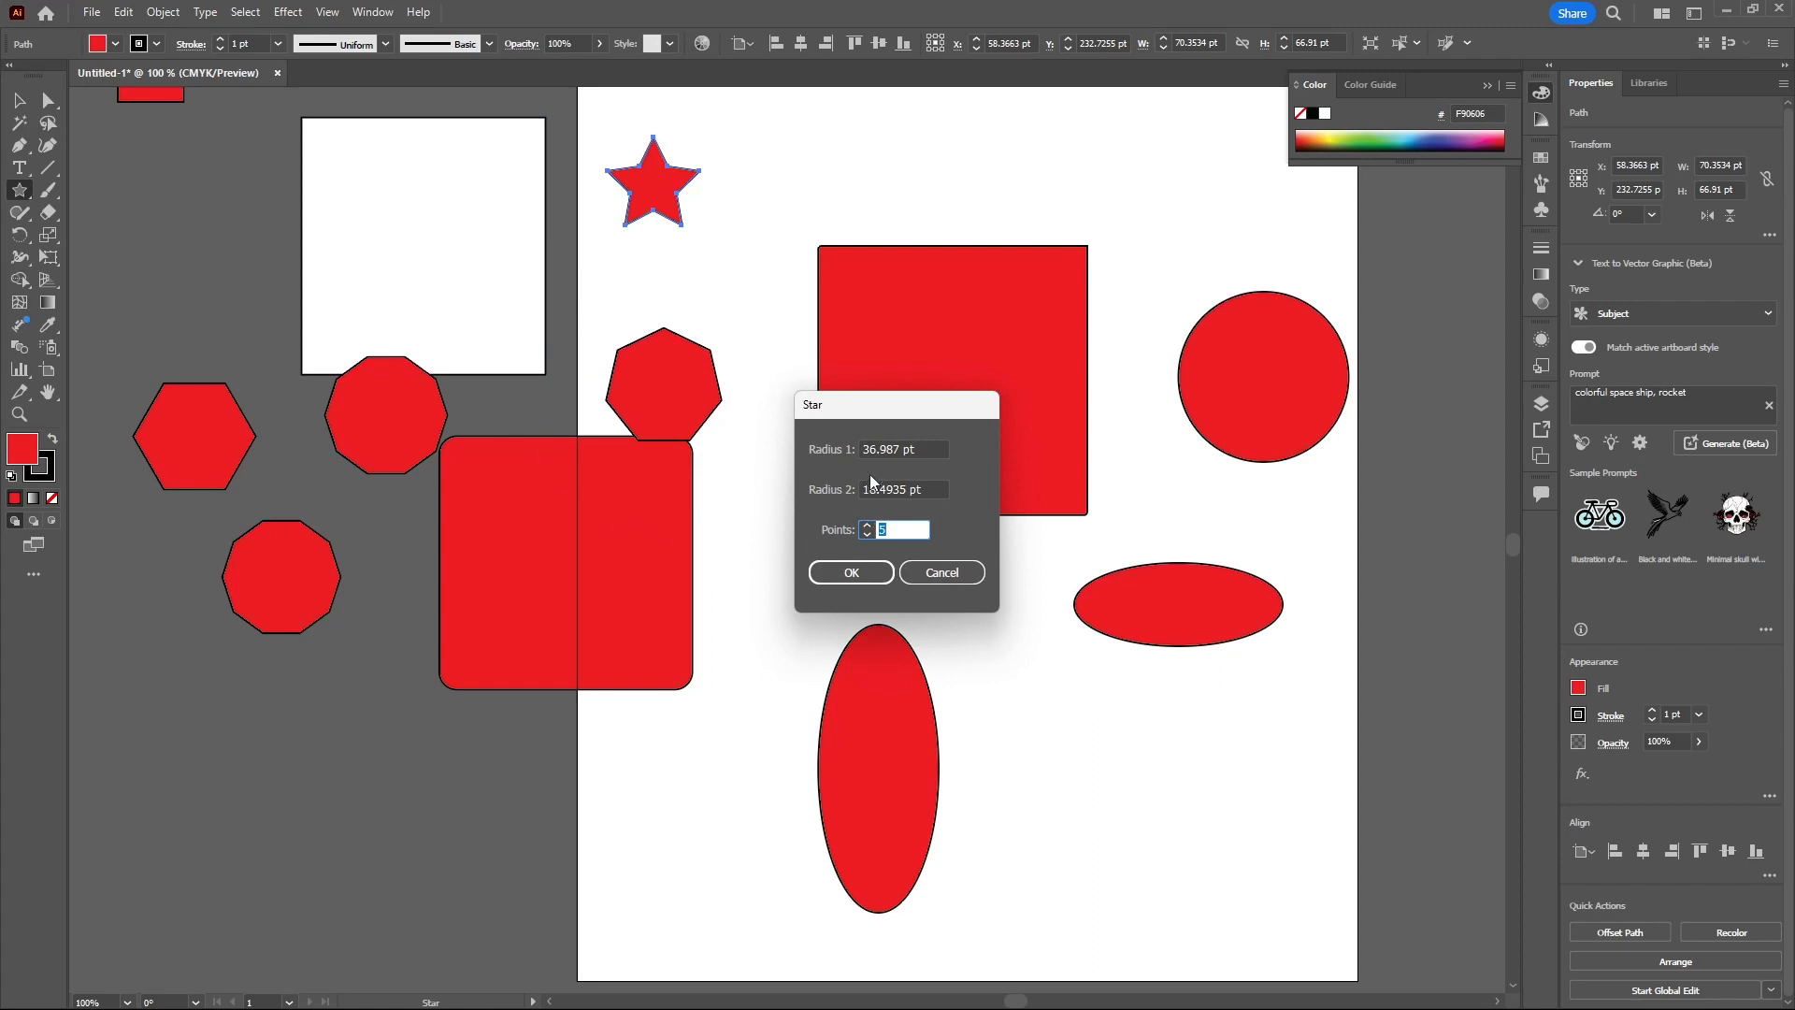
{"action": "left_click", "coordinate": [866, 527]}
{"action": "left_click", "coordinate": [851, 572]}
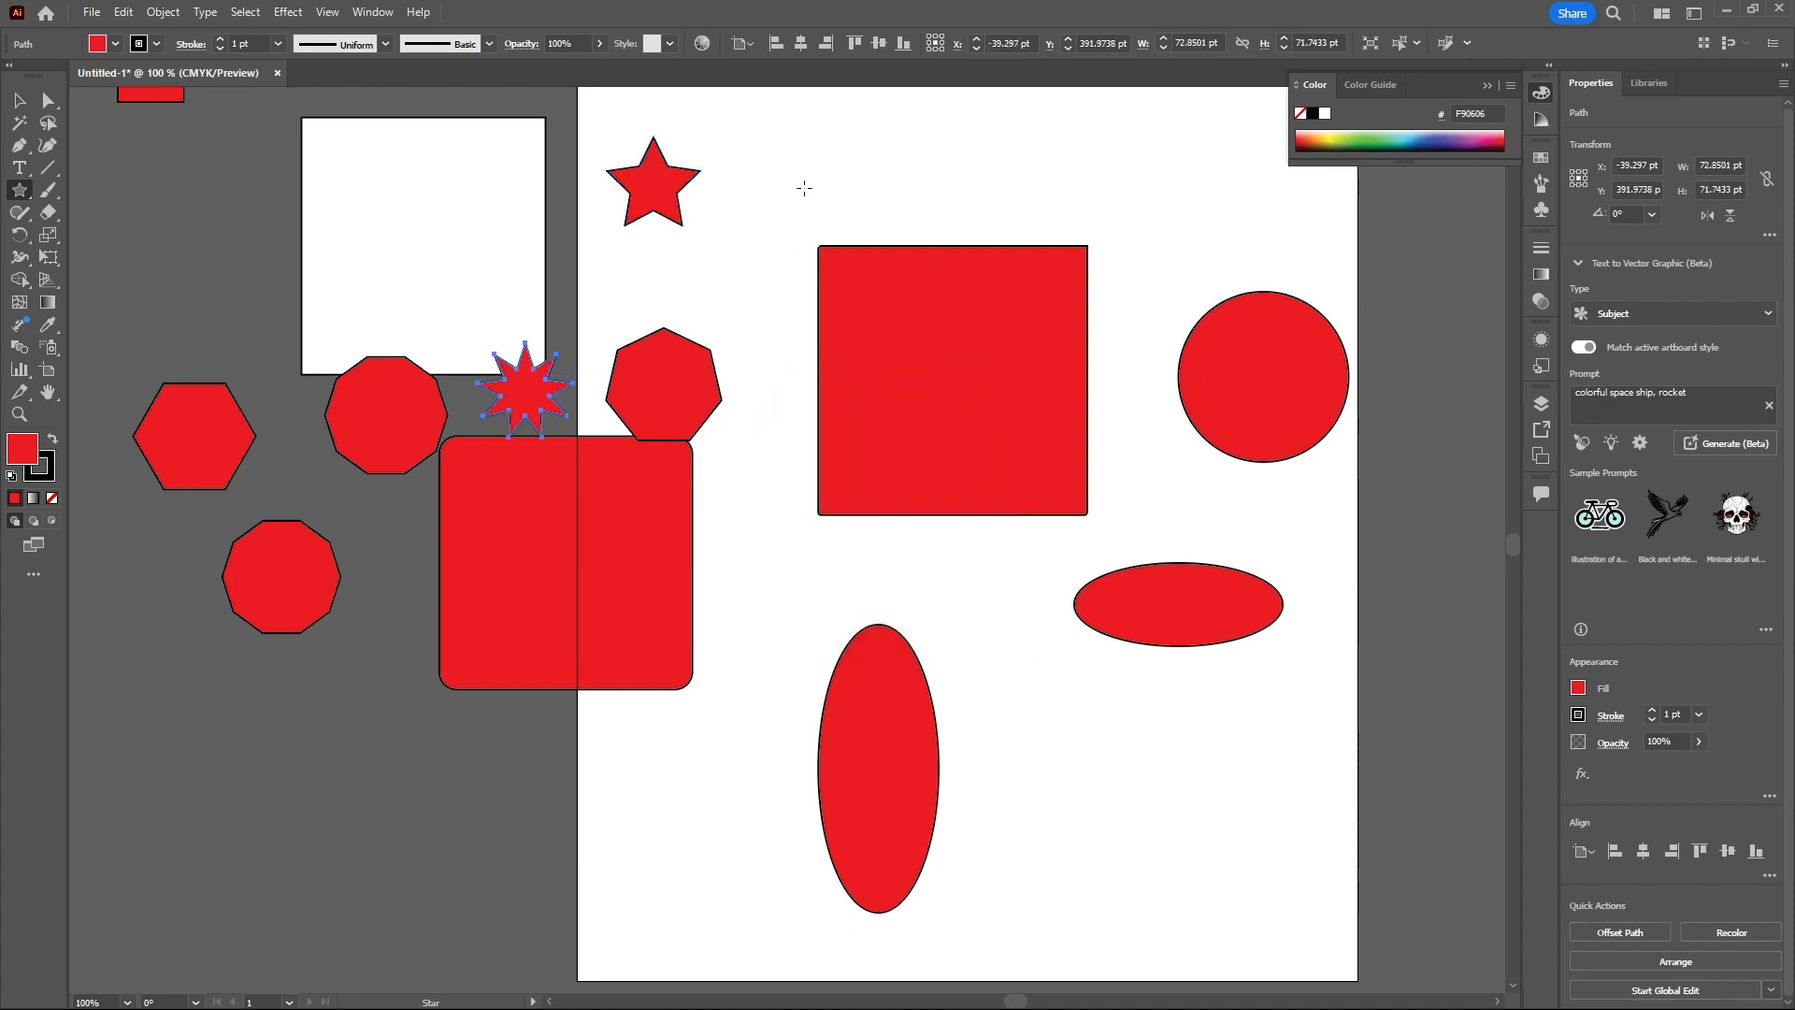
{"action": "left_click_drag", "start_coordinate": [801, 173], "coordinate": [846, 211]}
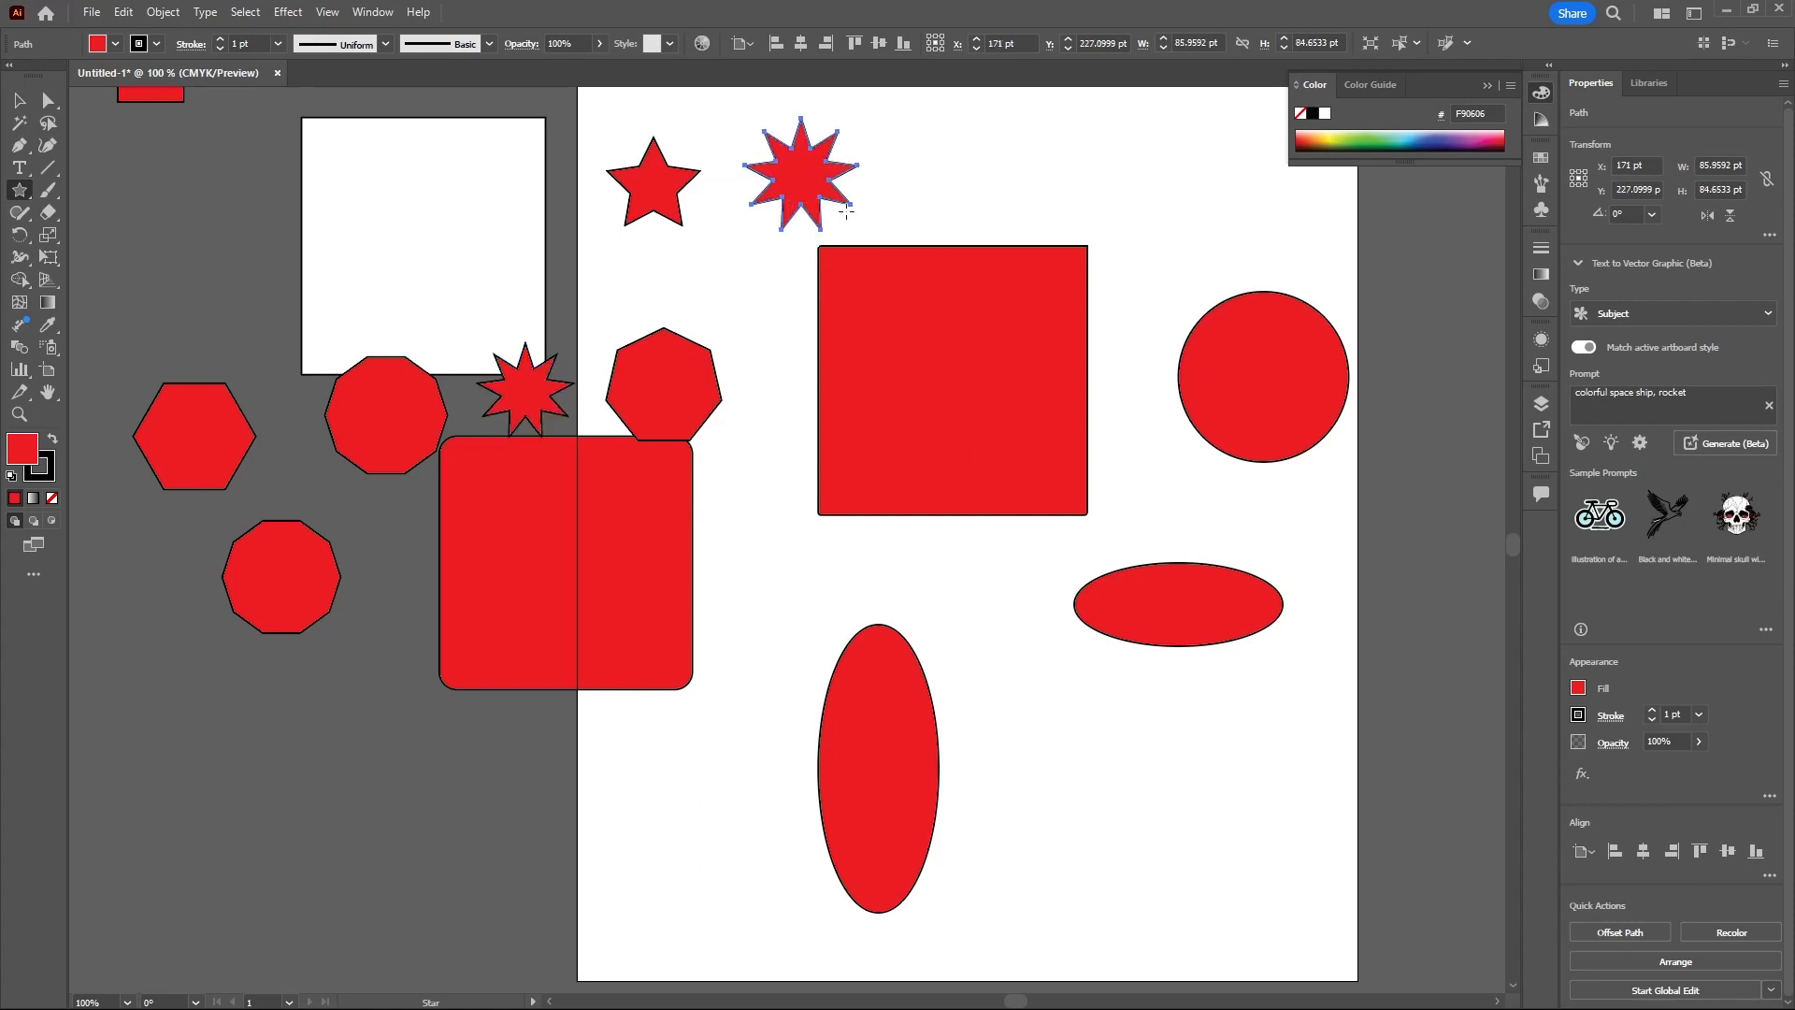
- Draw two lens flares with the Flare Tool, one centred at the rounded rectangle's edge and one near the circle
{"action": "left_click", "coordinate": [24, 196]}
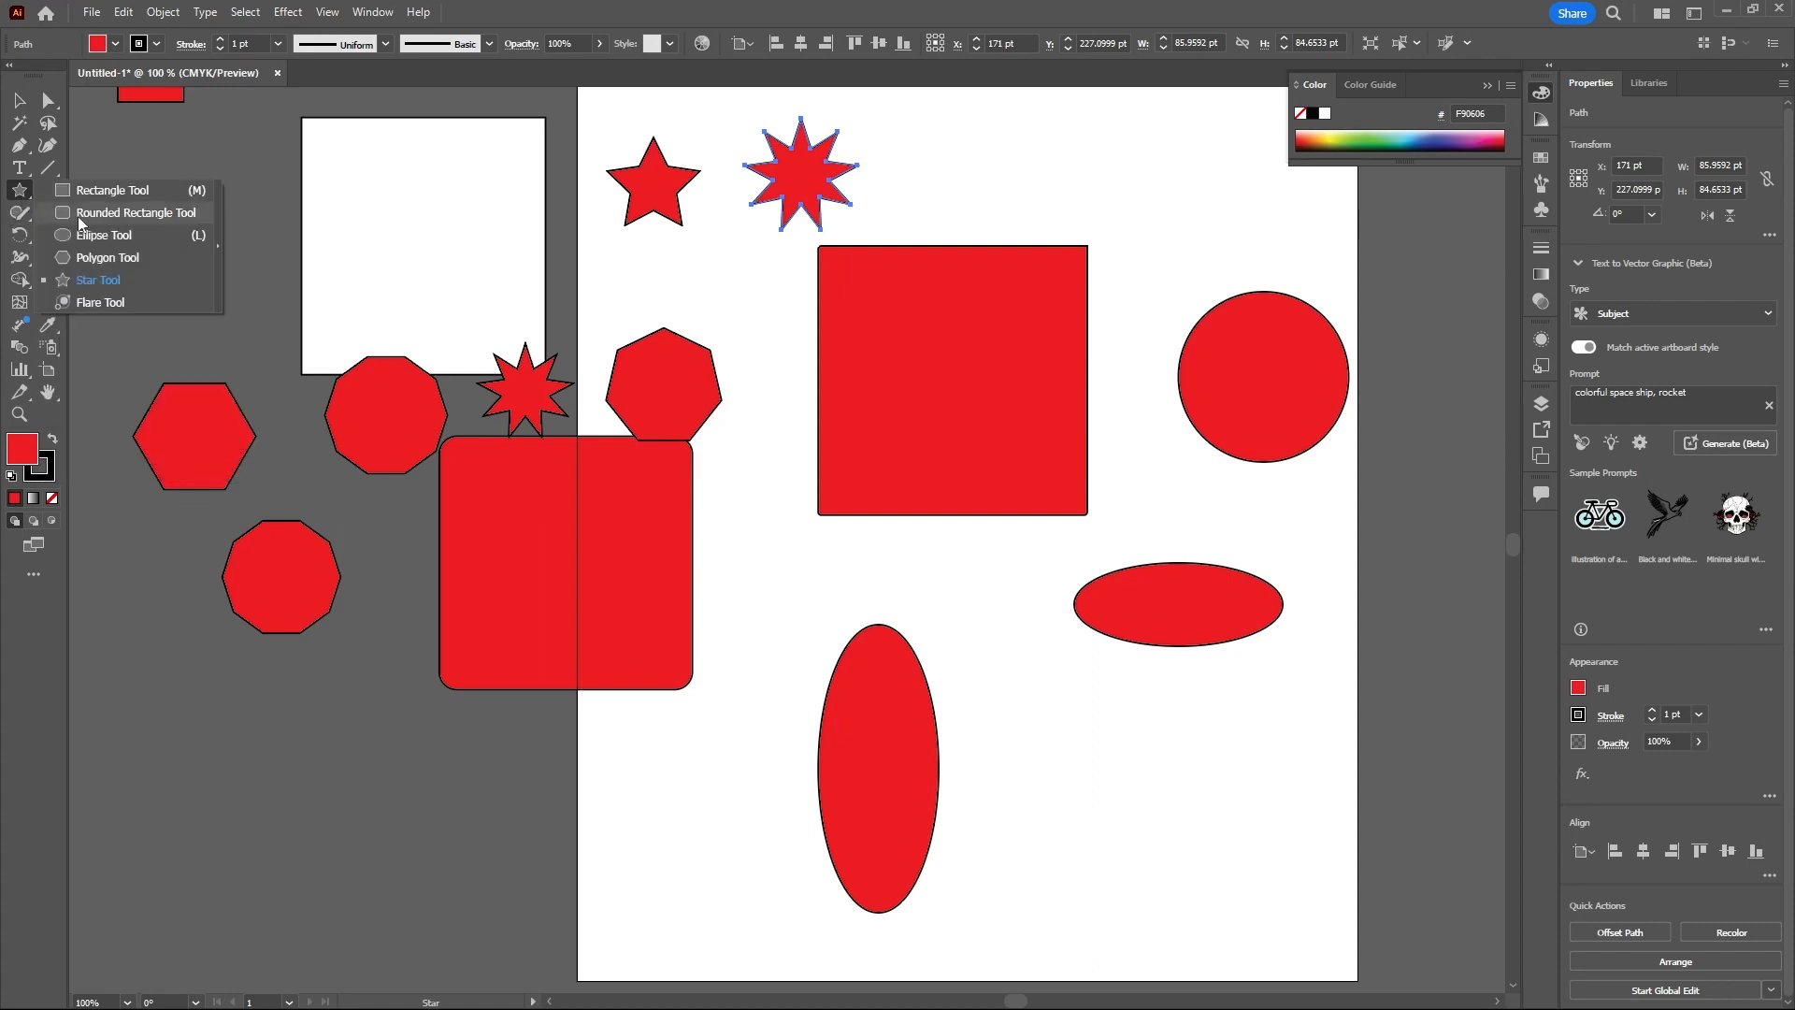
{"action": "left_click", "coordinate": [100, 303]}
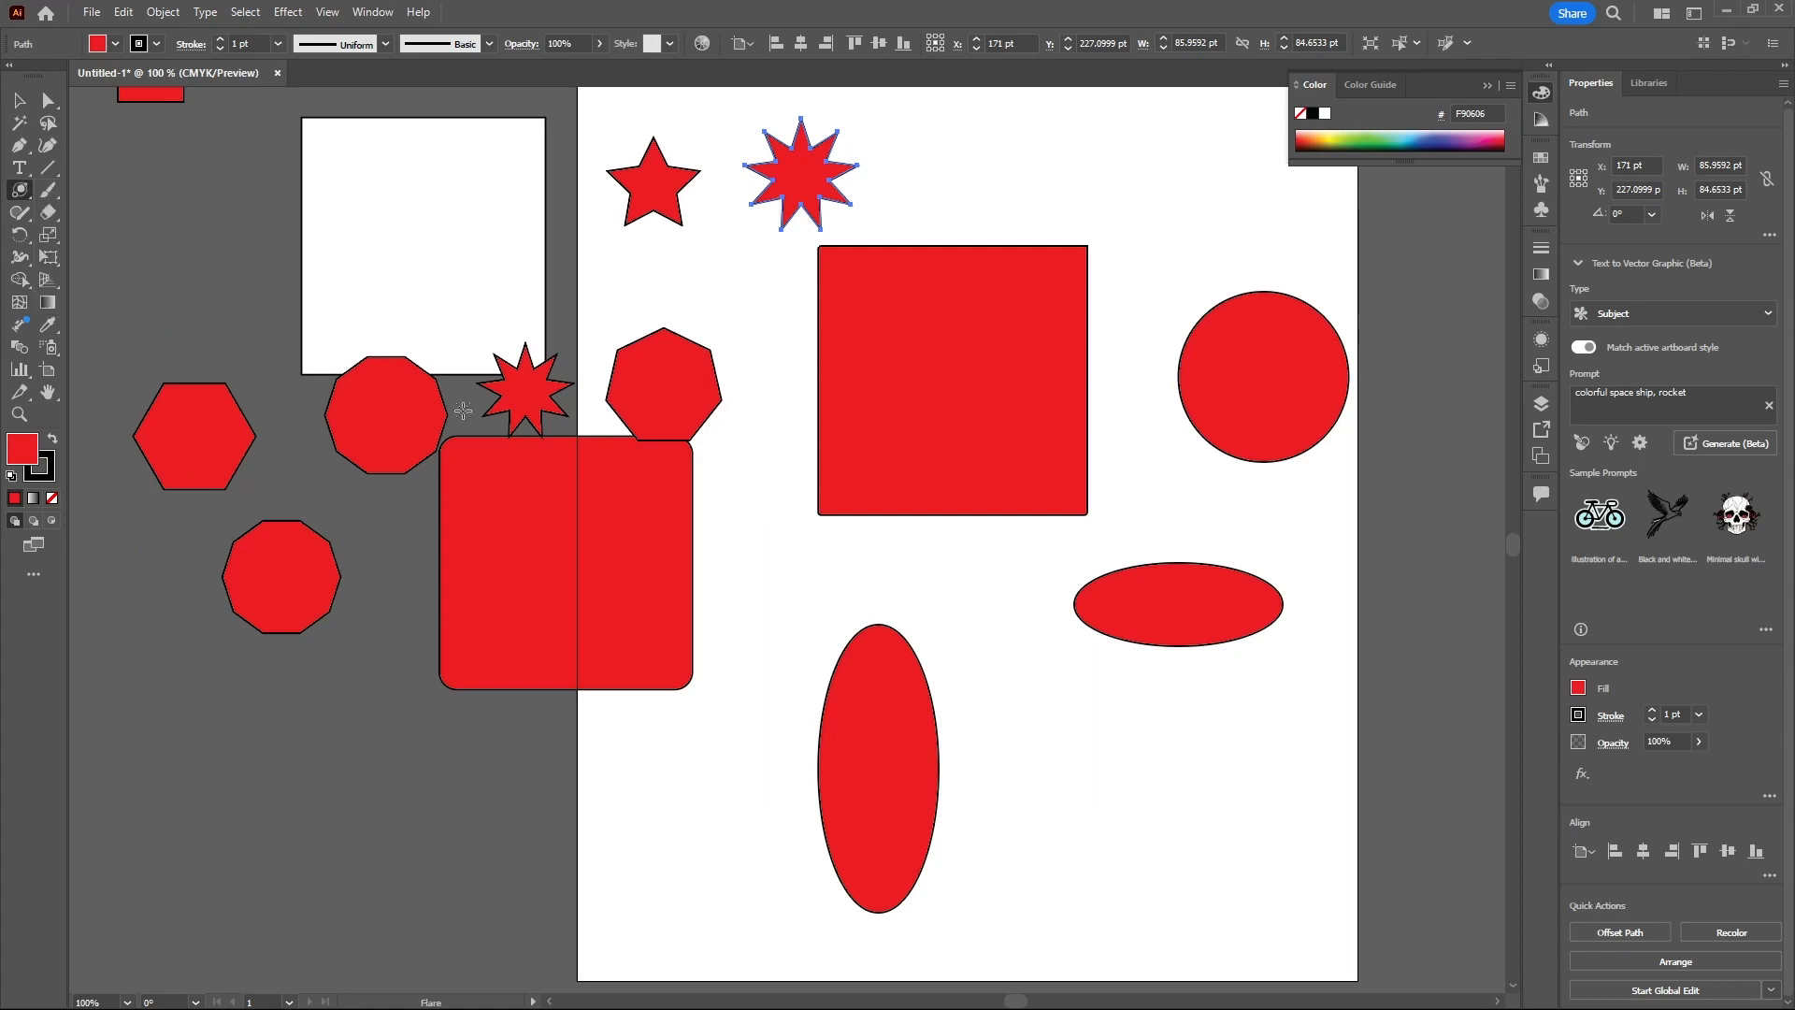
{"action": "left_click_drag", "start_coordinate": [787, 532], "coordinate": [1062, 625]}
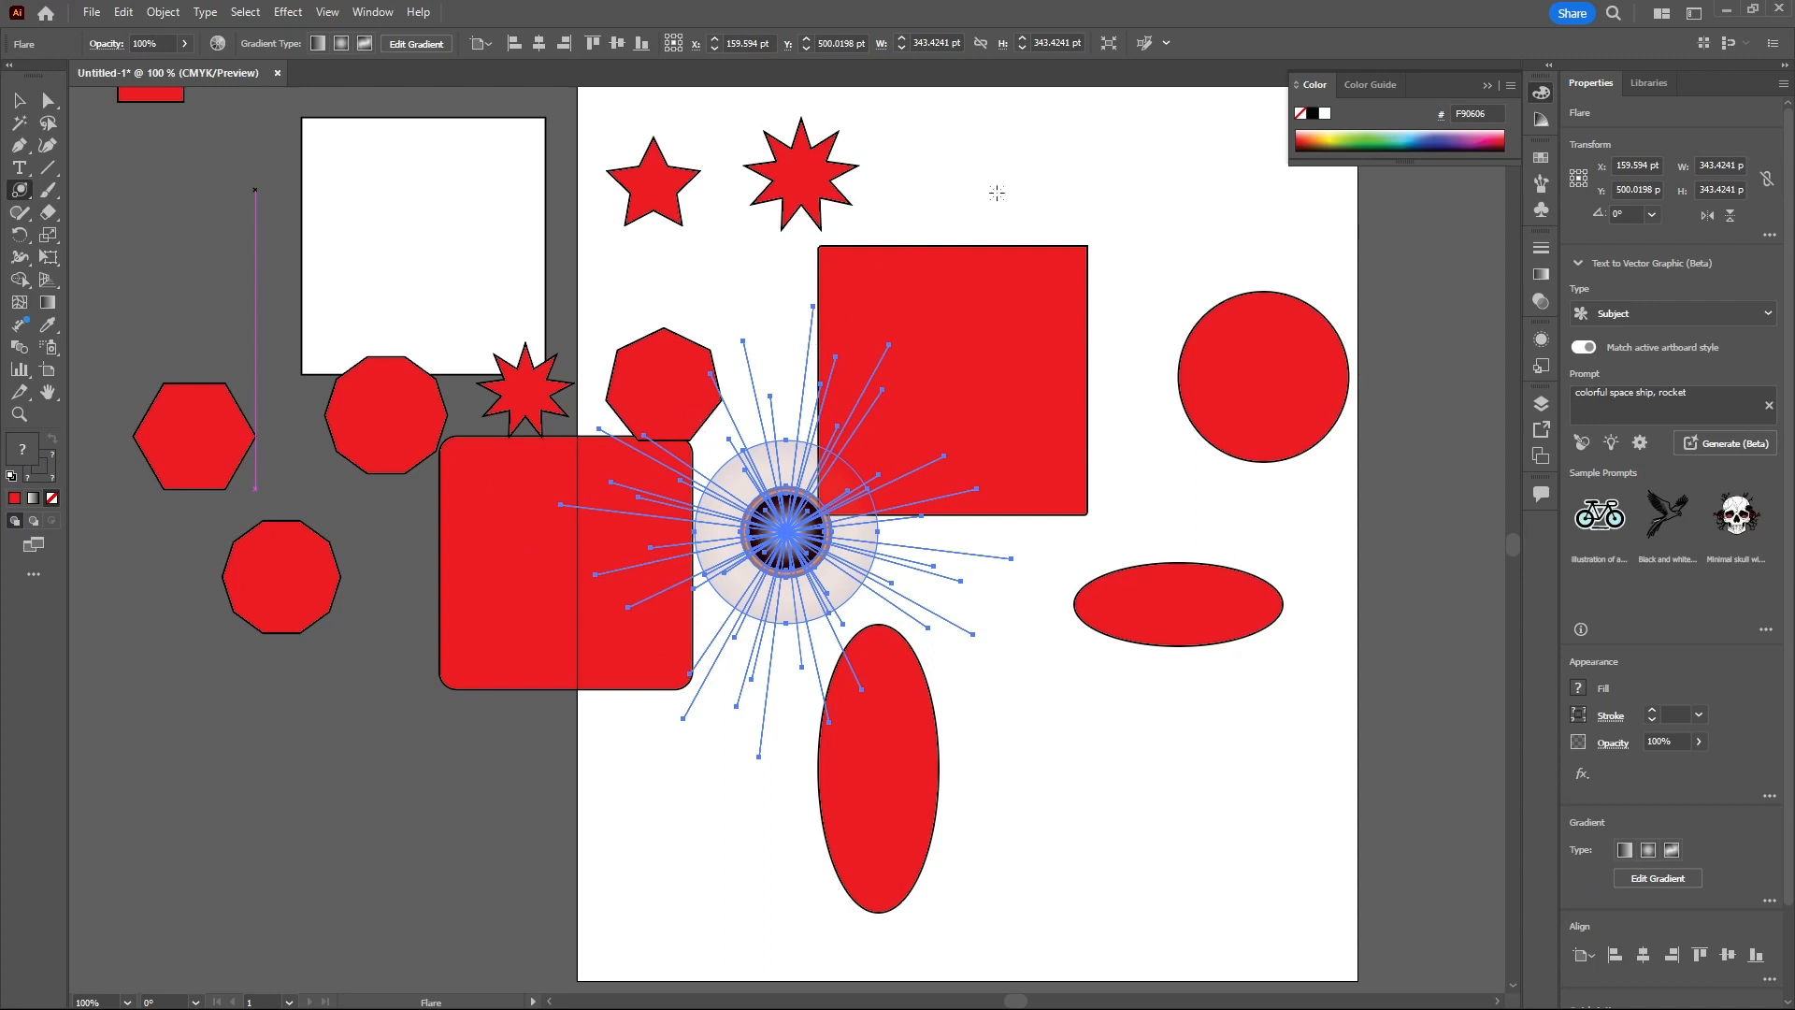
{"action": "mouse_move", "coordinate": [1041, 200]}
{"action": "left_mouse_down"}
{"action": "mouse_move", "coordinate": [1057, 234]}
{"action": "mouse_move", "coordinate": [1136, 281]}
{"action": "mouse_move", "coordinate": [1199, 260]}
{"action": "mouse_move", "coordinate": [1198, 235]}
{"action": "left_mouse_up"}
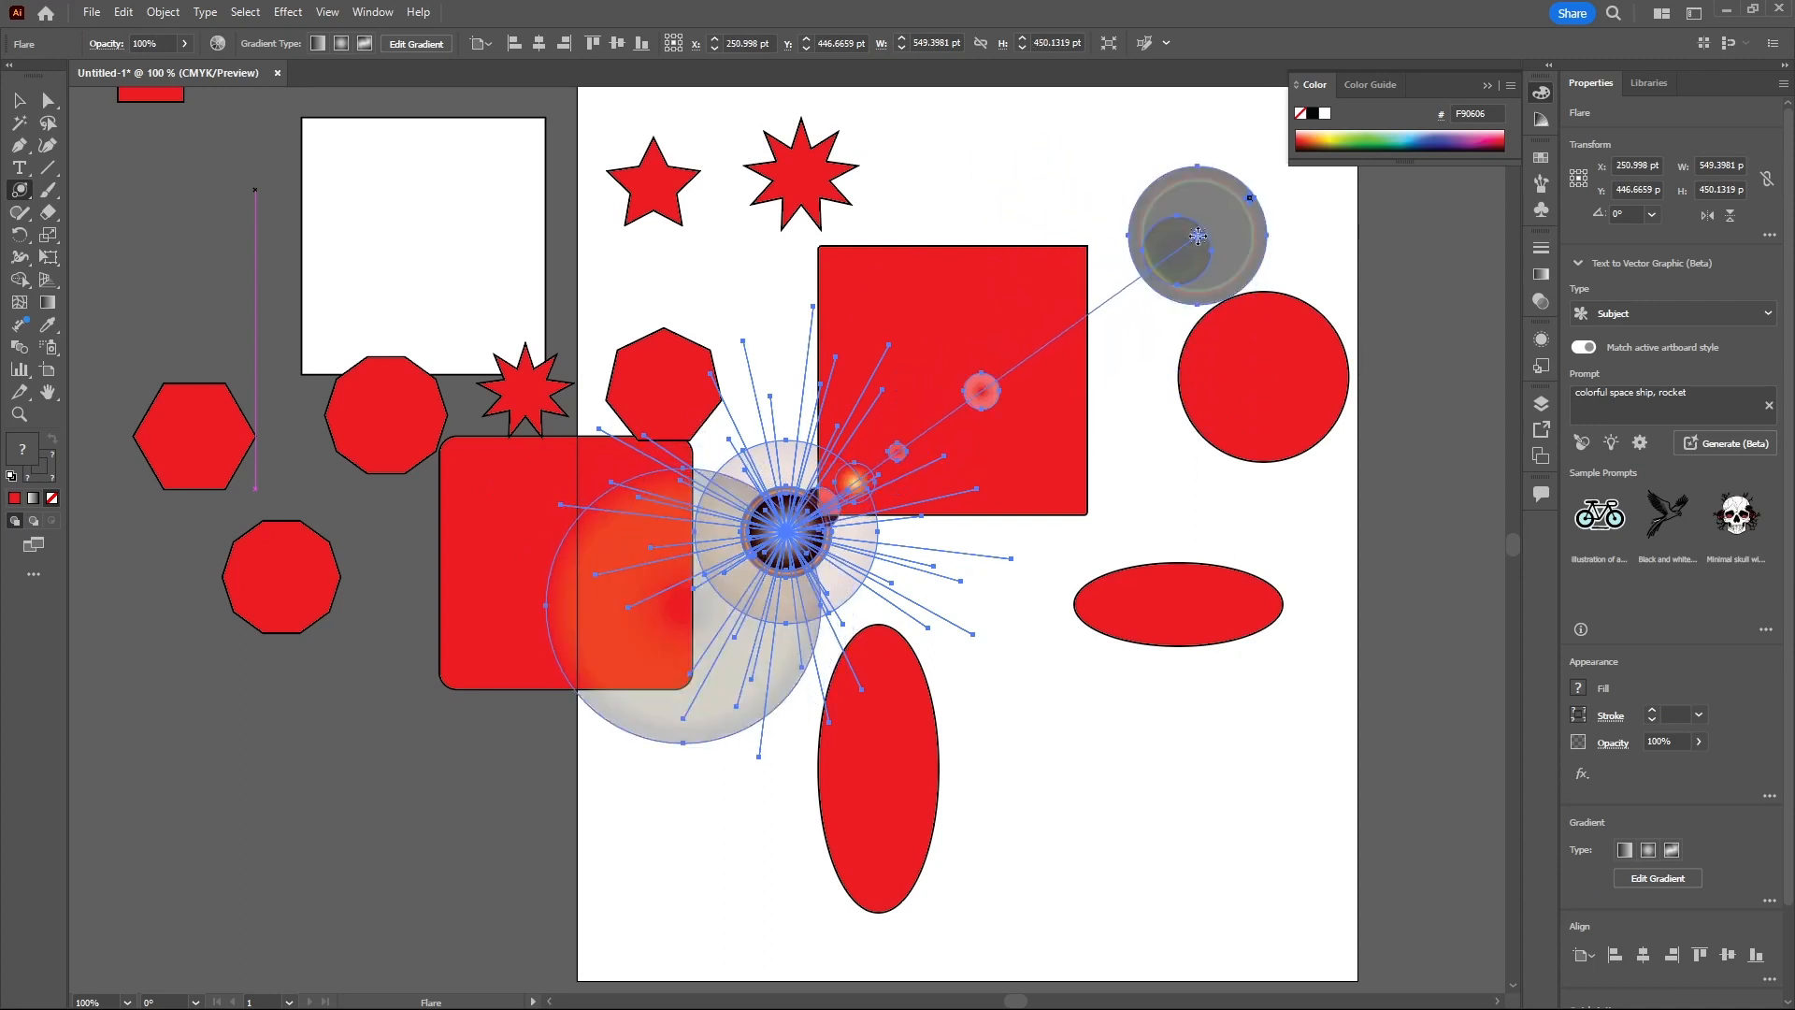
{"action": "left_click_drag", "start_coordinate": [1152, 397], "coordinate": [978, 728]}
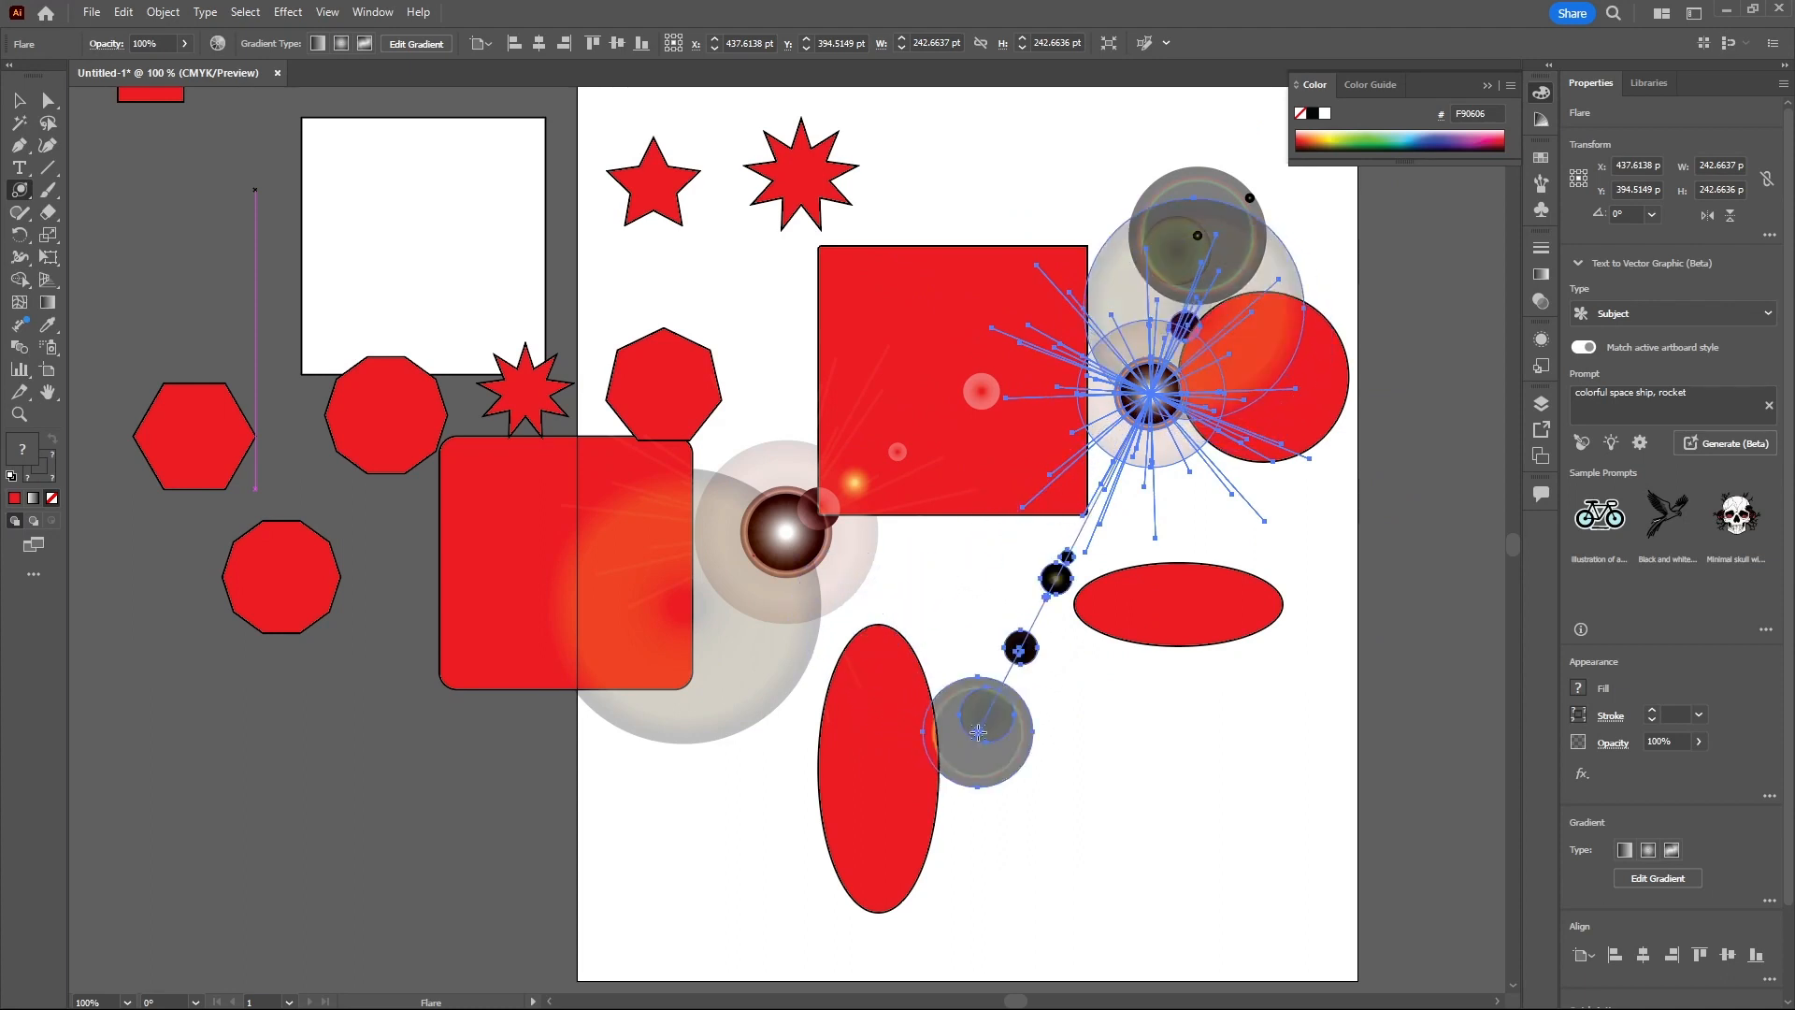
- Open Flare Tool Options and set centre opacity to 50%, halo growth to 86% and brightness to 40%
{"action": "double_click", "coordinate": [21, 191]}
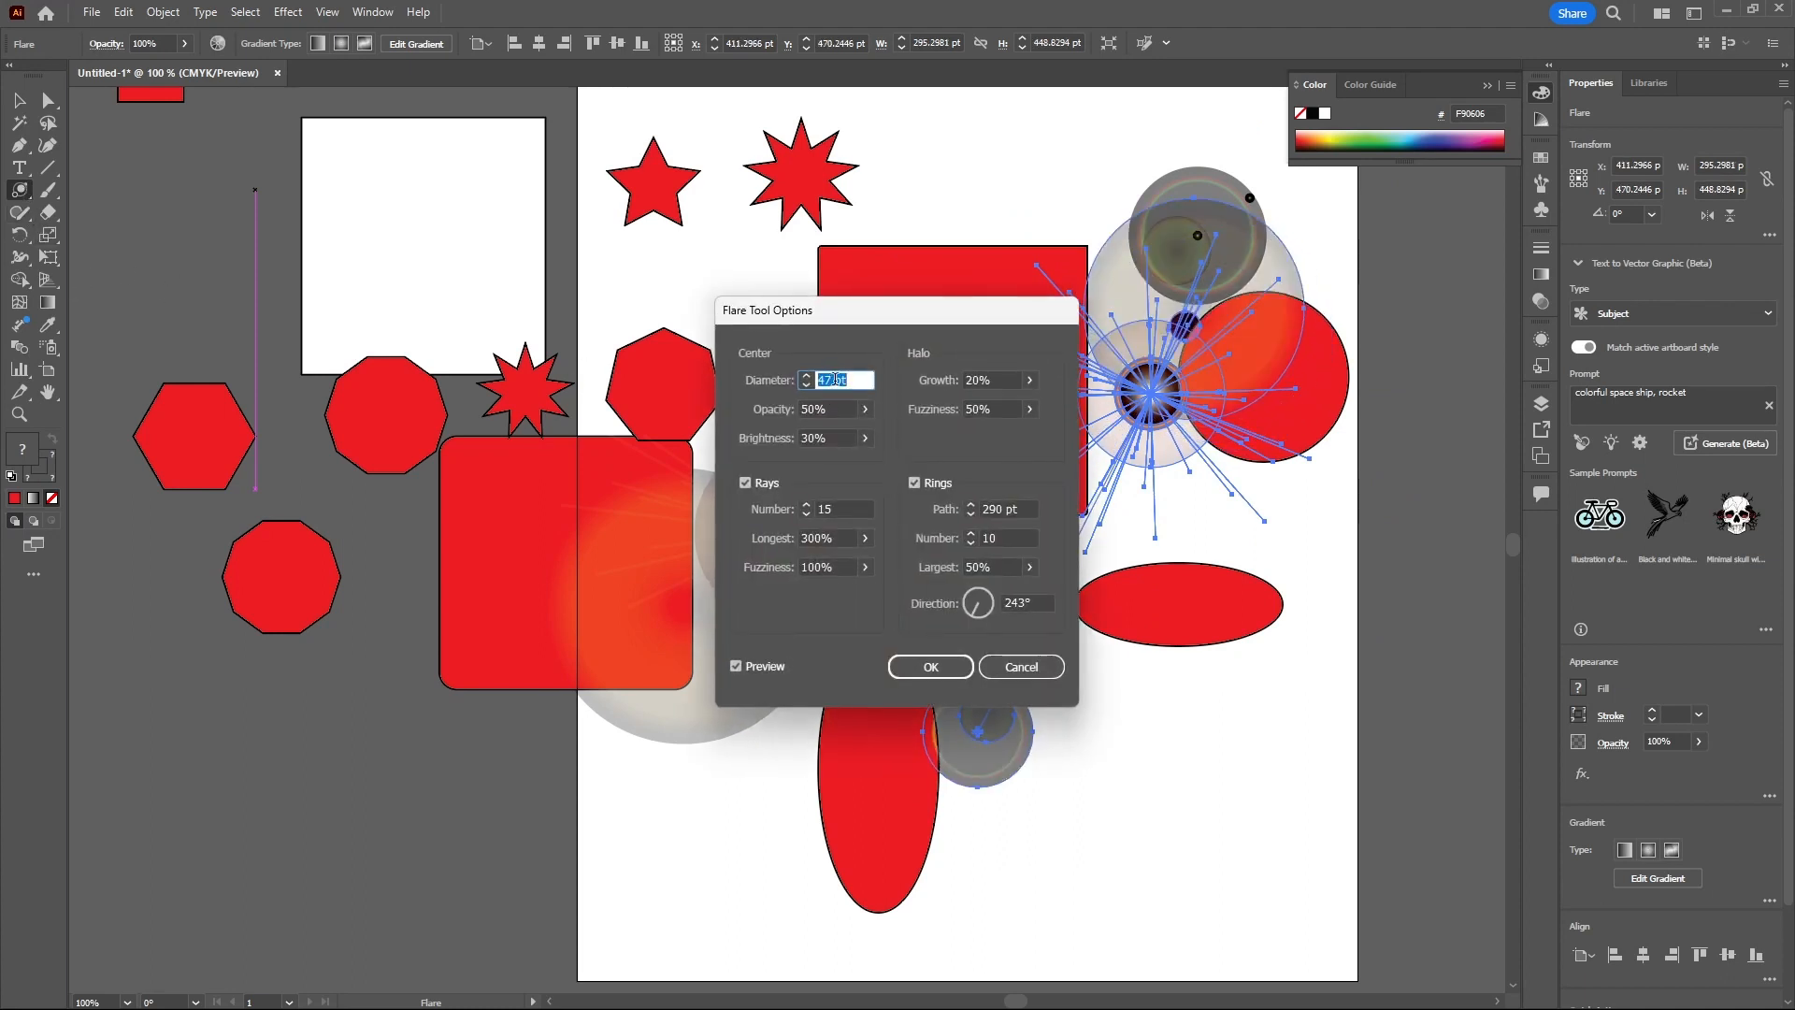
{"action": "left_click_drag", "start_coordinate": [871, 318], "coordinate": [633, 265]}
{"action": "left_click", "coordinate": [626, 383]}
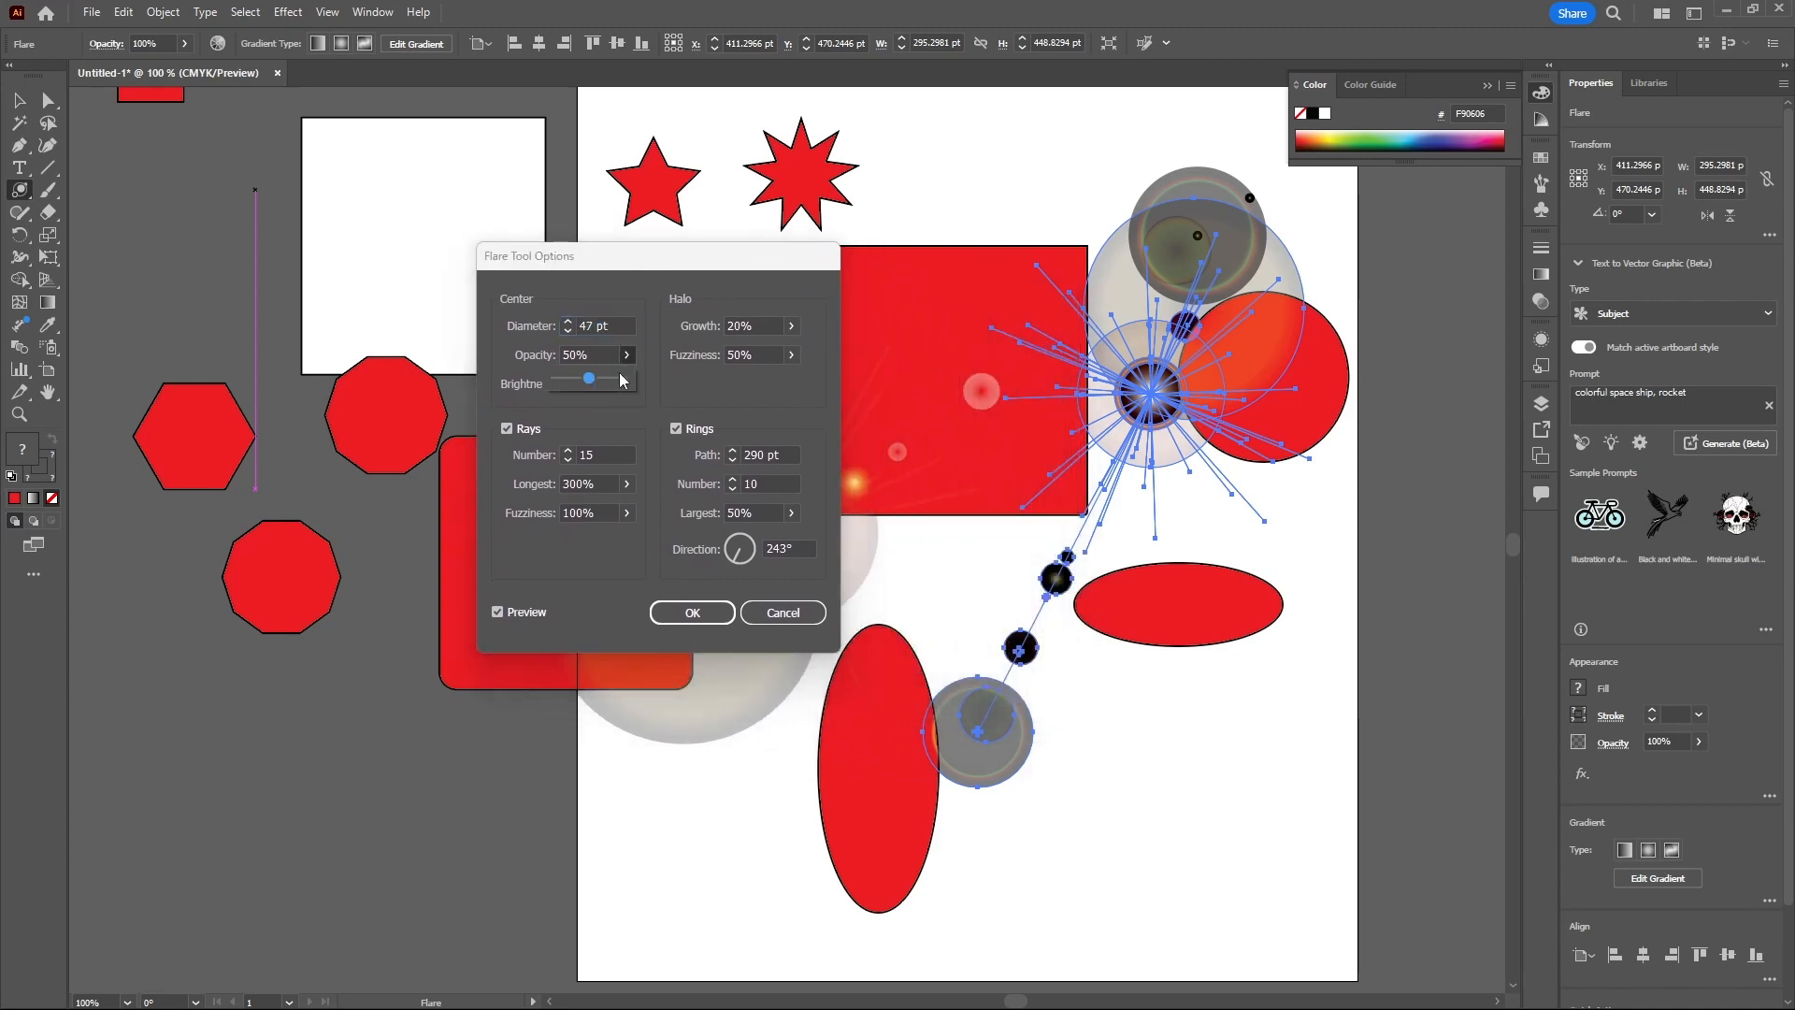
{"action": "mouse_move", "coordinate": [590, 385]}
{"action": "left_mouse_down"}
{"action": "mouse_move", "coordinate": [622, 389]}
{"action": "mouse_move", "coordinate": [595, 383]}
{"action": "left_mouse_up"}
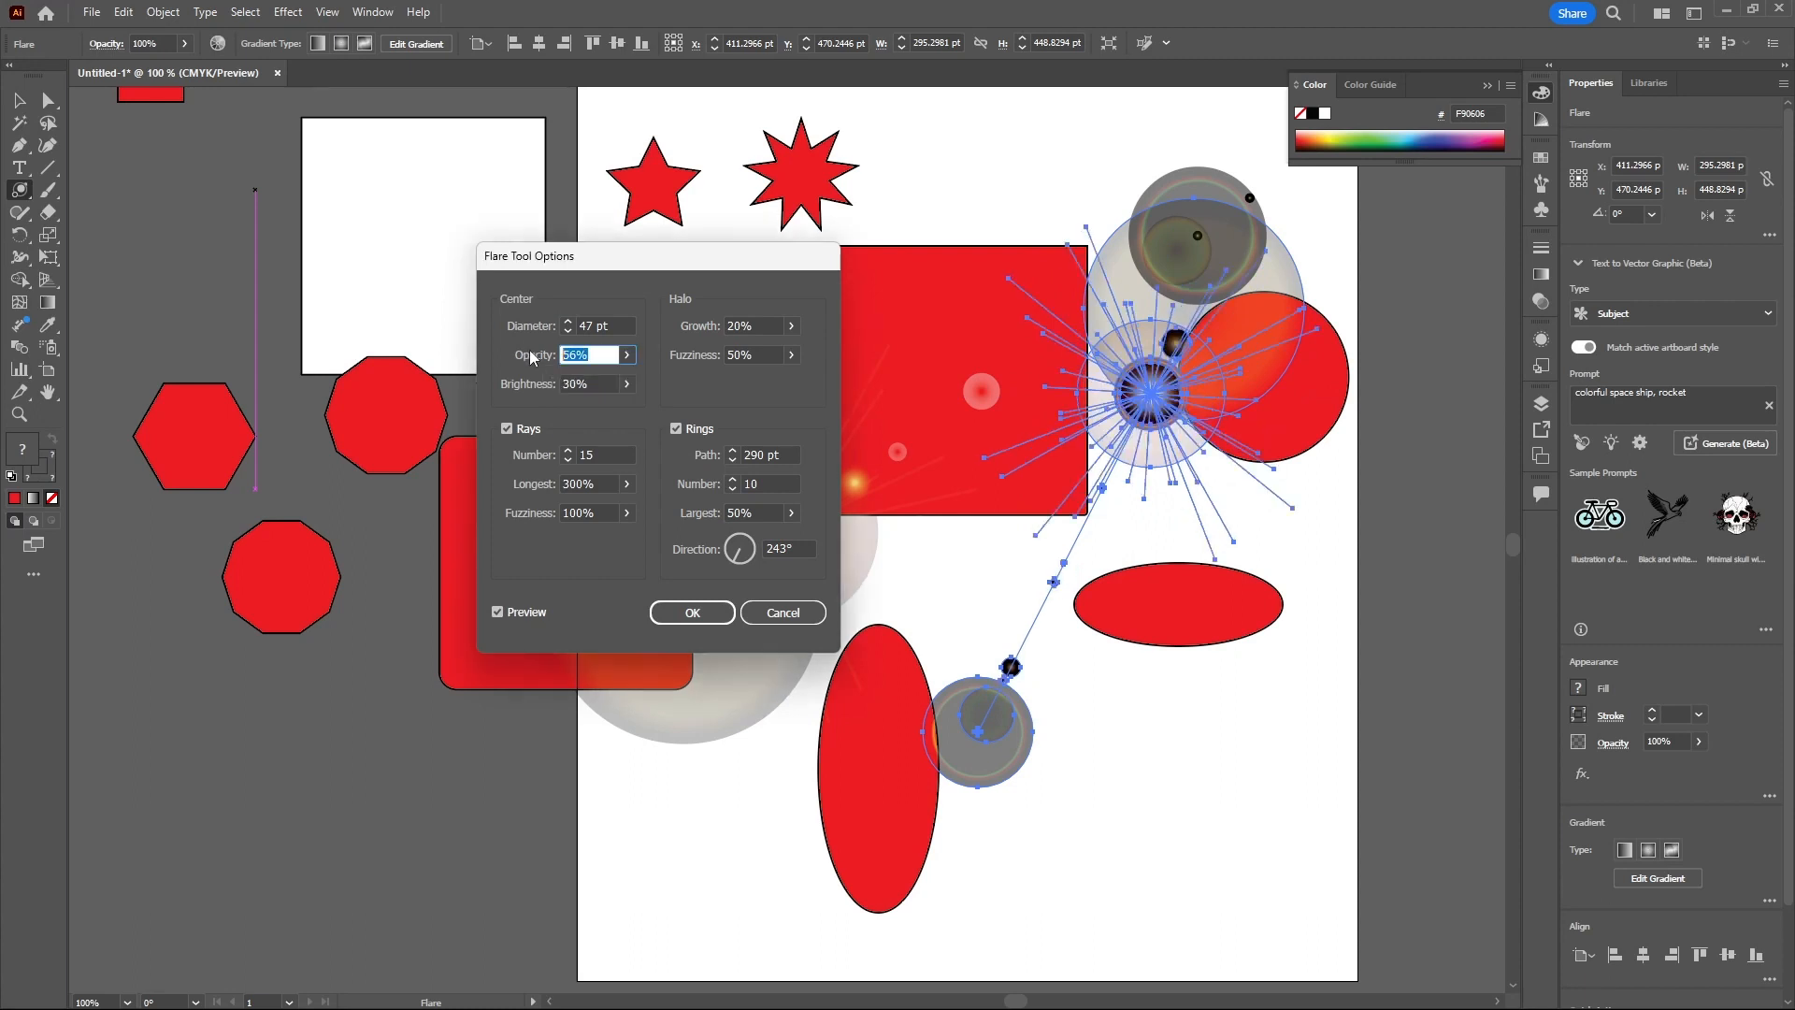
{"action": "type", "text": "50"}
{"action": "left_click", "coordinate": [793, 329]}
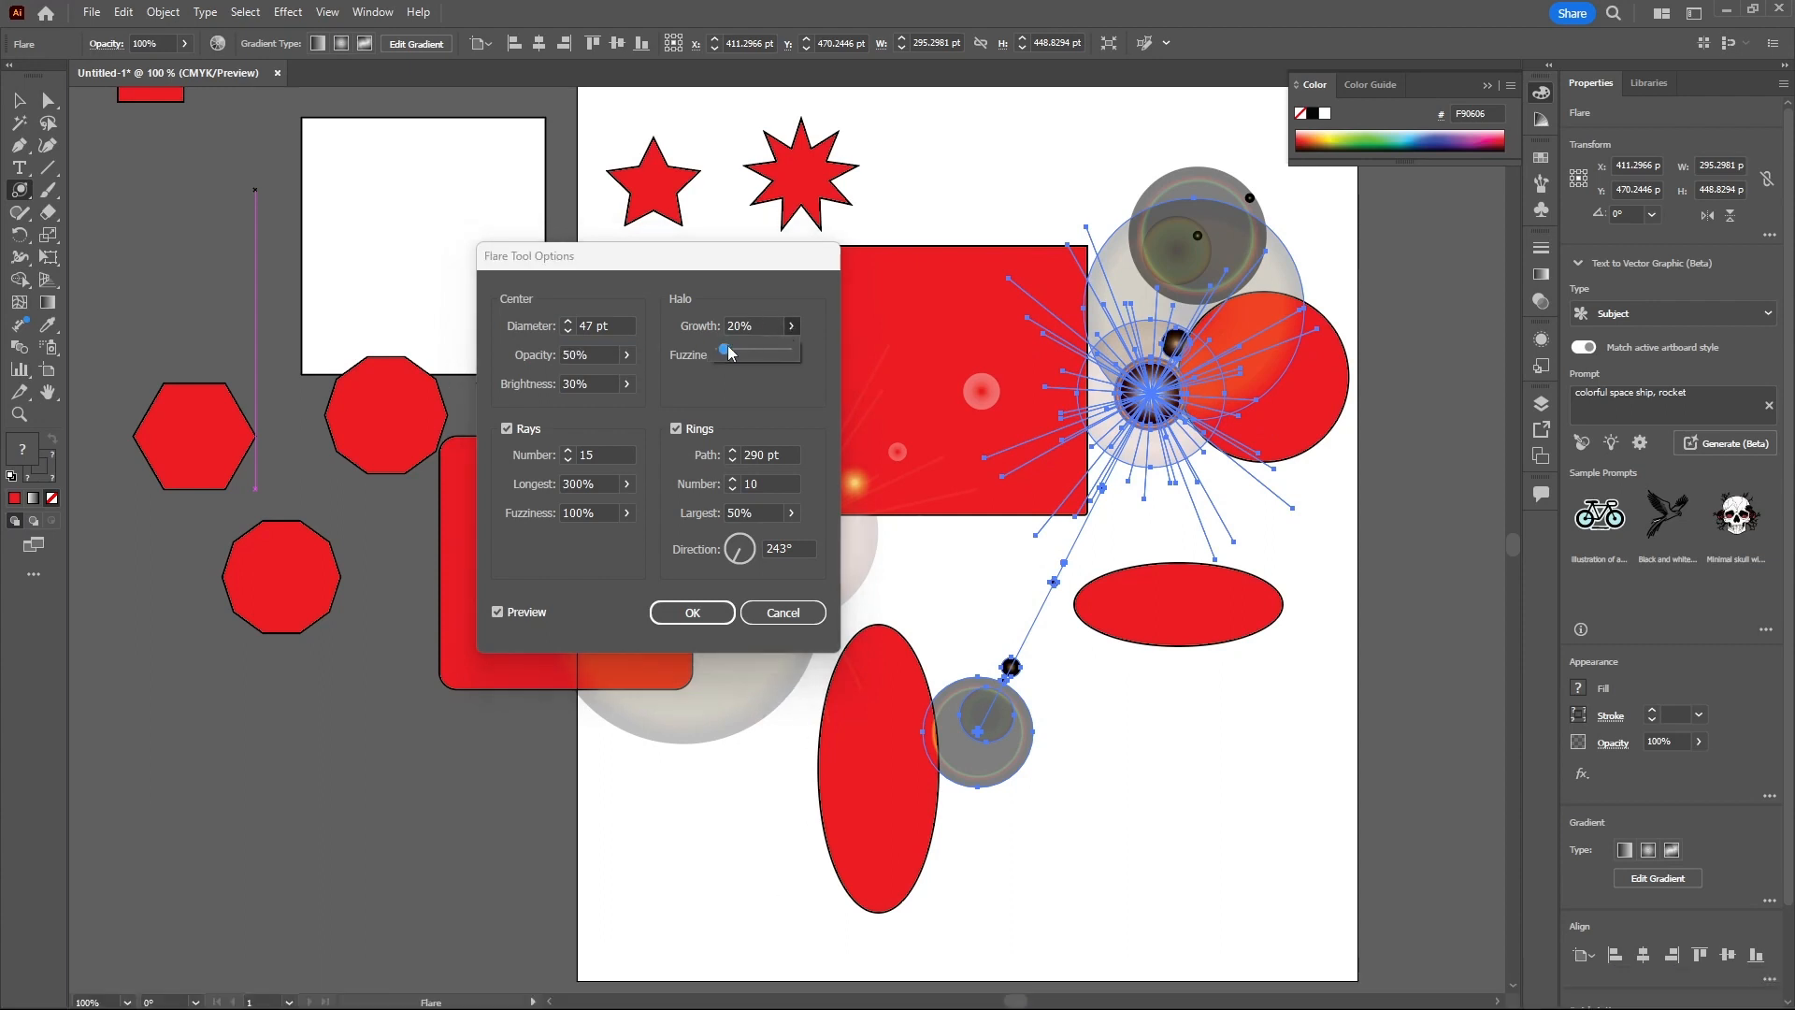
{"action": "left_click_drag", "start_coordinate": [726, 349], "coordinate": [742, 355]}
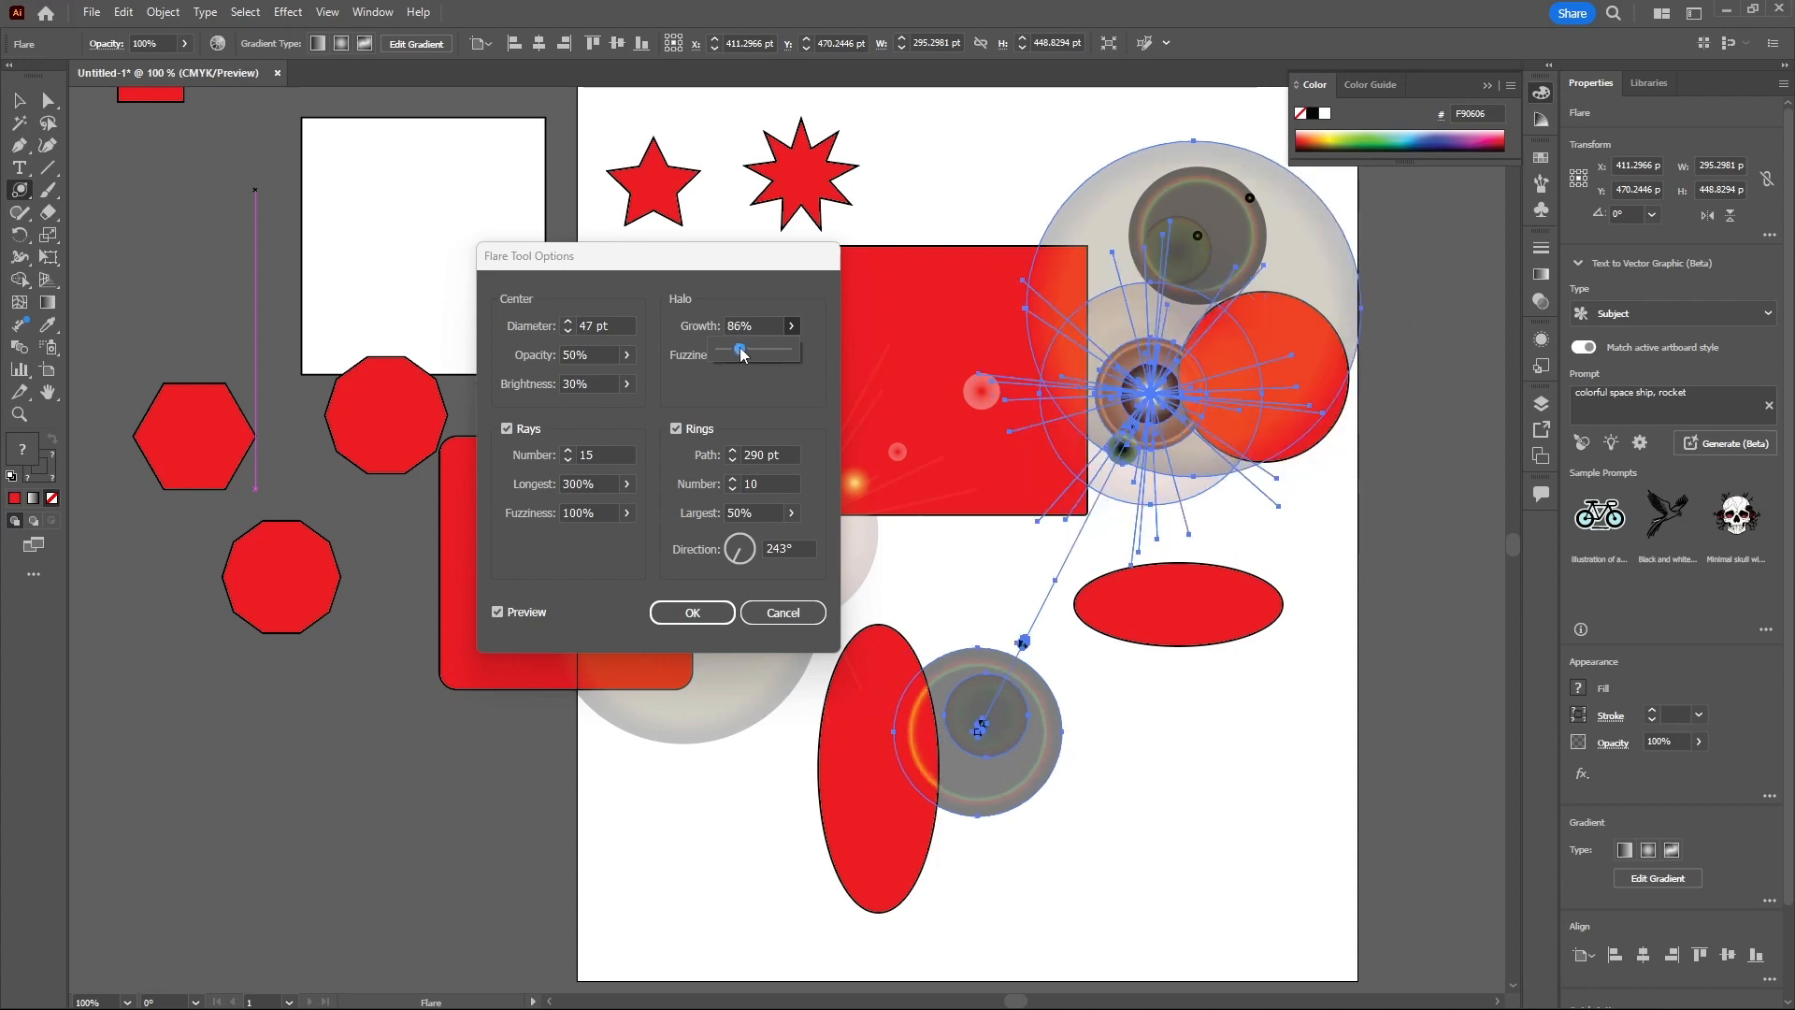
{"action": "left_click", "coordinate": [626, 384]}
{"action": "left_click_drag", "start_coordinate": [575, 408], "coordinate": [582, 414]}
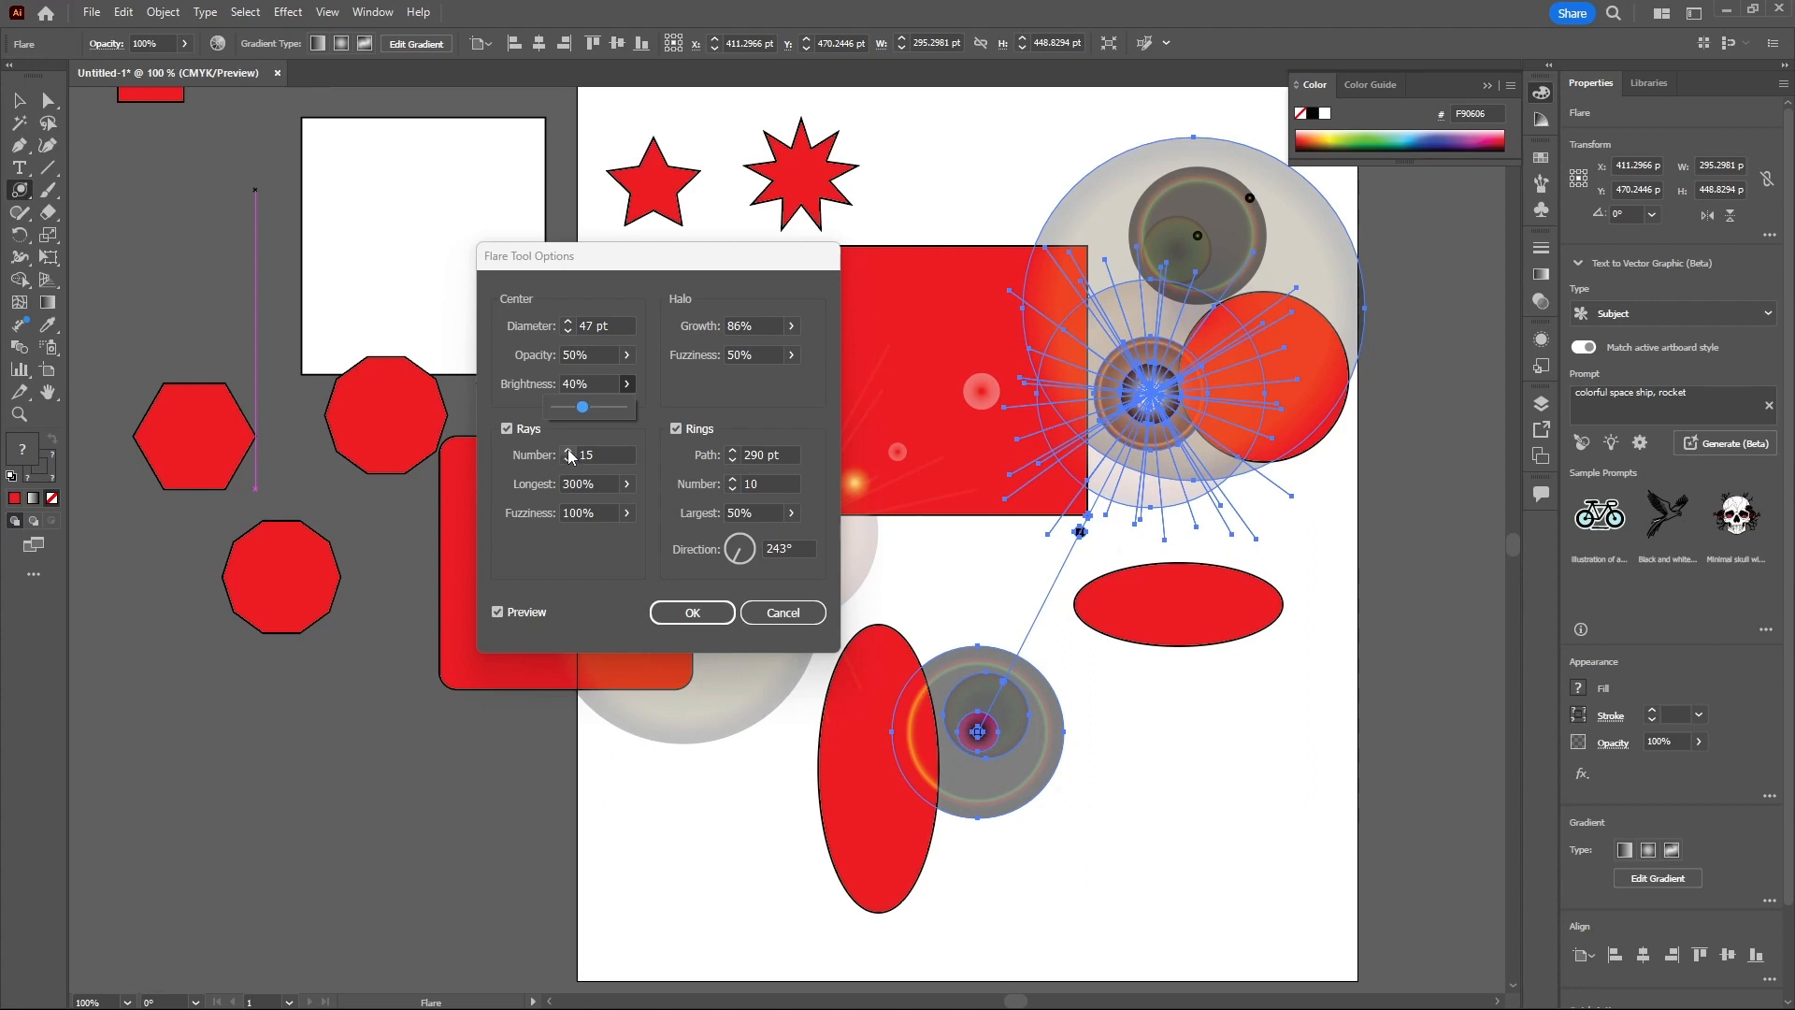
- Set the number of rays to 16 and toggle the Rings and Rays options off and on
{"action": "left_click", "coordinate": [567, 451]}
{"action": "left_click", "coordinate": [568, 451]}
{"action": "left_click", "coordinate": [567, 451]}
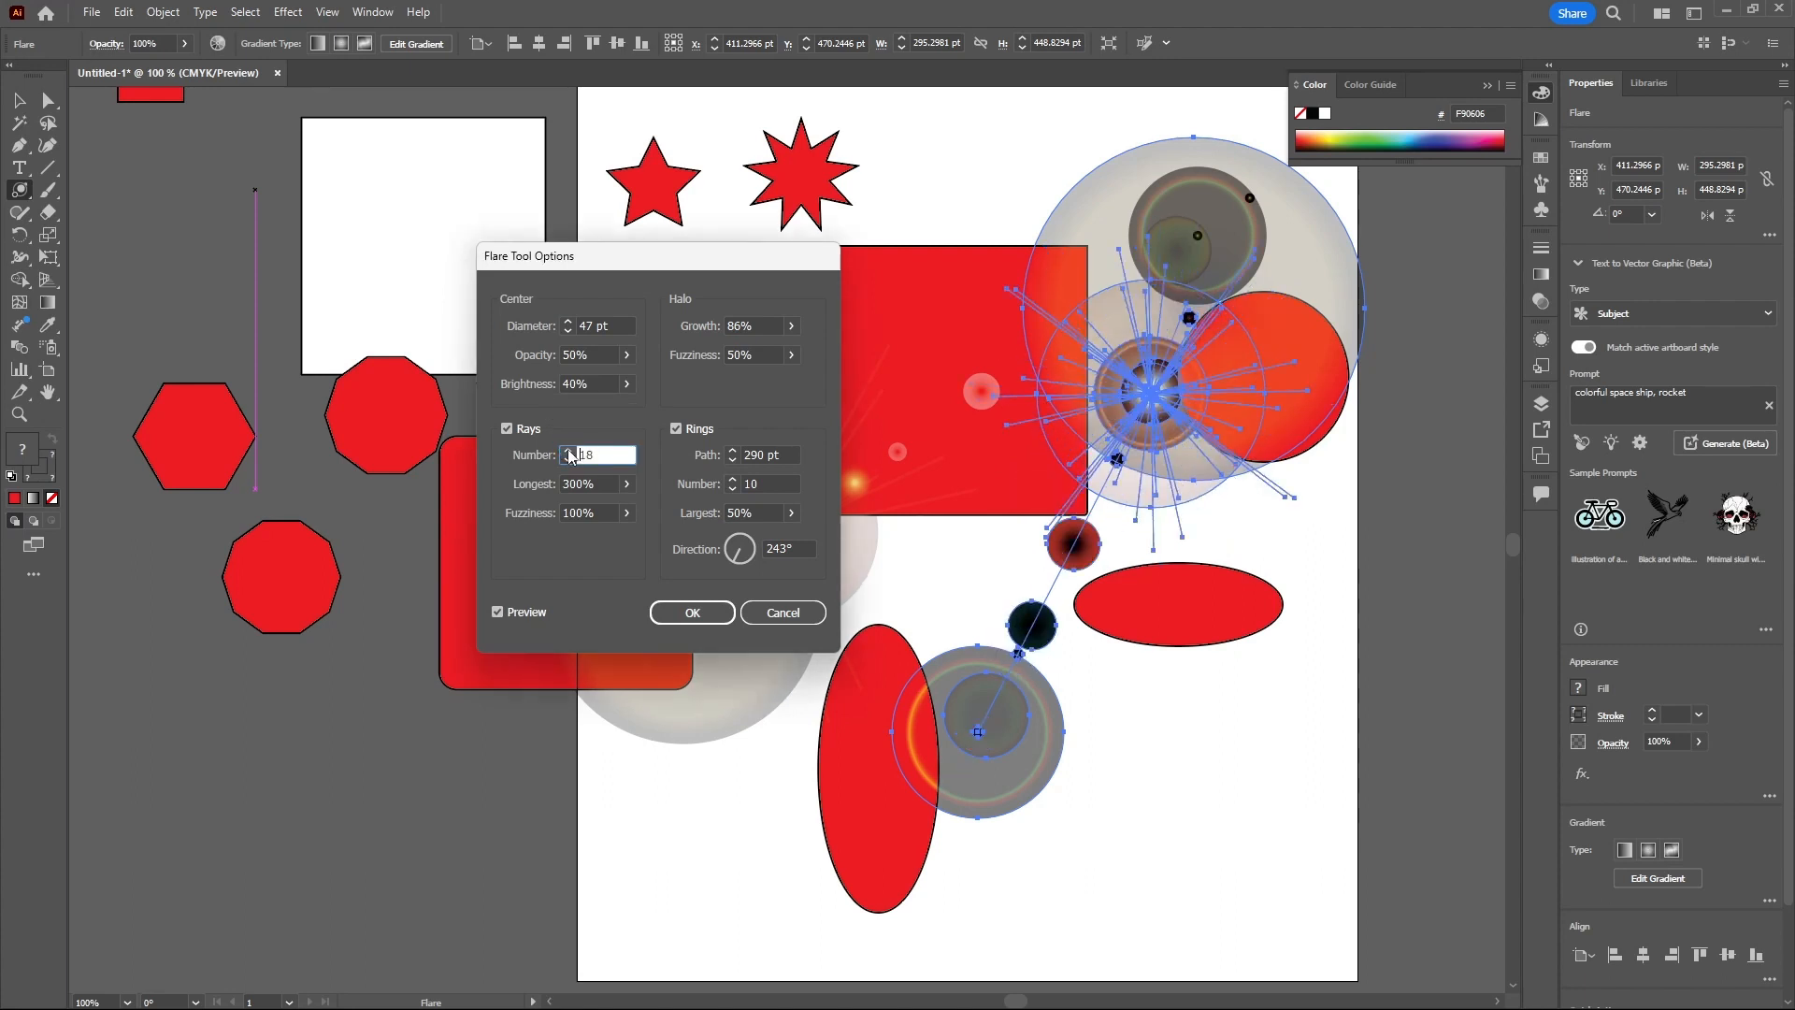
{"action": "left_click", "coordinate": [567, 460]}
{"action": "left_click", "coordinate": [567, 460]}
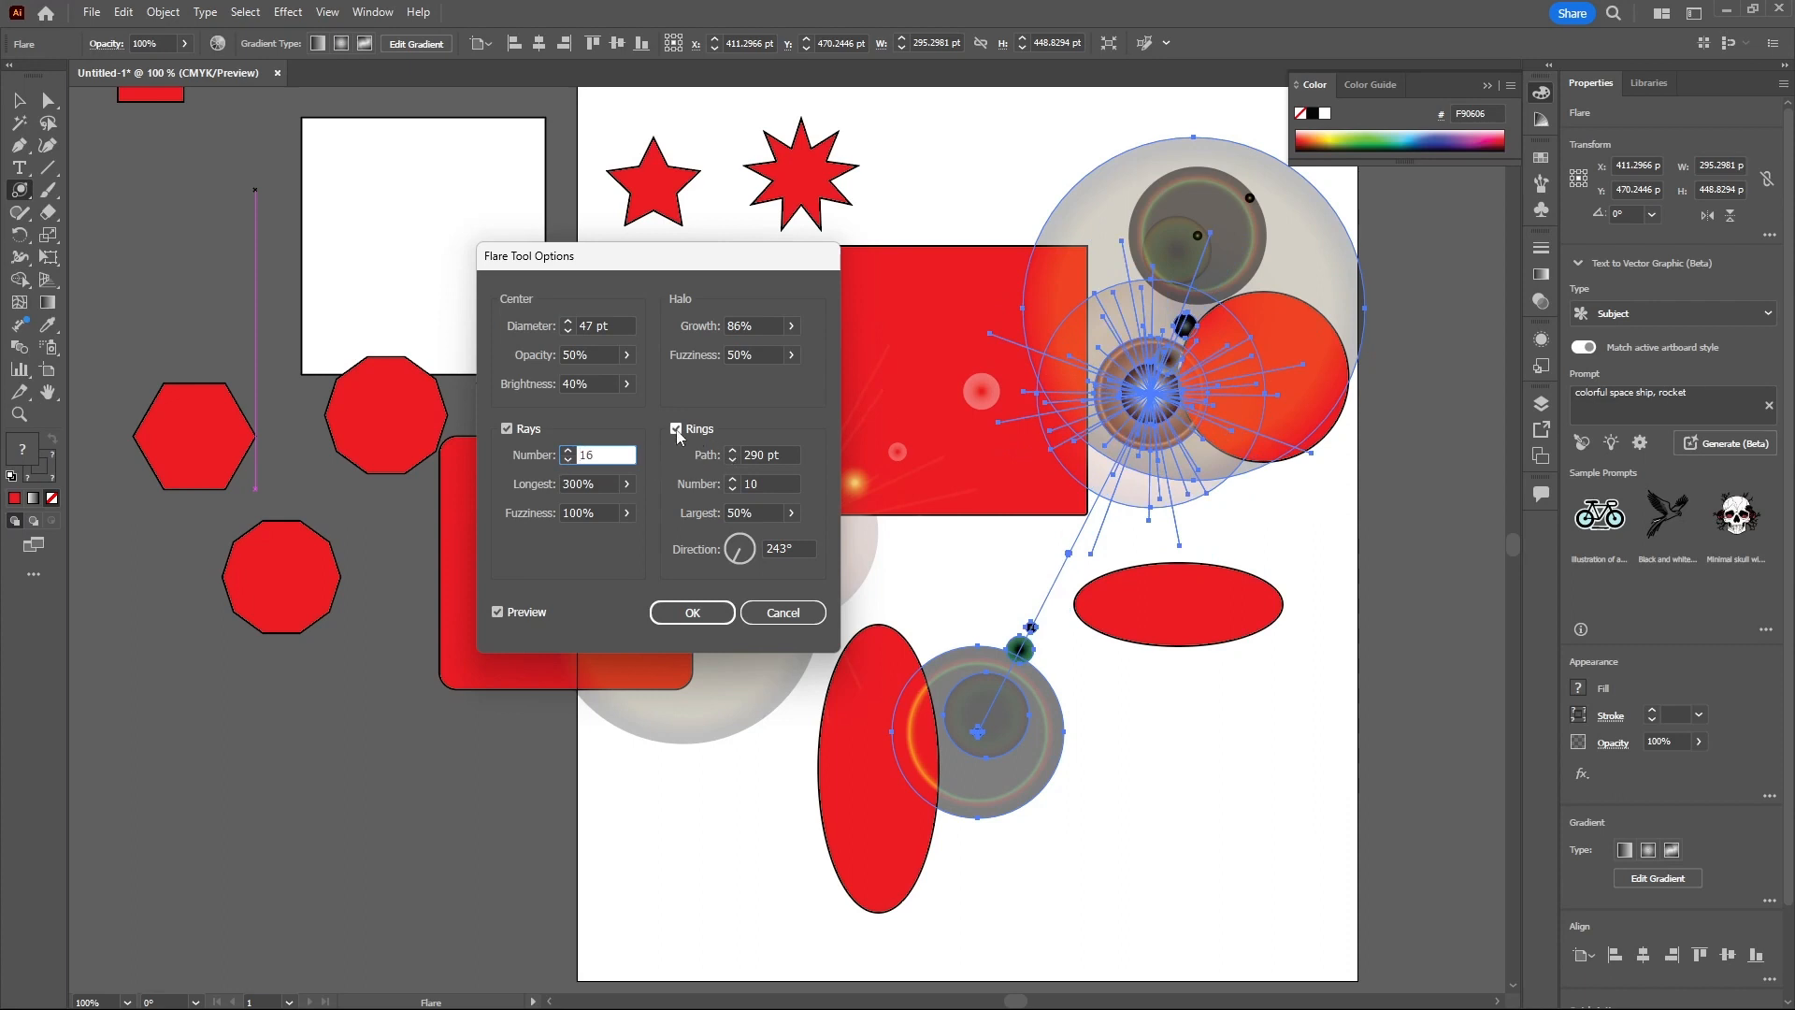
{"action": "left_click", "coordinate": [675, 430]}
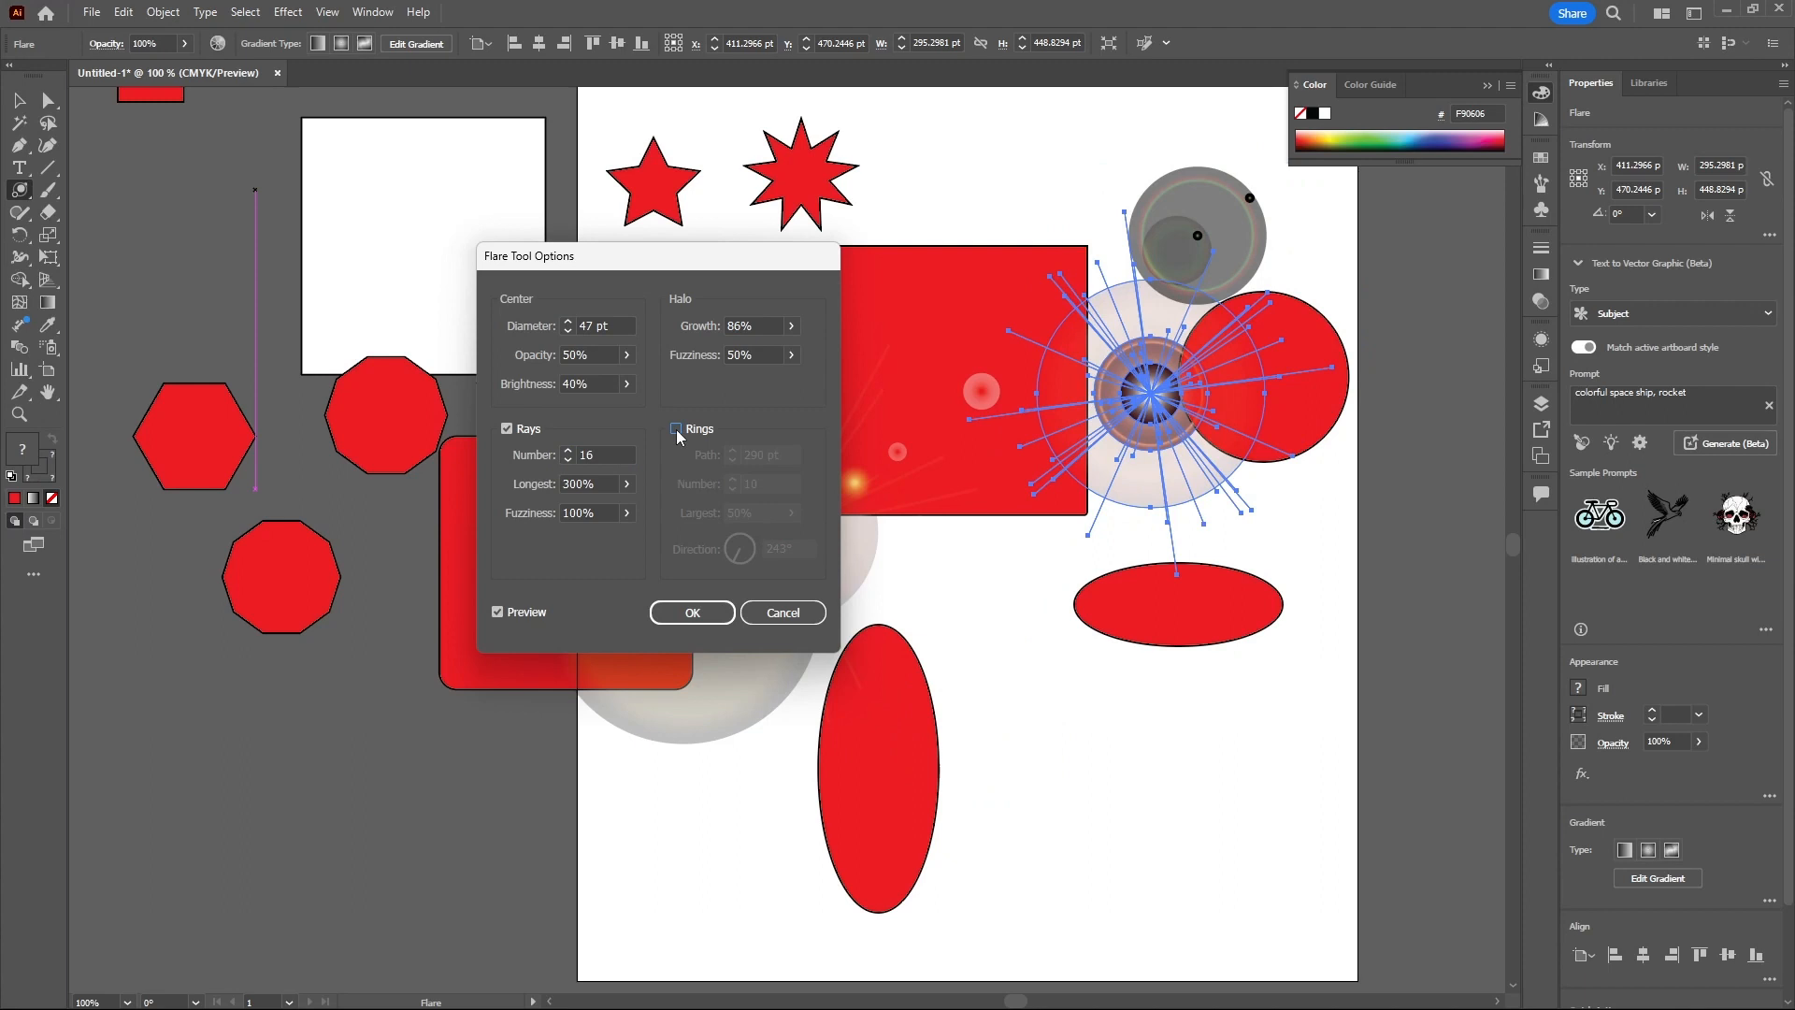
{"action": "left_click", "coordinate": [676, 429]}
{"action": "left_click", "coordinate": [506, 429]}
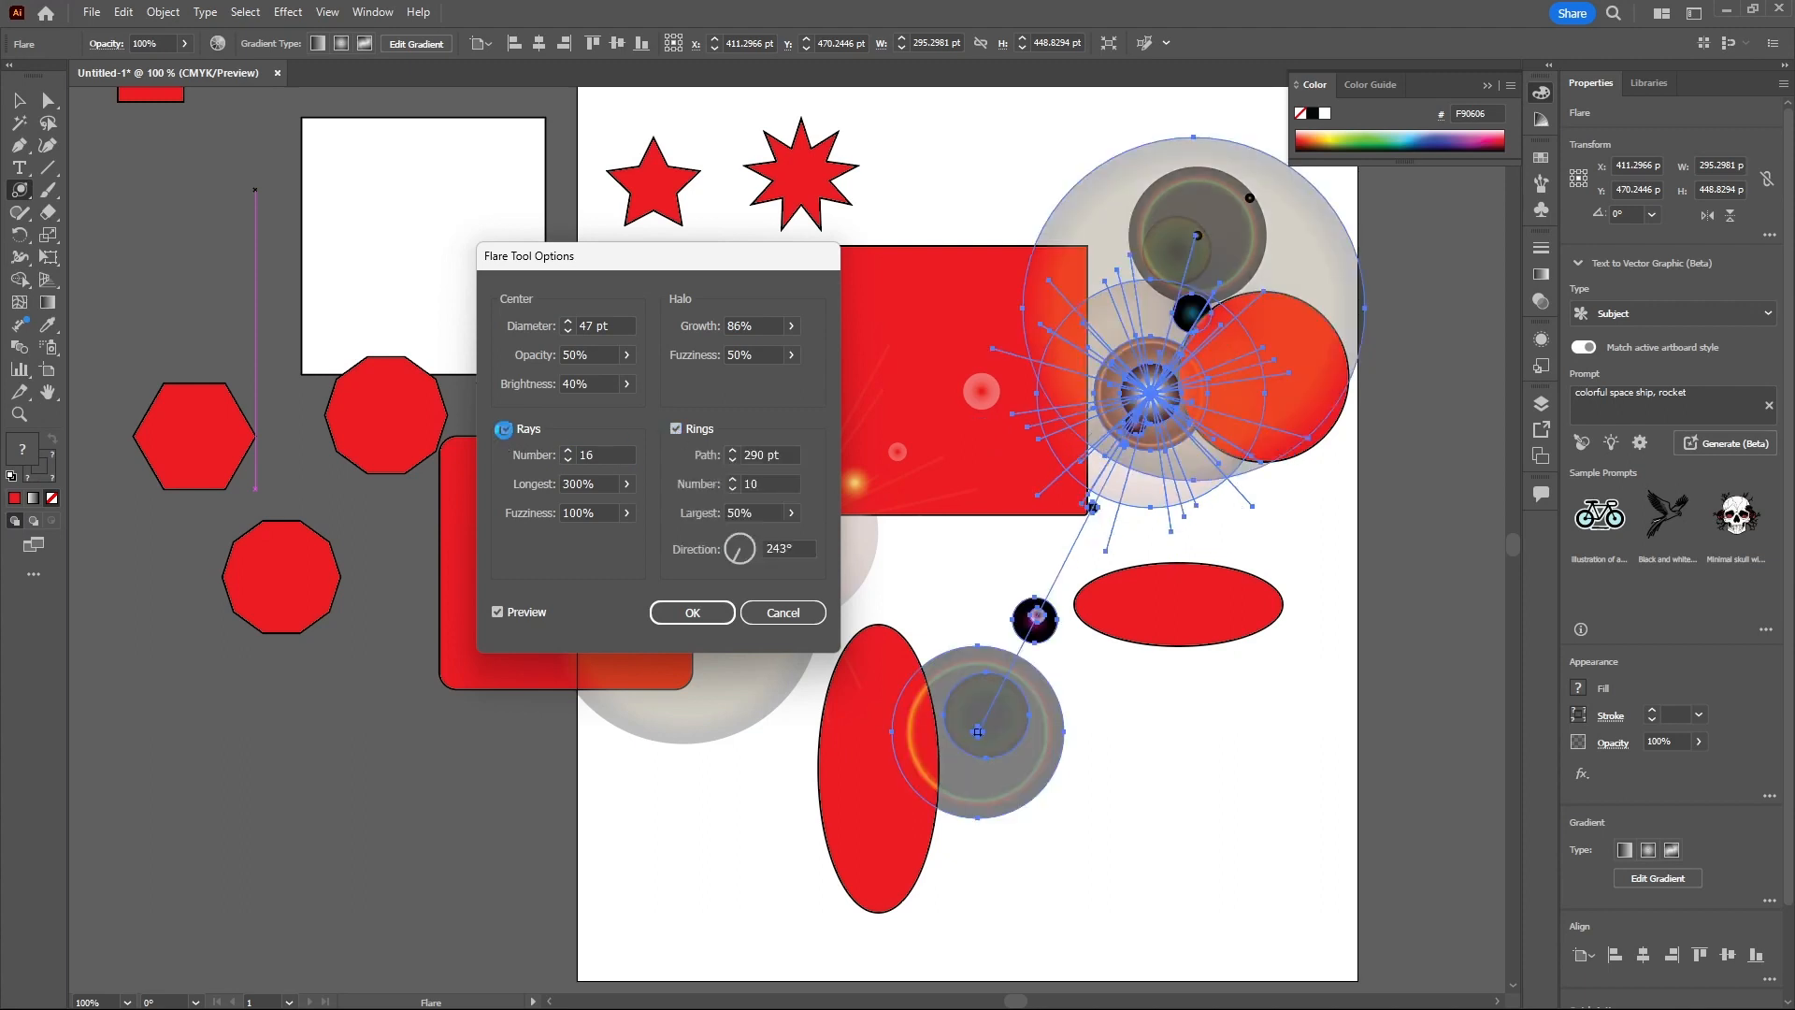
{"action": "left_click", "coordinate": [505, 429]}
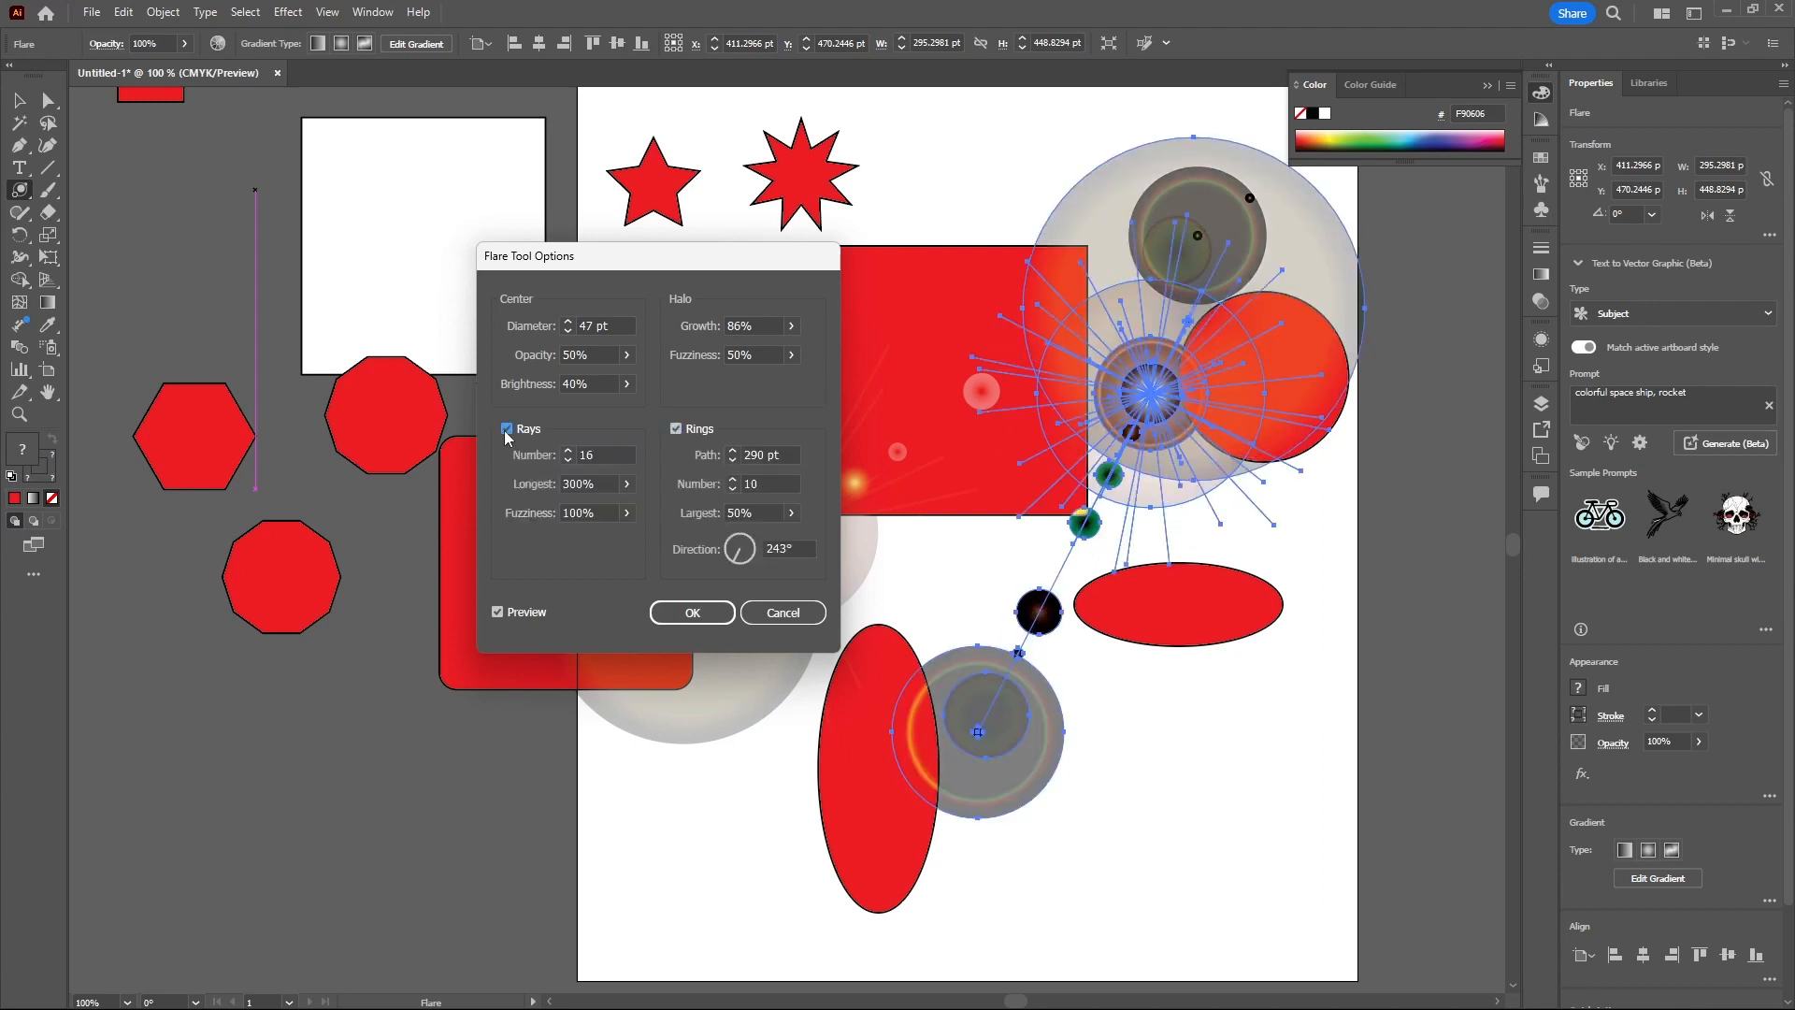
- Set the number of rings to 11 and the largest ring to 25%, toggle preview, then cancel the flare options
{"action": "left_click", "coordinate": [733, 480]}
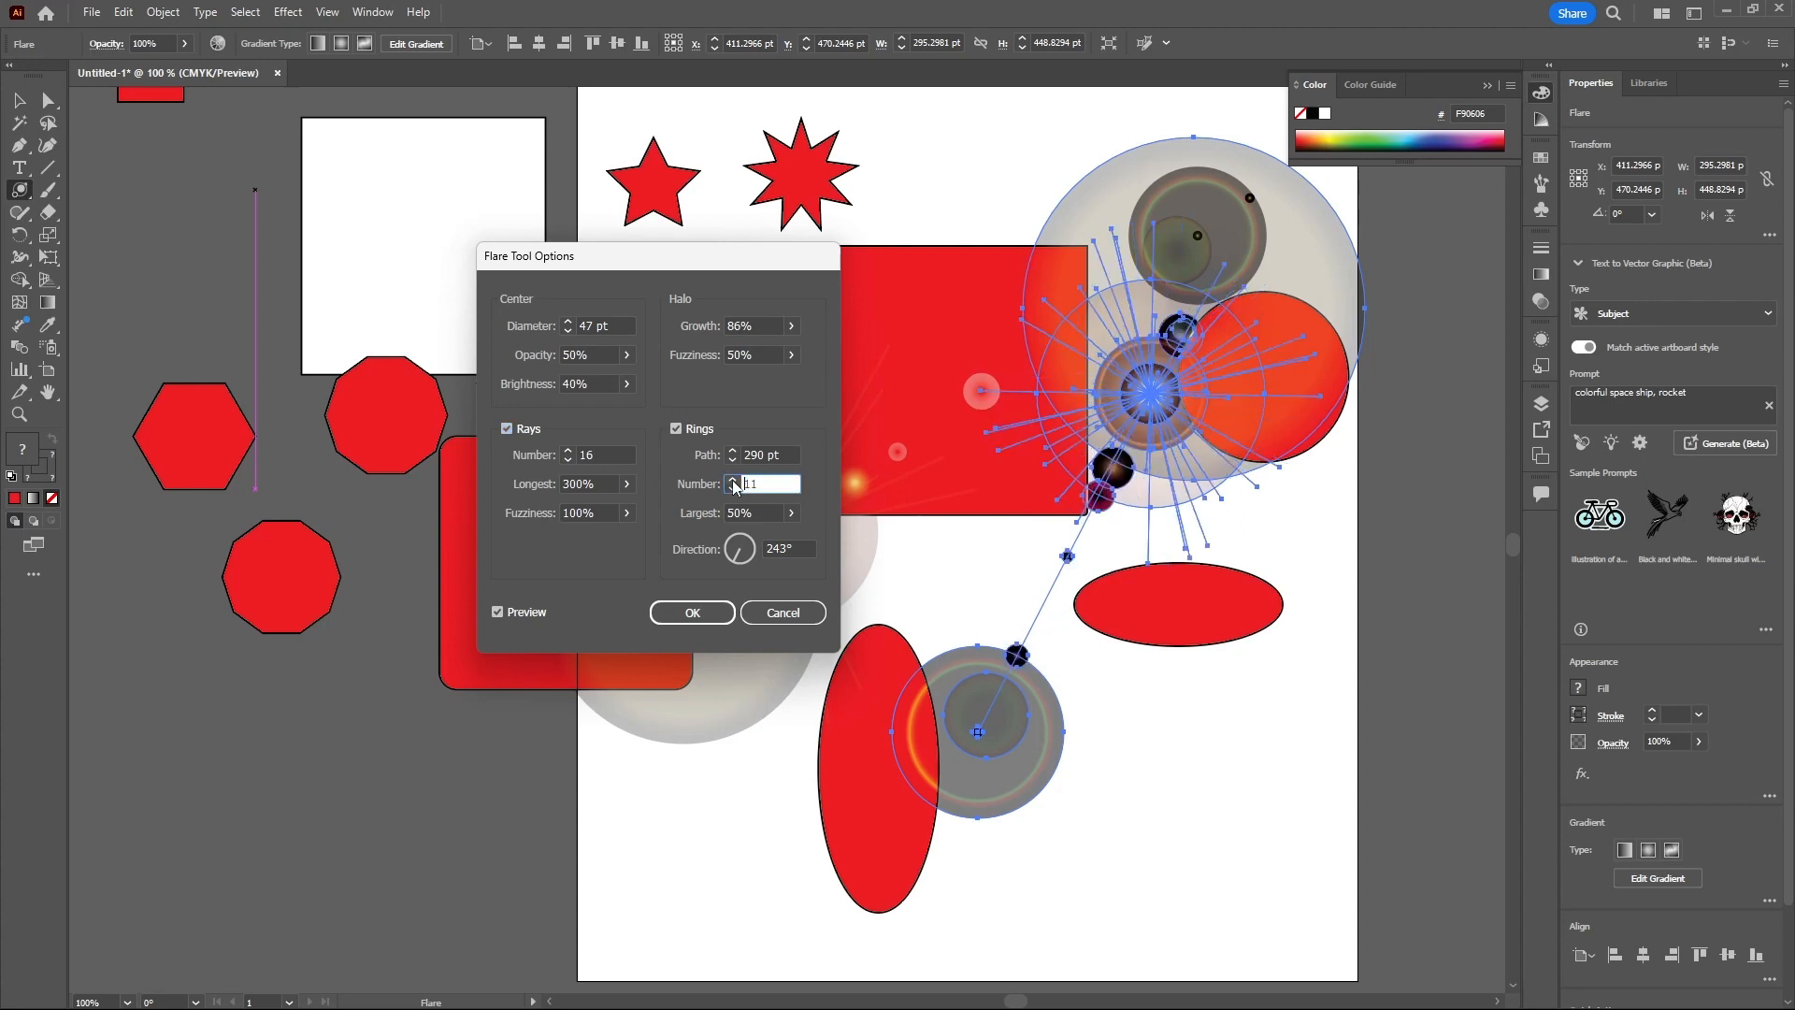
{"action": "left_click", "coordinate": [733, 480]}
{"action": "left_click", "coordinate": [733, 480]}
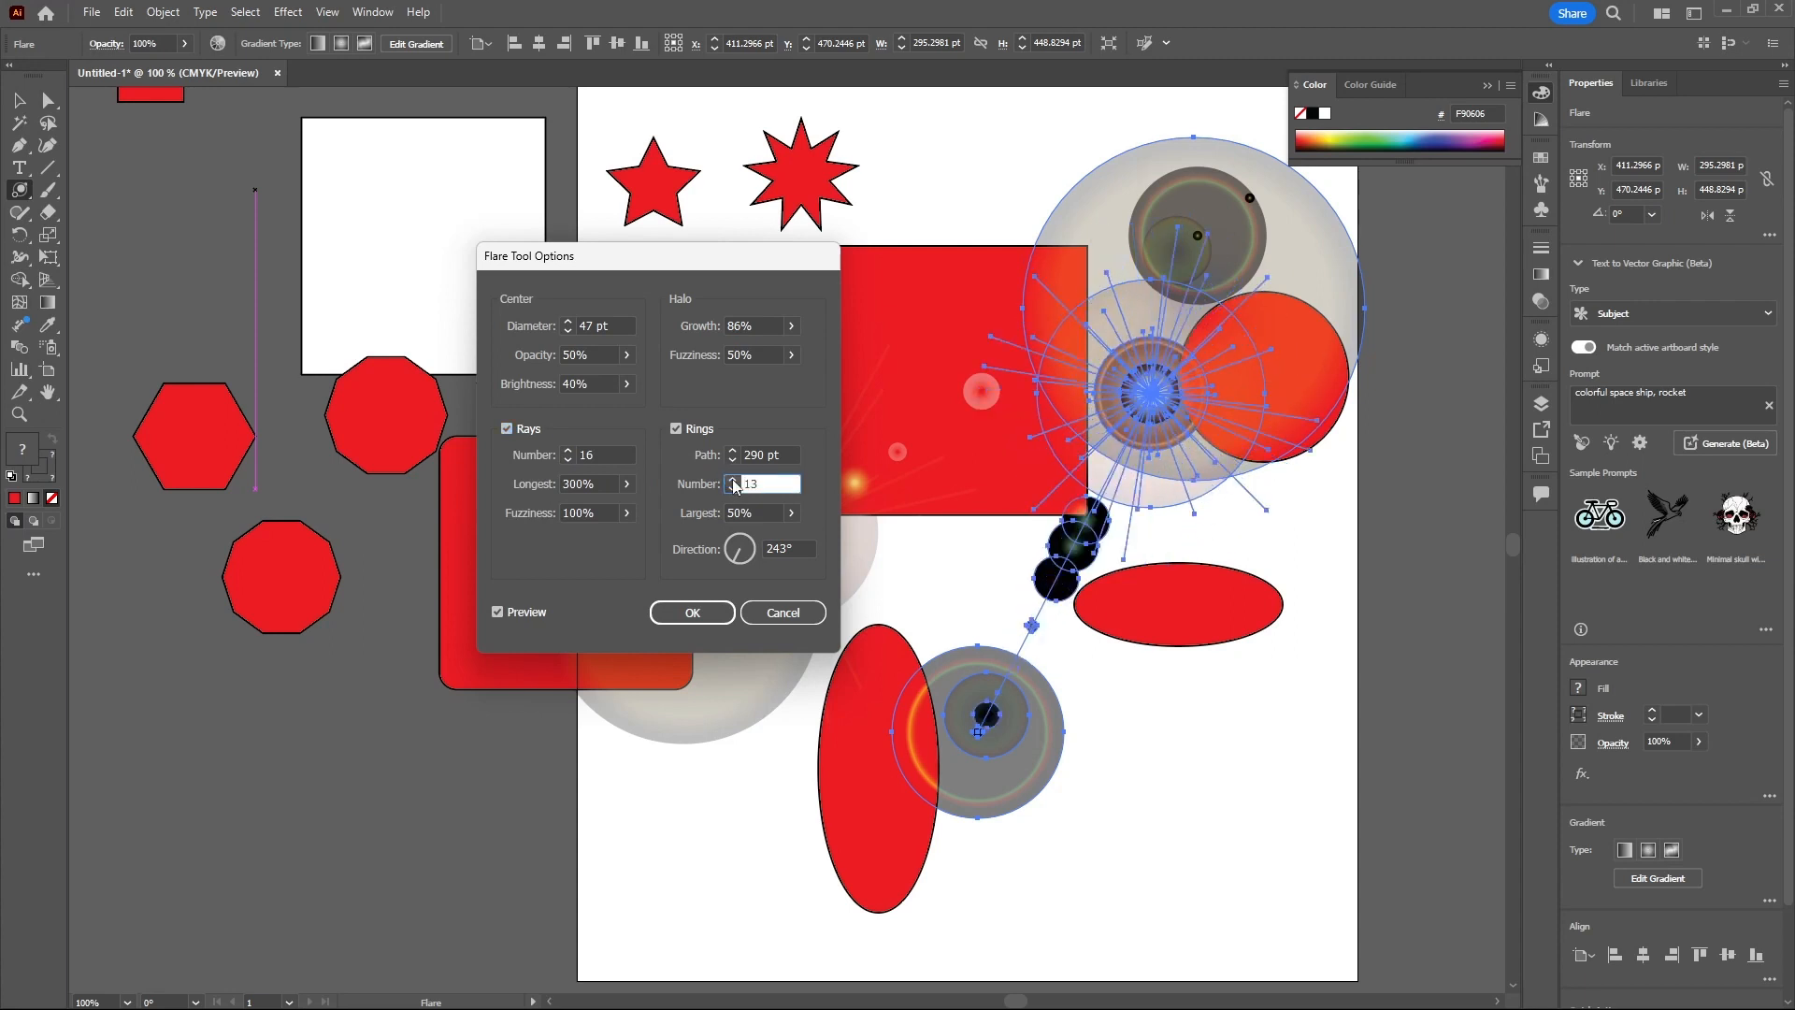
{"action": "left_click", "coordinate": [733, 488]}
{"action": "left_click", "coordinate": [733, 488]}
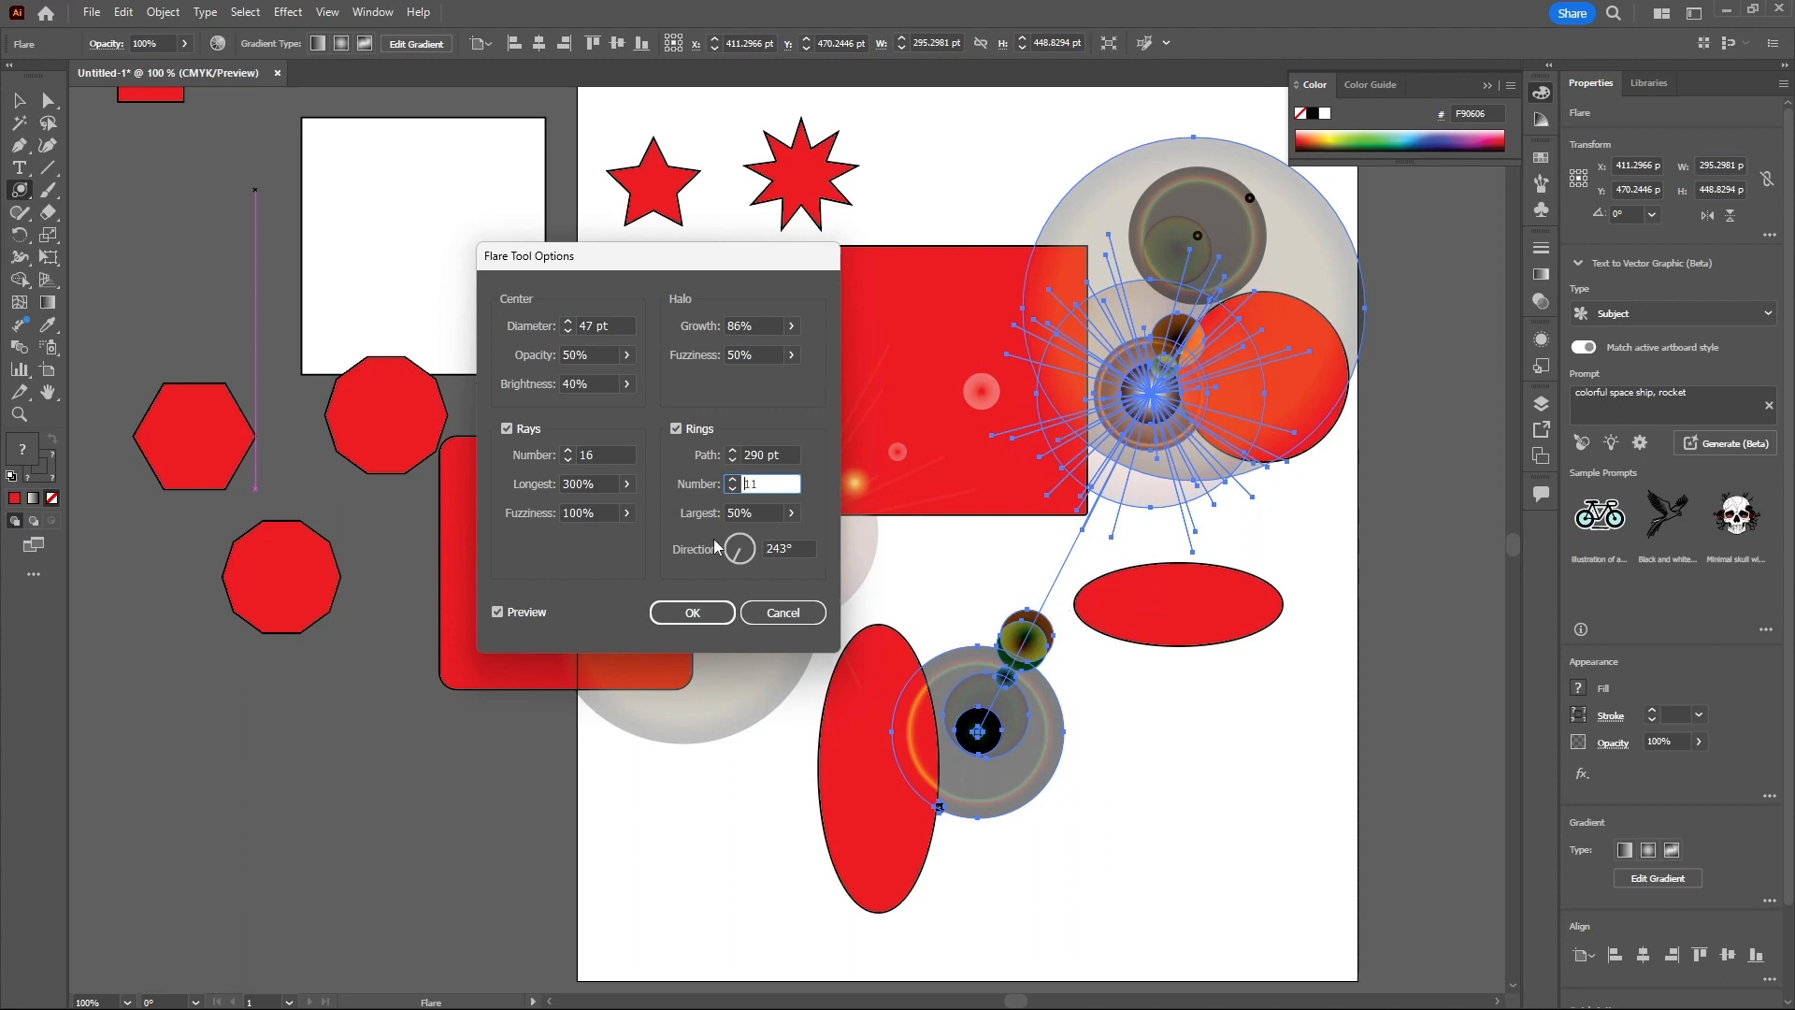
{"action": "left_click", "coordinate": [791, 513]}
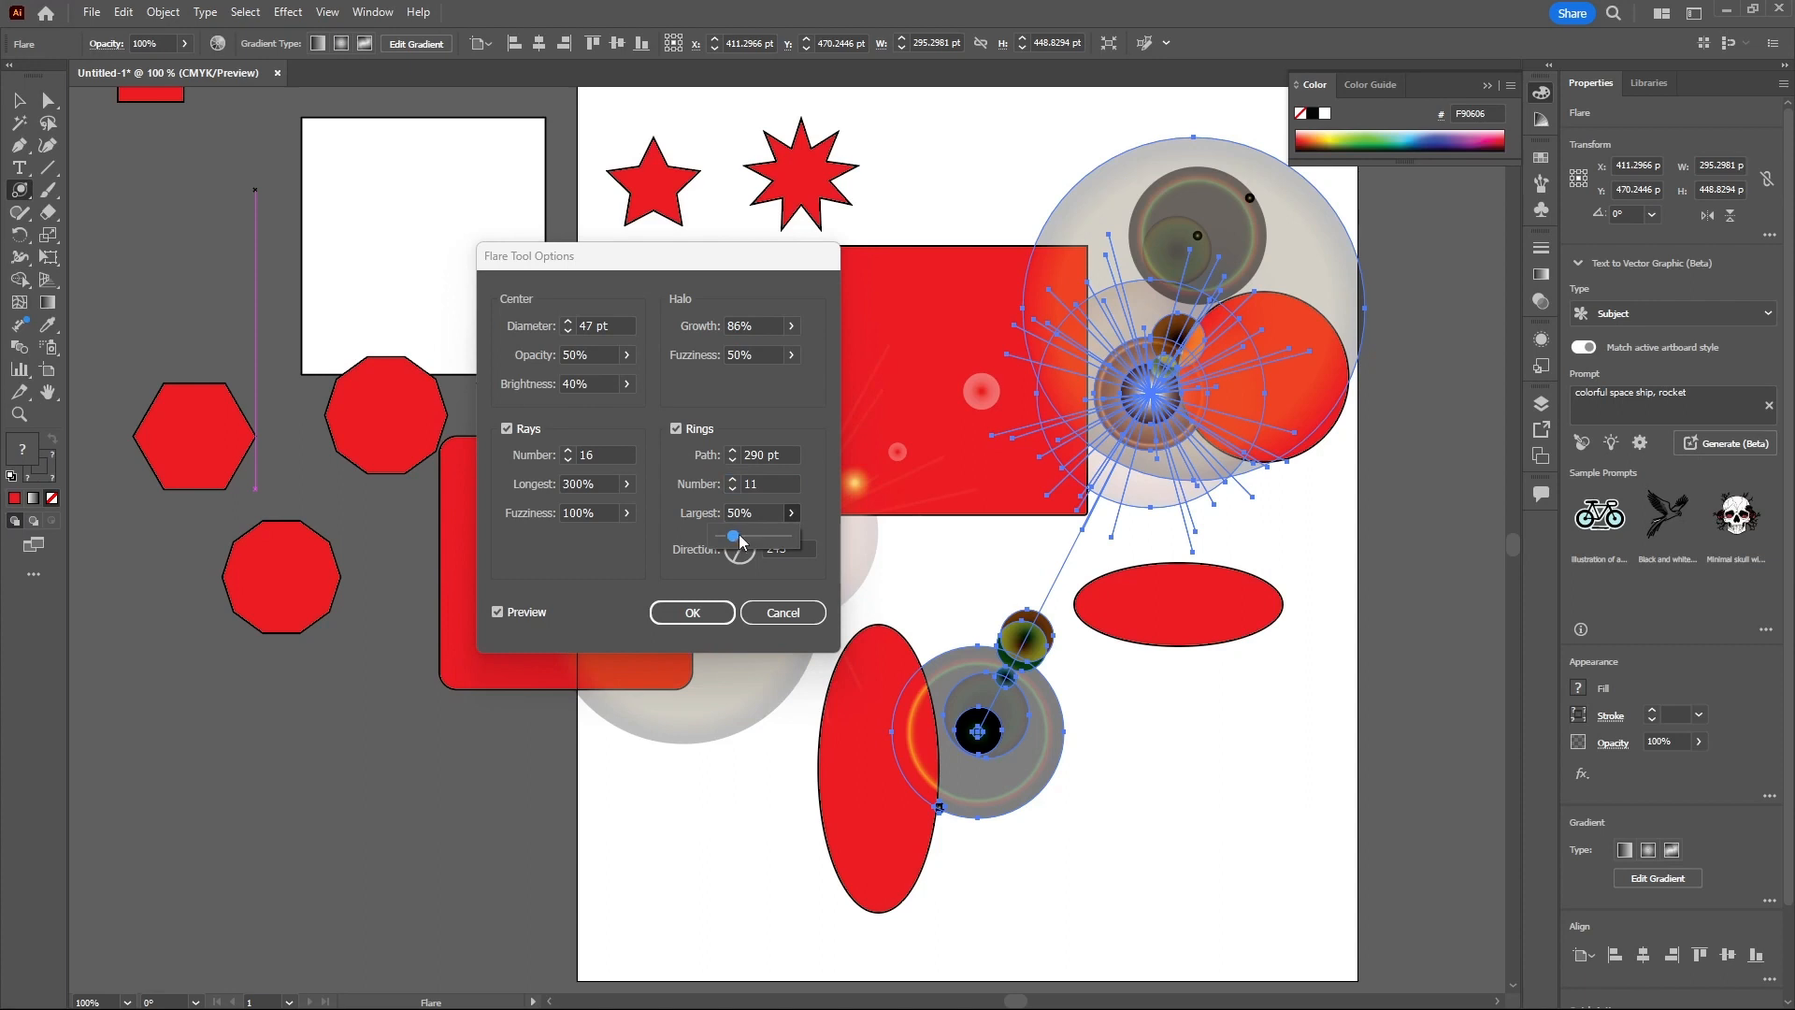
{"action": "left_click_drag", "start_coordinate": [744, 535], "coordinate": [575, 514]}
{"action": "left_click", "coordinate": [627, 513]}
{"action": "left_click", "coordinate": [626, 486]}
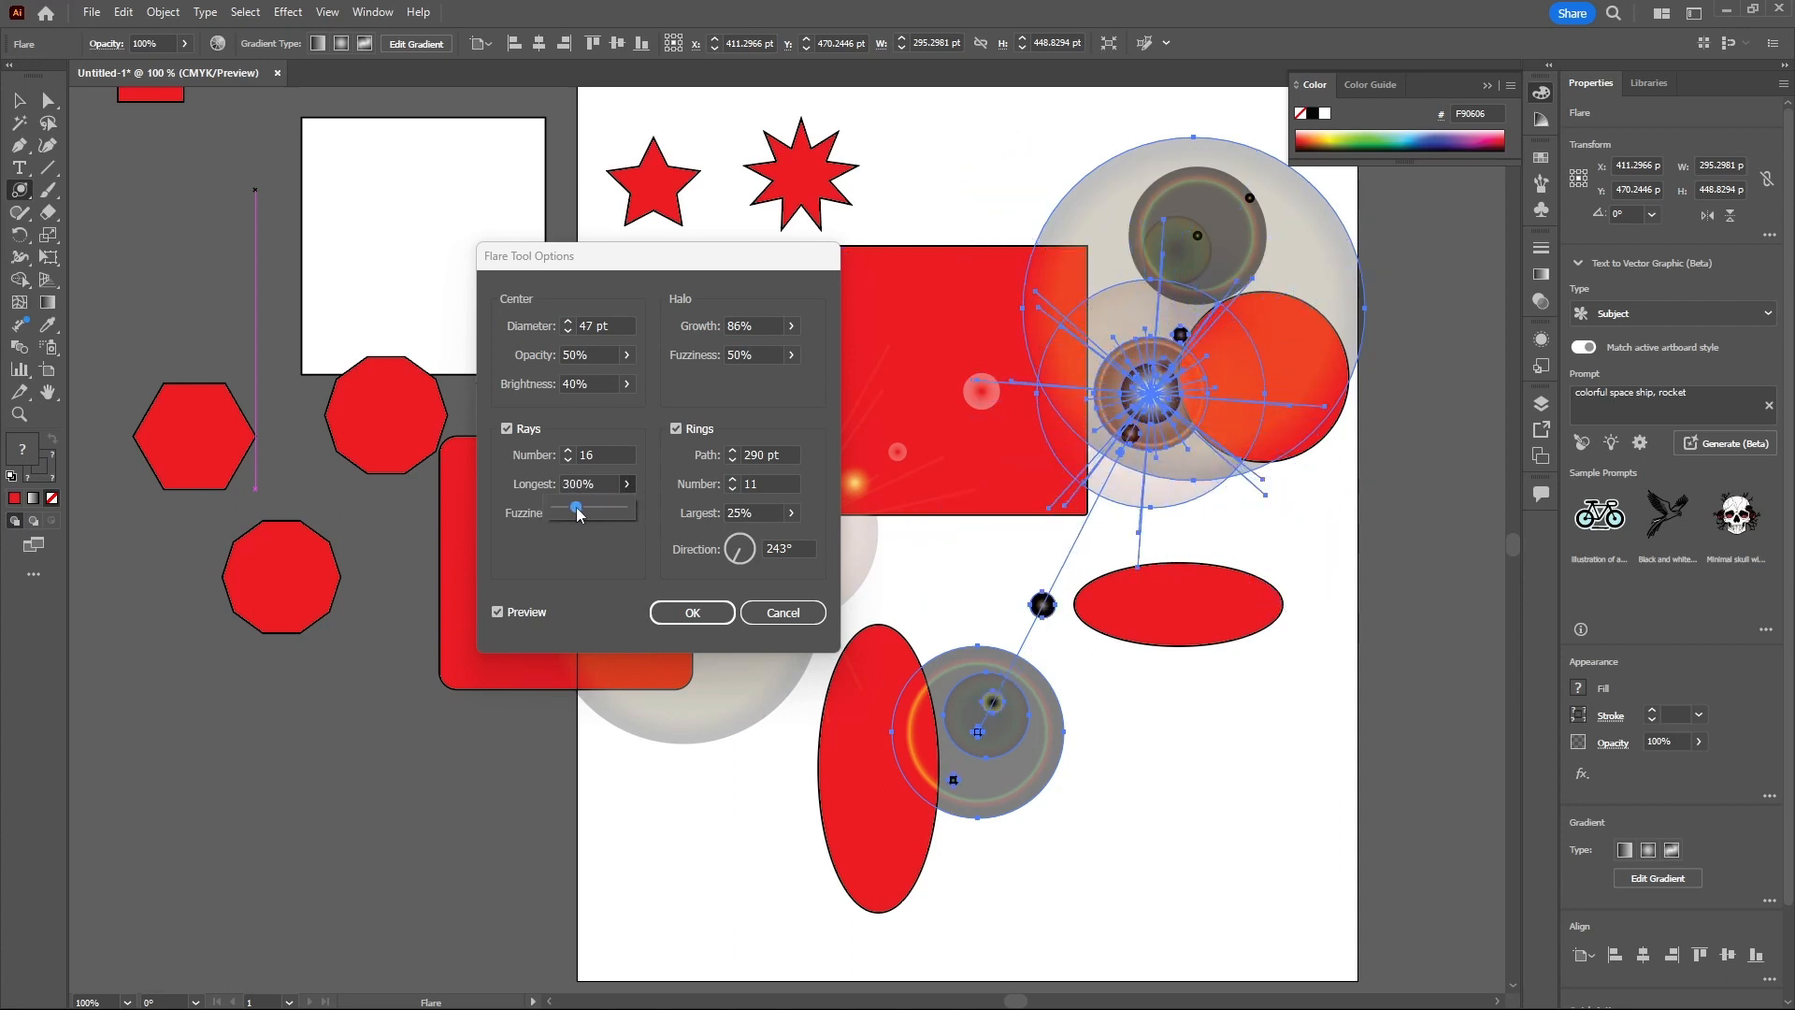
{"action": "left_click", "coordinate": [498, 613]}
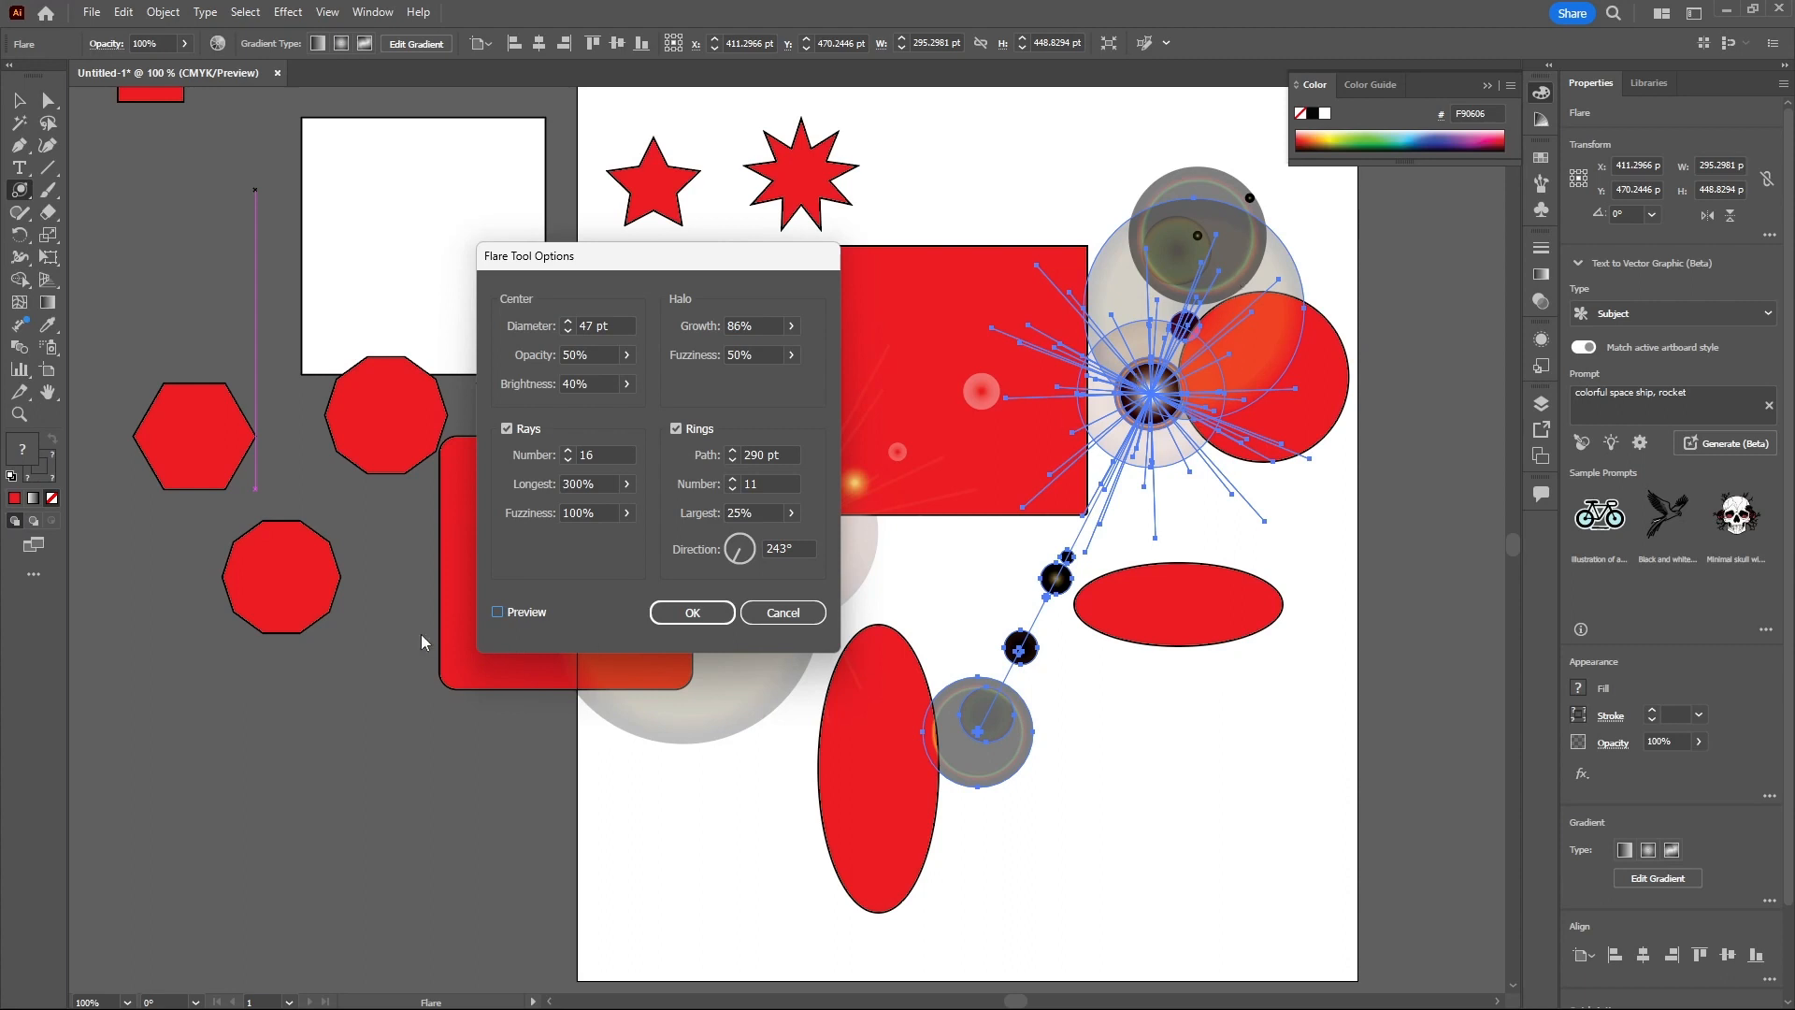
{"action": "left_click", "coordinate": [498, 613]}
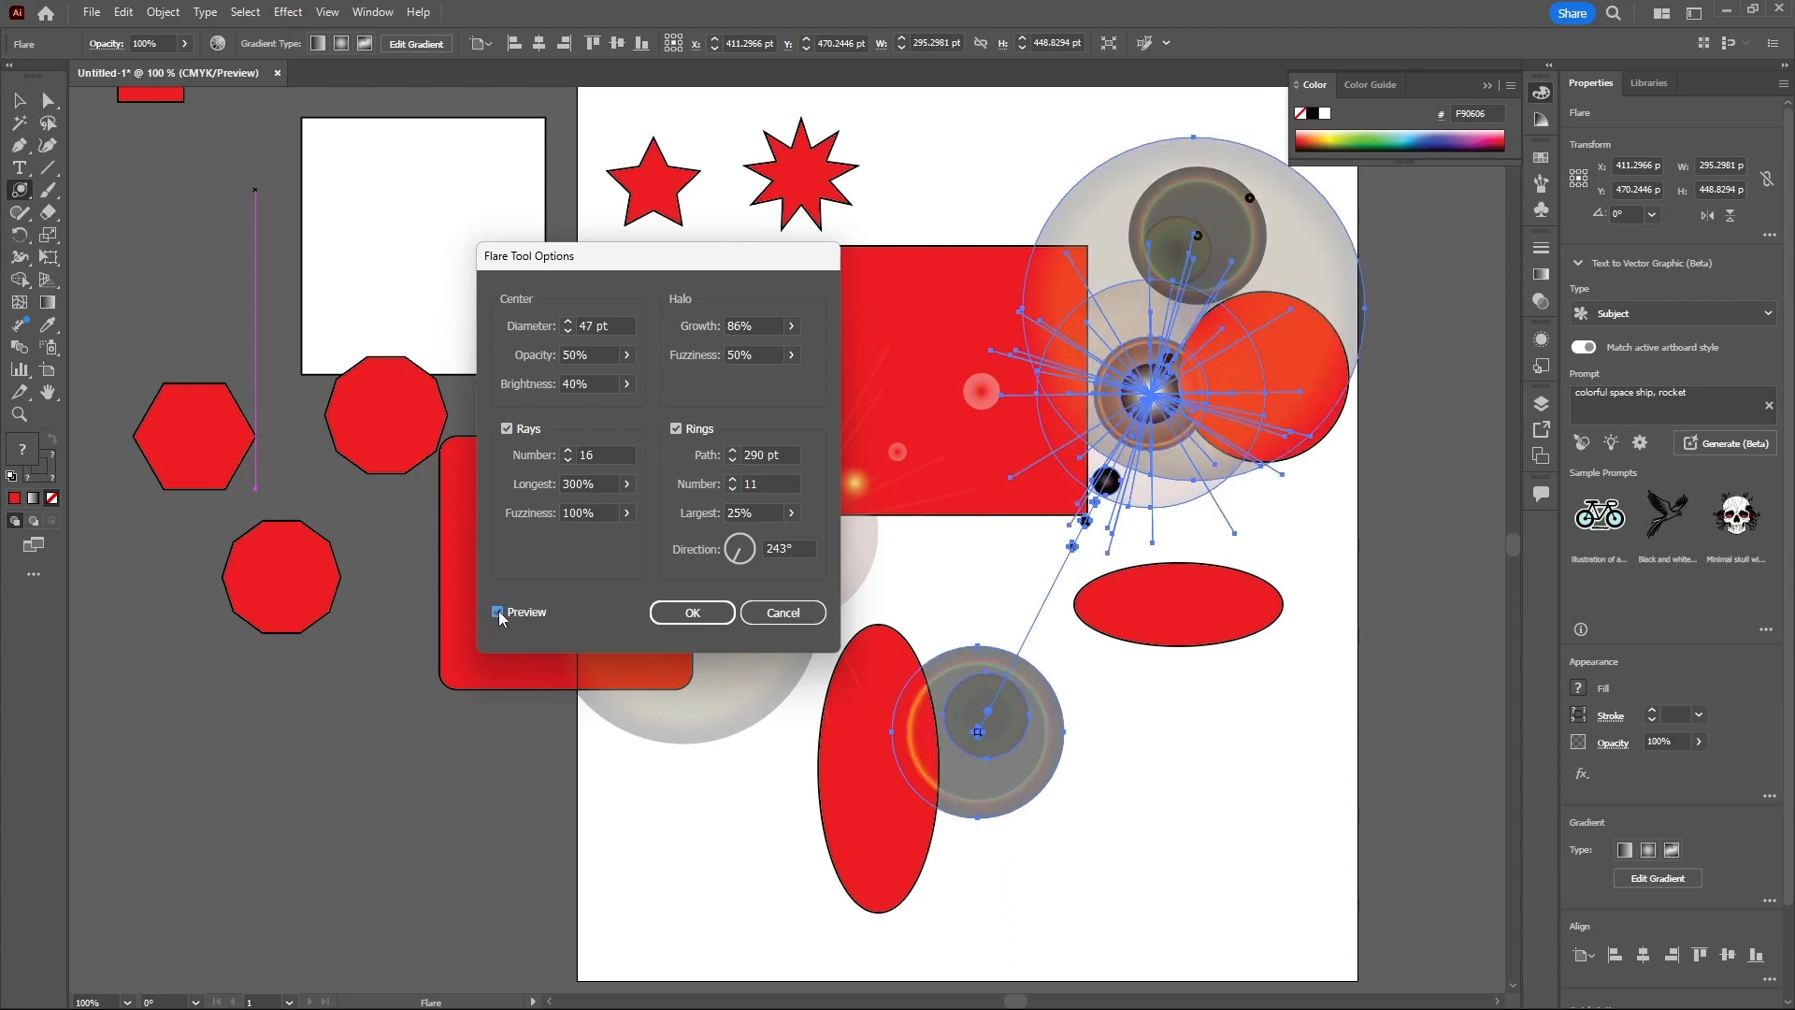
{"action": "left_click", "coordinate": [796, 613]}
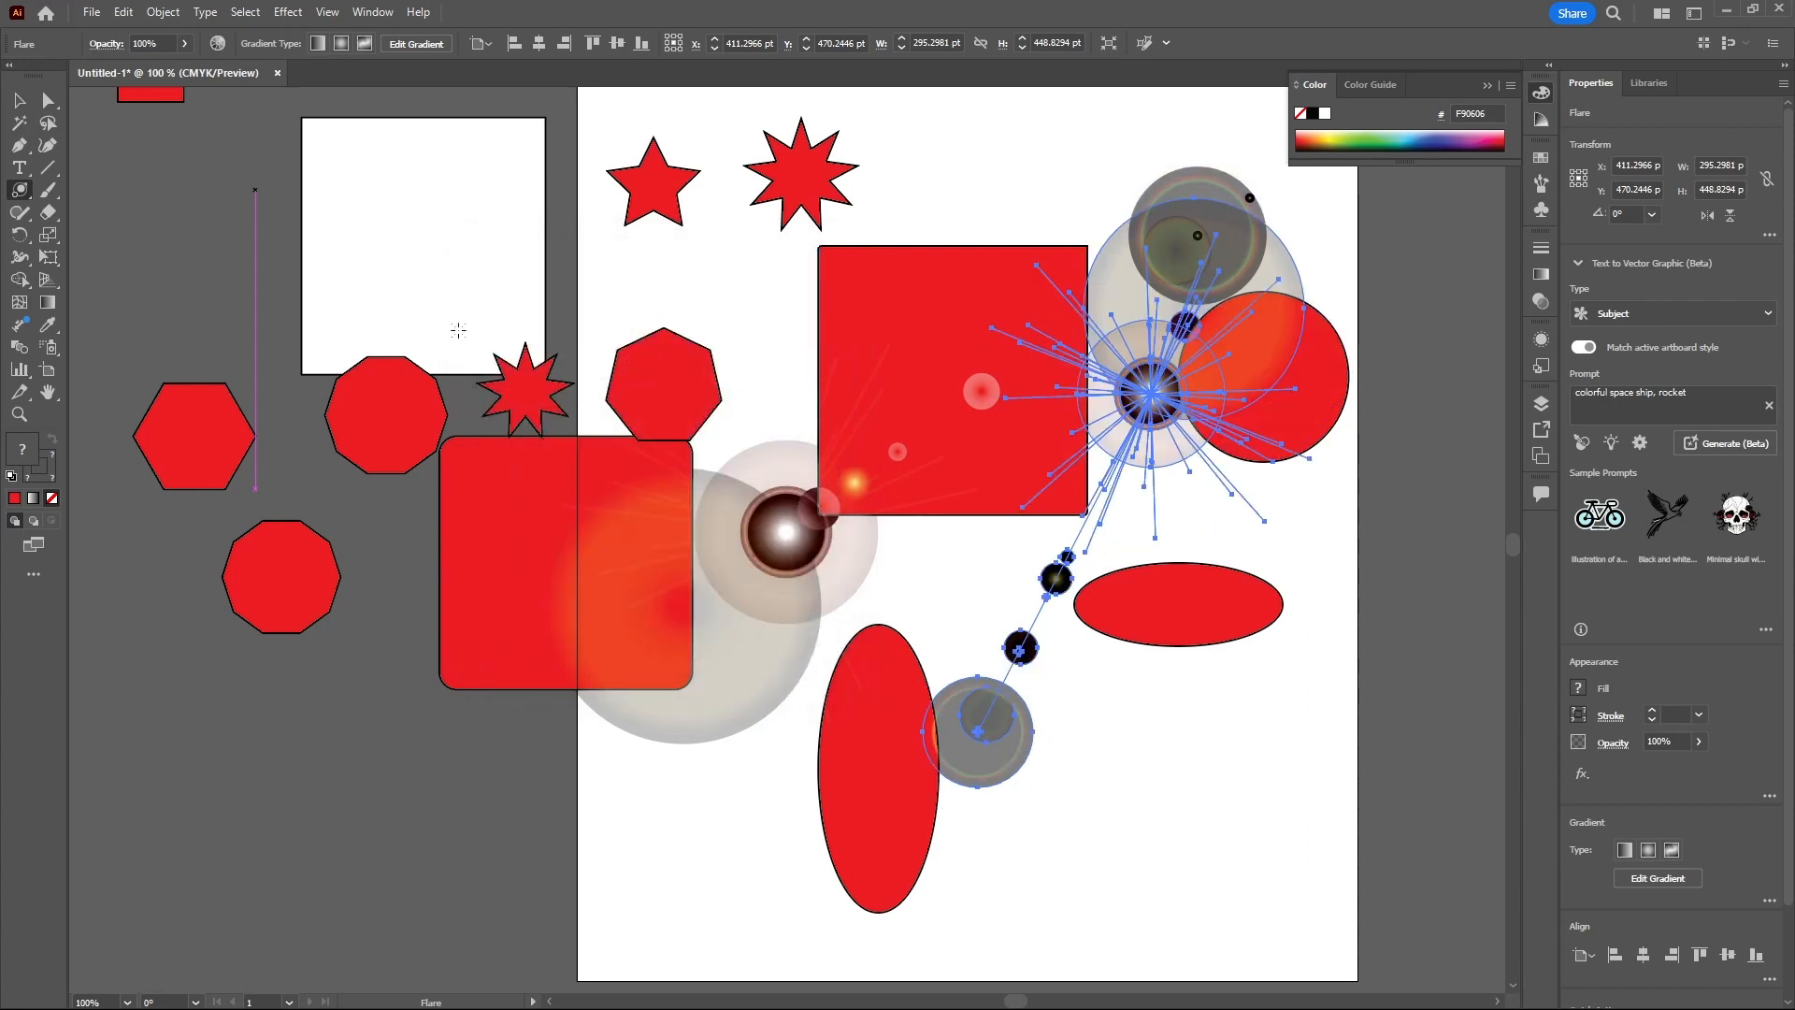
{"action": "left_click", "coordinate": [22, 193]}
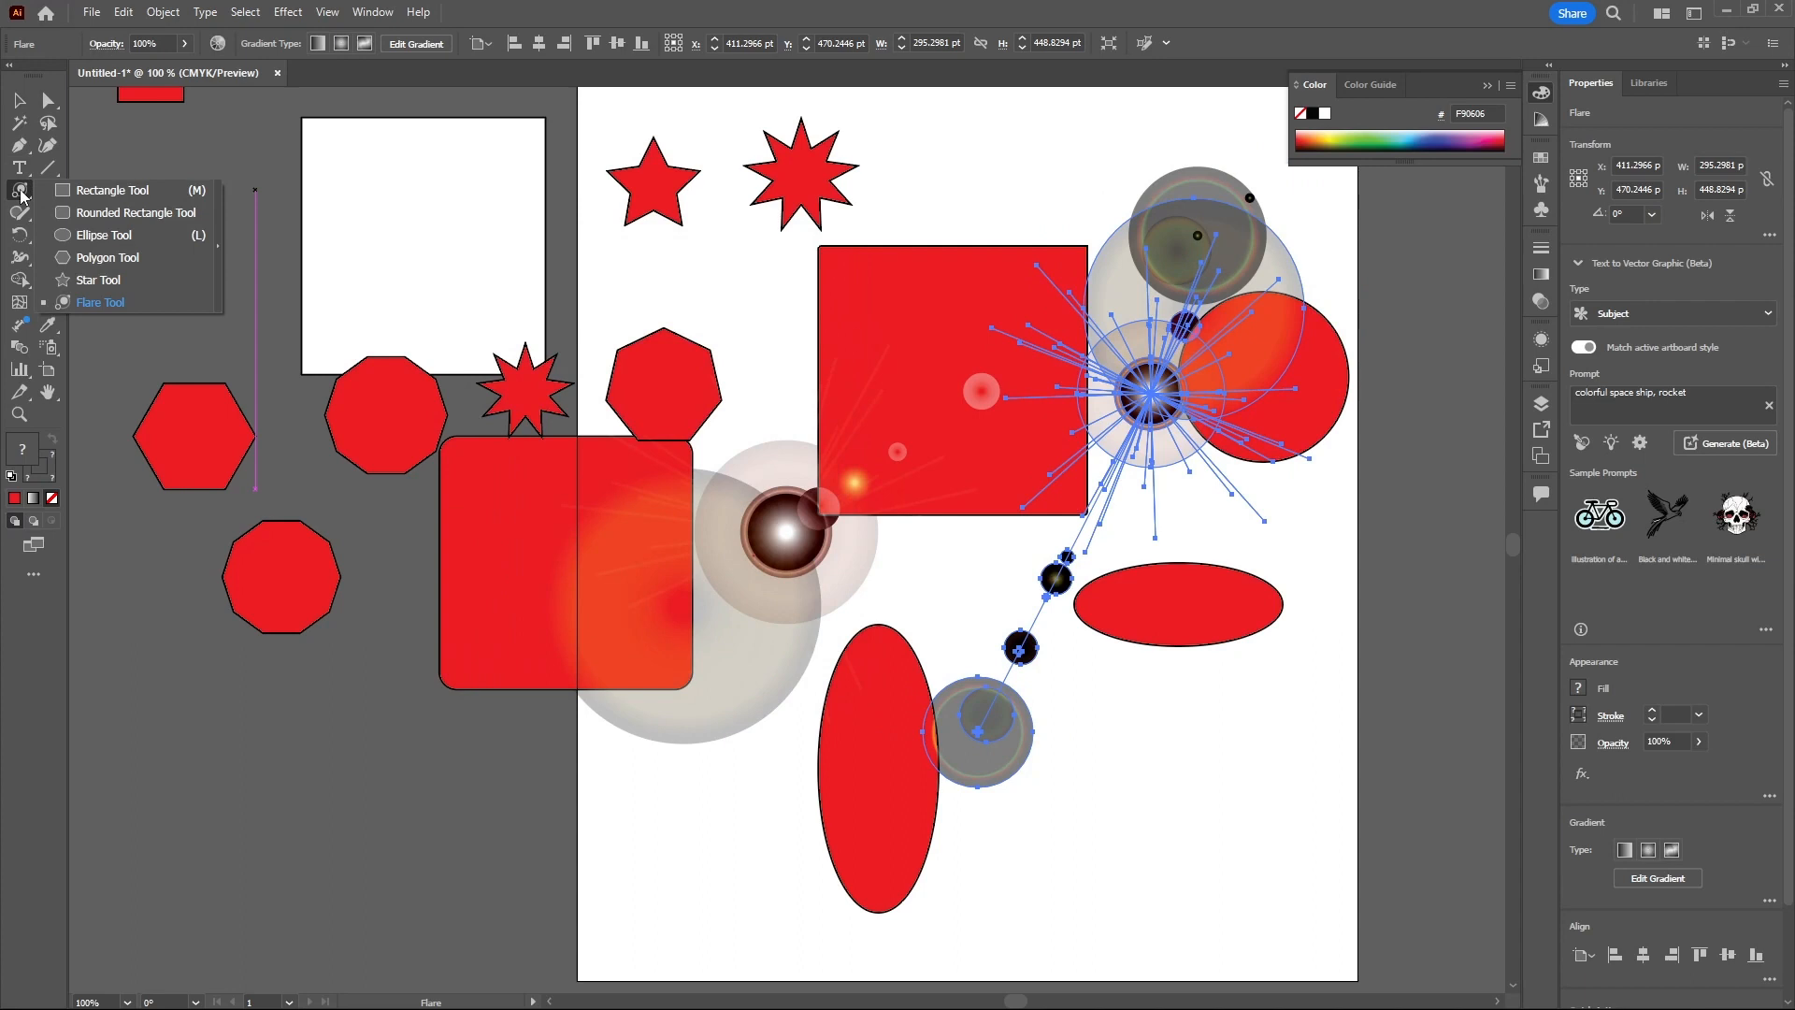
{"action": "left_click", "coordinate": [101, 193]}
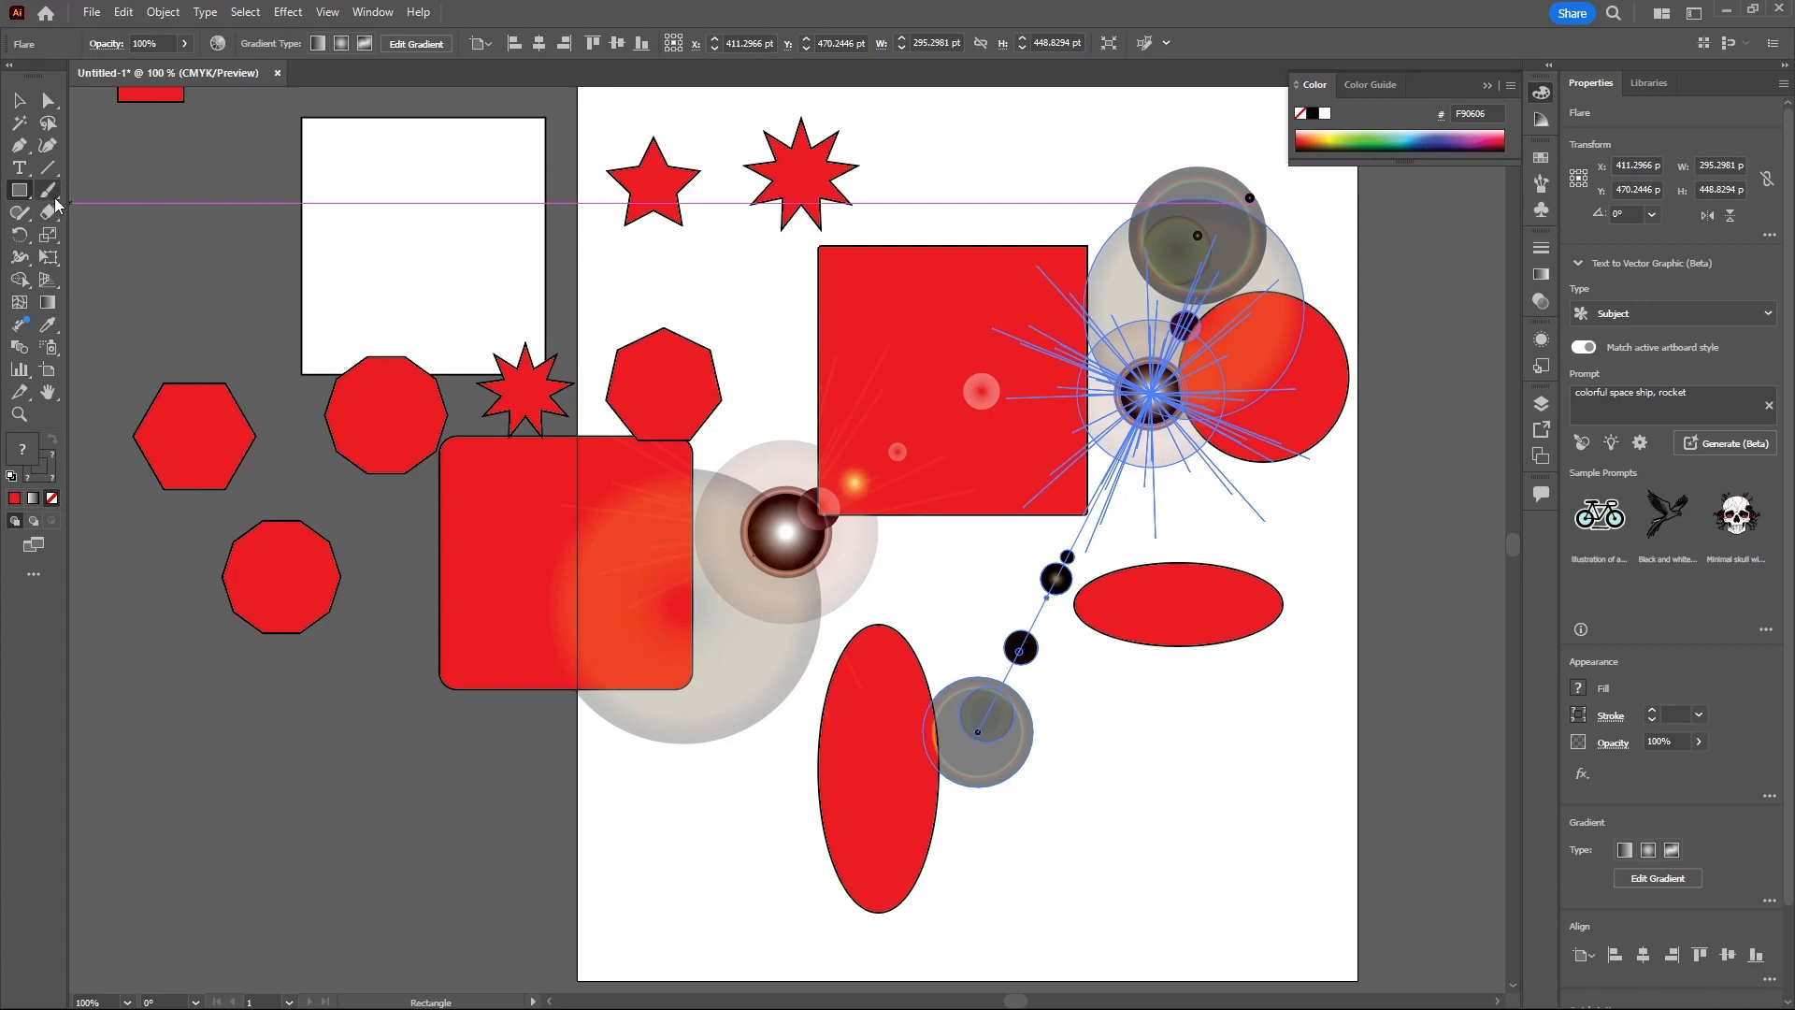
{"action": "key", "text": "v"}
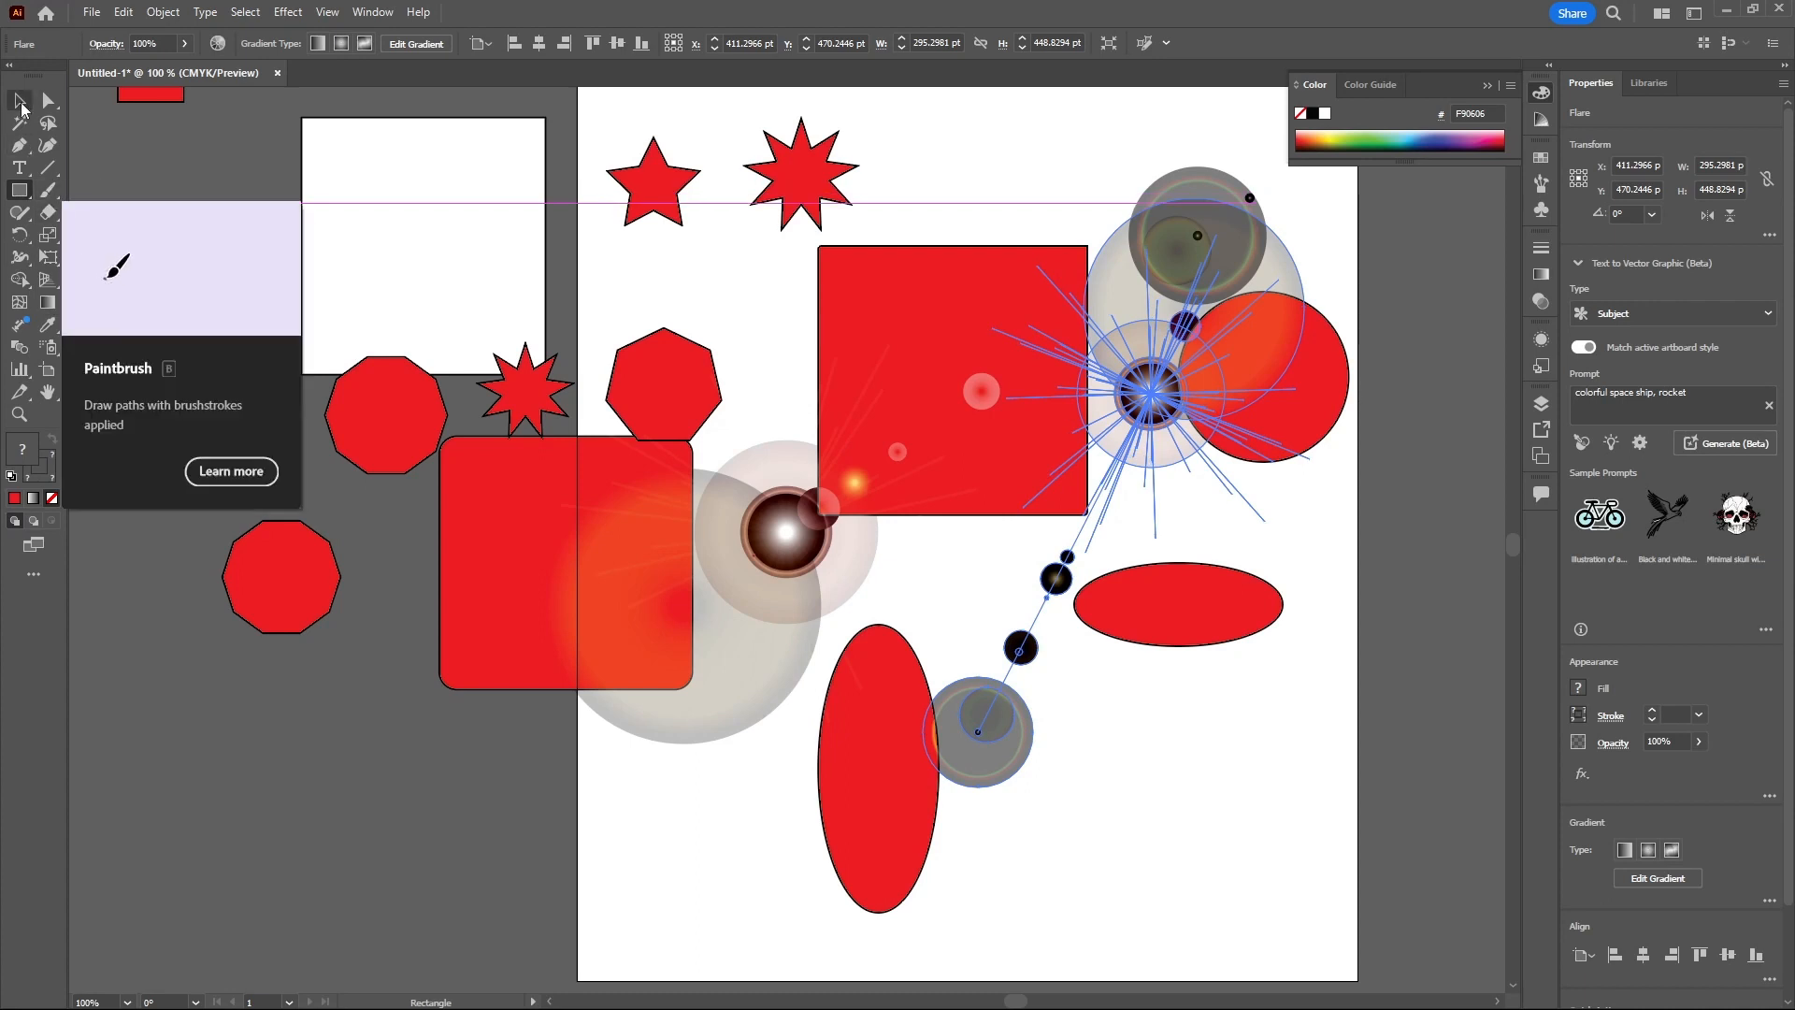
- Move all the shapes off the artboard to the left, and place the white rectangle beside the small red square
{"action": "scroll", "coordinate": [921, 414], "scroll_direction": "down", "scroll_amount": 1}
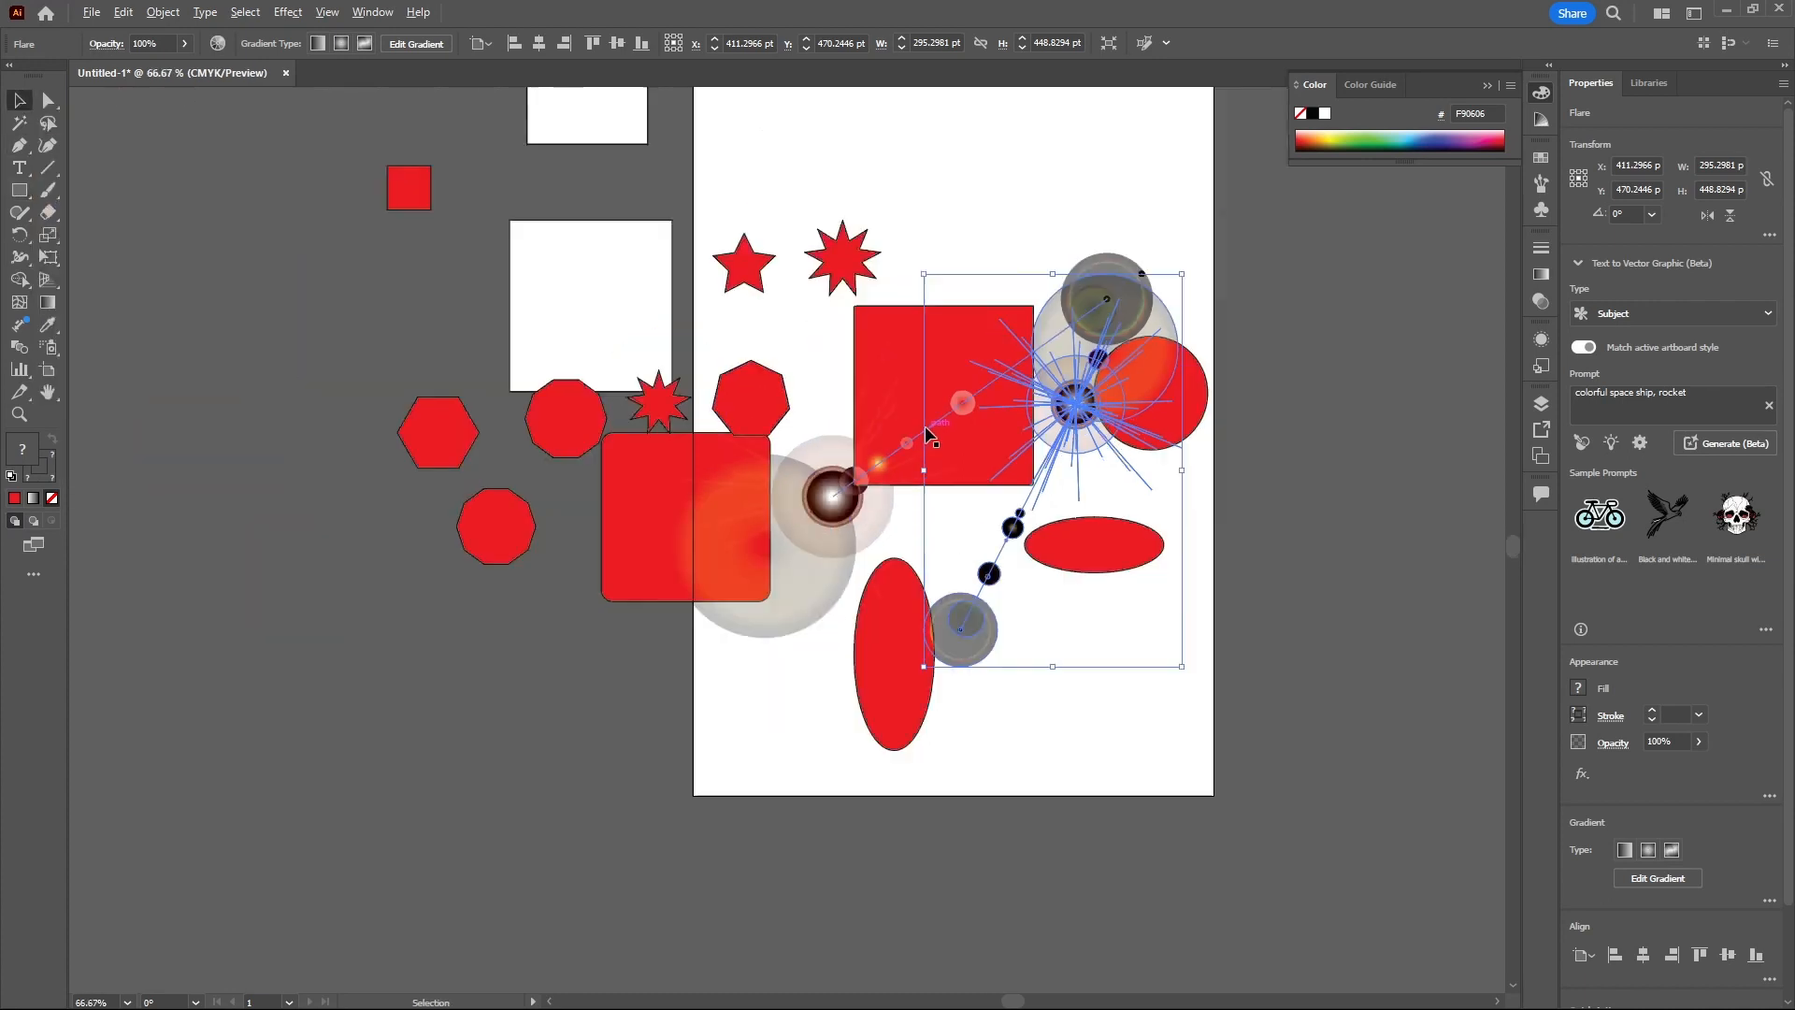
{"action": "left_click_drag", "start_coordinate": [1248, 208], "coordinate": [513, 742]}
{"action": "left_click_drag", "start_coordinate": [939, 444], "coordinate": [478, 444]}
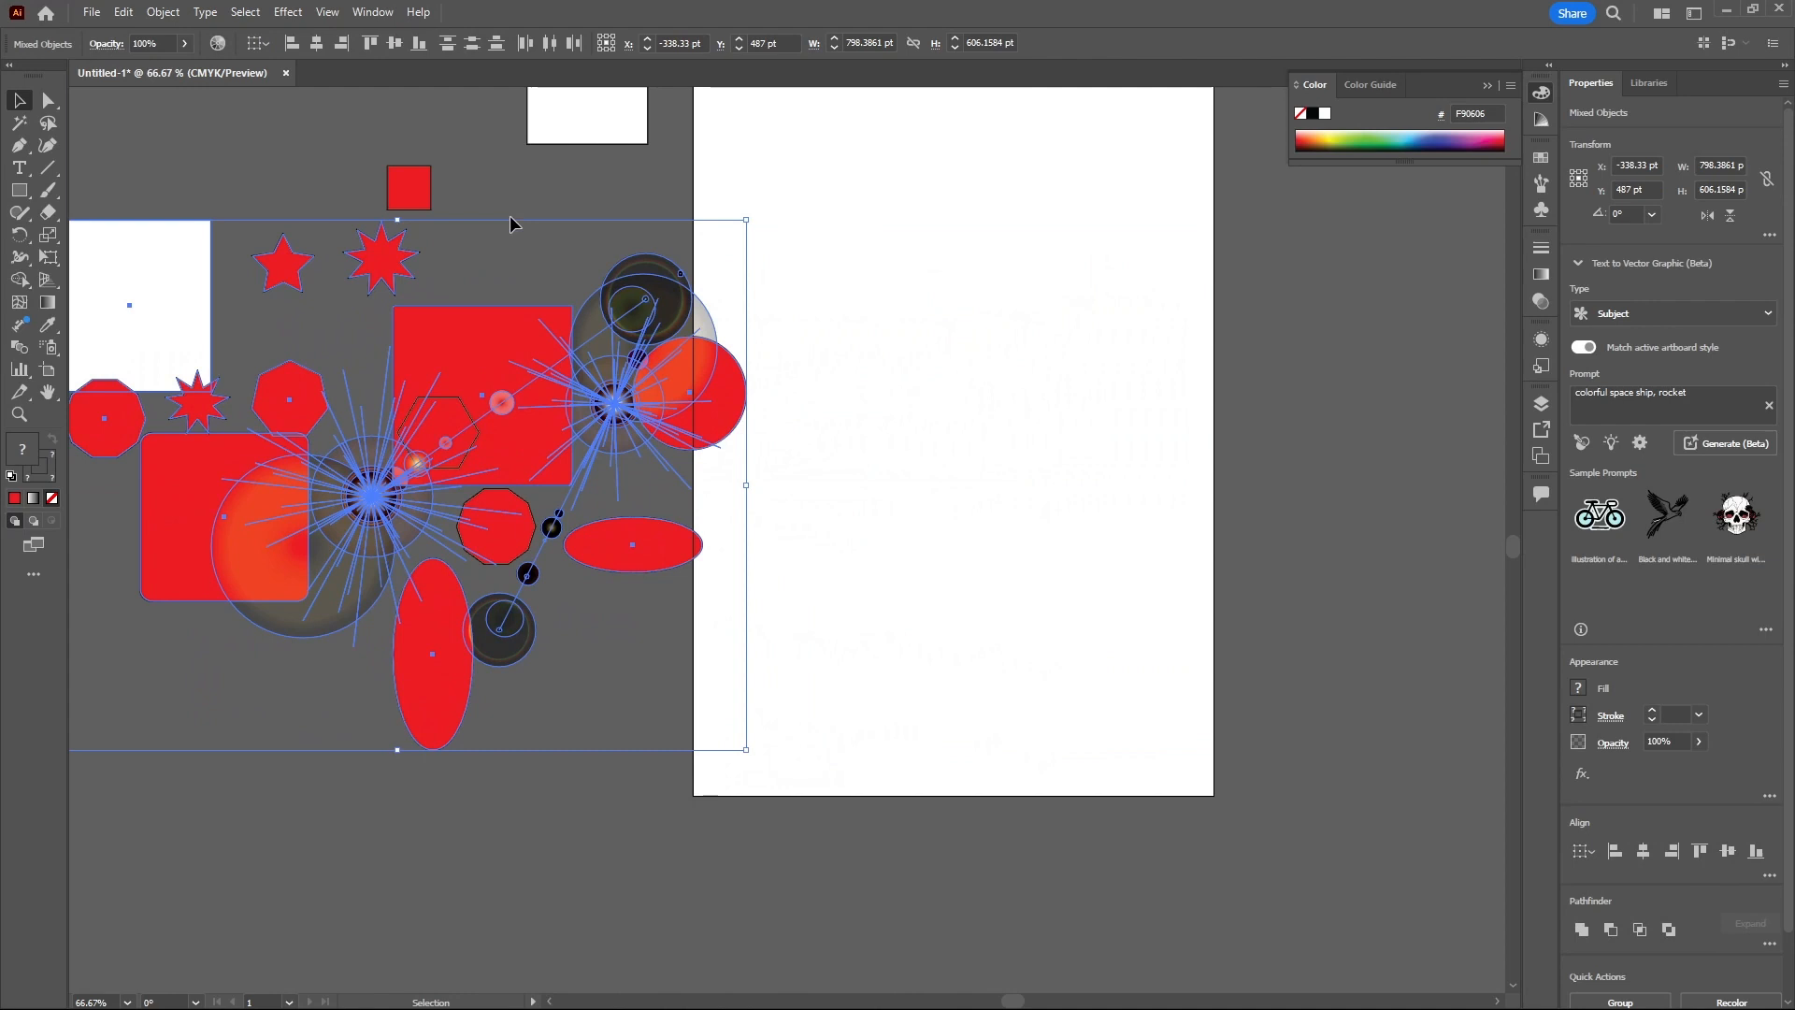
{"action": "left_click", "coordinate": [557, 124]}
{"action": "left_click_drag", "start_coordinate": [557, 125], "coordinate": [358, 212]}
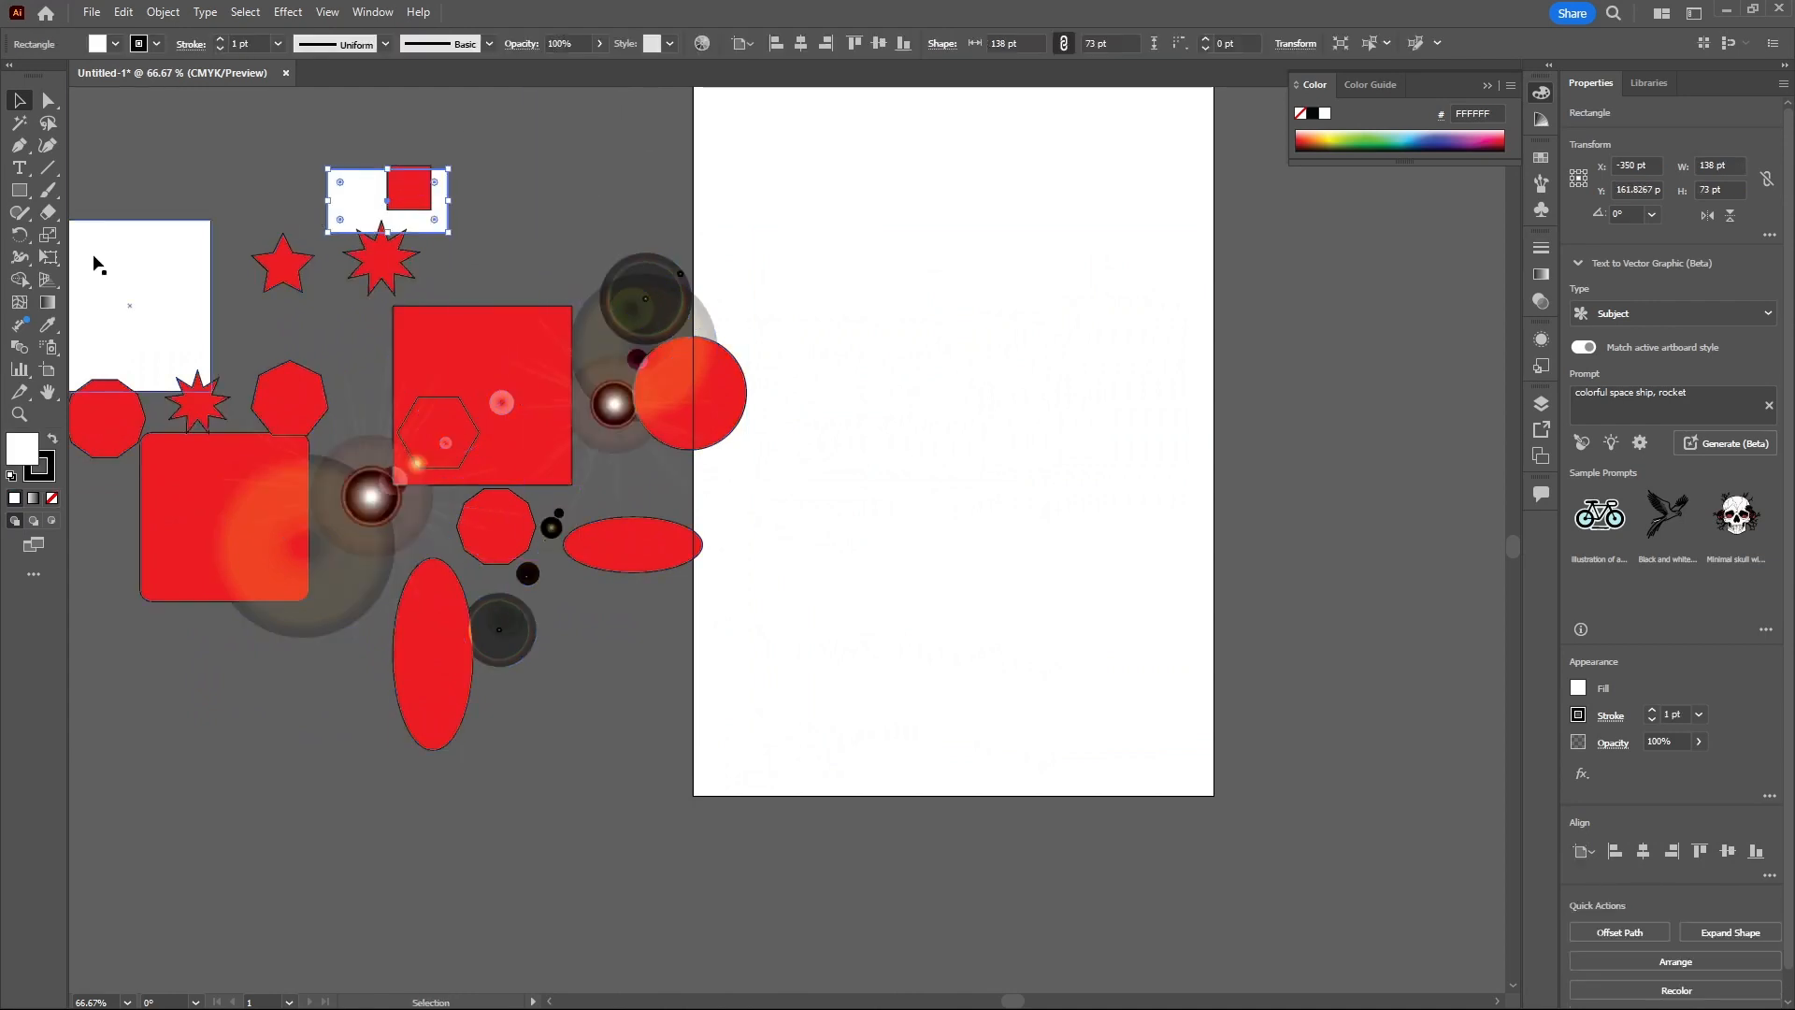
- Select the Paintbrush Tool and set the stroke colour to blue 0C91F4
{"action": "left_click", "coordinate": [52, 193]}
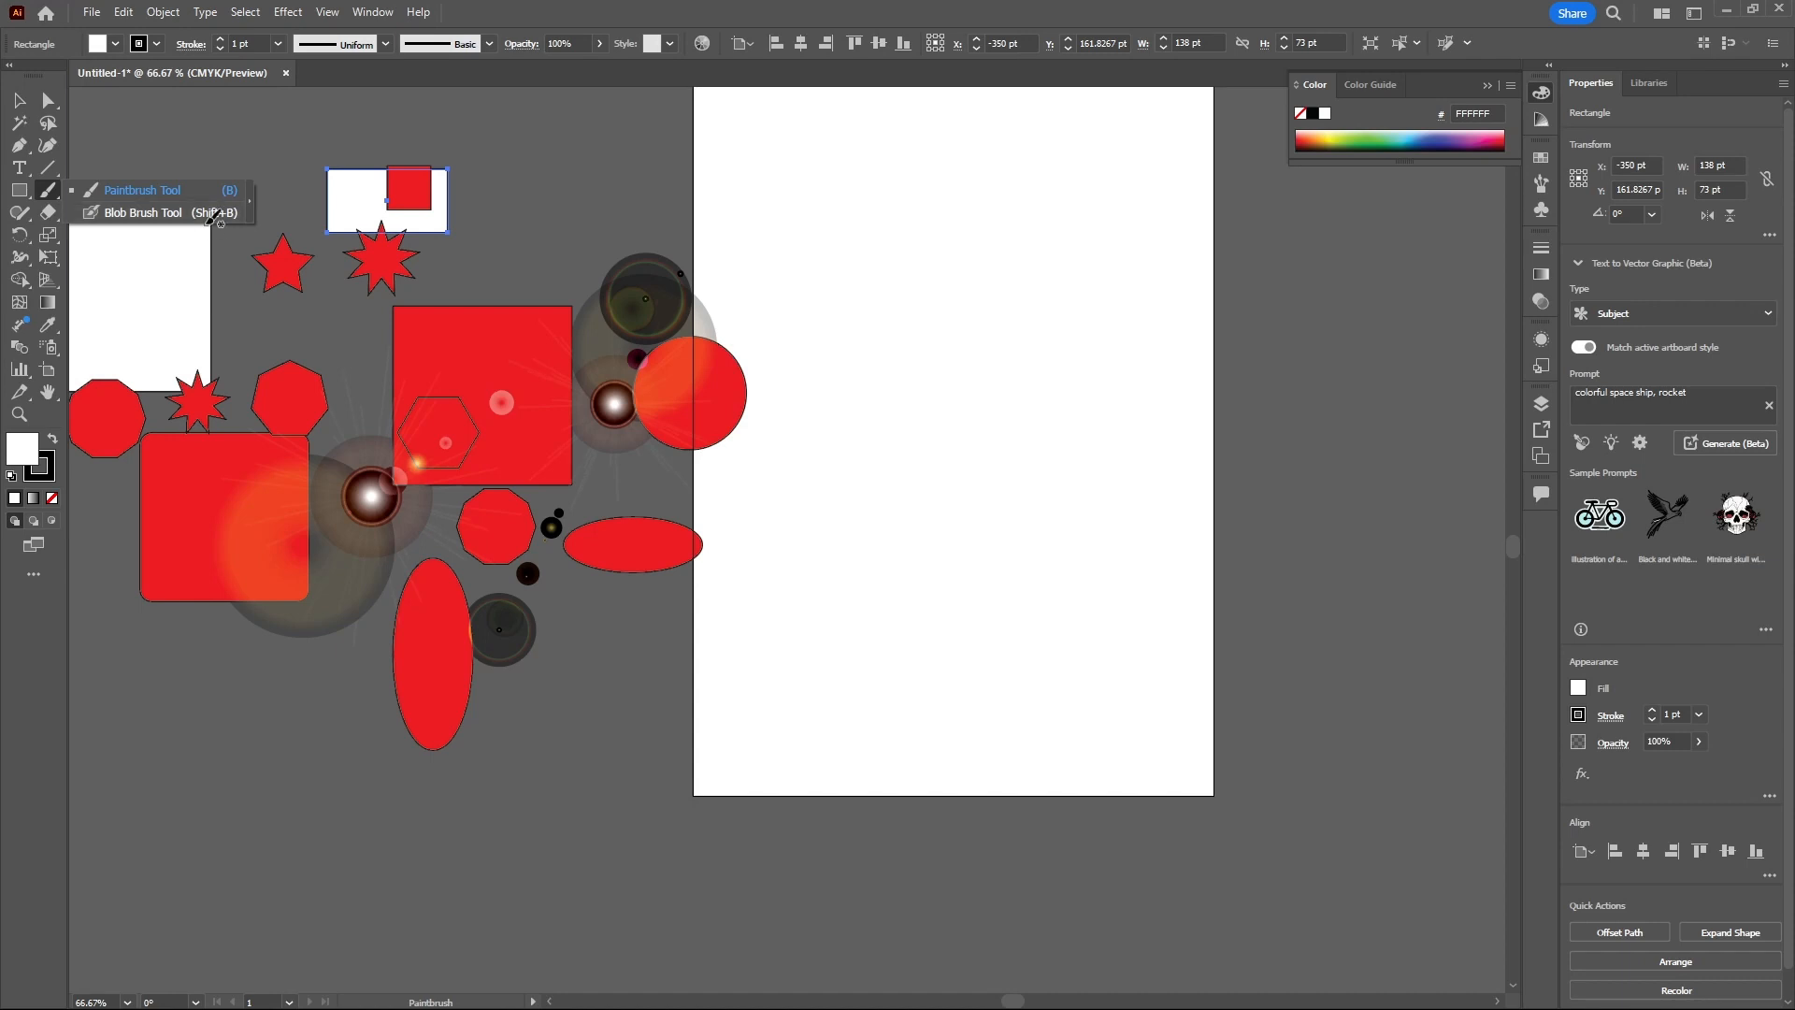
{"action": "left_click", "coordinate": [131, 193]}
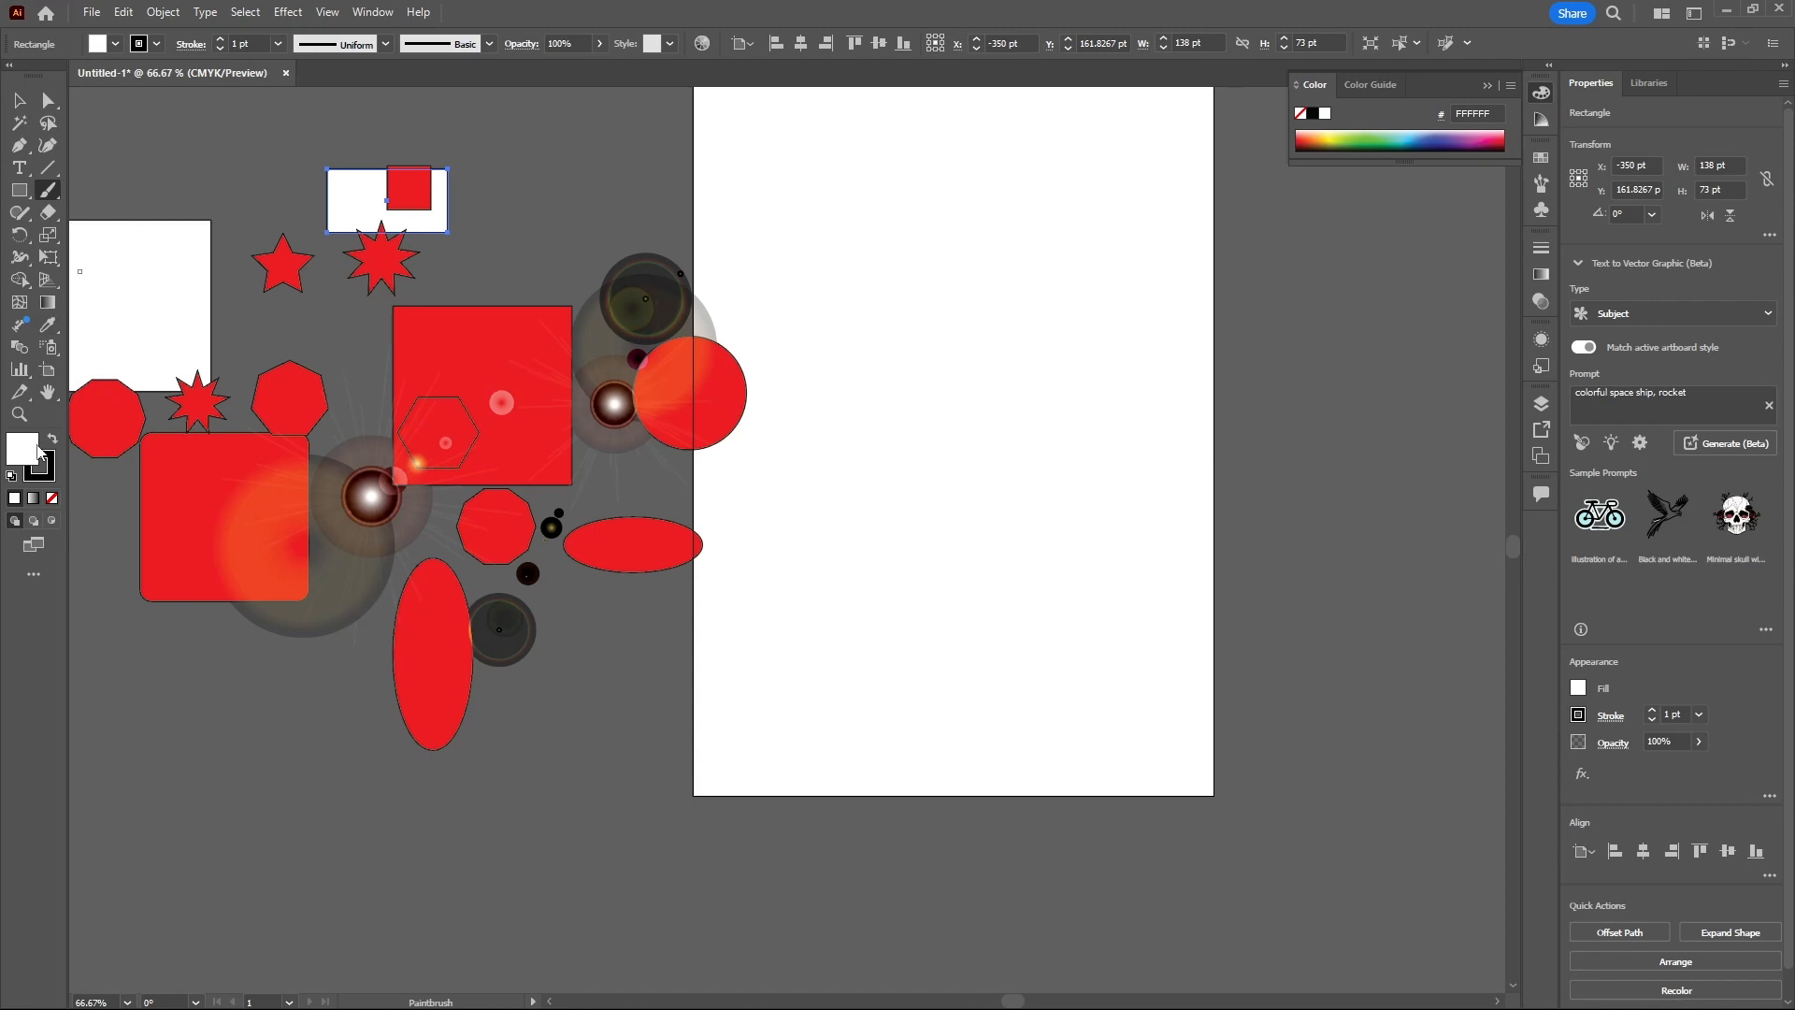
{"action": "double_click", "coordinate": [46, 475]}
{"action": "left_click_drag", "start_coordinate": [804, 413], "coordinate": [879, 401]}
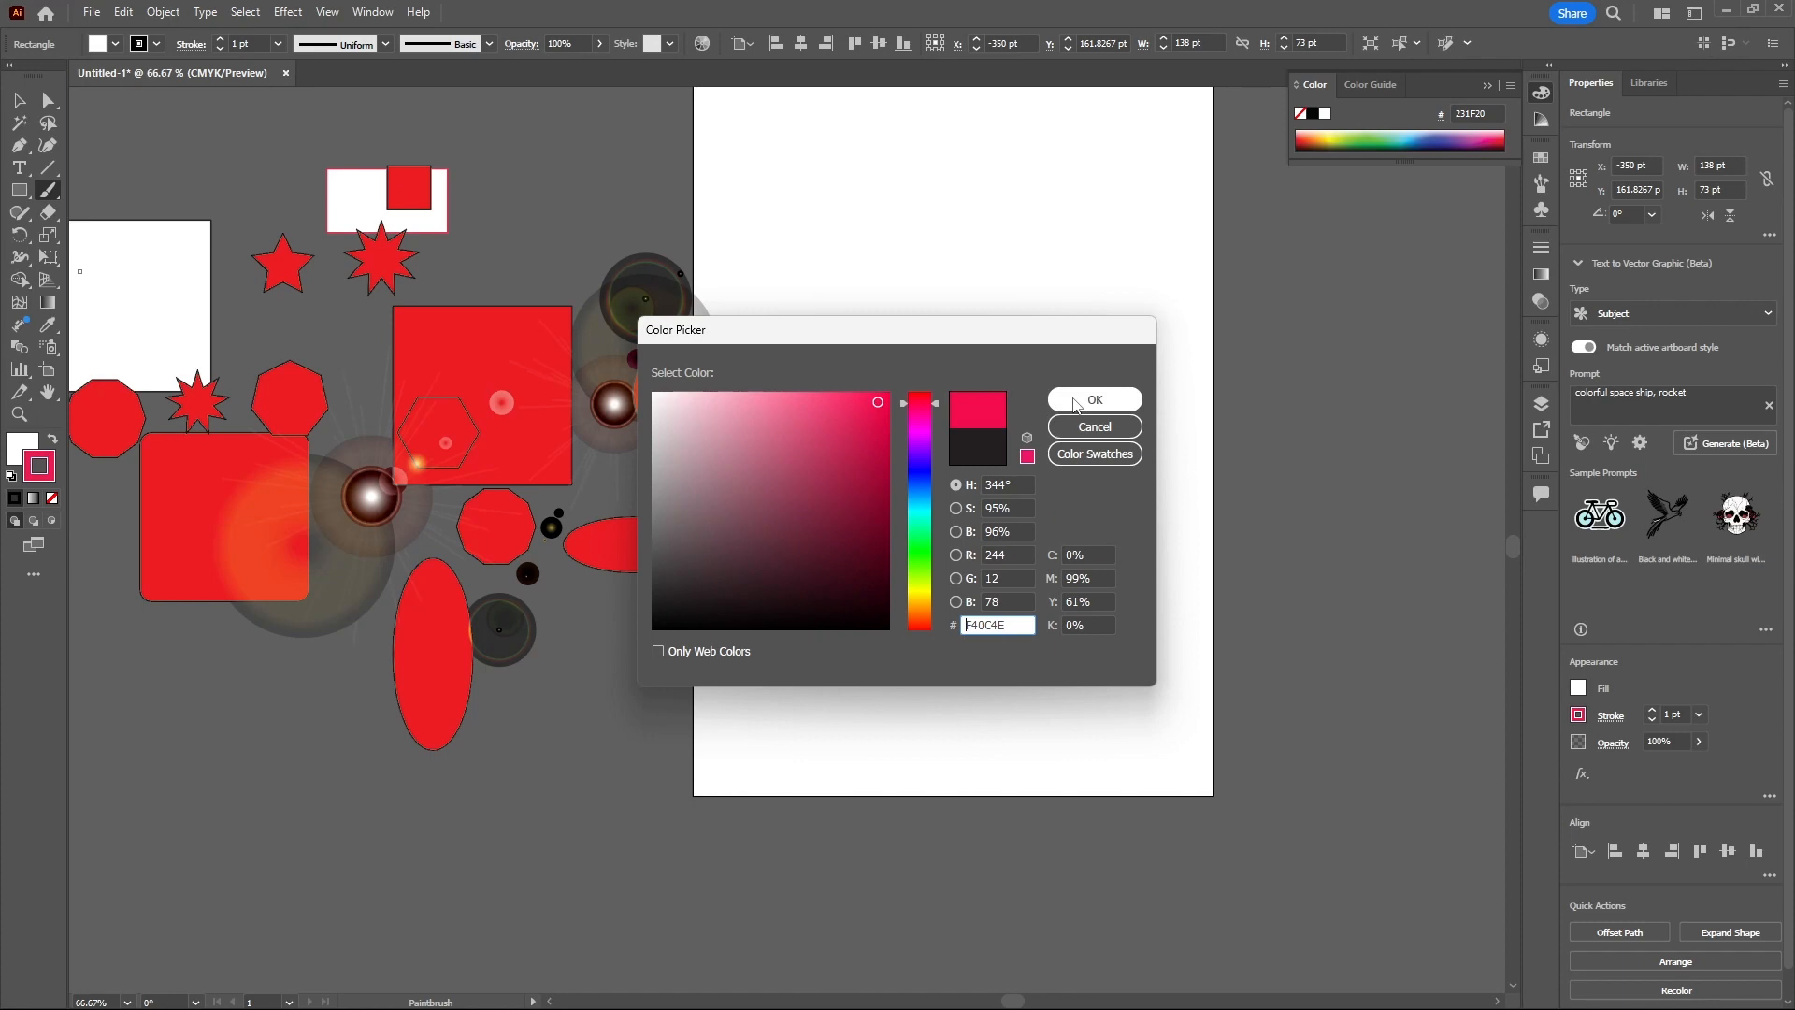
{"action": "left_click", "coordinate": [922, 448]}
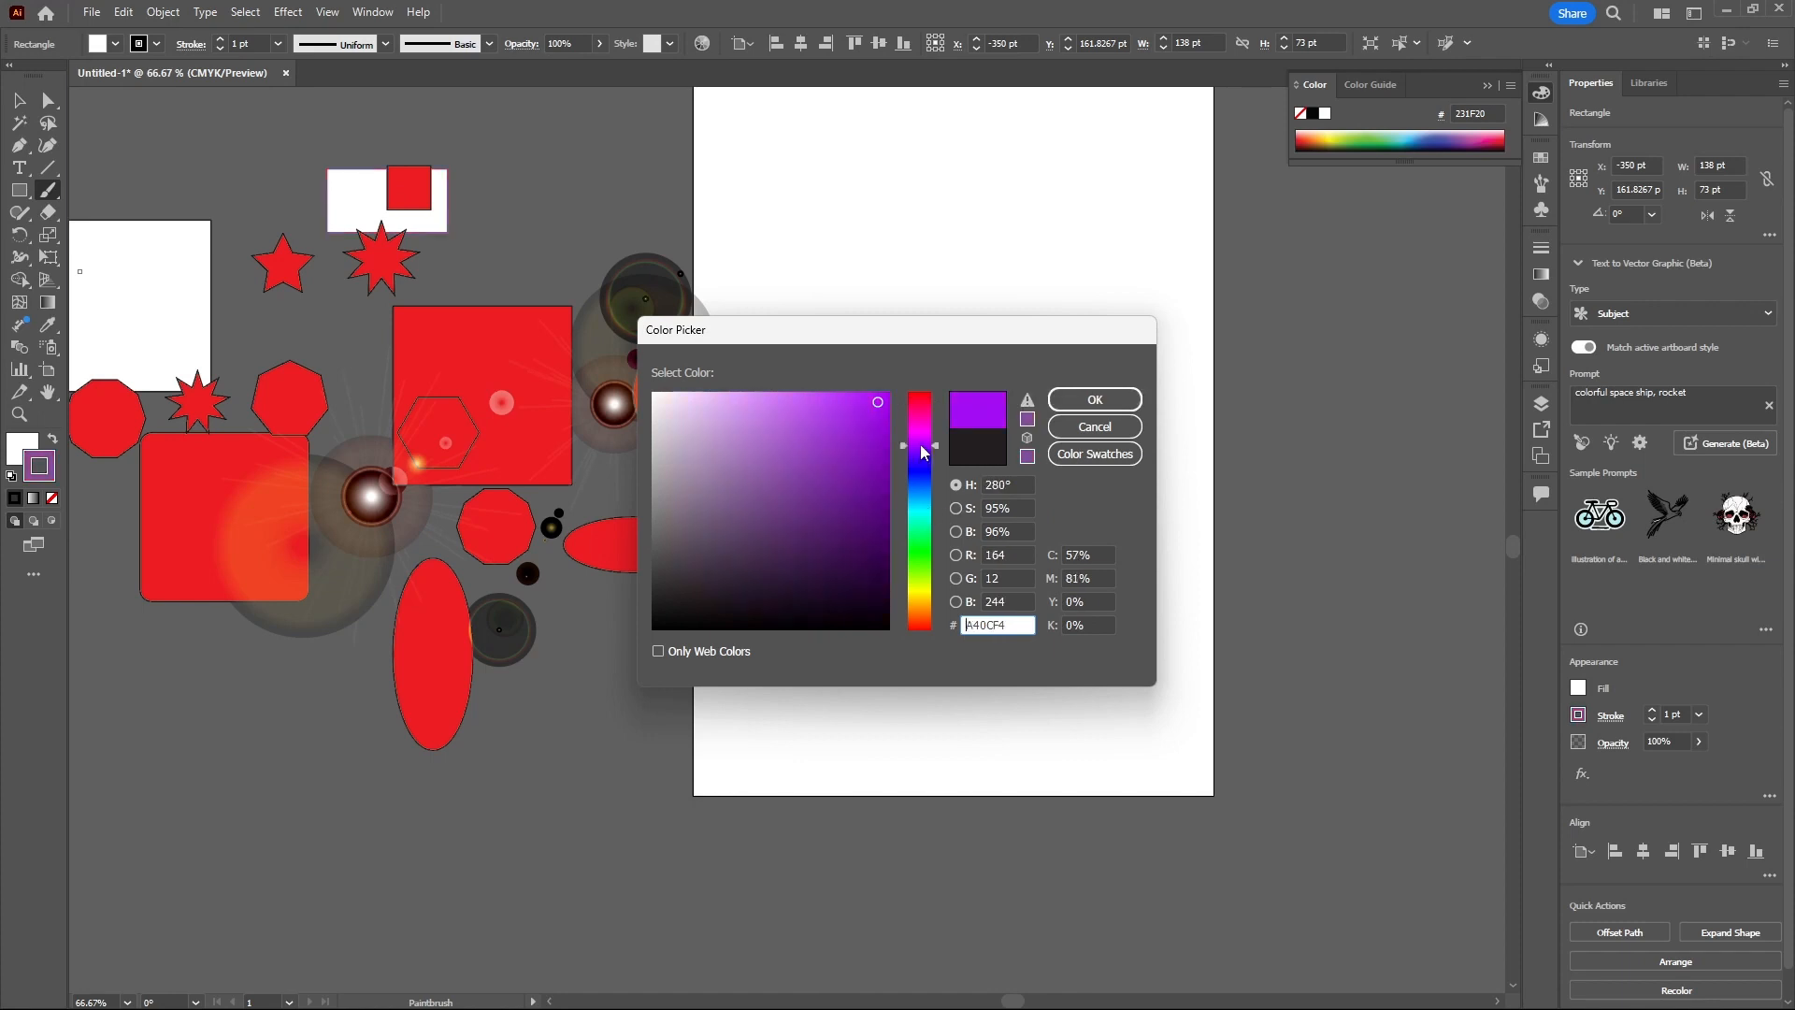
{"action": "left_click_drag", "start_coordinate": [921, 447], "coordinate": [920, 496]}
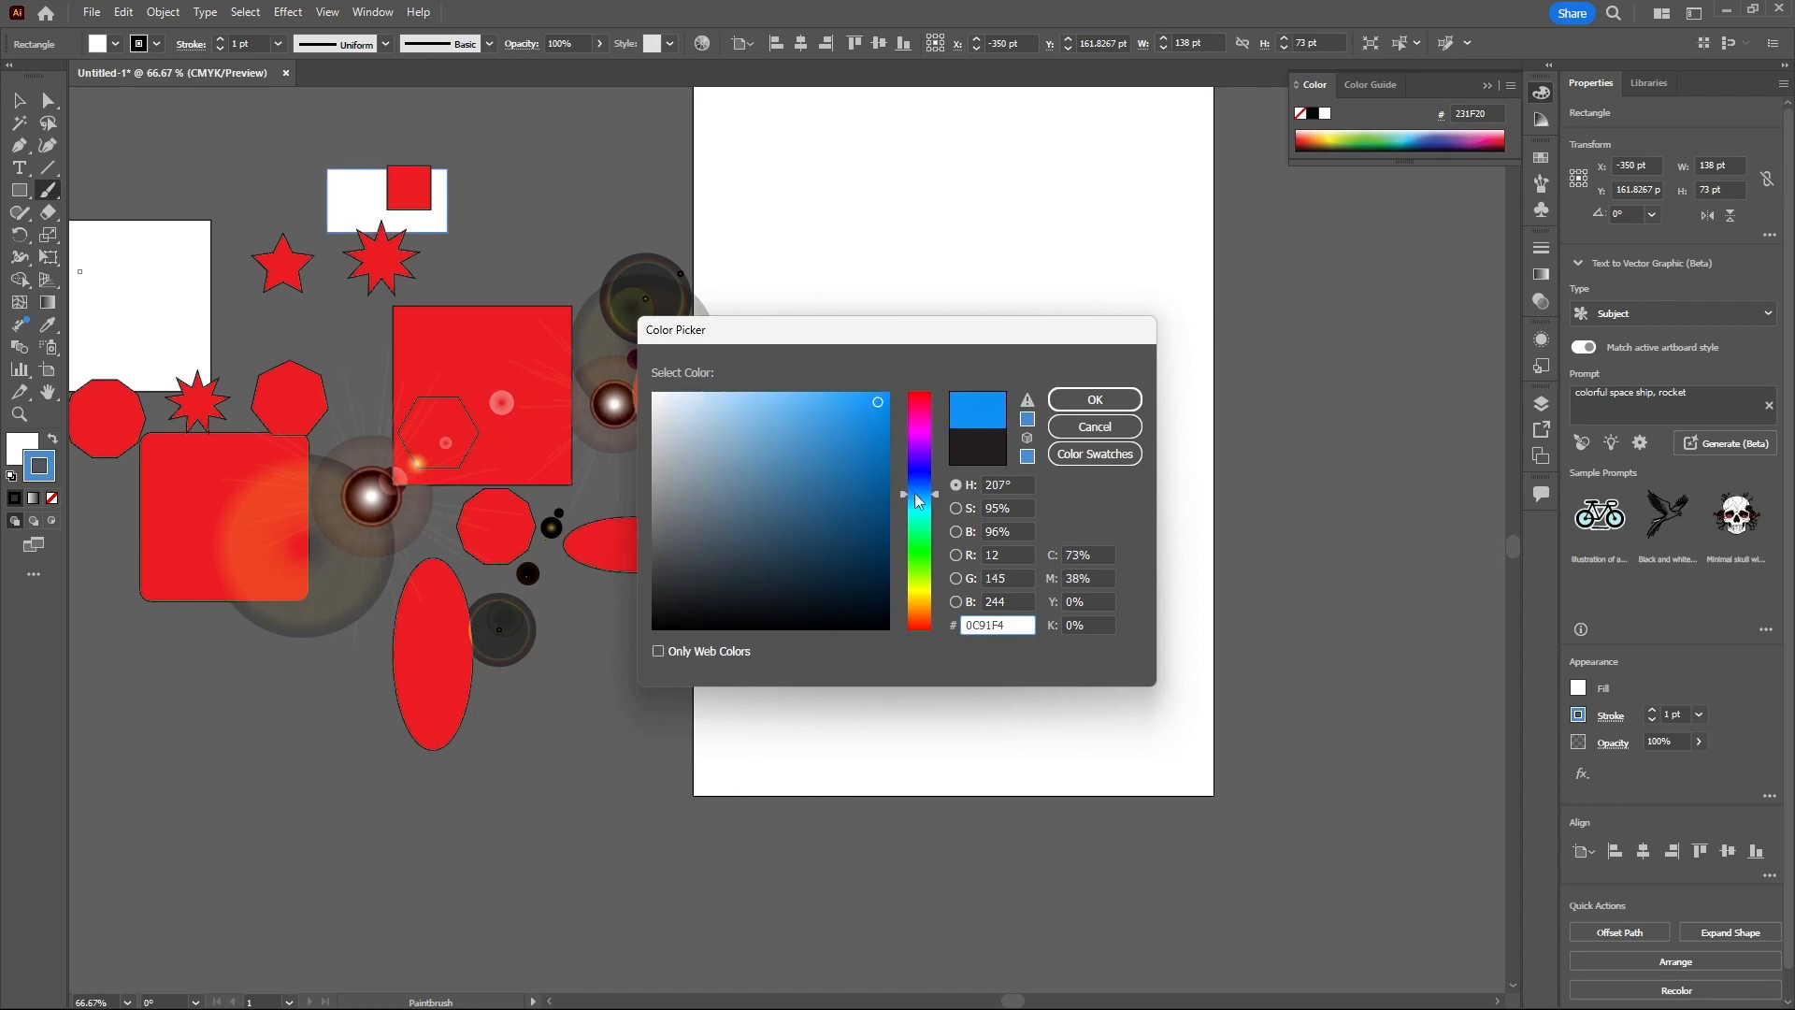
{"action": "left_click", "coordinate": [1076, 402]}
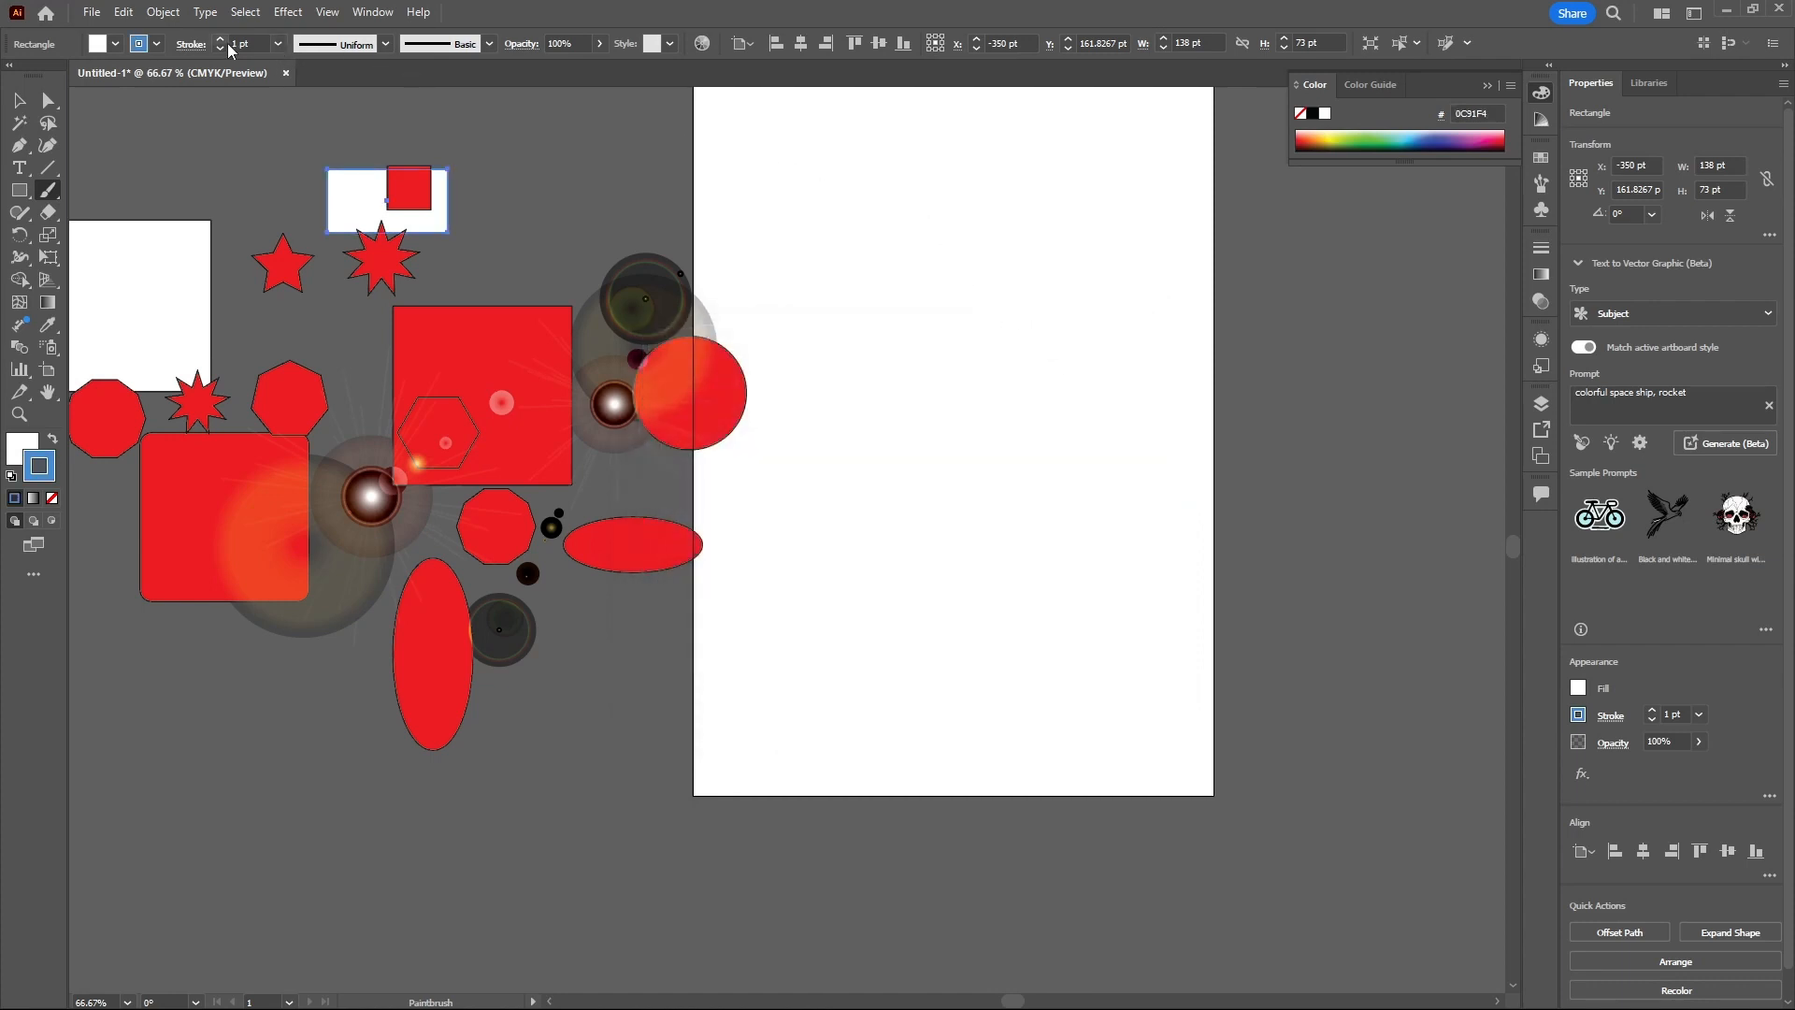
- Try painting a curved brush stroke on the artboard with a 20 pt stroke weight, then undo it
{"action": "left_click", "coordinate": [279, 46]}
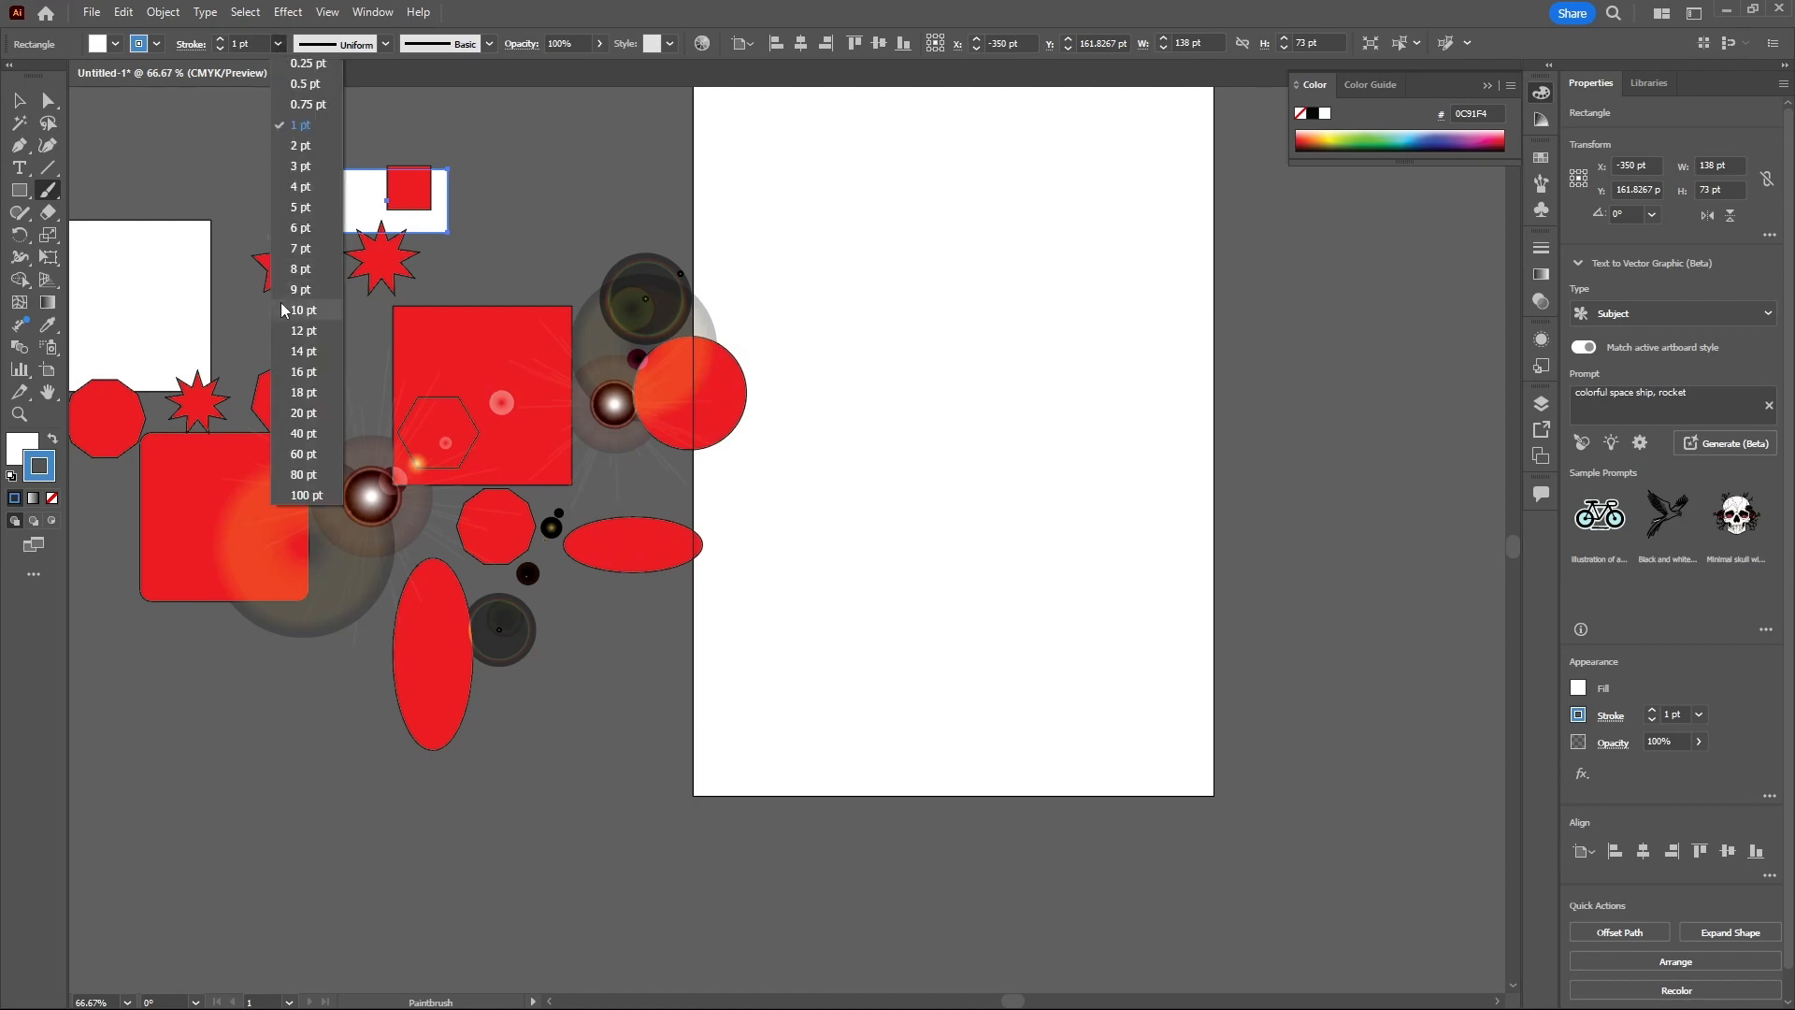
{"action": "left_click", "coordinate": [302, 412]}
{"action": "mouse_move", "coordinate": [924, 151]}
{"action": "left_mouse_down"}
{"action": "mouse_move", "coordinate": [842, 371]}
{"action": "mouse_move", "coordinate": [826, 526]}
{"action": "left_mouse_up"}
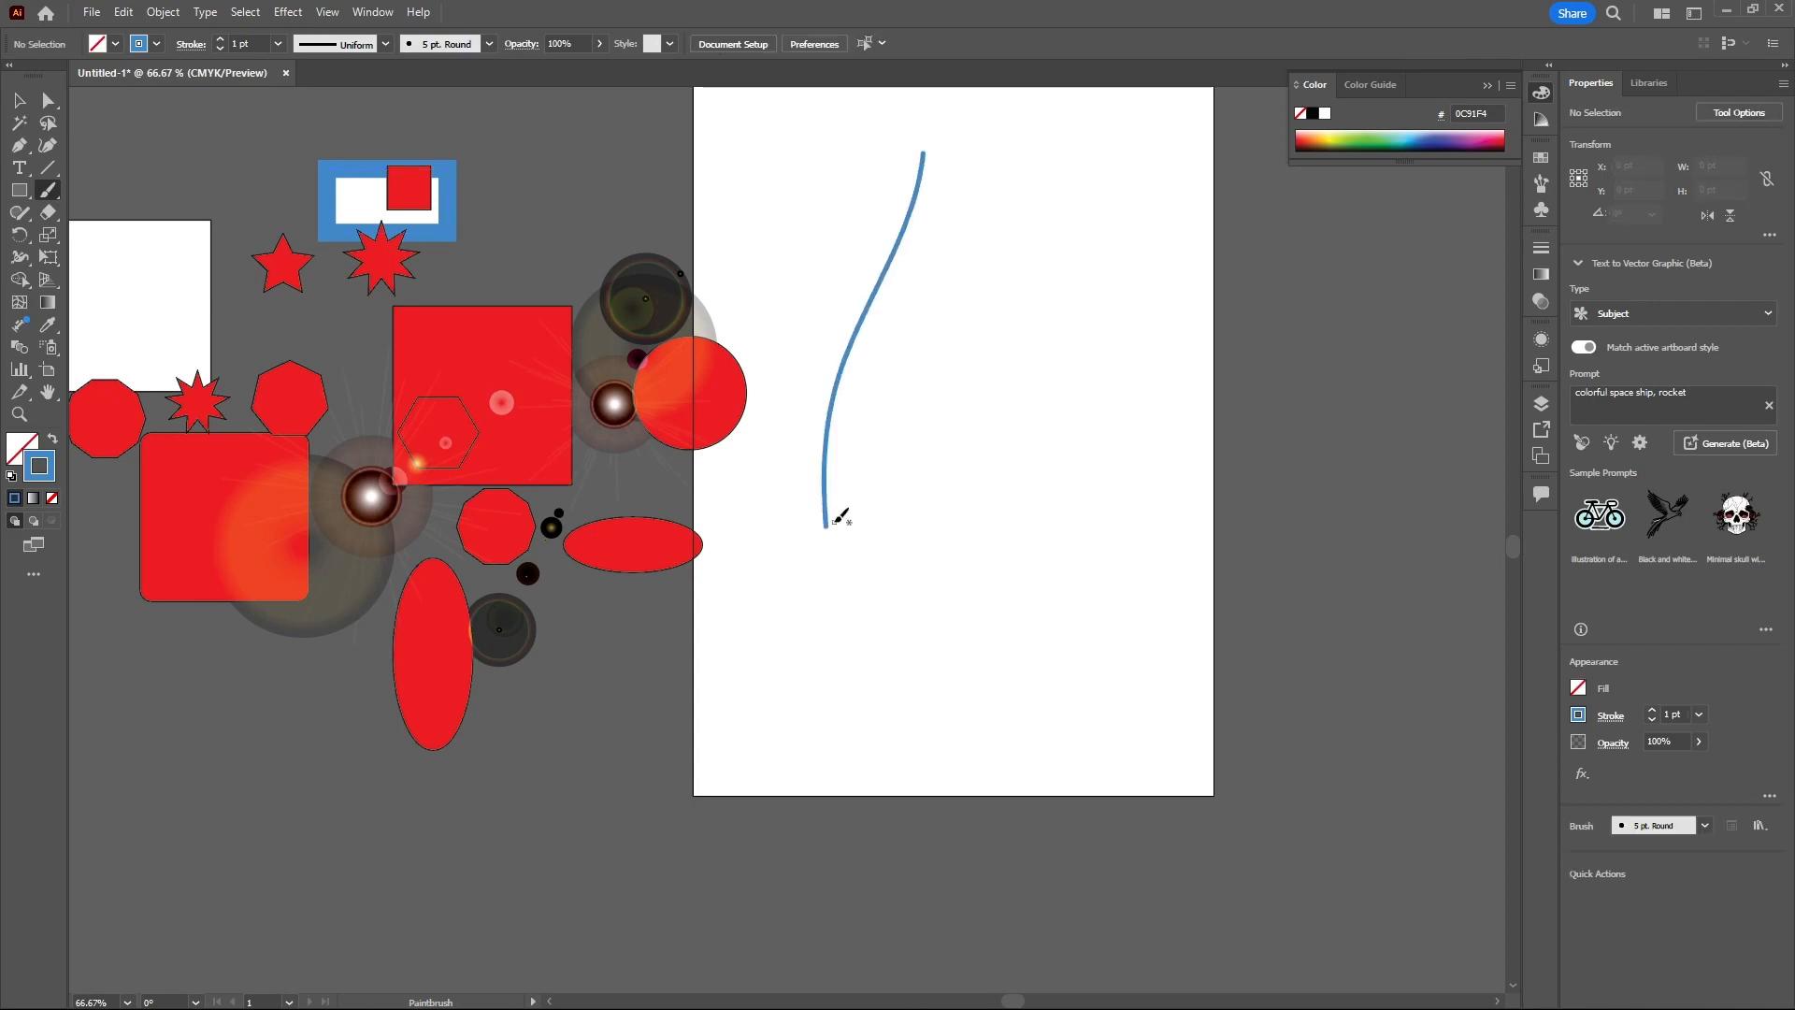
{"action": "left_click", "coordinate": [277, 44]}
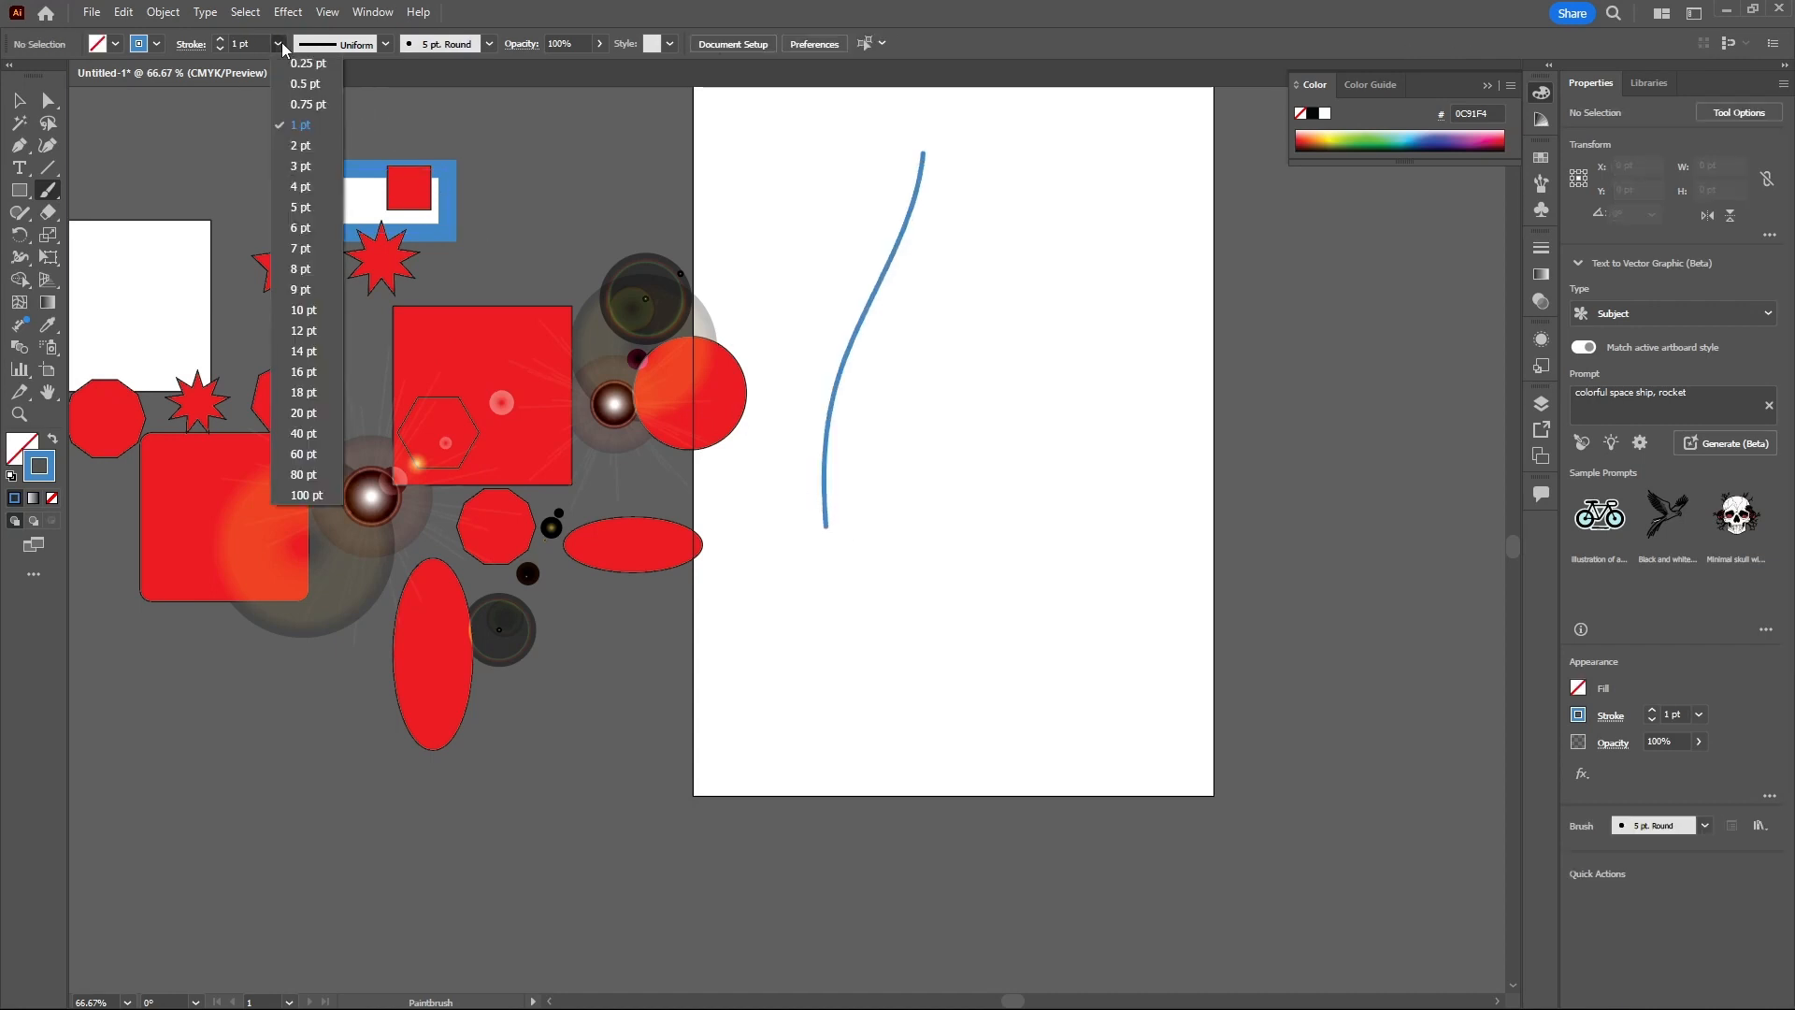
{"action": "left_click", "coordinate": [301, 313]}
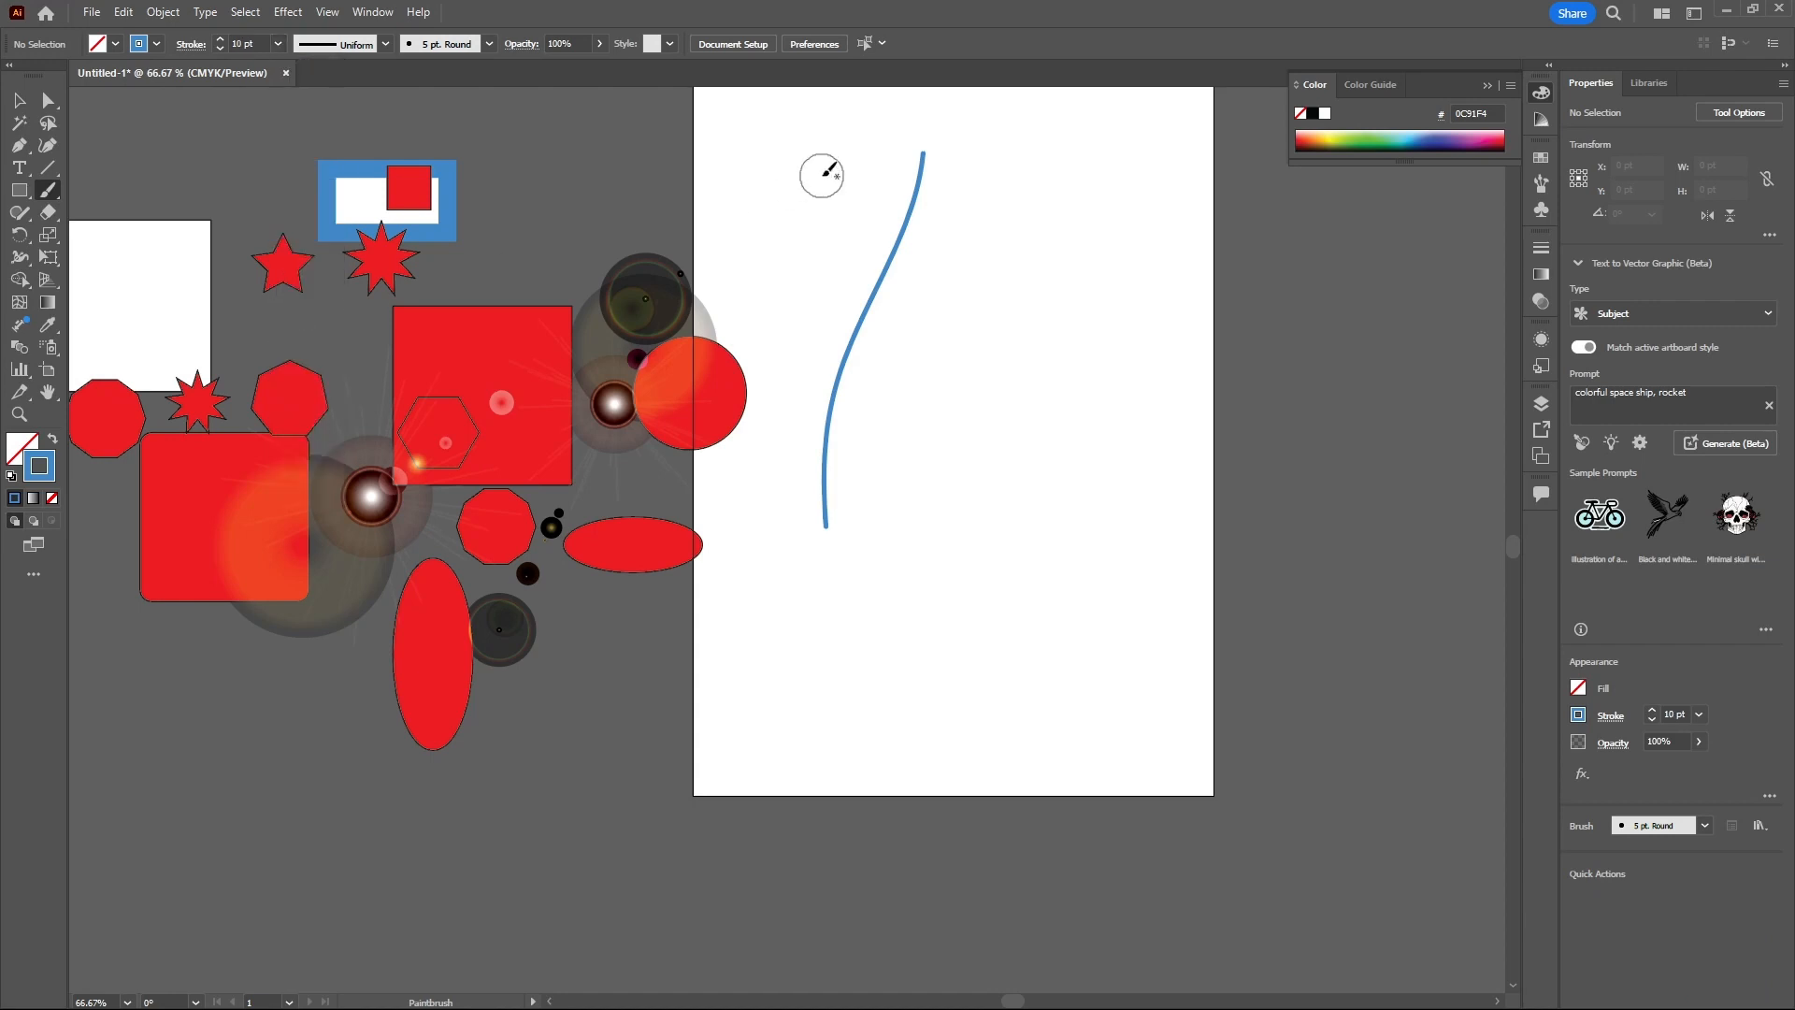
{"action": "key", "text": "ctrl+z"}
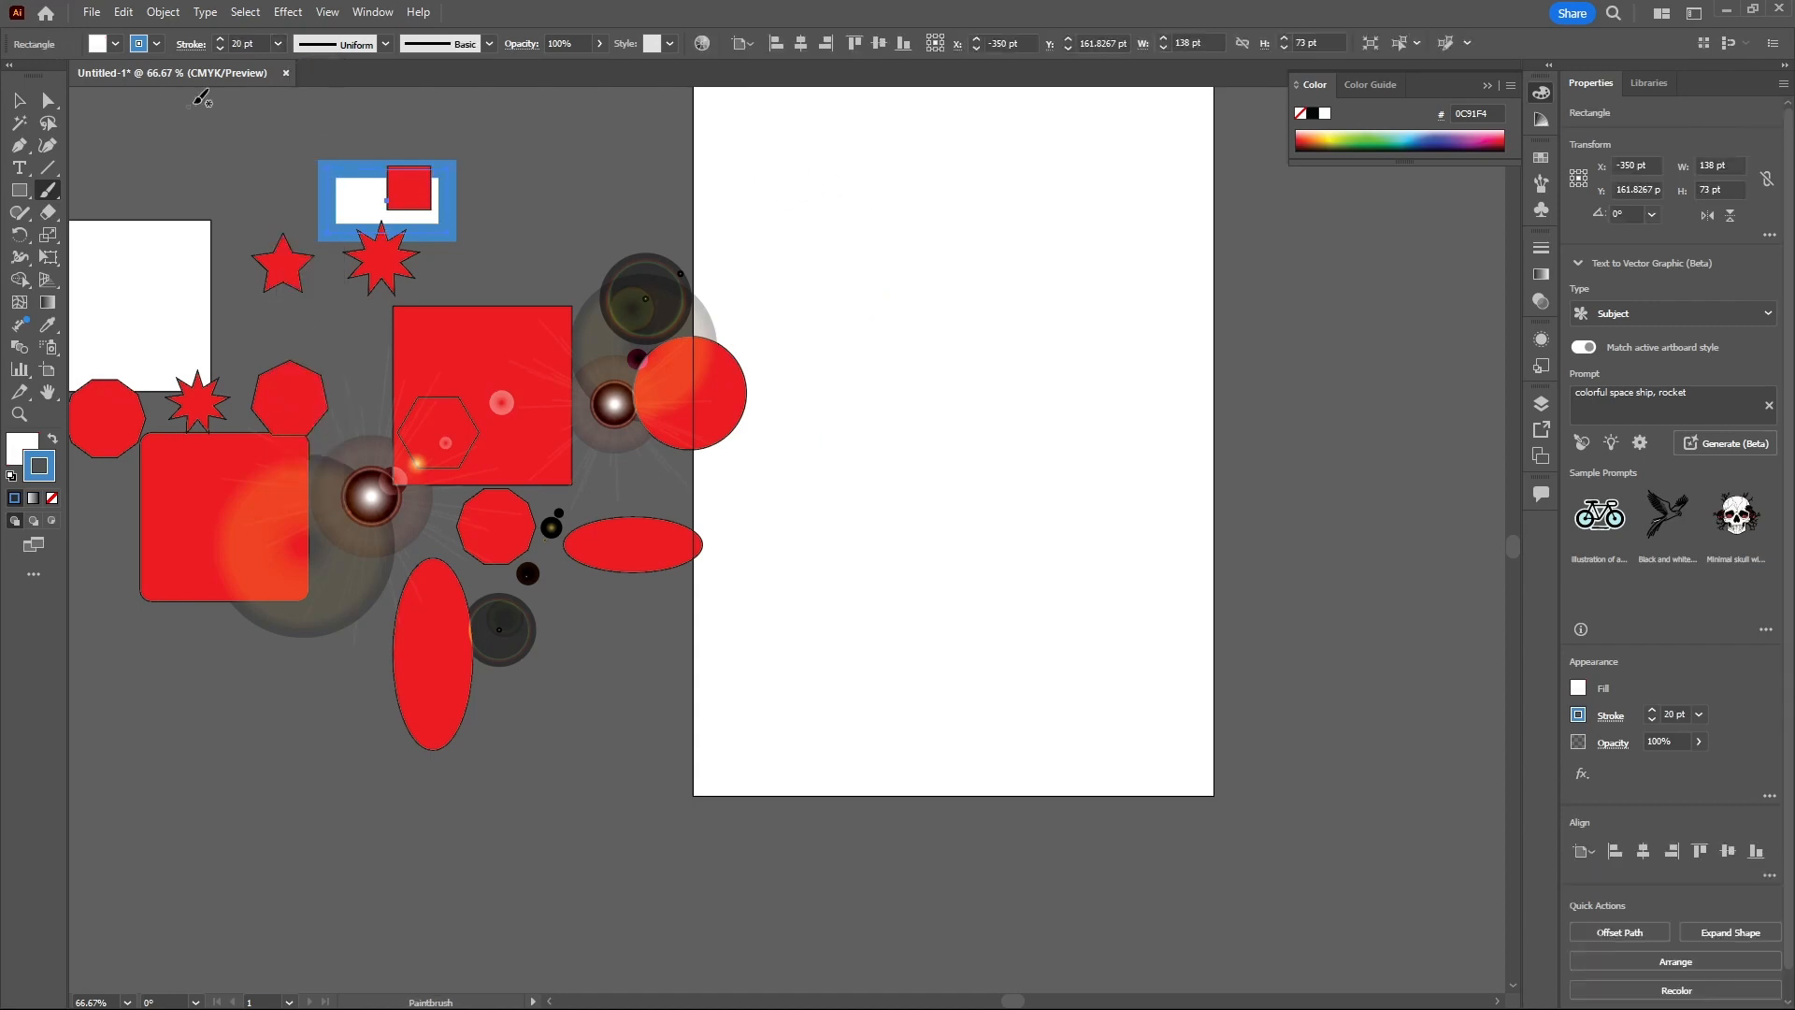
- Set the stroke weight to 10 pt and paint a curved stroke from the artboard's top down to the left
{"action": "left_click", "coordinate": [278, 45]}
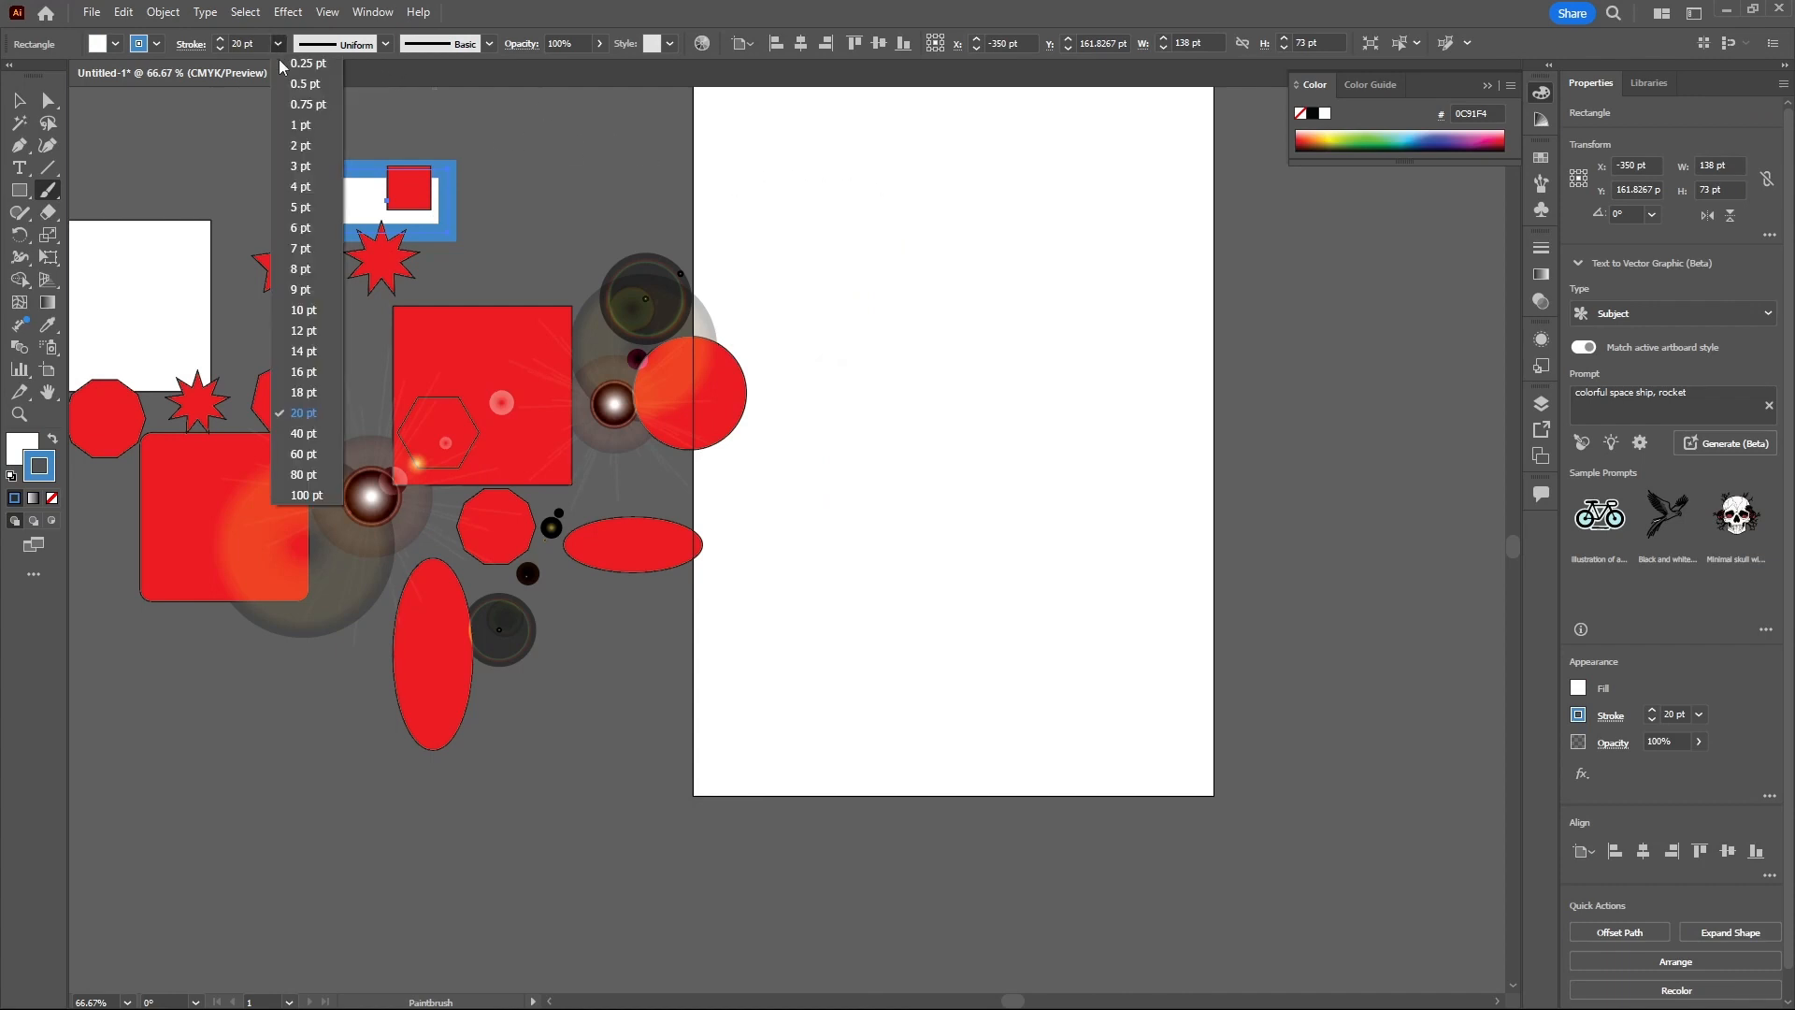
{"action": "left_click", "coordinate": [302, 318]}
{"action": "left_click_drag", "start_coordinate": [917, 201], "coordinate": [822, 552]}
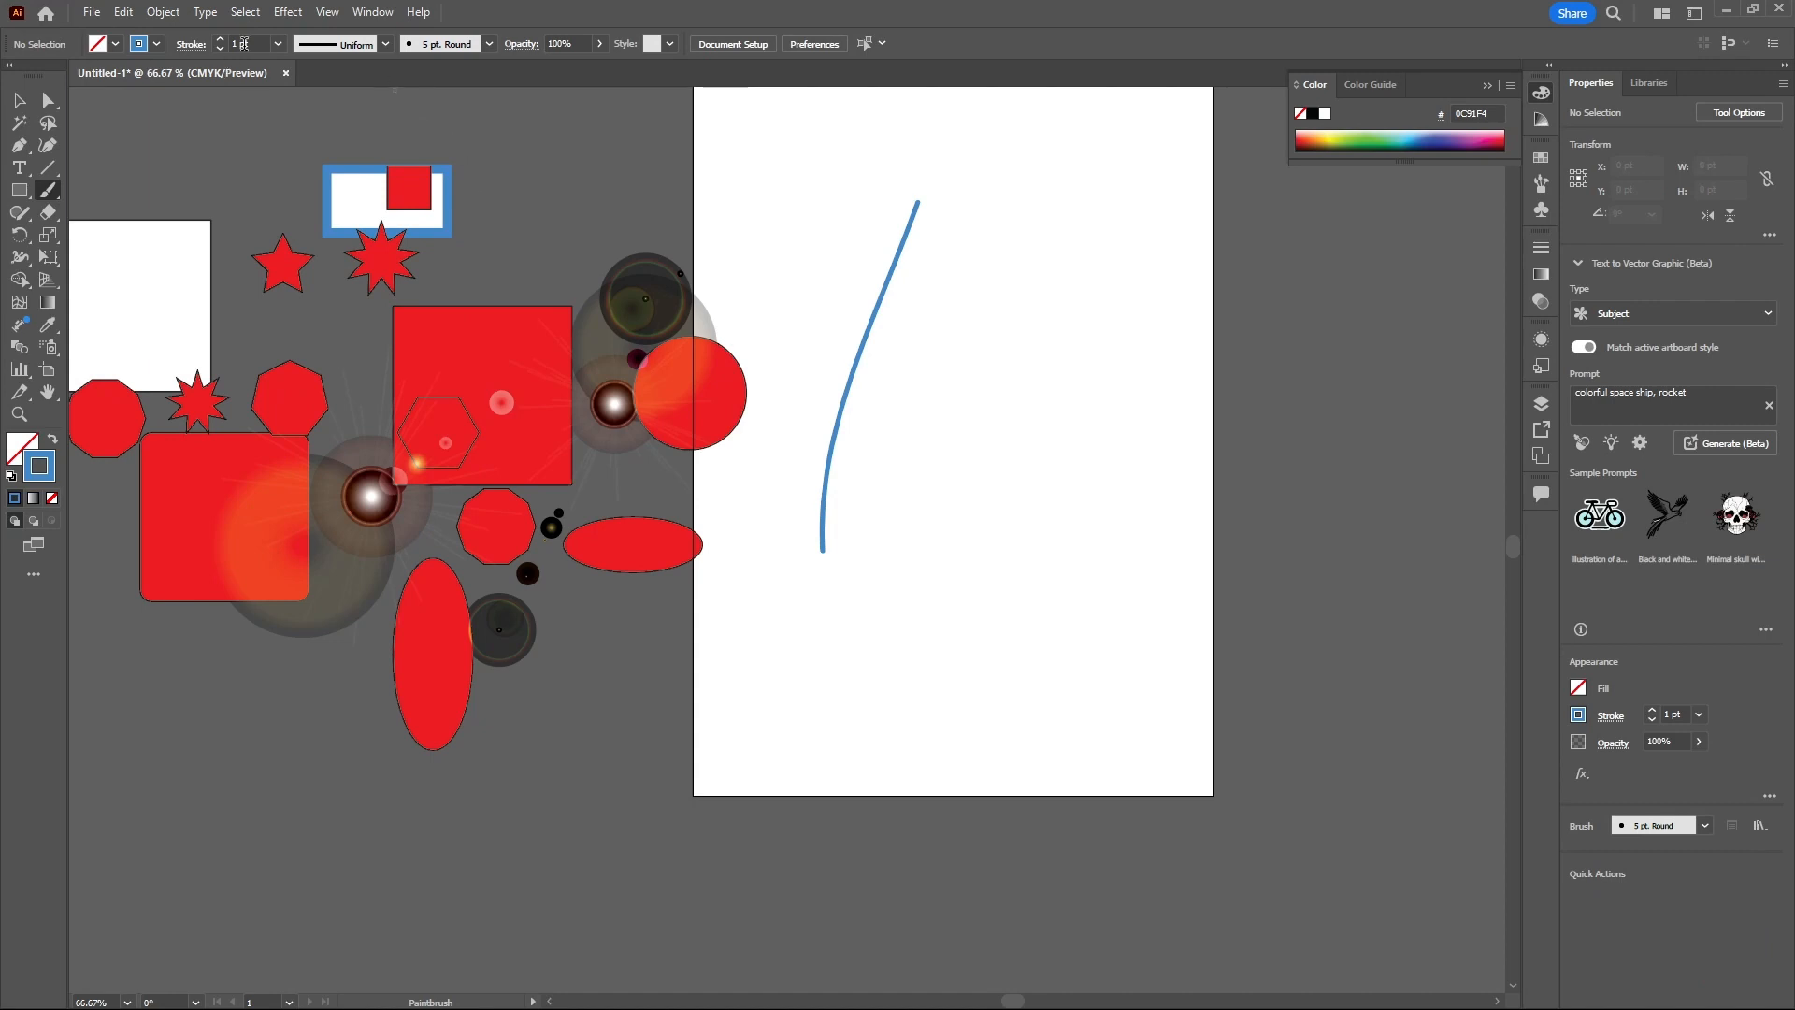
- Try painting a thick 10 pt stroke across the first one, then undo it
{"action": "left_click", "coordinate": [278, 44]}
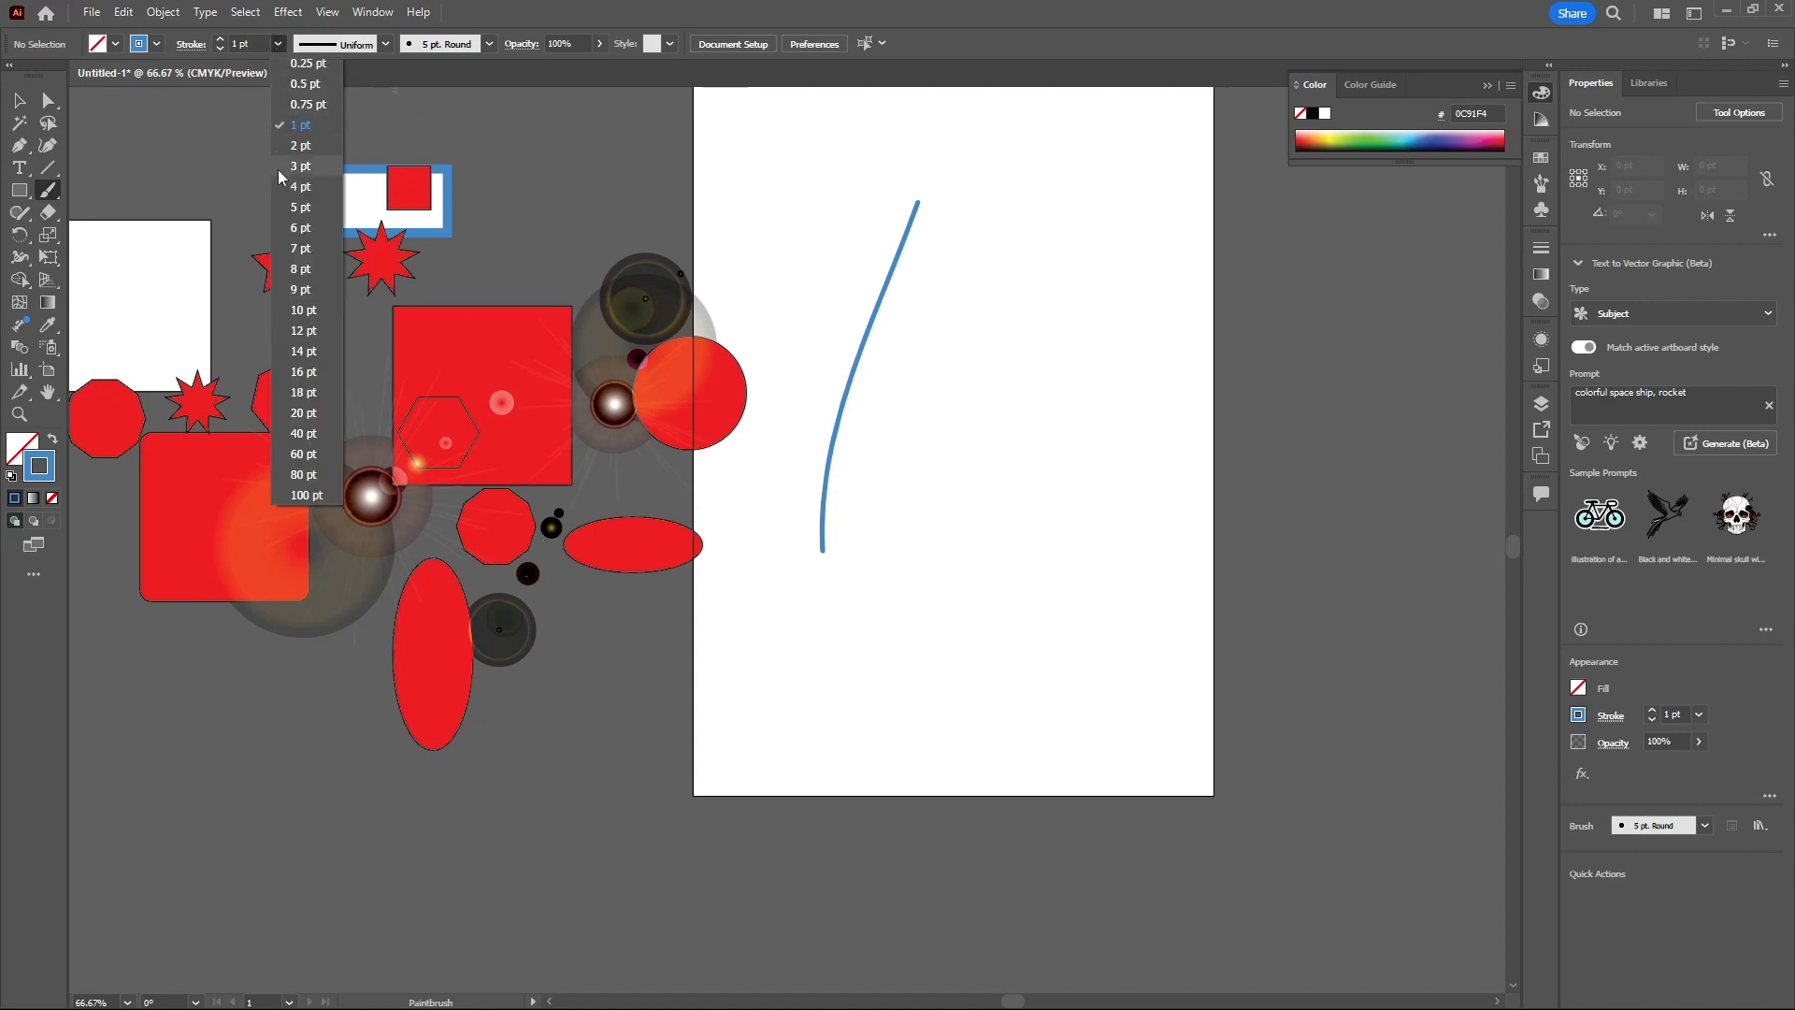
{"action": "left_click", "coordinate": [304, 318]}
{"action": "left_click_drag", "start_coordinate": [831, 164], "coordinate": [1001, 570]}
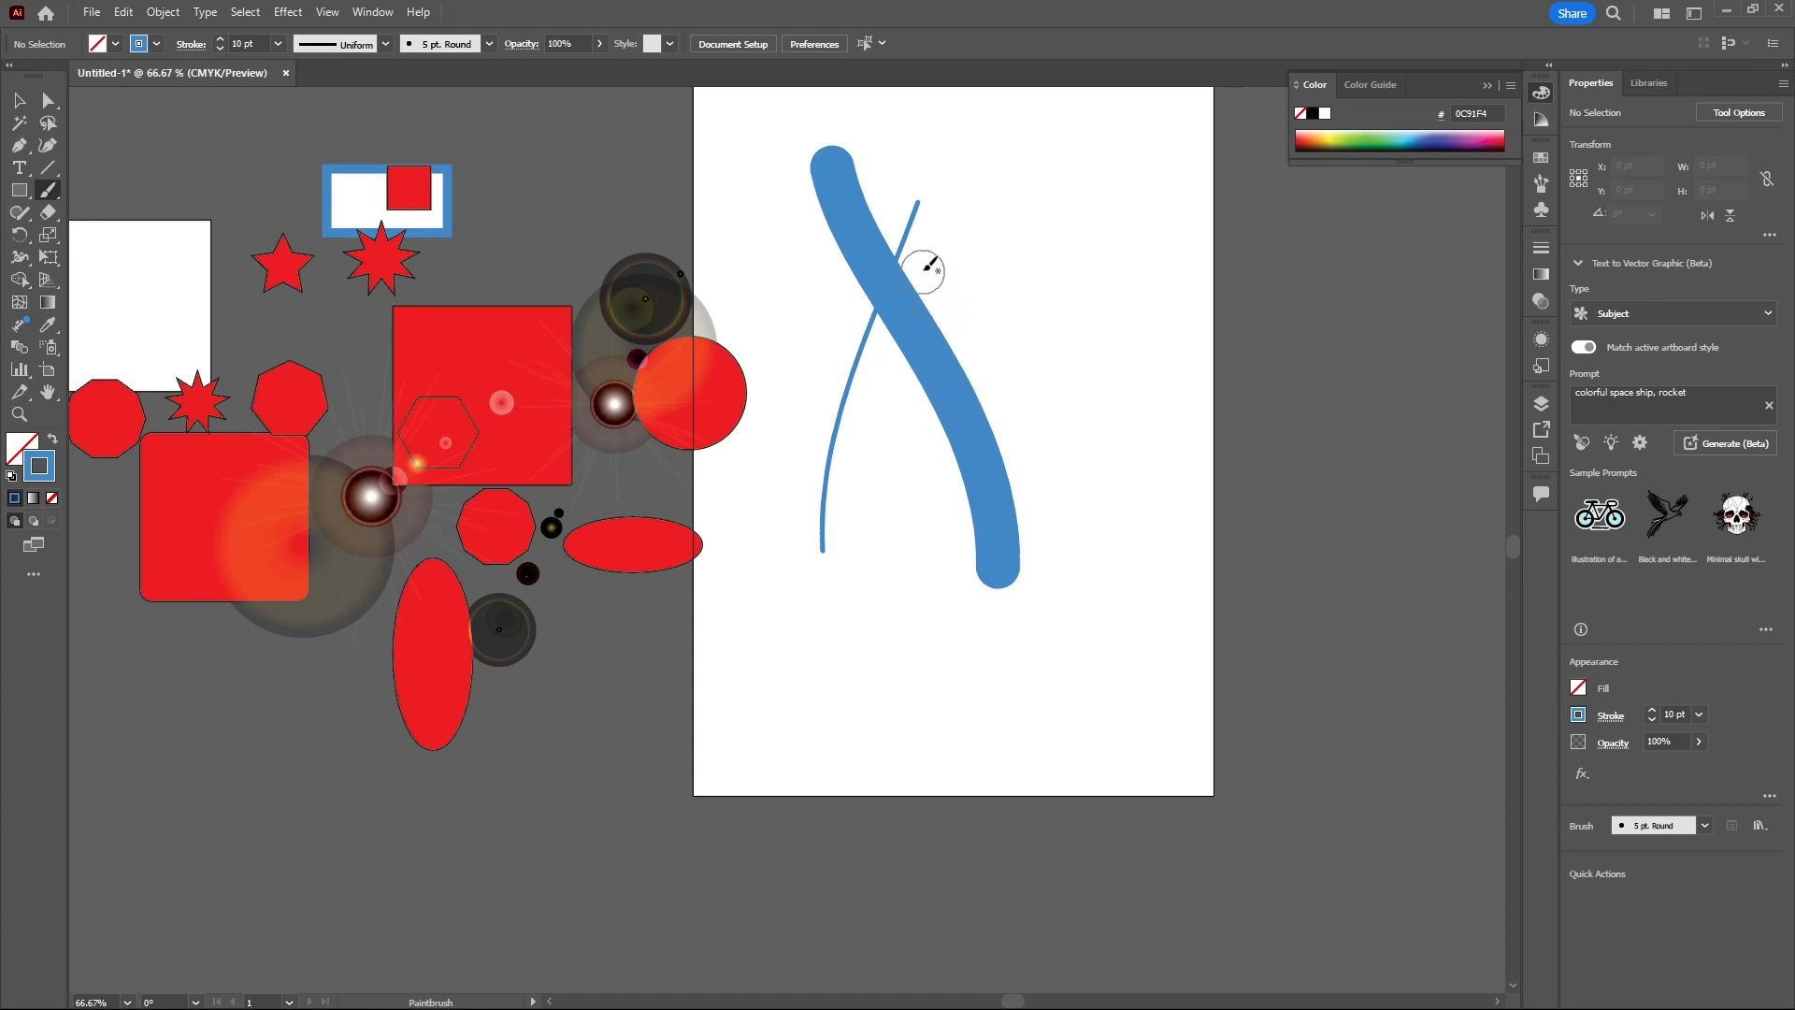
{"action": "key", "text": "ctrl+z"}
{"action": "key", "text": "ctrl+z"}
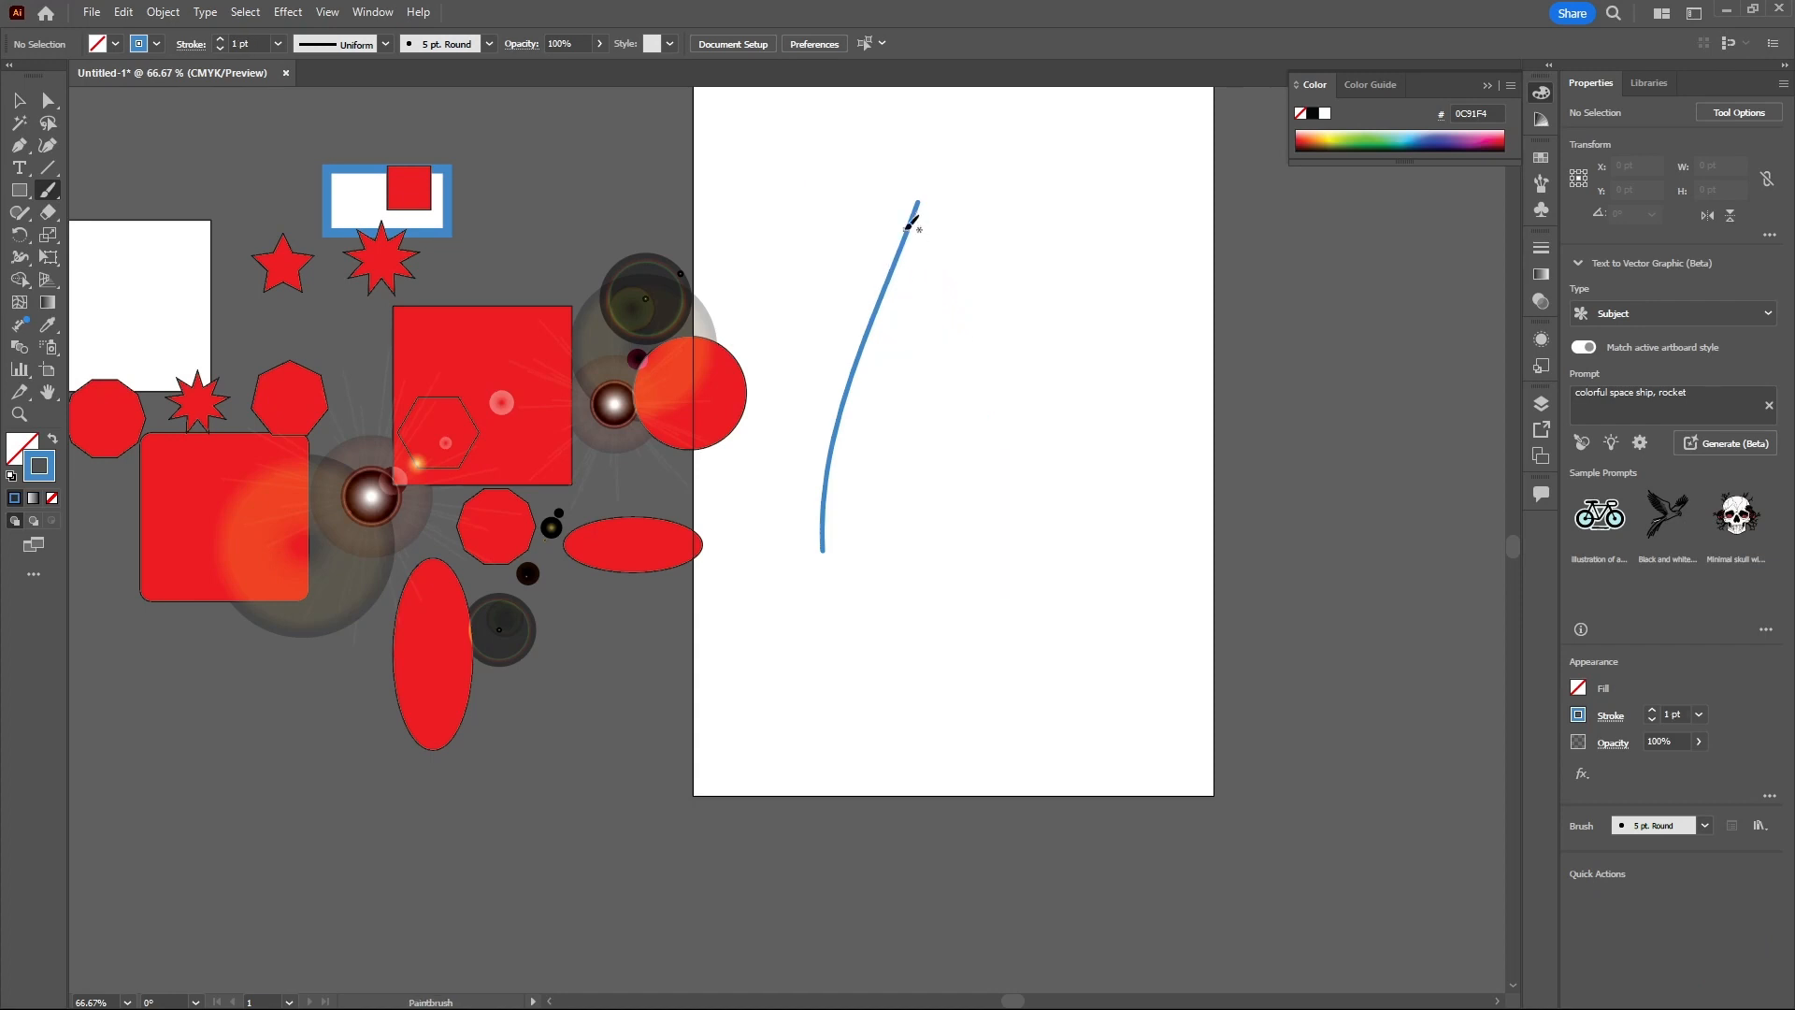
- Paint a stroke crossing the first, then draw two crossing strokes with the Blob Brush Tool beside them
{"action": "left_click_drag", "start_coordinate": [841, 189], "coordinate": [916, 478]}
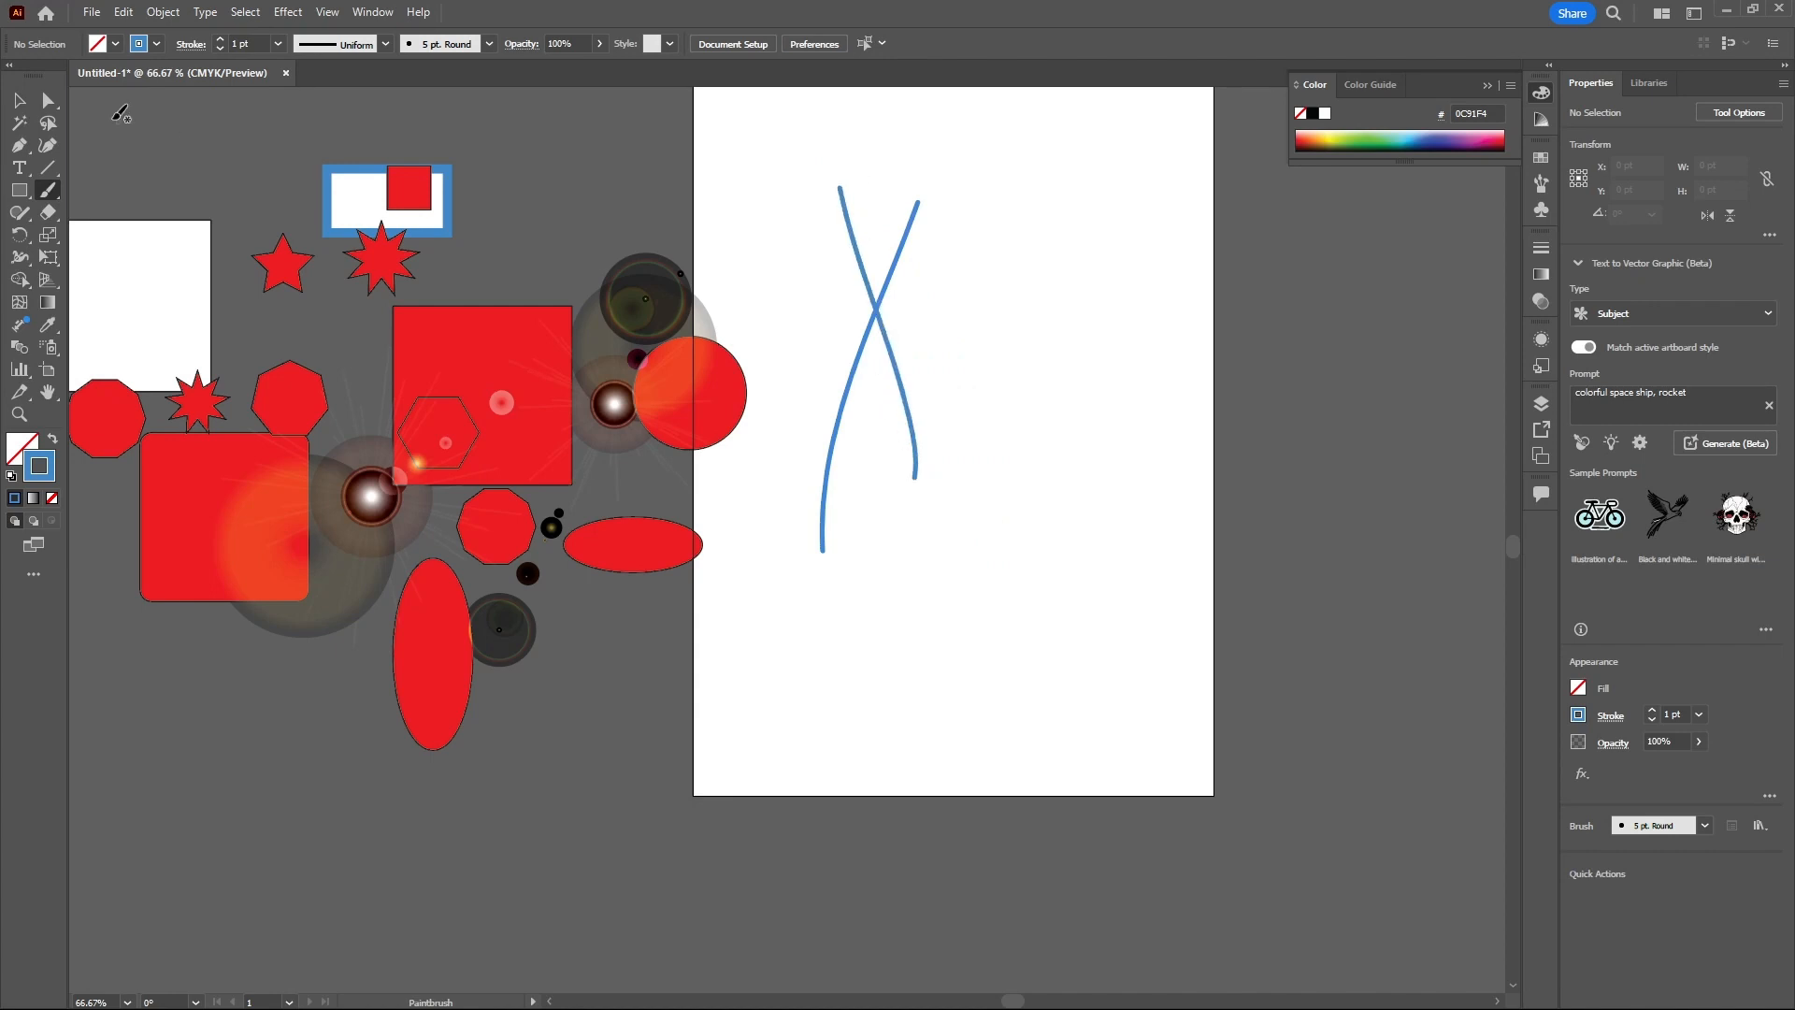
{"action": "left_click", "coordinate": [49, 196]}
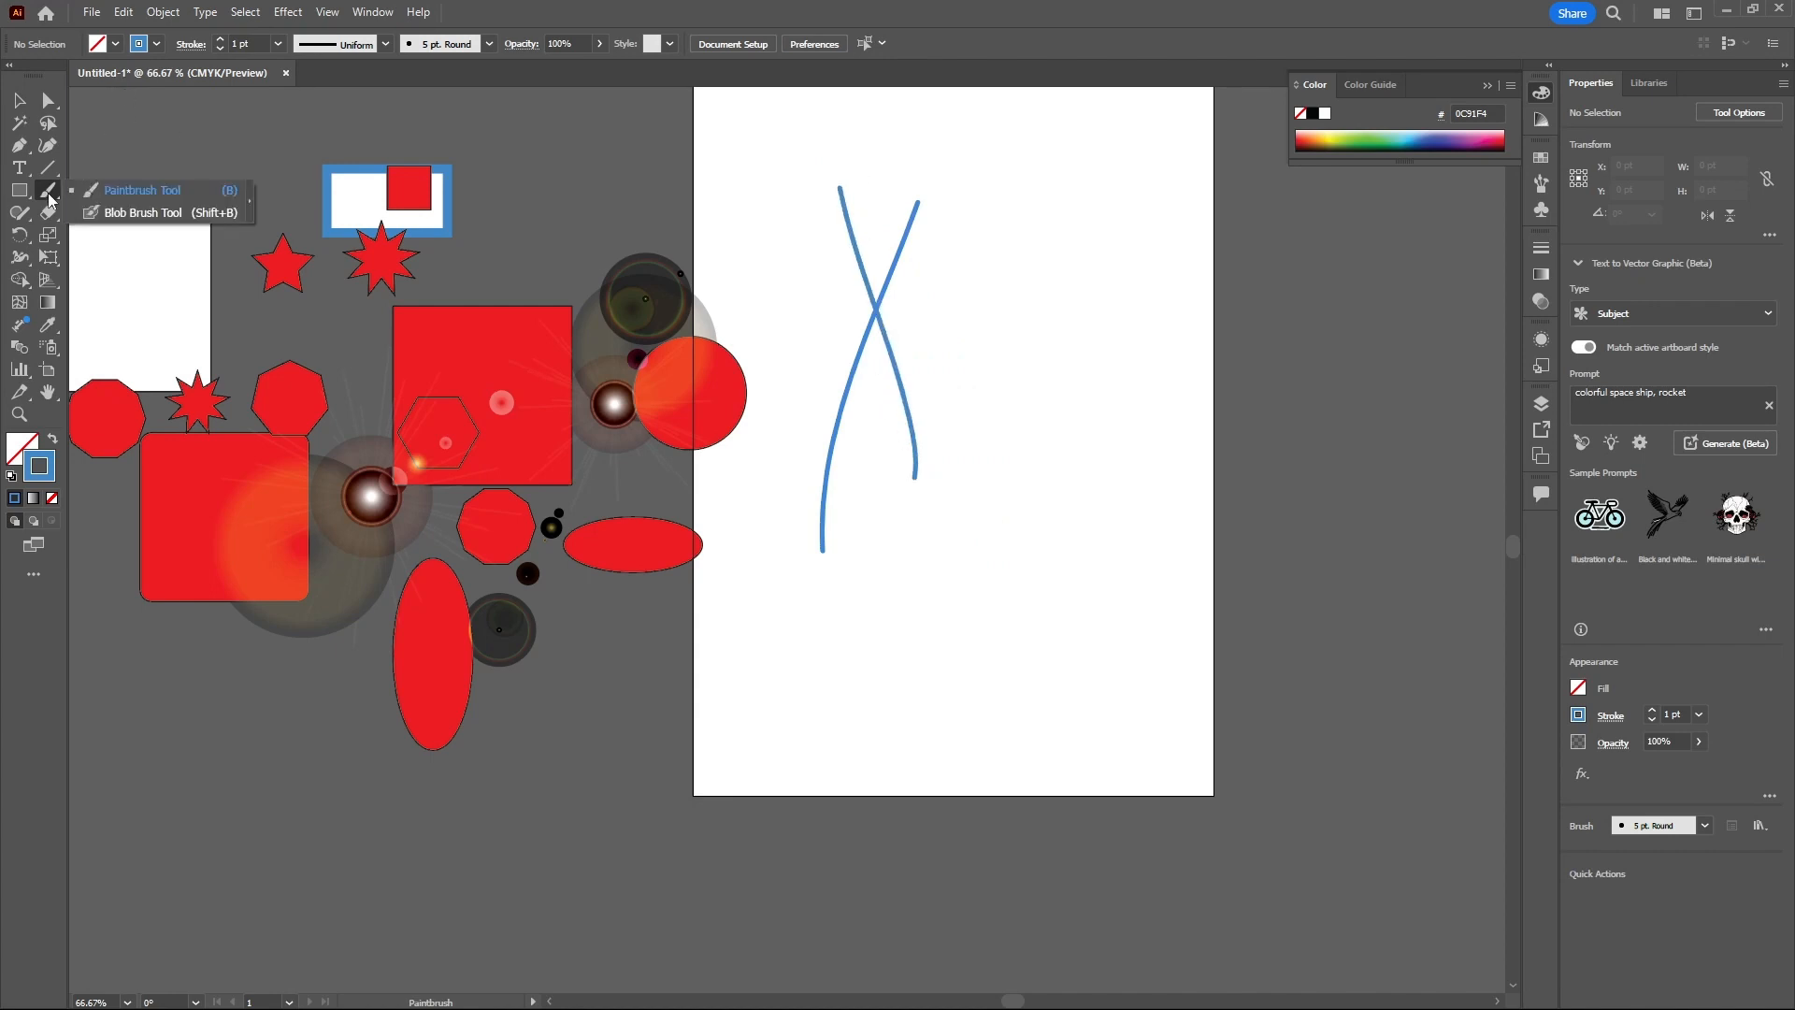
{"action": "left_click", "coordinate": [138, 214]}
{"action": "left_click_drag", "start_coordinate": [1133, 195], "coordinate": [1044, 556]}
{"action": "left_click_drag", "start_coordinate": [1068, 209], "coordinate": [1192, 600]}
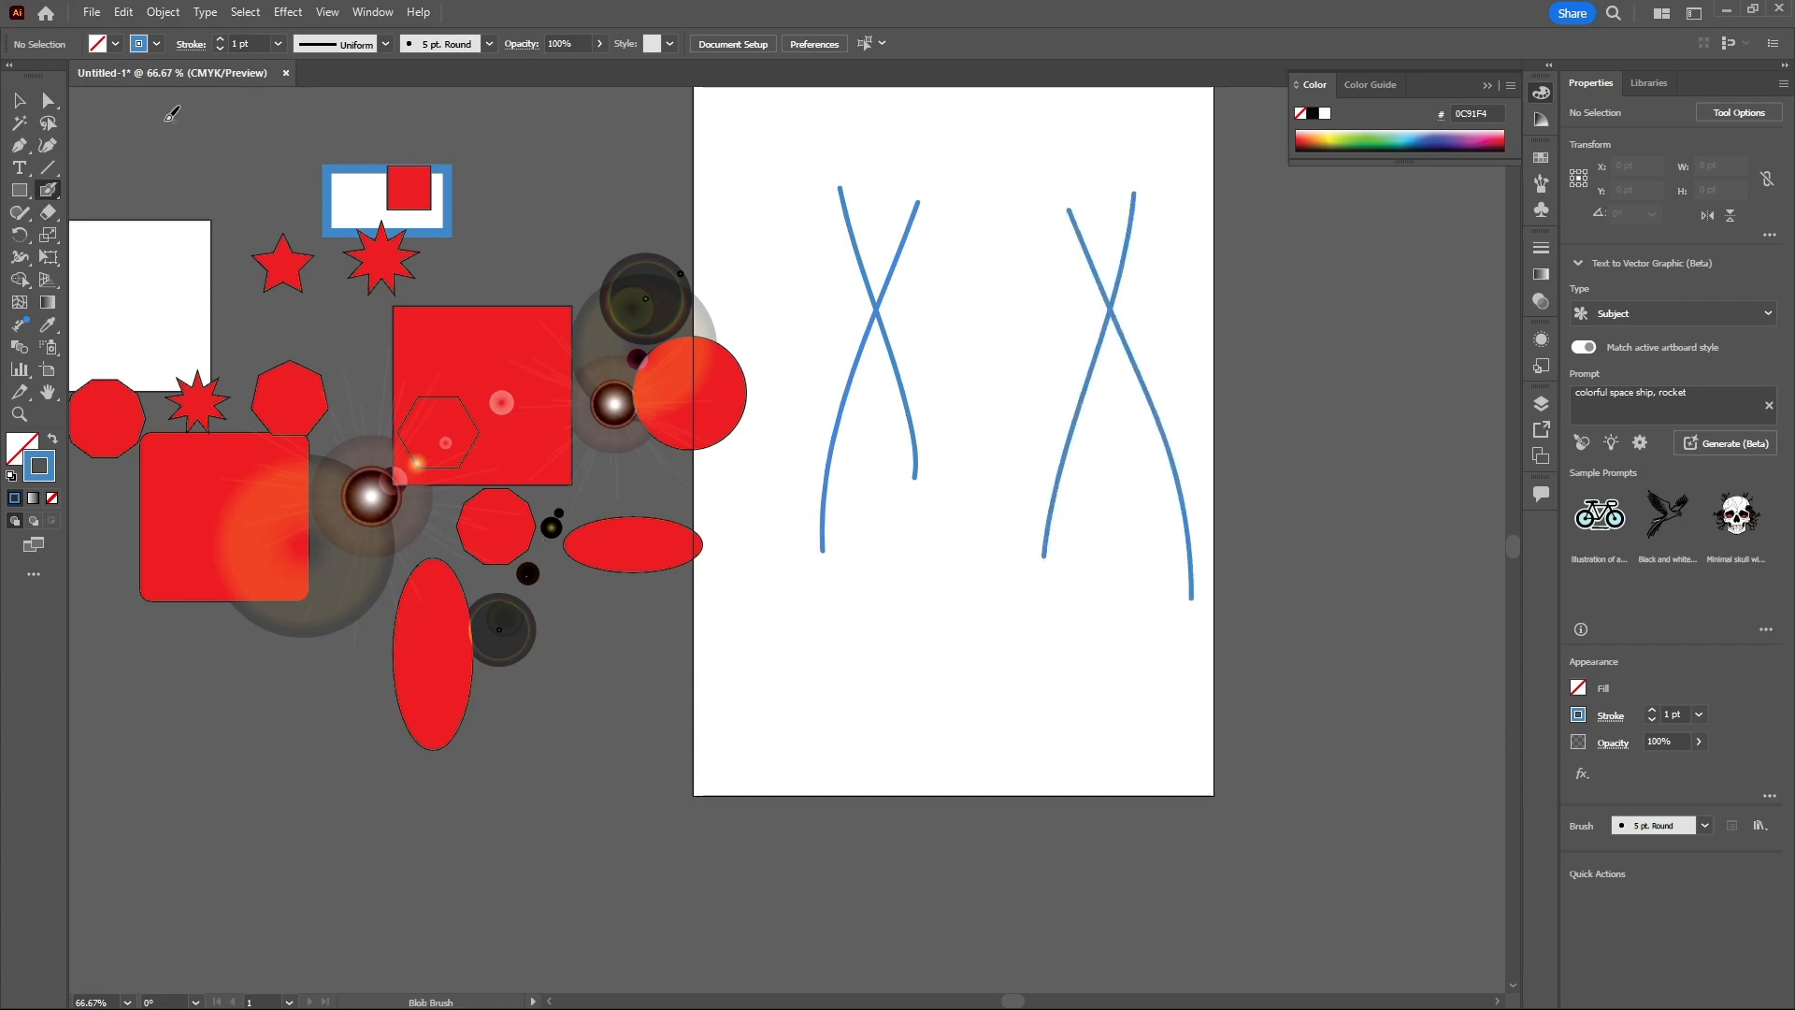
- Zoom in and move the crossing paintbrush stroke slightly downward with the Selection Tool
{"action": "key", "text": "v"}
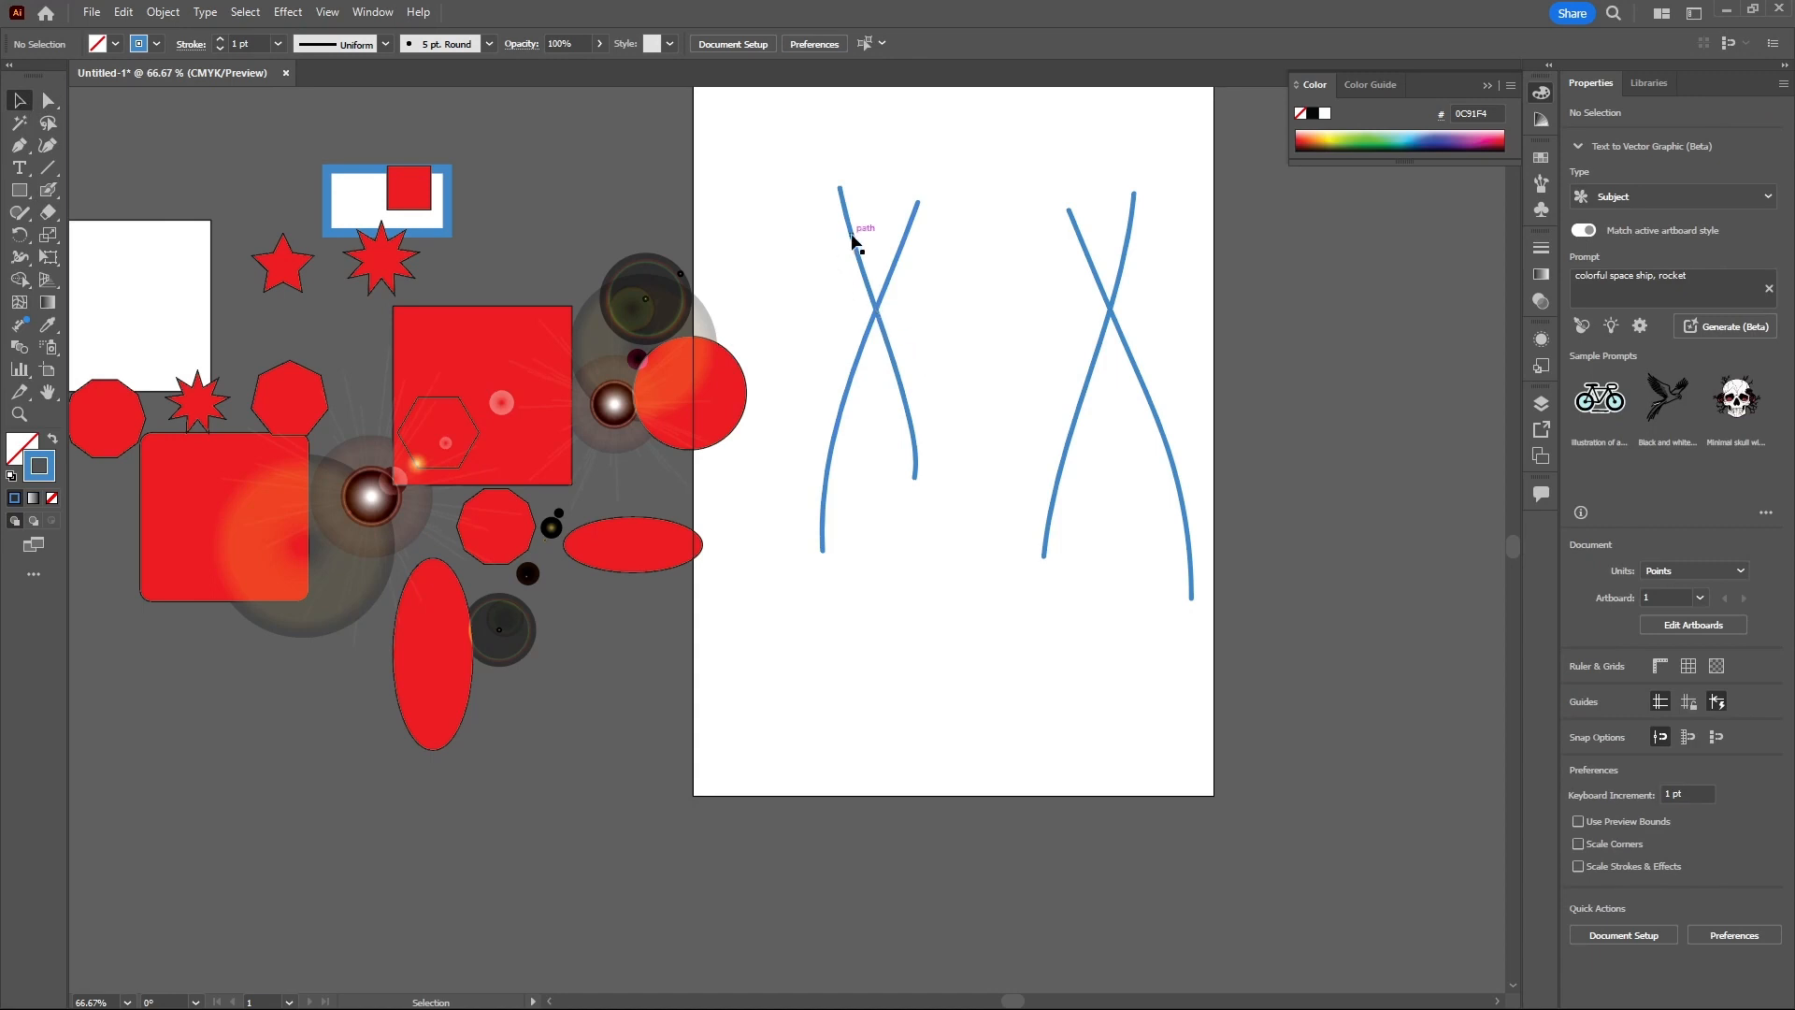
{"action": "scroll", "coordinate": [889, 289], "scroll_direction": "left", "scroll_amount": 2}
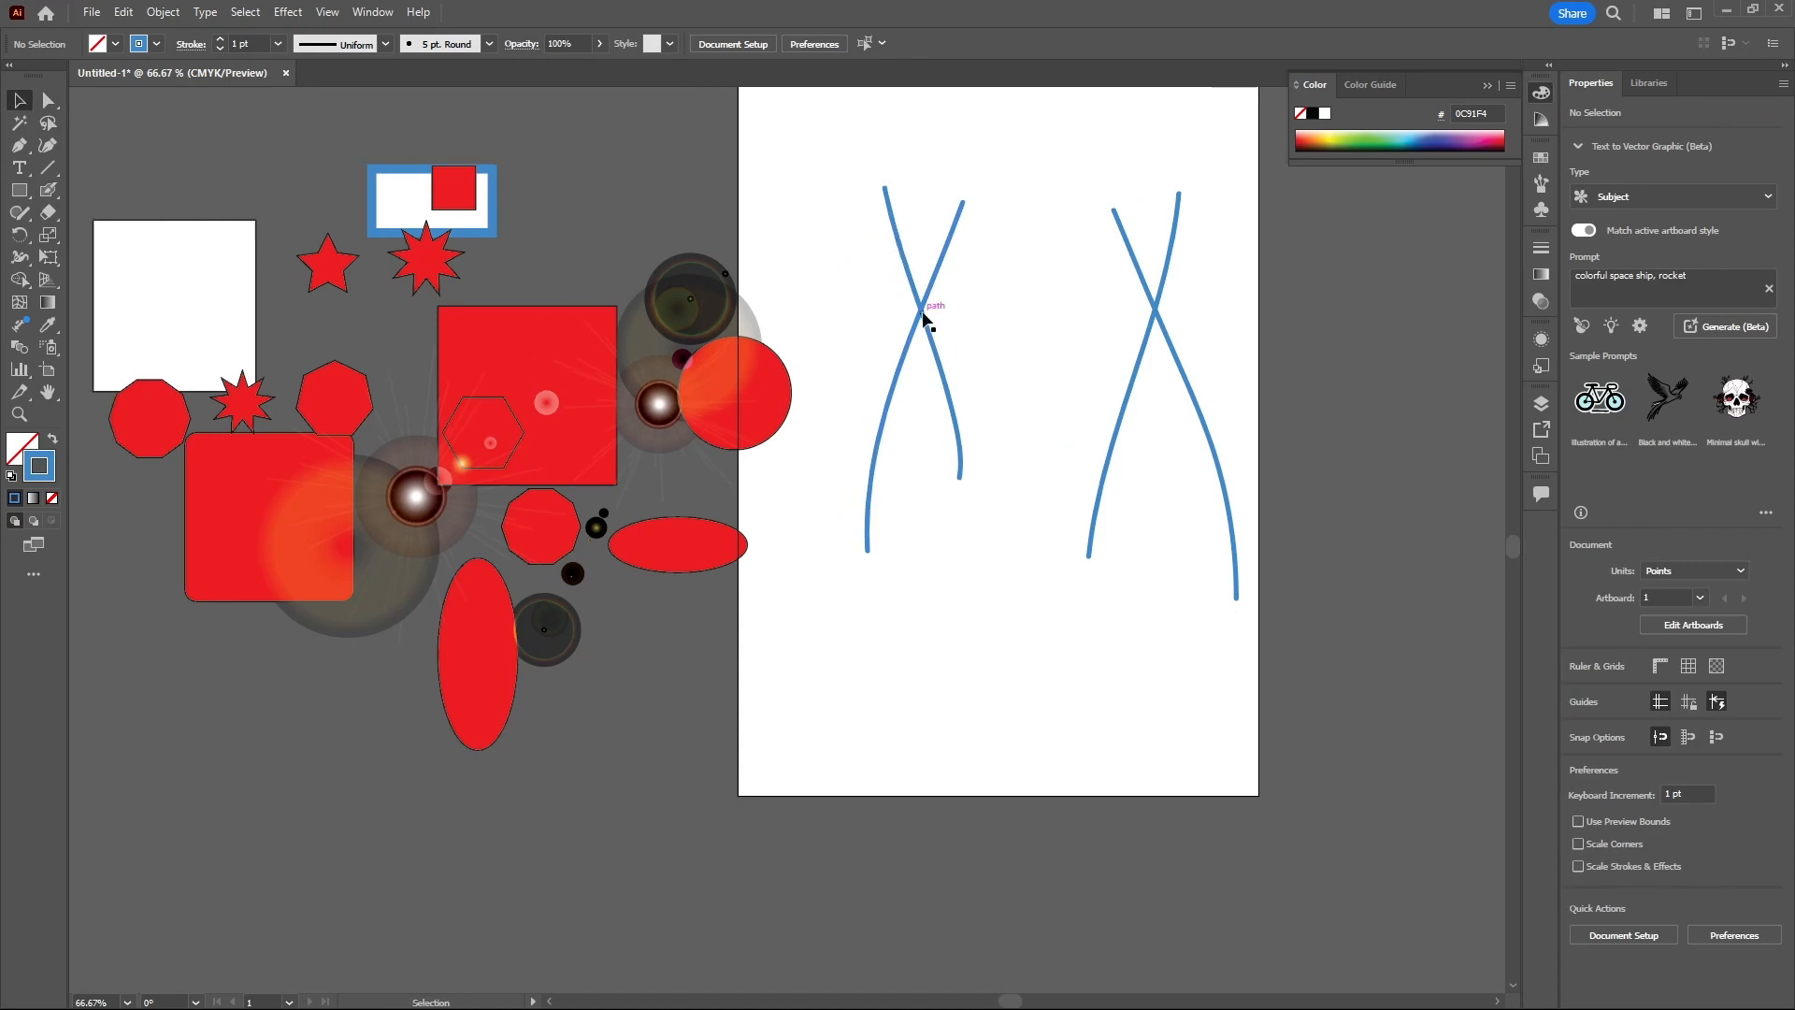
{"action": "scroll", "coordinate": [944, 339], "scroll_direction": "up", "scroll_amount": 6}
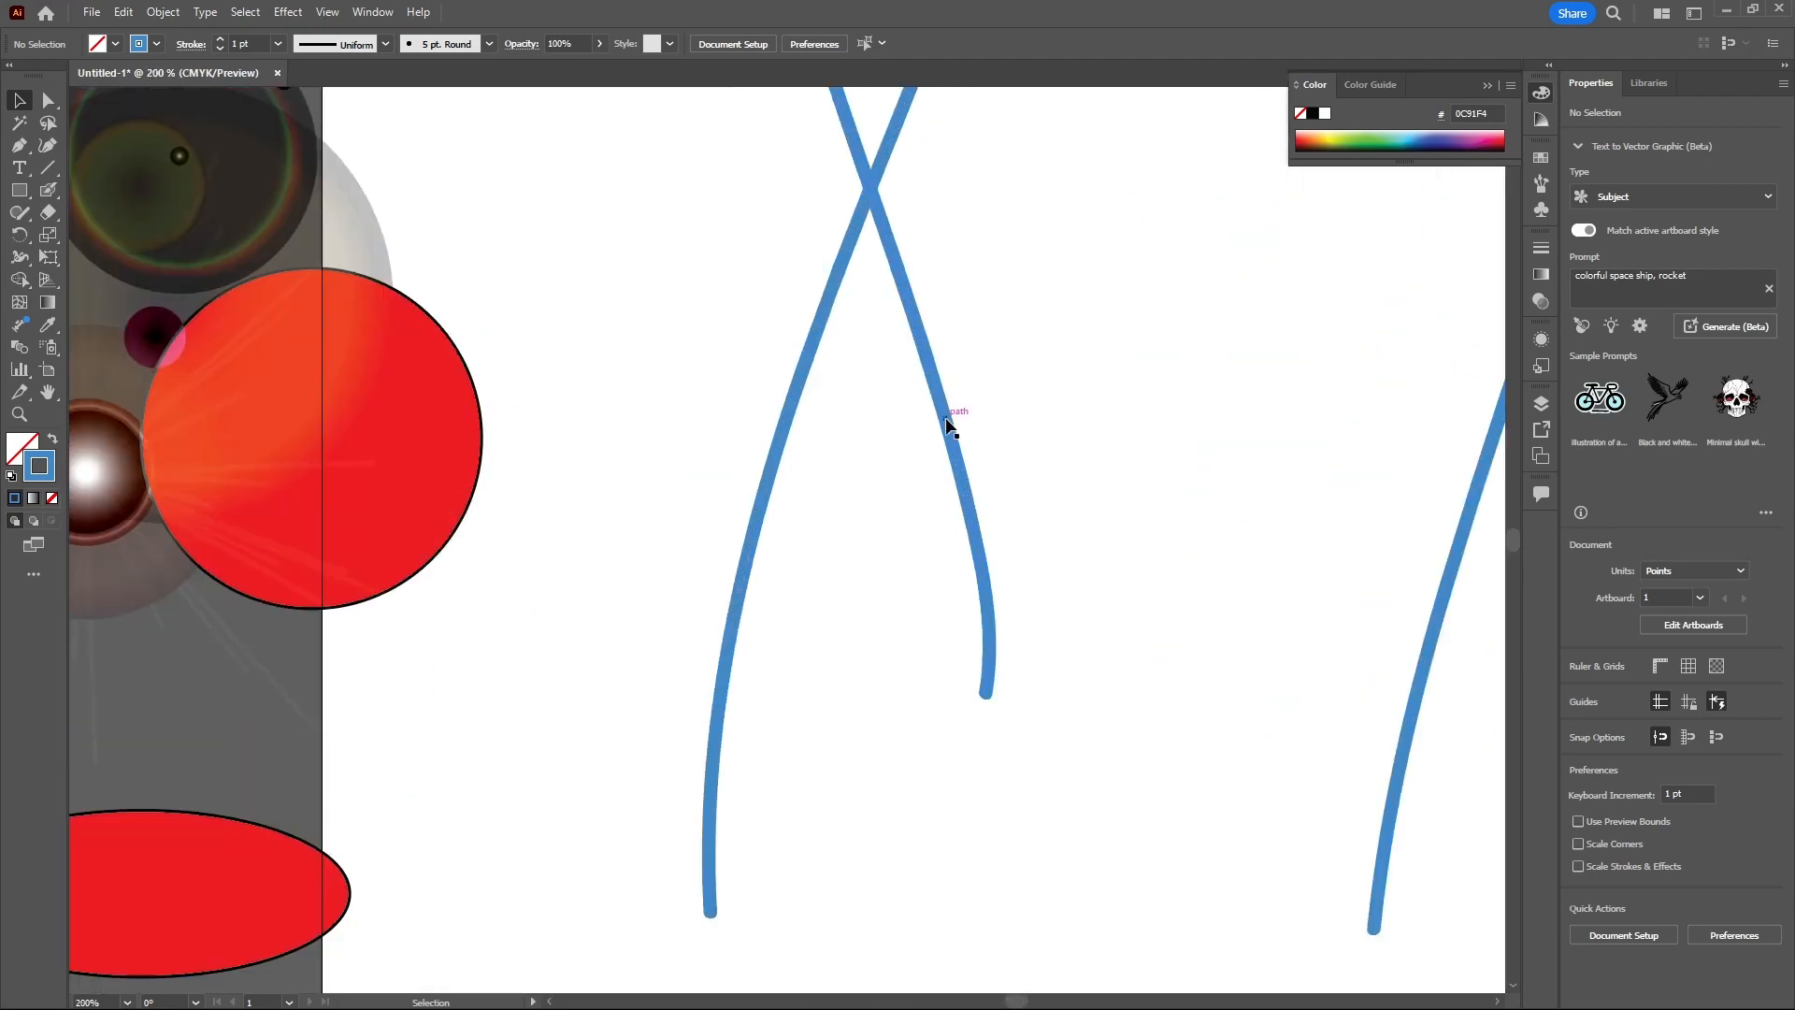
{"action": "left_click", "coordinate": [56, 106]}
{"action": "left_click", "coordinate": [109, 107]}
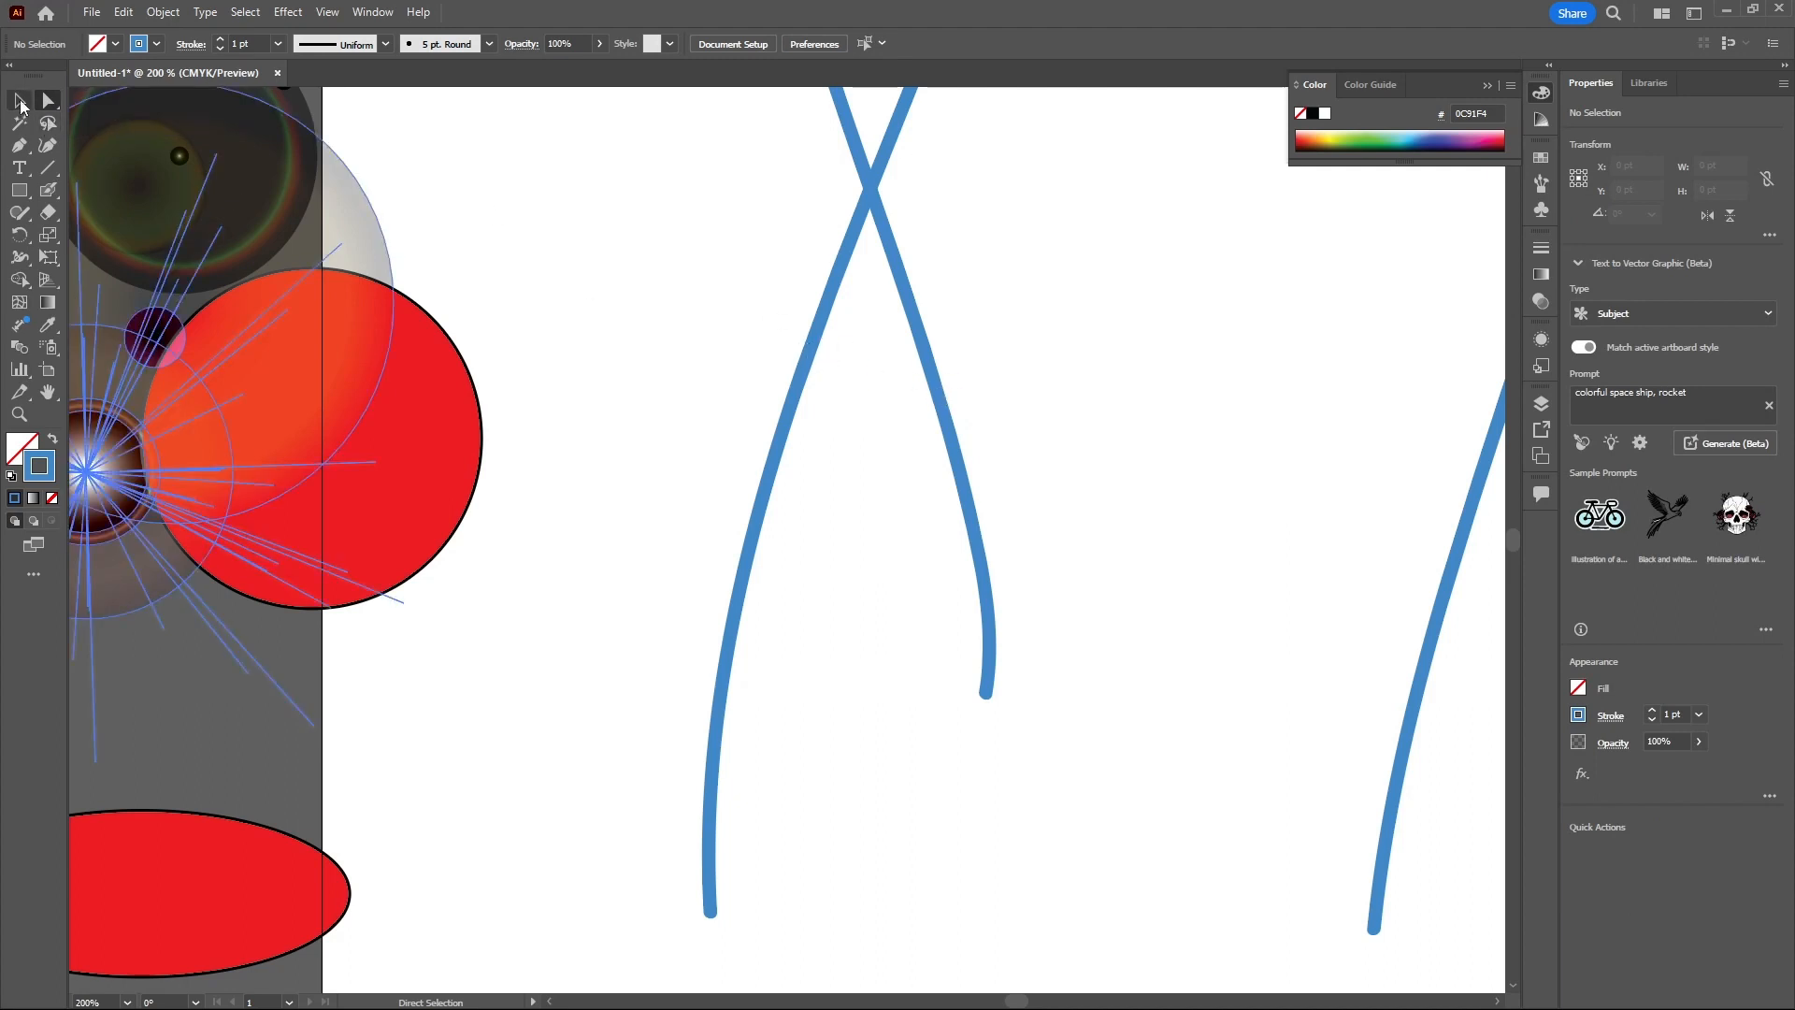
{"action": "left_click", "coordinate": [20, 101]}
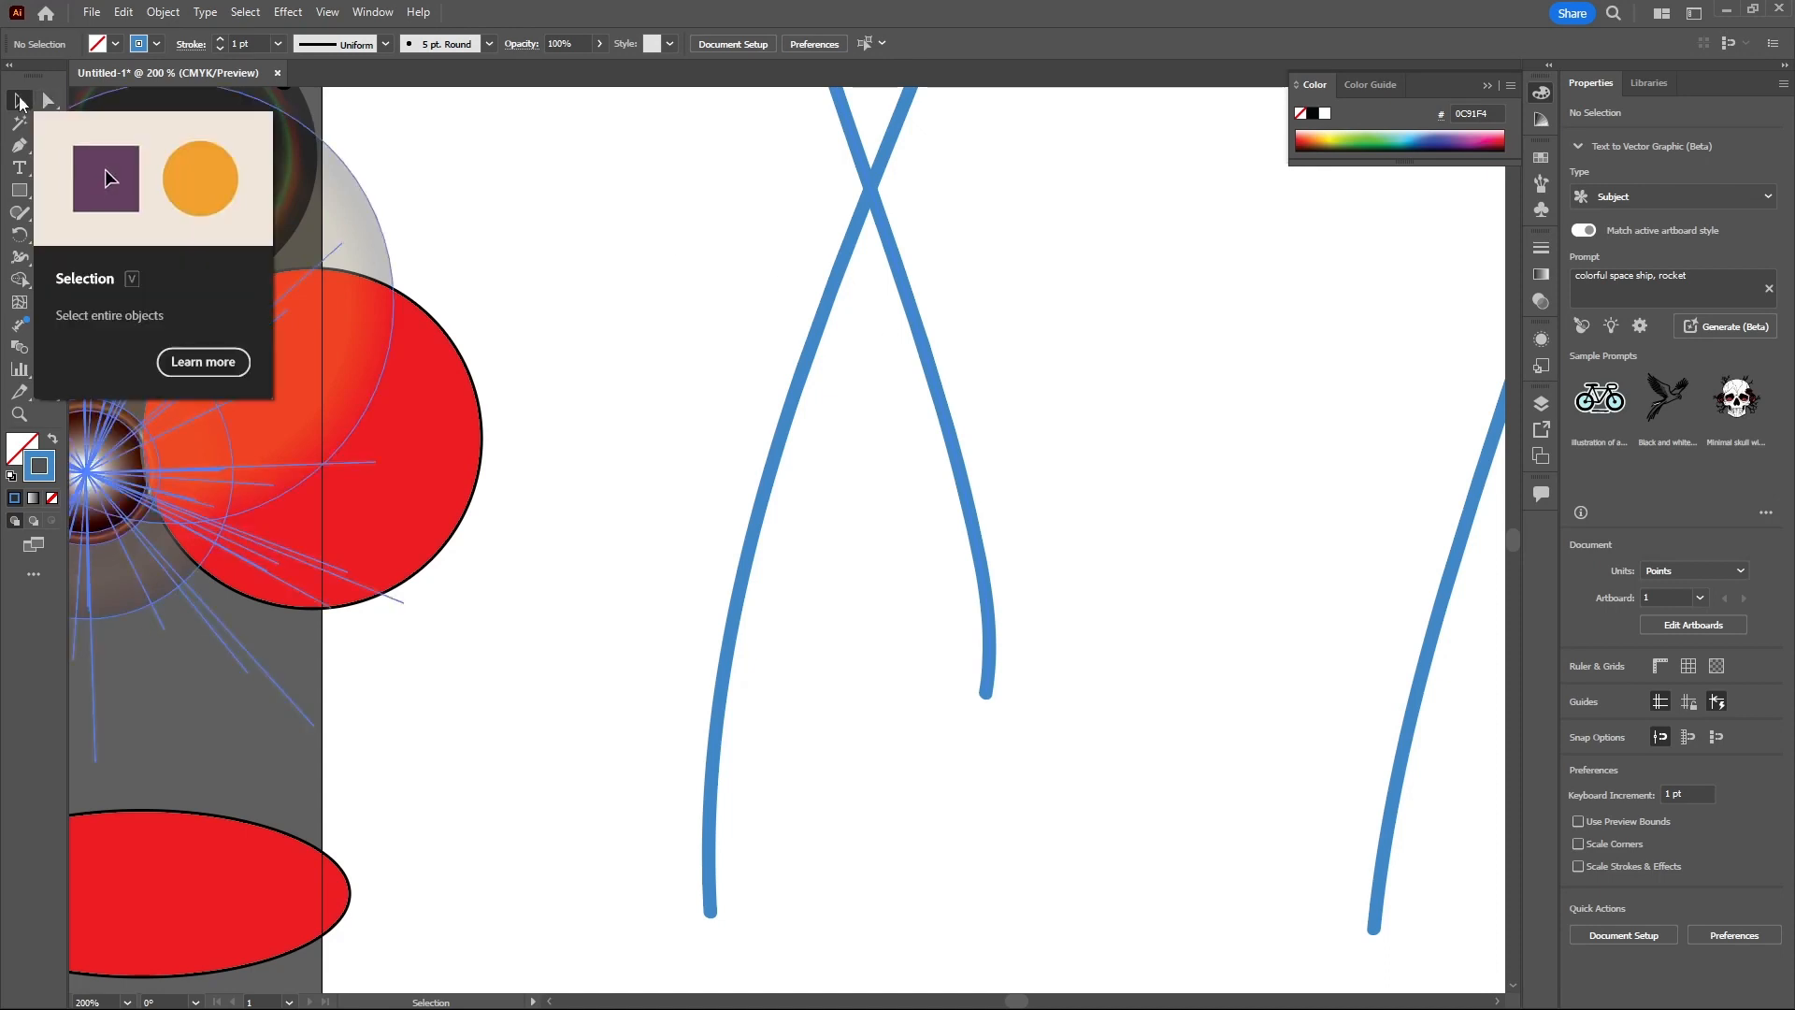
{"action": "left_click", "coordinate": [927, 373]}
{"action": "mouse_move", "coordinate": [931, 373]}
{"action": "left_mouse_down"}
{"action": "mouse_move", "coordinate": [1138, 549]}
{"action": "mouse_move", "coordinate": [1122, 673]}
{"action": "mouse_move", "coordinate": [900, 458]}
{"action": "mouse_move", "coordinate": [1075, 630]}
{"action": "mouse_move", "coordinate": [899, 523]}
{"action": "mouse_move", "coordinate": [1088, 676]}
{"action": "mouse_move", "coordinate": [1103, 665]}
{"action": "mouse_move", "coordinate": [894, 484]}
{"action": "left_mouse_up"}
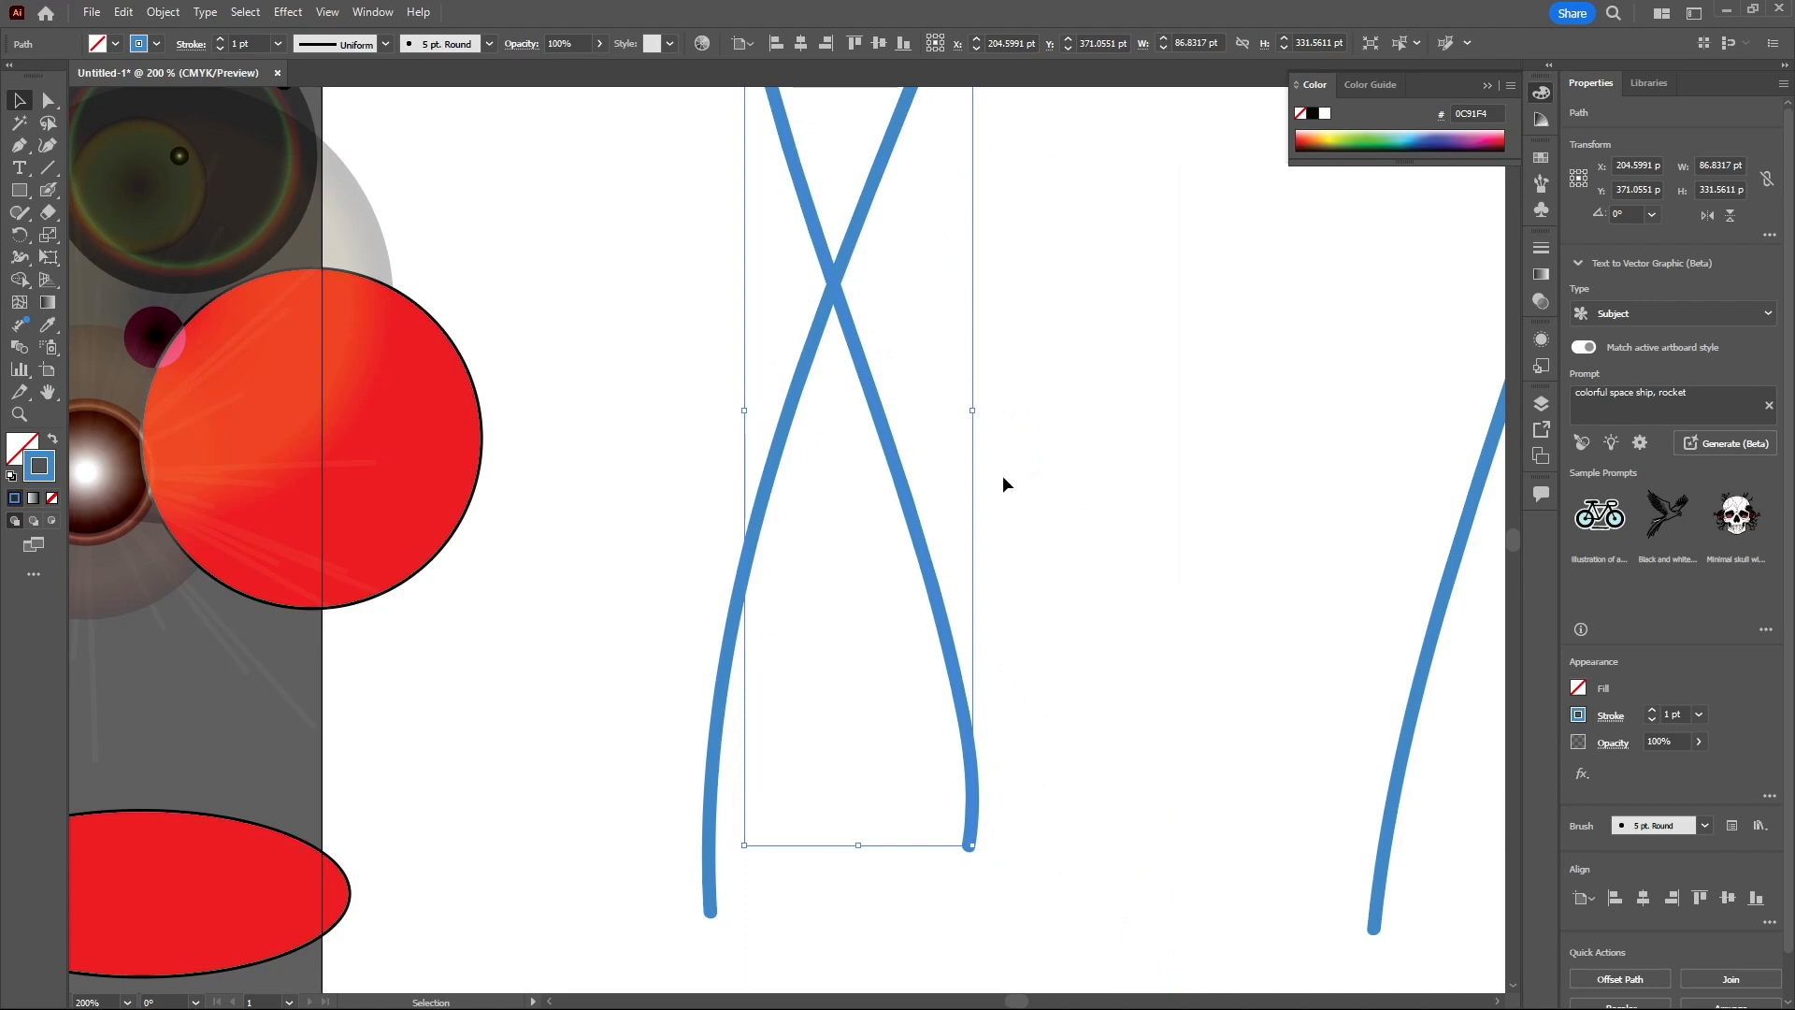
- Examine the stroke's anchor points and handles with the Direct Selection Tool, then select the stroke path
{"action": "left_click", "coordinate": [49, 101]}
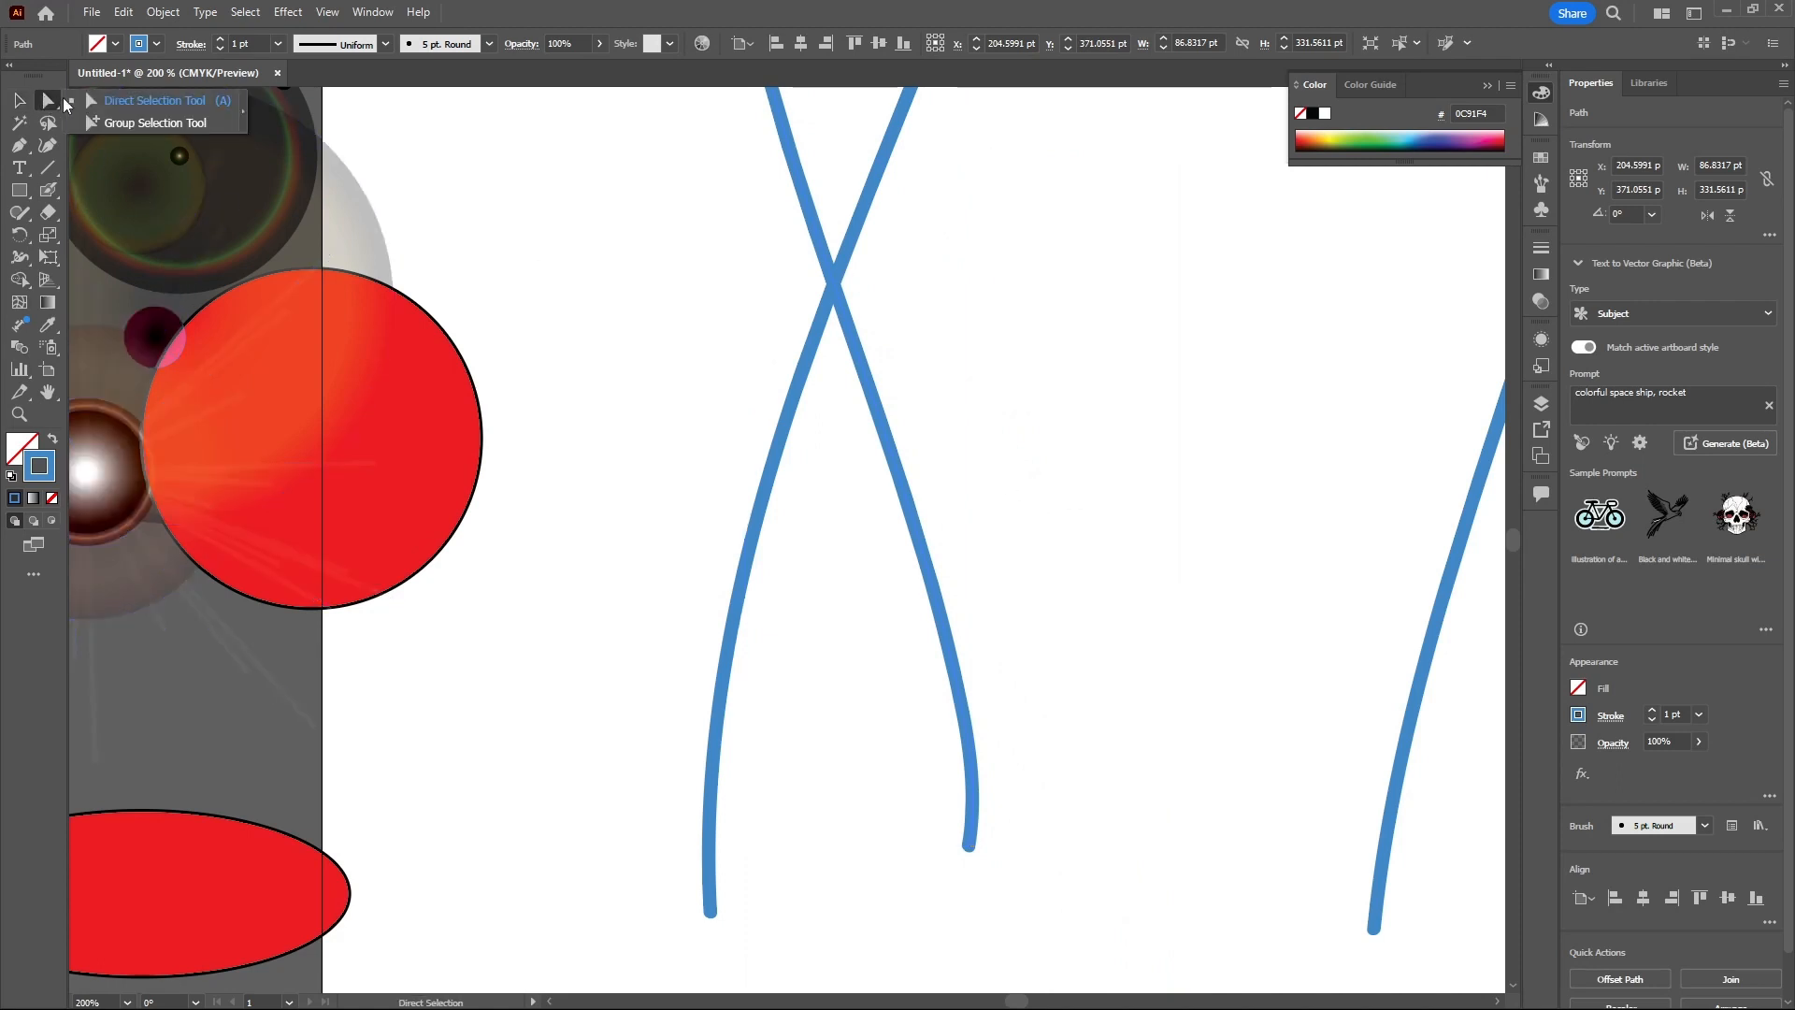
{"action": "left_click", "coordinate": [96, 101]}
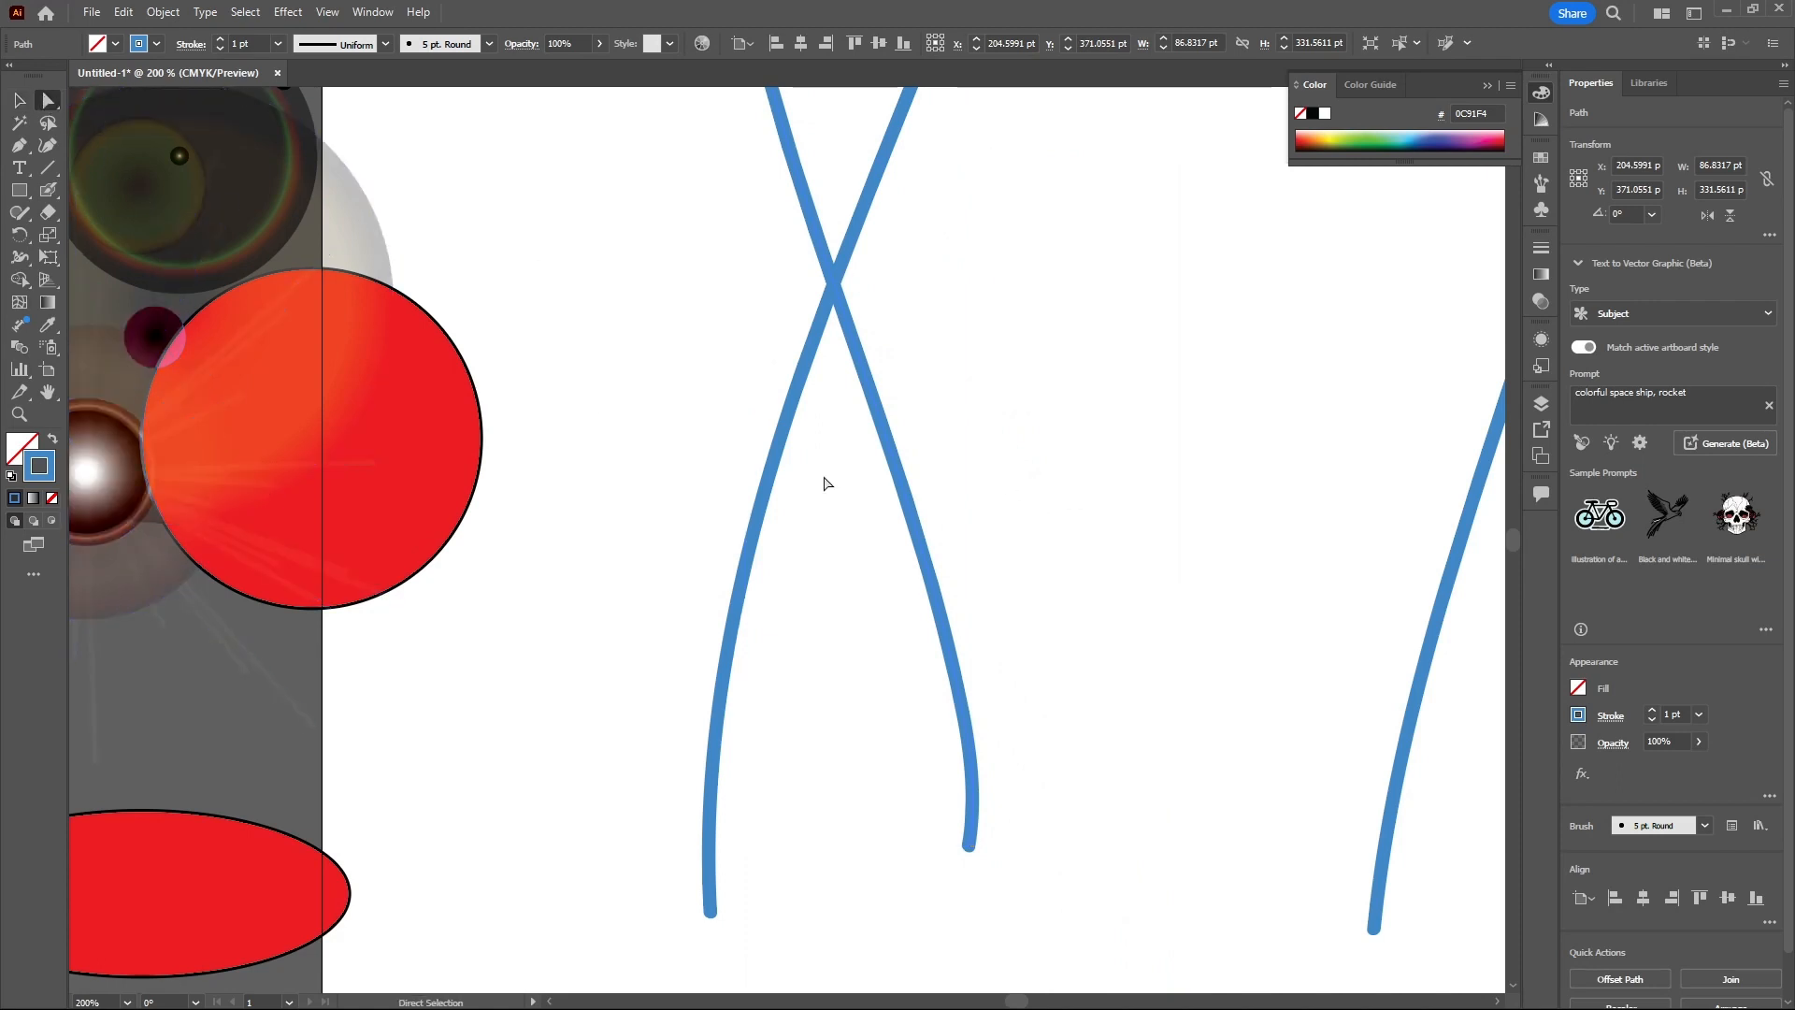
{"action": "left_click", "coordinate": [921, 544]}
{"action": "left_click_drag", "start_coordinate": [962, 860], "coordinate": [1001, 729]}
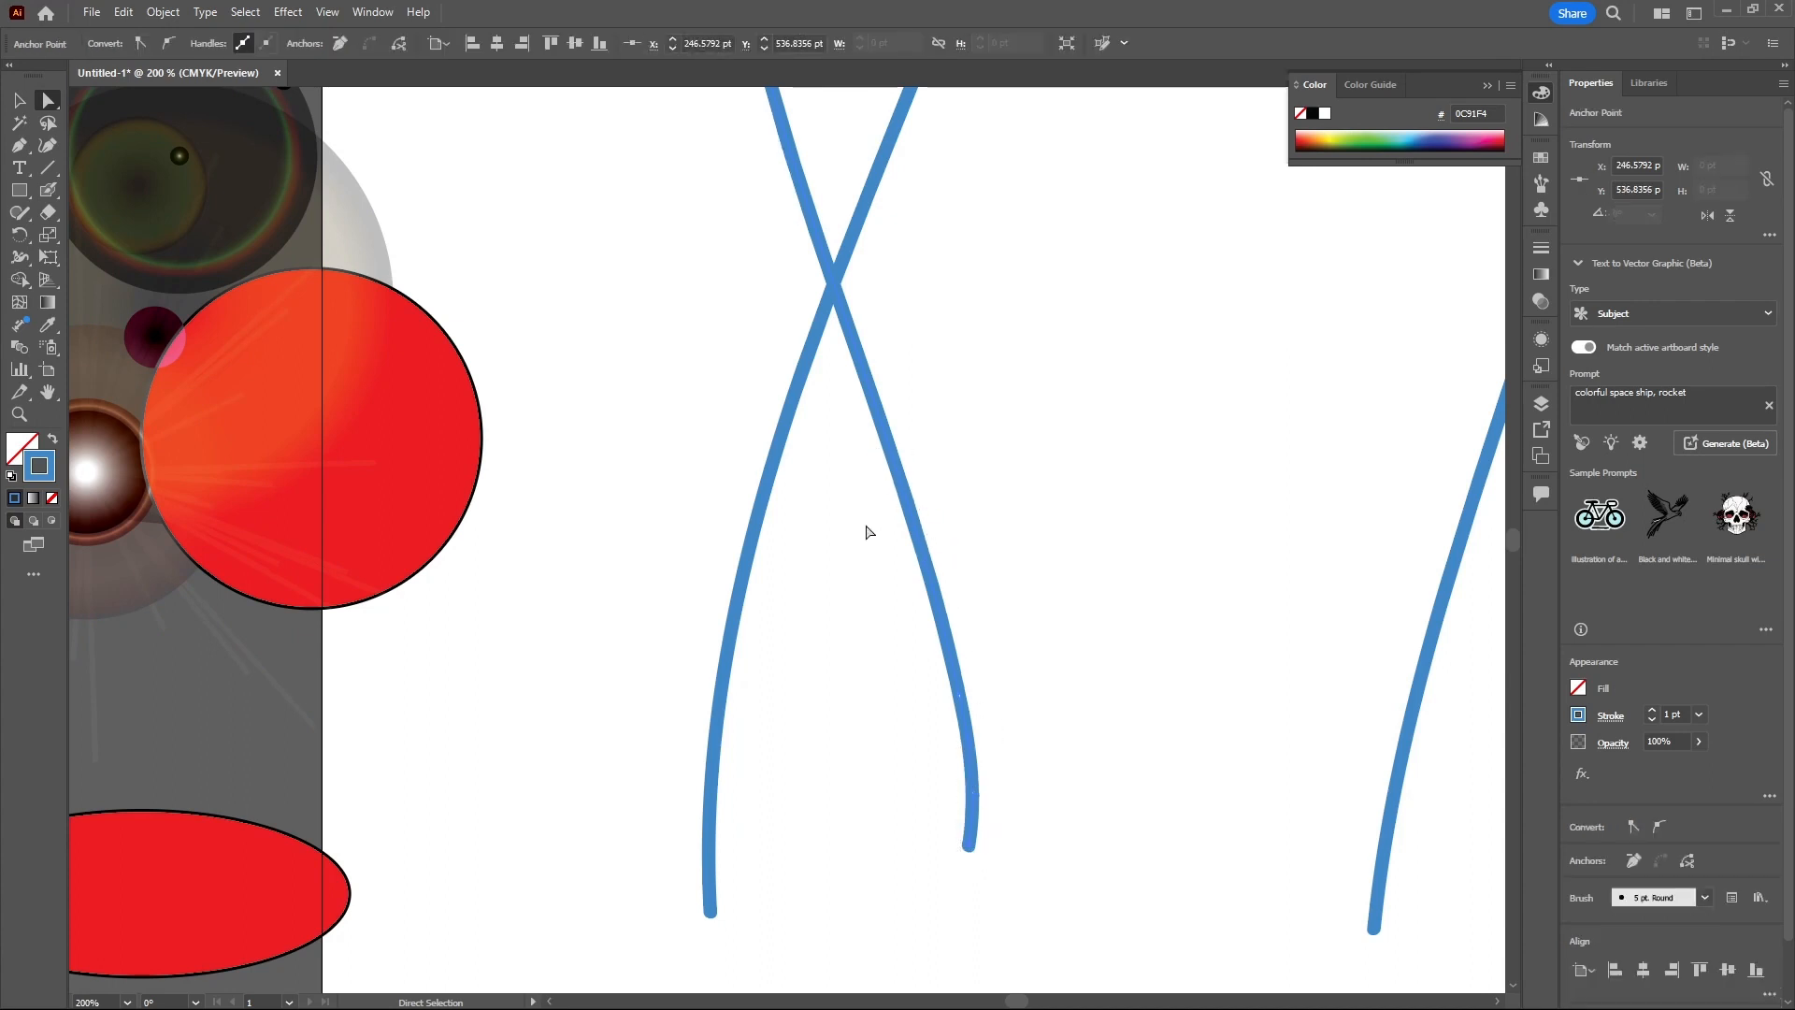
{"action": "scroll", "coordinate": [946, 631], "scroll_direction": "up", "scroll_amount": 3}
{"action": "left_click", "coordinate": [925, 610]}
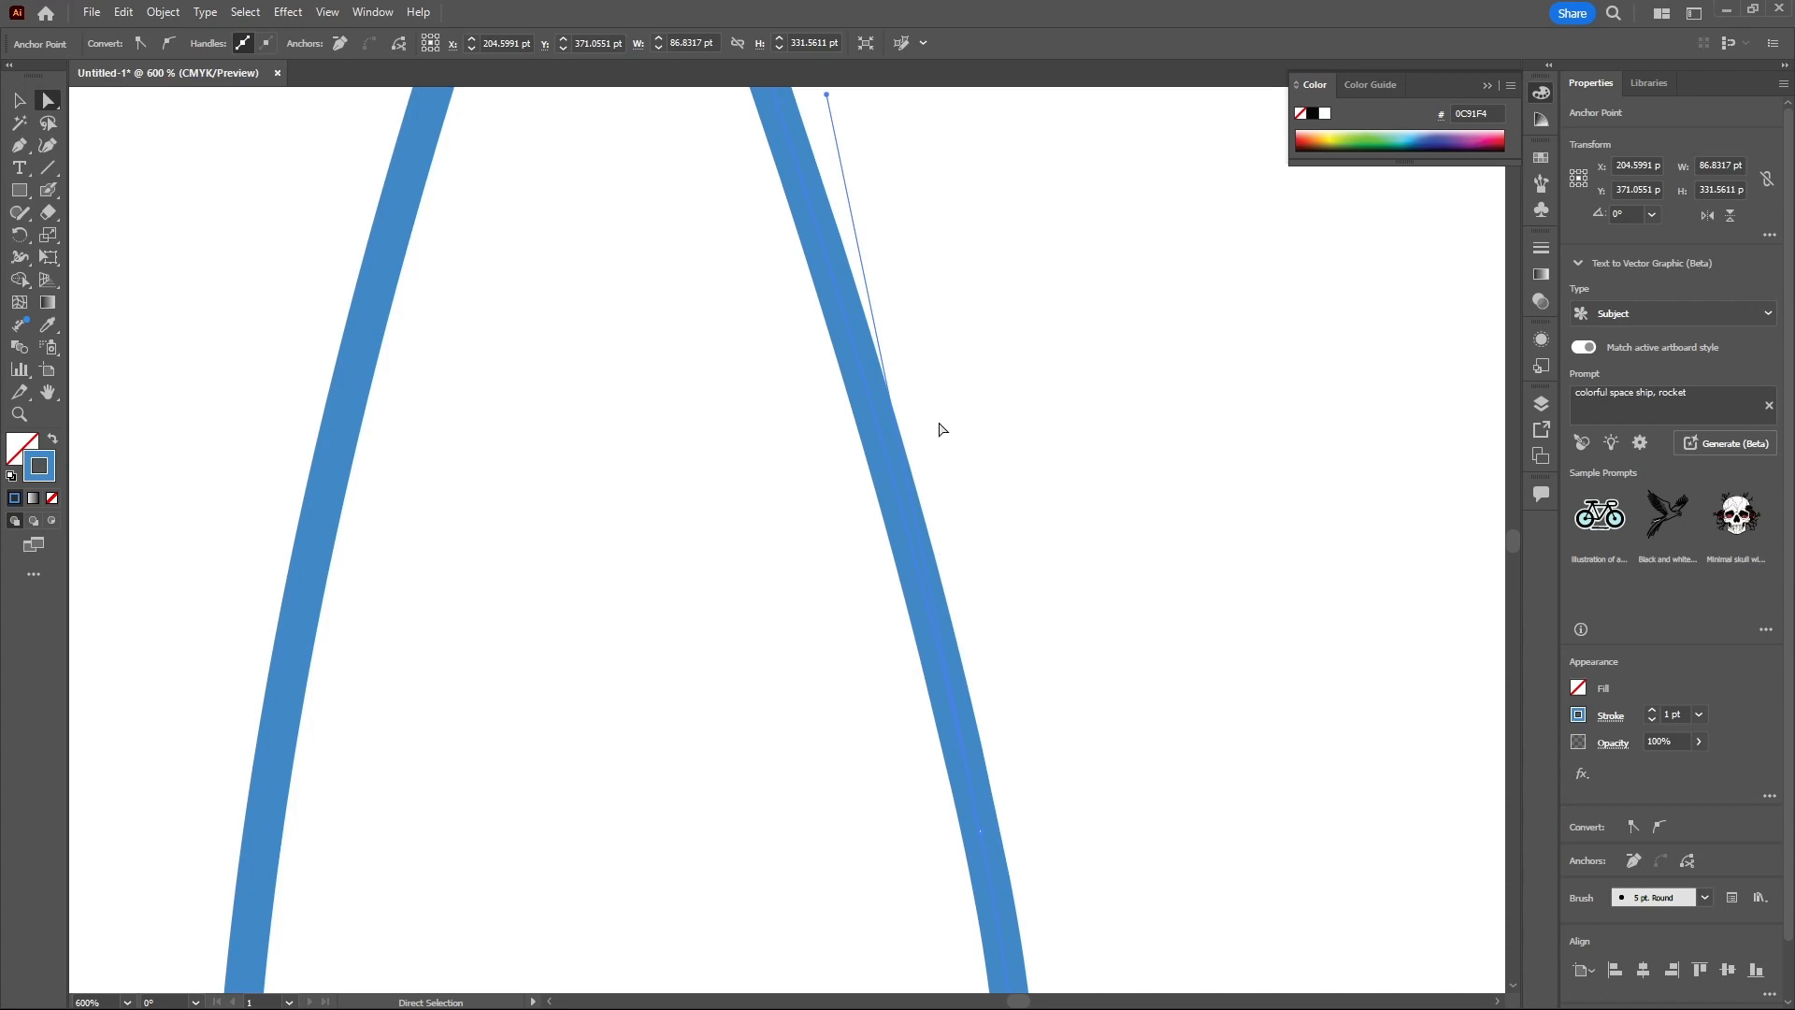
{"action": "key", "text": "v"}
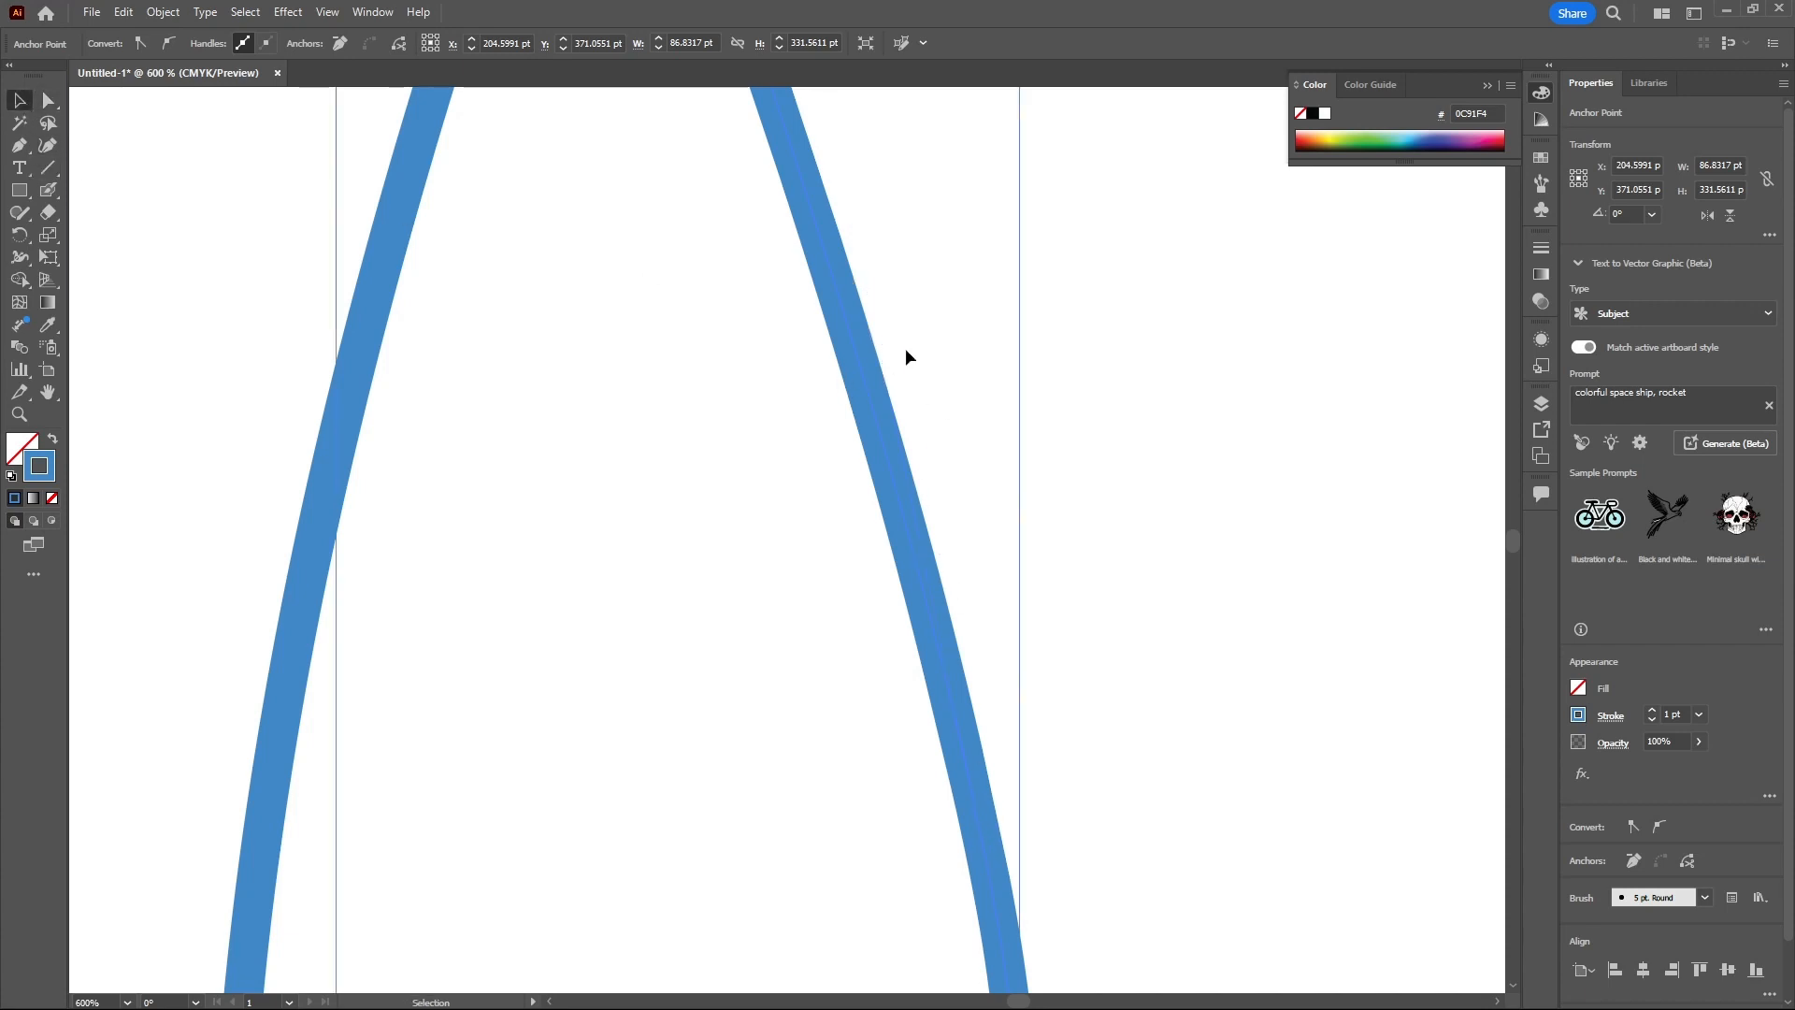
{"action": "scroll", "coordinate": [912, 355], "scroll_direction": "down", "scroll_amount": 4}
{"action": "scroll", "coordinate": [916, 355], "scroll_direction": "up", "scroll_amount": 2}
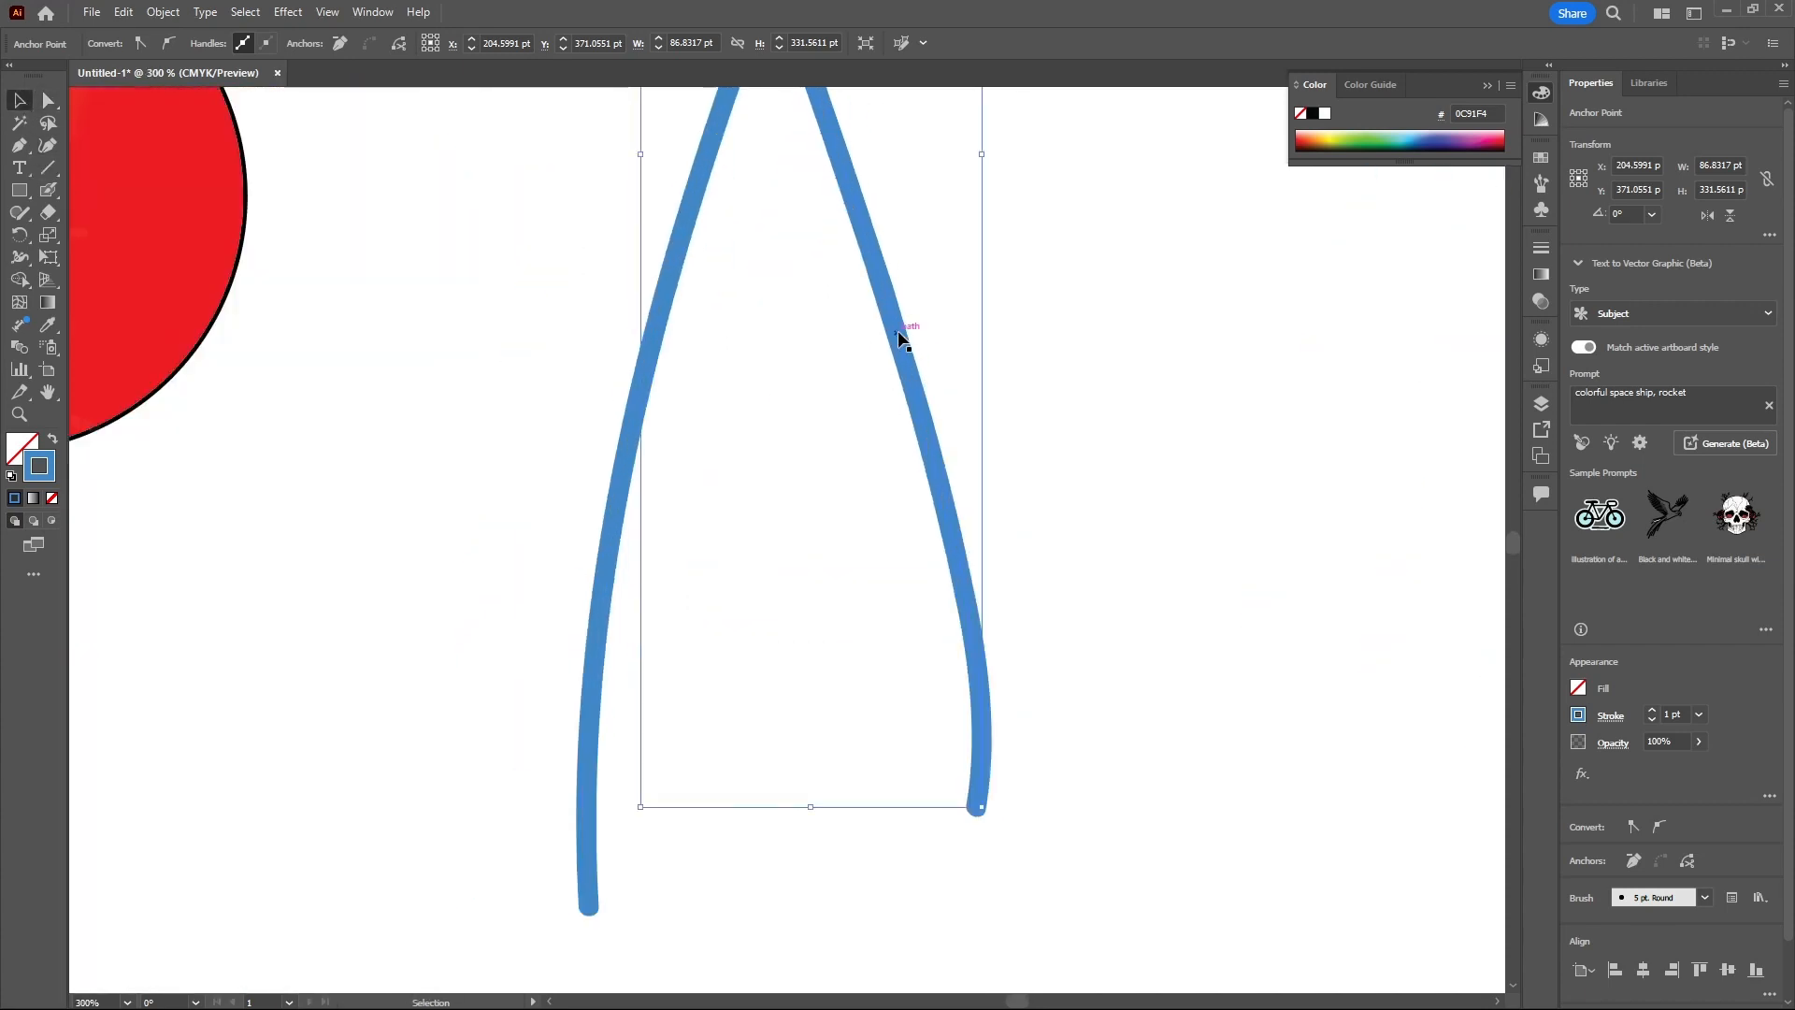
{"action": "left_click_drag", "start_coordinate": [577, 299], "coordinate": [1033, 596]}
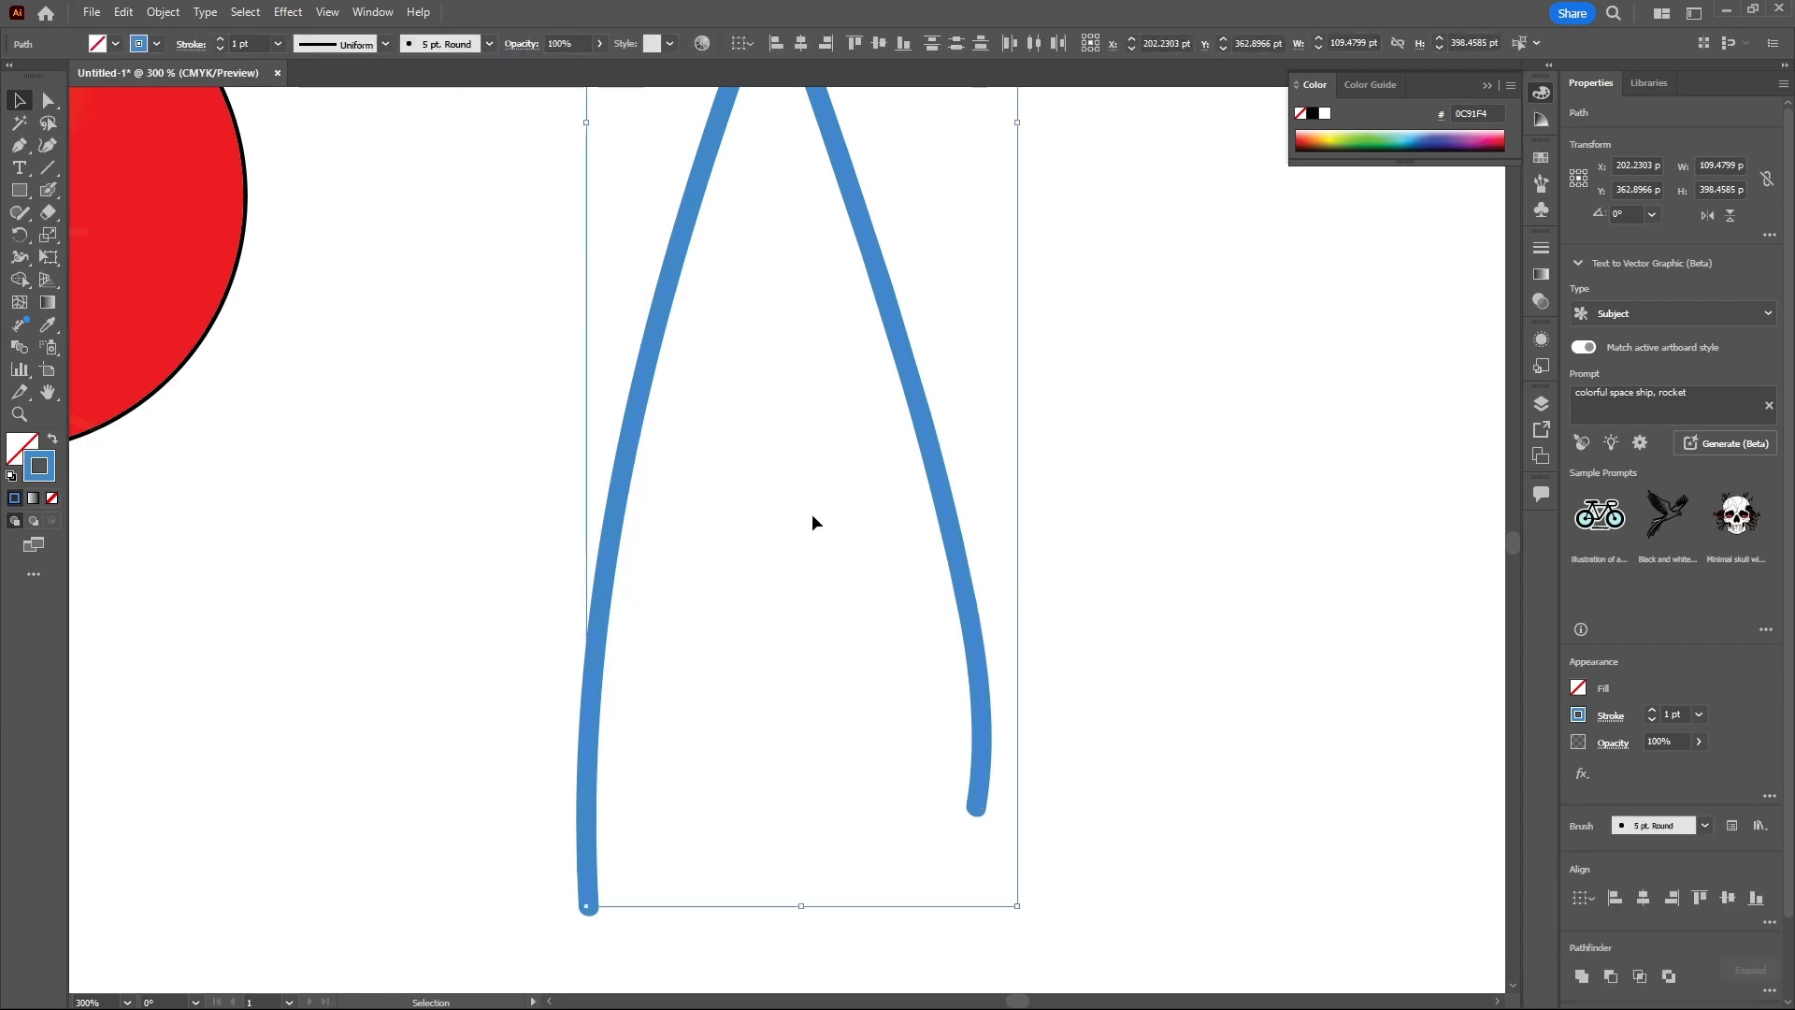
- Recolour the selected paintbrush stroke yellow and deselect it
{"action": "left_click", "coordinate": [1323, 133]}
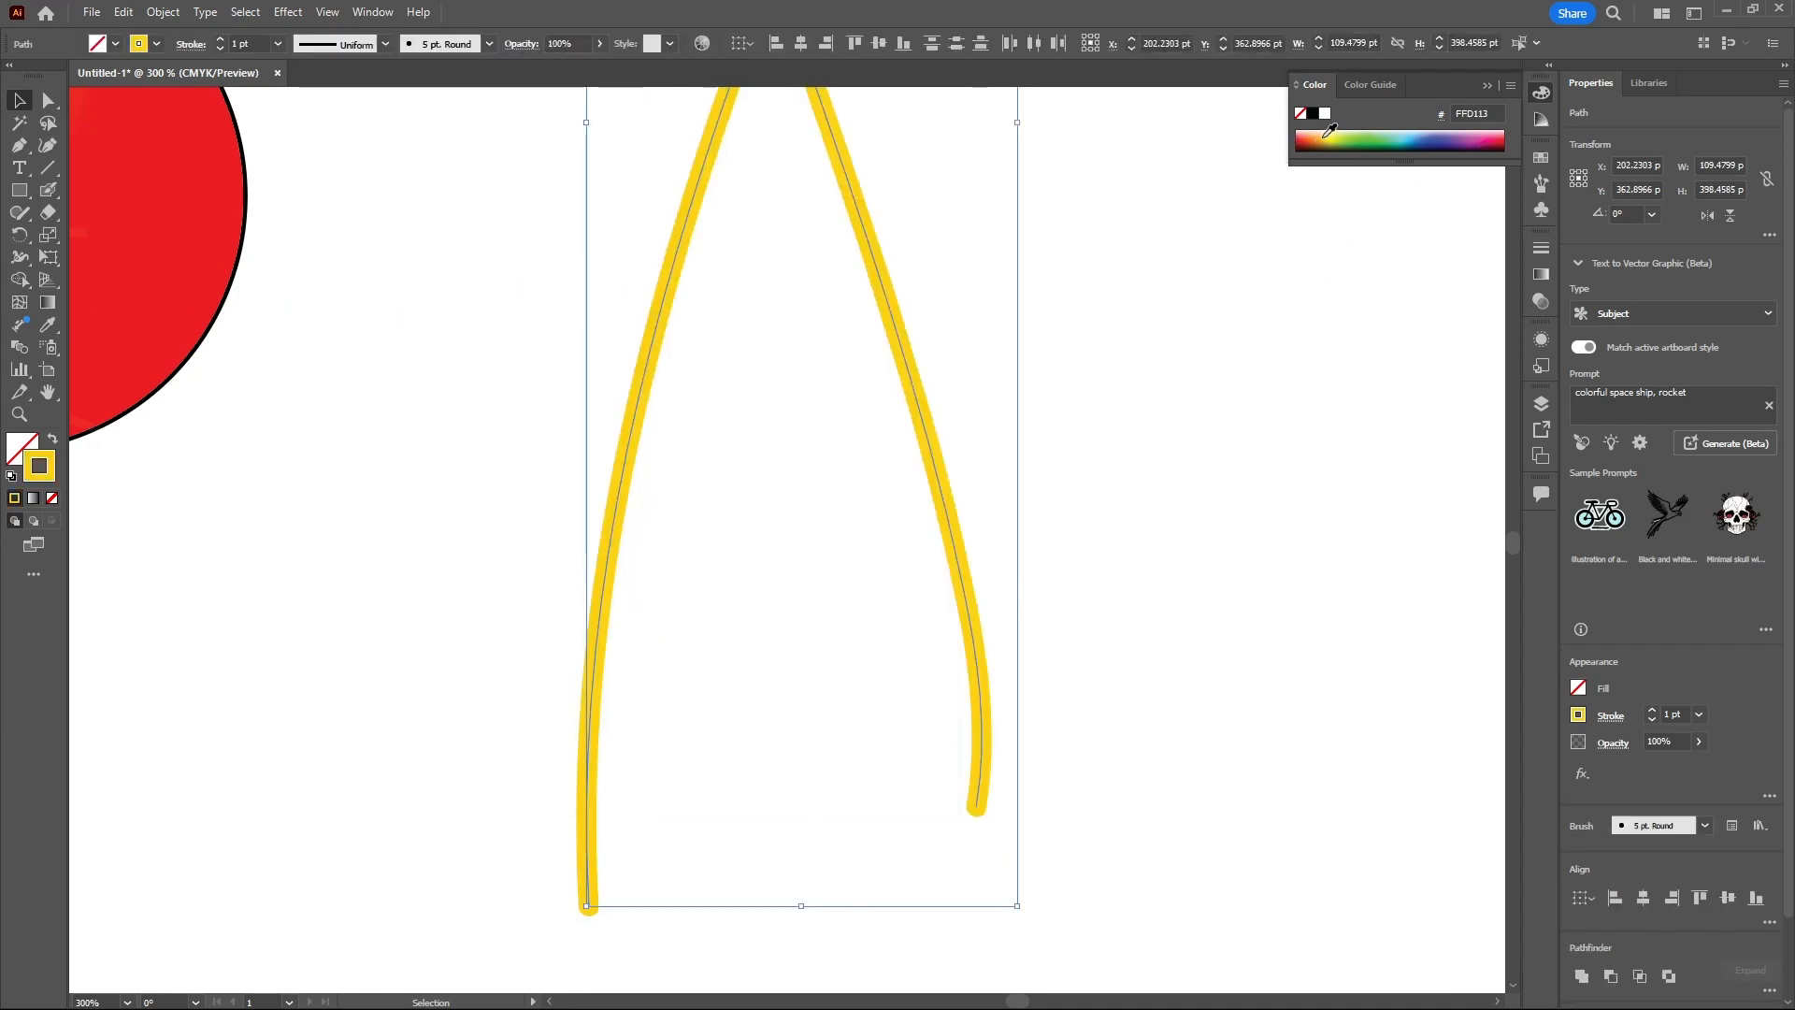
{"action": "left_click", "coordinate": [1164, 303]}
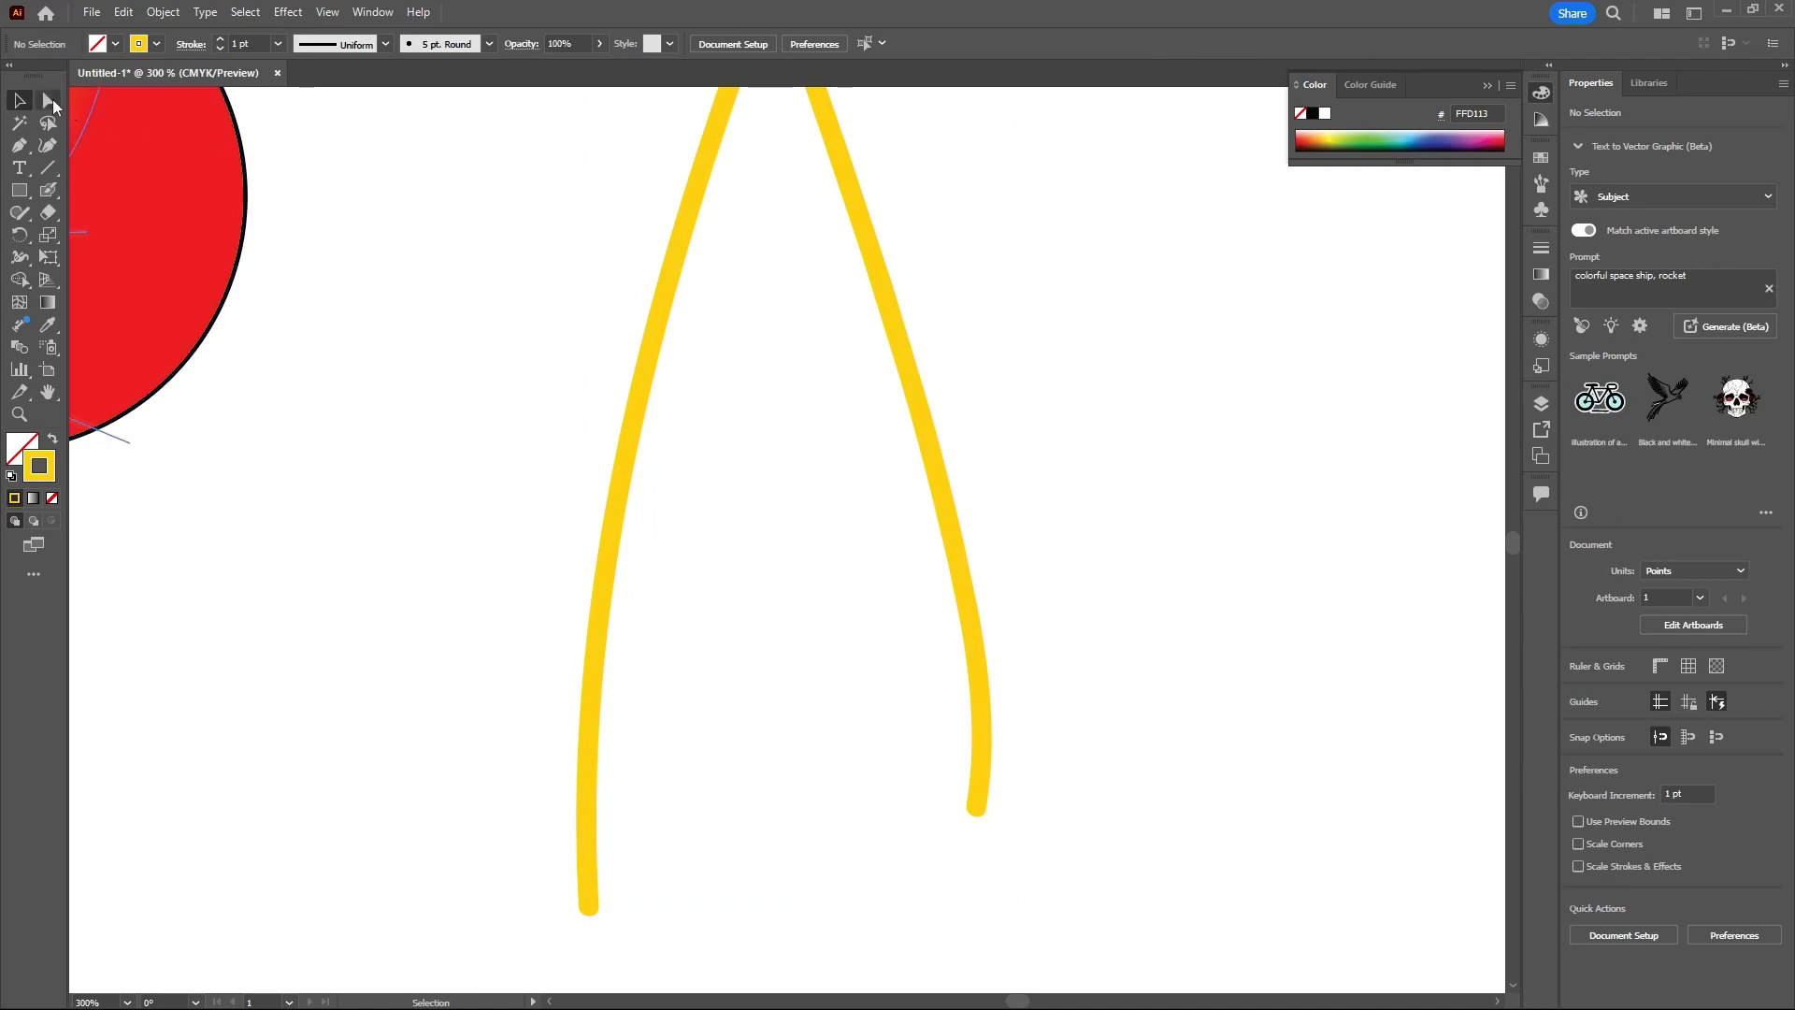
- Inspect the anchor points of the yellow paintbrush strokes with the Group Selection and Direct Selection tools
{"action": "left_click_drag", "start_coordinate": [48, 100], "coordinate": [115, 110]}
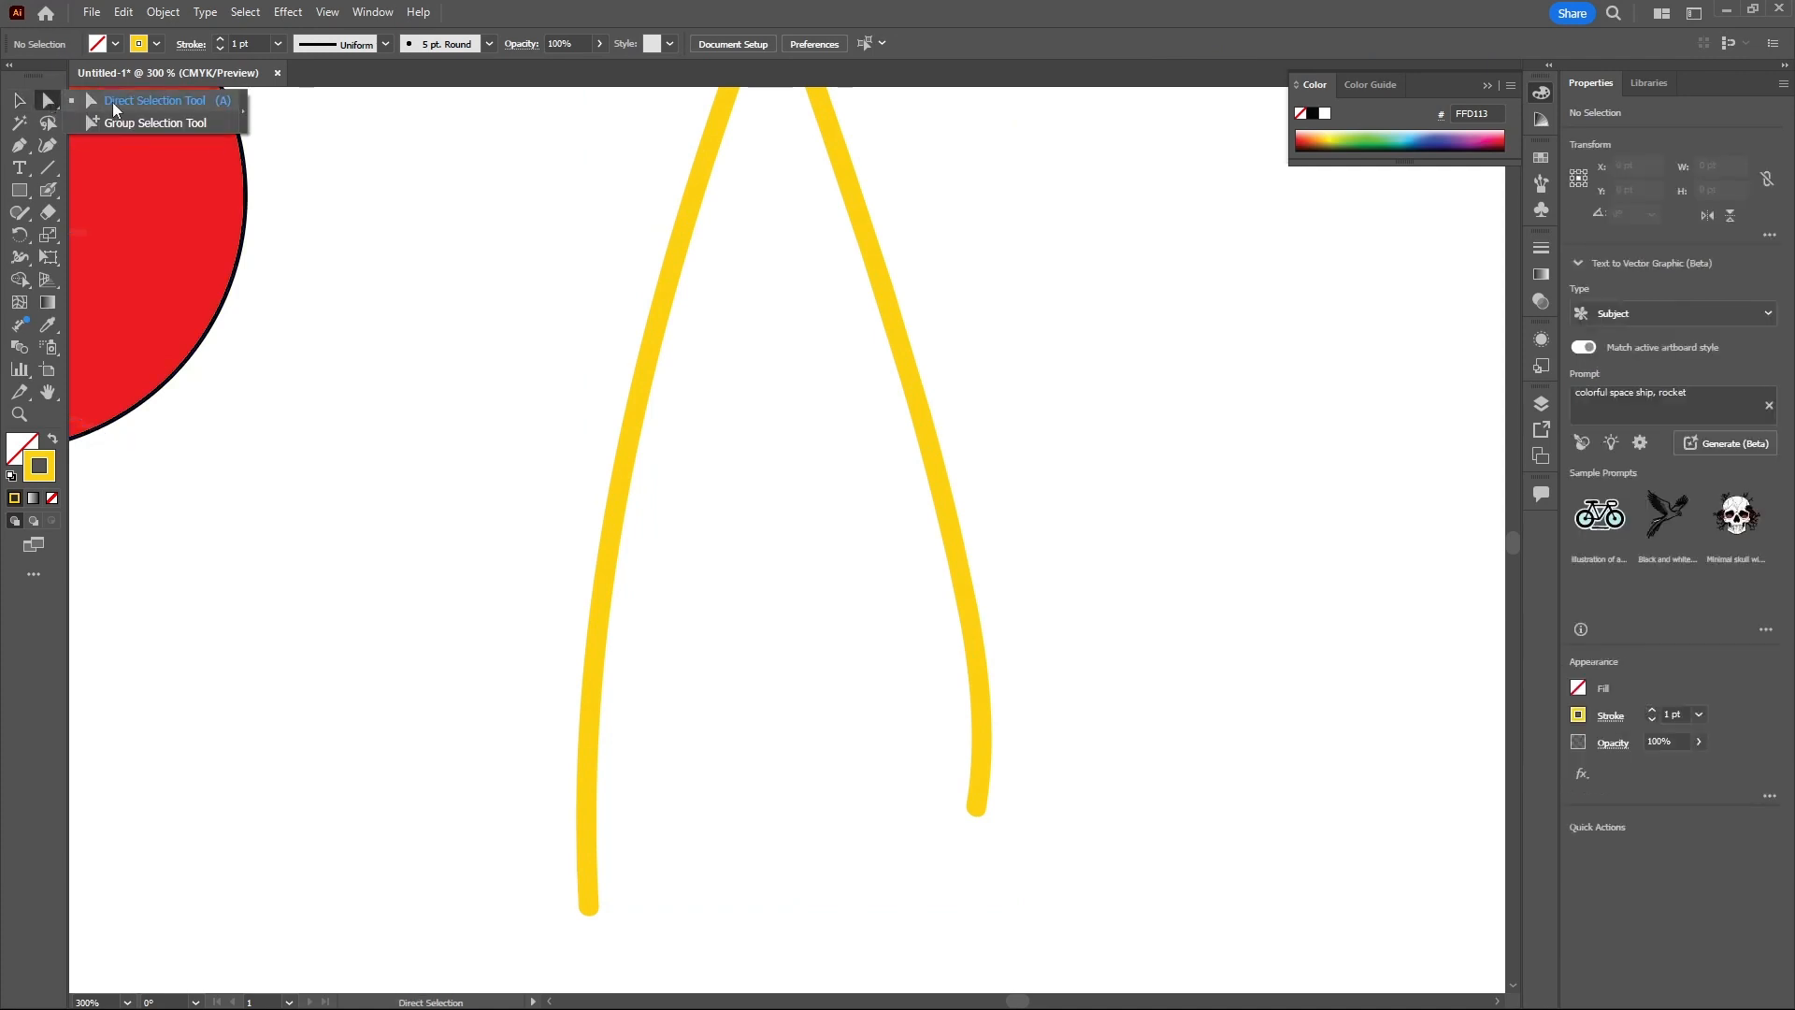
{"action": "left_click", "coordinate": [978, 652]}
{"action": "scroll", "coordinate": [973, 505], "scroll_direction": "up", "scroll_amount": 2}
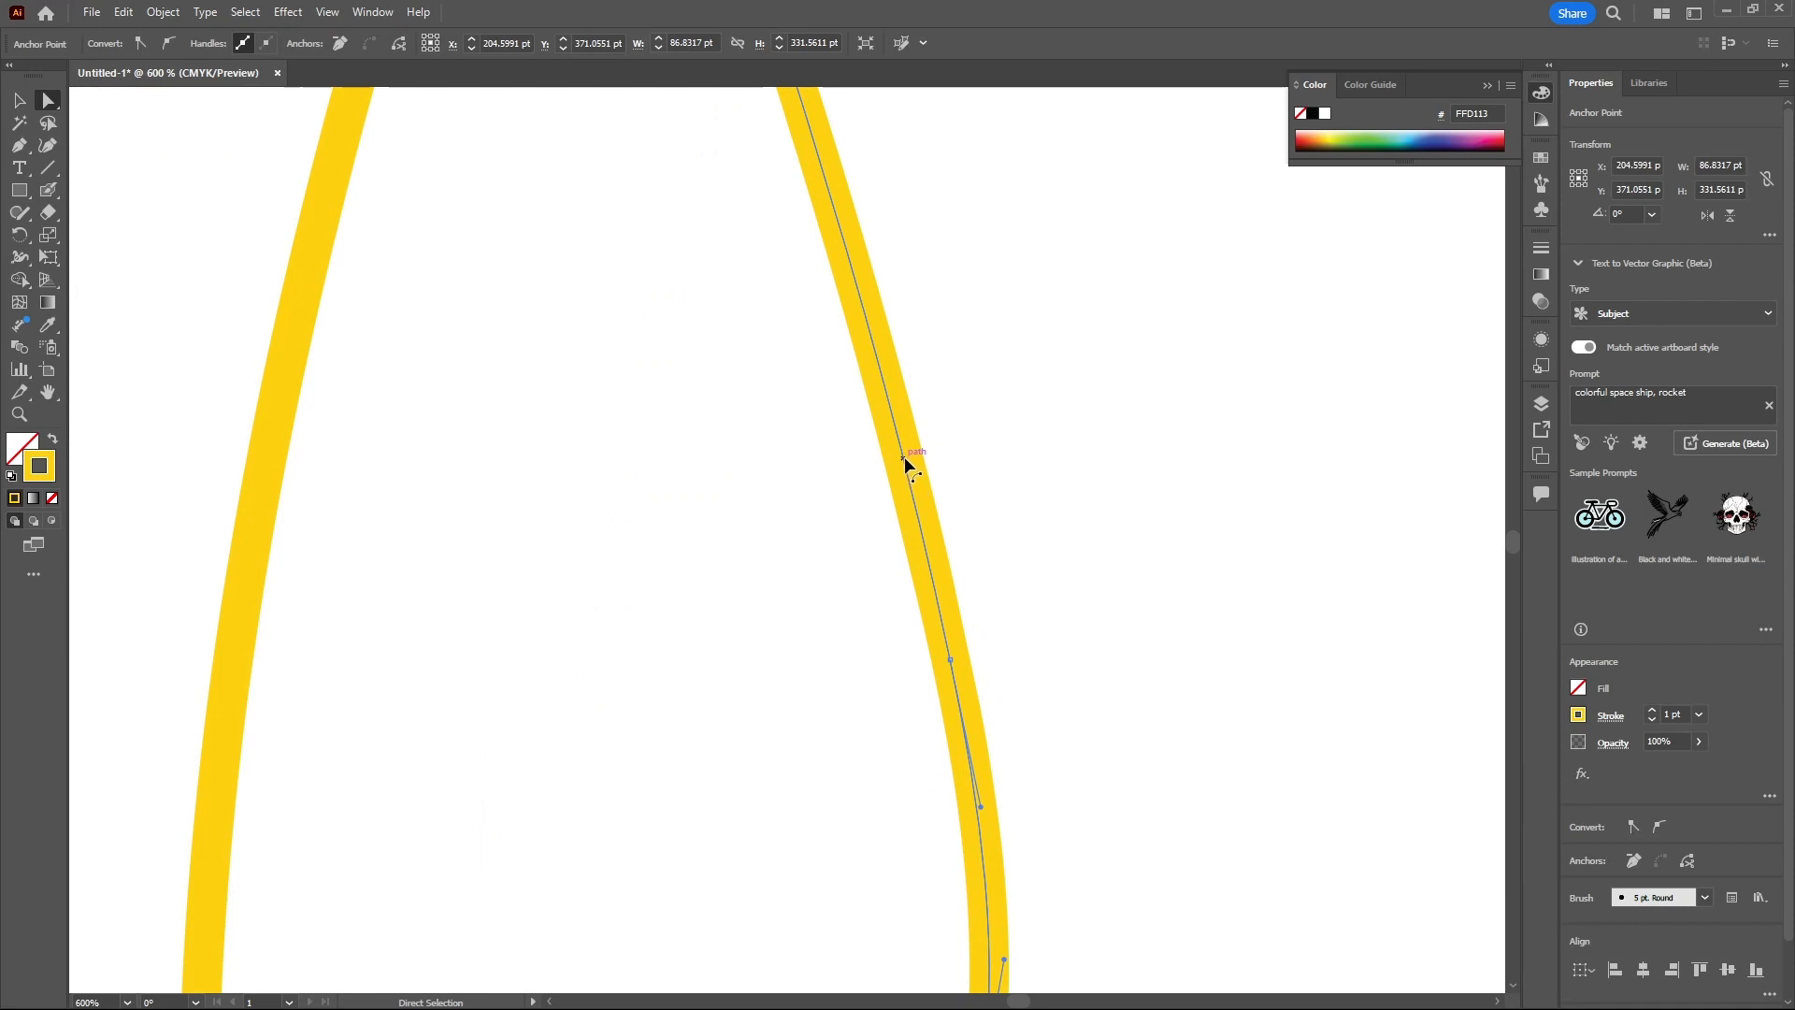
{"action": "scroll", "coordinate": [999, 615], "scroll_direction": "down", "scroll_amount": 3}
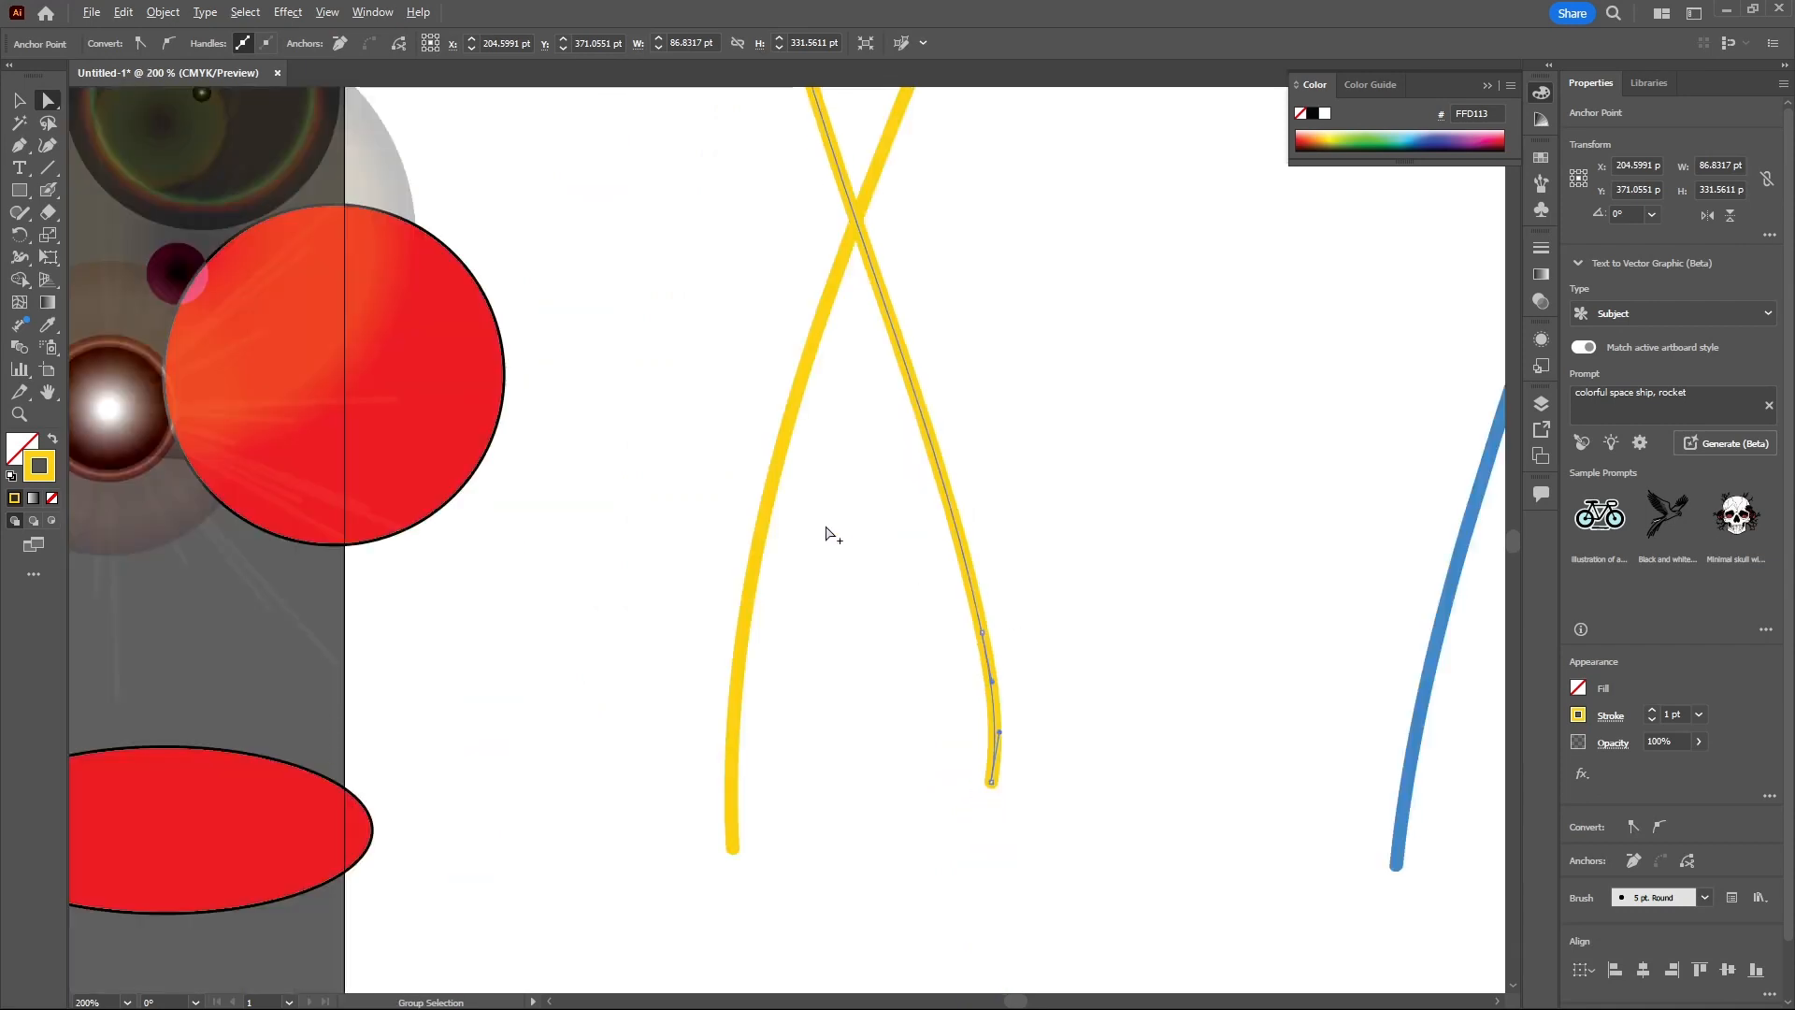
{"action": "scroll", "coordinate": [824, 538], "scroll_direction": "up", "scroll_amount": 3}
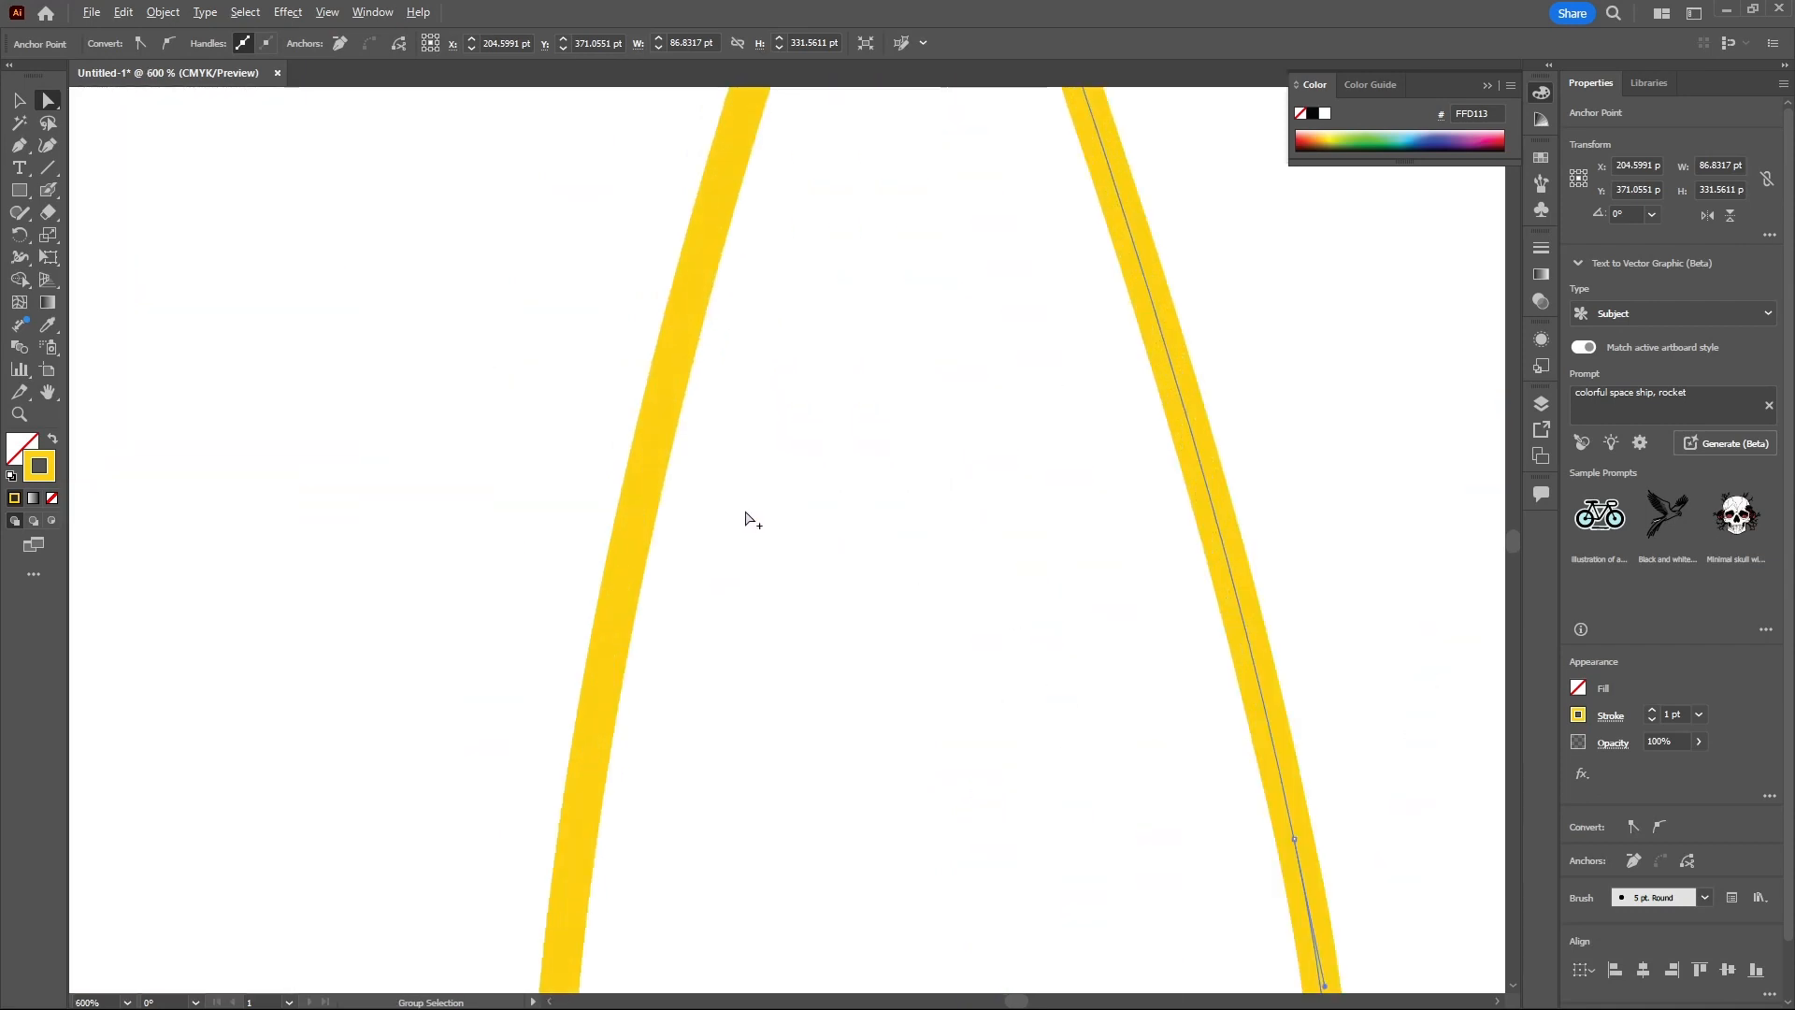
{"action": "left_click", "coordinate": [647, 483]}
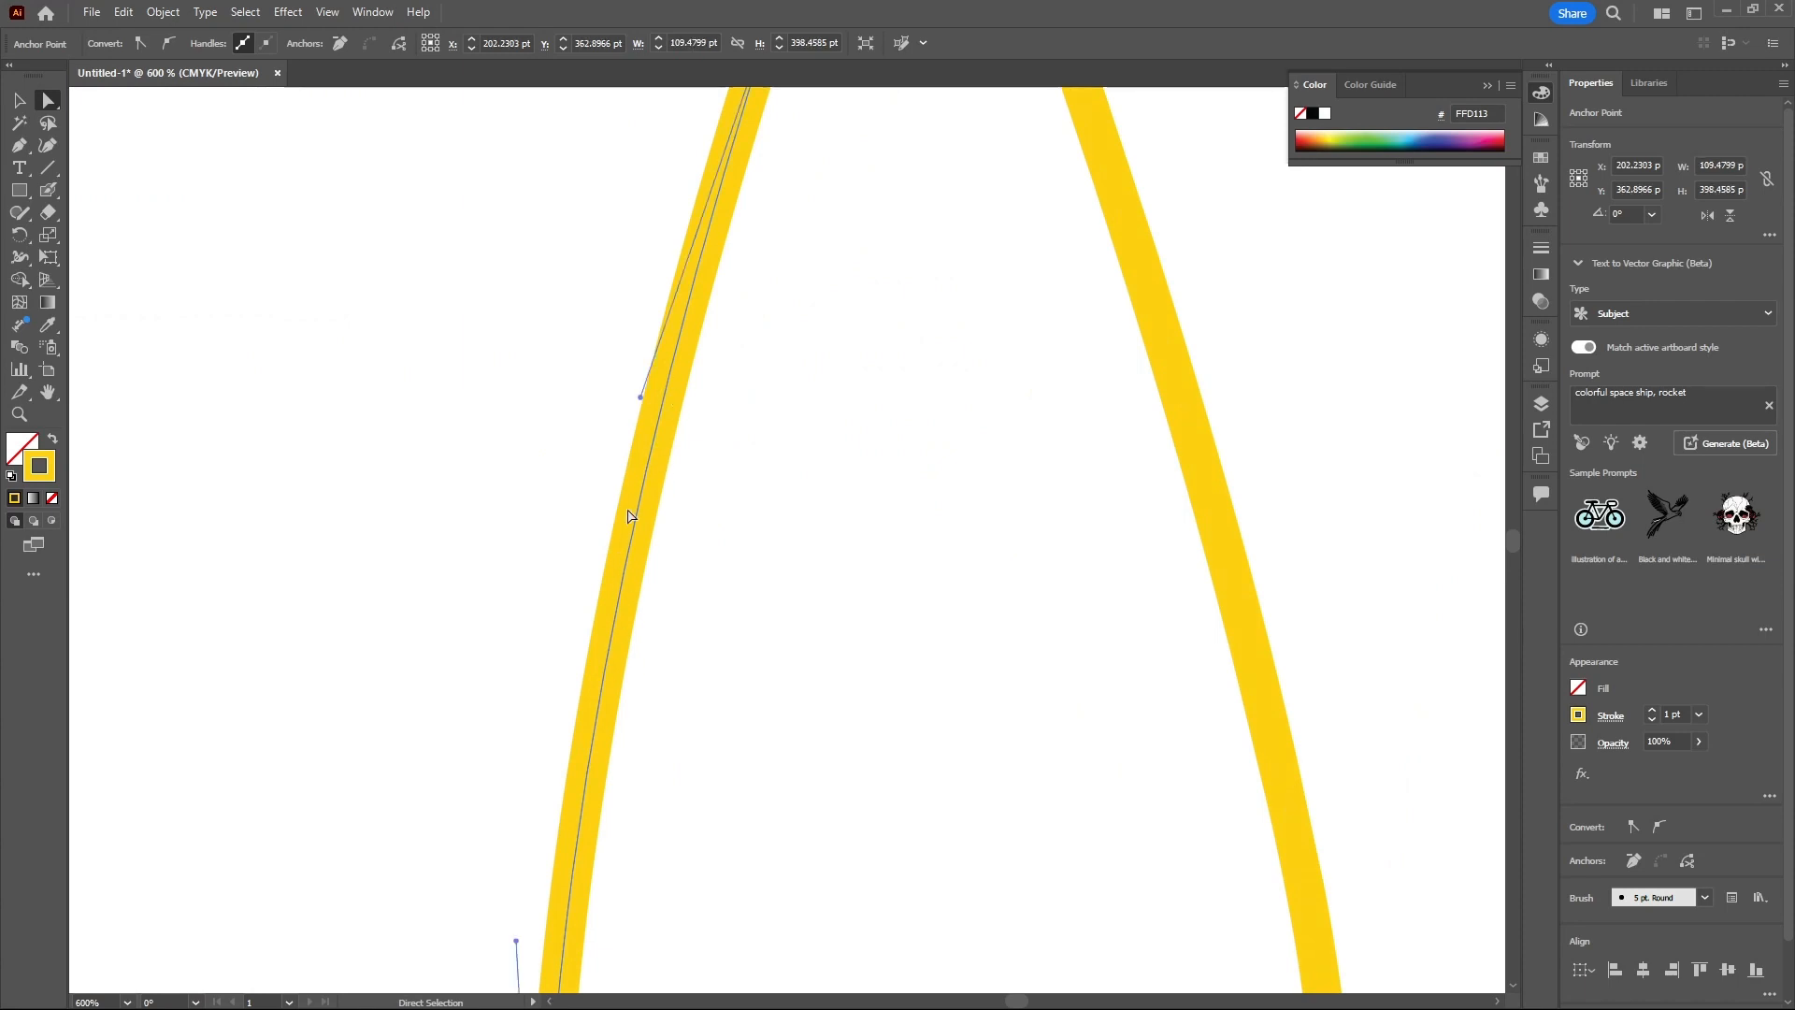
{"action": "scroll", "coordinate": [772, 332], "scroll_direction": "down", "scroll_amount": 2}
{"action": "scroll", "coordinate": [725, 648], "scroll_direction": "down", "scroll_amount": 2}
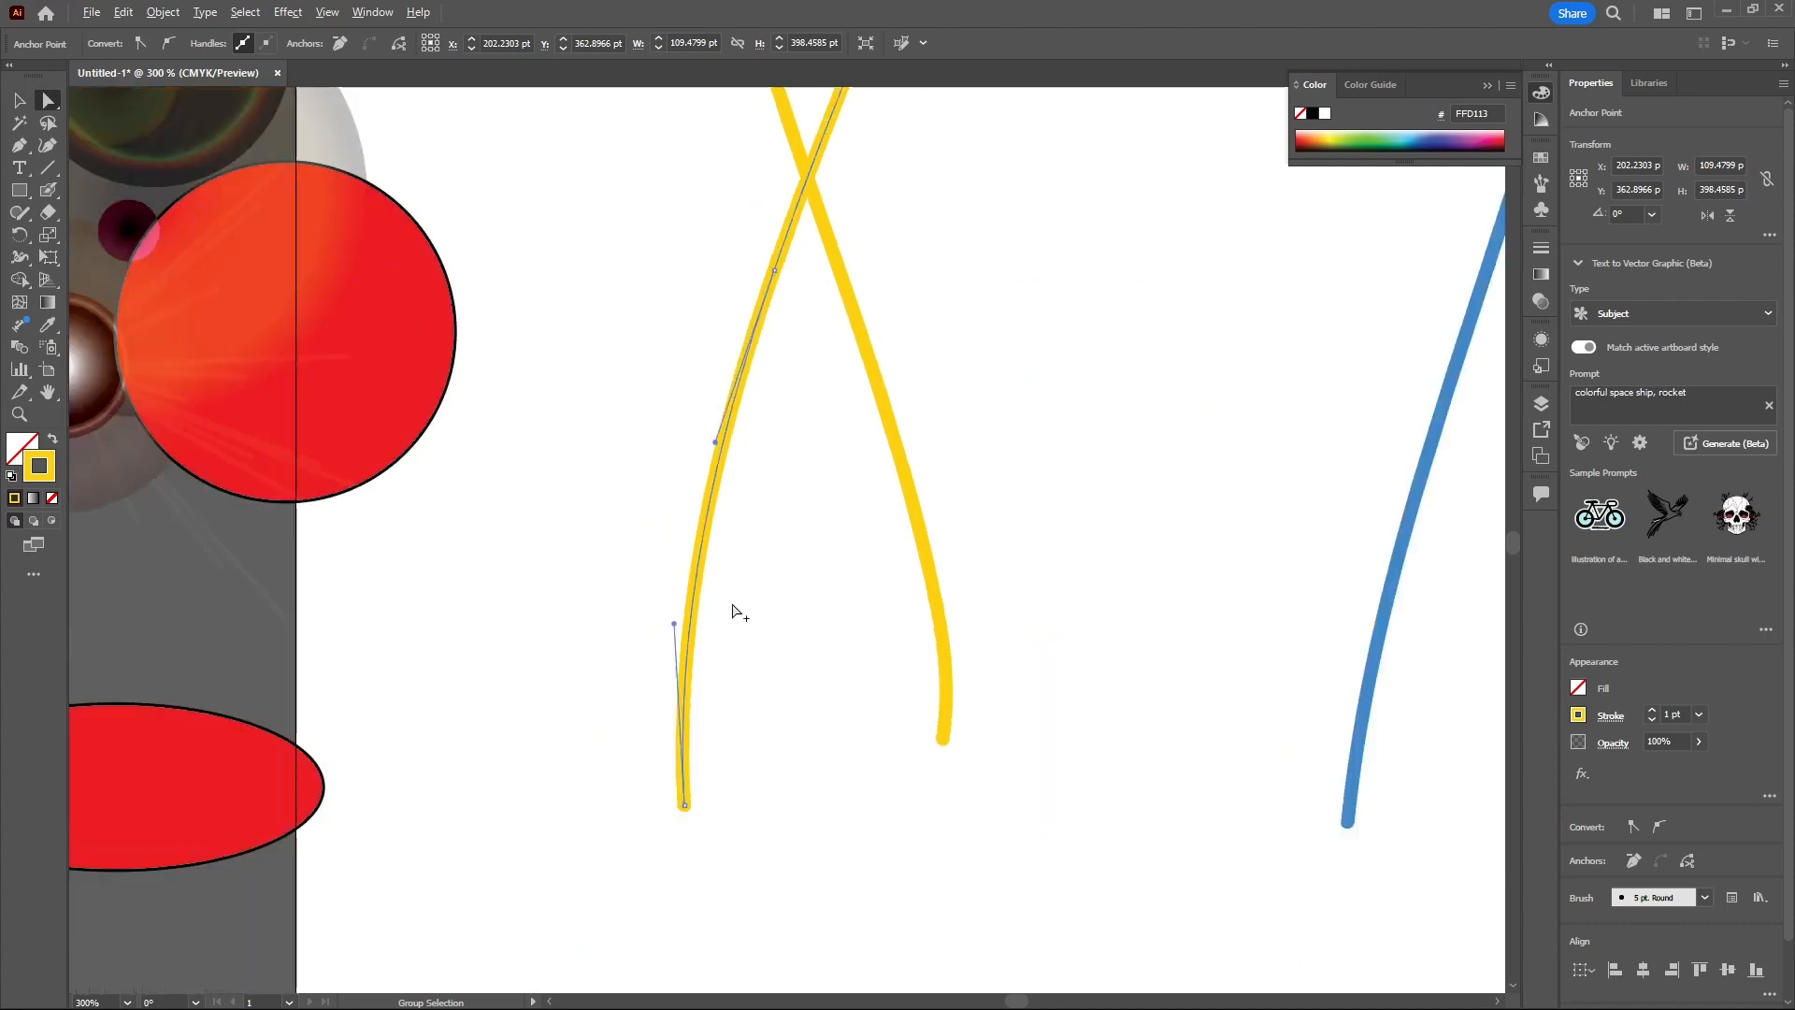
- Reshape the lower ends of both yellow paintbrush strokes by dragging their anchor handles outward
{"action": "left_click_drag", "start_coordinate": [660, 872], "coordinate": [752, 708]}
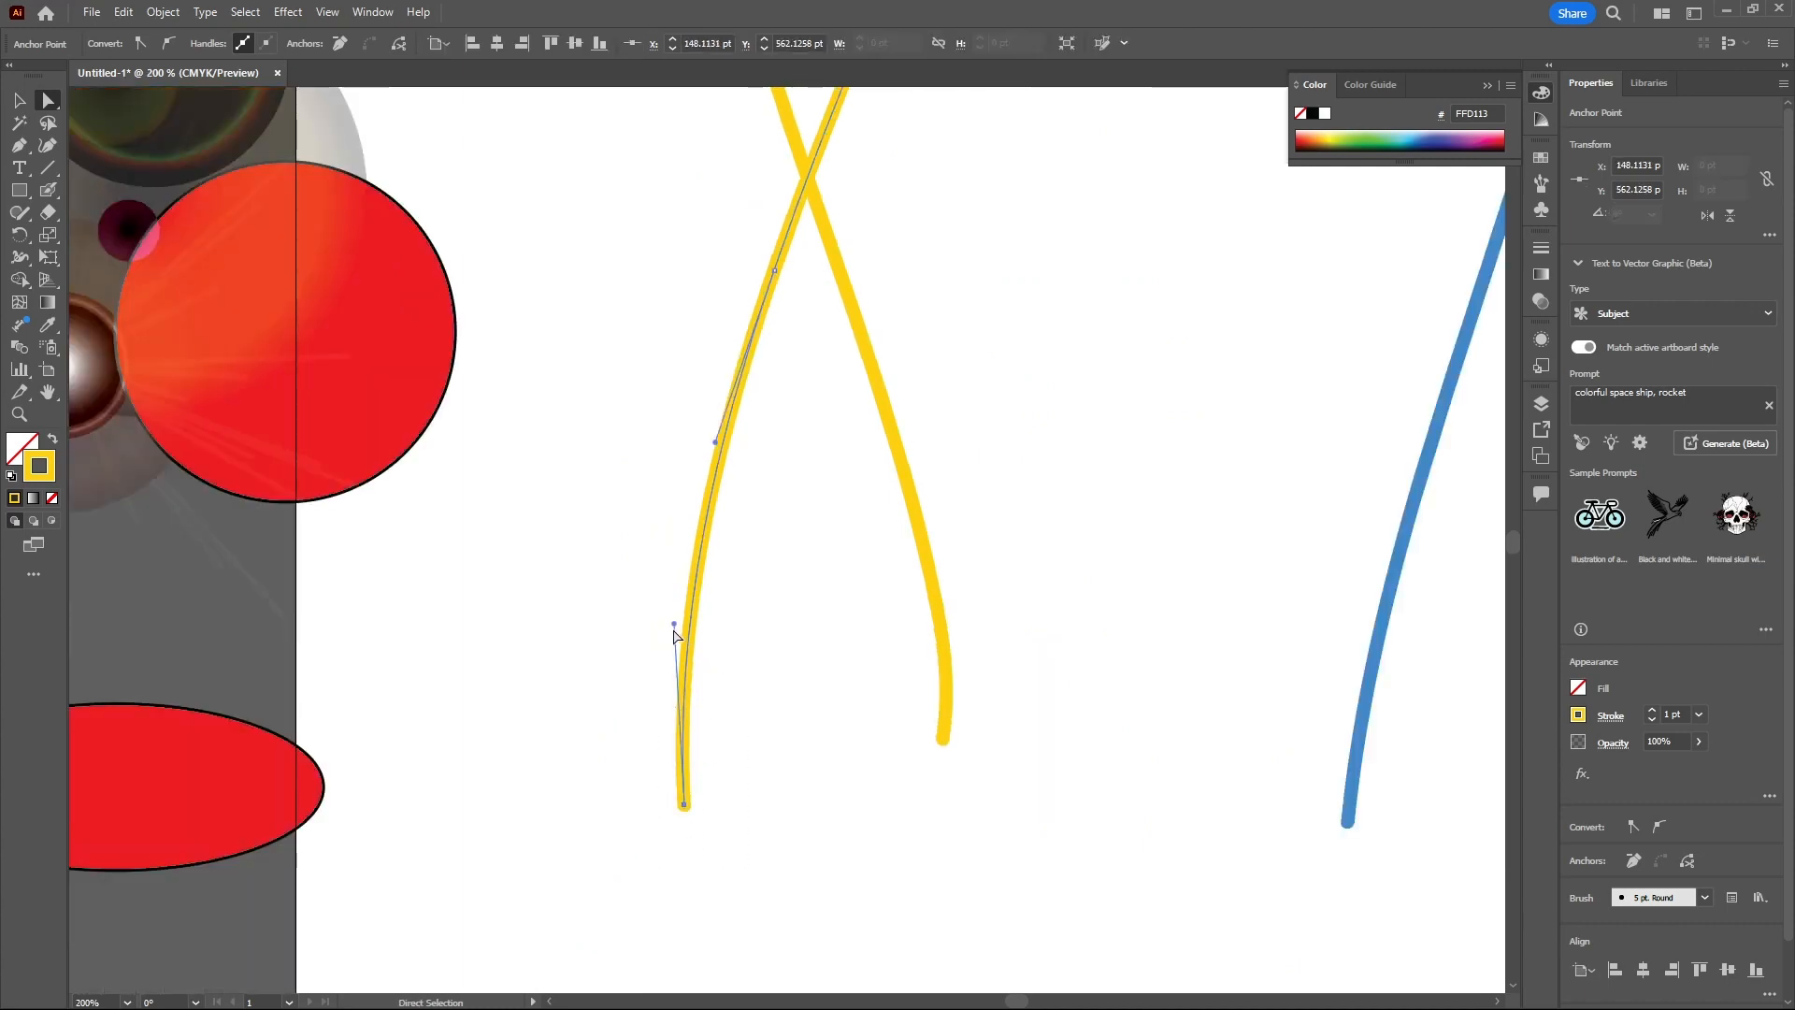
{"action": "left_click_drag", "start_coordinate": [675, 622], "coordinate": [595, 539]}
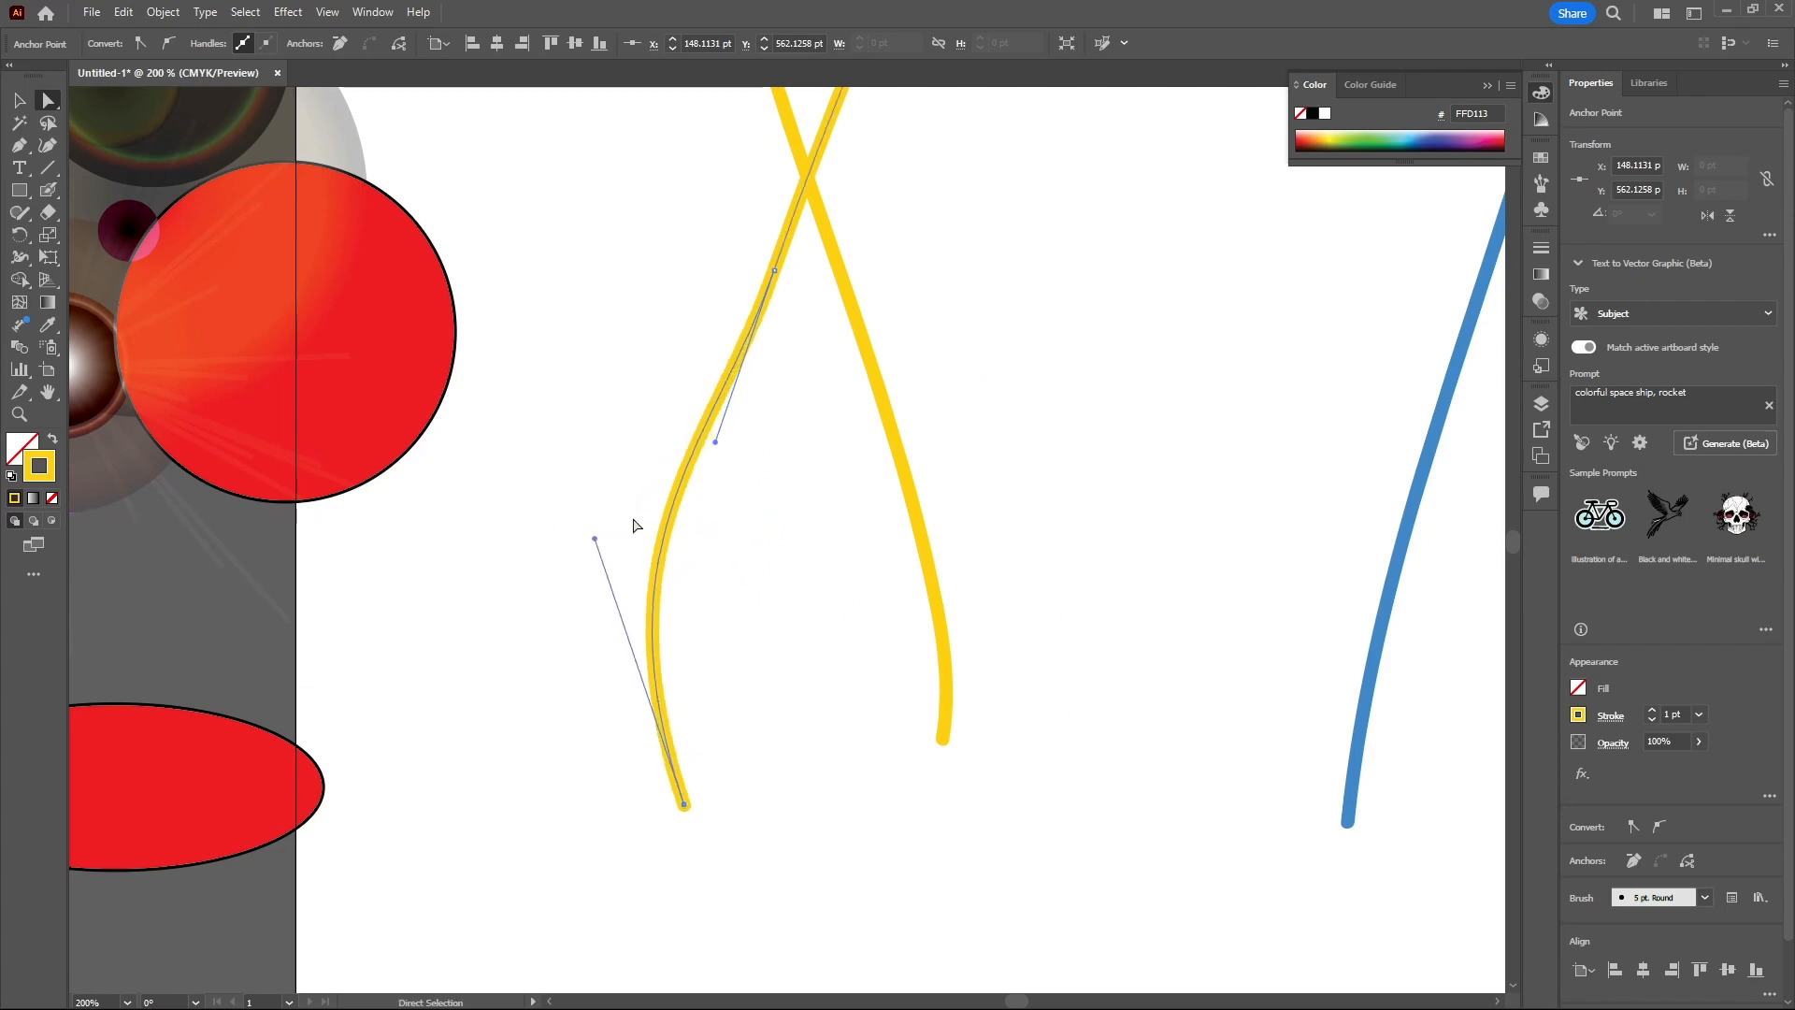
{"action": "left_click_drag", "start_coordinate": [716, 442], "coordinate": [672, 406]}
{"action": "left_click", "coordinate": [947, 689]}
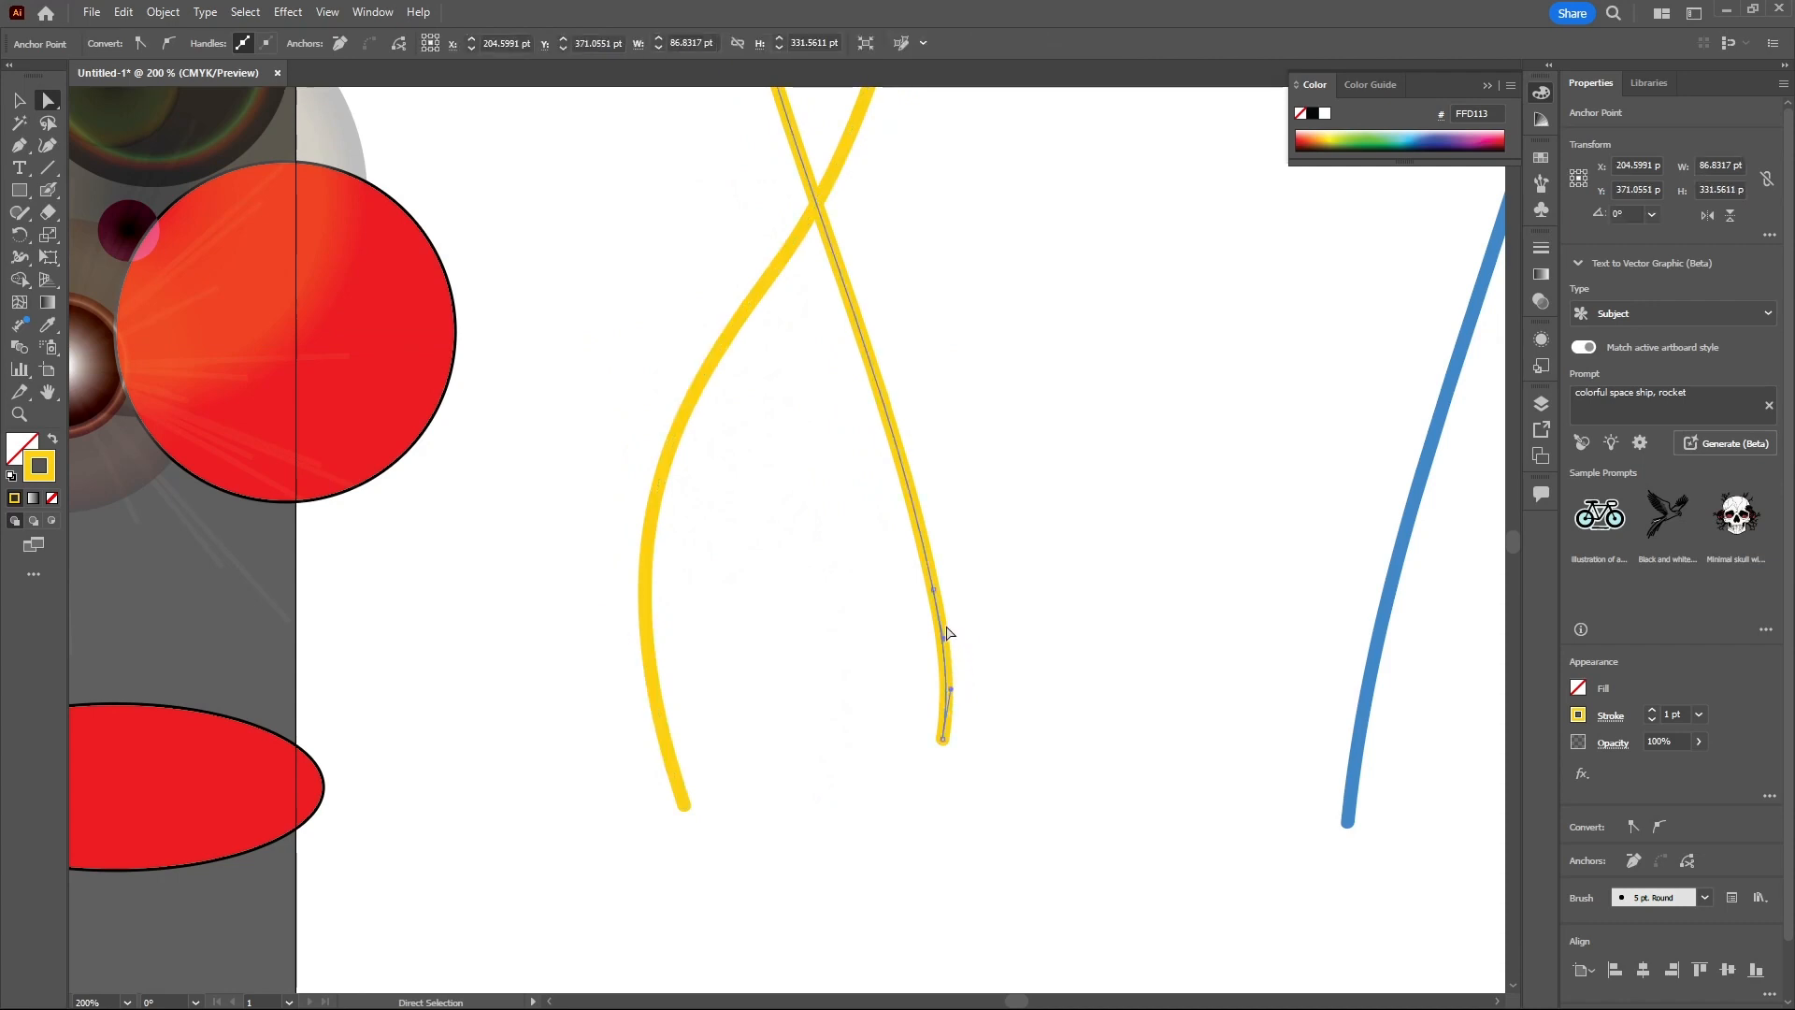
{"action": "left_click_drag", "start_coordinate": [956, 601], "coordinate": [909, 549]}
- Select the crossing Blob Brush strokes and give them a yellow fill with no stroke
{"action": "left_click", "coordinate": [19, 100]}
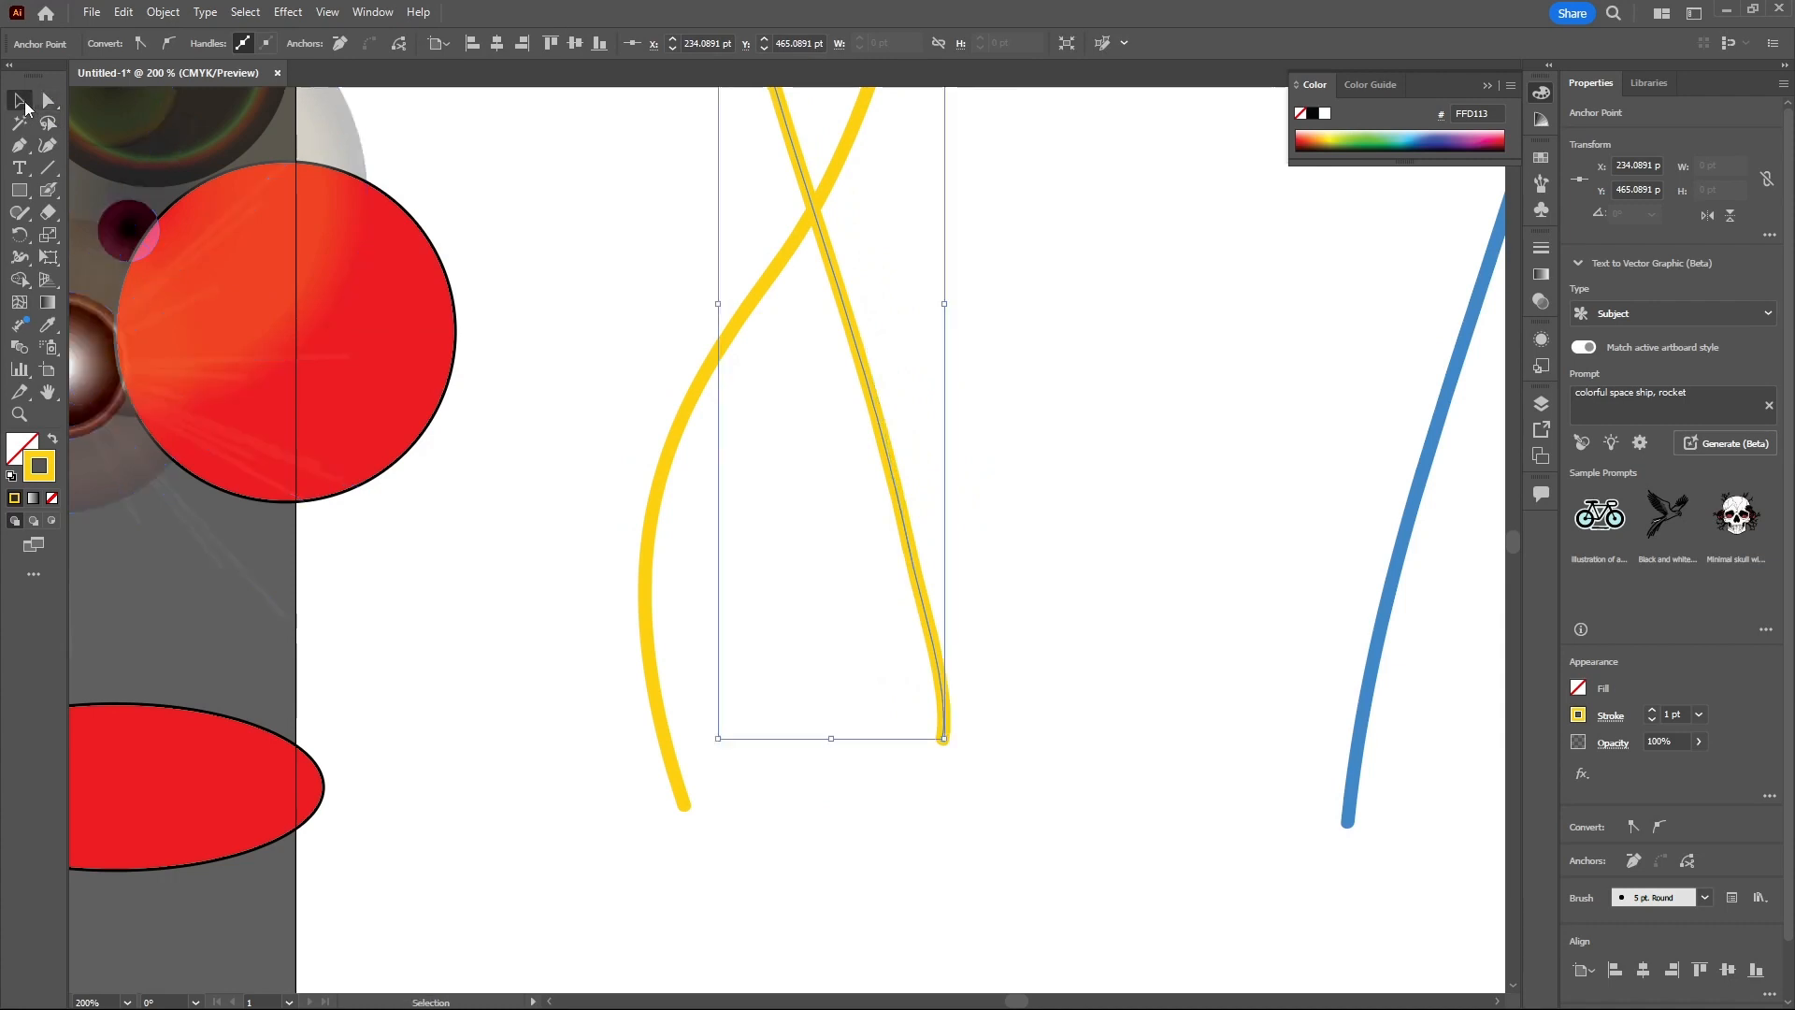
{"action": "scroll", "coordinate": [602, 806], "scroll_direction": "down", "scroll_amount": 2}
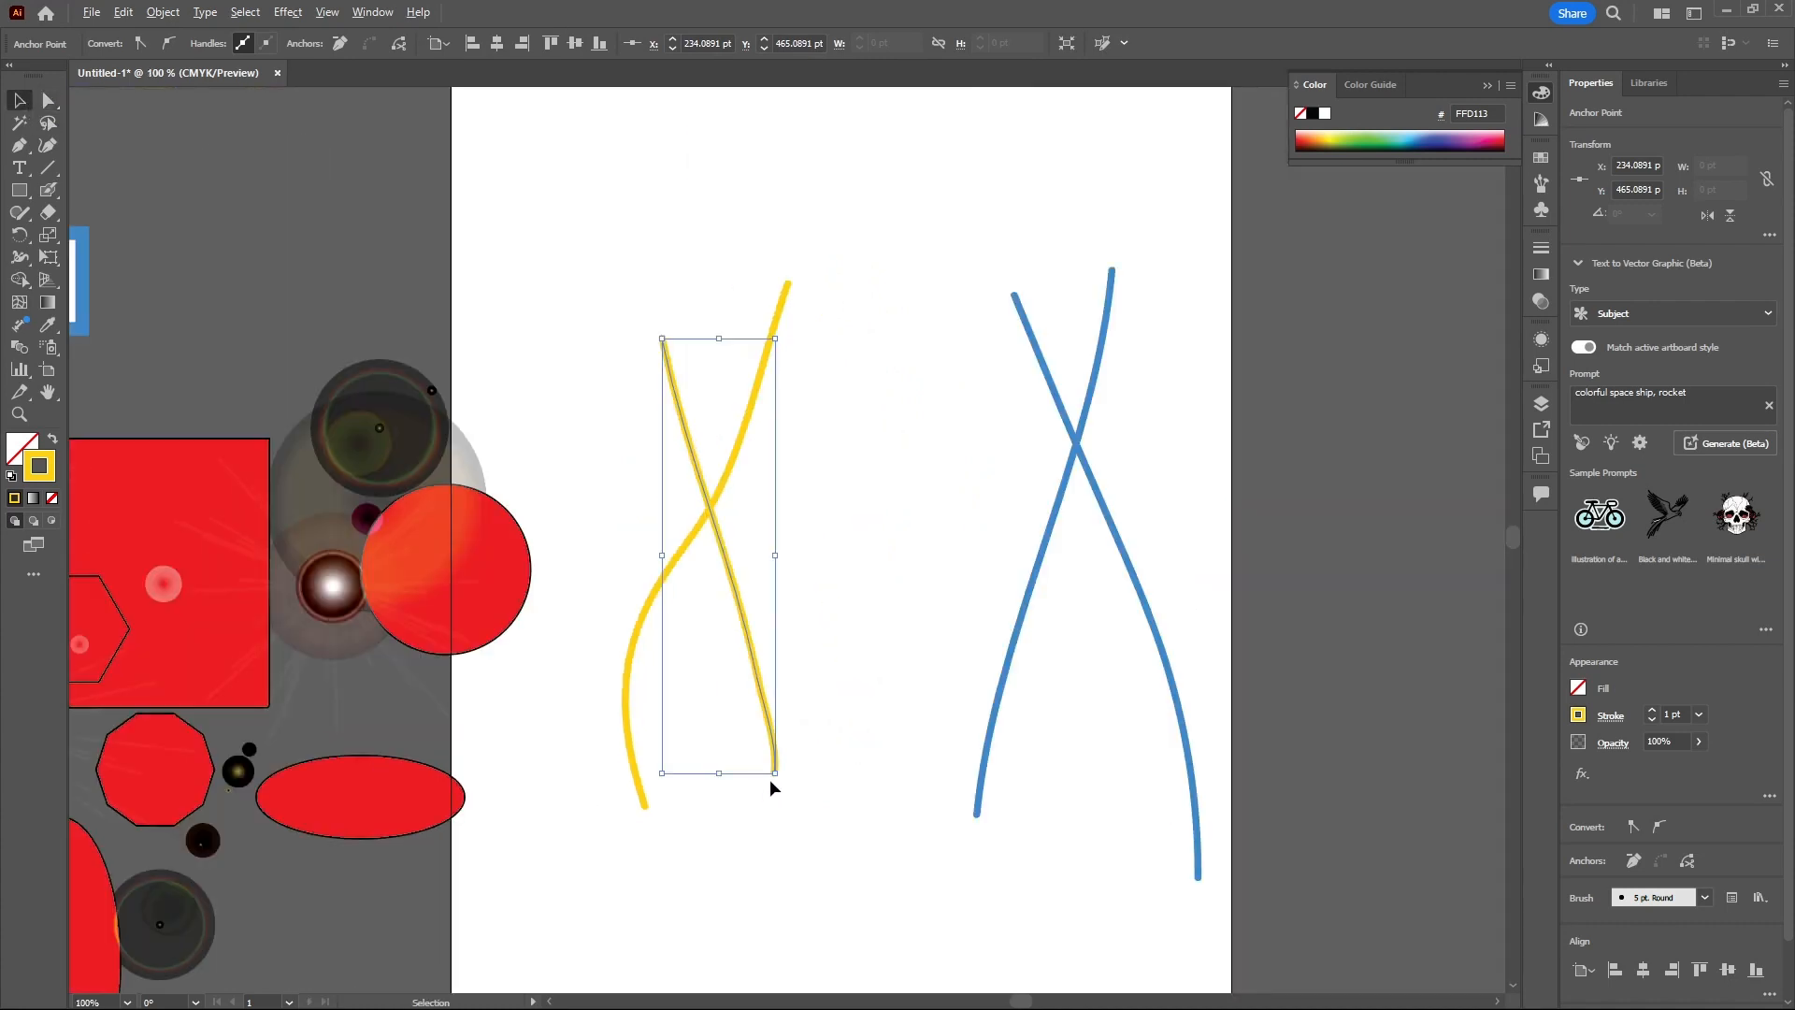
{"action": "left_click_drag", "start_coordinate": [962, 445], "coordinate": [1144, 610]}
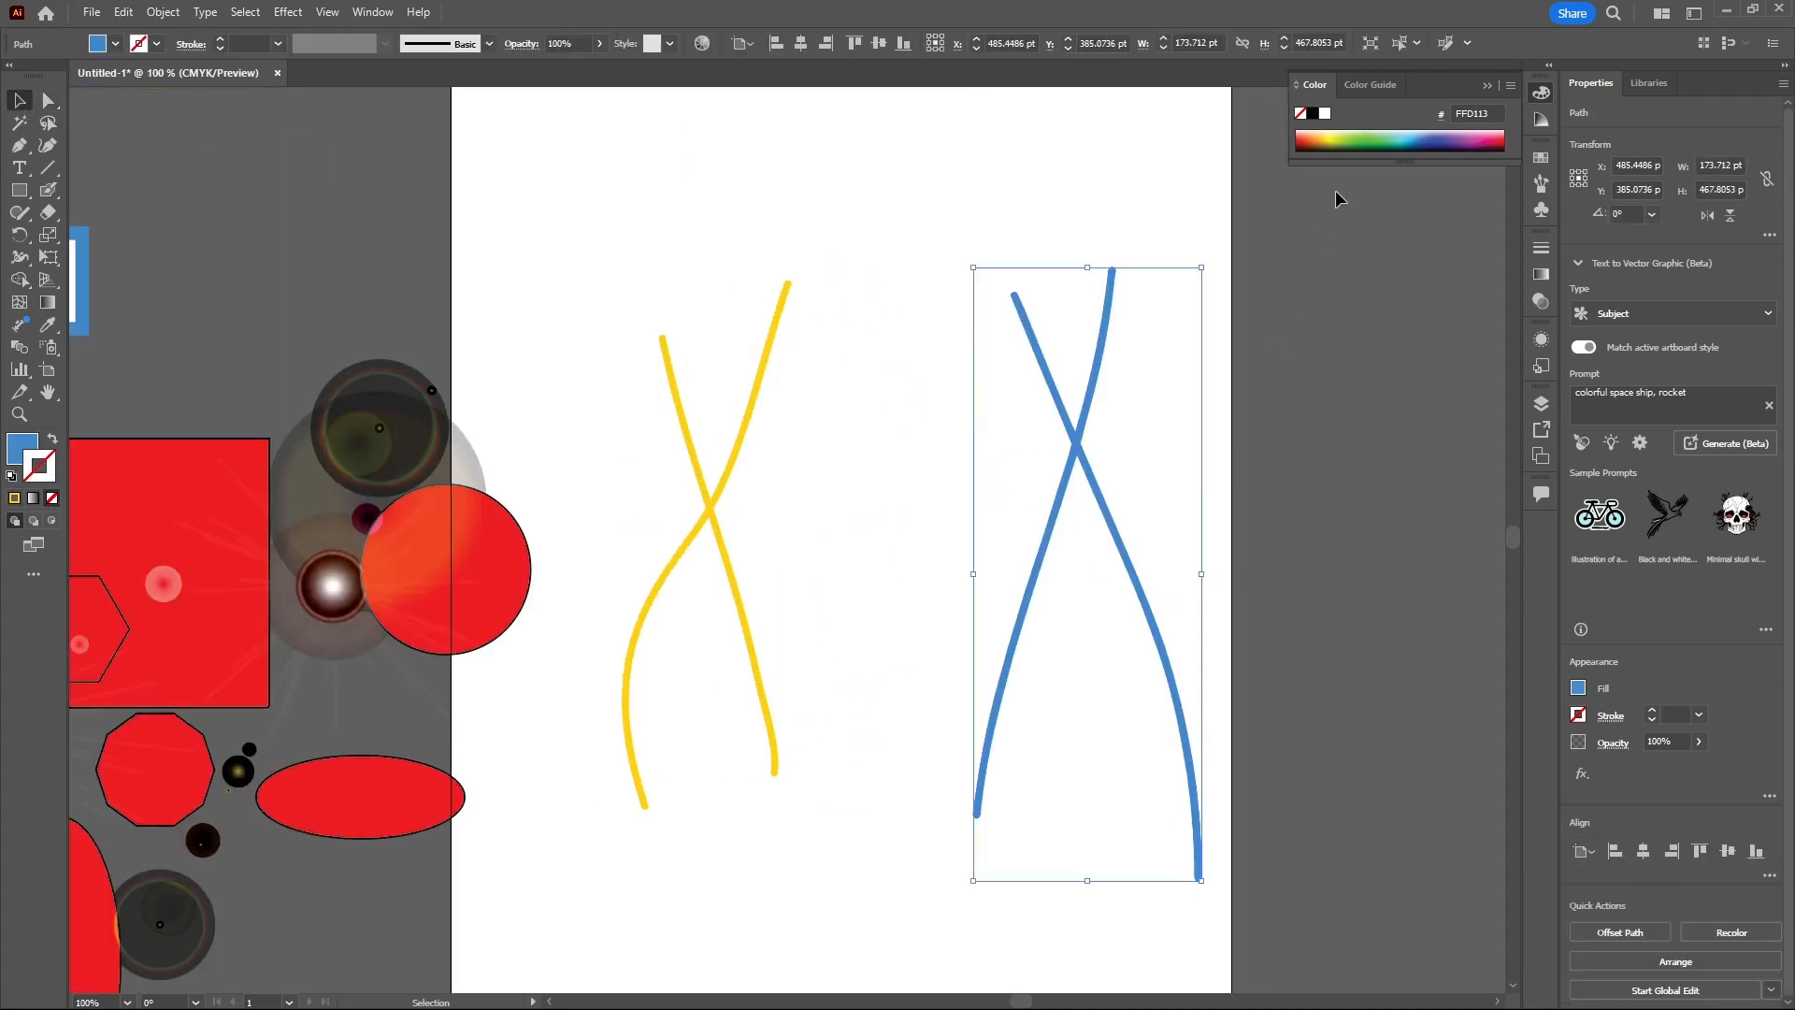
{"action": "left_click", "coordinate": [1328, 135]}
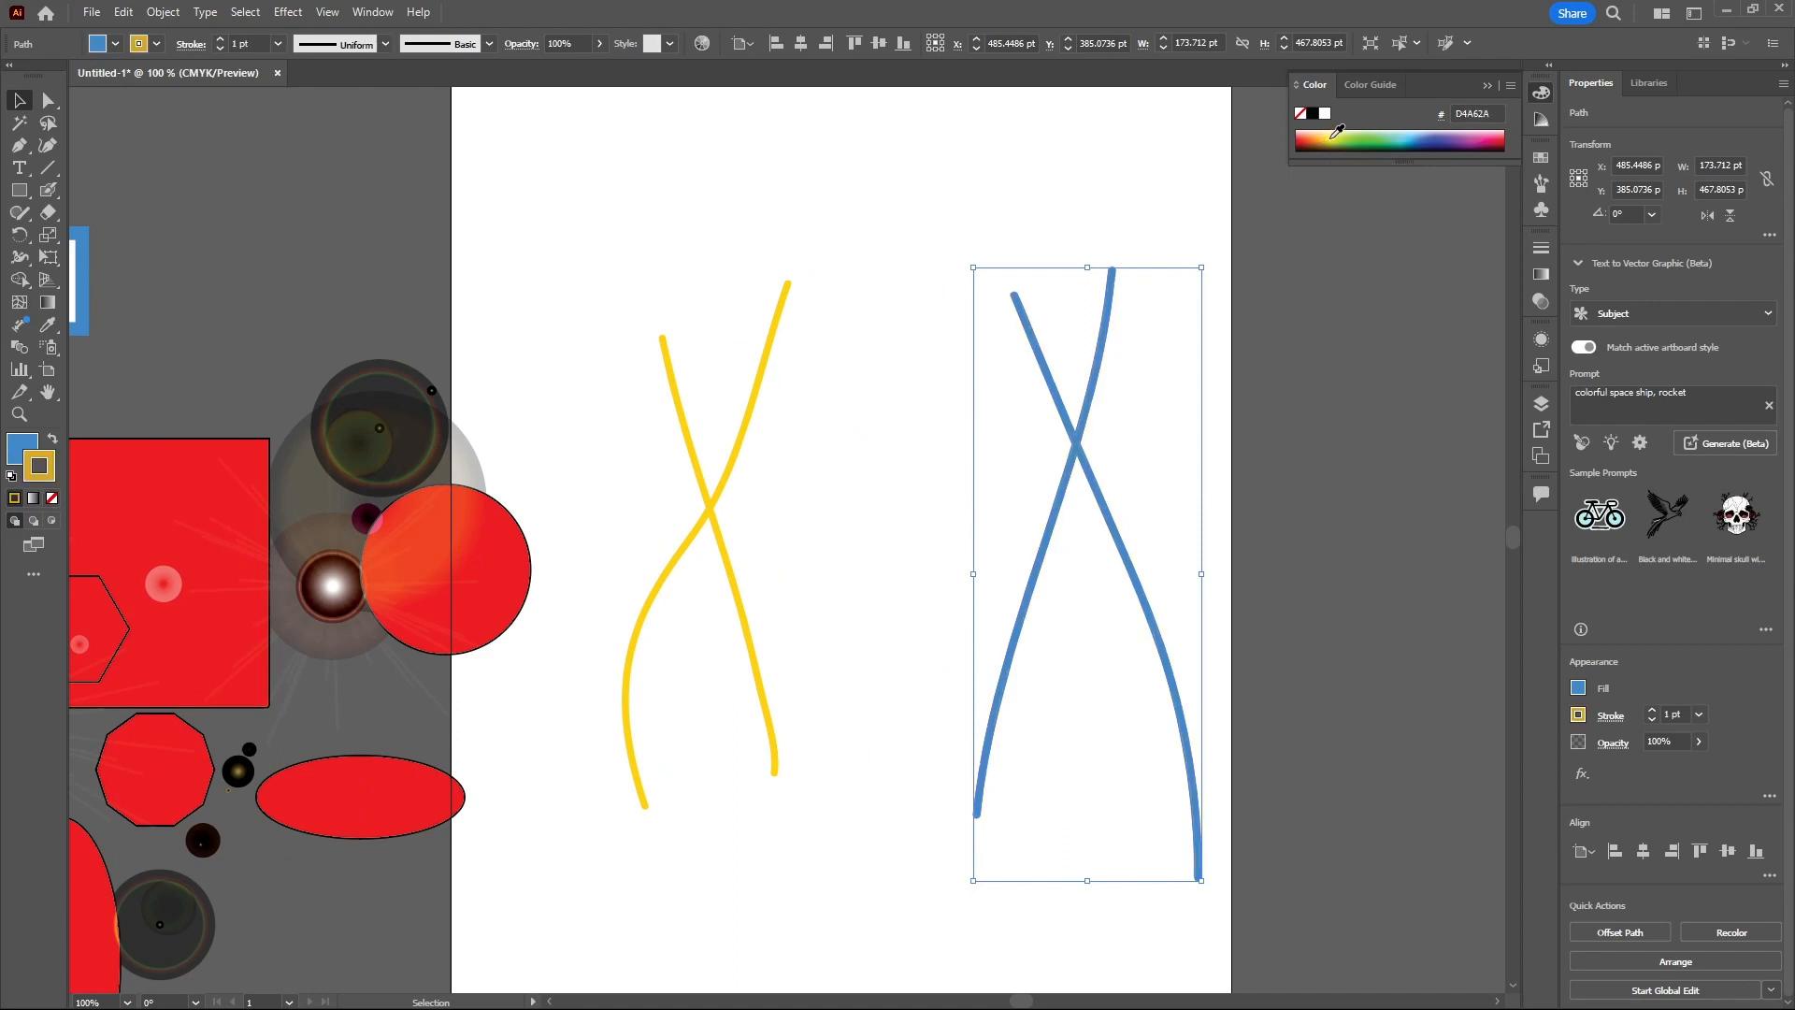
{"action": "left_click", "coordinate": [1334, 135]}
{"action": "left_click", "coordinate": [52, 441]}
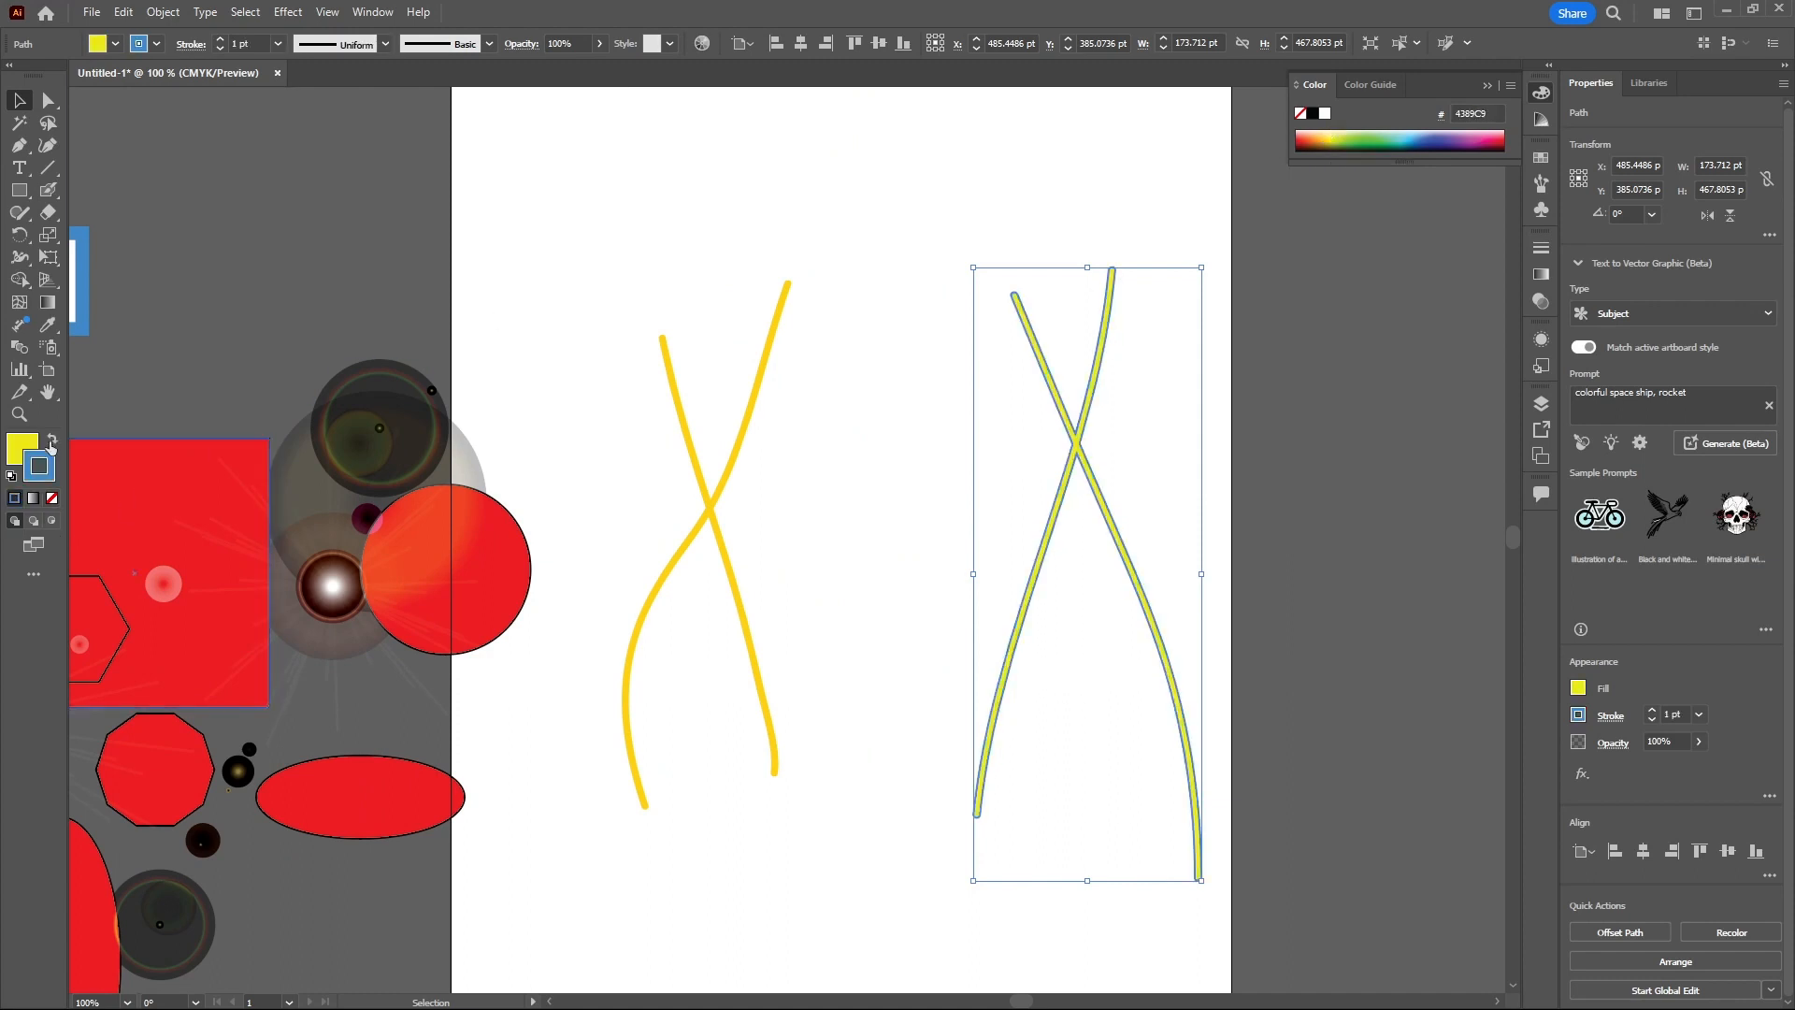
{"action": "left_click", "coordinate": [52, 498]}
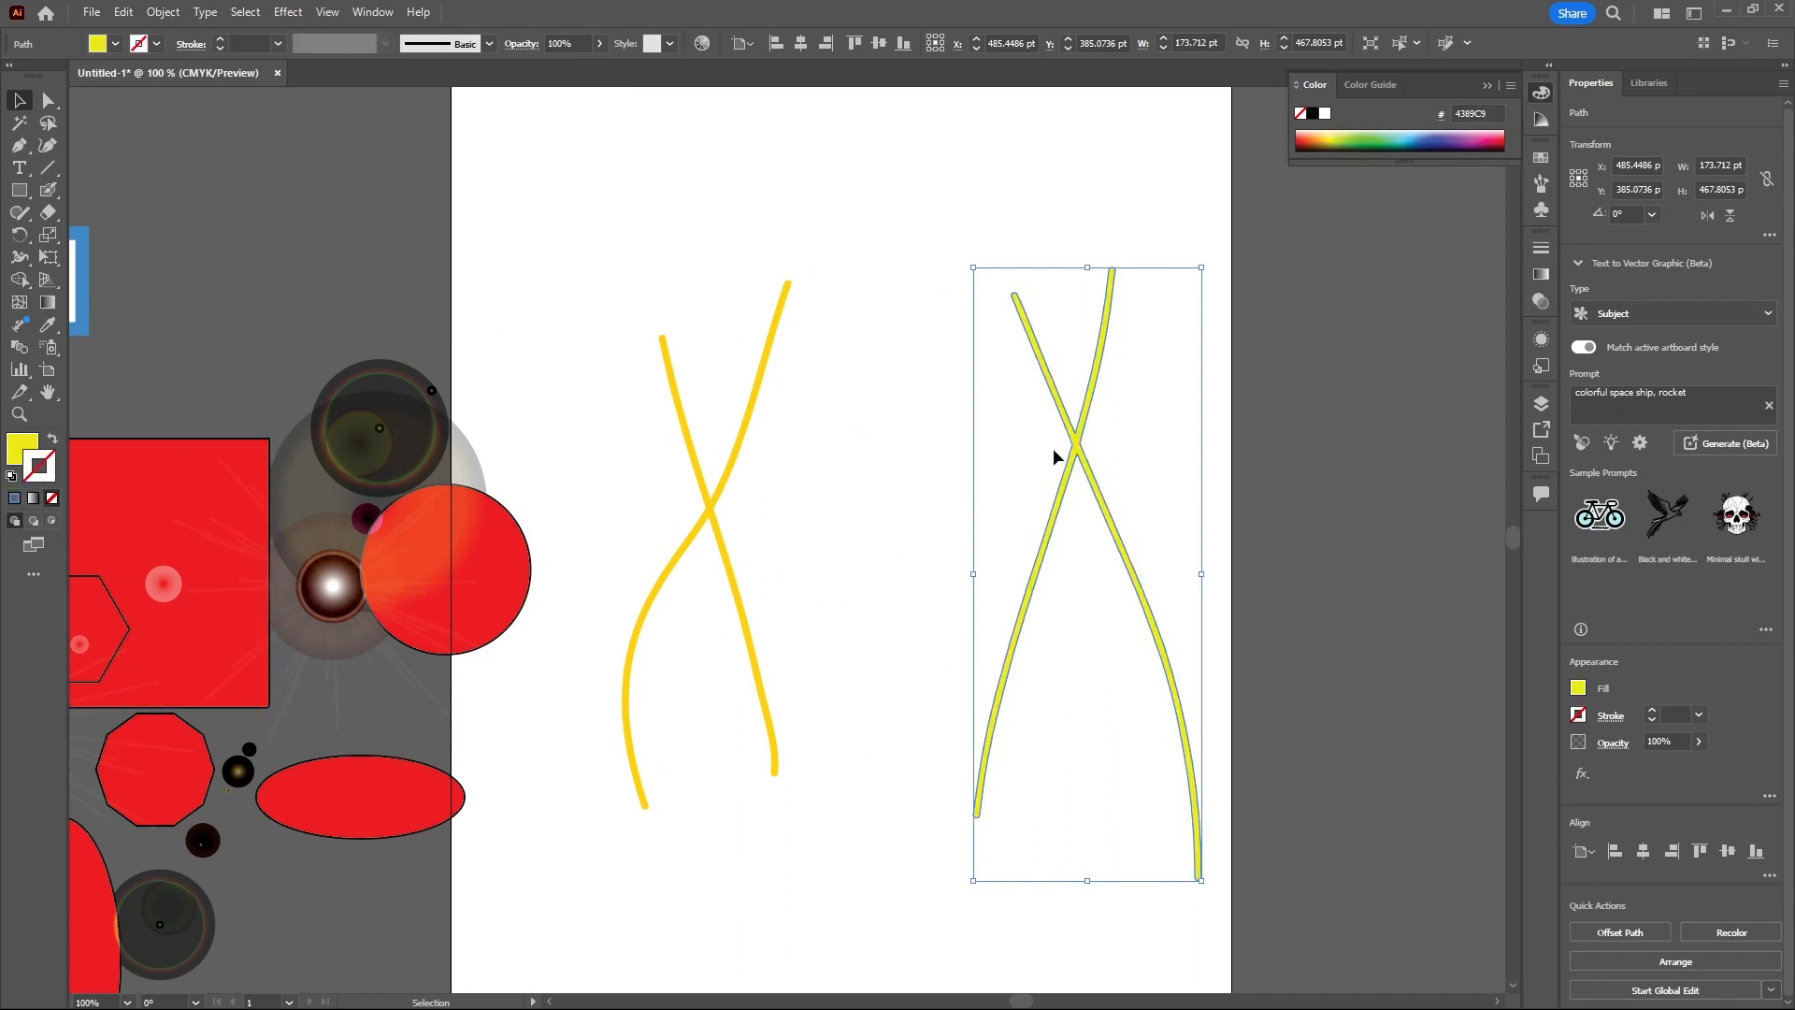
{"action": "left_click", "coordinate": [1123, 436]}
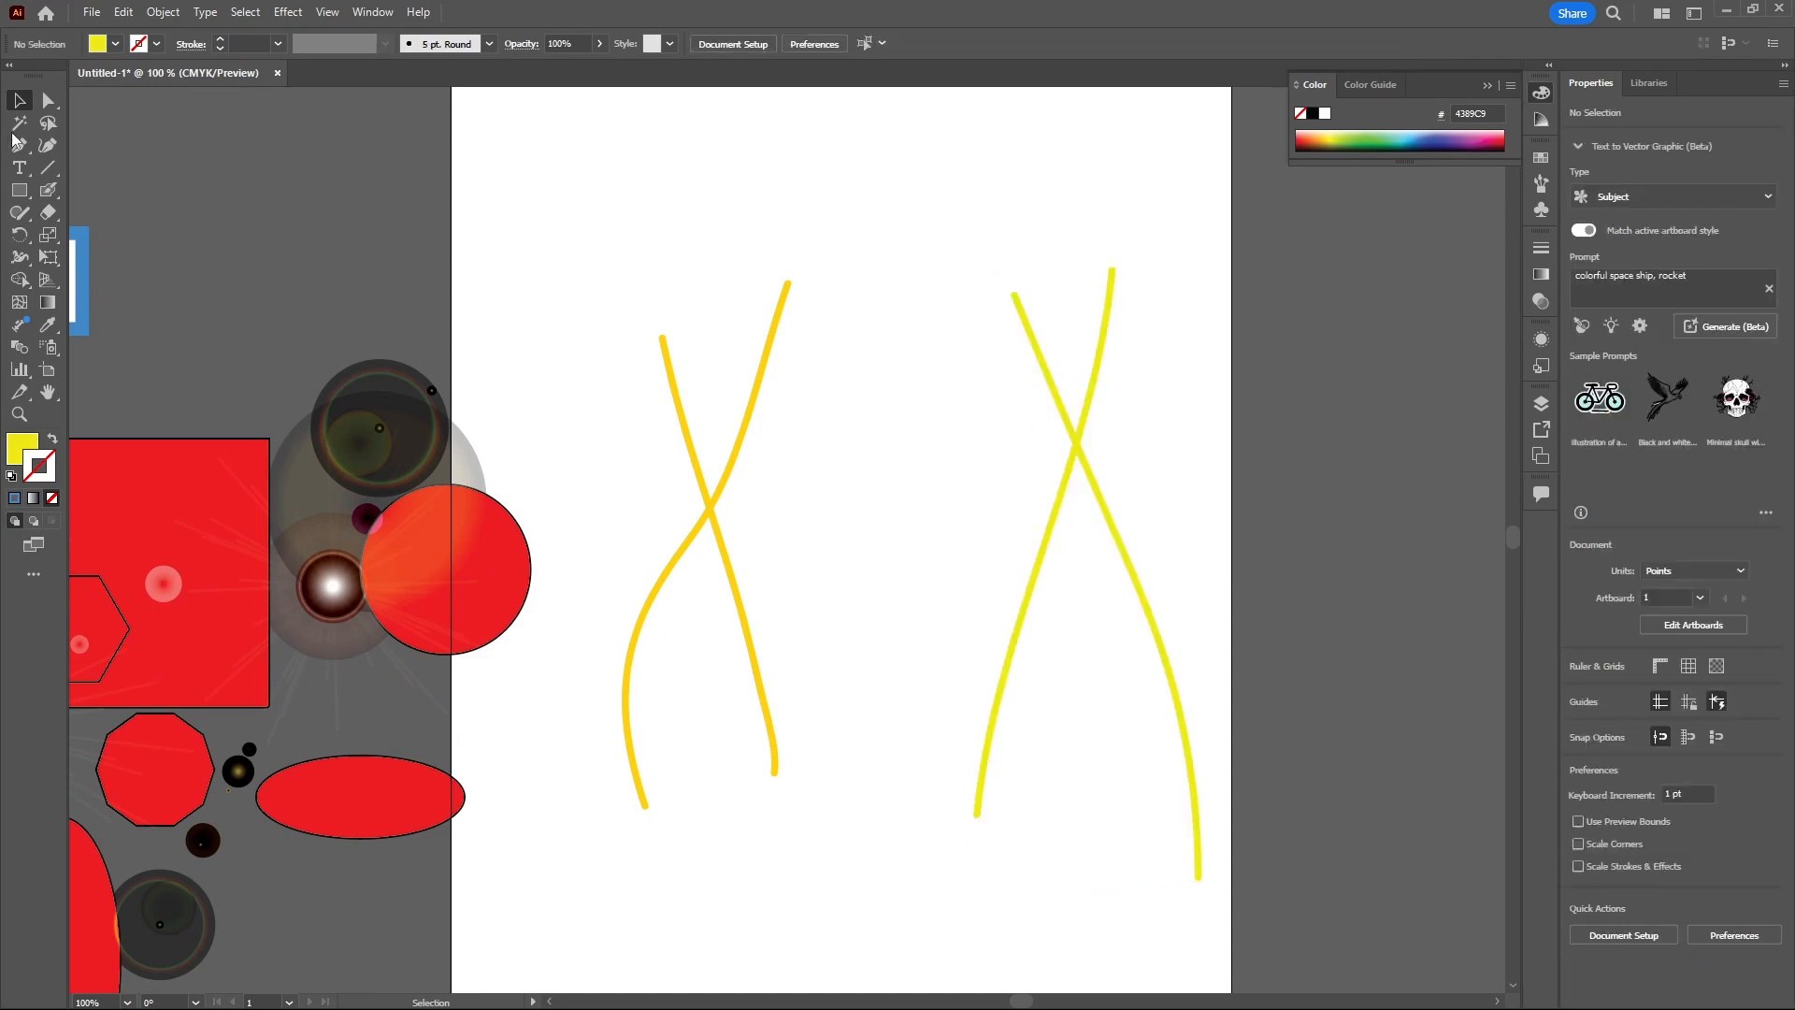
- Move the yellow Blob Brush strokes, then undo the last two moves
{"action": "scroll", "coordinate": [1108, 589], "scroll_direction": "up", "scroll_amount": 3}
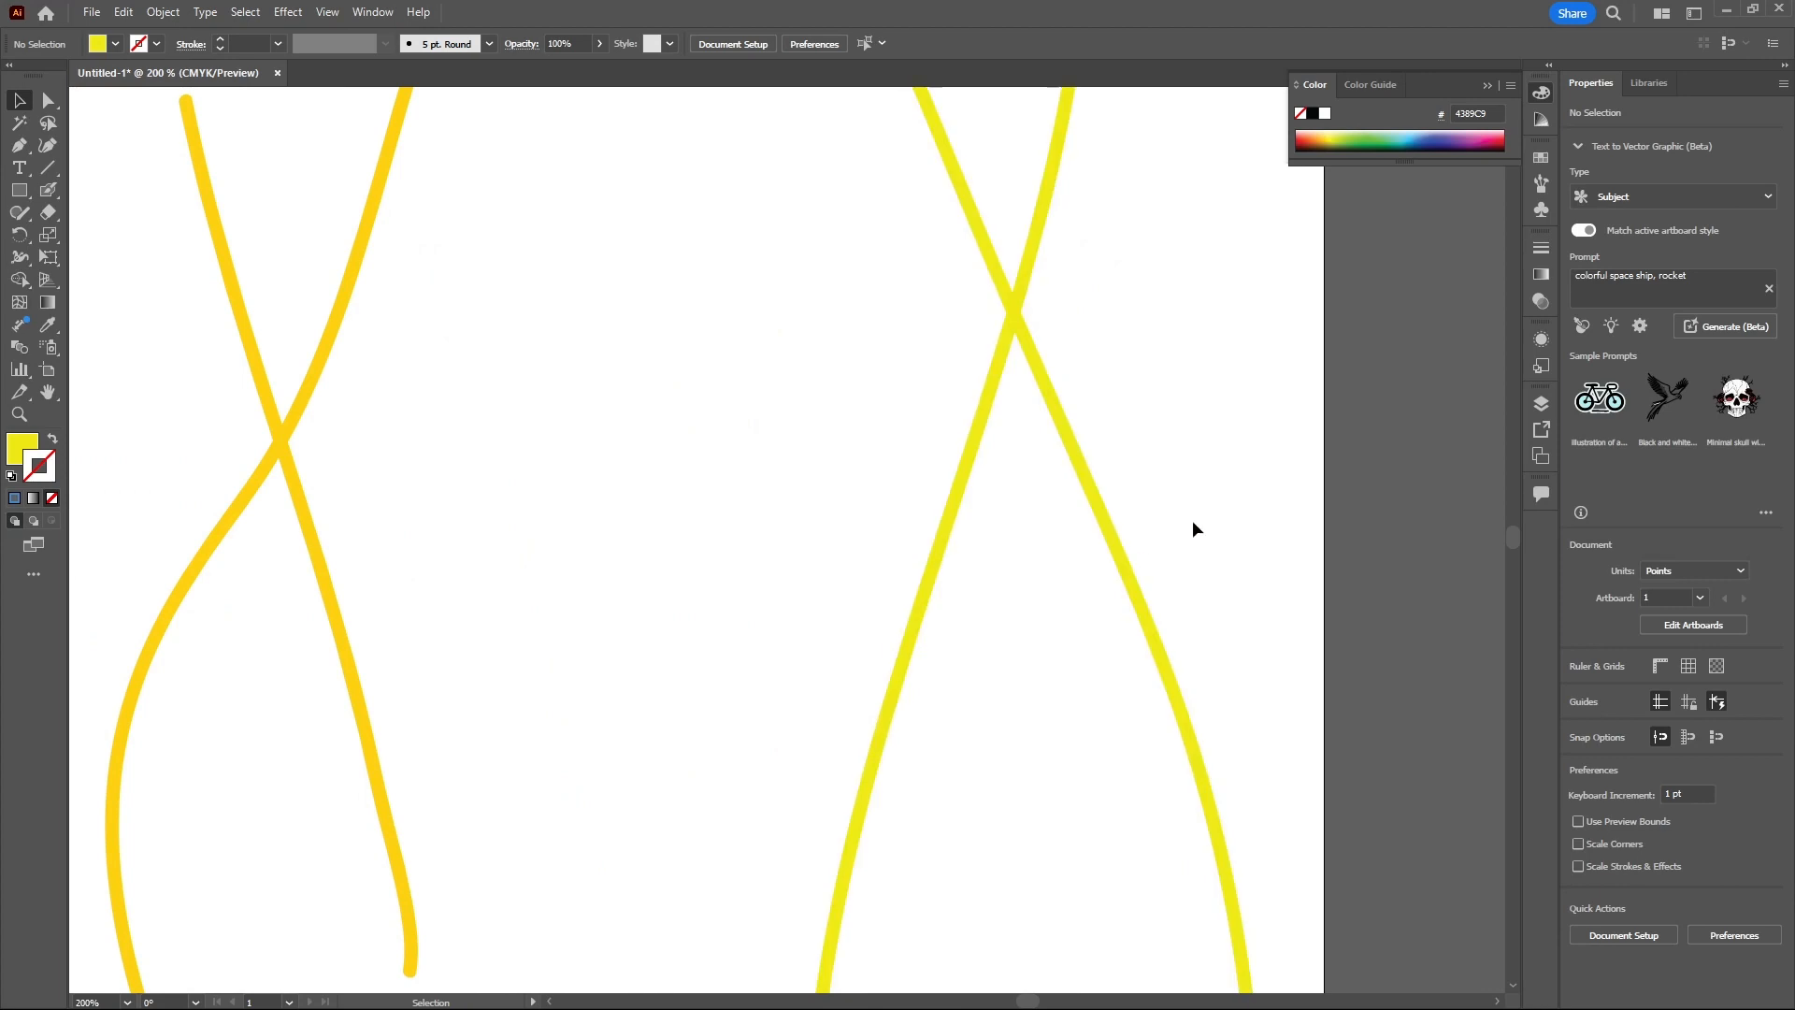
{"action": "left_click", "coordinate": [1132, 584]}
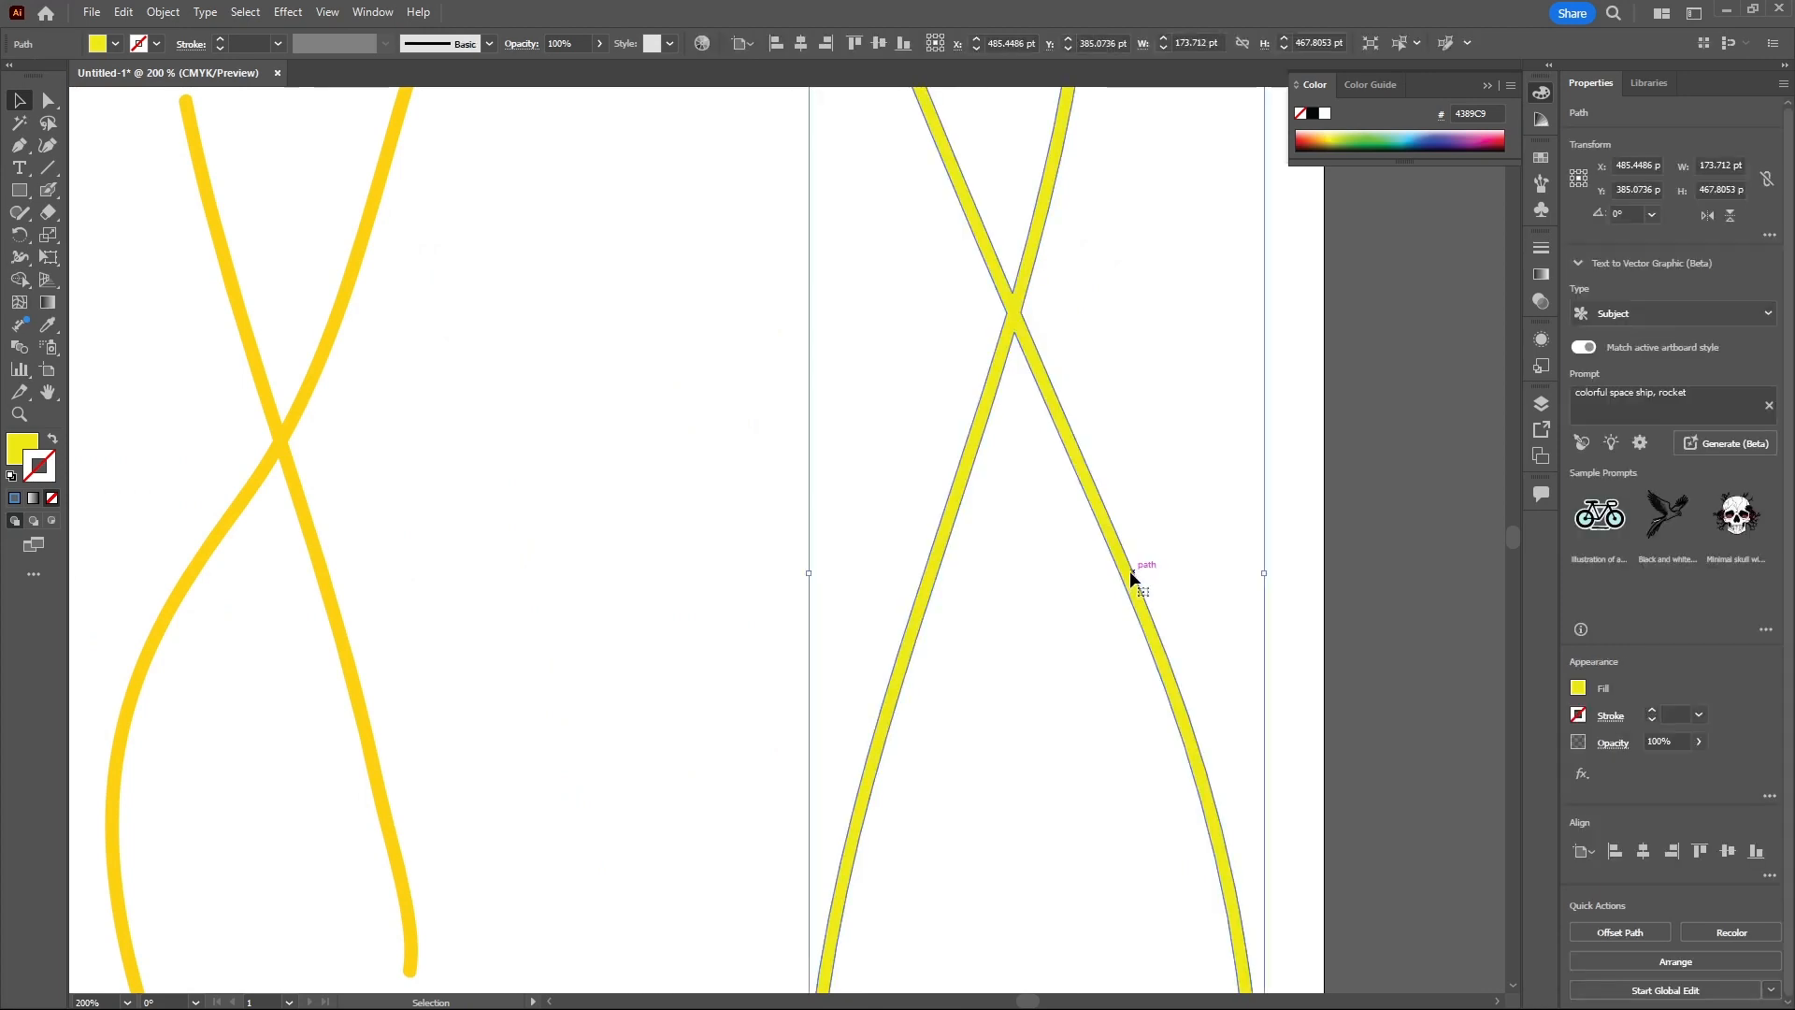
{"action": "left_click_drag", "start_coordinate": [1126, 572], "coordinate": [1075, 652]}
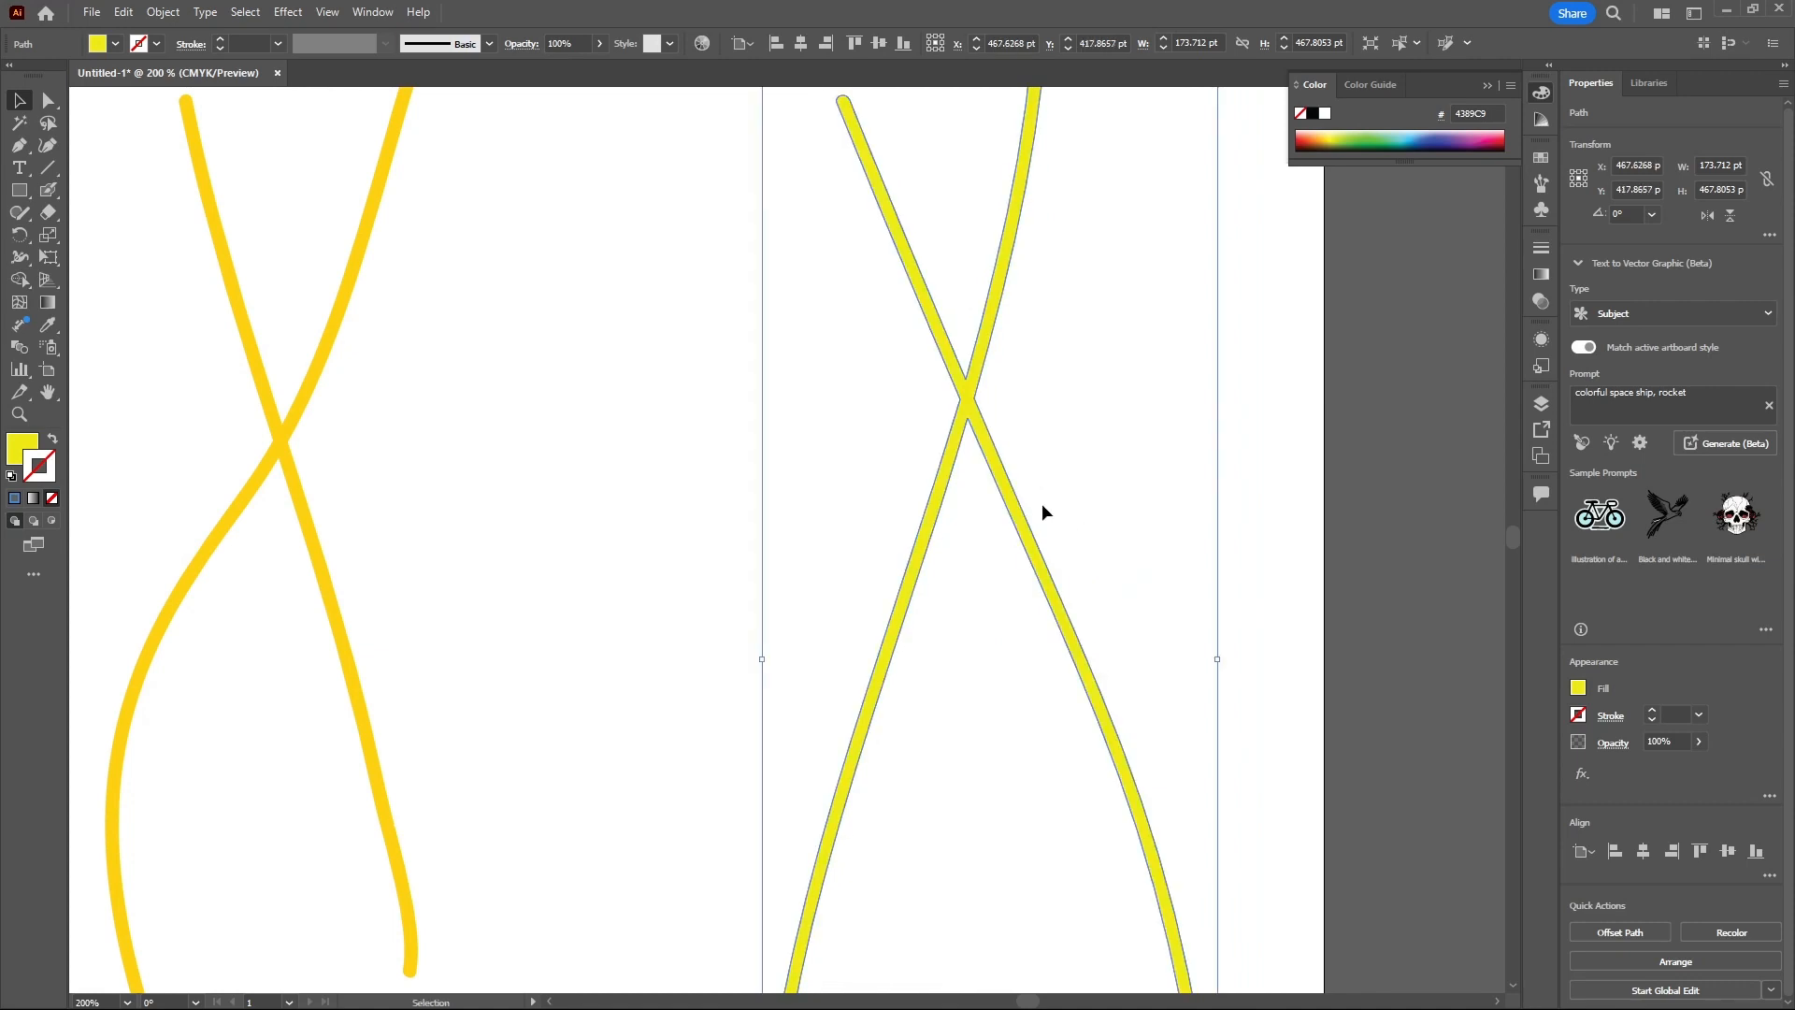
{"action": "left_click", "coordinate": [1143, 393]}
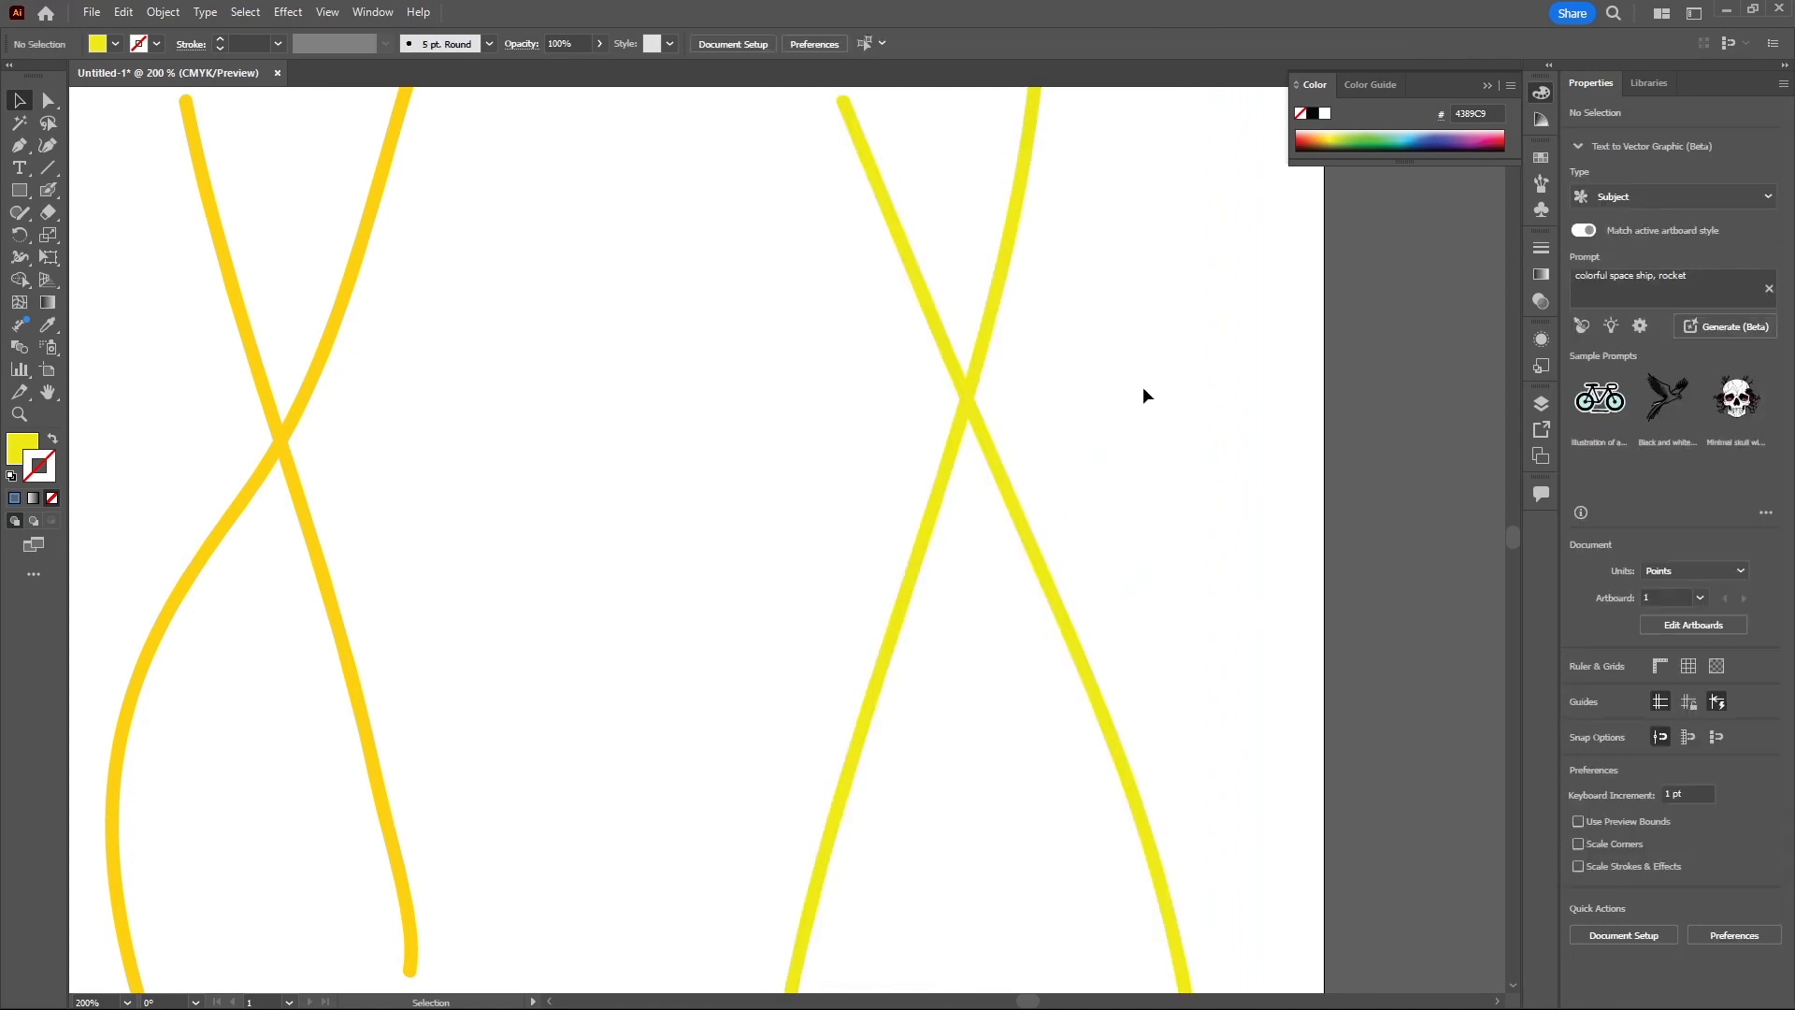
{"action": "left_click", "coordinate": [998, 483]}
{"action": "left_click_drag", "start_coordinate": [998, 485], "coordinate": [1033, 455]}
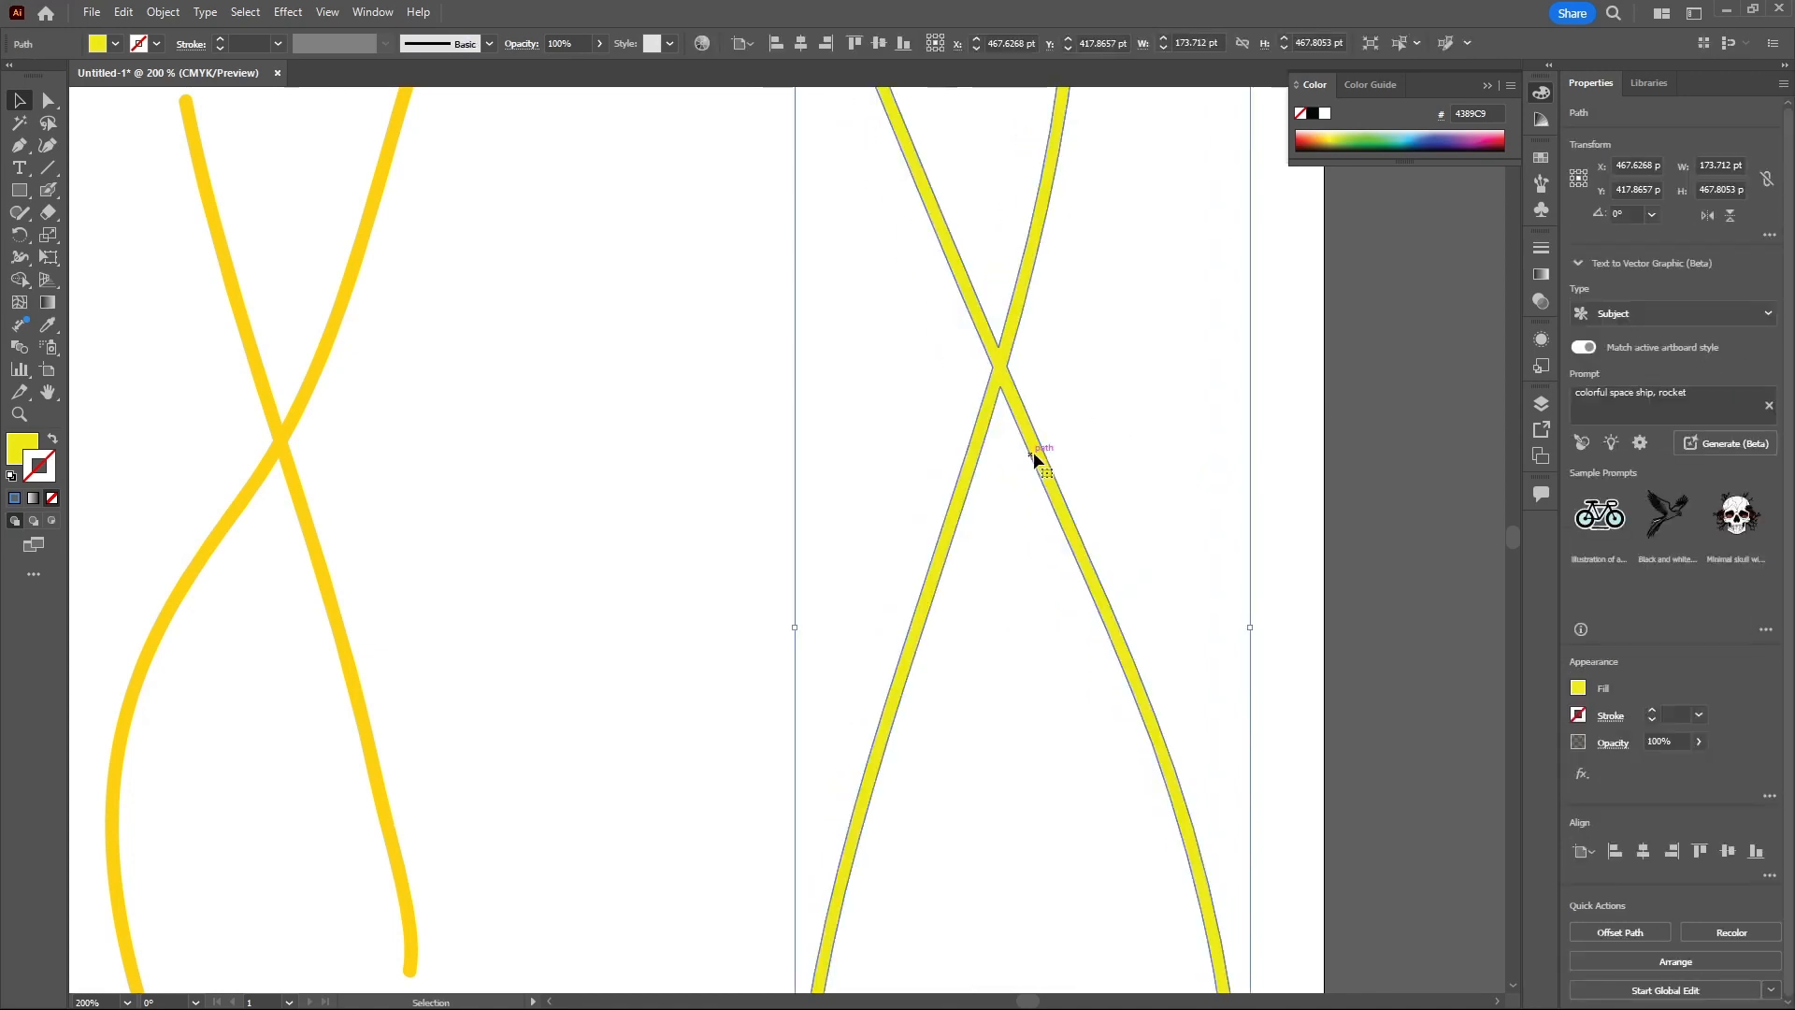
{"action": "key", "text": "ctrl+z"}
{"action": "key", "text": "ctrl+z"}
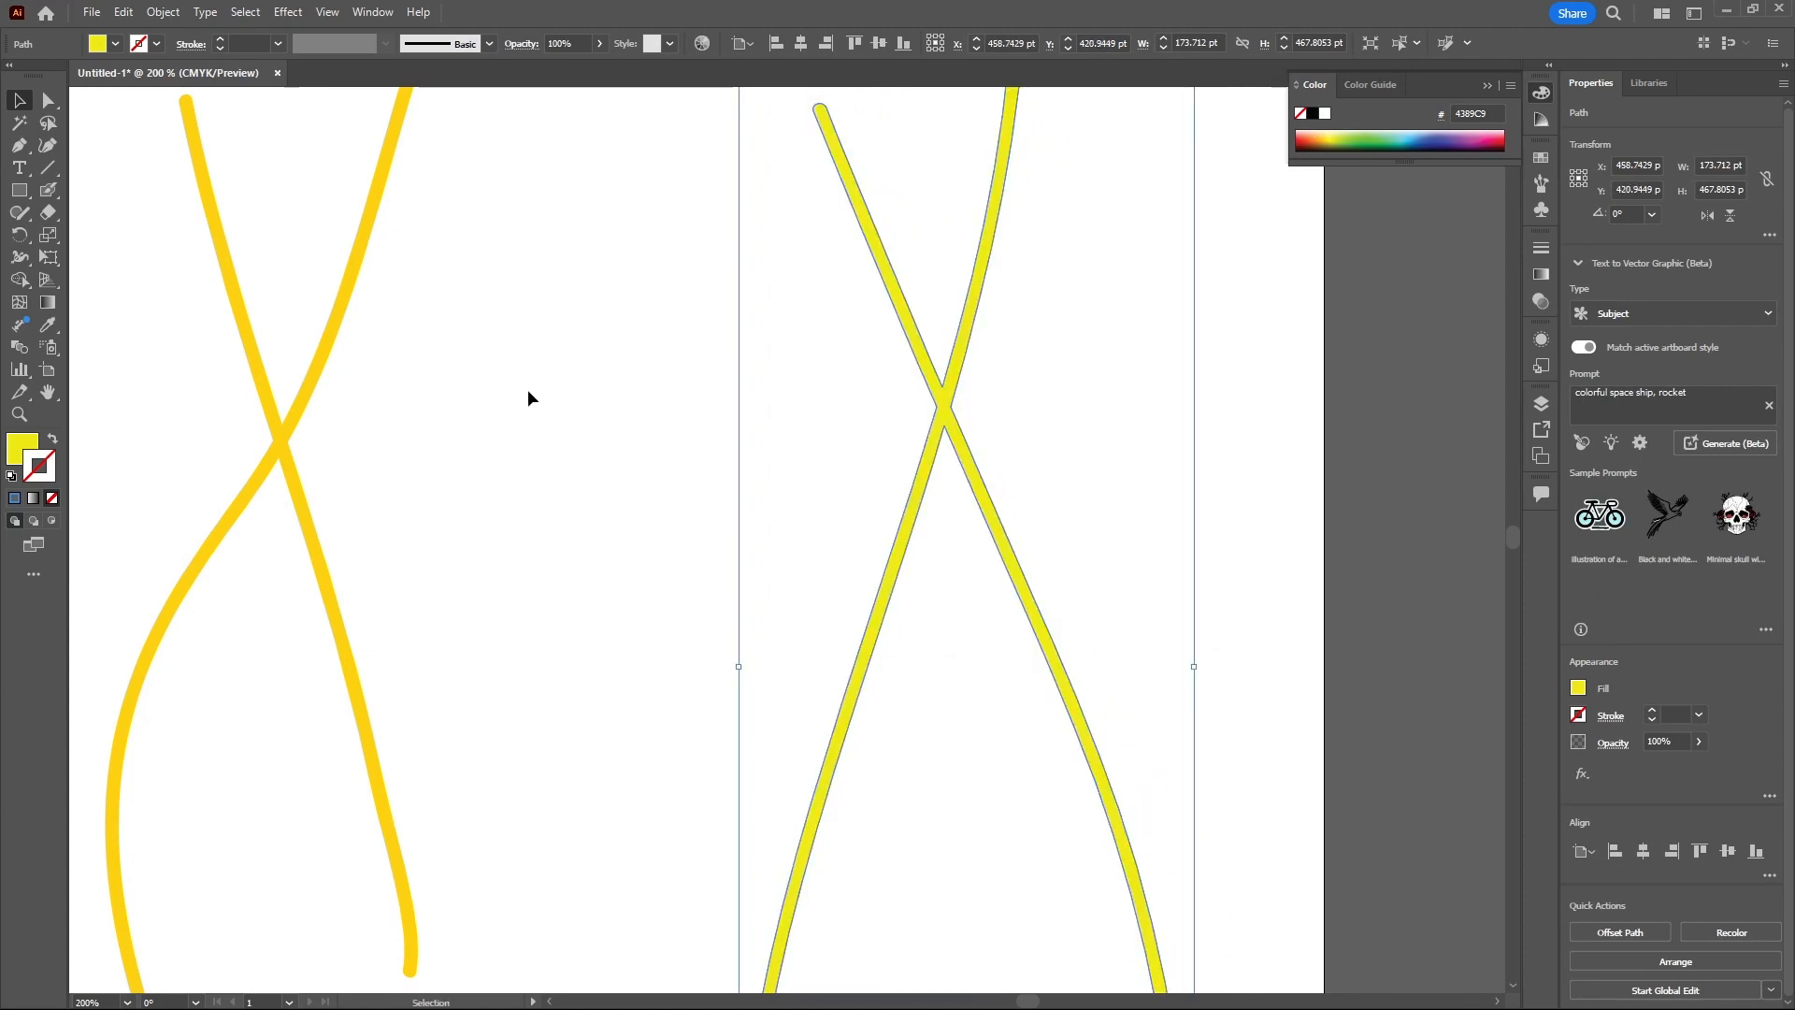
- Nudge the paintbrush strokes and the Blob Brush strokes slightly into new positions
{"action": "left_click", "coordinate": [329, 328]}
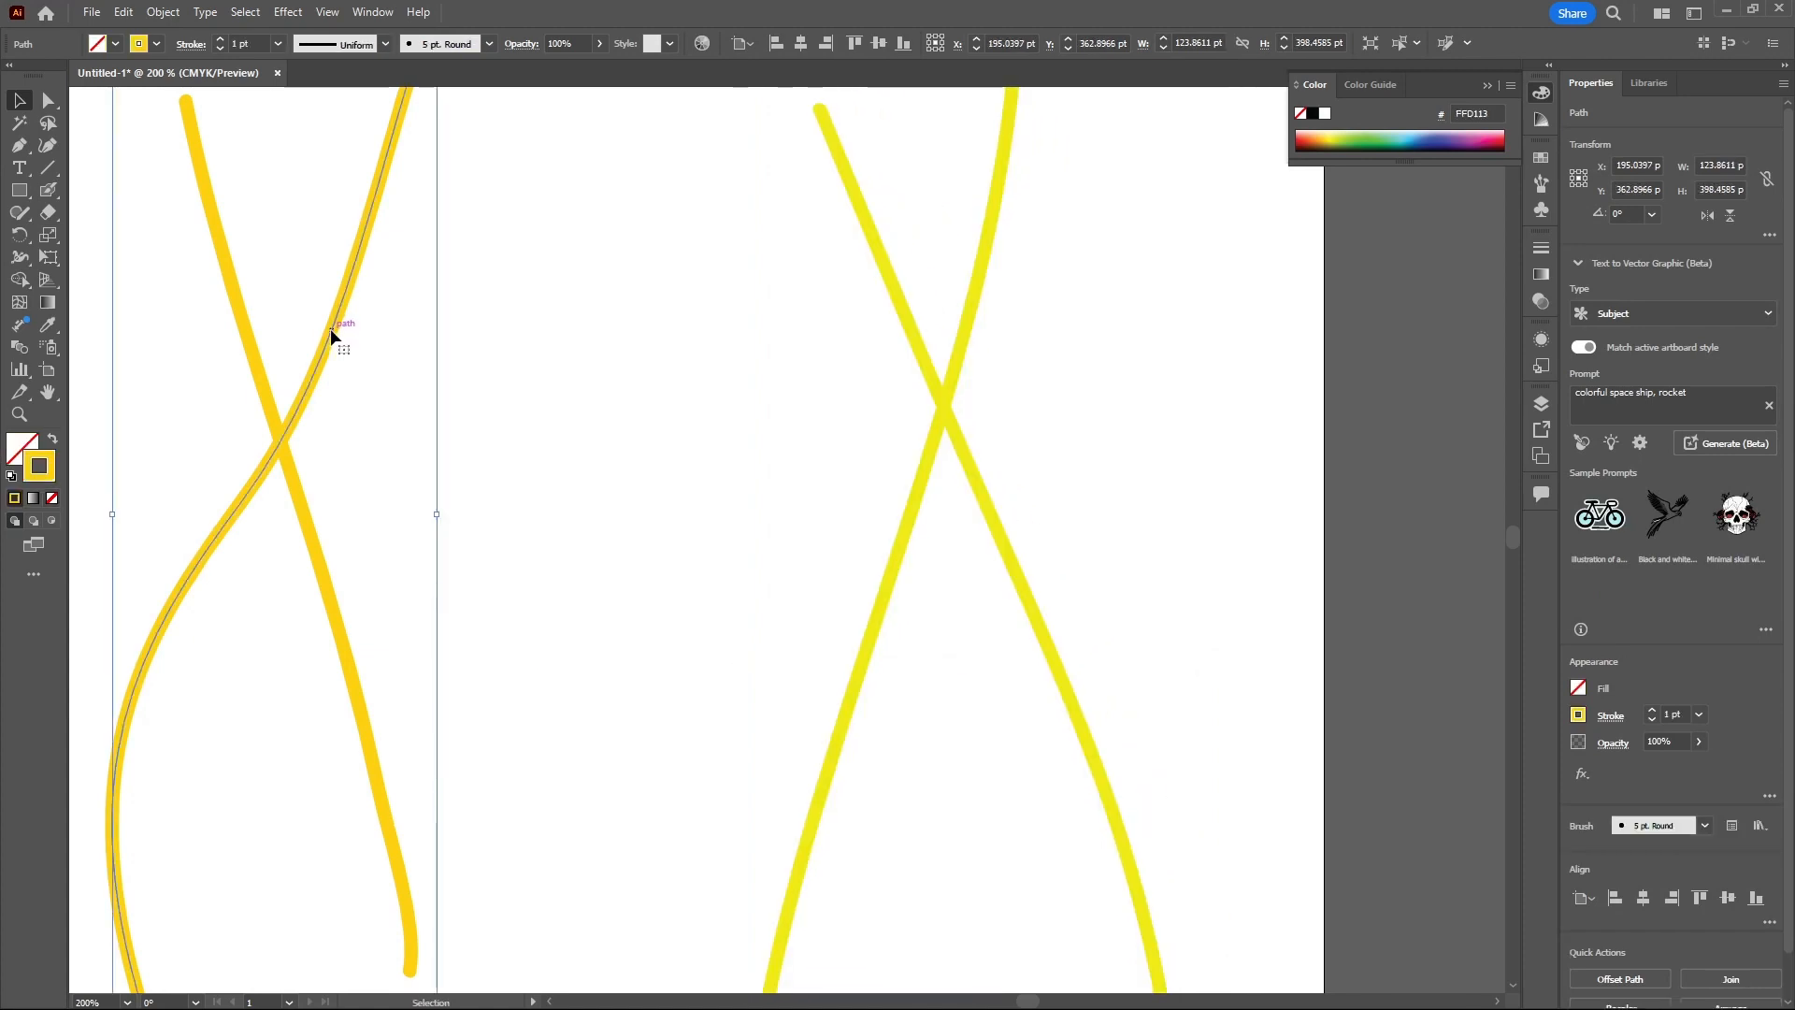
{"action": "left_click_drag", "start_coordinate": [329, 328], "coordinate": [355, 357]}
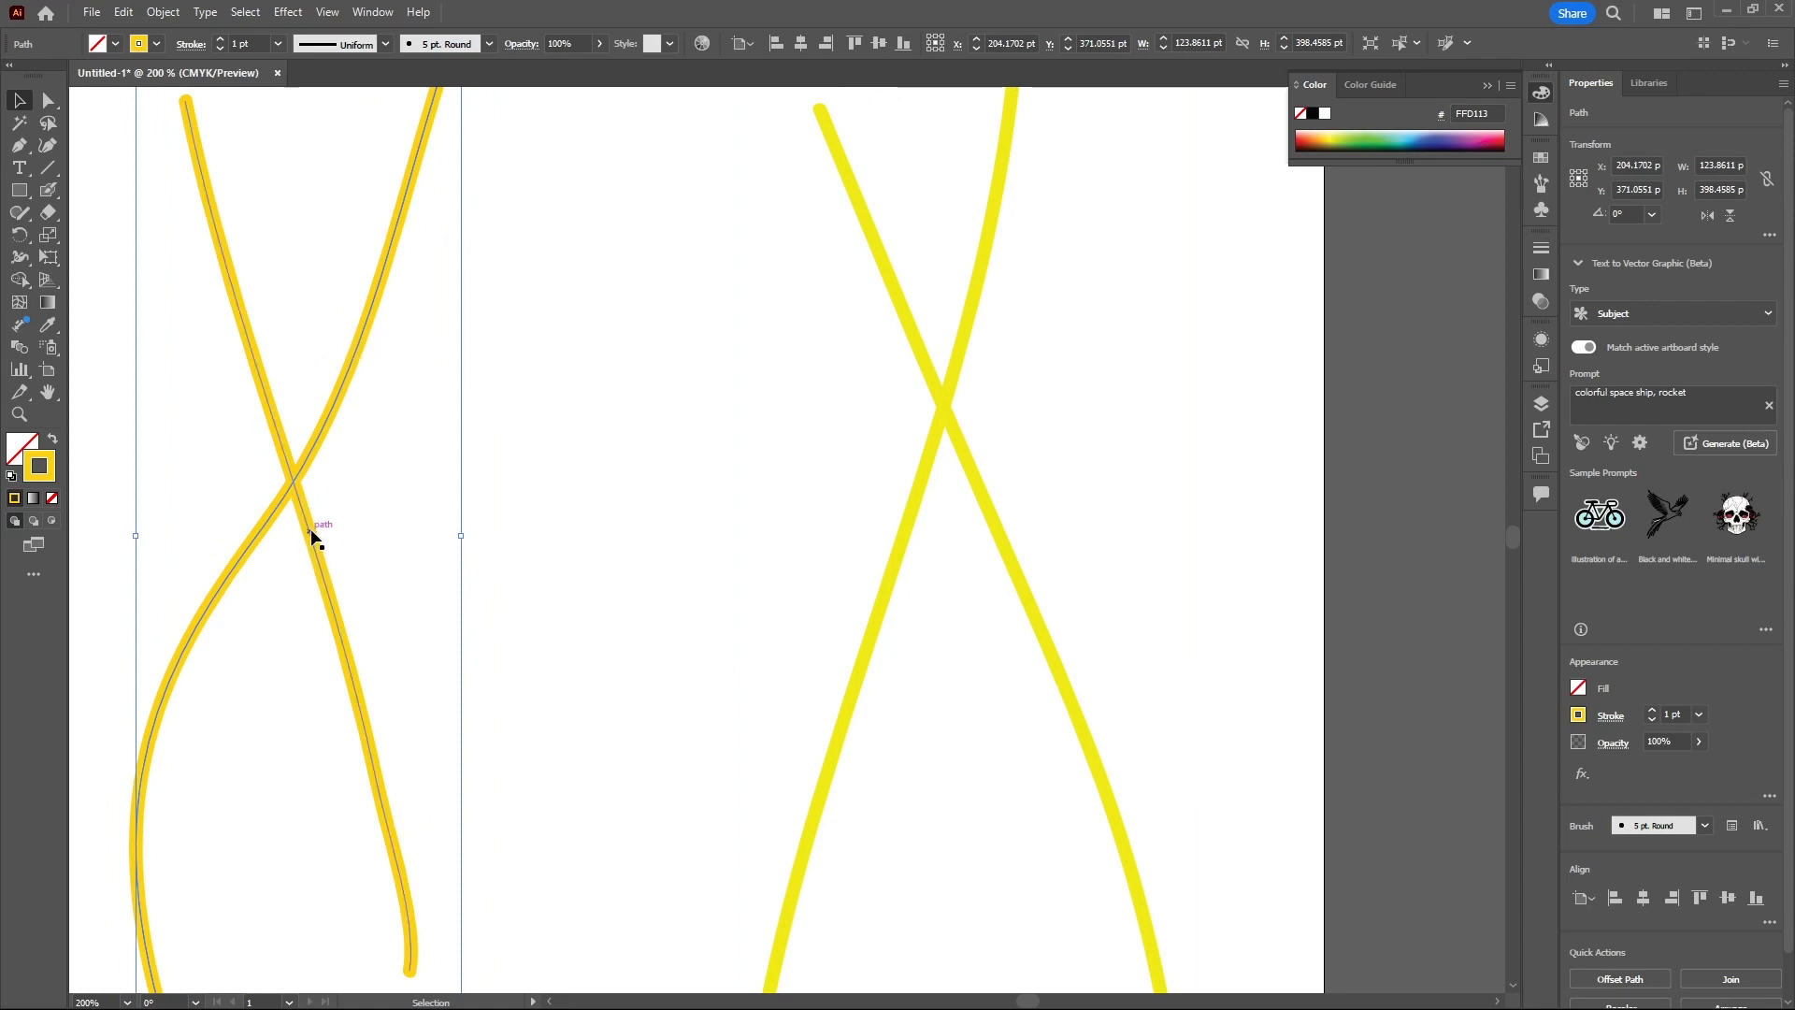
{"action": "left_click", "coordinate": [1003, 550]}
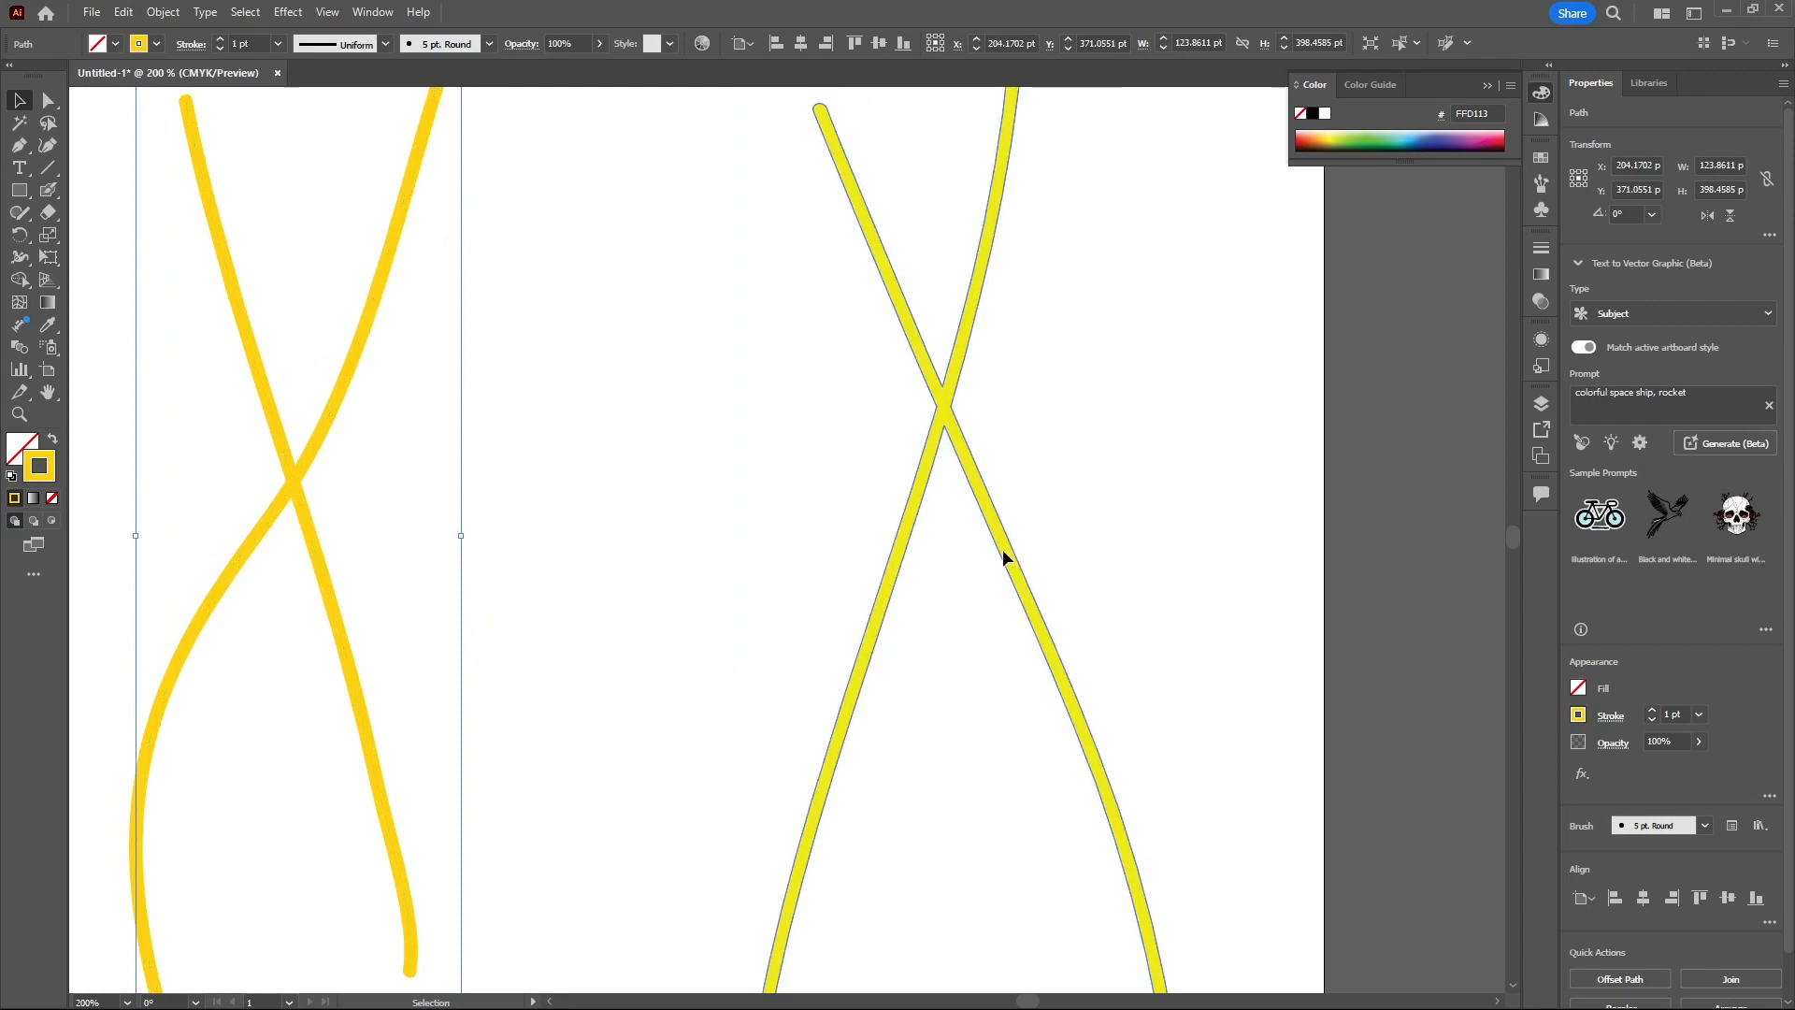
{"action": "mouse_move", "coordinate": [1009, 554]}
{"action": "left_mouse_down"}
{"action": "mouse_move", "coordinate": [1011, 591]}
{"action": "mouse_move", "coordinate": [1019, 537]}
{"action": "left_mouse_up"}
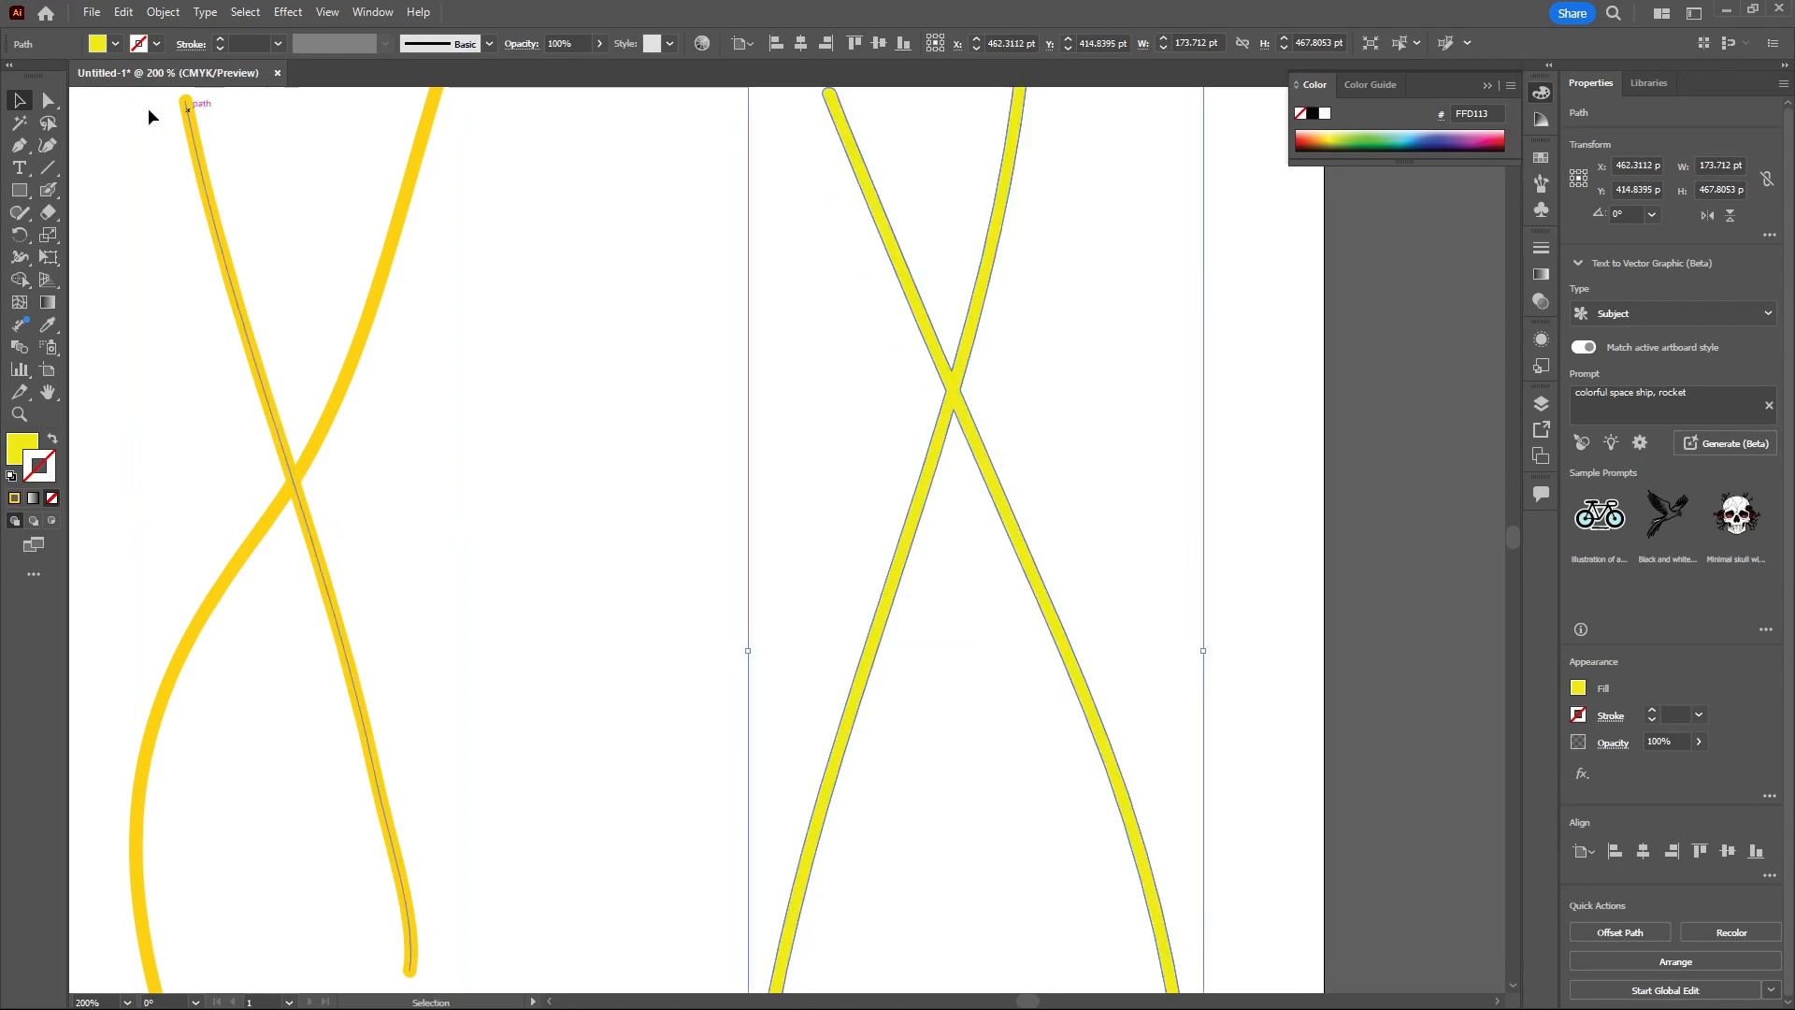
- Reshape the bottom end of the Blob Brush stroke into a drop-shaped bulge by dragging its anchors and handles
{"action": "left_click", "coordinate": [49, 100]}
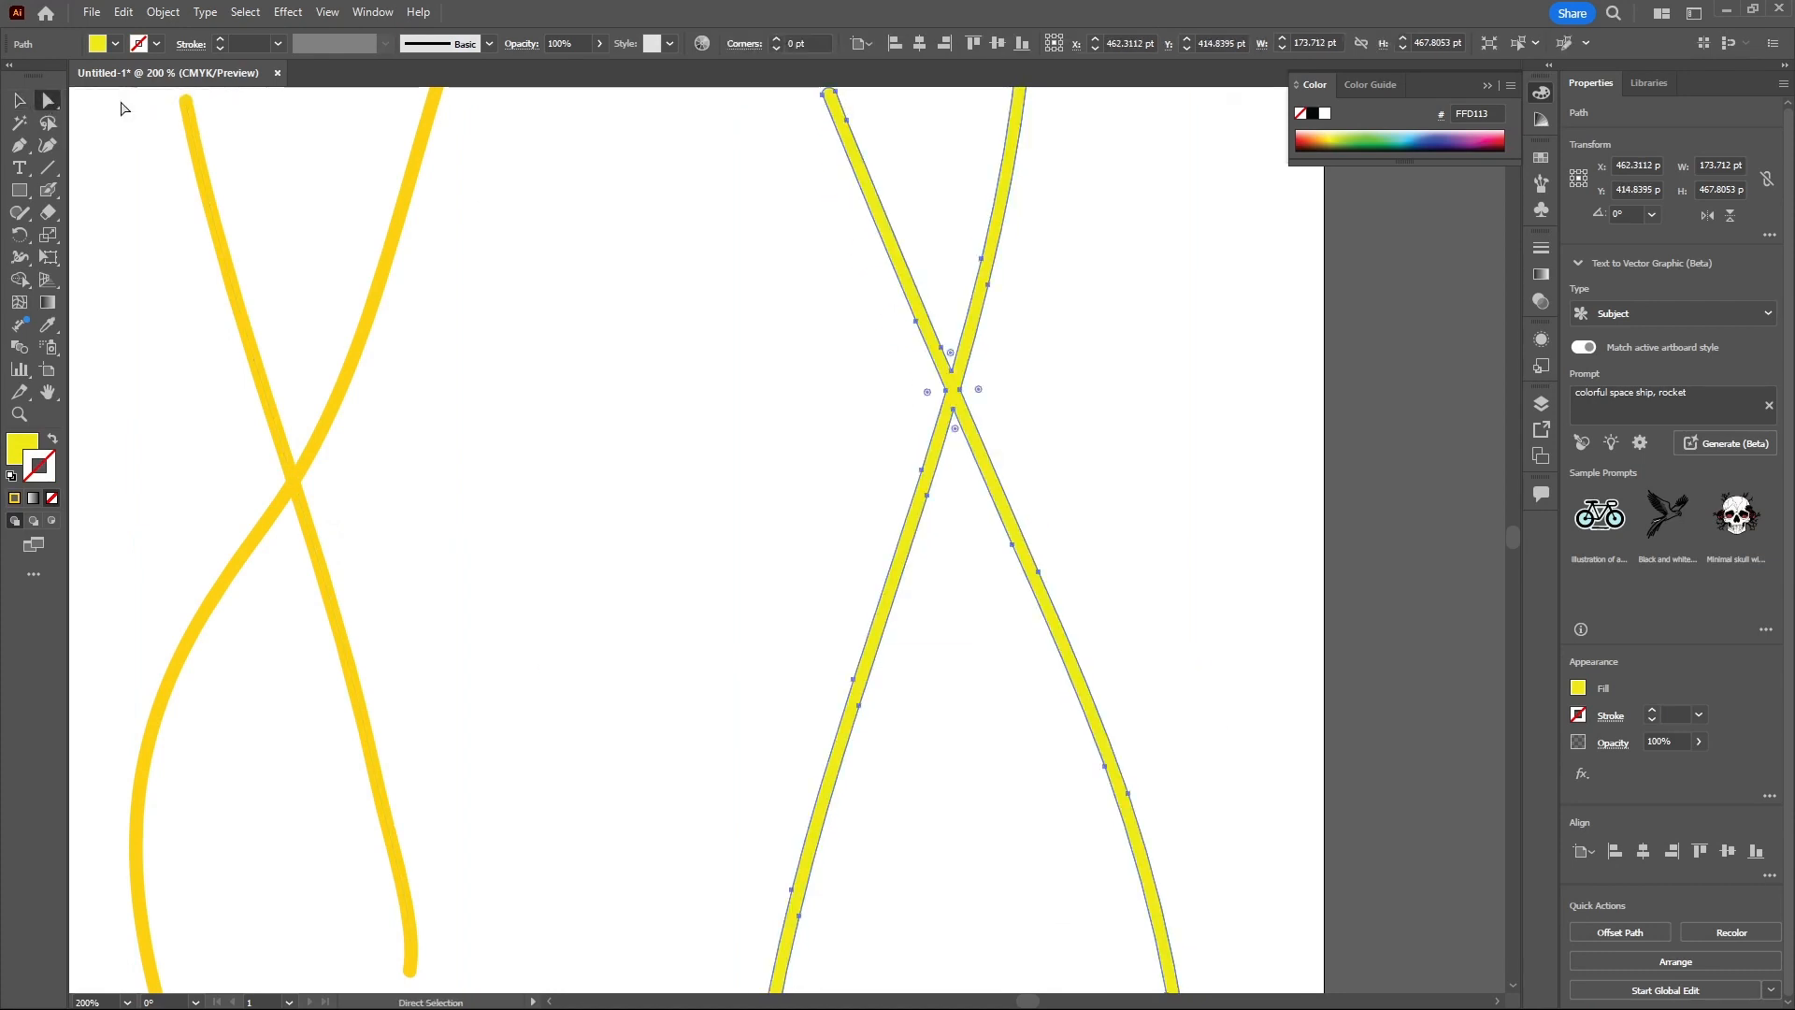
{"action": "scroll", "coordinate": [999, 412], "scroll_direction": "down", "scroll_amount": 1}
{"action": "scroll", "coordinate": [1028, 468], "scroll_direction": "down", "scroll_amount": 2}
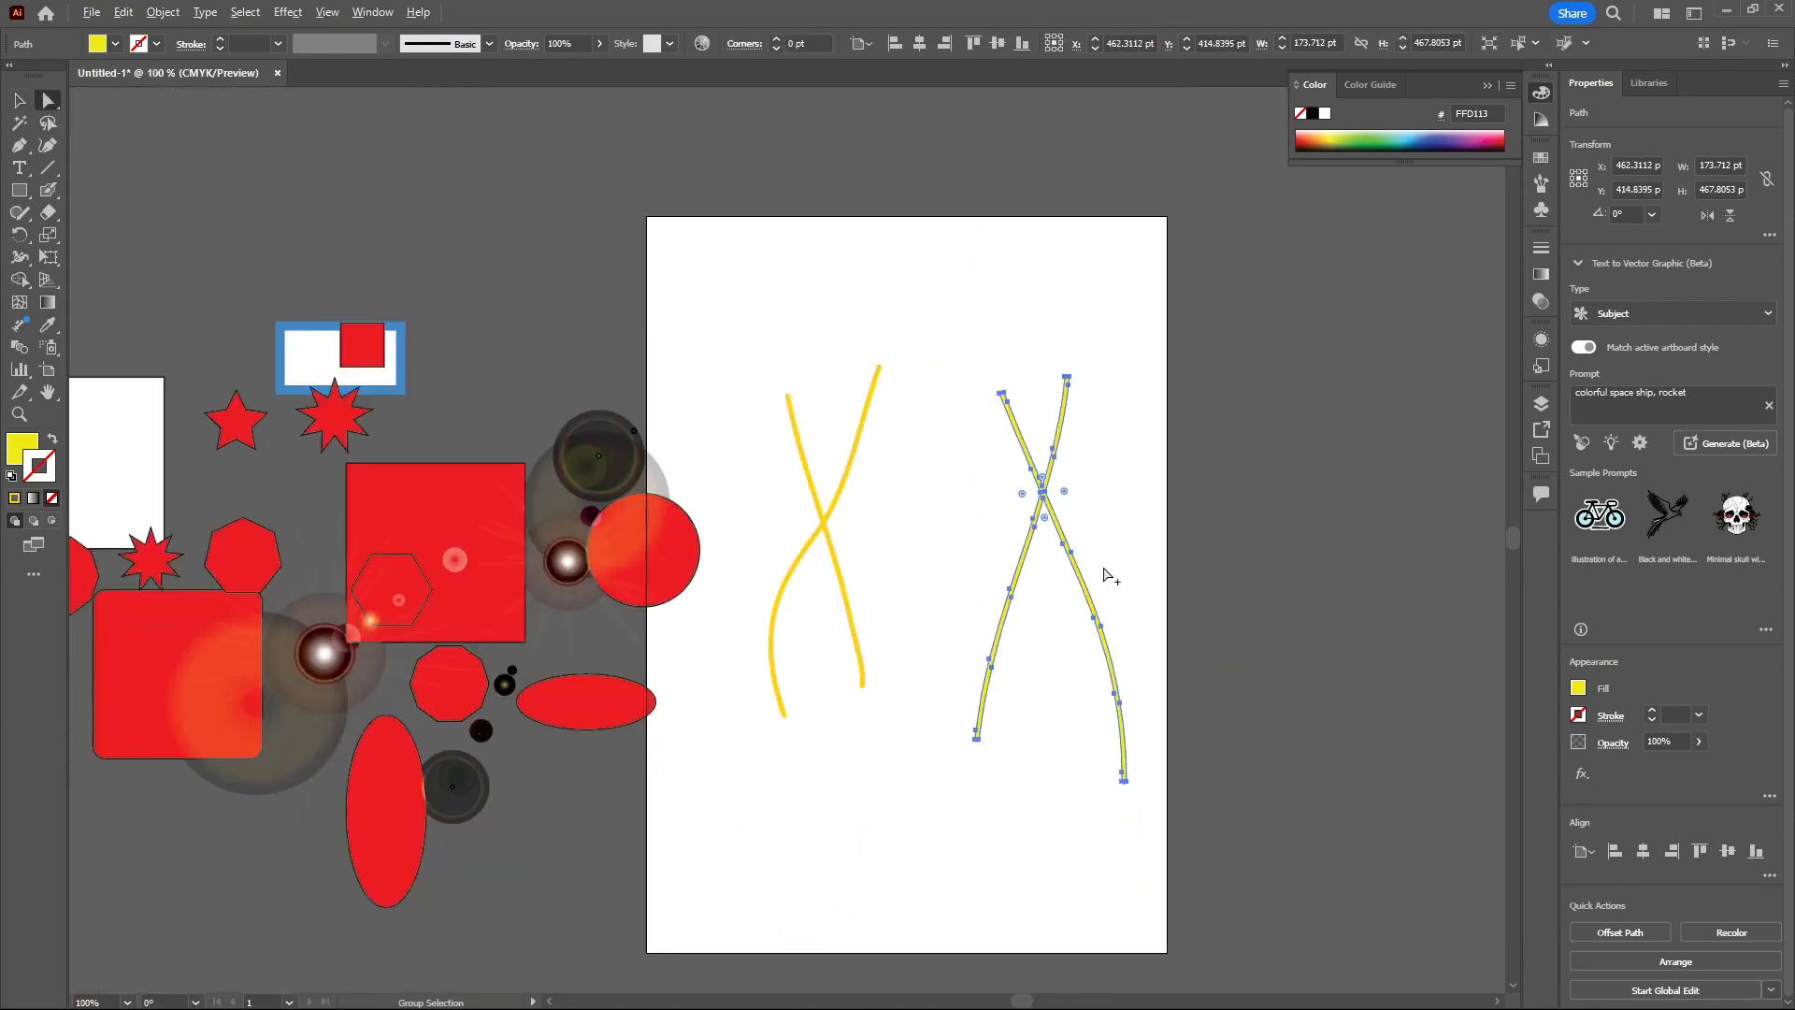
{"action": "scroll", "coordinate": [1130, 779], "scroll_direction": "up", "scroll_amount": 7}
{"action": "left_click_drag", "start_coordinate": [993, 566], "coordinate": [1215, 836]}
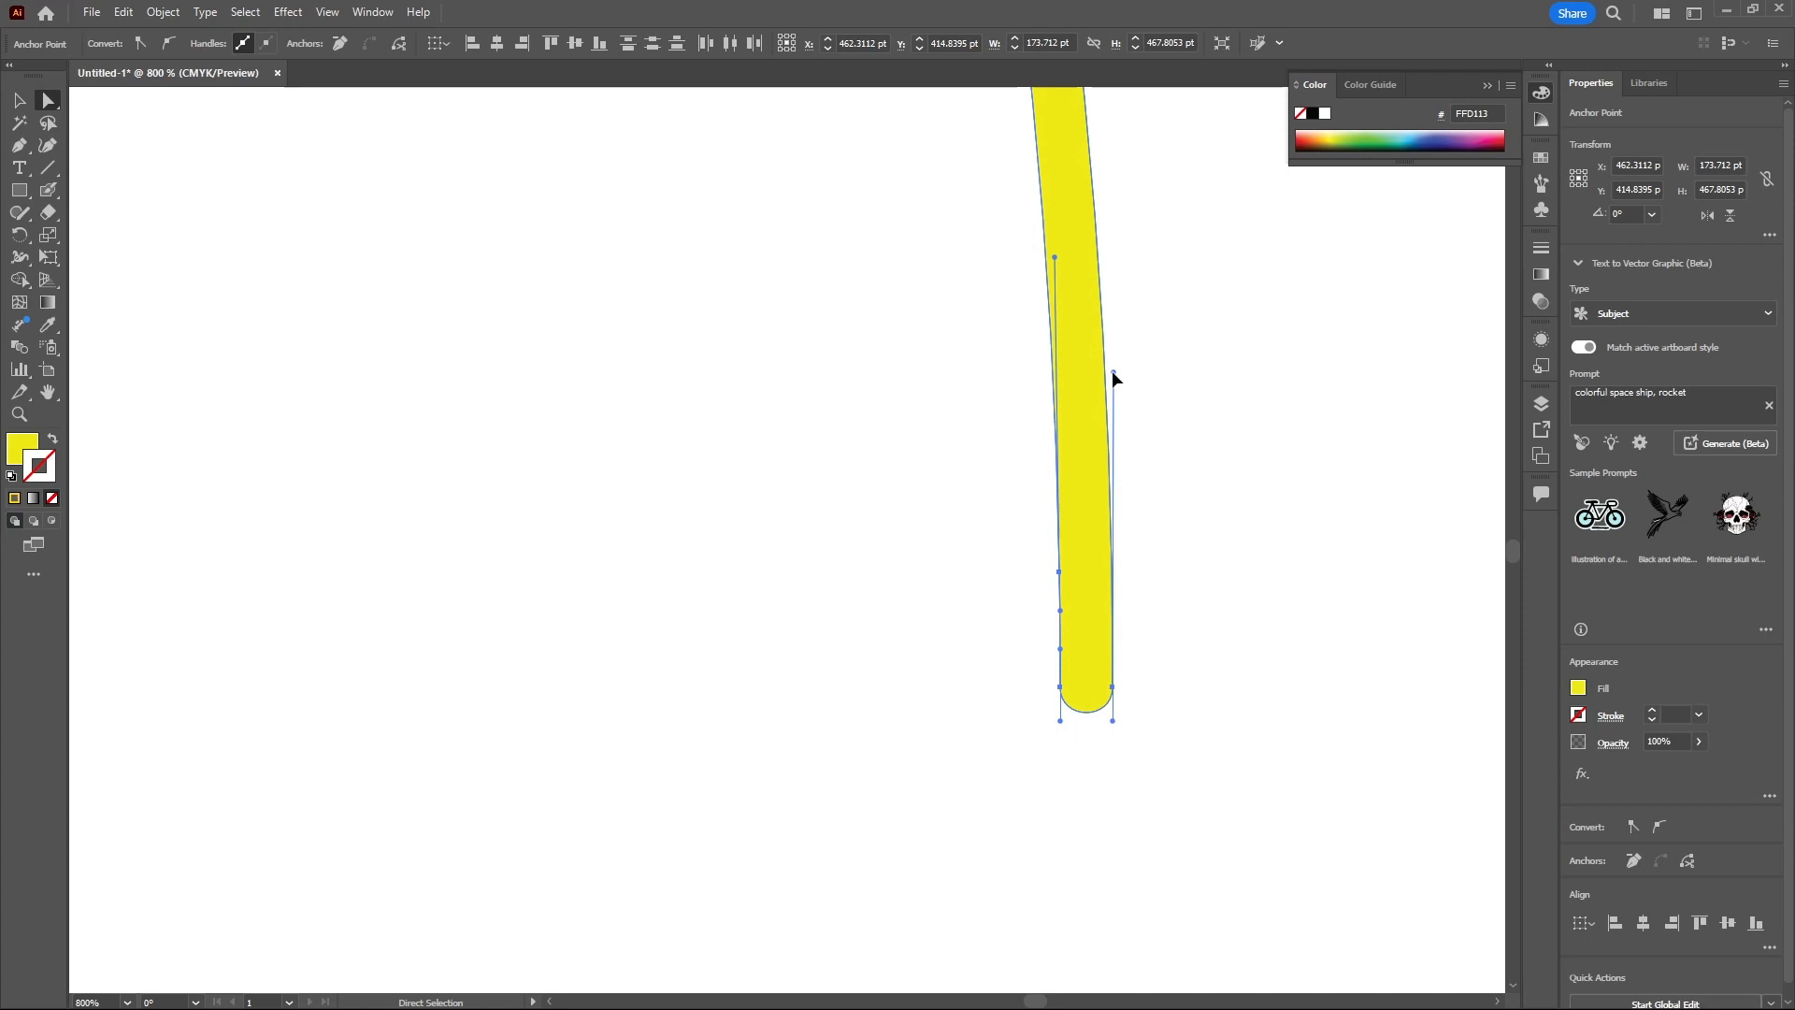
{"action": "left_click_drag", "start_coordinate": [1112, 370], "coordinate": [1357, 465]}
{"action": "left_click_drag", "start_coordinate": [1061, 688], "coordinate": [1030, 866]}
{"action": "left_click_drag", "start_coordinate": [1061, 581], "coordinate": [844, 563]}
{"action": "left_click", "coordinate": [1011, 617]}
{"action": "left_click_drag", "start_coordinate": [844, 249], "coordinate": [718, 429]}
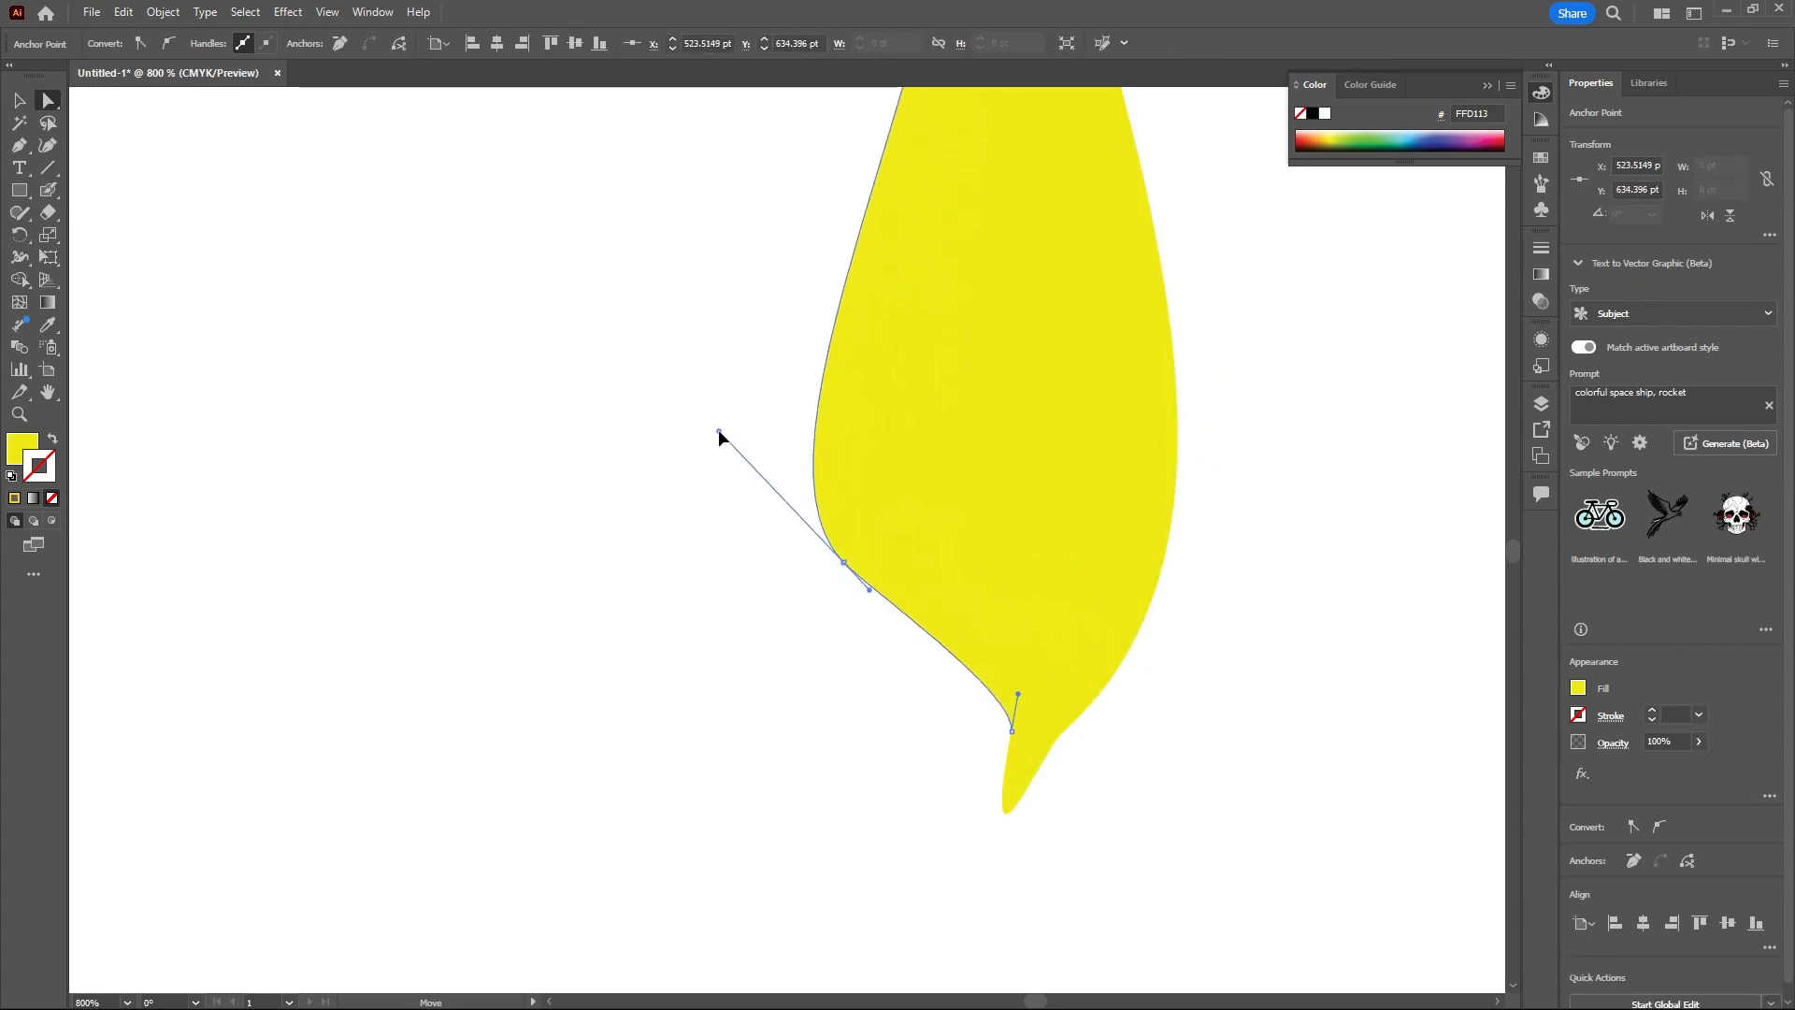
{"action": "left_click_drag", "start_coordinate": [1018, 694], "coordinate": [1023, 525]}
{"action": "scroll", "coordinate": [1245, 837], "scroll_direction": "down", "scroll_amount": 3}
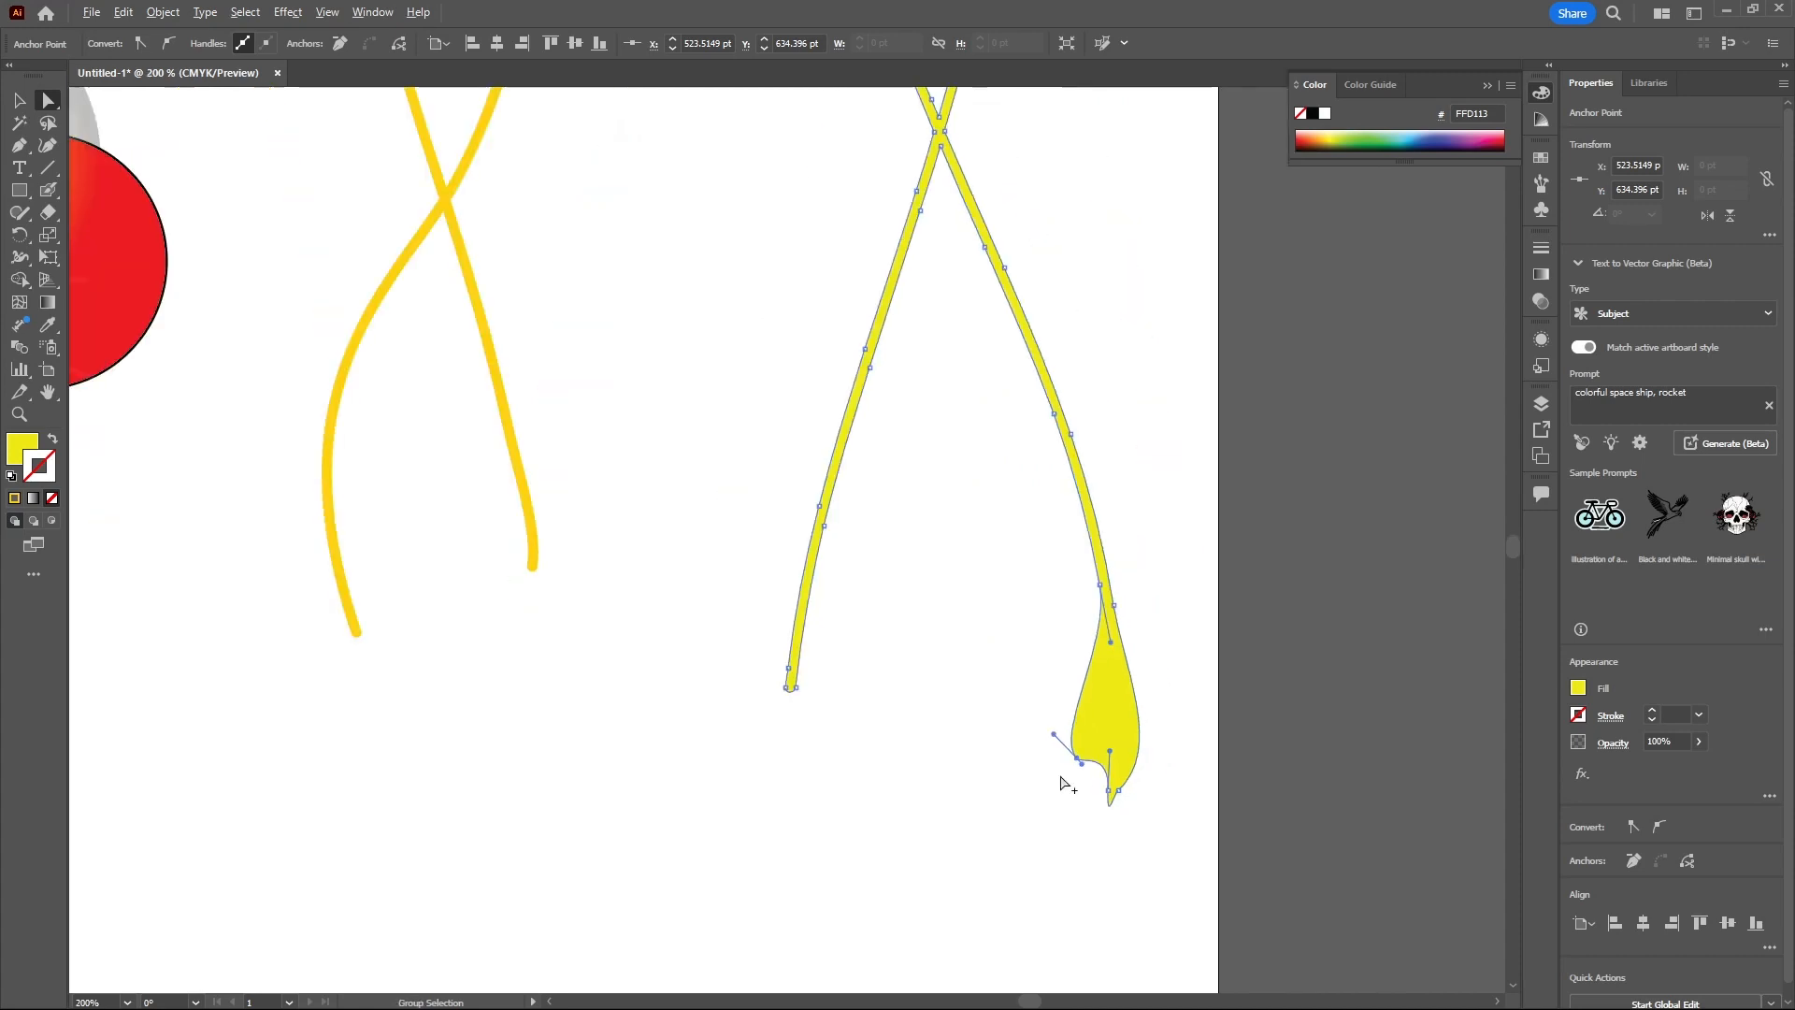
{"action": "scroll", "coordinate": [1275, 702], "scroll_direction": "down", "scroll_amount": 3}
{"action": "scroll", "coordinate": [1295, 739], "scroll_direction": "down", "scroll_amount": 2}
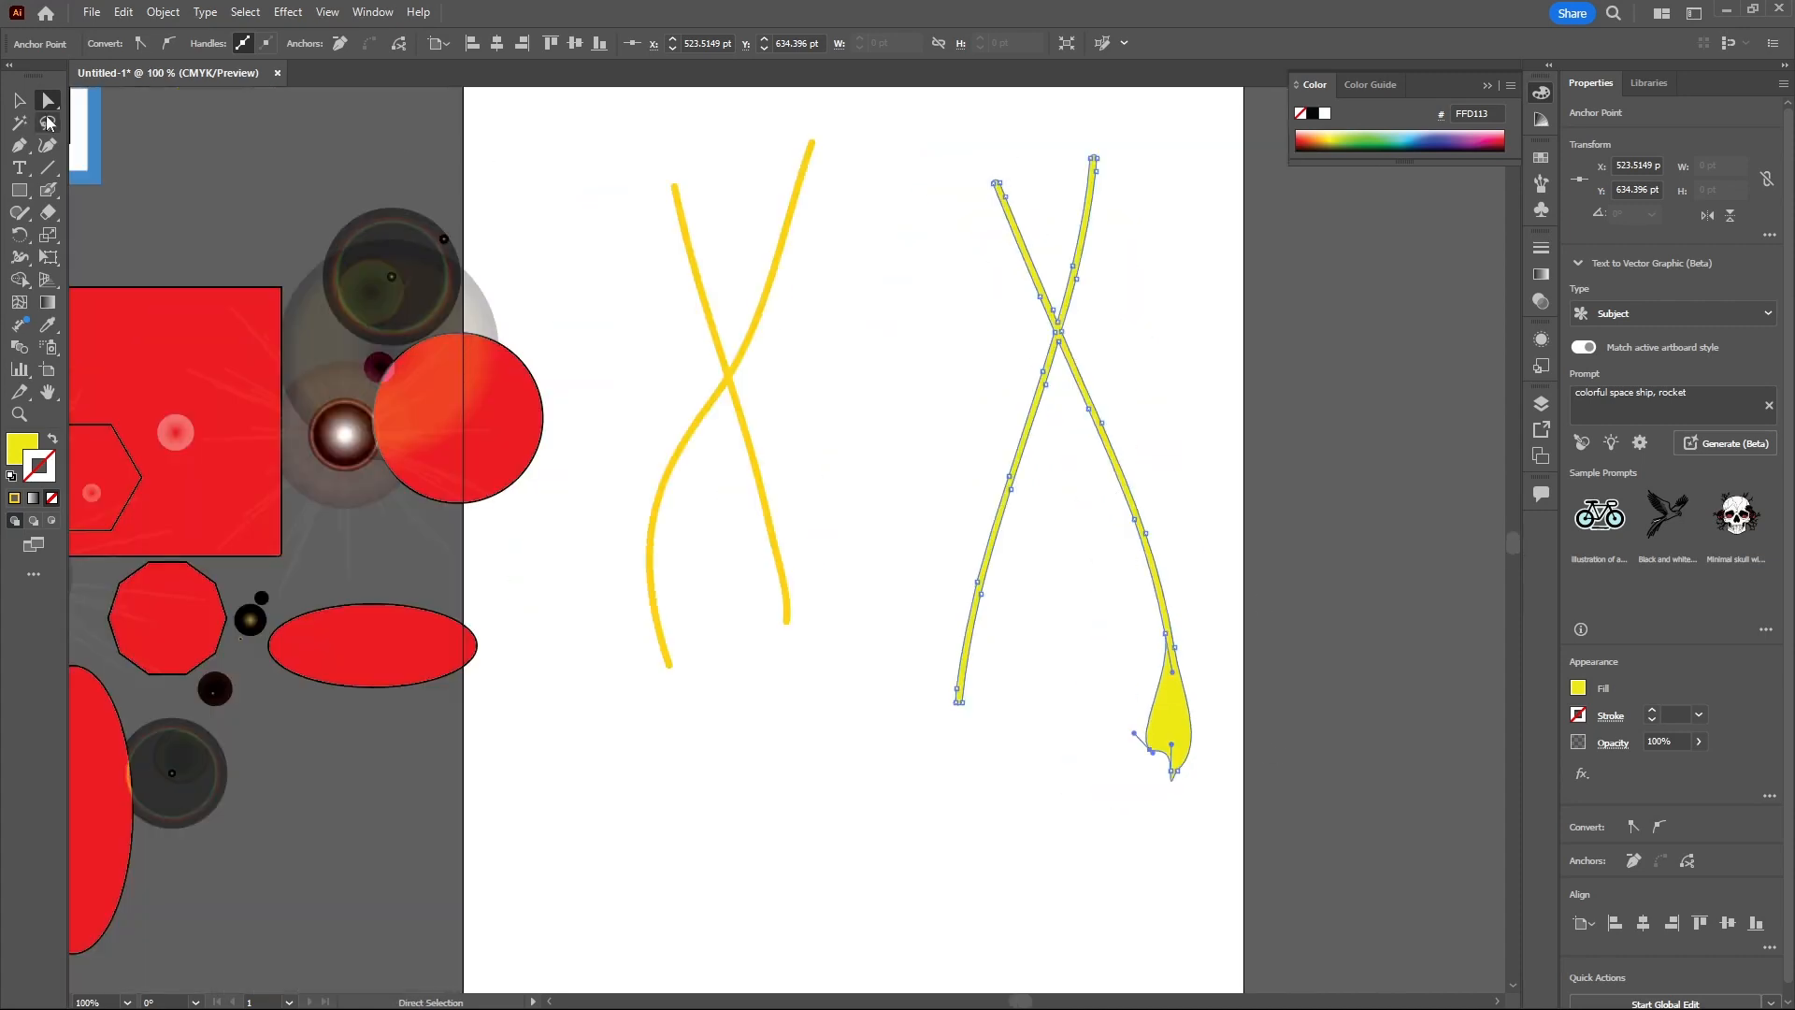
- Select all the paintbrush and Blob Brush strokes and delete them
{"action": "left_click", "coordinate": [19, 100]}
{"action": "left_click_drag", "start_coordinate": [620, 182], "coordinate": [1366, 837]}
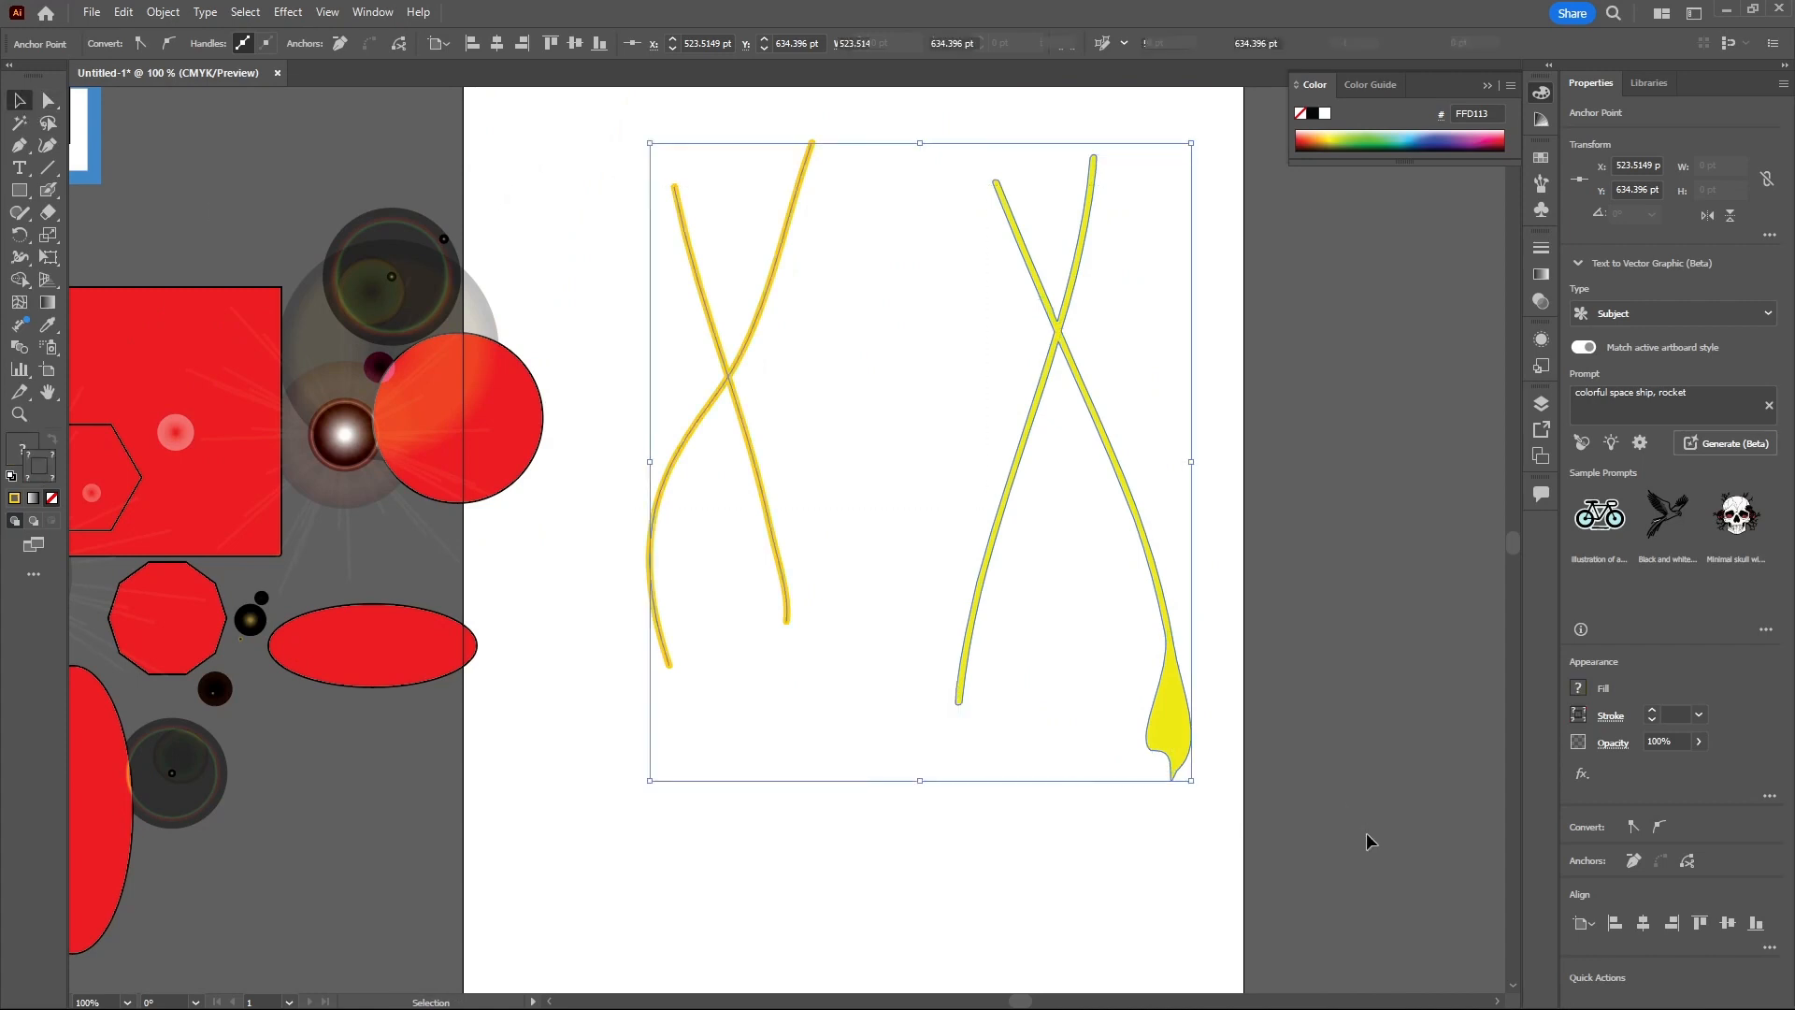
{"action": "key", "text": "Delete"}
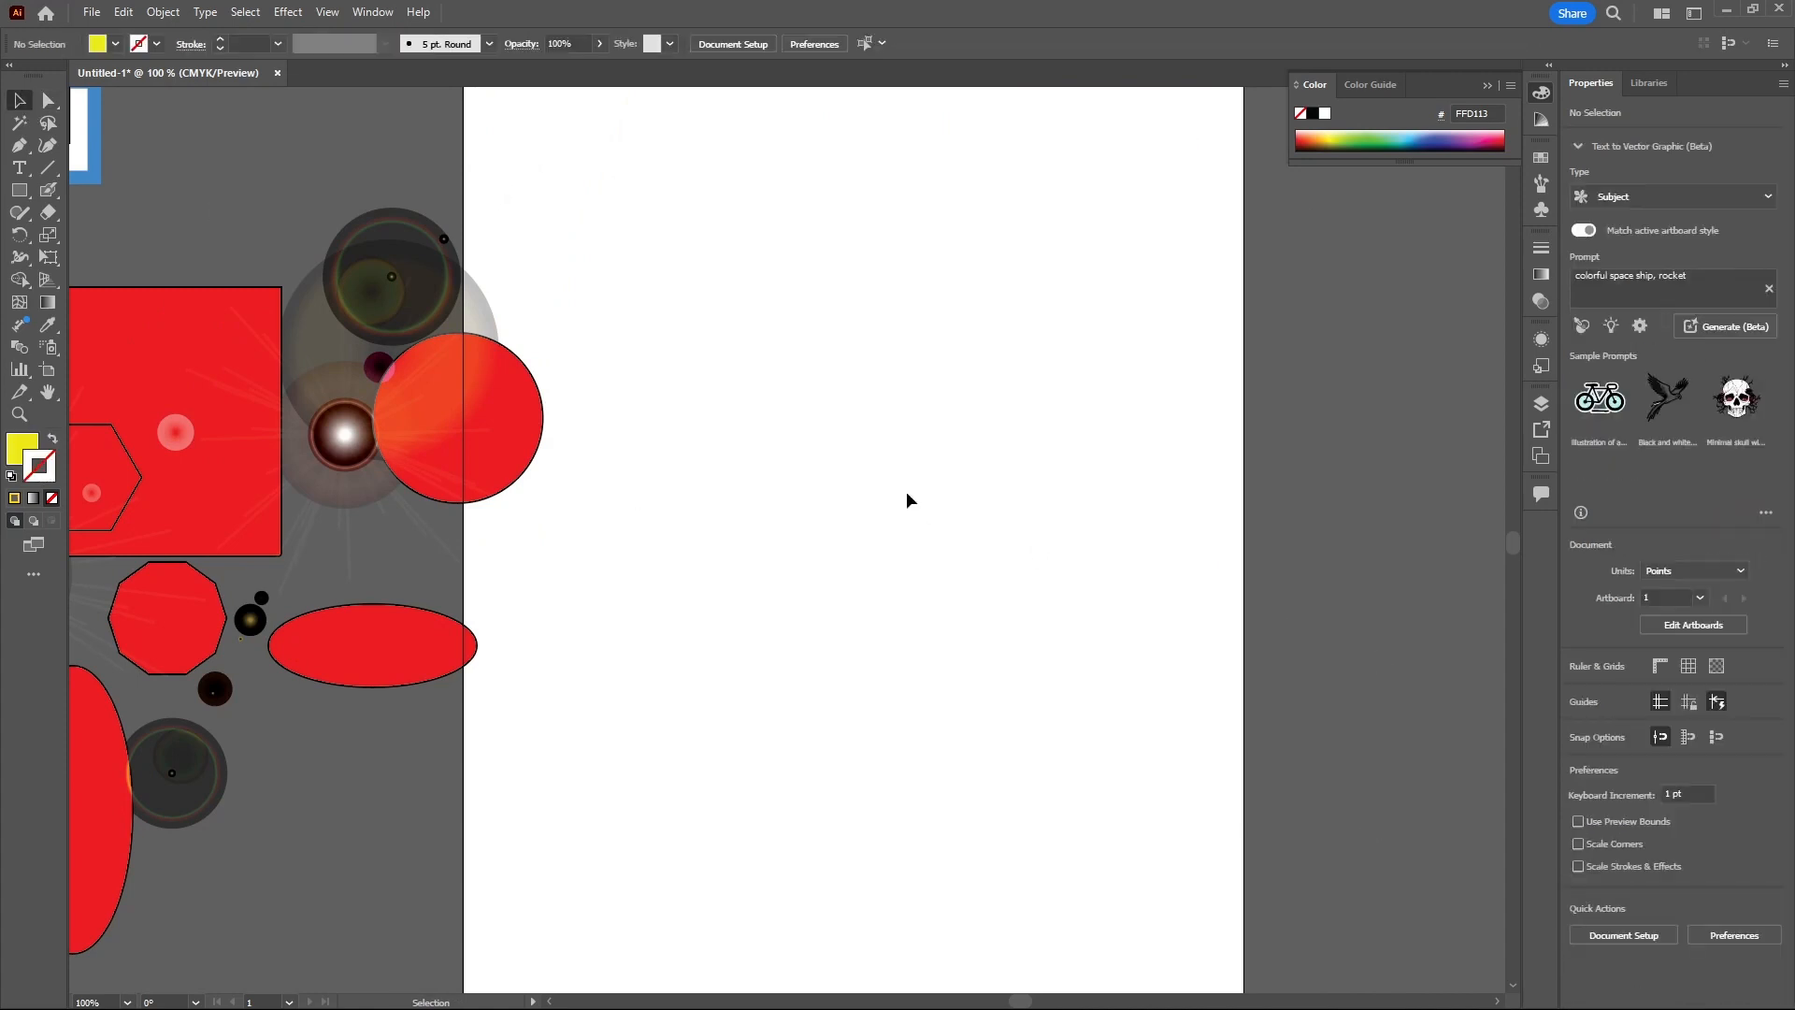
- Sketch a rough circle with the Shaper tool, then undo it
{"action": "left_click", "coordinate": [51, 192]}
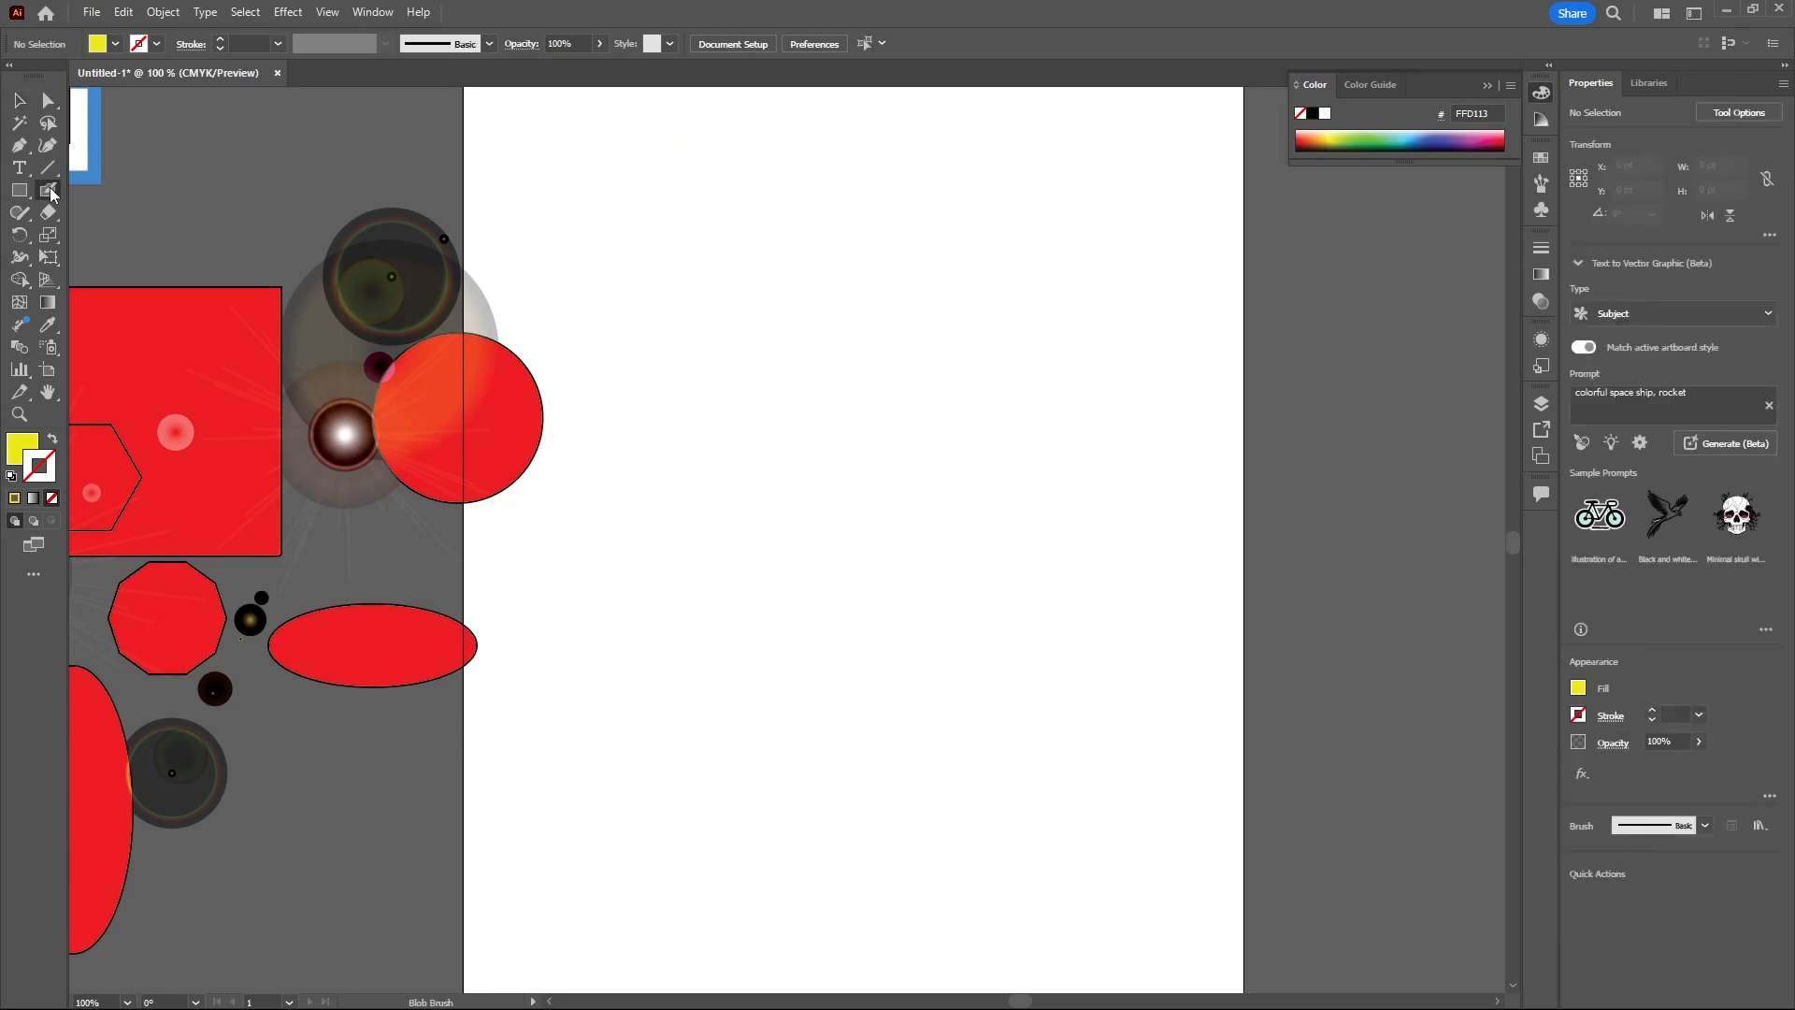
{"action": "left_click", "coordinate": [50, 193]}
{"action": "left_click", "coordinate": [22, 214]}
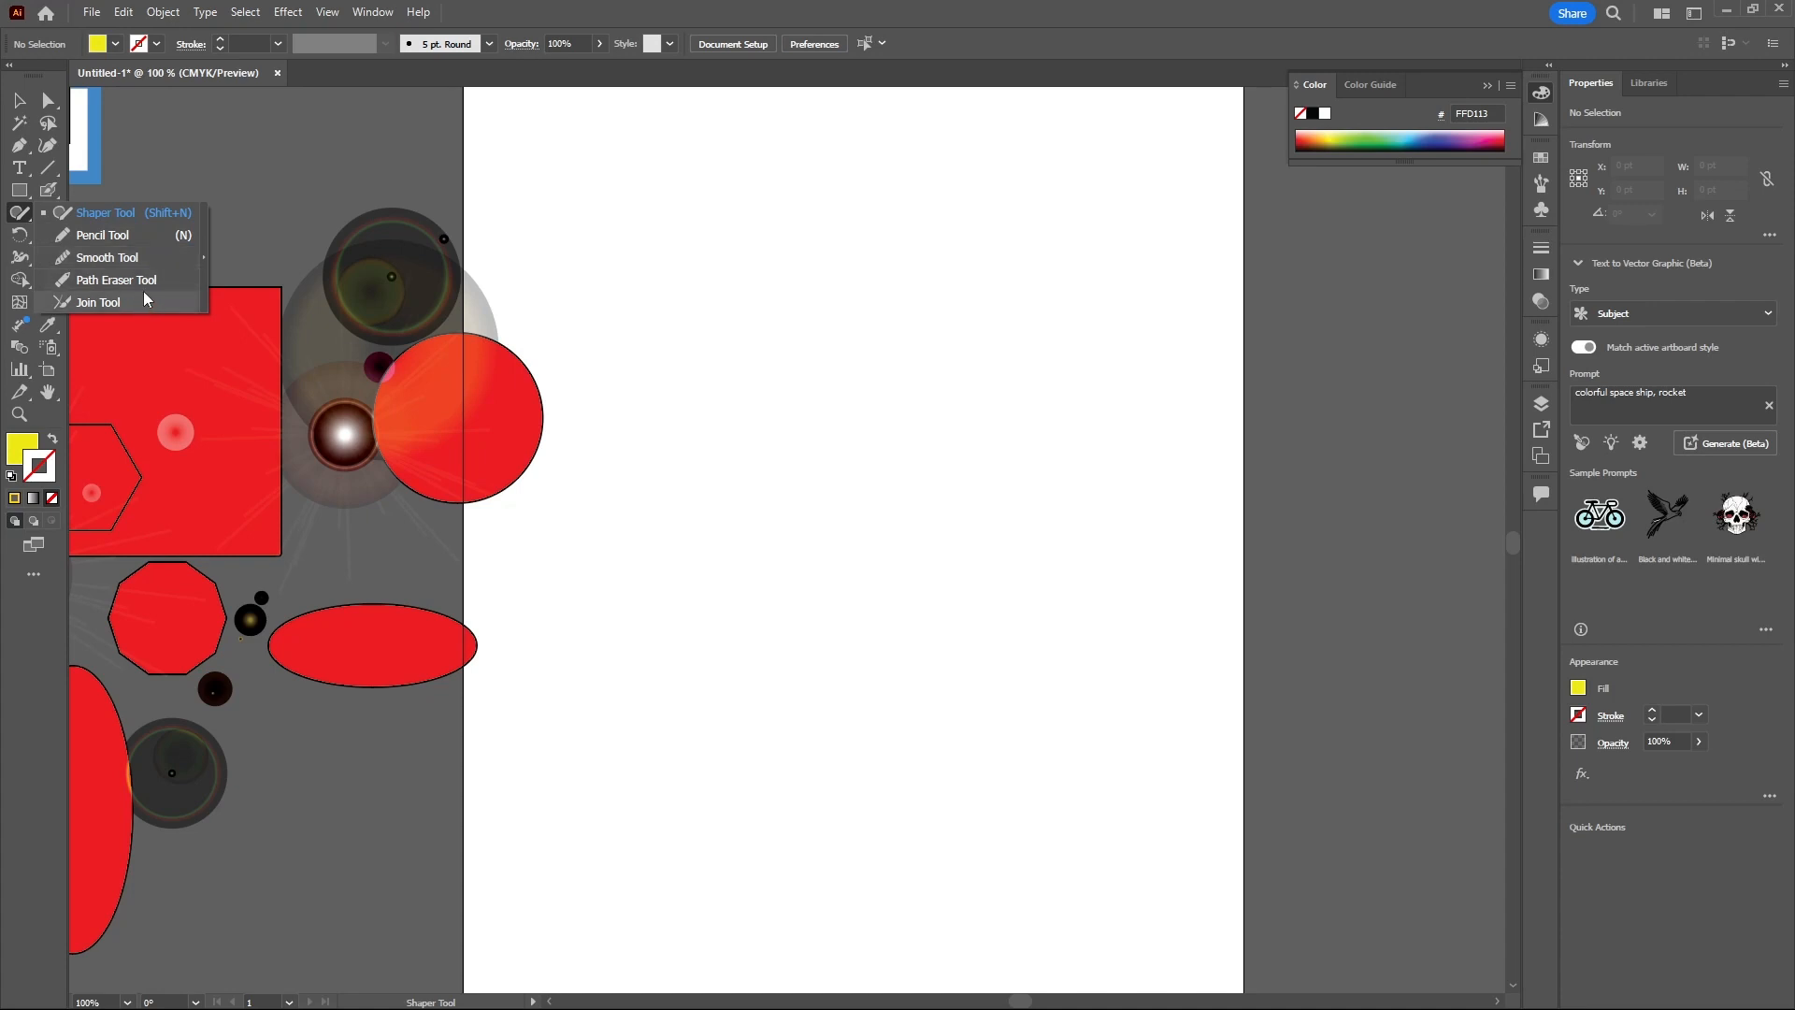
{"action": "left_click", "coordinate": [114, 212]}
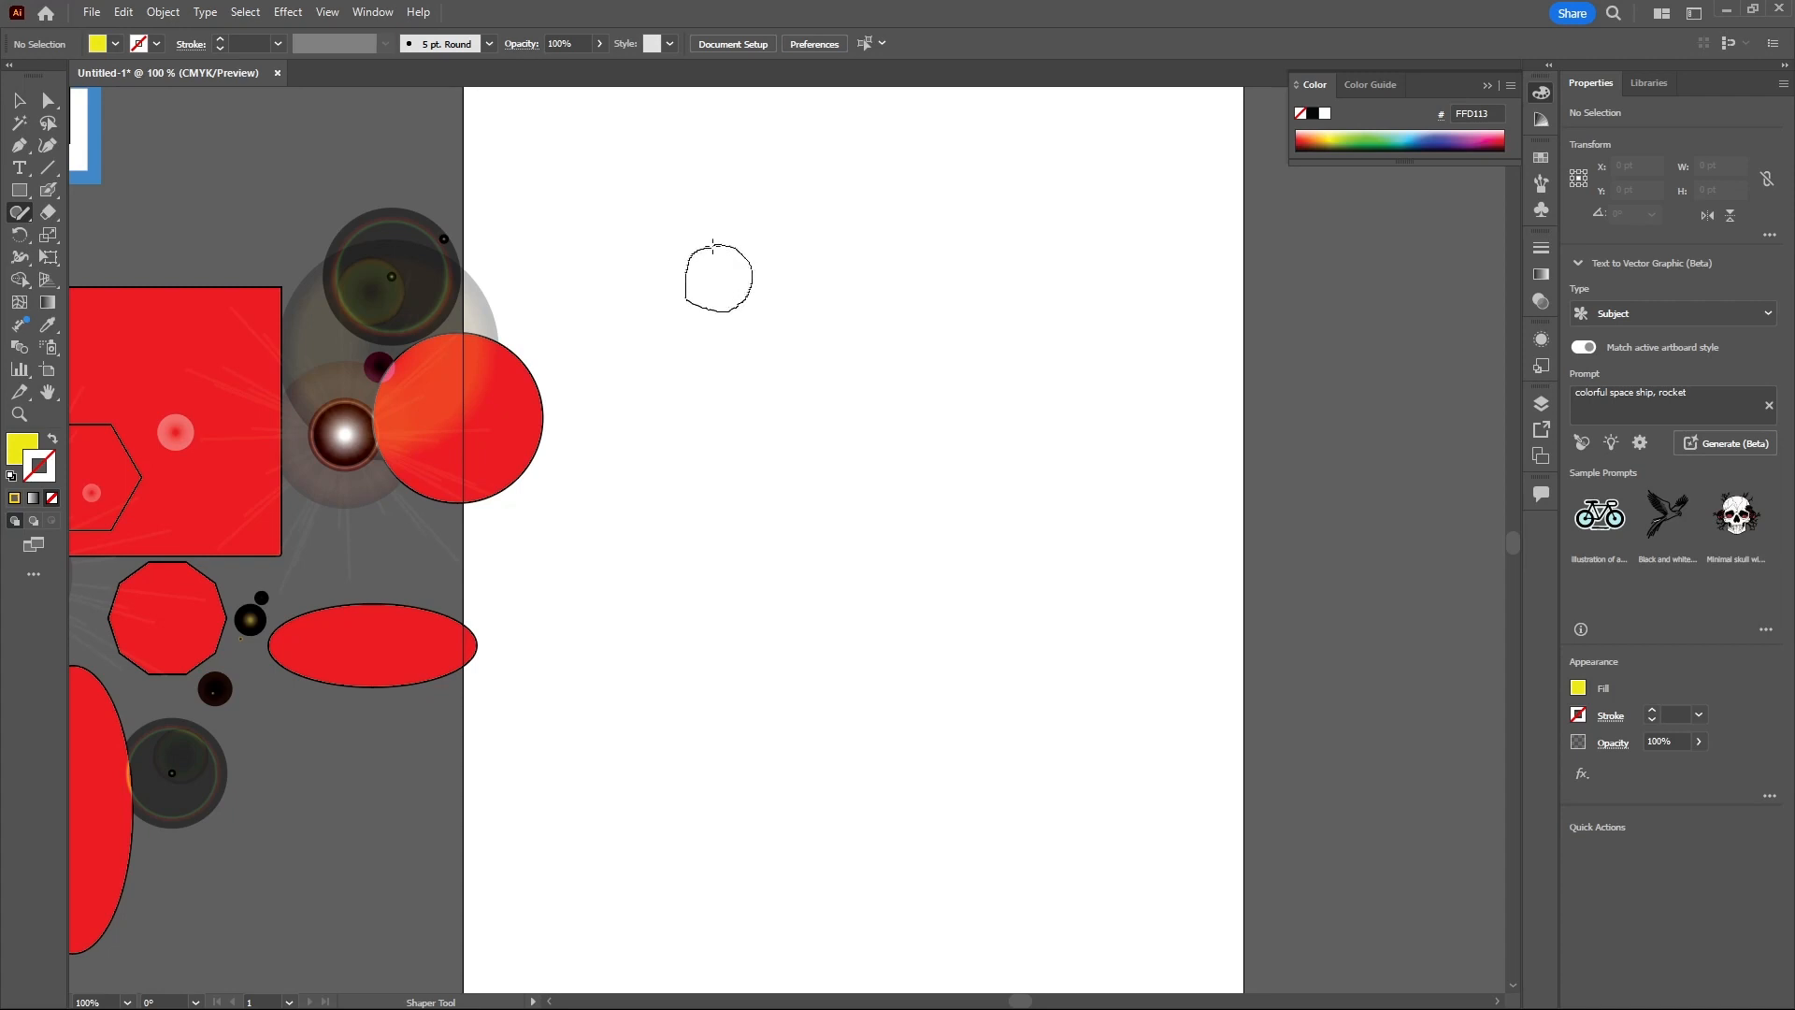
{"action": "left_click_drag", "start_coordinate": [711, 249], "coordinate": [708, 247]}
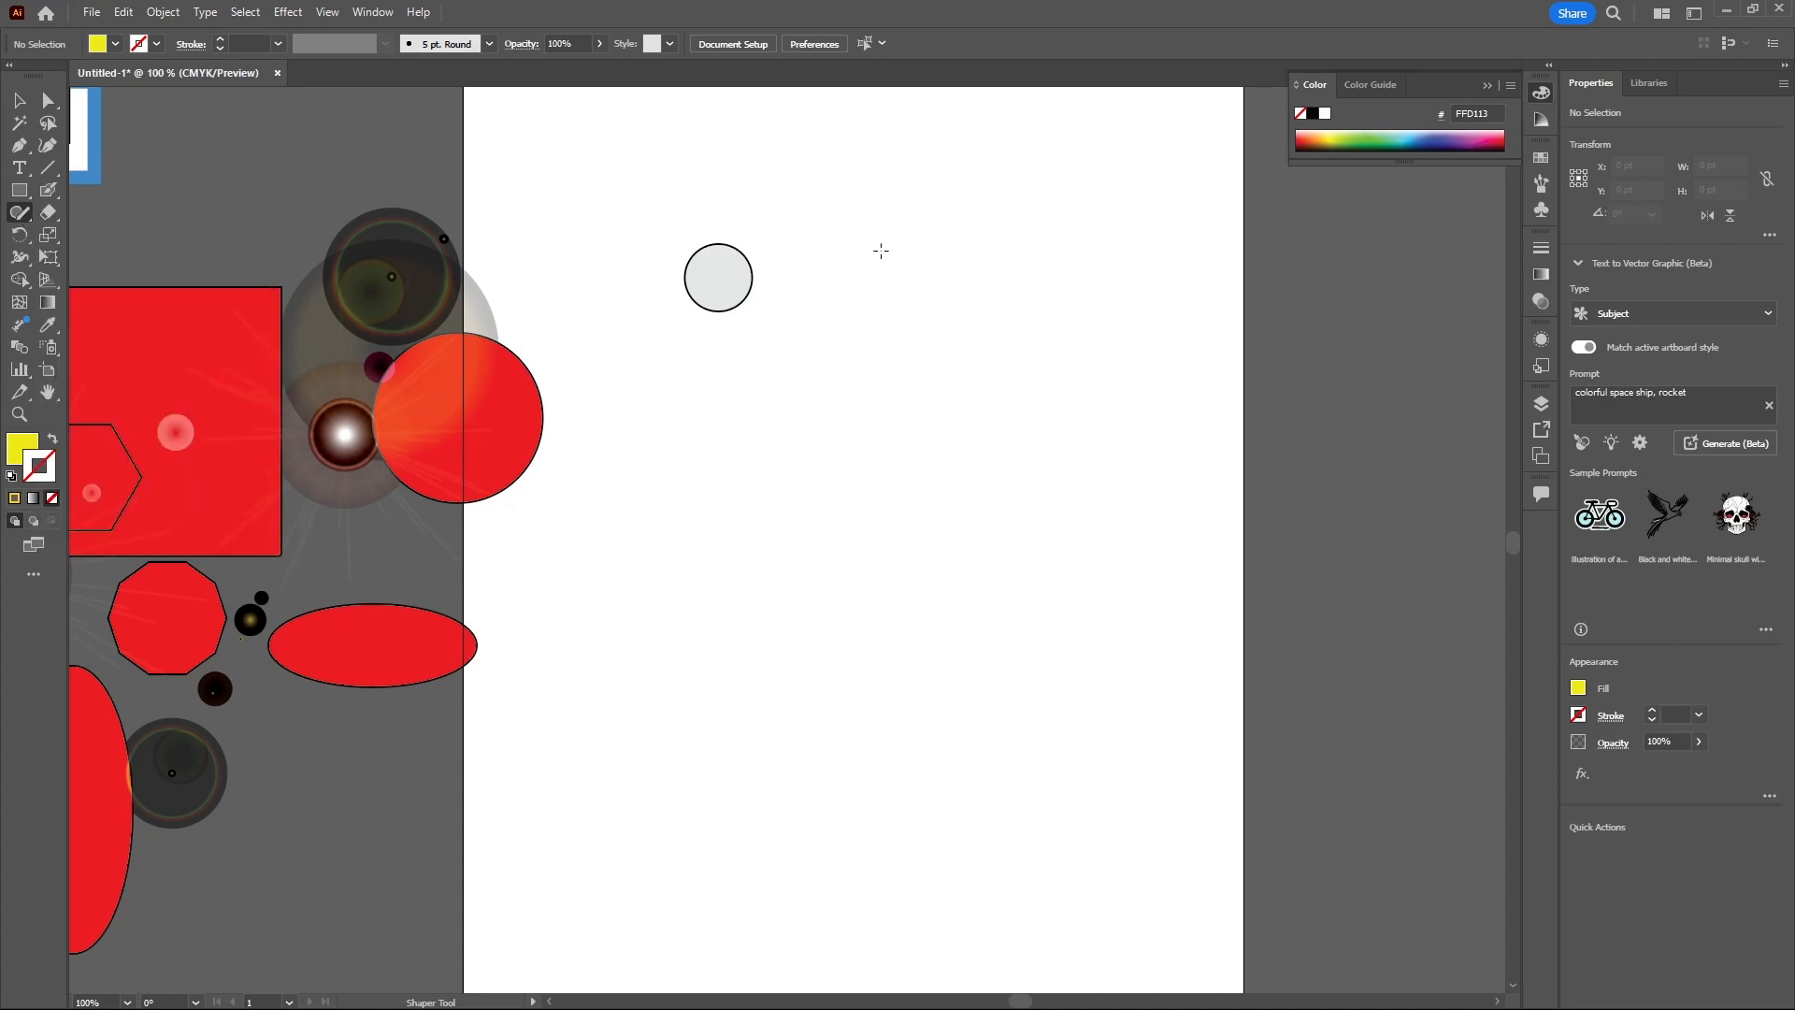
{"action": "key", "text": "ctrl+z"}
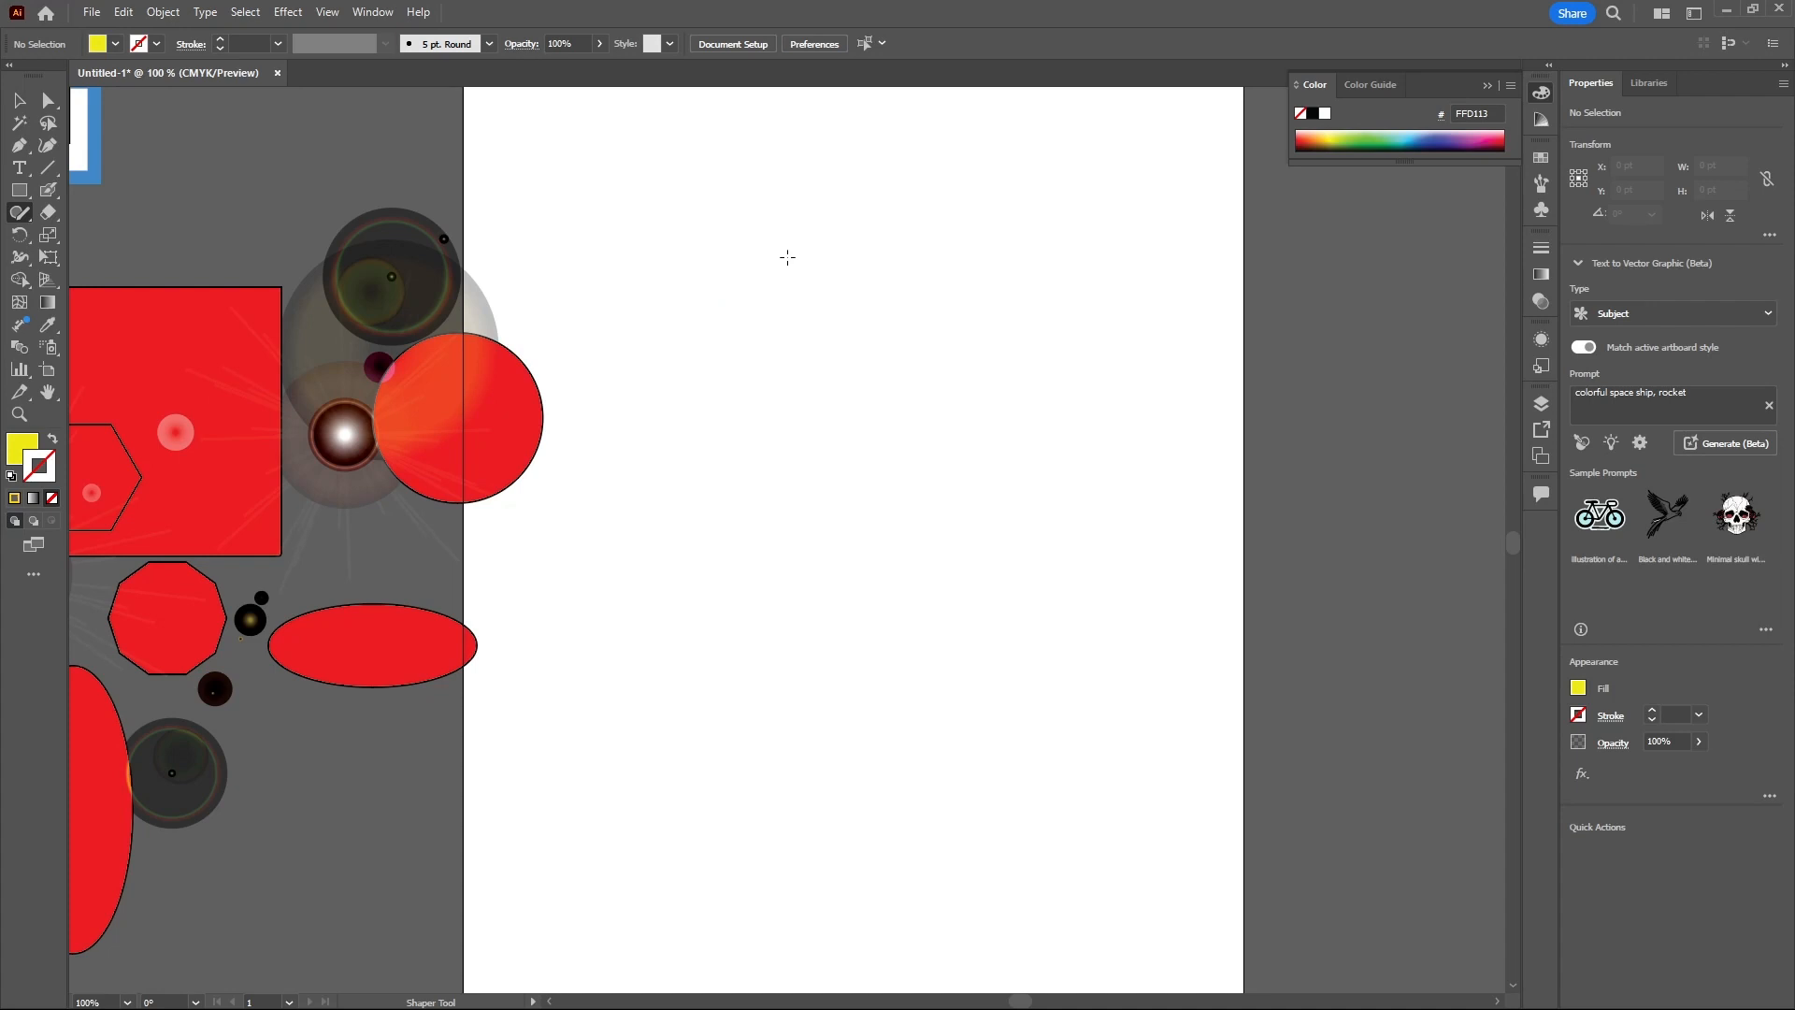
- Sketch a circle, triangle, ellipse and two rectangles with the Shaper tool near the artboard's top
{"action": "mouse_move", "coordinate": [798, 257]}
{"action": "left_mouse_down"}
{"action": "mouse_move", "coordinate": [774, 308]}
{"action": "mouse_move", "coordinate": [814, 320]}
{"action": "mouse_move", "coordinate": [828, 264]}
{"action": "mouse_move", "coordinate": [808, 253]}
{"action": "mouse_move", "coordinate": [804, 298]}
{"action": "mouse_move", "coordinate": [856, 307]}
{"action": "mouse_move", "coordinate": [783, 417]}
{"action": "mouse_move", "coordinate": [752, 297]}
{"action": "left_mouse_up"}
{"action": "left_click", "coordinate": [751, 301]}
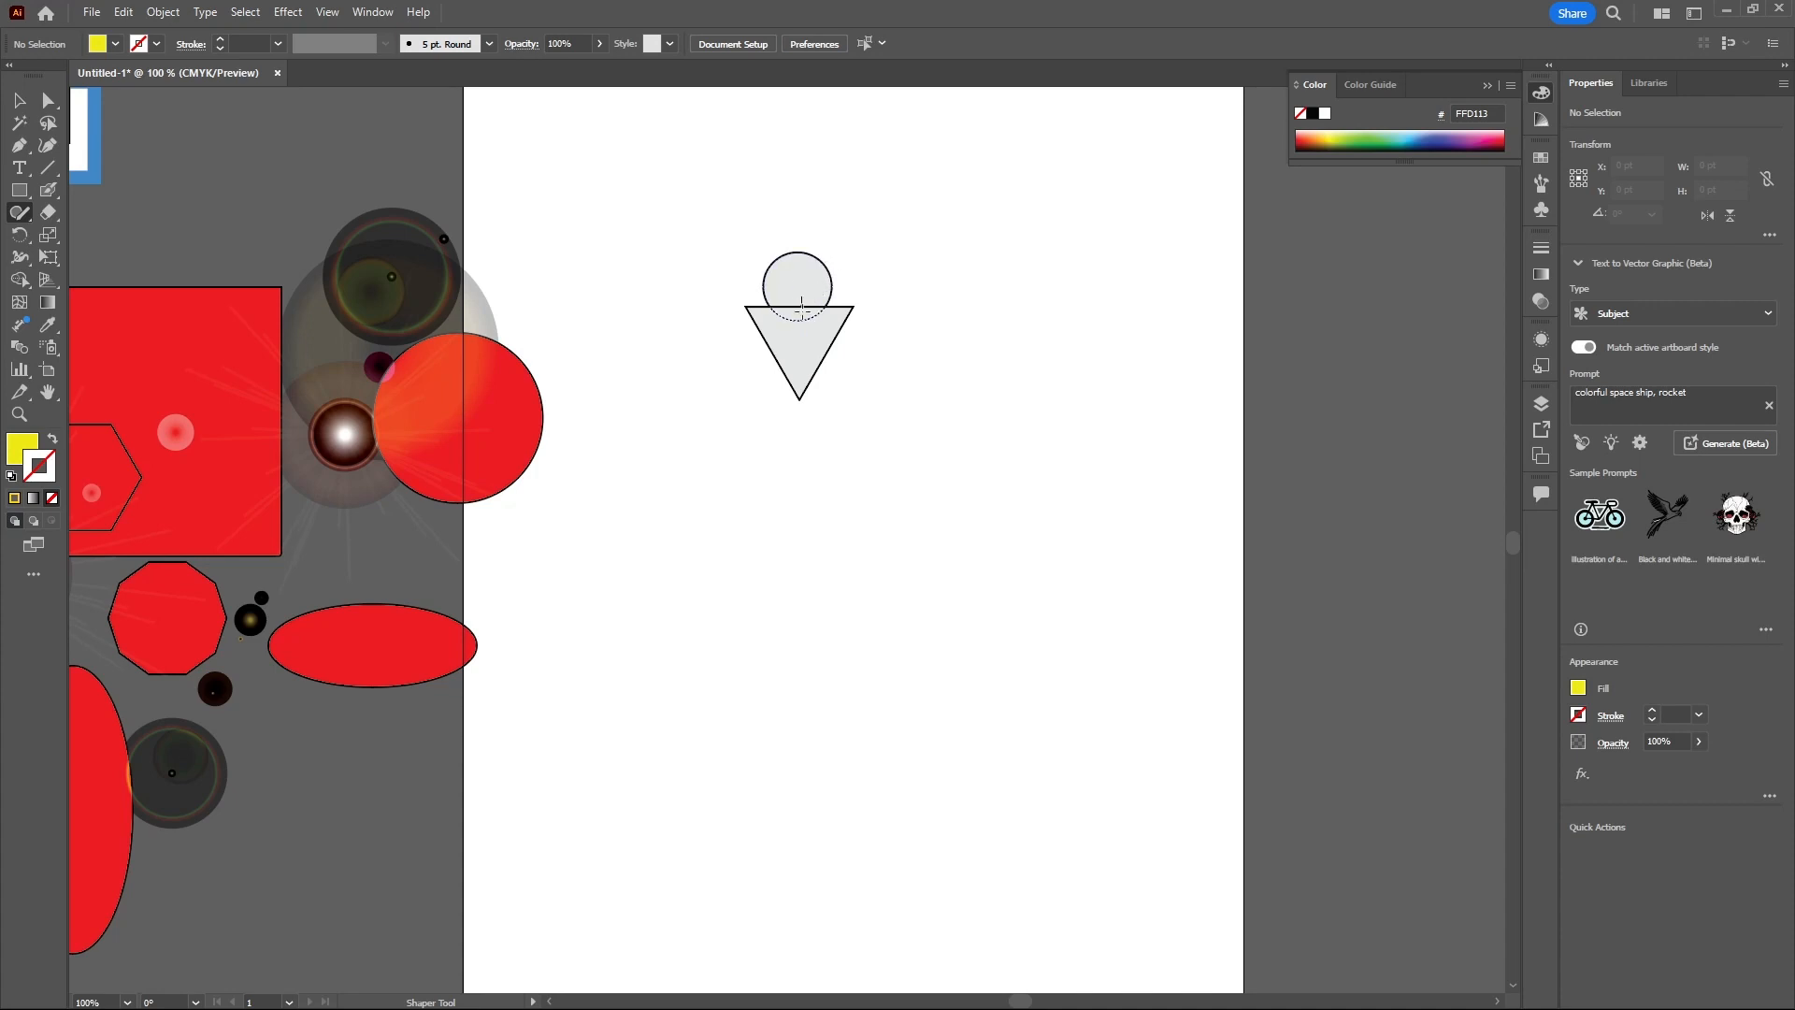
{"action": "left_click_drag", "start_coordinate": [801, 296], "coordinate": [803, 316]}
{"action": "mouse_move", "coordinate": [801, 290]}
{"action": "left_mouse_down"}
{"action": "mouse_move", "coordinate": [804, 348]}
{"action": "mouse_move", "coordinate": [809, 268]}
{"action": "mouse_move", "coordinate": [876, 283]}
{"action": "mouse_move", "coordinate": [876, 329]}
{"action": "mouse_move", "coordinate": [896, 312]}
{"action": "mouse_move", "coordinate": [891, 278]}
{"action": "mouse_move", "coordinate": [956, 266]}
{"action": "mouse_move", "coordinate": [962, 340]}
{"action": "mouse_move", "coordinate": [935, 337]}
{"action": "mouse_move", "coordinate": [923, 270]}
{"action": "left_mouse_up"}
{"action": "mouse_move", "coordinate": [828, 437]}
{"action": "left_mouse_down"}
{"action": "mouse_move", "coordinate": [886, 437]}
{"action": "mouse_move", "coordinate": [895, 510]}
{"action": "mouse_move", "coordinate": [840, 505]}
{"action": "left_mouse_up"}
{"action": "left_click_drag", "start_coordinate": [832, 437], "coordinate": [831, 436]}
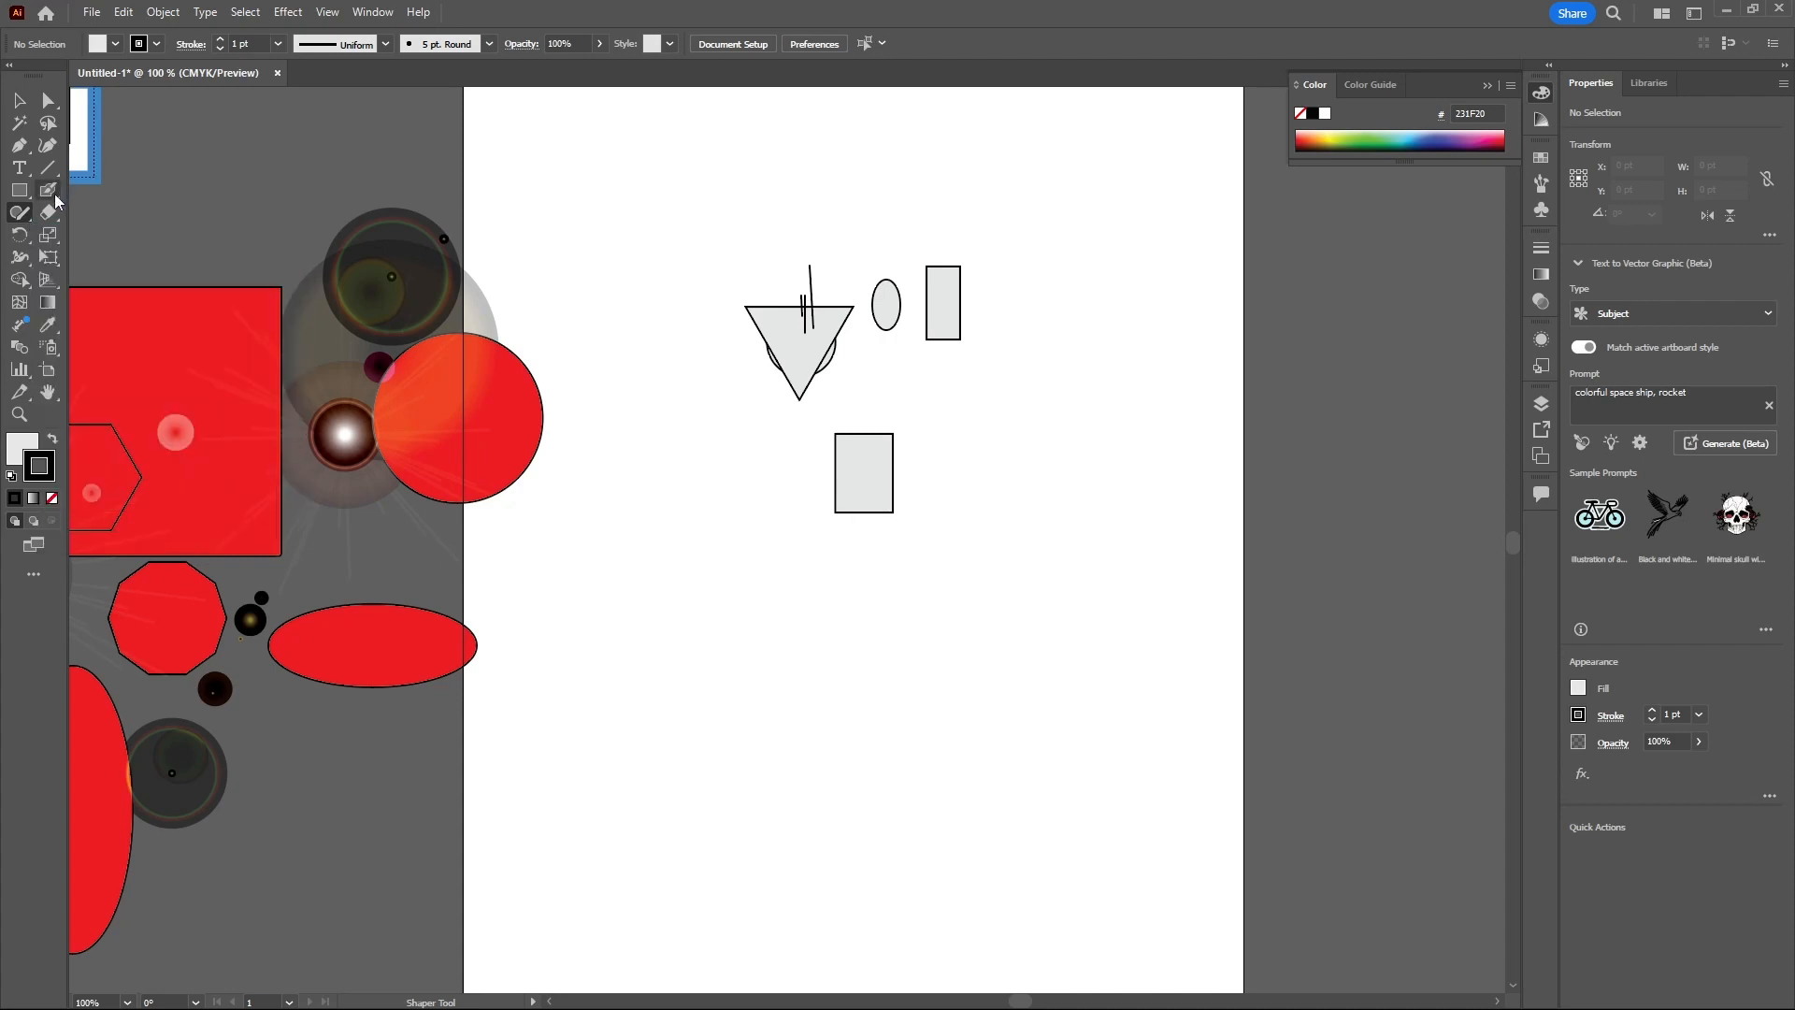
- Draw a jagged horizontal line about 303 pt wide with the Pencil tool below the shapes
{"action": "left_click", "coordinate": [28, 220]}
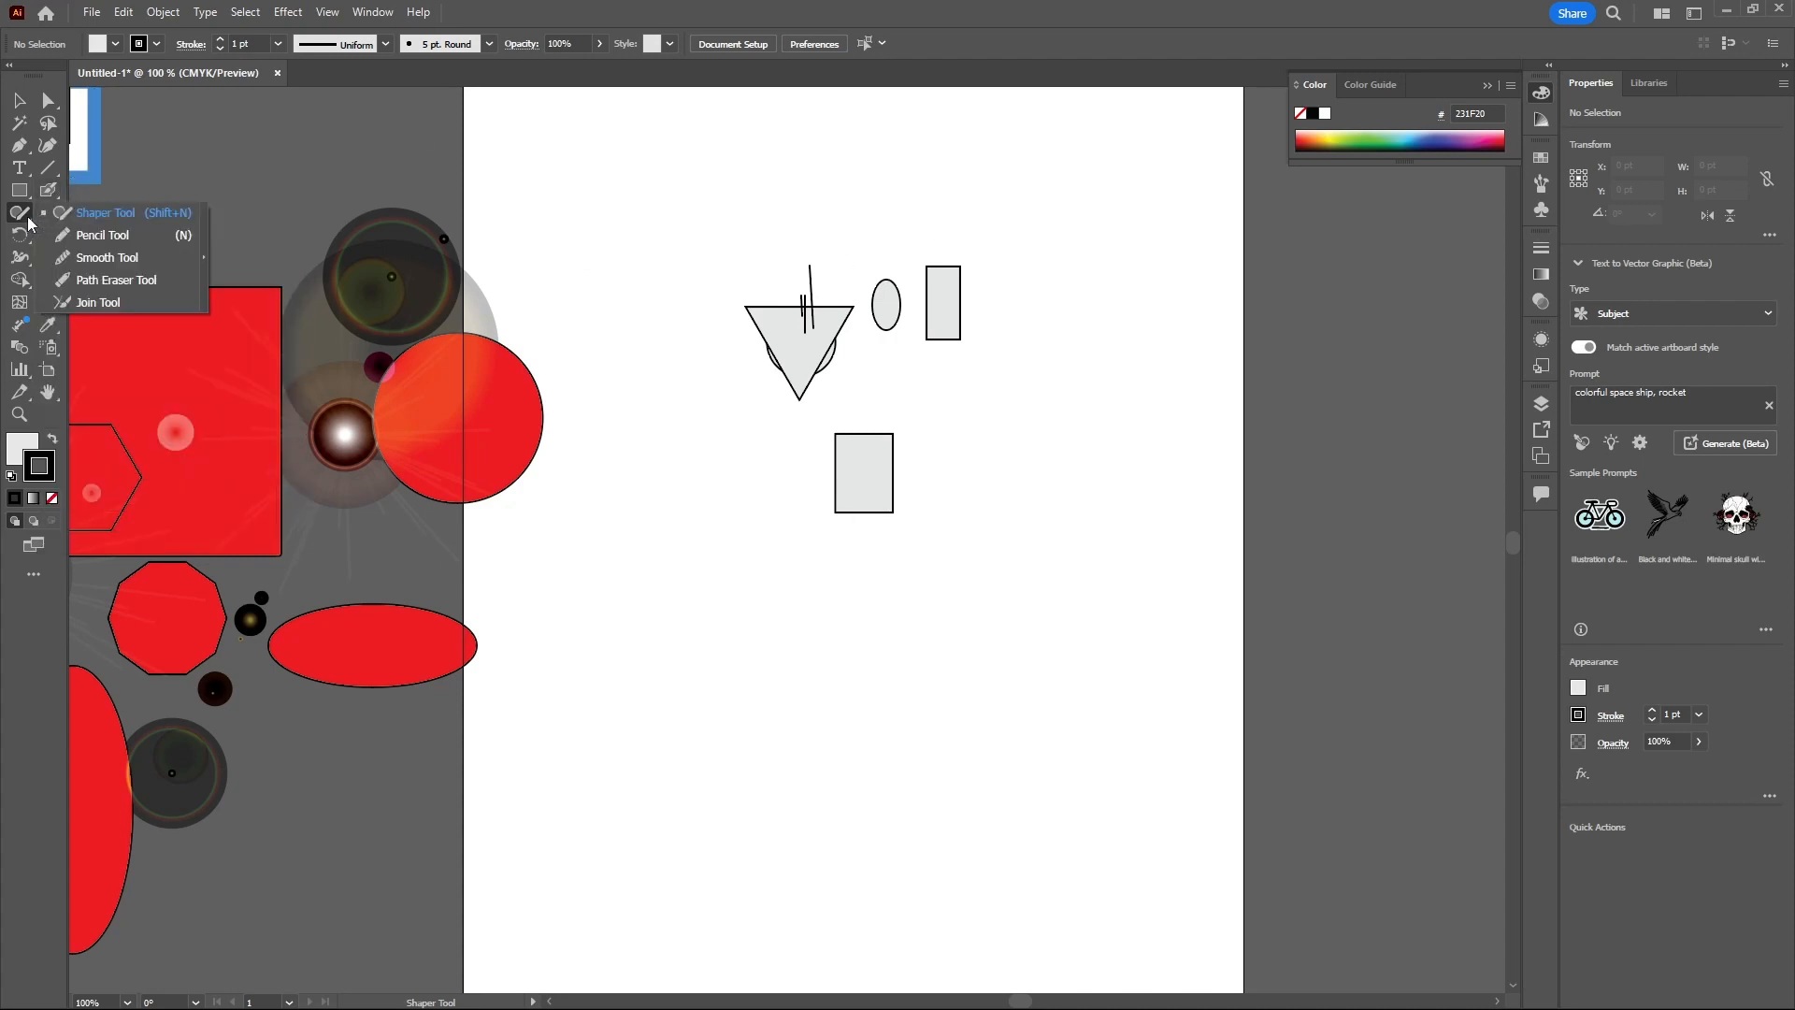
{"action": "left_click", "coordinate": [99, 238]}
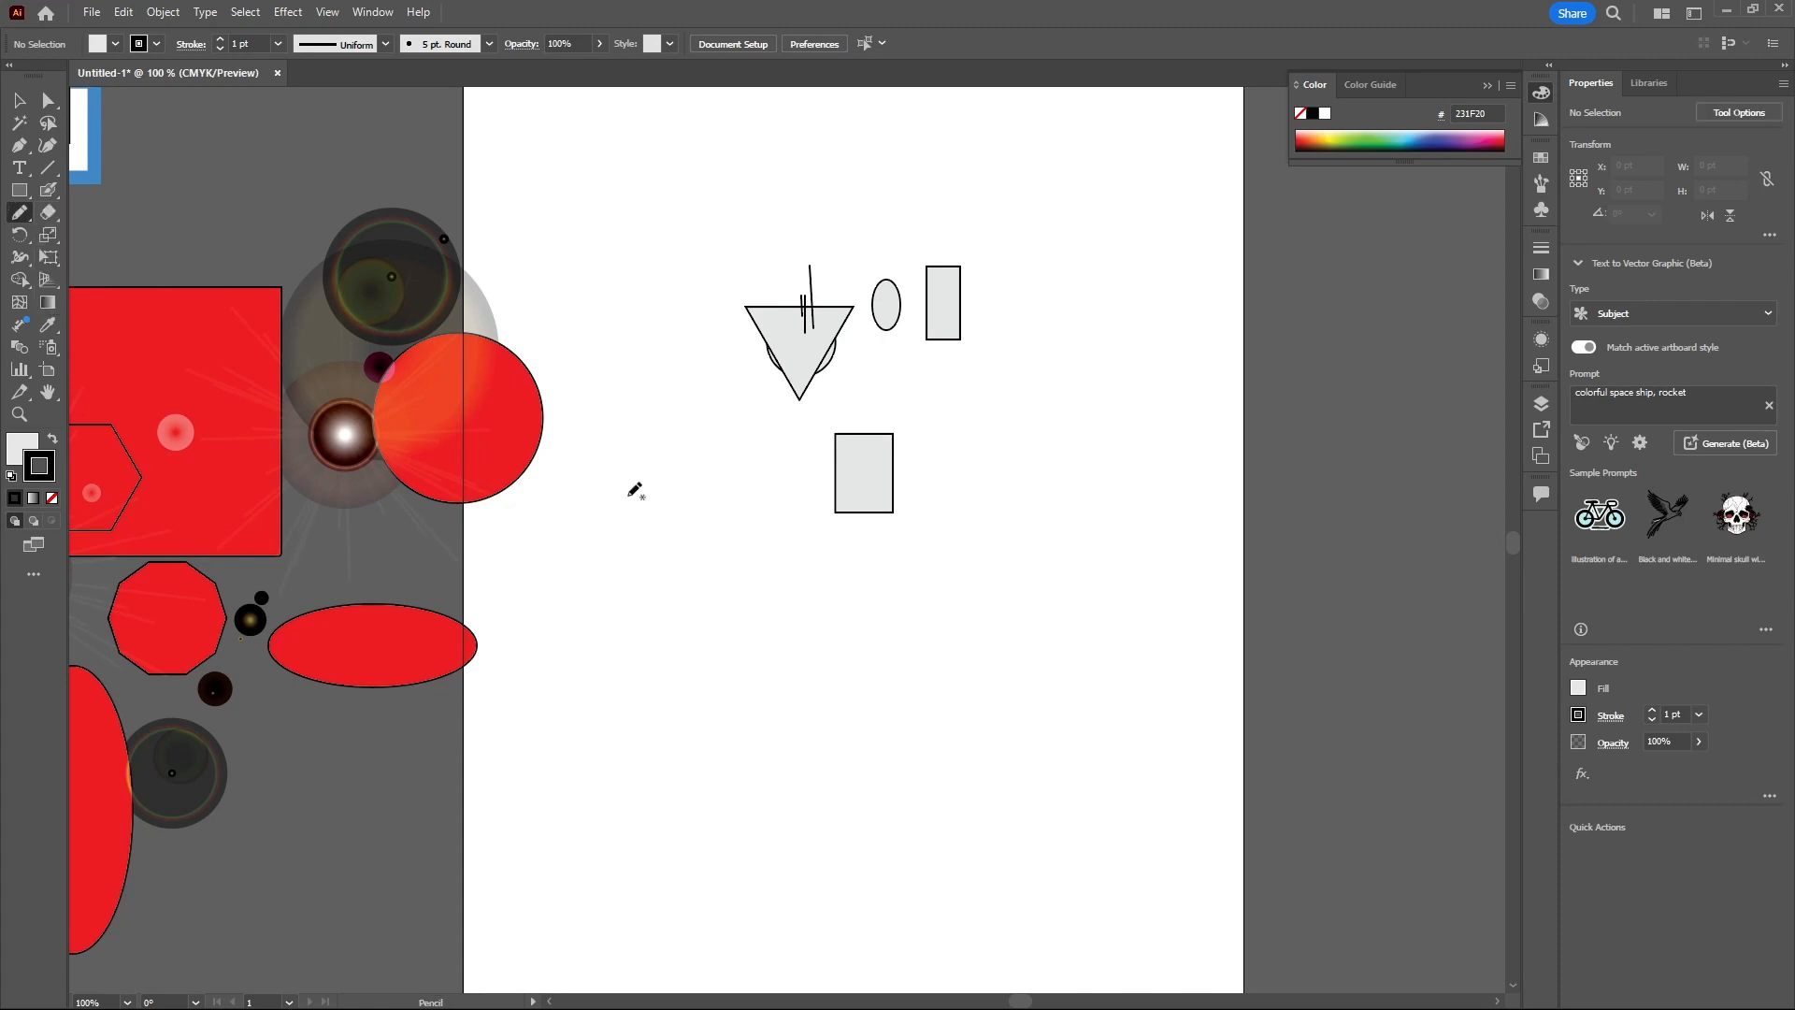
{"action": "mouse_move", "coordinate": [636, 489]}
{"action": "left_mouse_down"}
{"action": "mouse_move", "coordinate": [670, 528]}
{"action": "mouse_move", "coordinate": [680, 510]}
{"action": "mouse_move", "coordinate": [710, 518]}
{"action": "mouse_move", "coordinate": [786, 560]}
{"action": "mouse_move", "coordinate": [1034, 537]}
{"action": "left_mouse_up"}
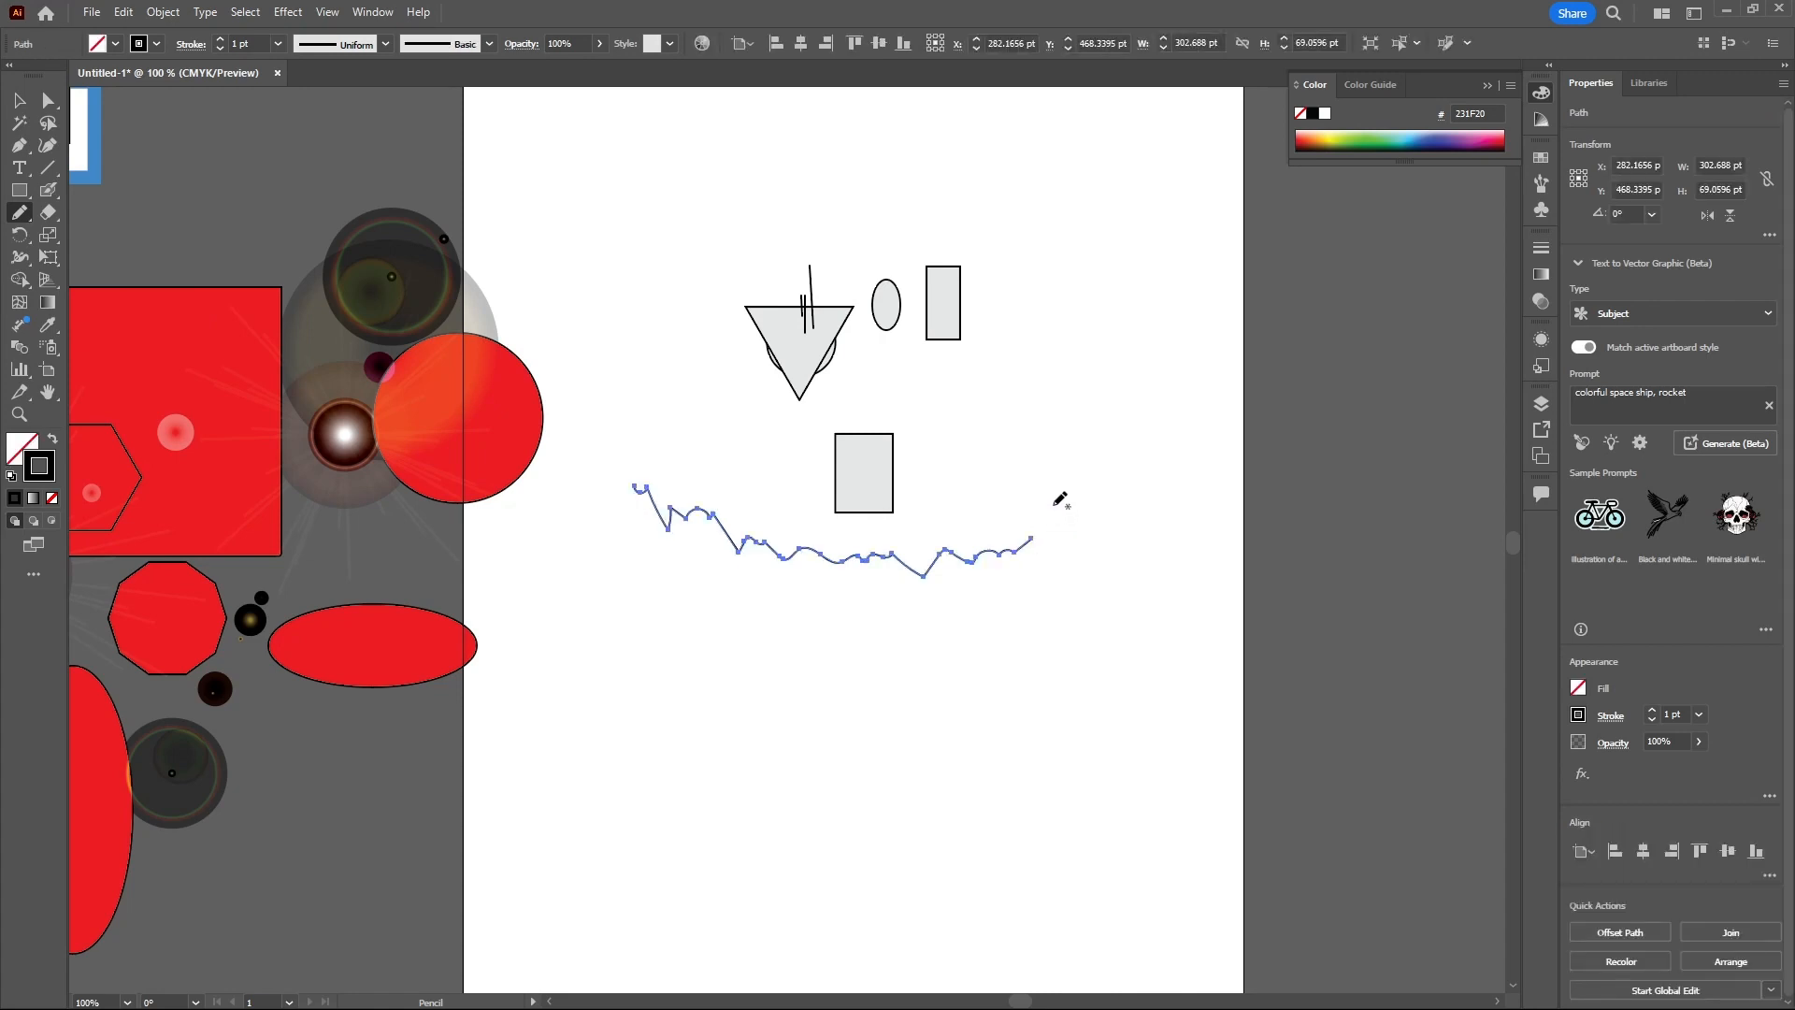
- Smooth a jagged bump in the middle of the pencil line with the Smooth tool
{"action": "left_click", "coordinate": [25, 217]}
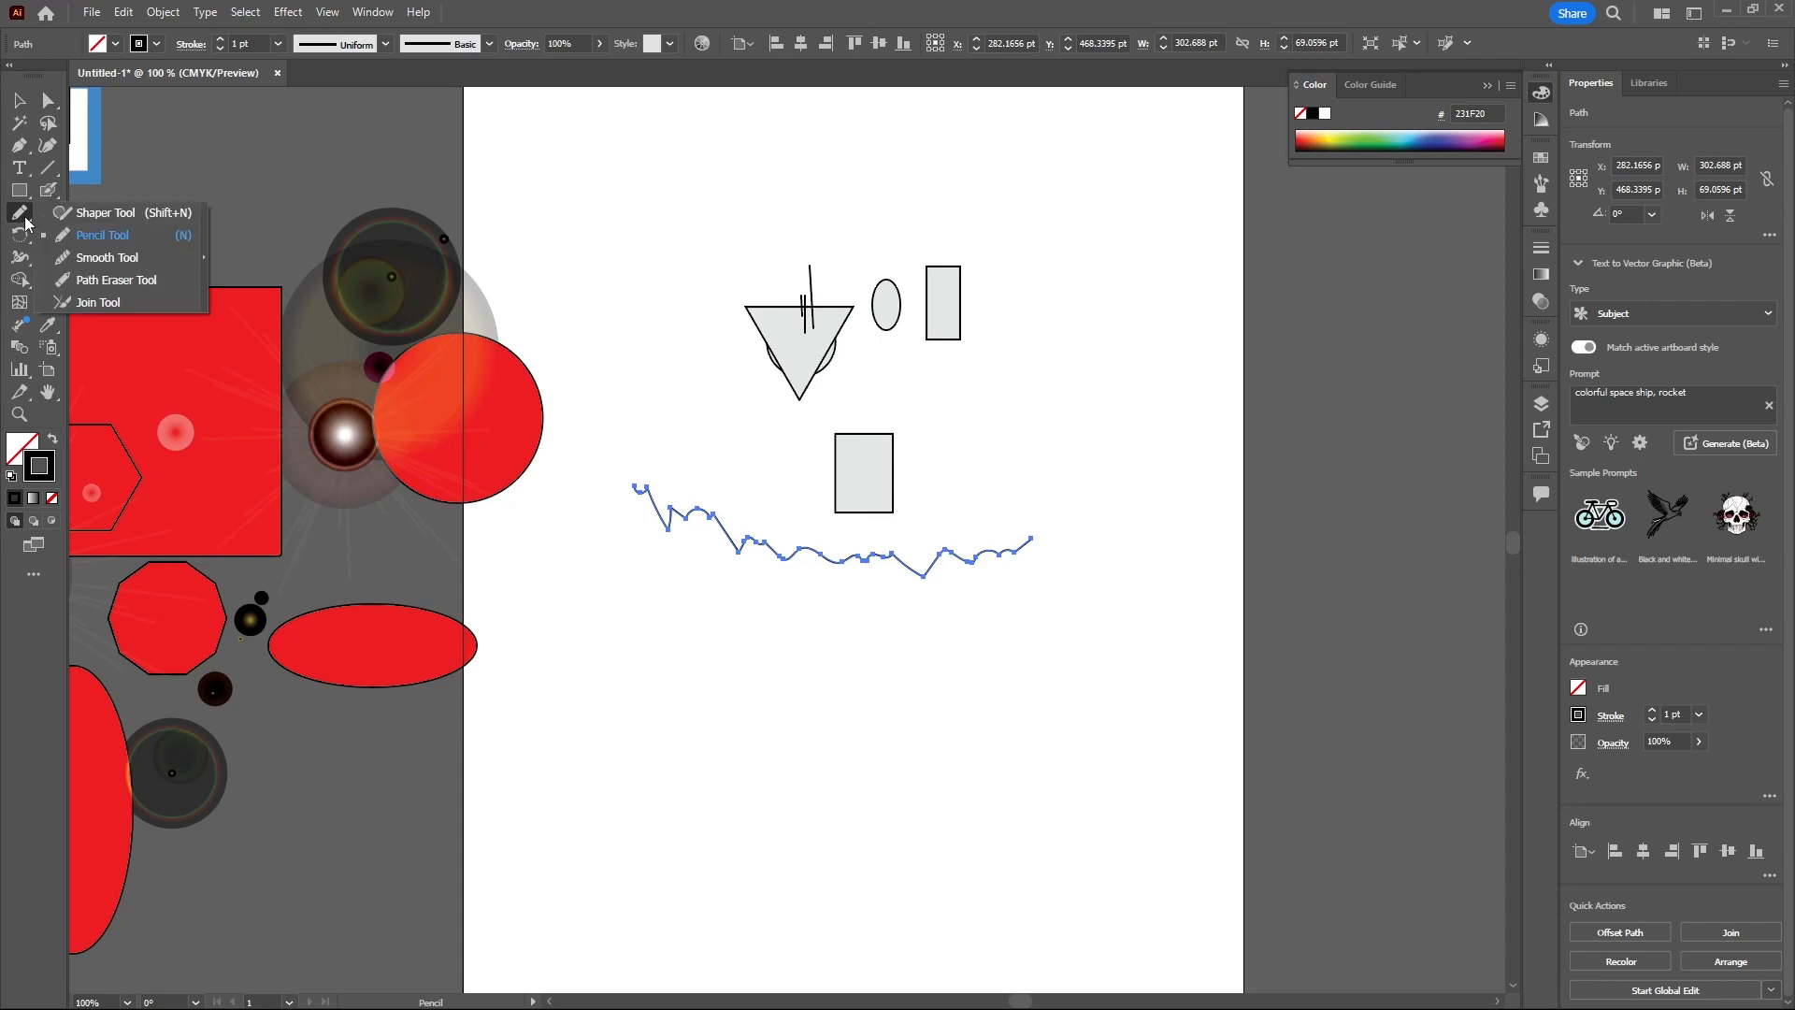
{"action": "left_click", "coordinate": [103, 262]}
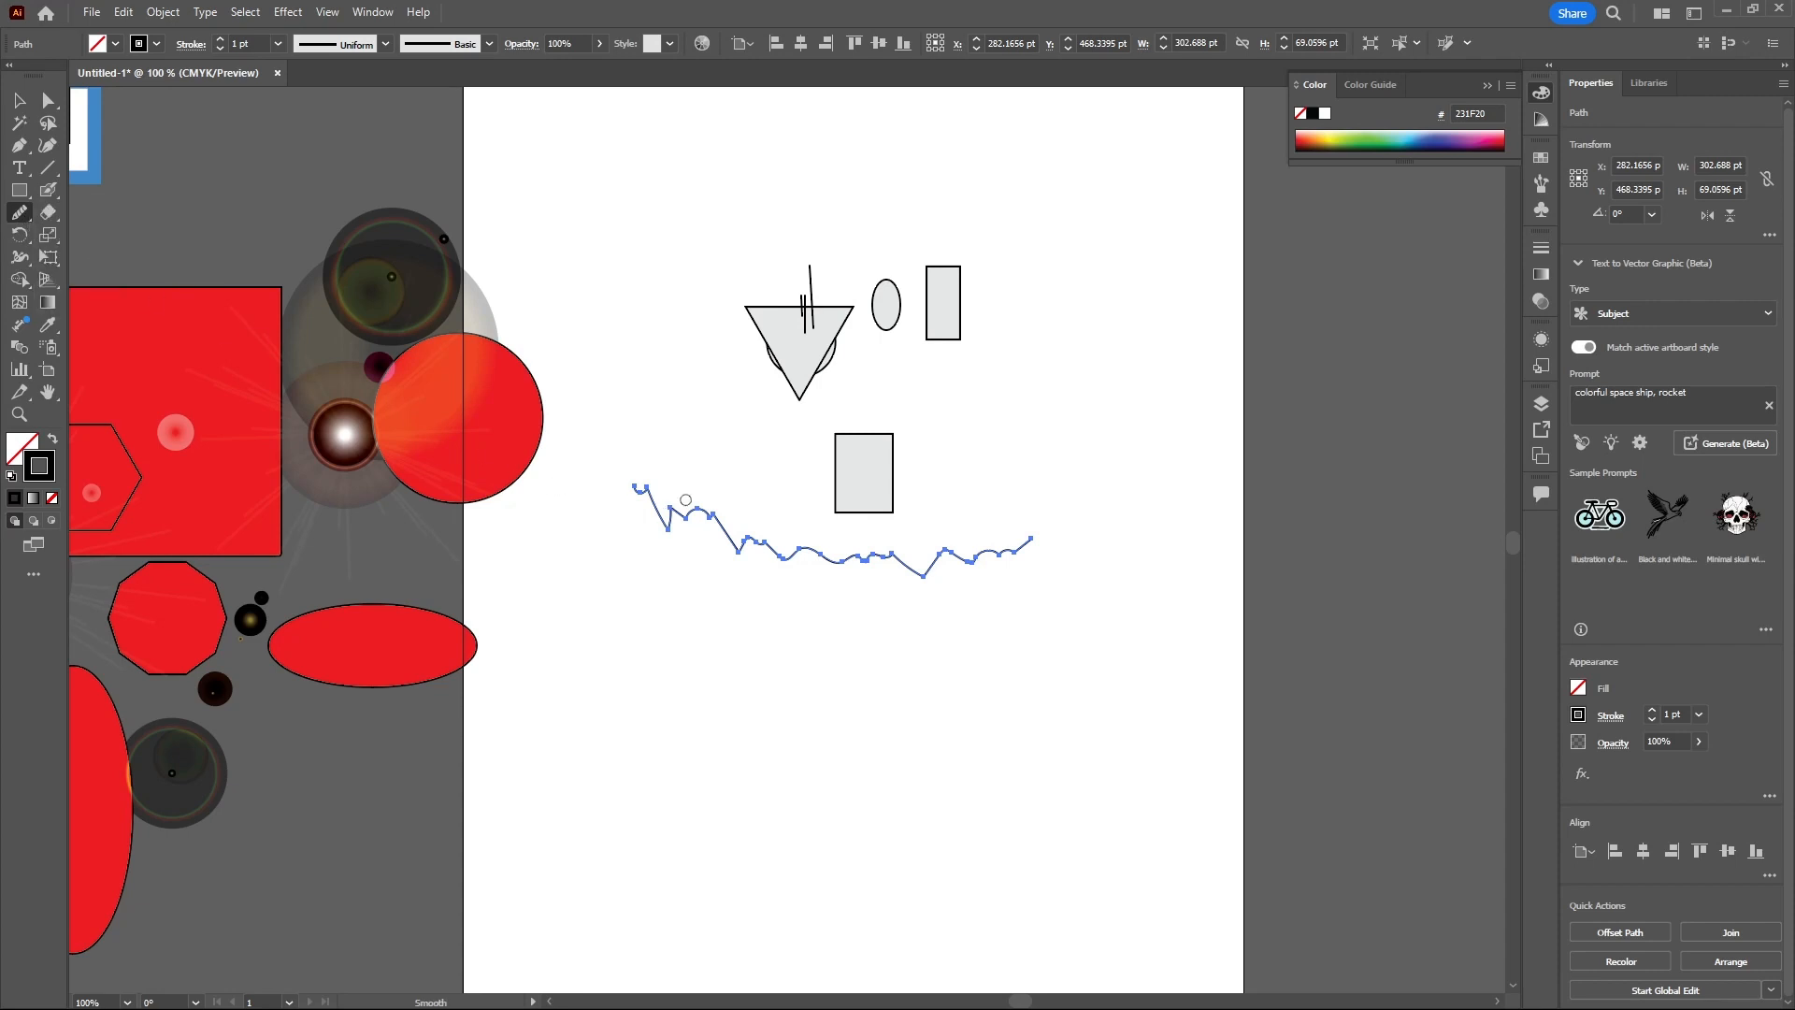
{"action": "left_click_drag", "start_coordinate": [711, 514], "coordinate": [737, 553]}
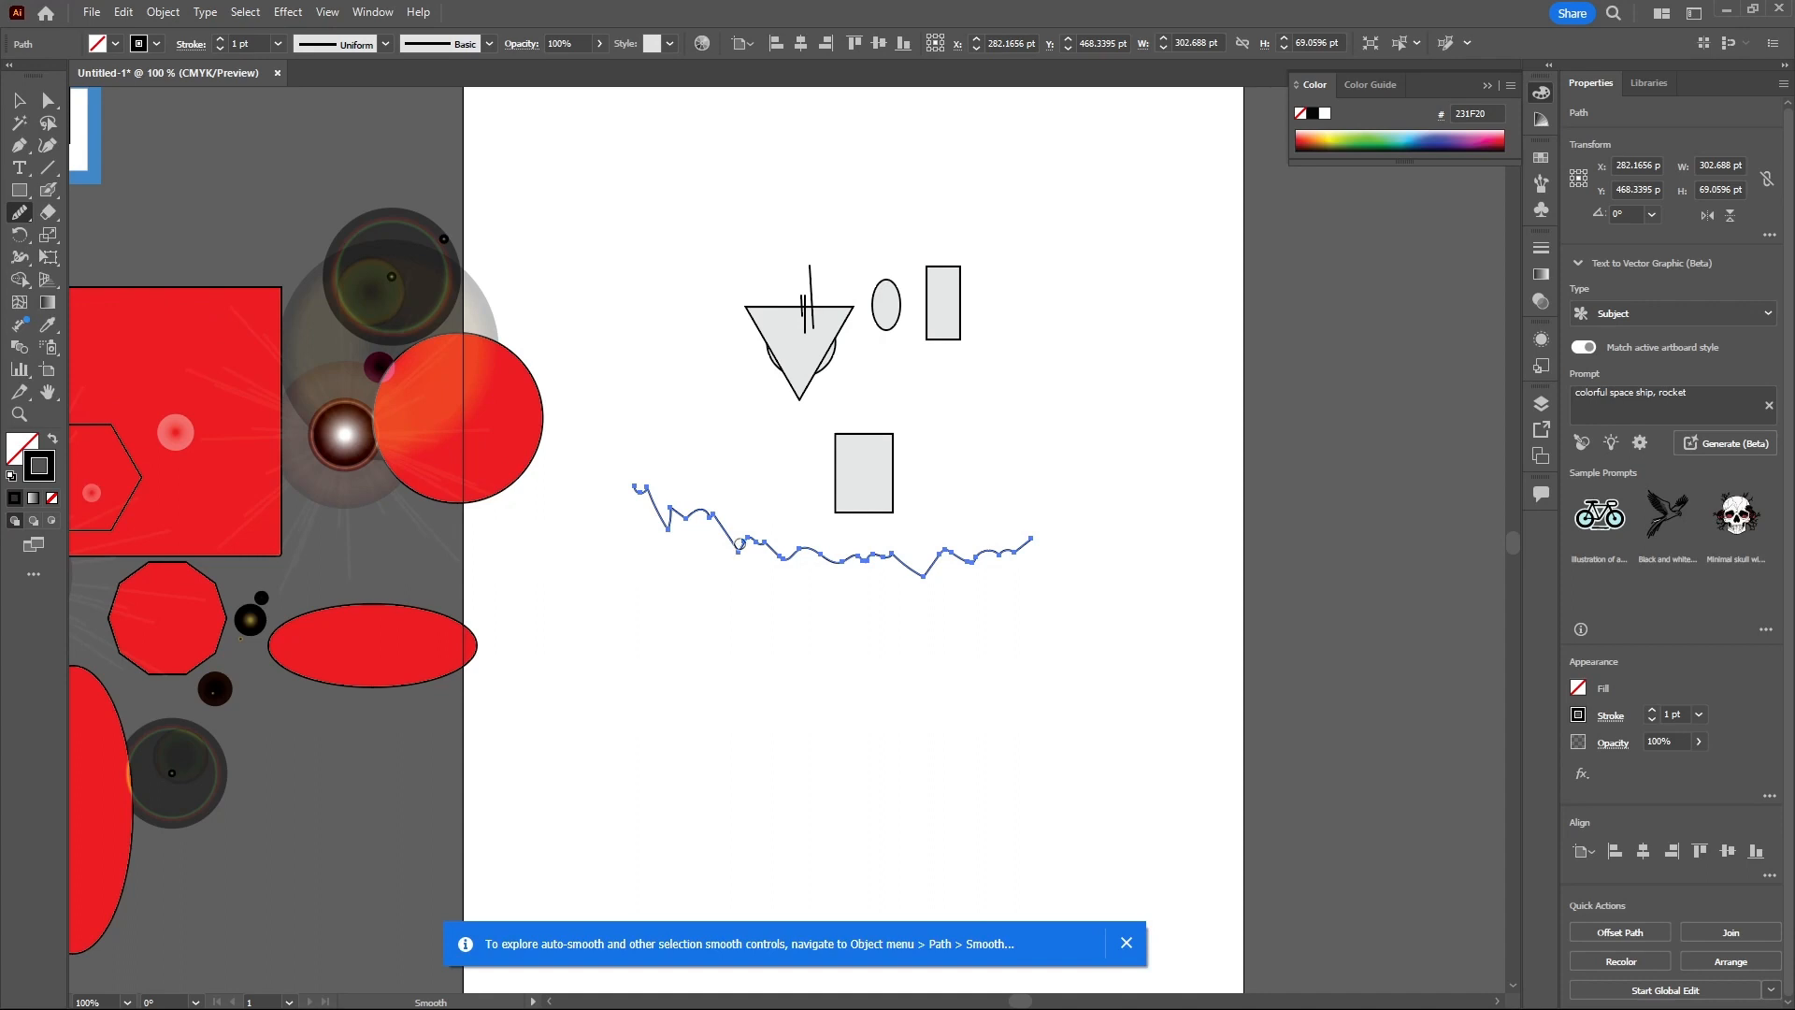
{"action": "scroll", "coordinate": [735, 559], "scroll_direction": "up", "scroll_amount": 5}
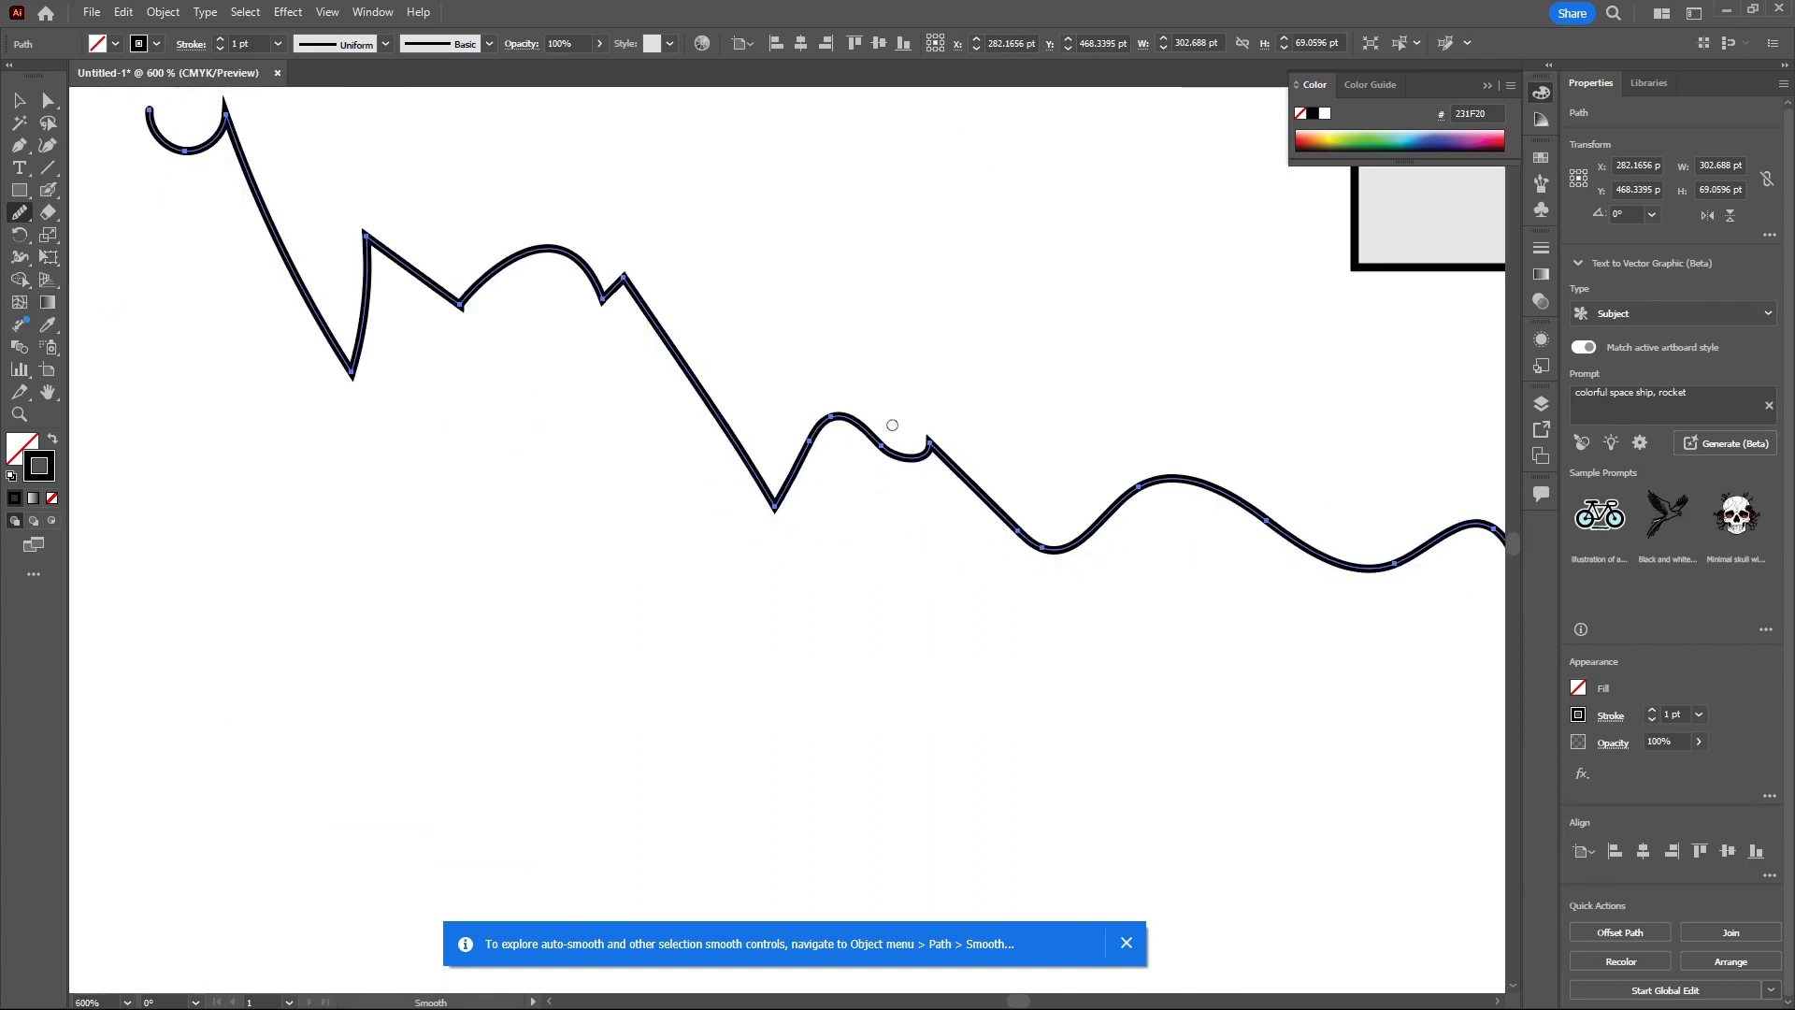
{"action": "left_click_drag", "start_coordinate": [924, 452], "coordinate": [941, 410]}
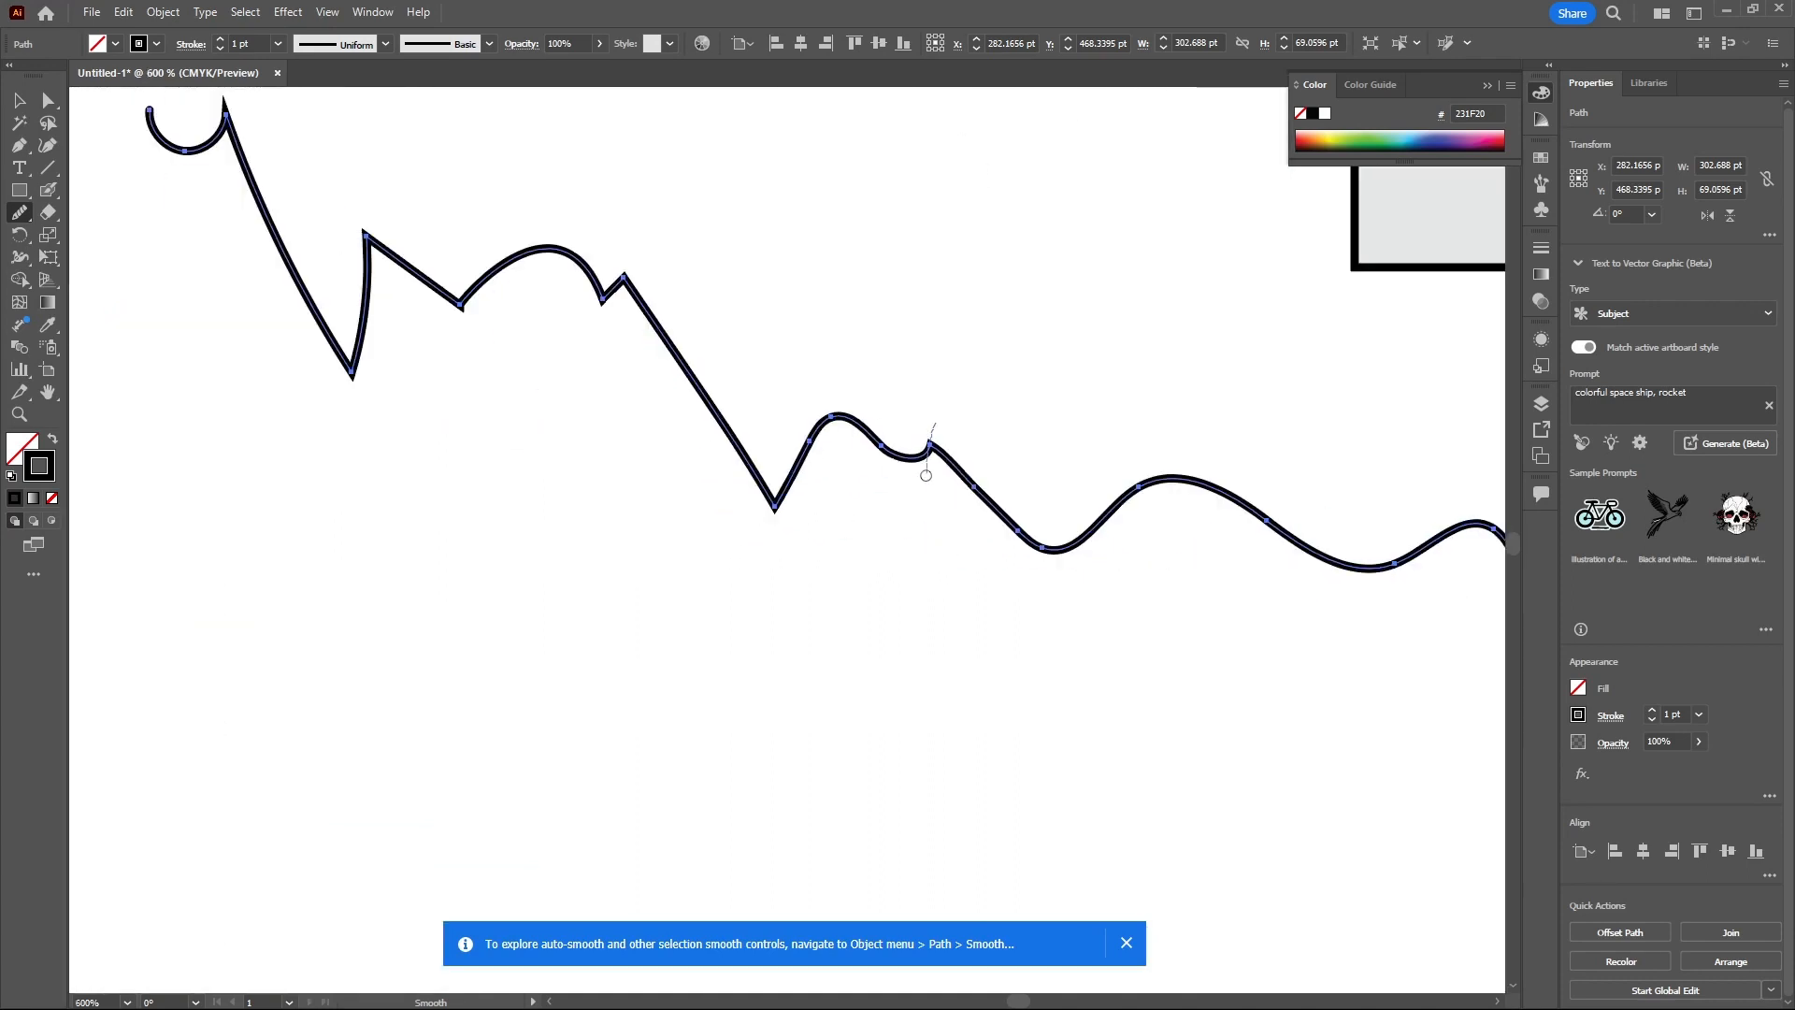
- Smooth the sharp peak near the left part of the pencil line with the Smooth tool
{"action": "scroll", "coordinate": [628, 283], "scroll_direction": "up", "scroll_amount": 4}
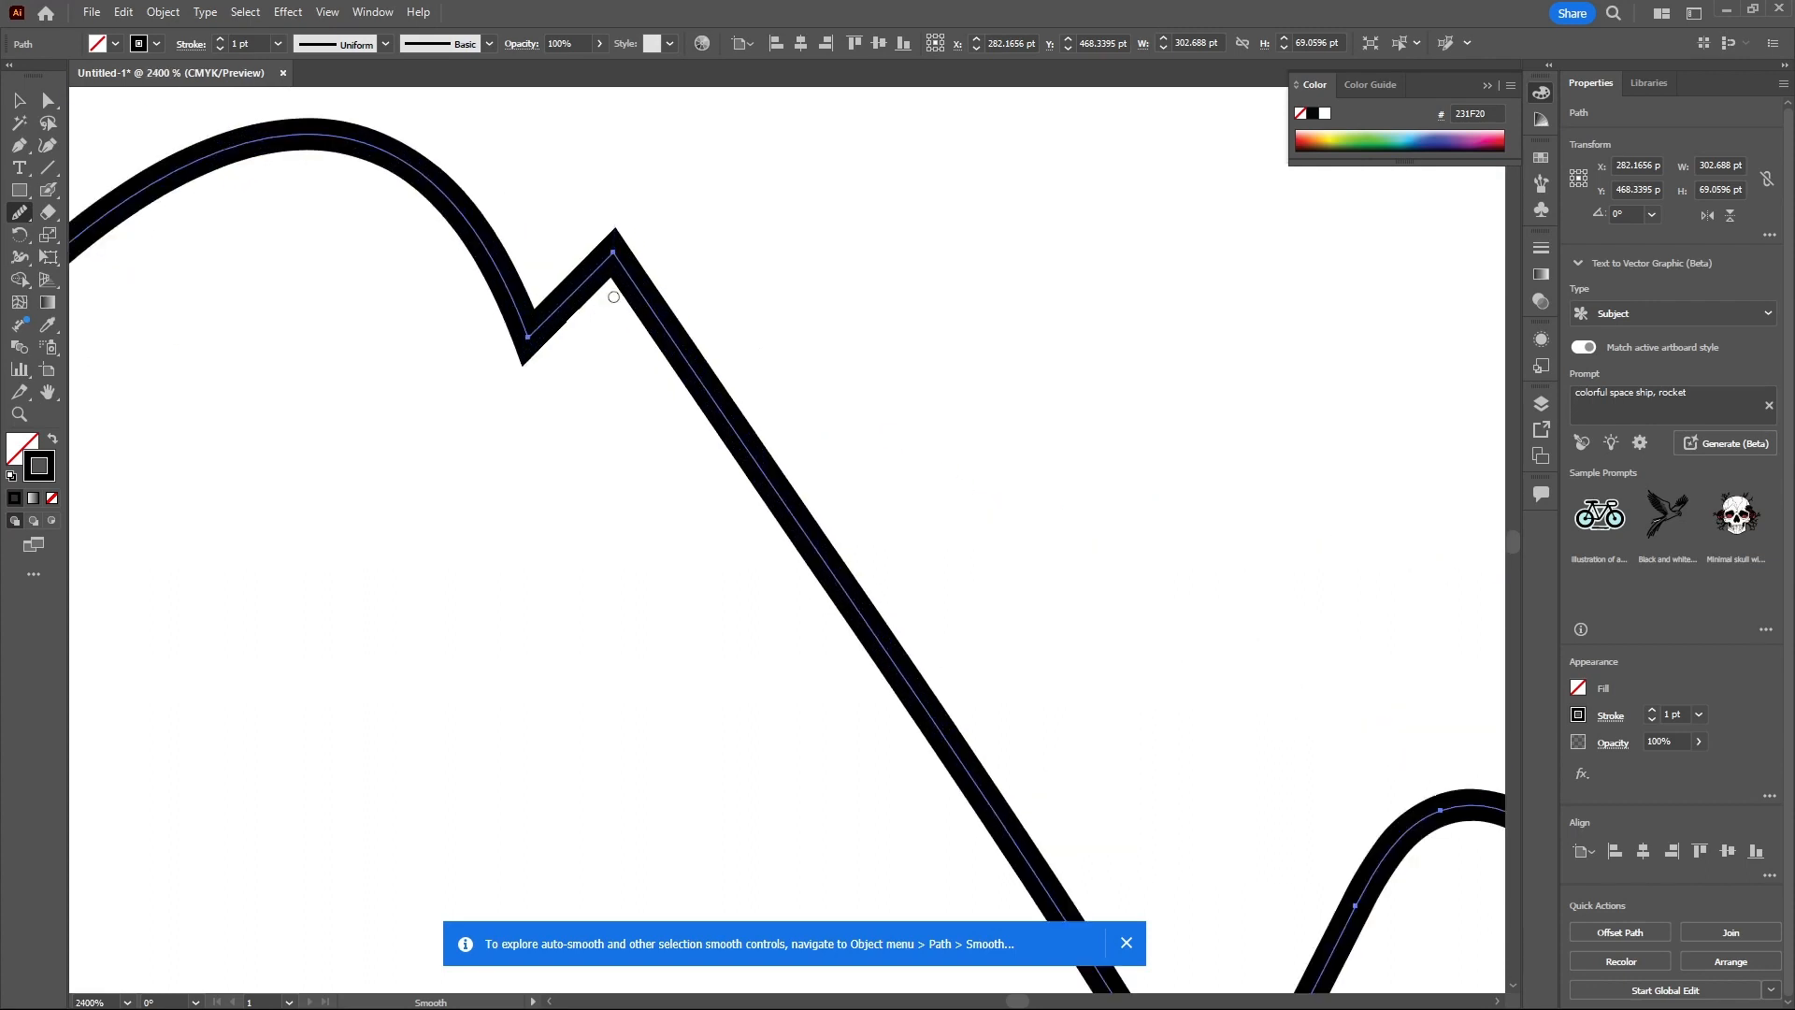
{"action": "left_click_drag", "start_coordinate": [609, 268], "coordinate": [610, 202]}
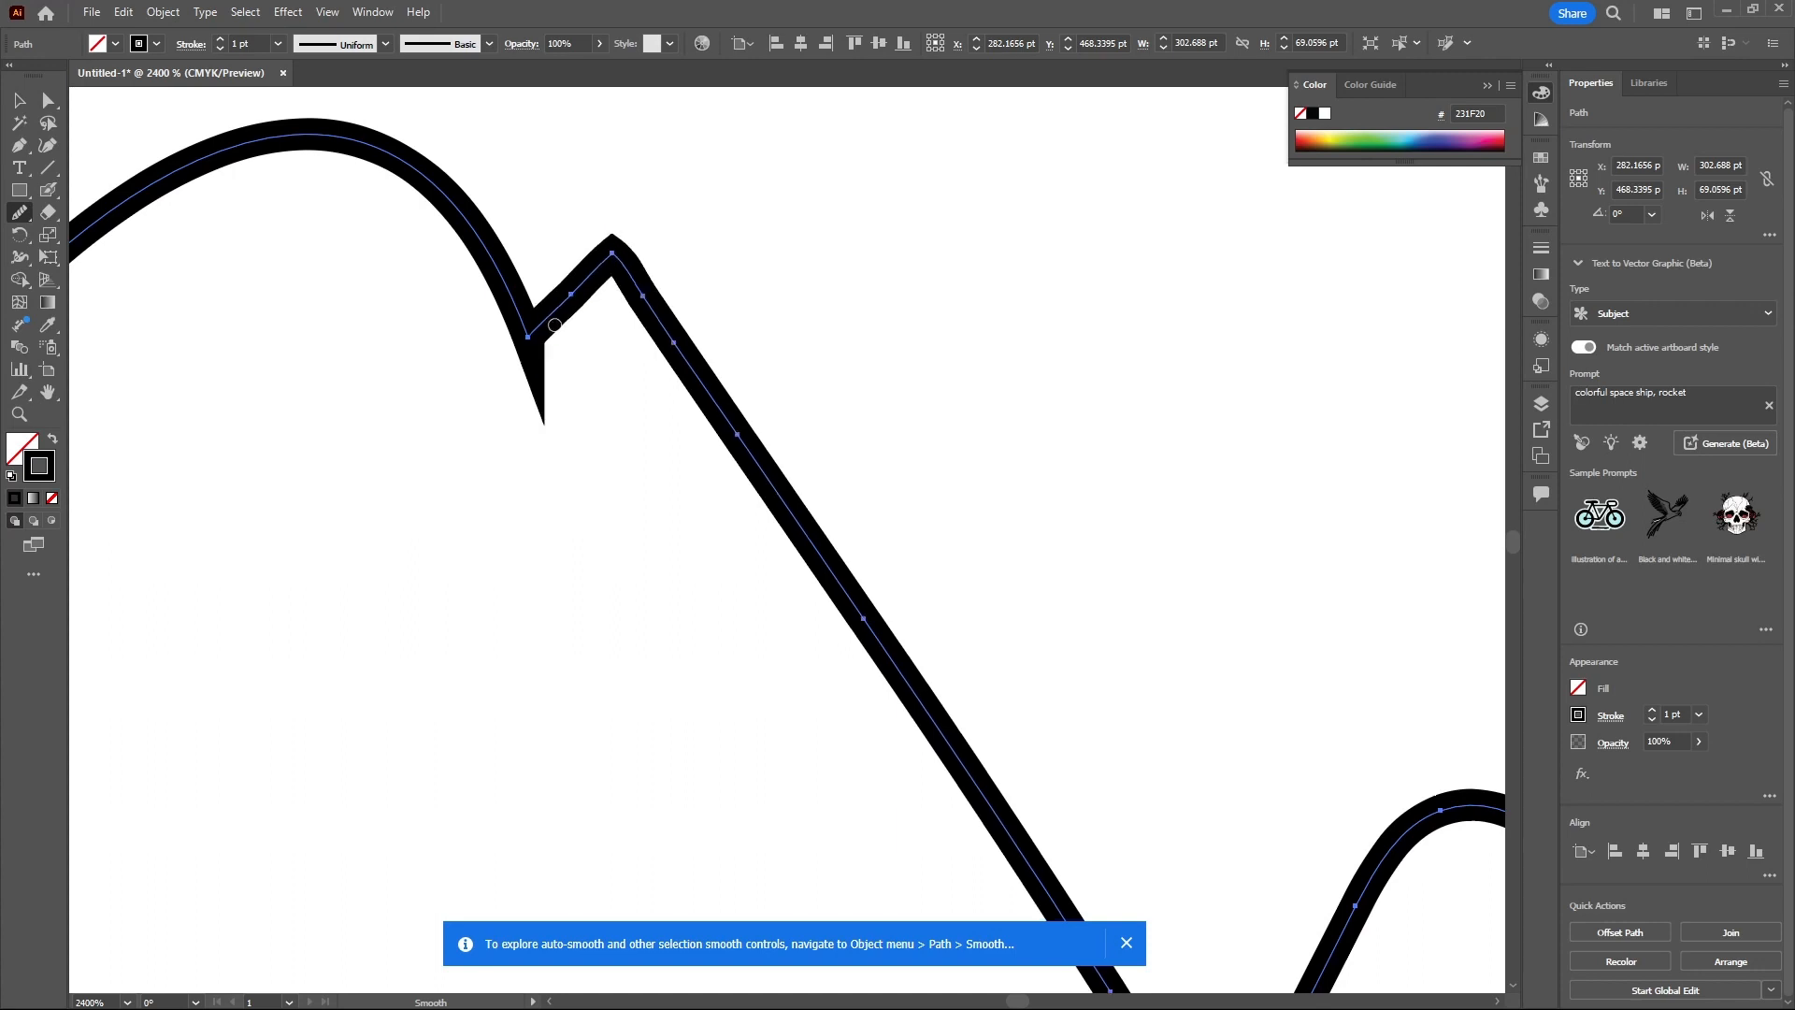
{"action": "left_click_drag", "start_coordinate": [529, 349], "coordinate": [525, 273]}
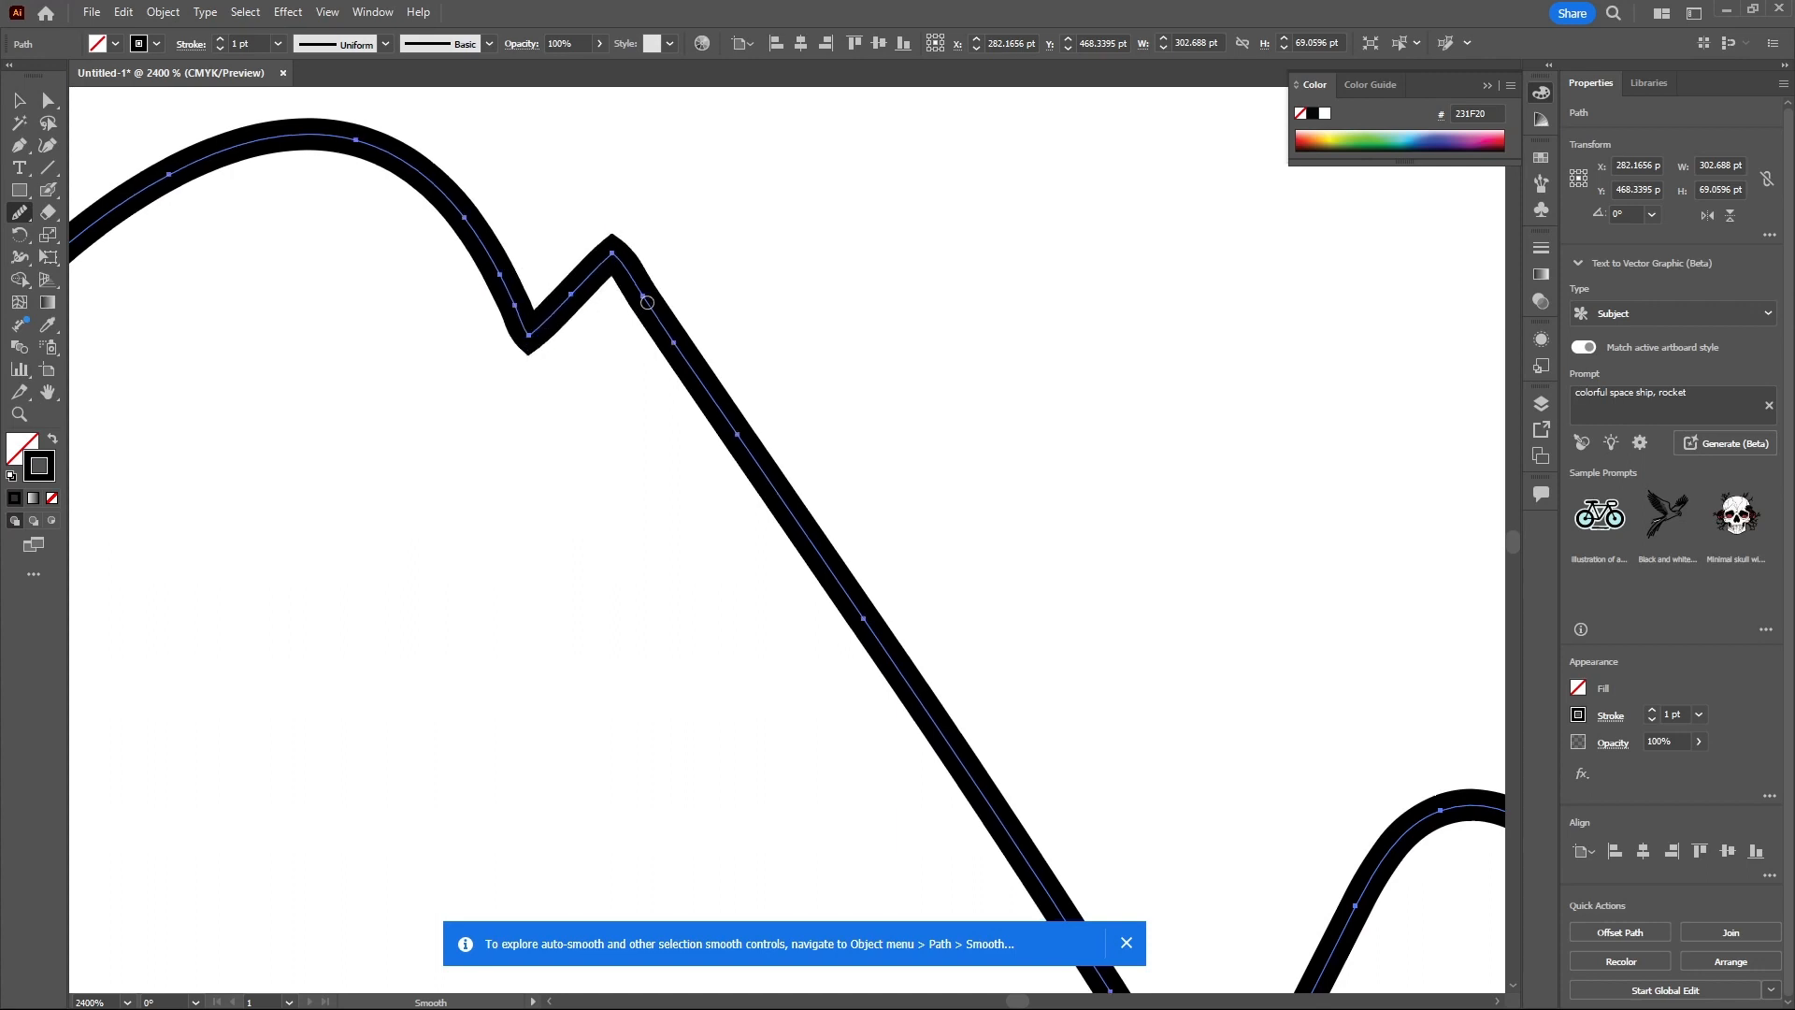
{"action": "mouse_move", "coordinate": [647, 302]}
{"action": "left_mouse_down"}
{"action": "mouse_move", "coordinate": [643, 255]}
{"action": "mouse_move", "coordinate": [624, 249]}
{"action": "mouse_move", "coordinate": [595, 301]}
{"action": "mouse_move", "coordinate": [622, 237]}
{"action": "left_mouse_up"}
{"action": "scroll", "coordinate": [650, 330], "scroll_direction": "down", "scroll_amount": 3}
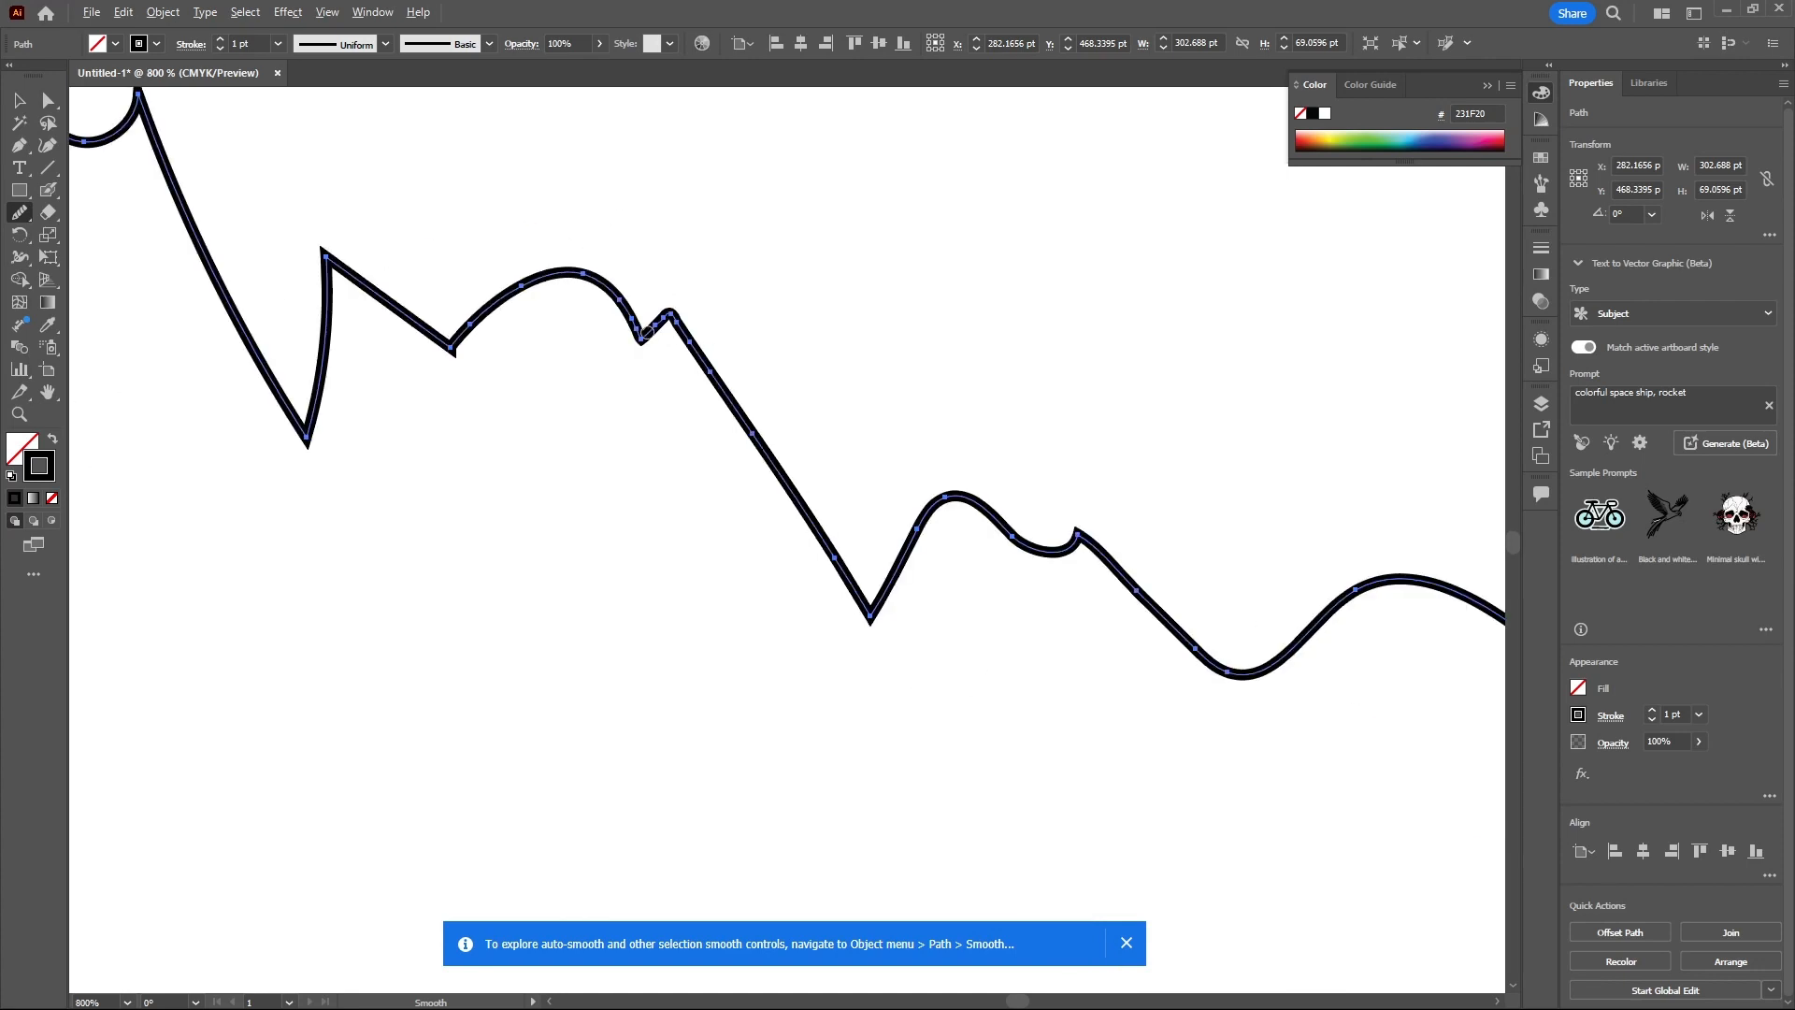
{"action": "scroll", "coordinate": [647, 332], "scroll_direction": "down", "scroll_amount": 3}
- Erase several sections of the pencil line with the Path Eraser tool, splitting it into pieces
{"action": "left_click", "coordinate": [22, 216]}
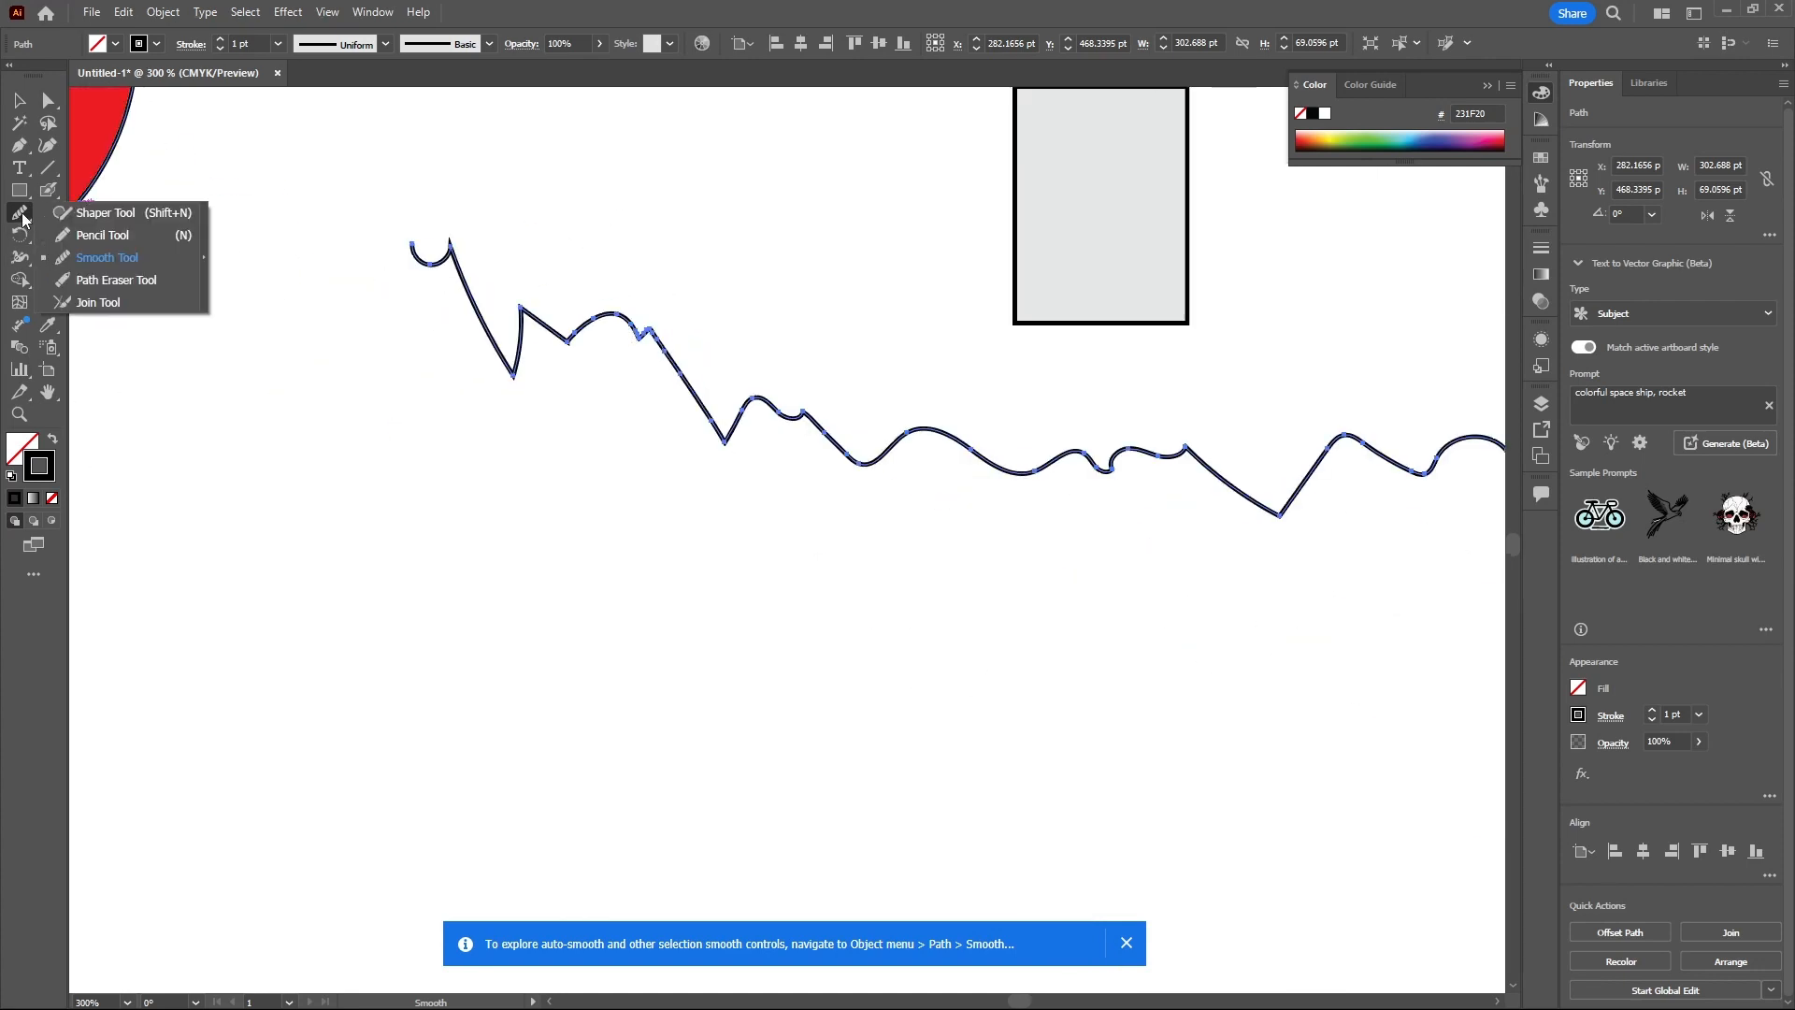
{"action": "left_click", "coordinate": [90, 280]}
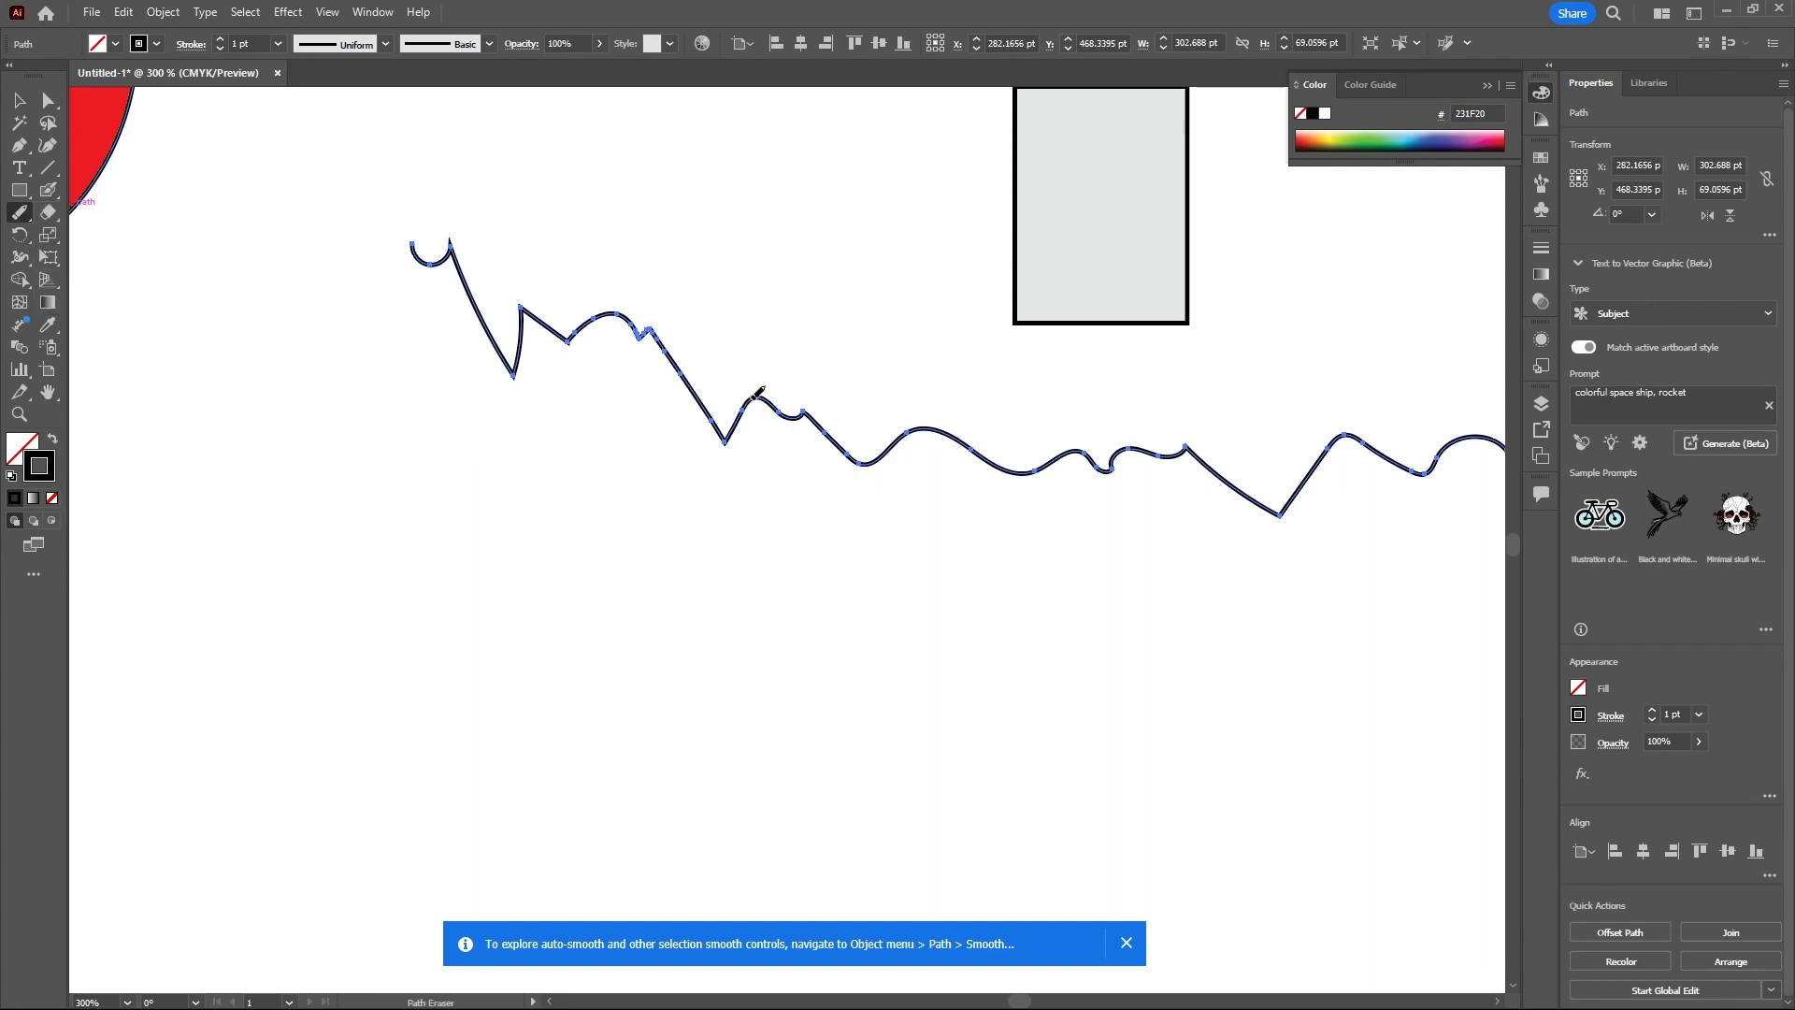
{"action": "mouse_move", "coordinate": [791, 403]}
{"action": "left_mouse_down"}
{"action": "mouse_move", "coordinate": [838, 440]}
{"action": "mouse_move", "coordinate": [918, 429]}
{"action": "mouse_move", "coordinate": [1032, 469]}
{"action": "mouse_move", "coordinate": [1068, 450]}
{"action": "mouse_move", "coordinate": [1287, 503]}
{"action": "mouse_move", "coordinate": [1353, 441]}
{"action": "left_mouse_up"}
{"action": "mouse_move", "coordinate": [1420, 469]}
{"action": "left_mouse_down"}
{"action": "mouse_move", "coordinate": [1369, 435]}
{"action": "mouse_move", "coordinate": [1296, 500]}
{"action": "left_mouse_up"}
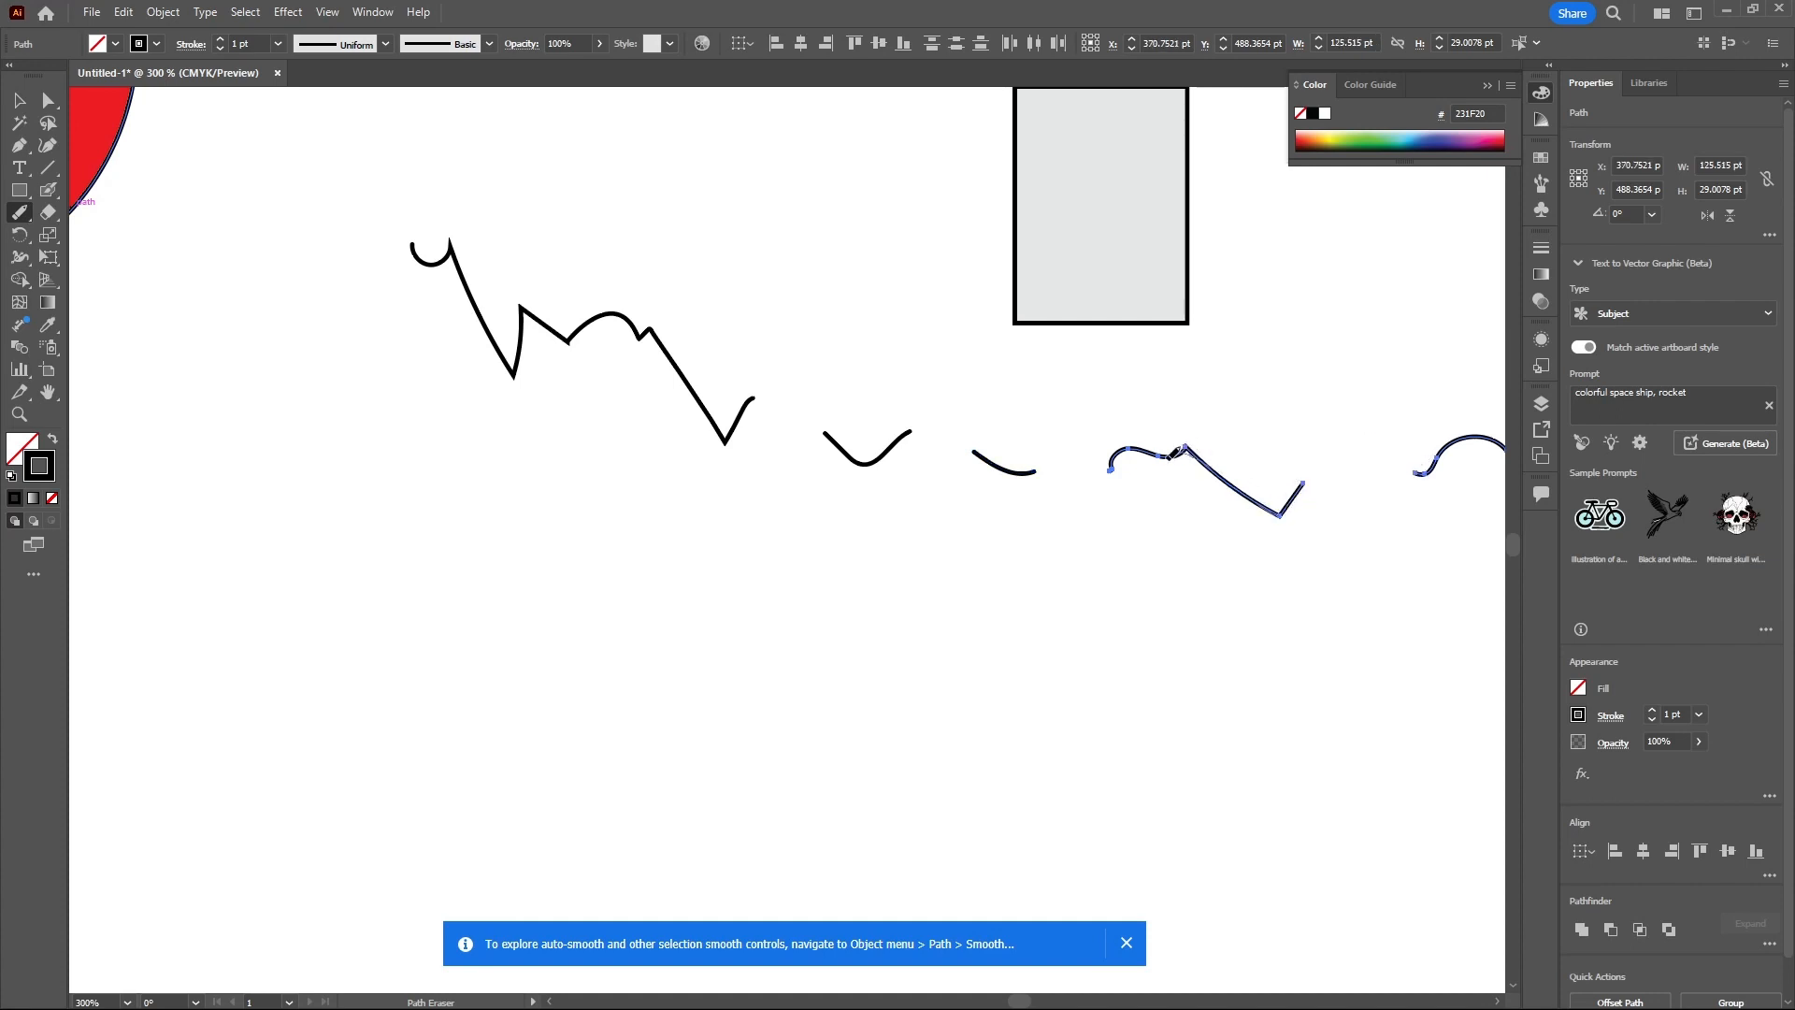
{"action": "left_click_drag", "start_coordinate": [1173, 453], "coordinate": [1150, 448]}
{"action": "scroll", "coordinate": [228, 404], "scroll_direction": "down", "scroll_amount": 2}
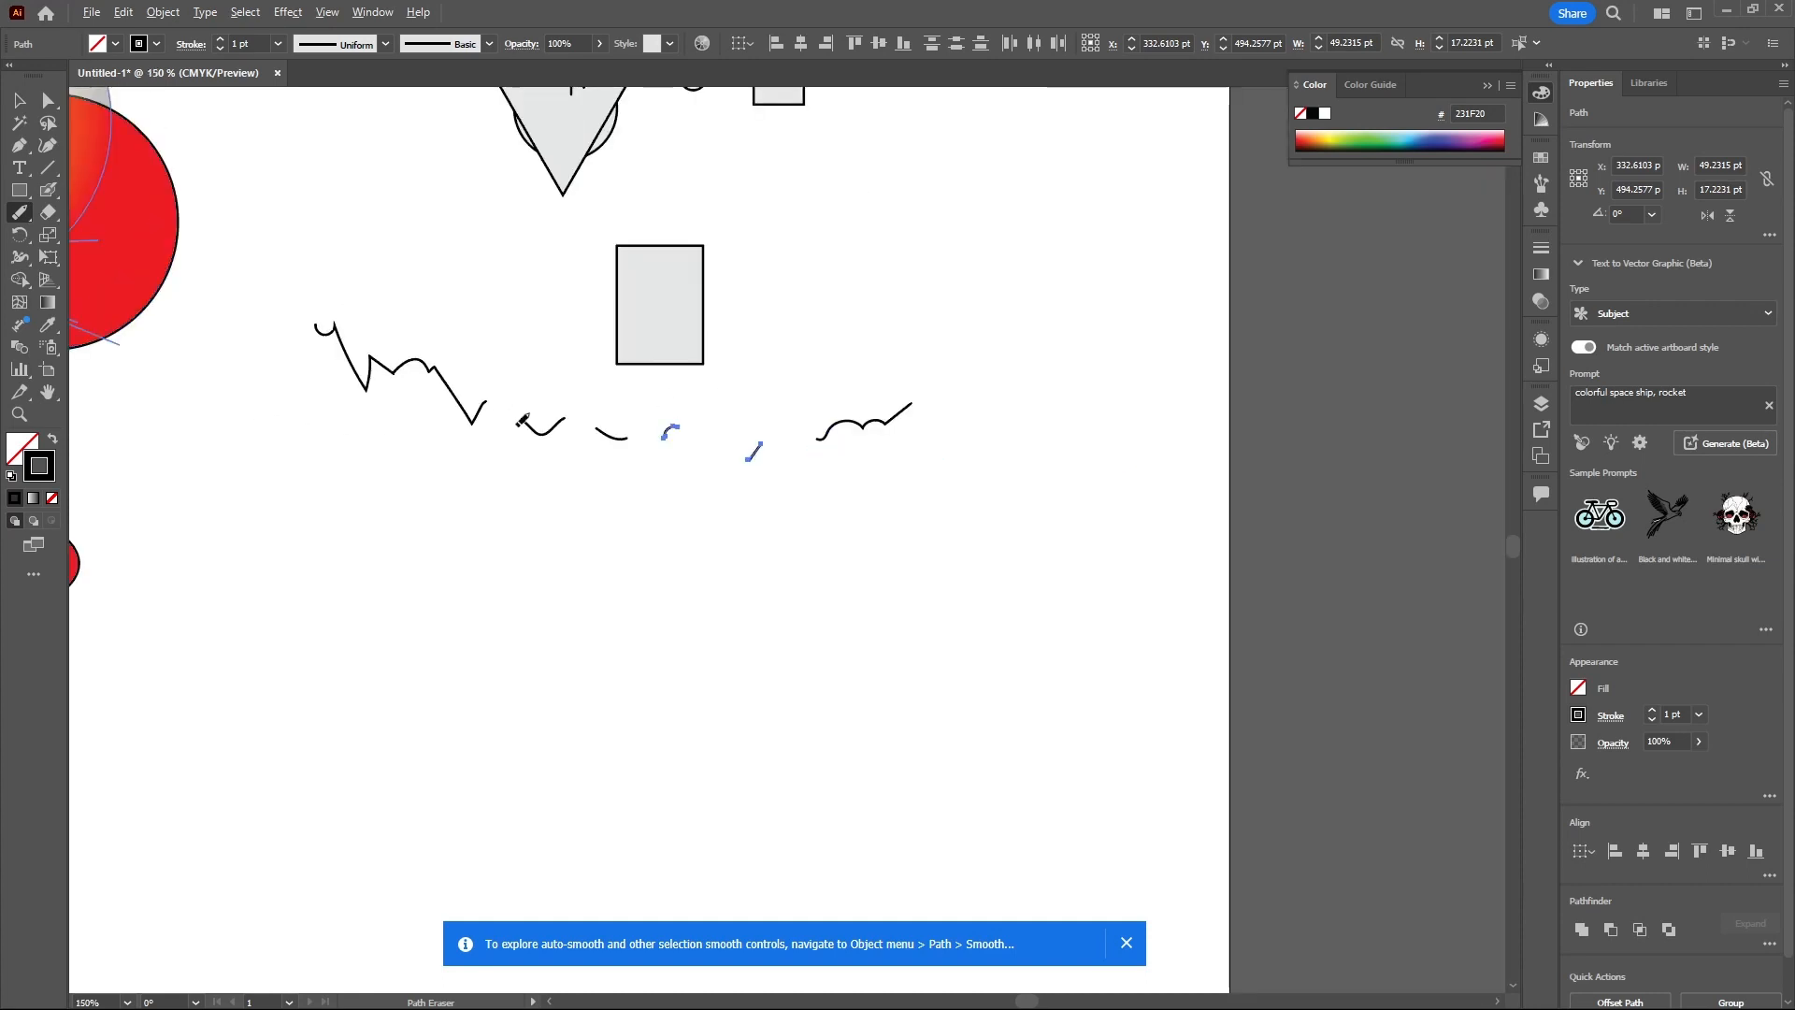
- Erase the small leftover fragment in the middle of the broken line with the Path Eraser tool
{"action": "scroll", "coordinate": [227, 404], "scroll_direction": "up", "scroll_amount": 2}
{"action": "scroll", "coordinate": [760, 452], "scroll_direction": "down", "scroll_amount": 2}
{"action": "scroll", "coordinate": [804, 455], "scroll_direction": "up", "scroll_amount": 5}
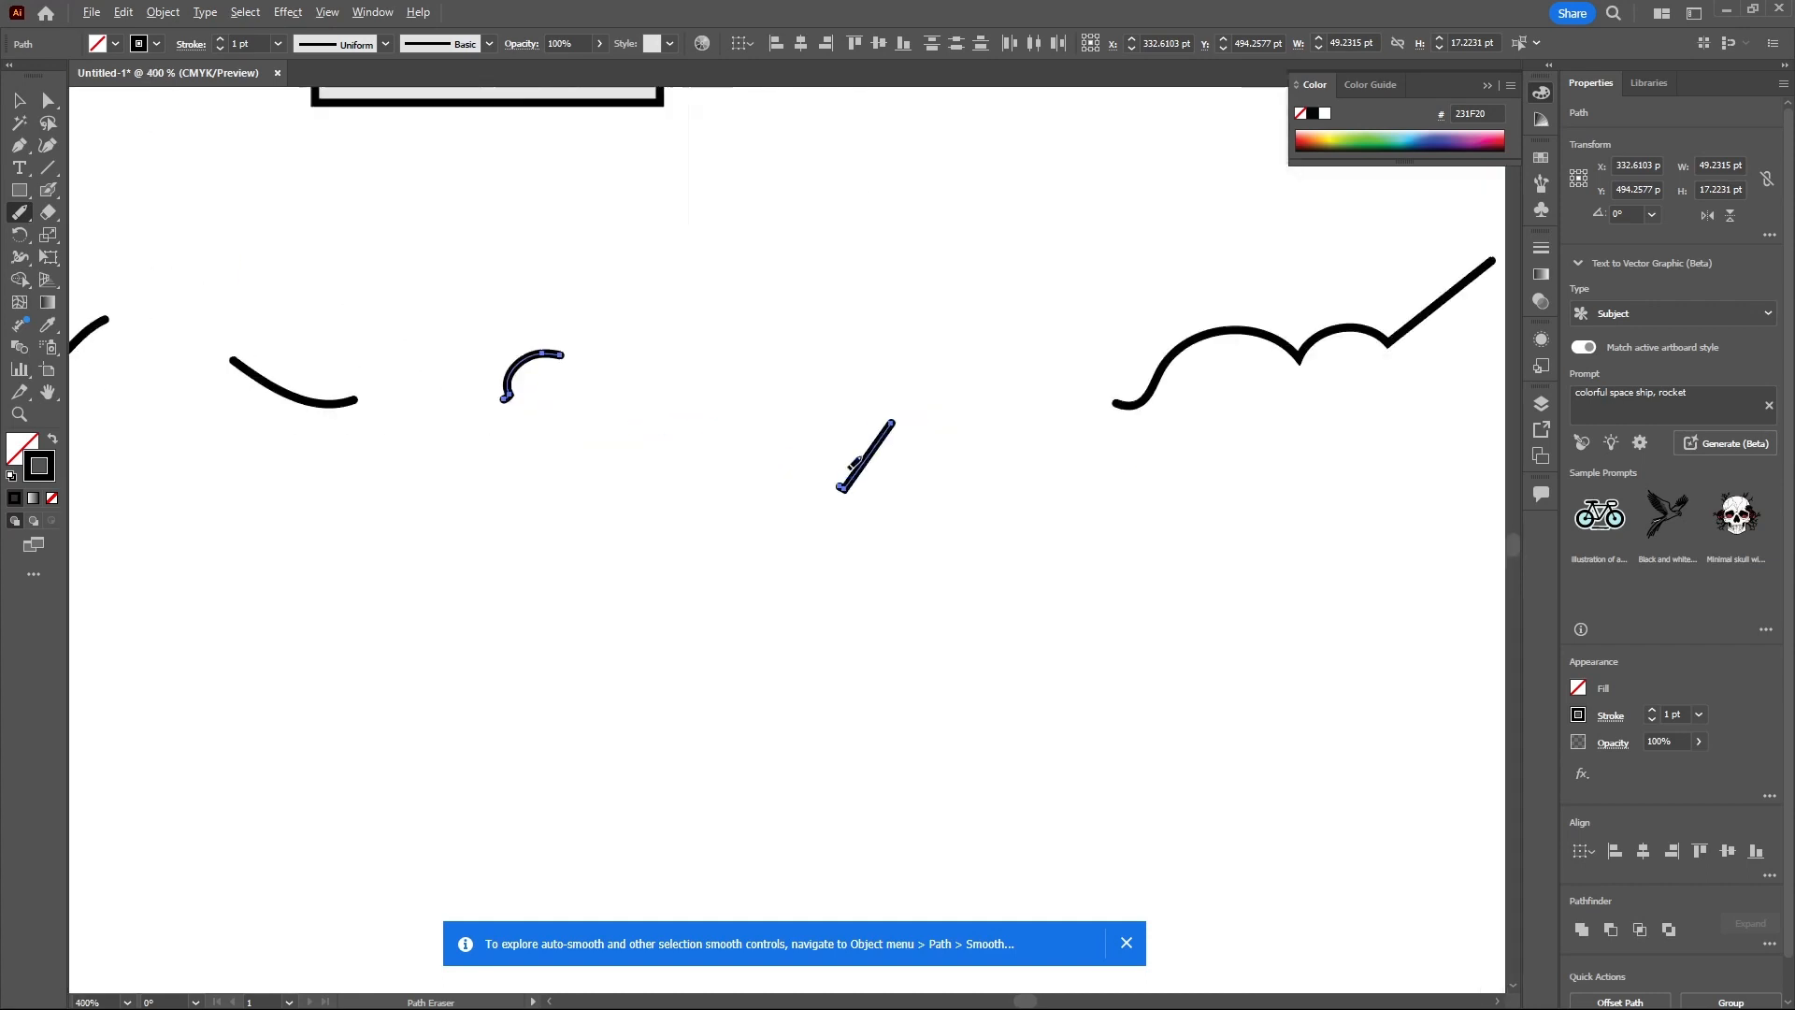
{"action": "mouse_move", "coordinate": [911, 400]}
{"action": "left_mouse_down"}
{"action": "mouse_move", "coordinate": [873, 459]}
{"action": "mouse_move", "coordinate": [832, 470]}
{"action": "mouse_move", "coordinate": [858, 514]}
{"action": "mouse_move", "coordinate": [860, 471]}
{"action": "left_mouse_up"}
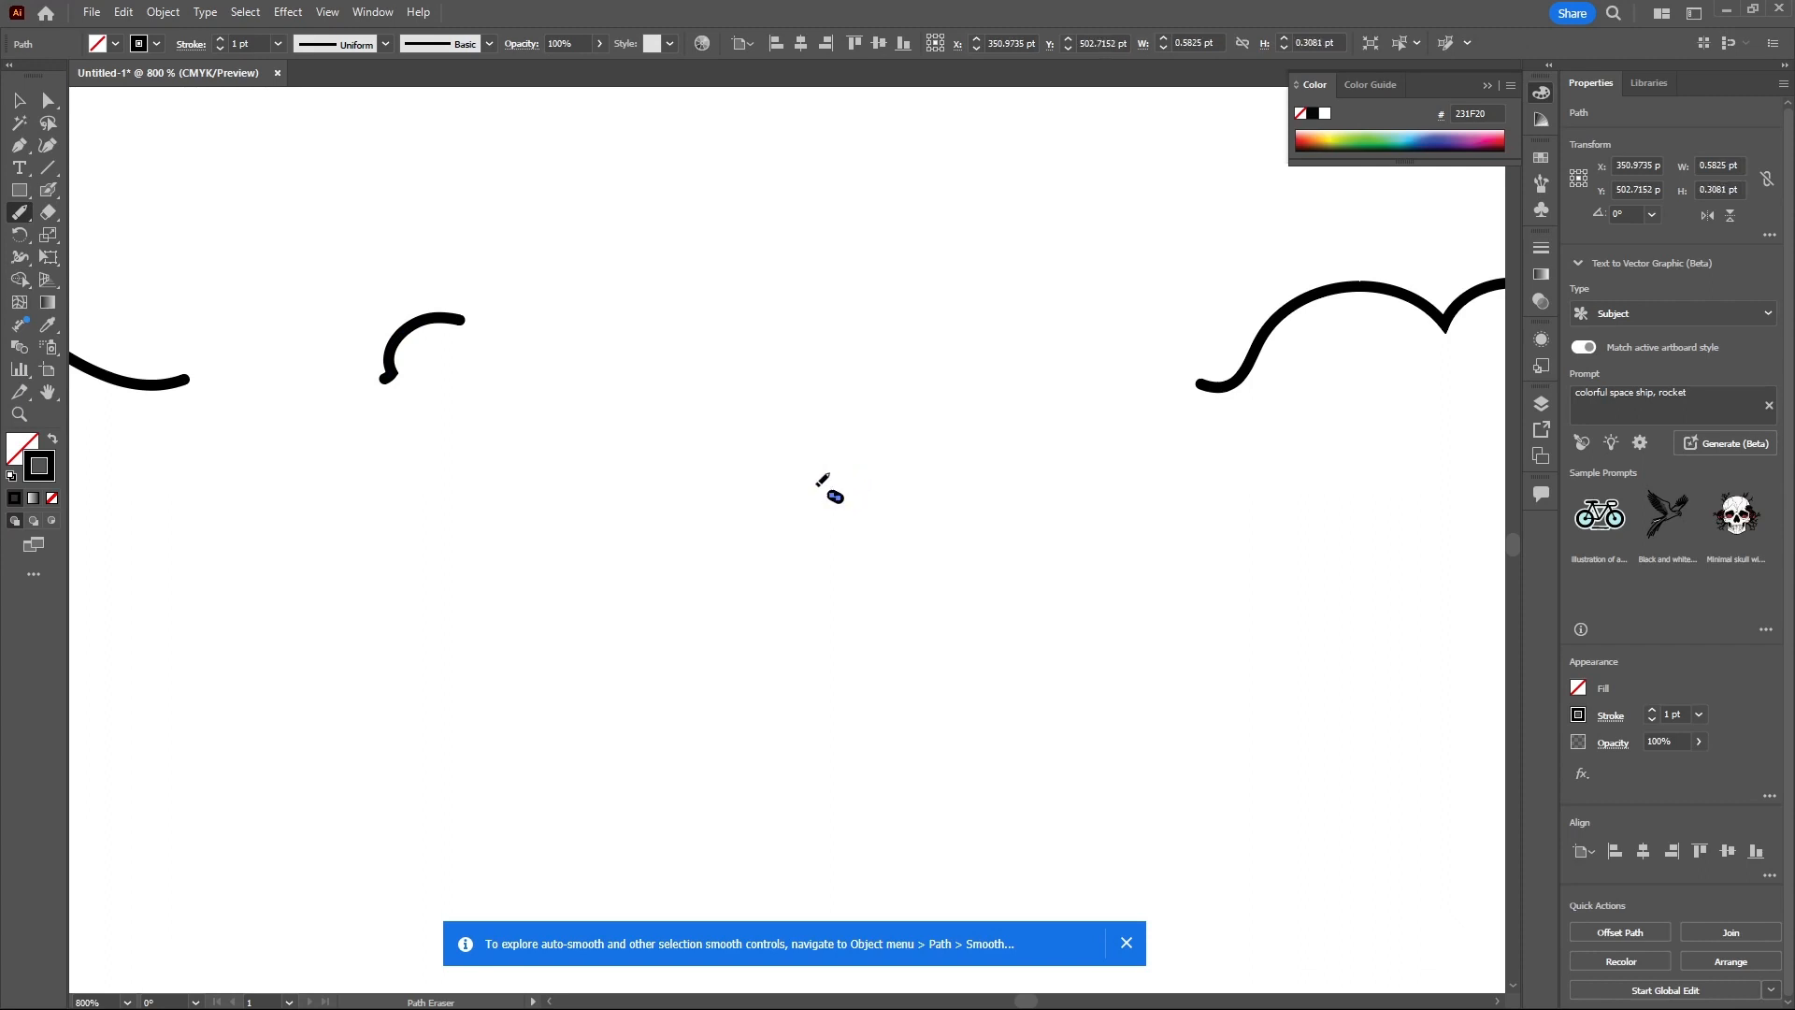
{"action": "scroll", "coordinate": [1010, 455], "scroll_direction": "down", "scroll_amount": 2}
{"action": "scroll", "coordinate": [907, 481], "scroll_direction": "up", "scroll_amount": 3}
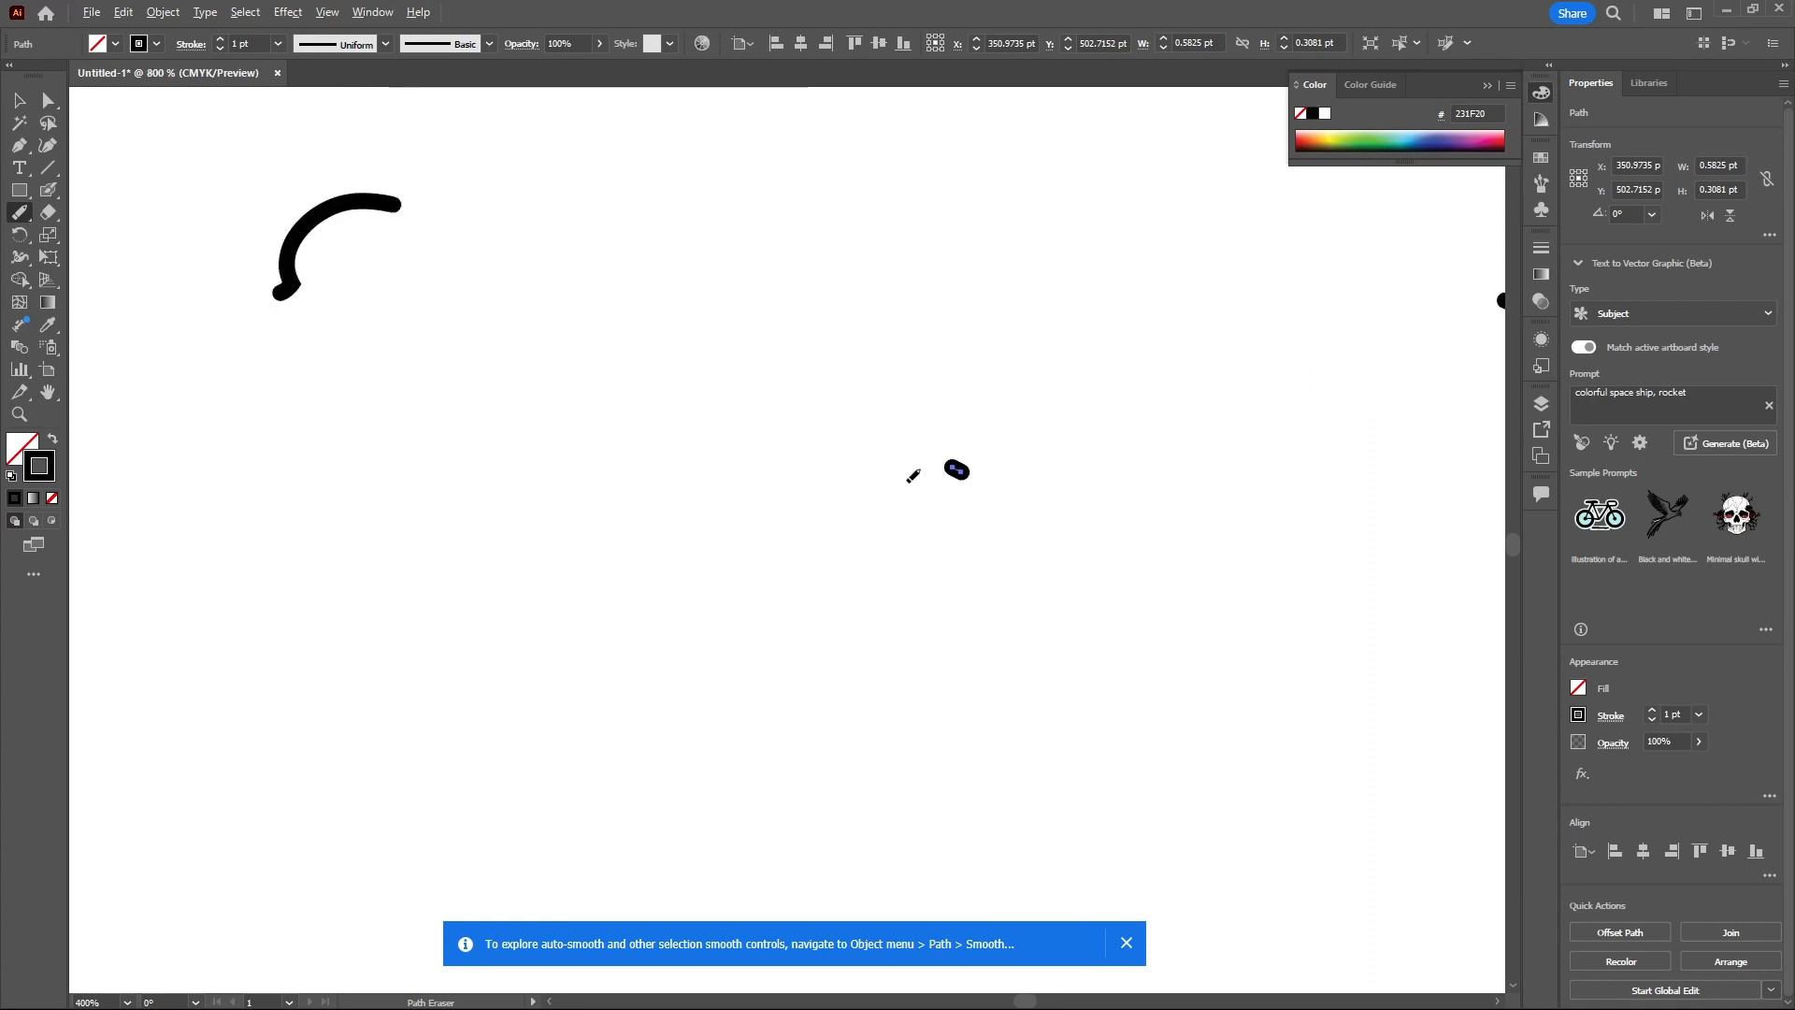
{"action": "left_click_drag", "start_coordinate": [950, 466], "coordinate": [963, 476]}
{"action": "scroll", "coordinate": [970, 468], "scroll_direction": "down", "scroll_amount": 5}
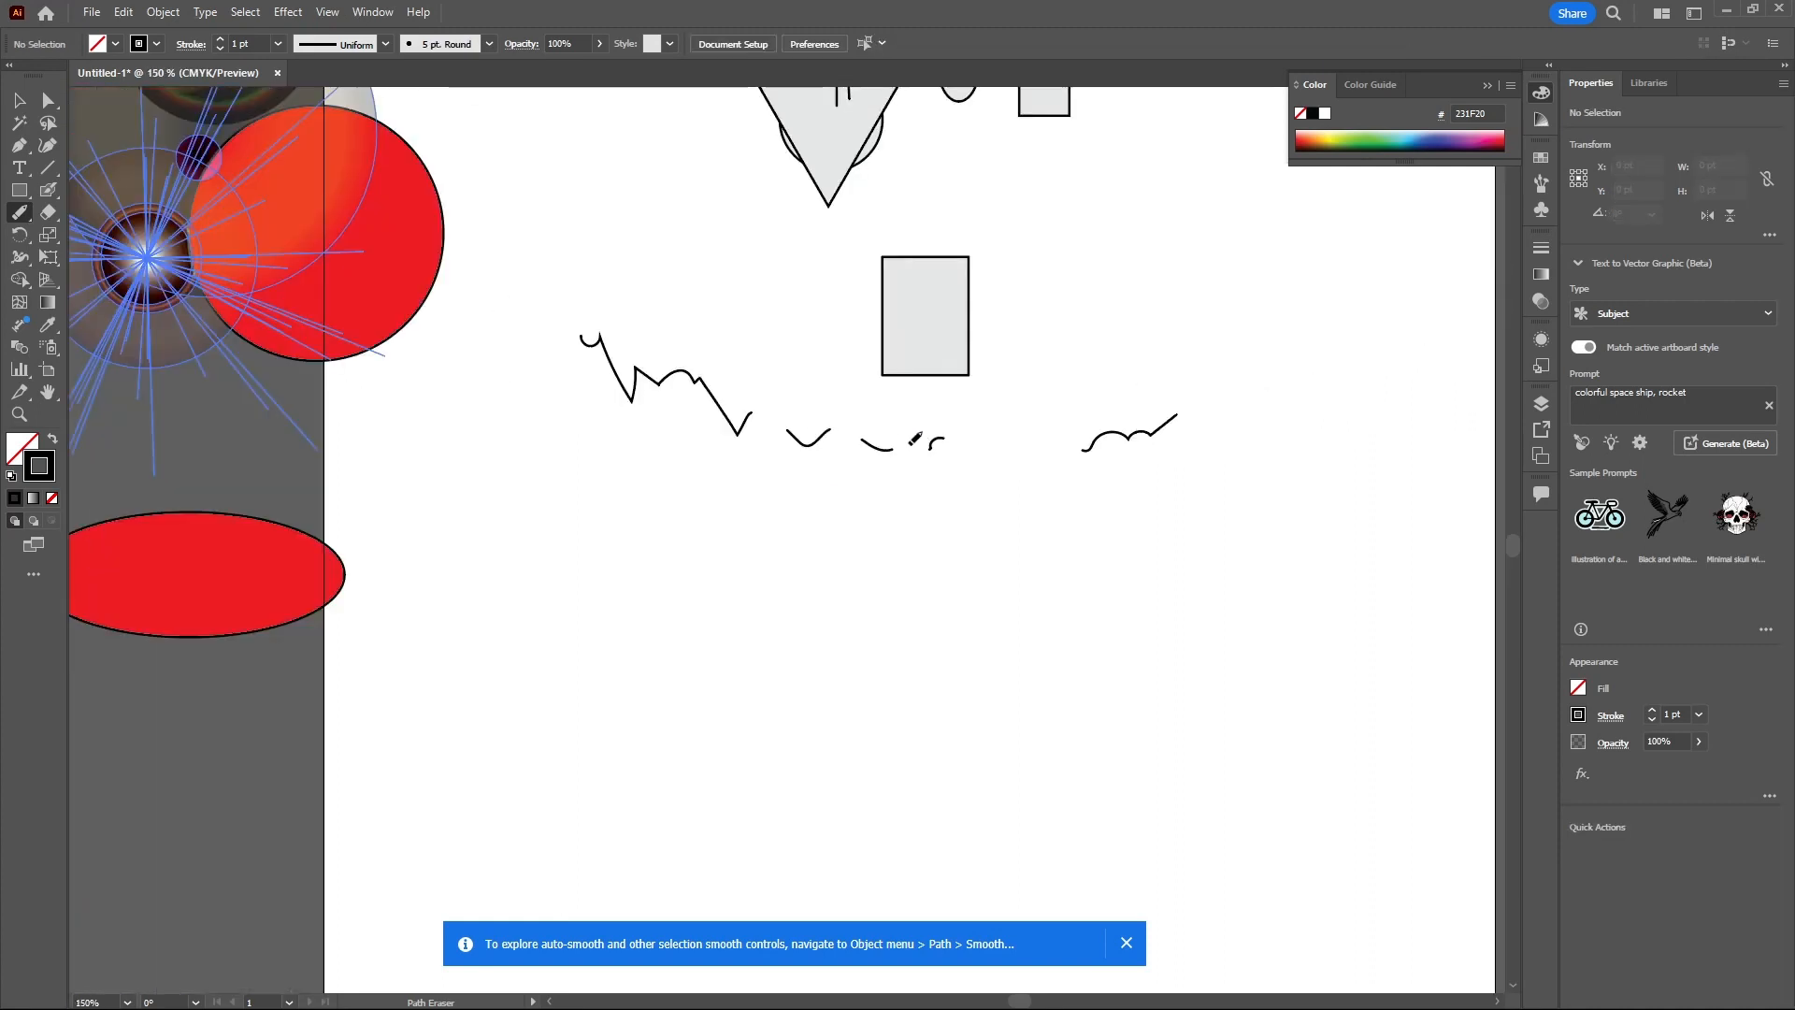
- Draw an open circular loop about 52 pt across with the Pencil tool below the line pieces
{"action": "left_click", "coordinate": [23, 215]}
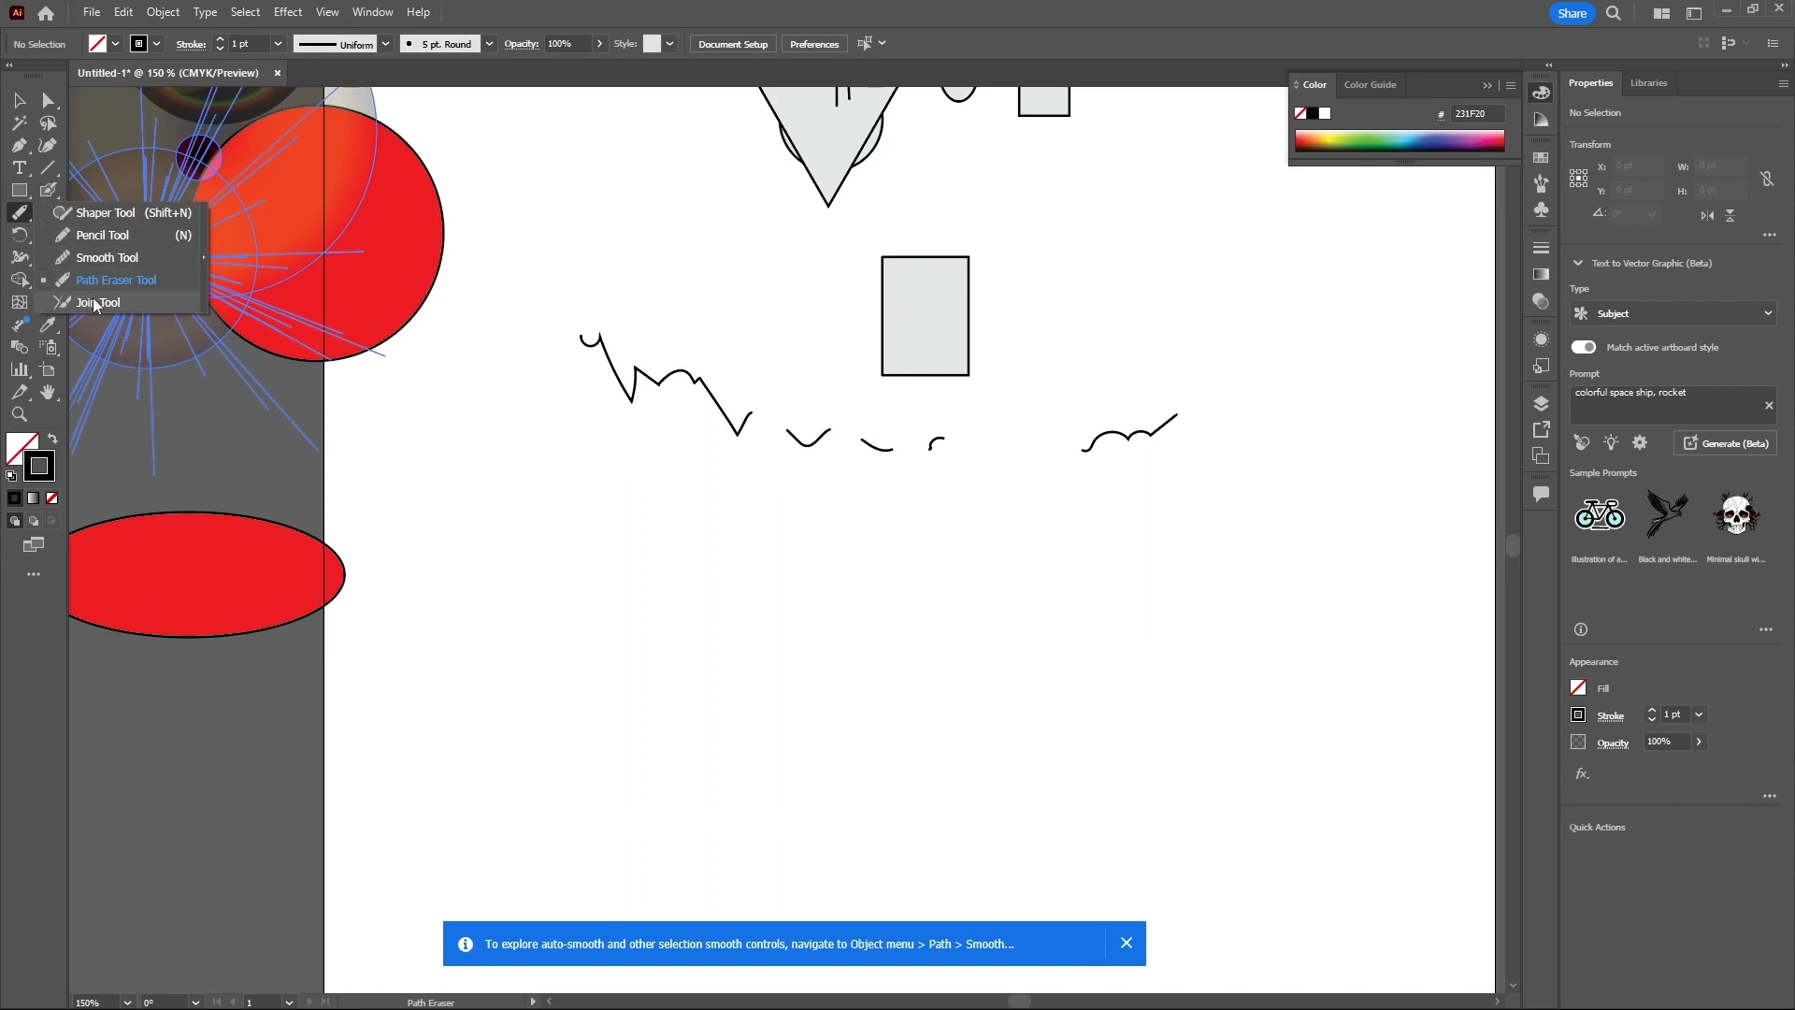
{"action": "left_click", "coordinate": [101, 238]}
{"action": "mouse_move", "coordinate": [639, 481]}
{"action": "left_mouse_down"}
{"action": "mouse_move", "coordinate": [568, 539]}
{"action": "mouse_move", "coordinate": [632, 588]}
{"action": "mouse_move", "coordinate": [668, 550]}
{"action": "mouse_move", "coordinate": [654, 488]}
{"action": "left_mouse_up"}
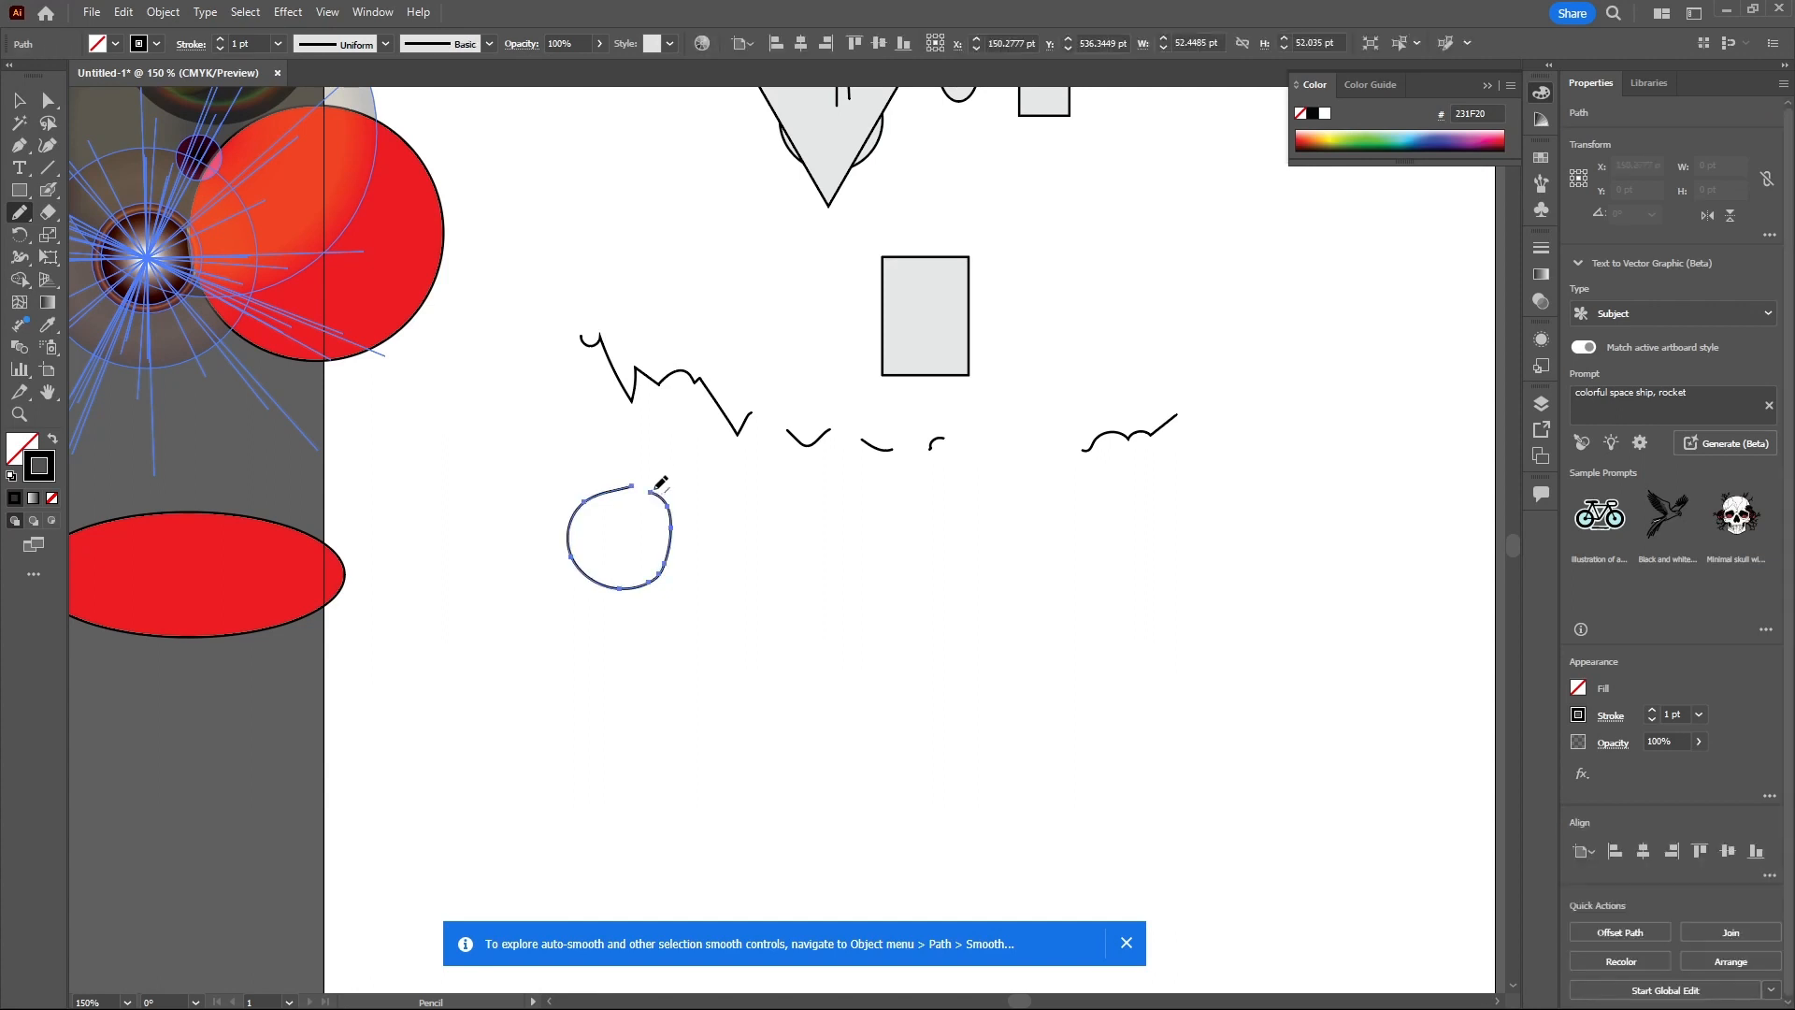
- Close the gap between the loop's two open ends with the Join tool
{"action": "scroll", "coordinate": [645, 496], "scroll_direction": "up", "scroll_amount": 4}
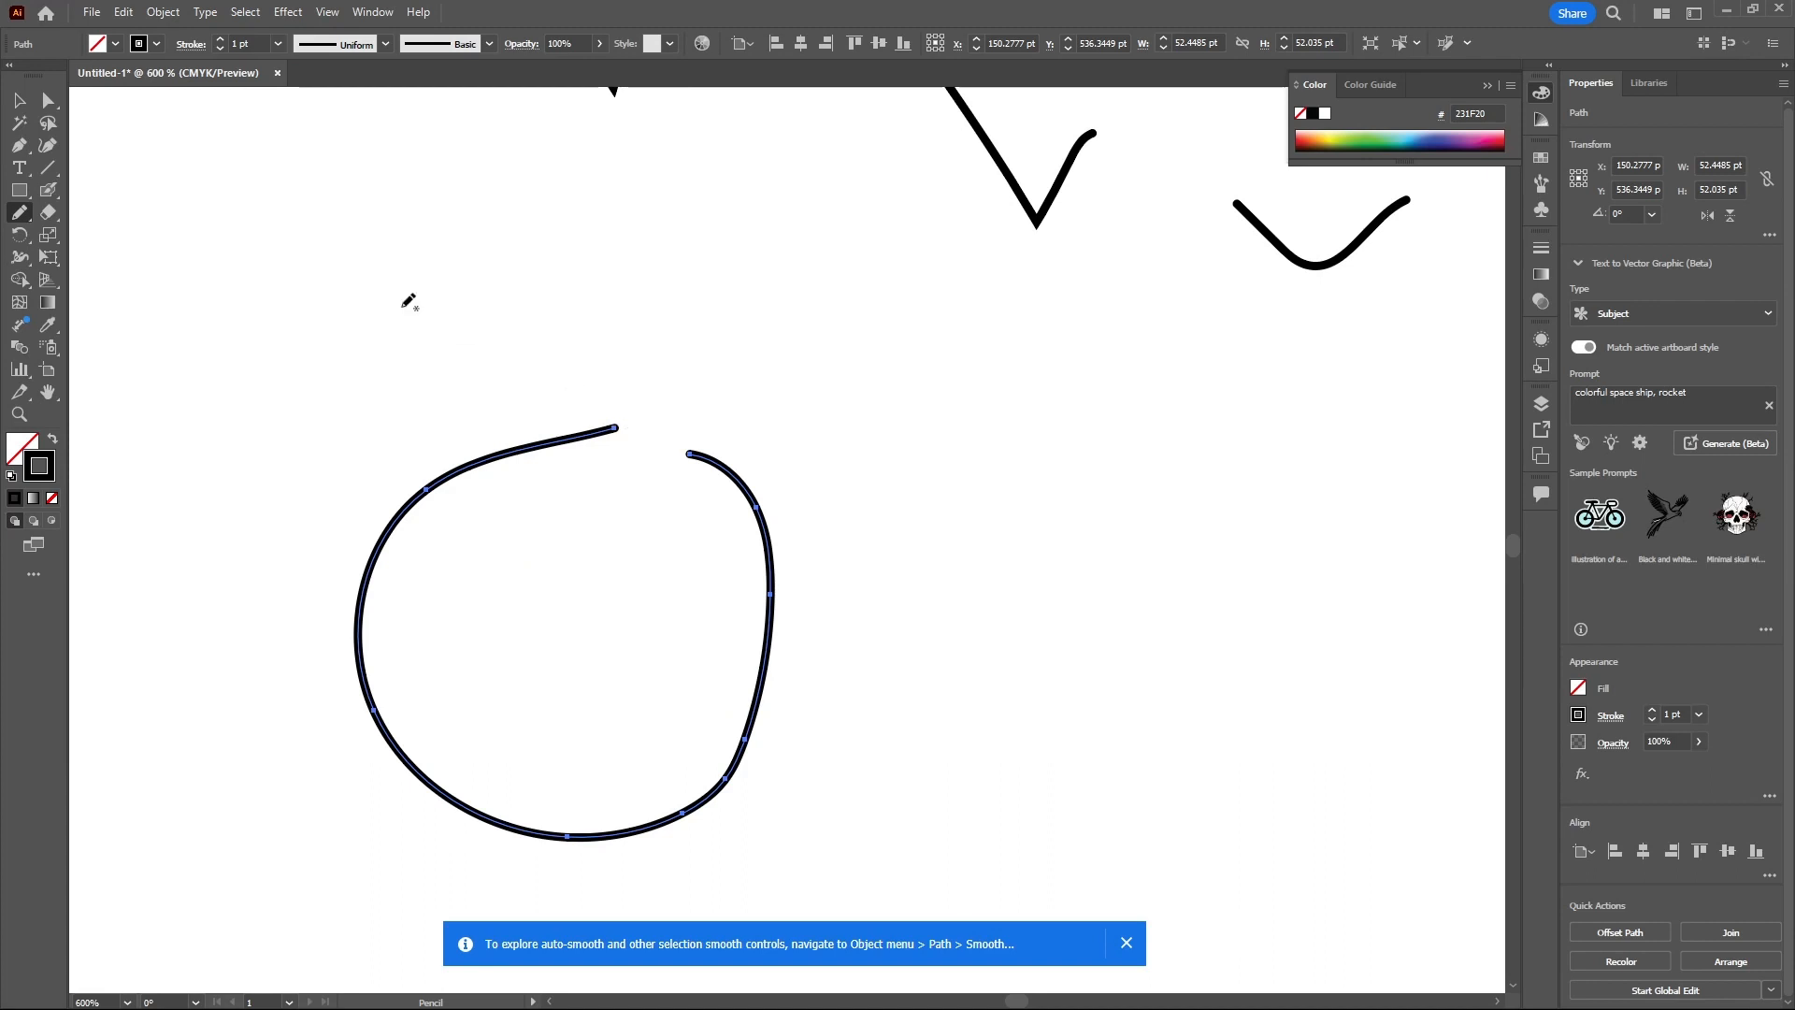
{"action": "left_click", "coordinate": [28, 220]}
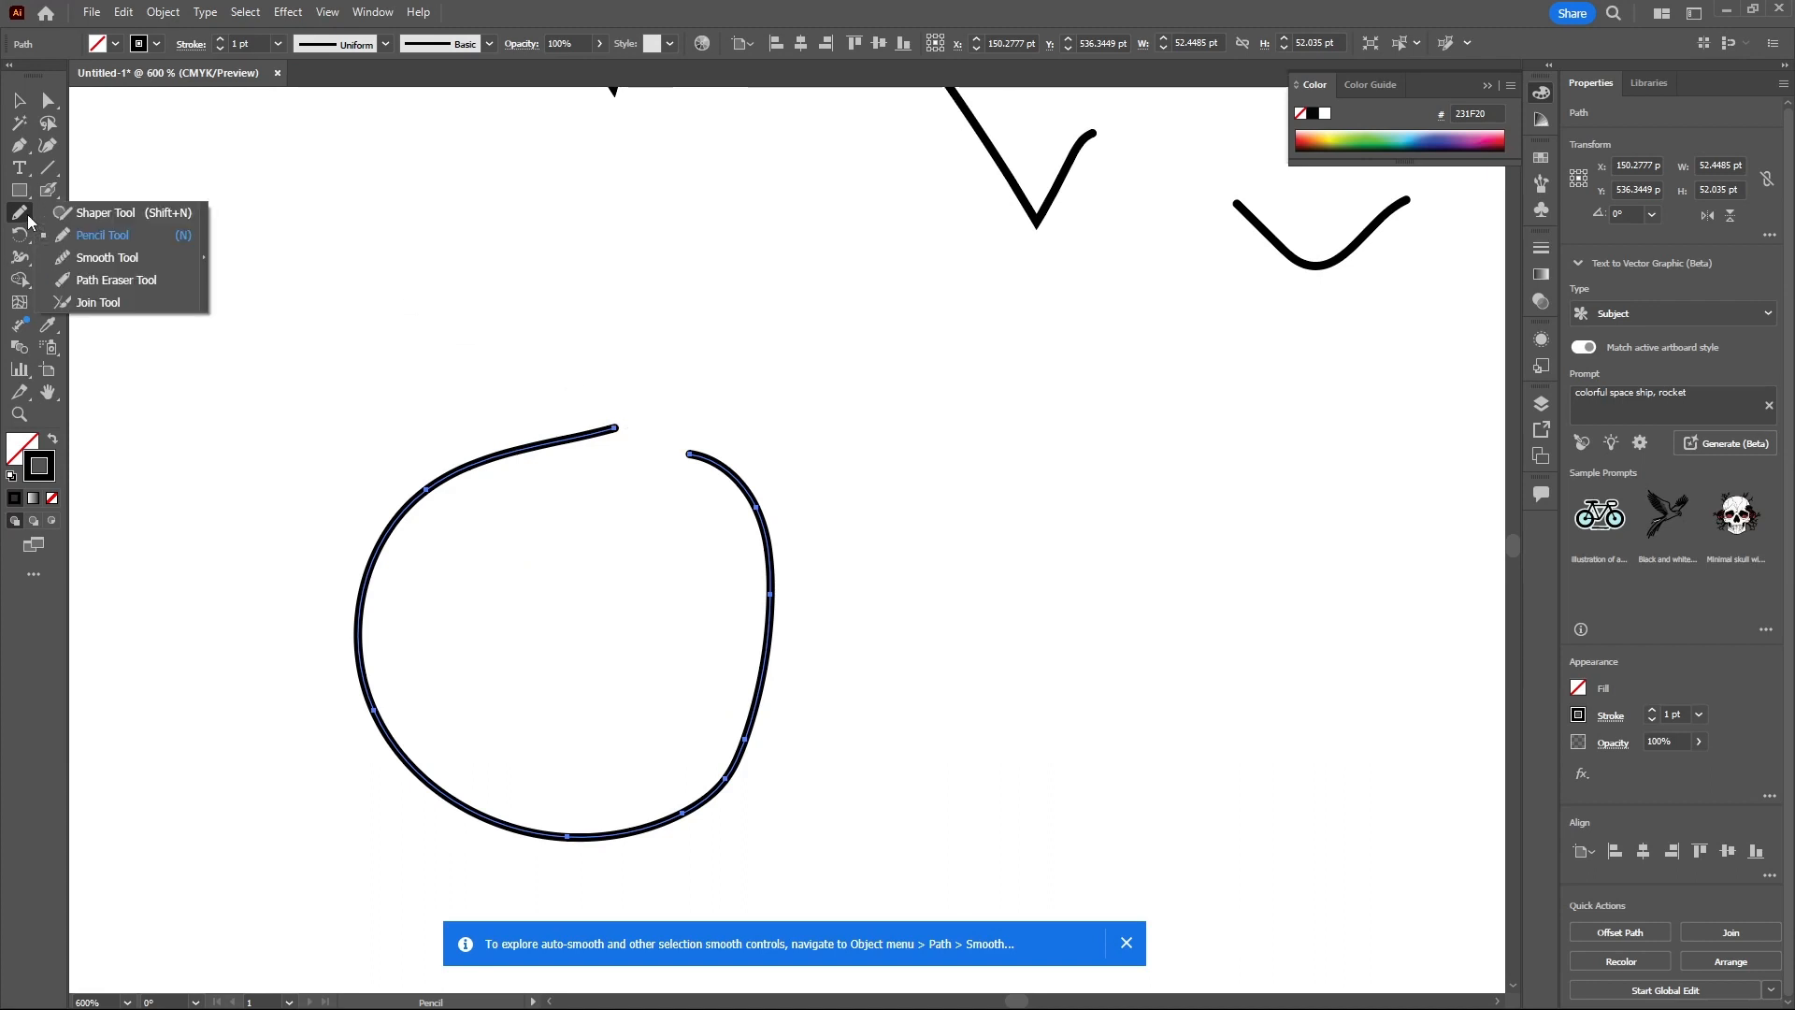
{"action": "left_click", "coordinate": [94, 302]}
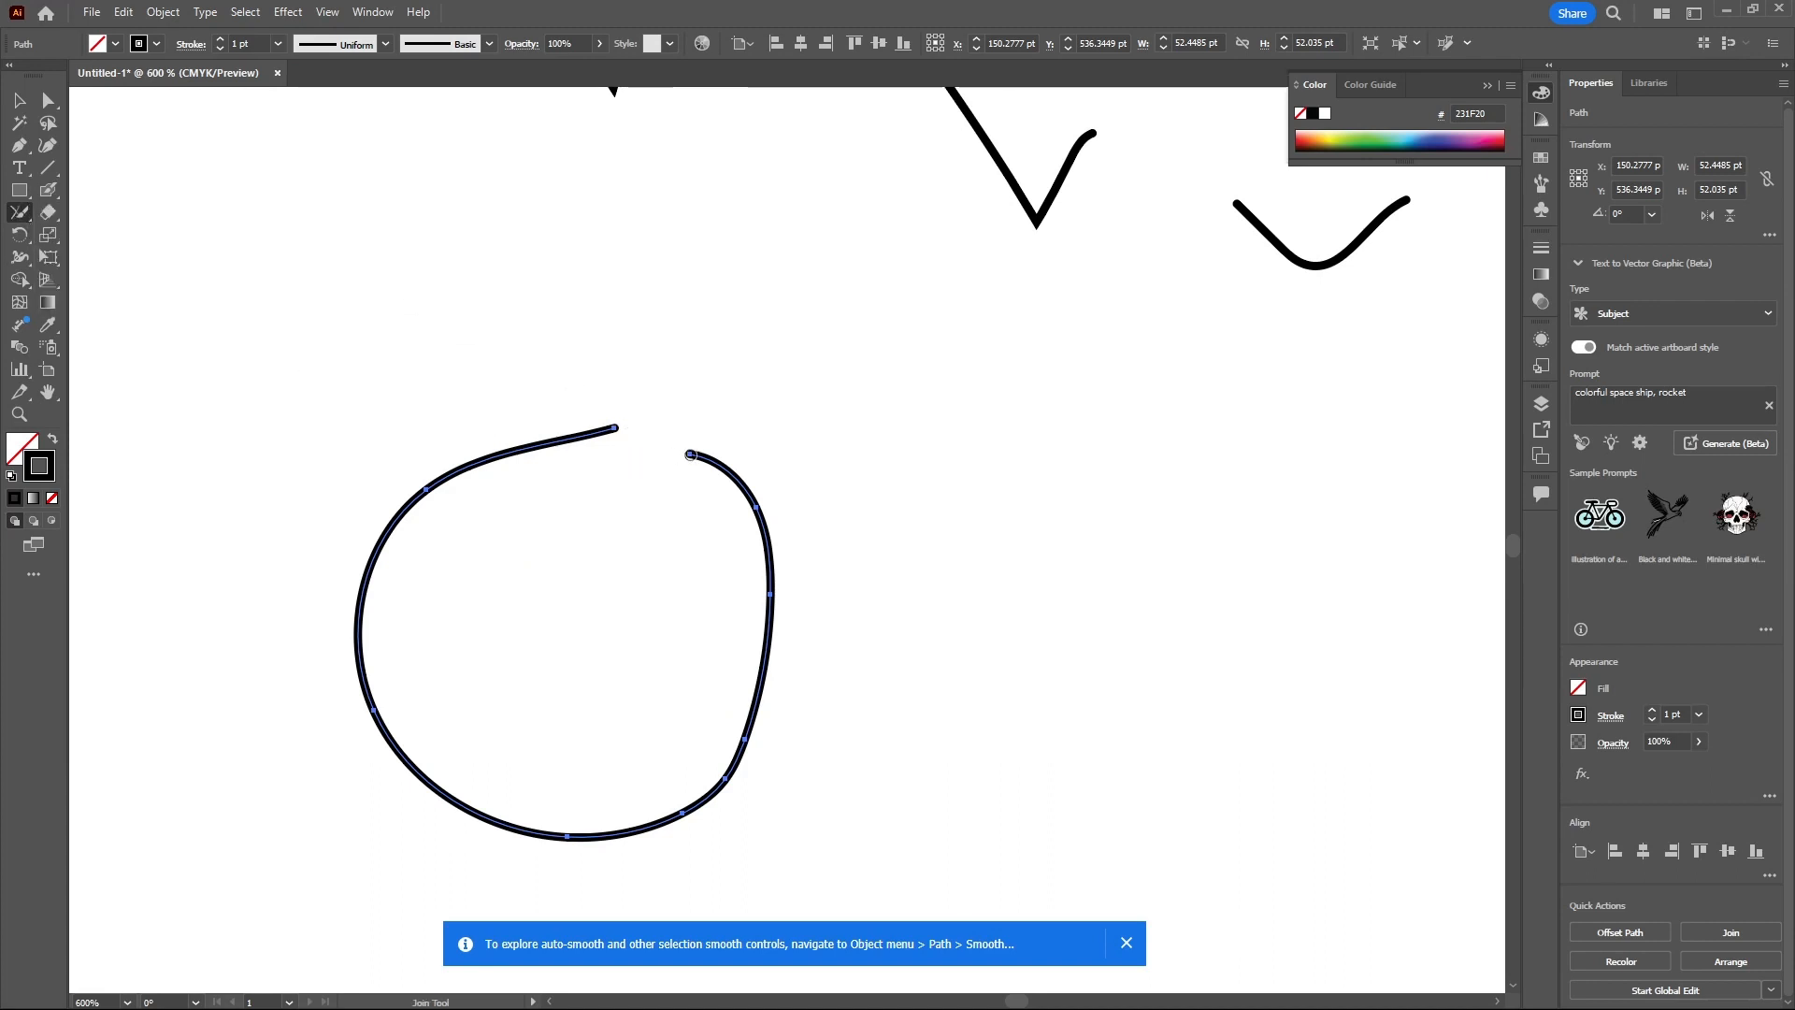
{"action": "mouse_move", "coordinate": [690, 455]}
{"action": "left_mouse_down"}
{"action": "mouse_move", "coordinate": [658, 434]}
{"action": "mouse_move", "coordinate": [561, 442]}
{"action": "left_mouse_up"}
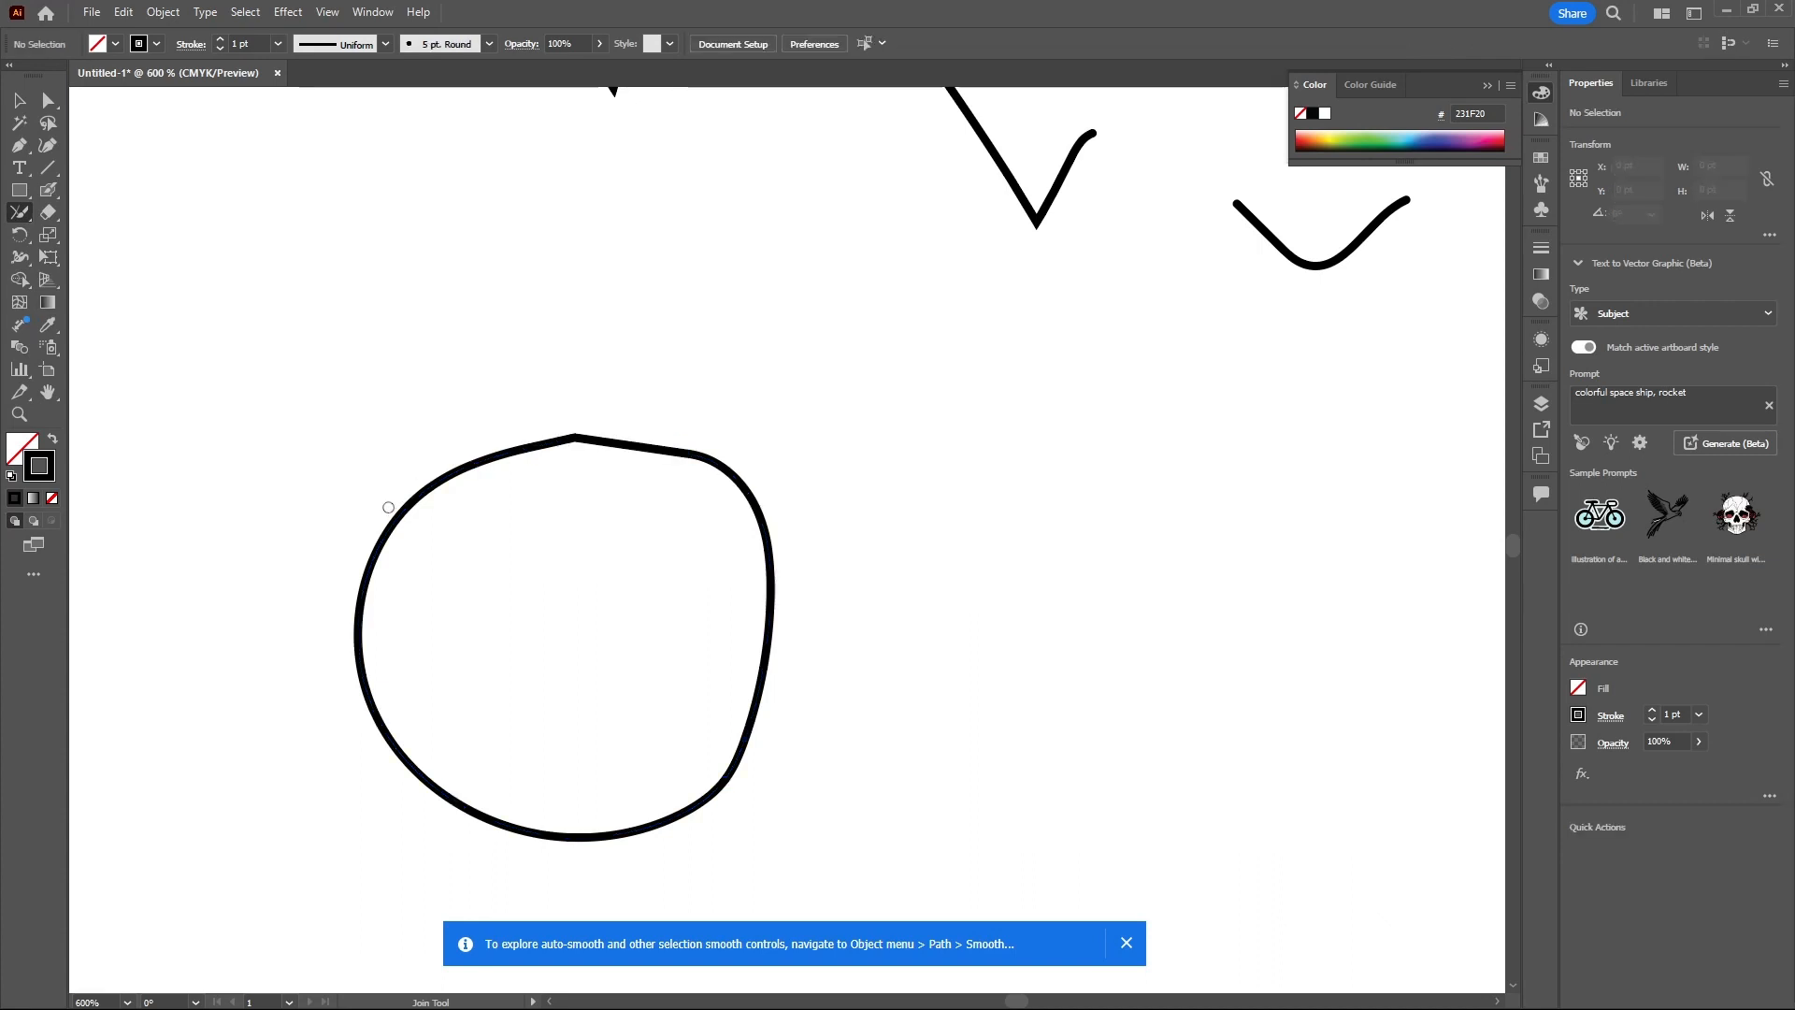
{"action": "left_click", "coordinate": [19, 214]}
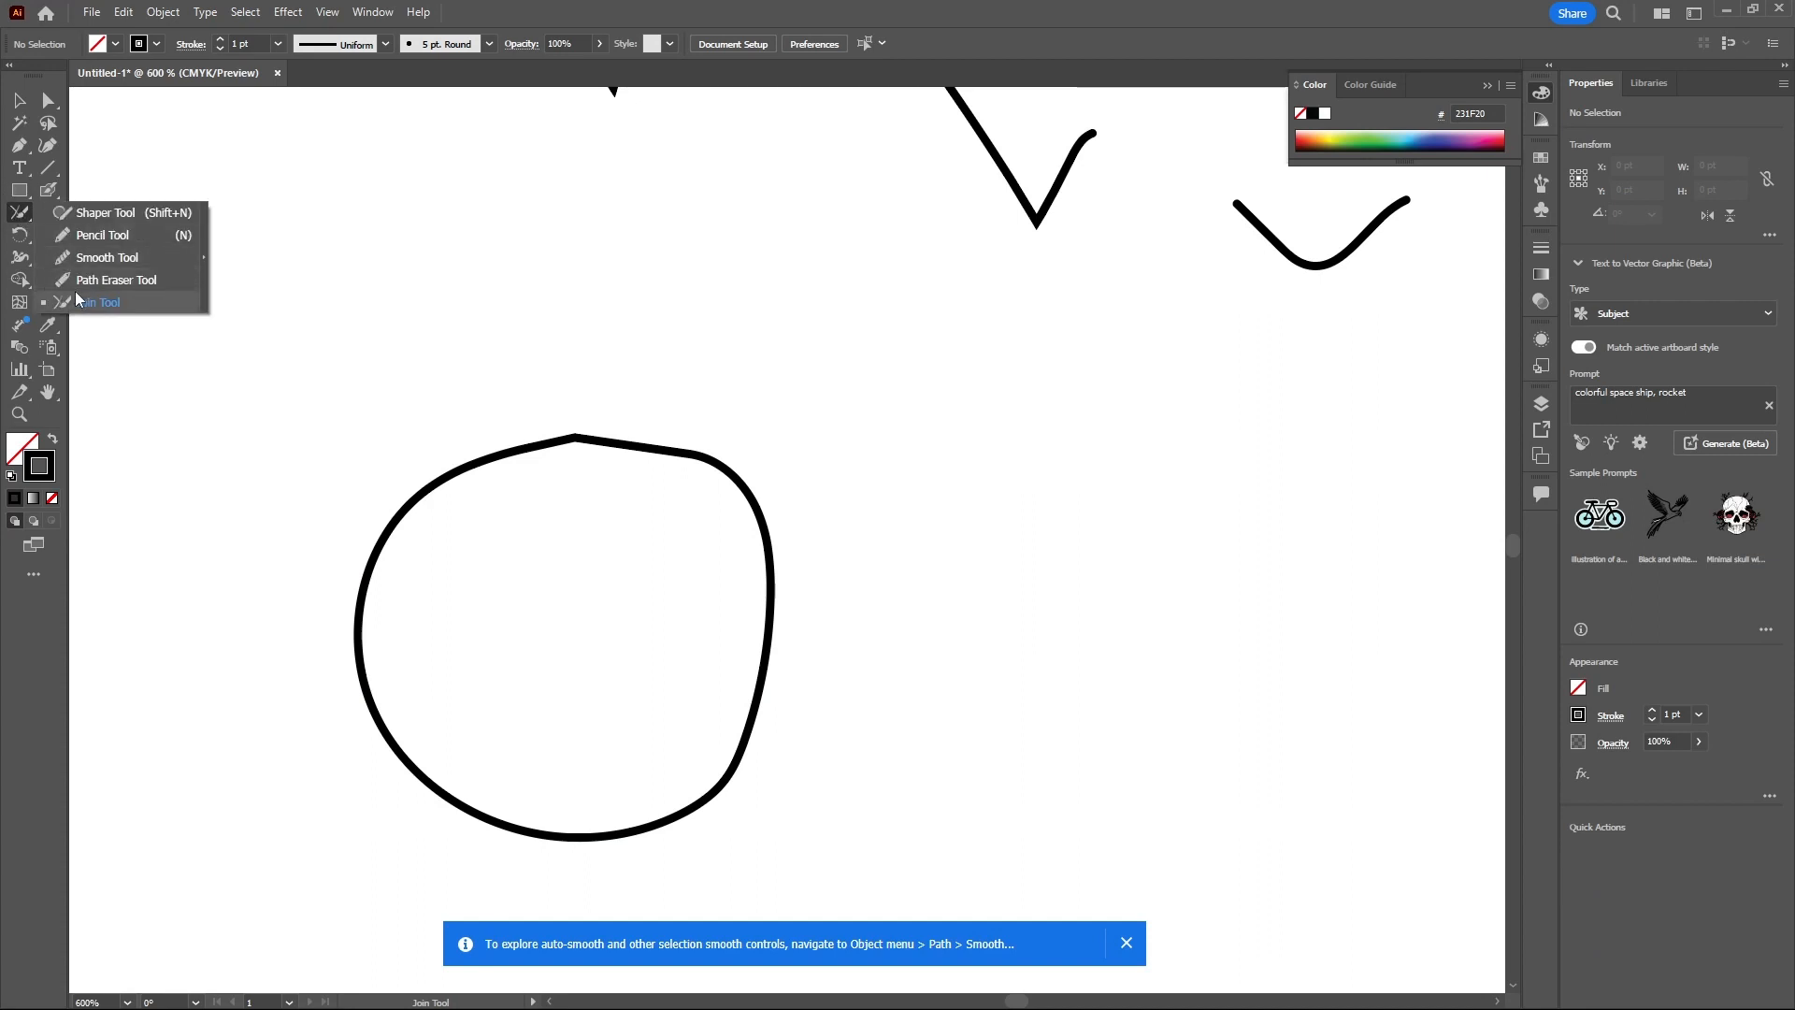
{"action": "left_click", "coordinate": [84, 216]}
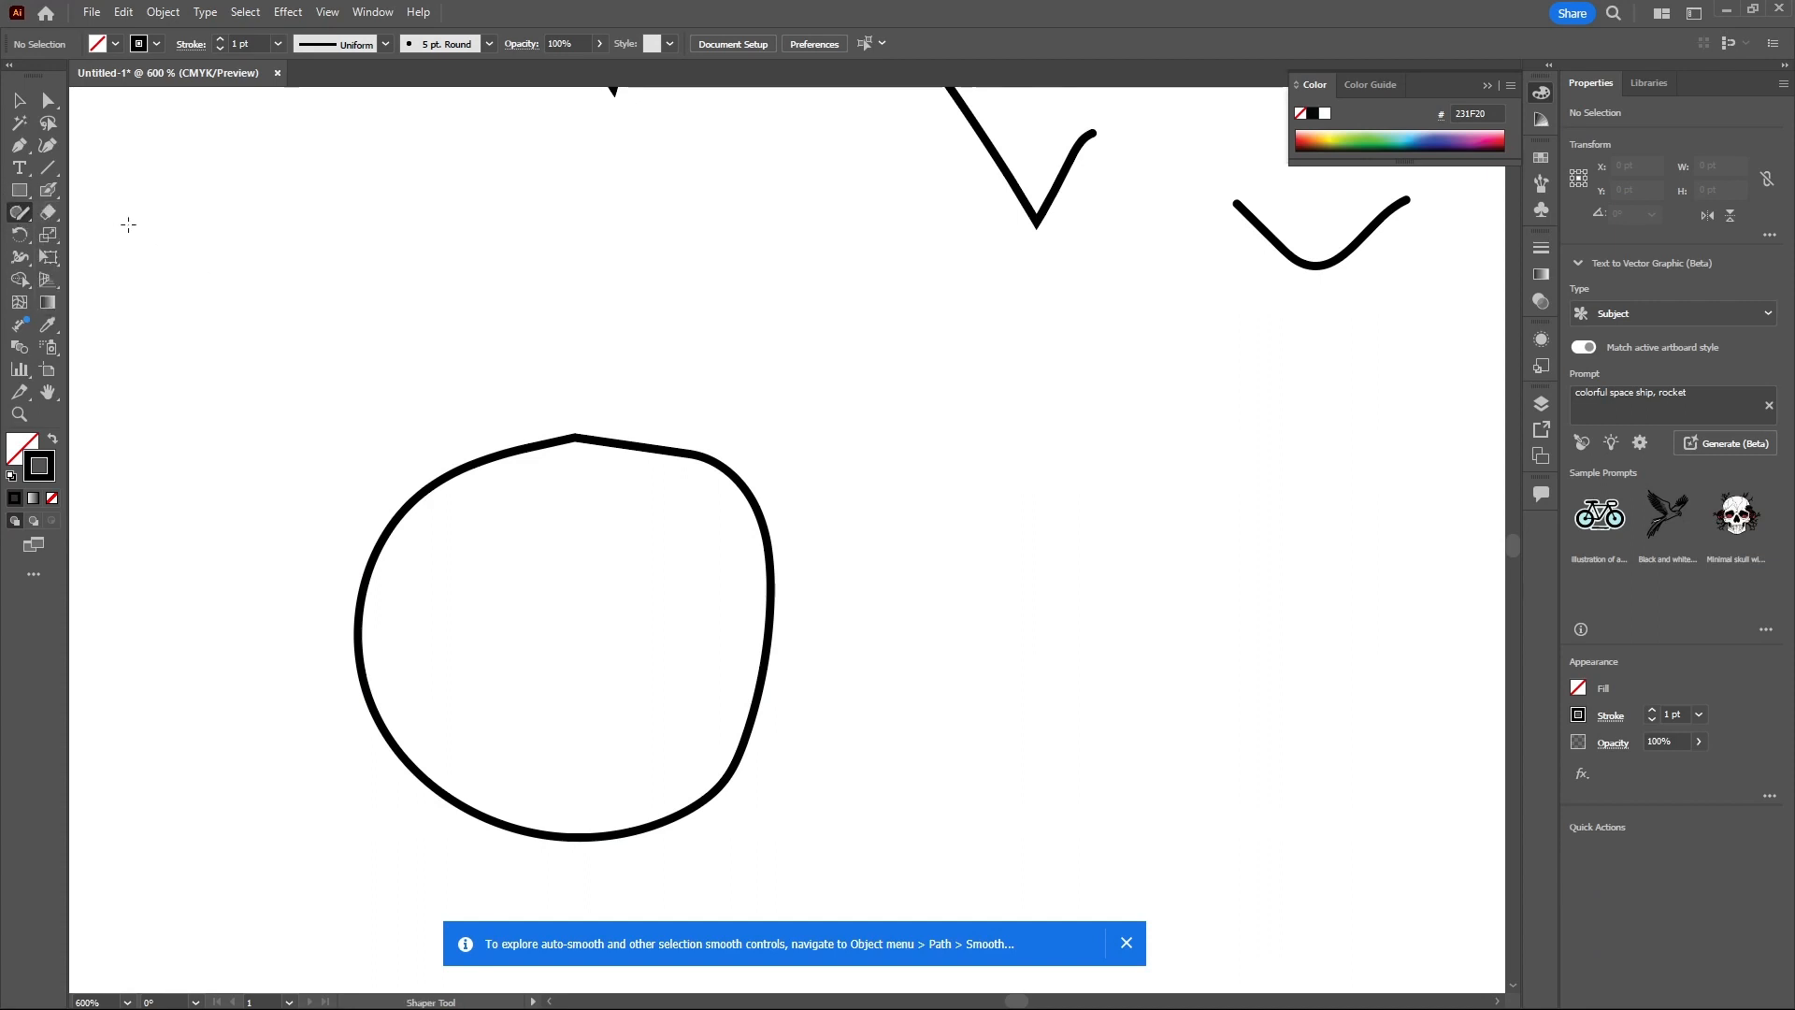
{"action": "left_click", "coordinate": [54, 216]}
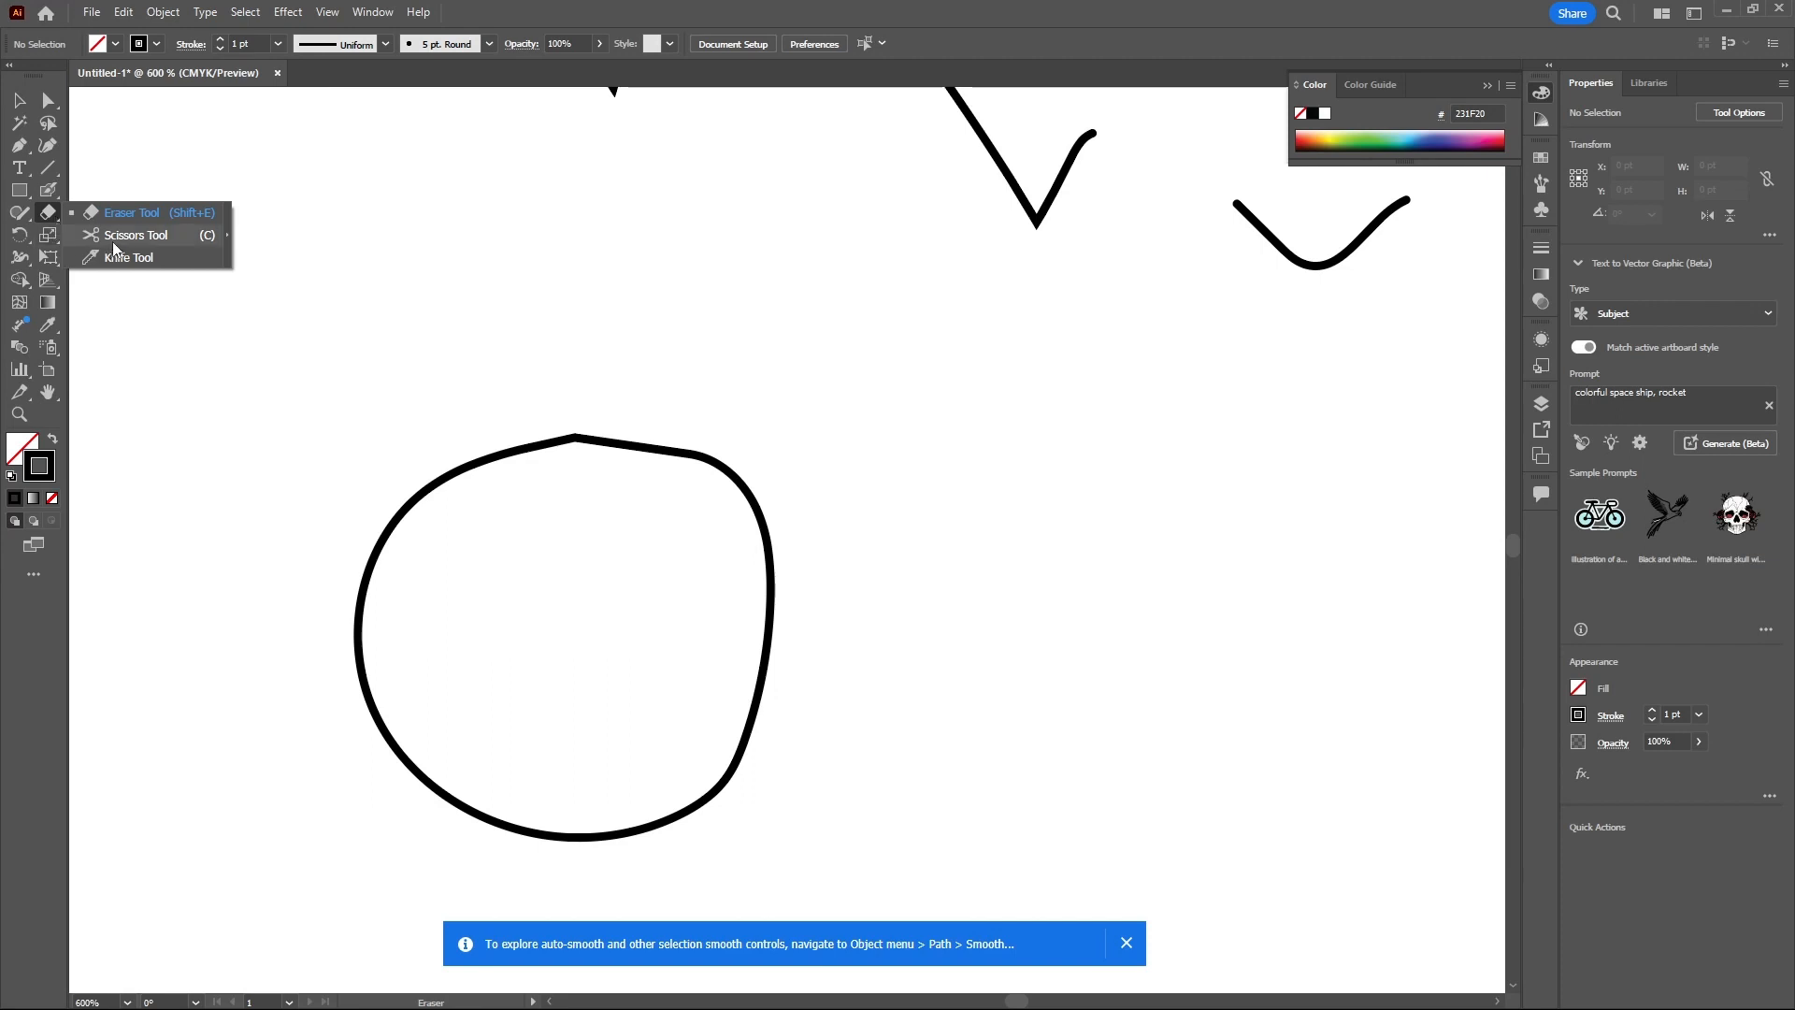
{"action": "left_click", "coordinate": [155, 214]}
- Draw a square about 106.7 pt wide below the loop with the Rectangle tool
{"action": "scroll", "coordinate": [605, 297], "scroll_direction": "down", "scroll_amount": 6}
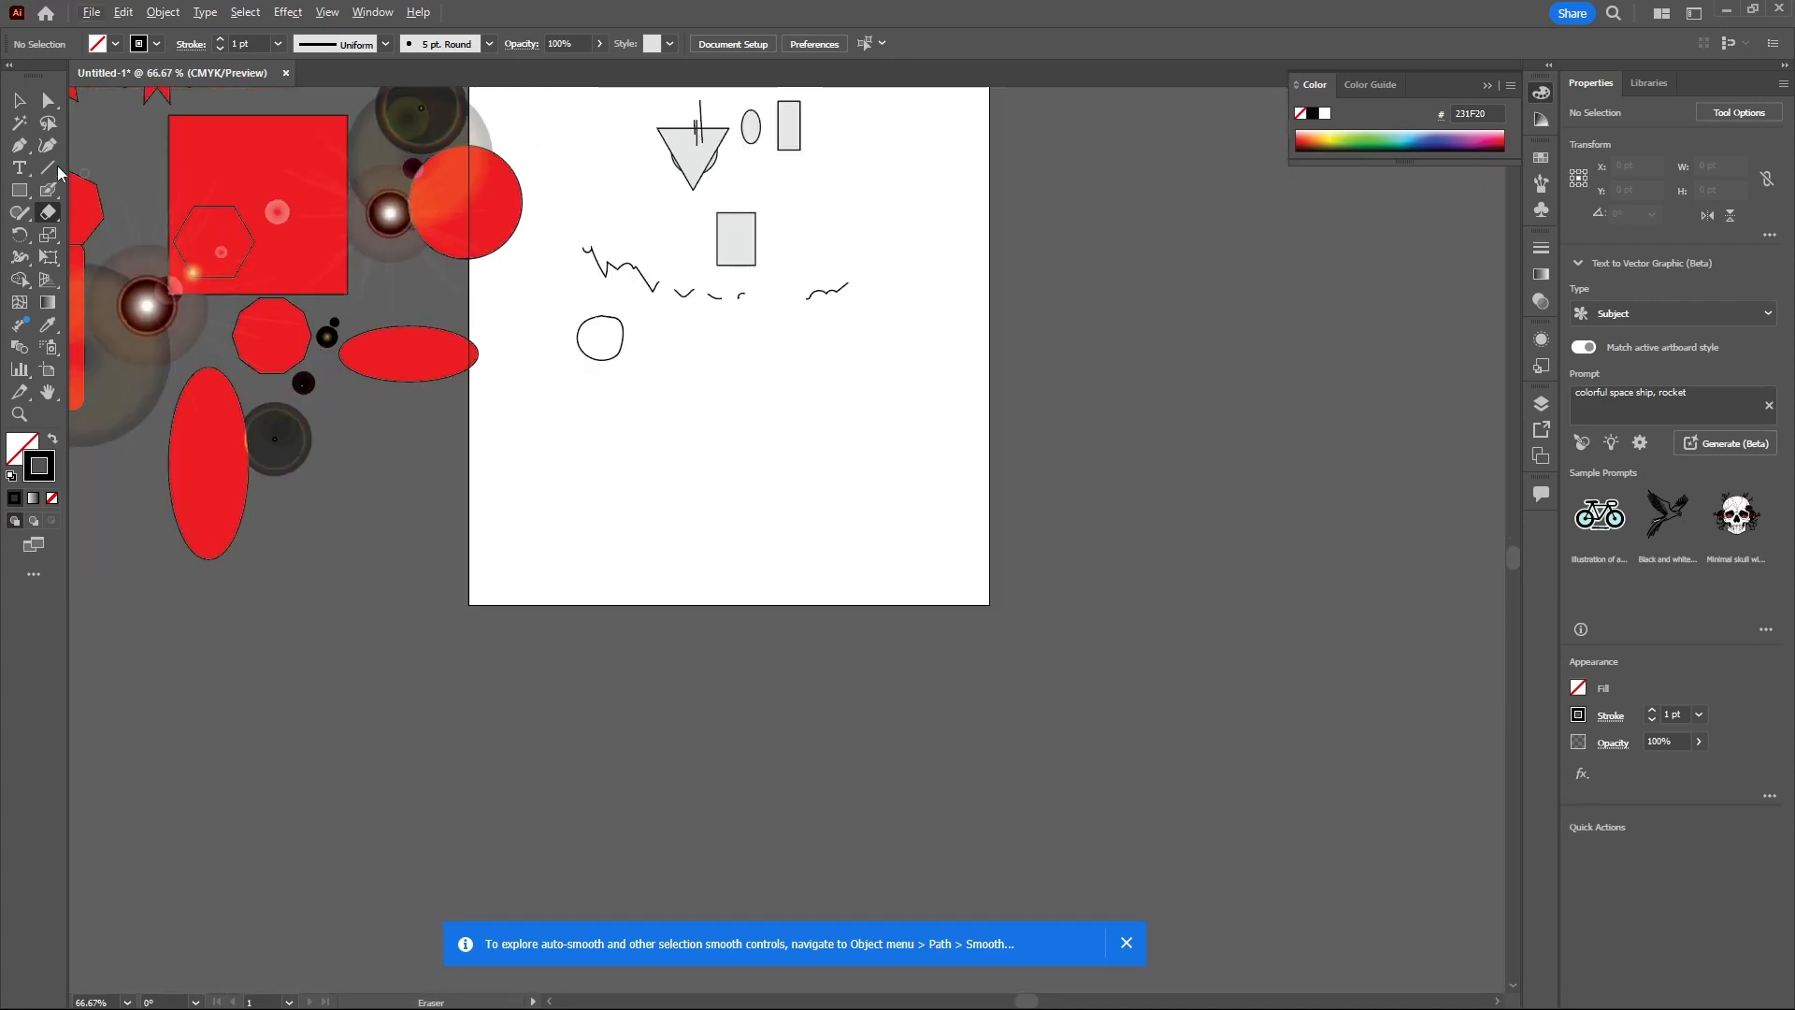
{"action": "left_click", "coordinate": [19, 190]}
{"action": "left_click_drag", "start_coordinate": [675, 385], "coordinate": [769, 478]}
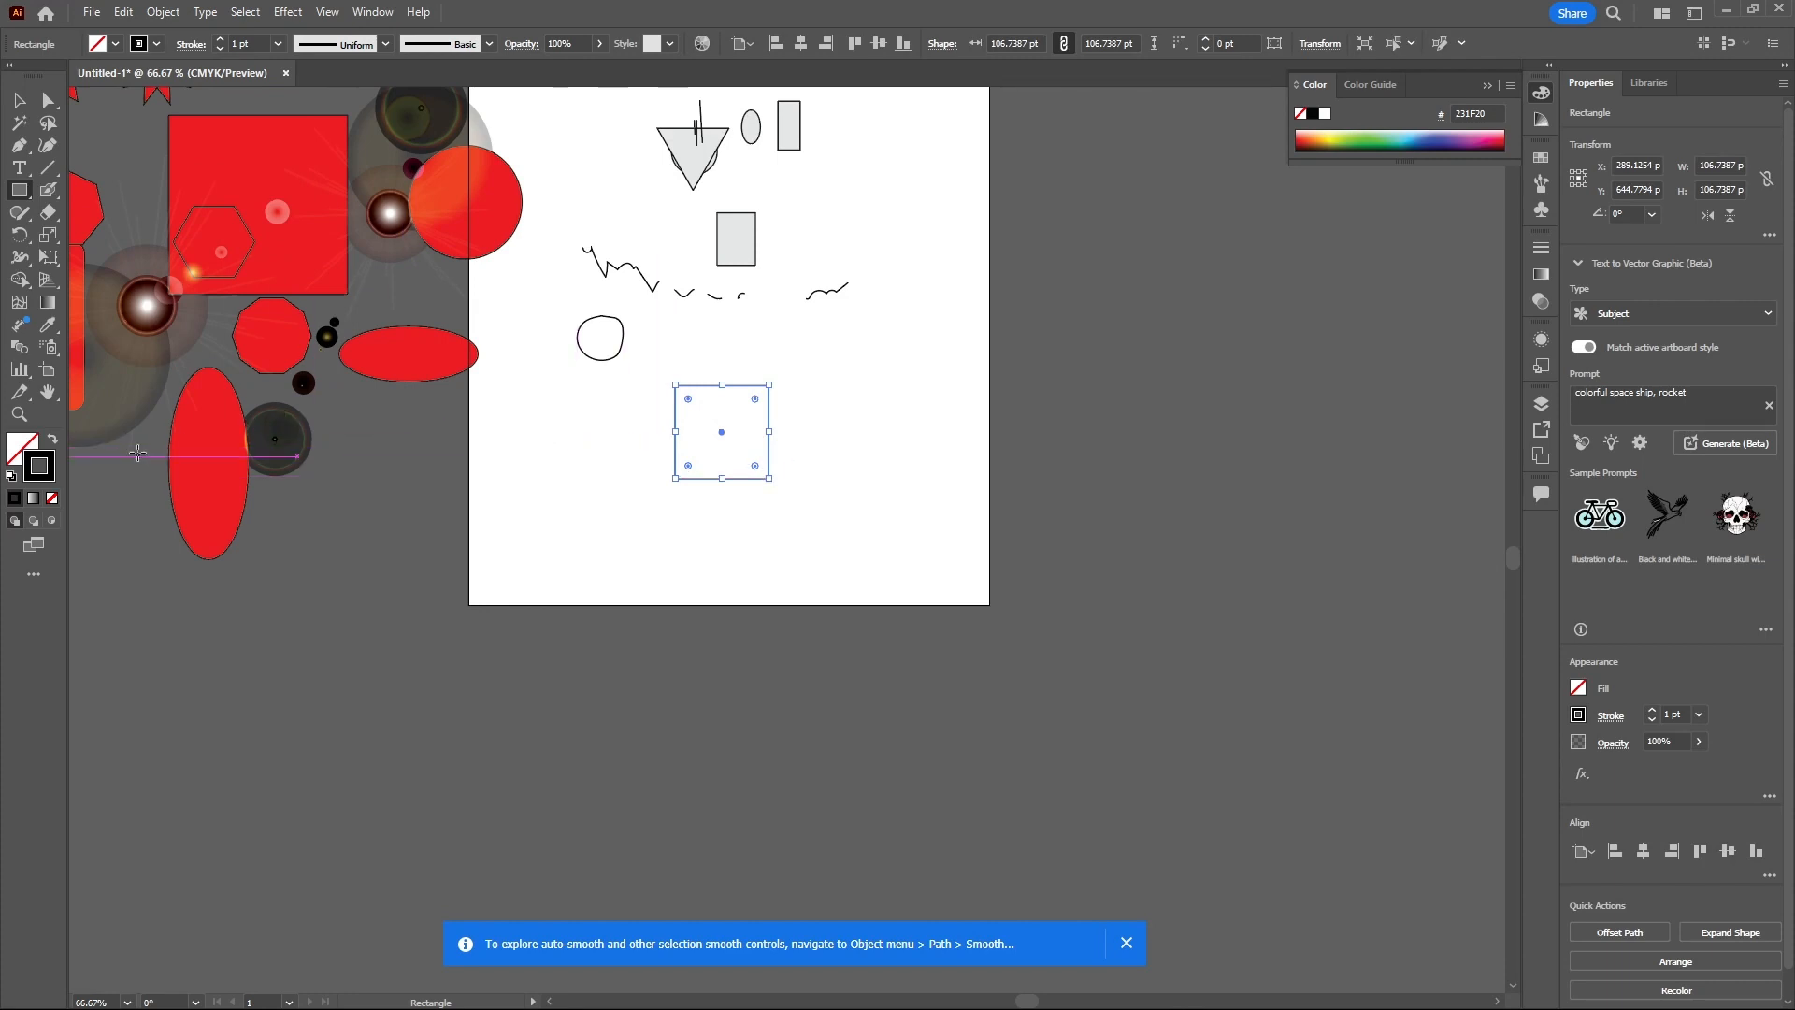
- Set the square's fill colour to pinkish red F9084D in the Color Picker
{"action": "double_click", "coordinate": [31, 446]}
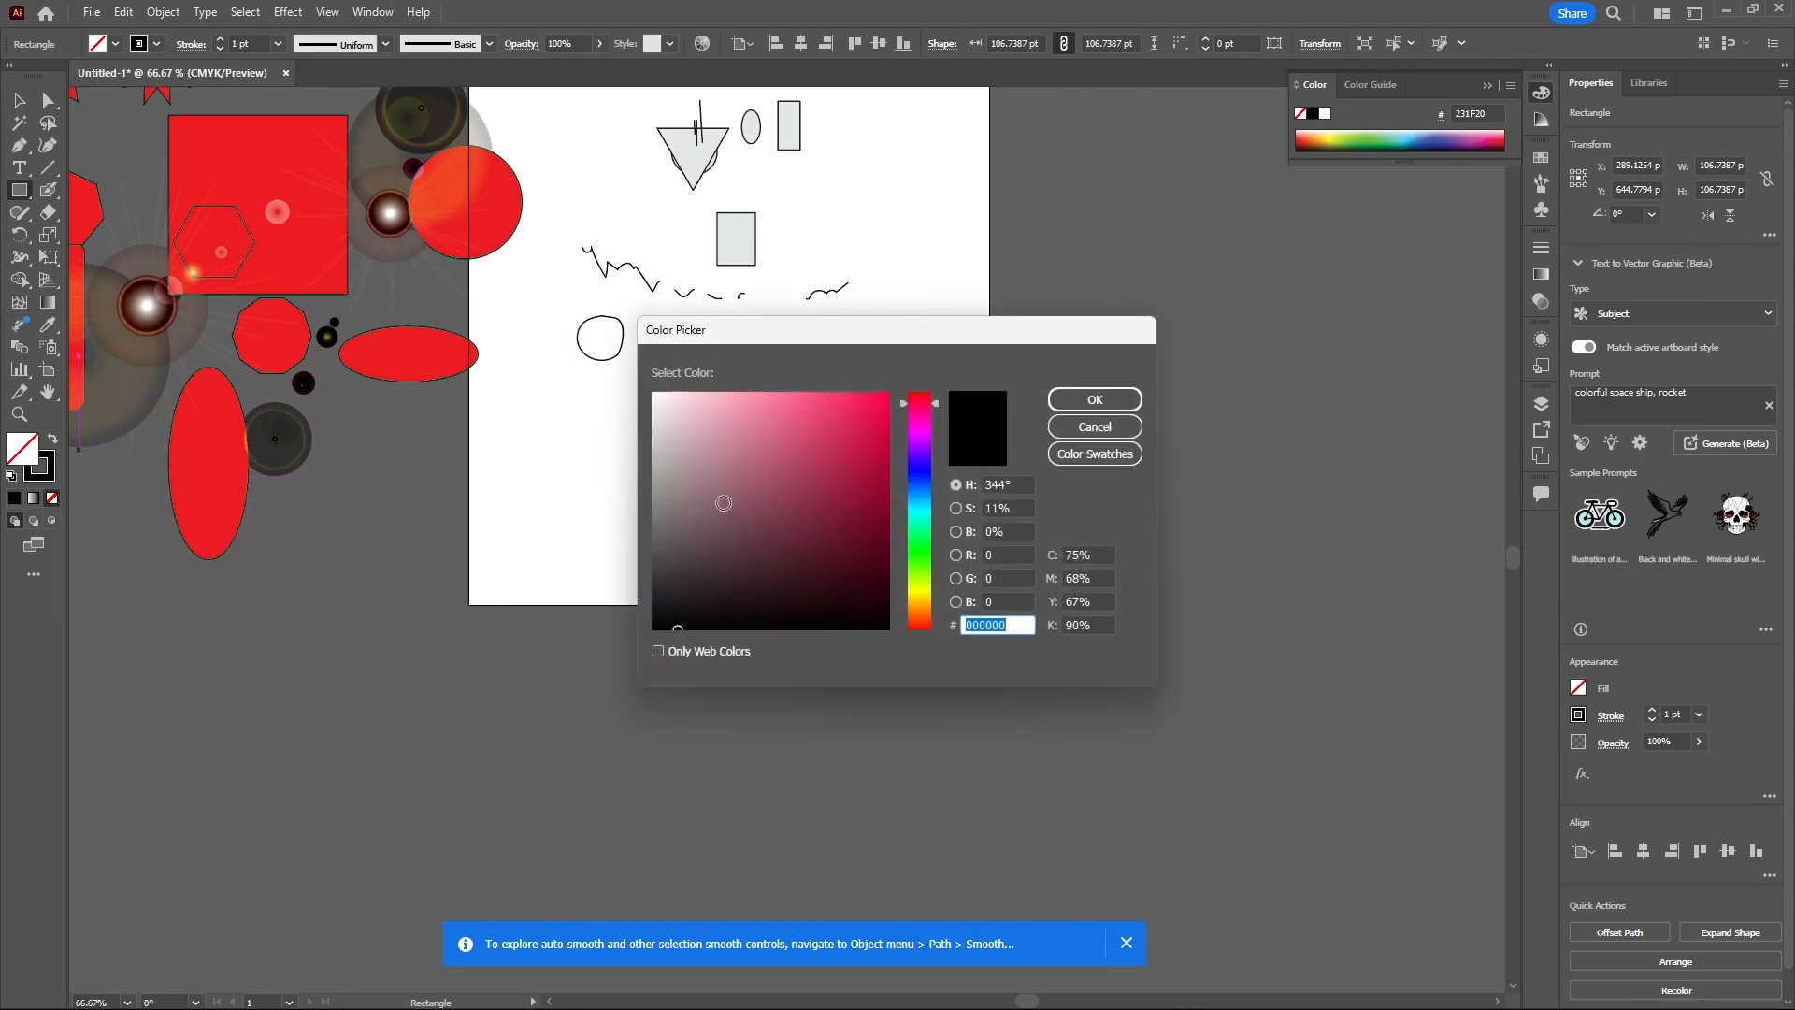
{"action": "left_click_drag", "start_coordinate": [814, 433], "coordinate": [881, 398]}
{"action": "left_click", "coordinate": [1092, 400]}
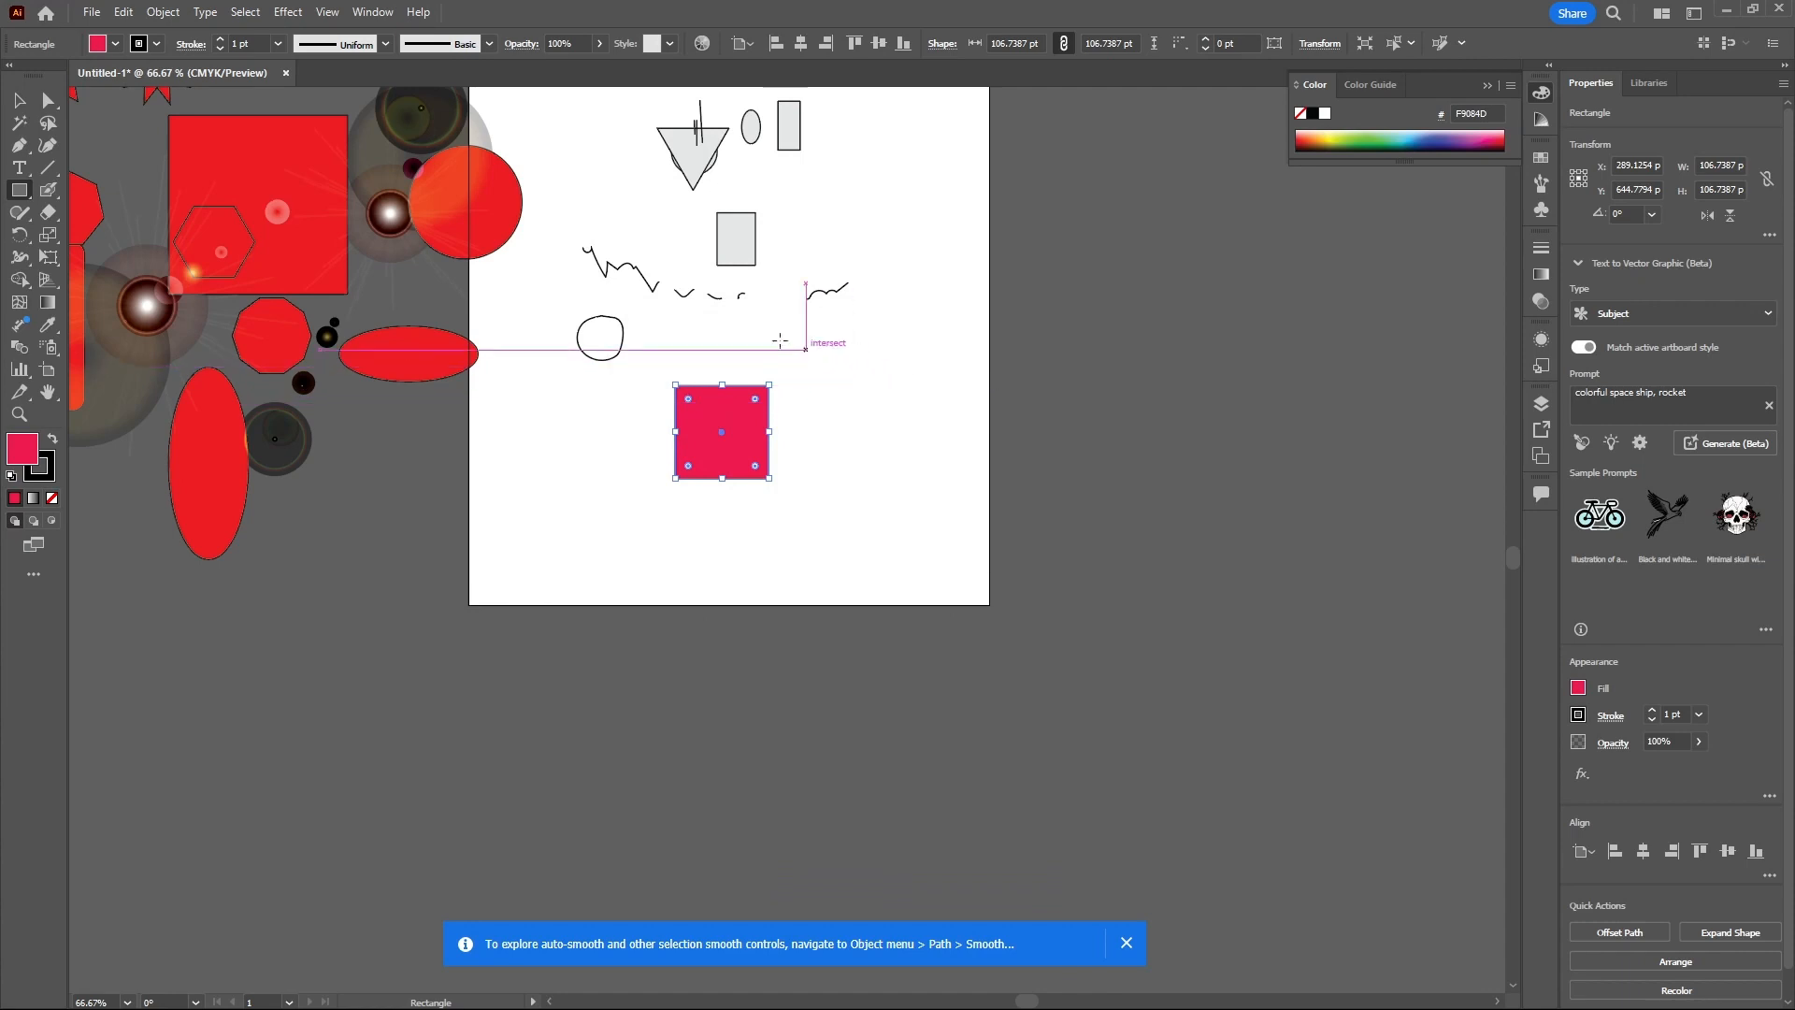
- Enlarge the square to about 175.7 pt per side by its corner handle
{"action": "left_click", "coordinate": [18, 100]}
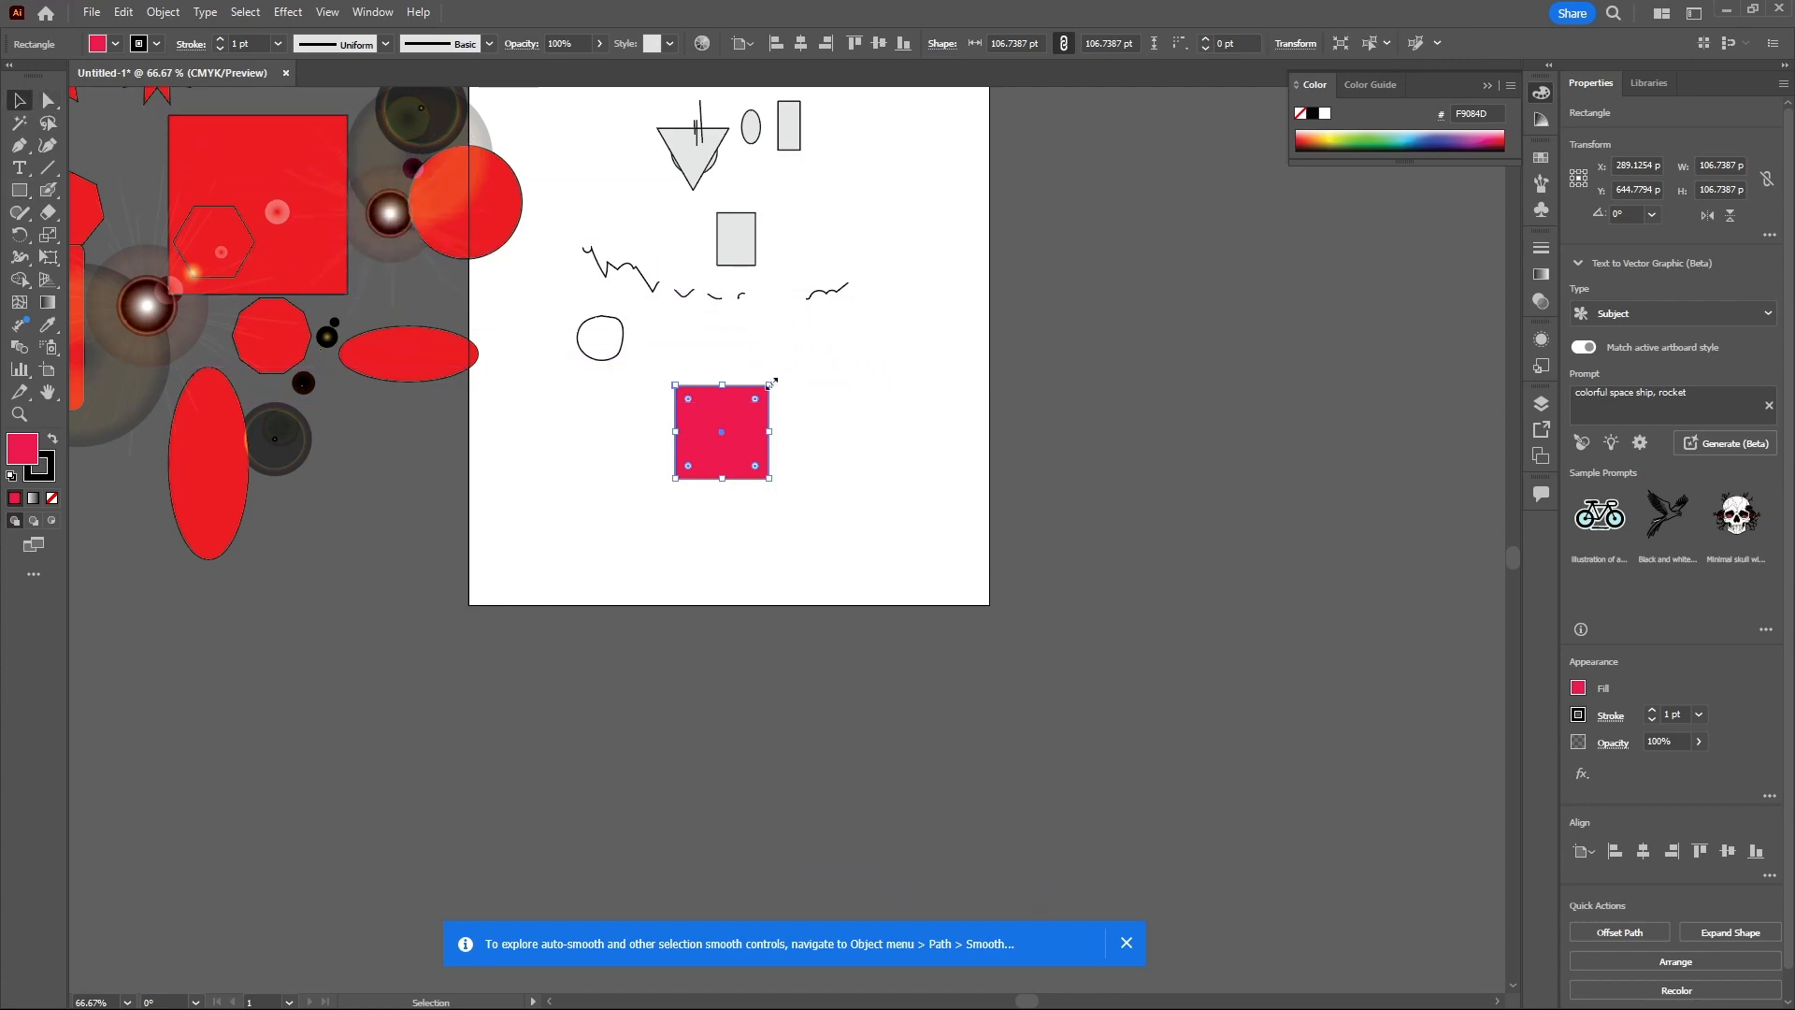
{"action": "left_click_drag", "start_coordinate": [770, 382], "coordinate": [830, 325]}
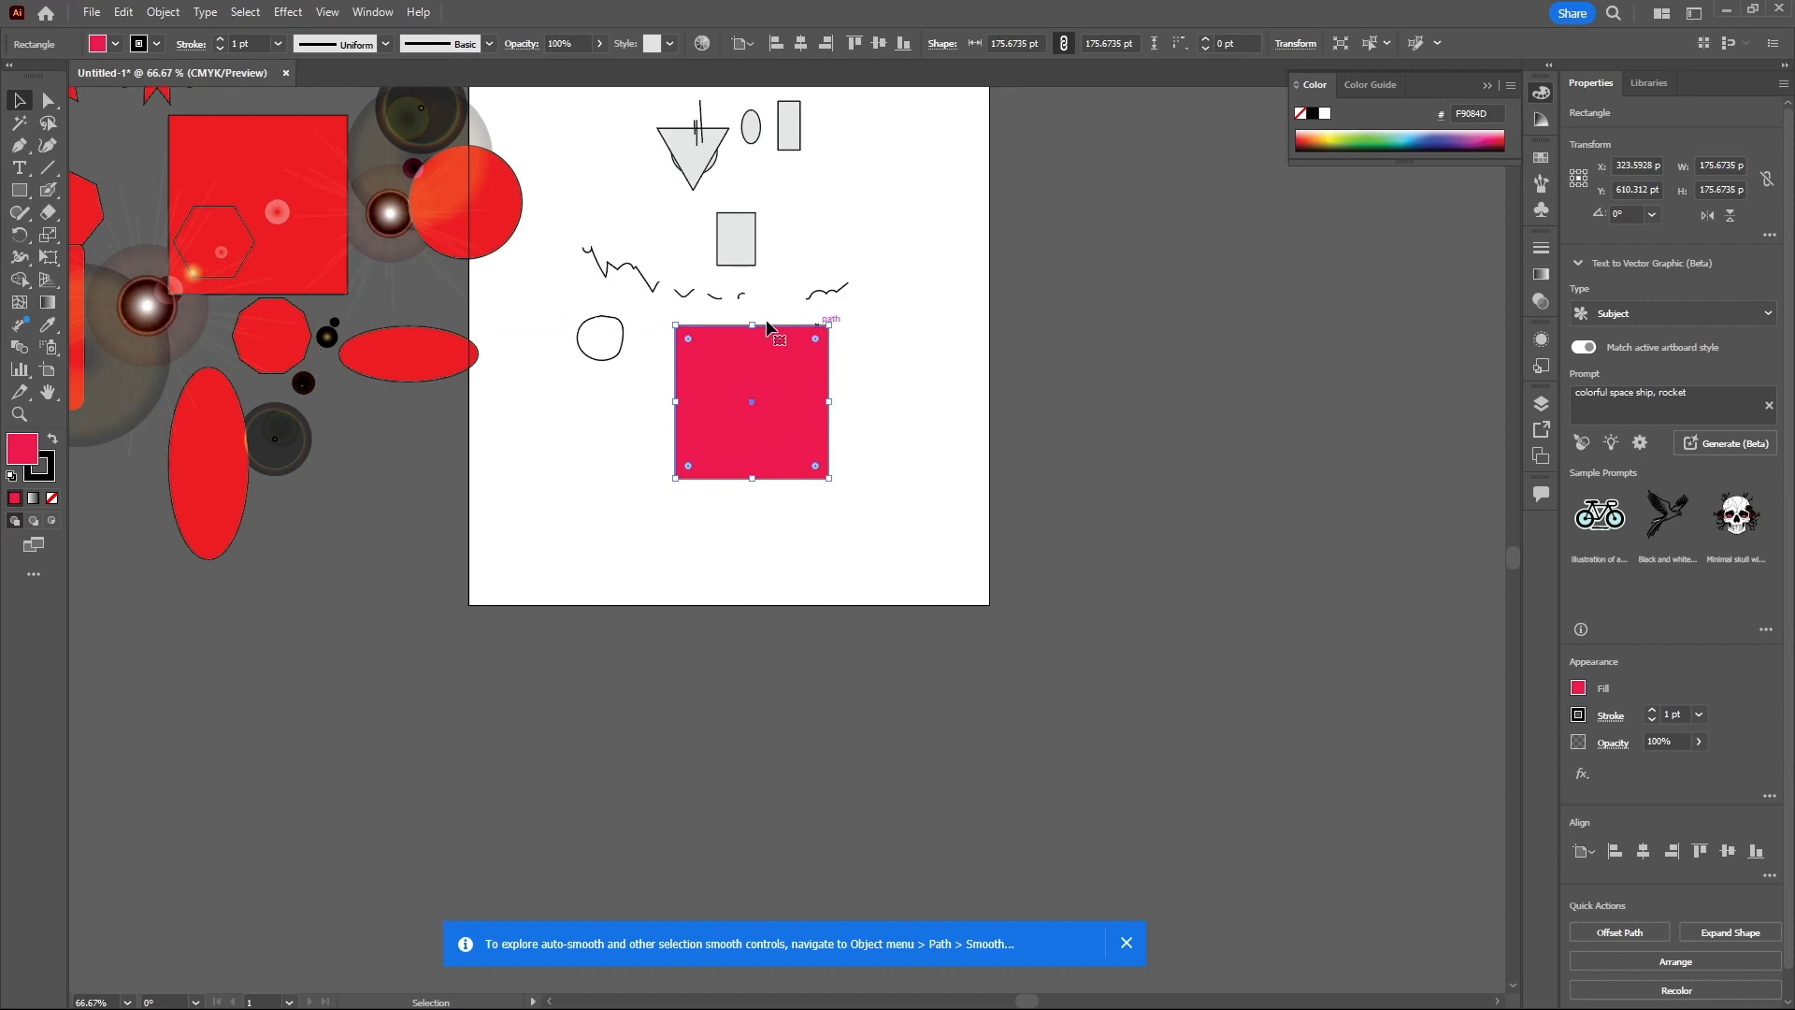
- Erase diagonal bands across the square's corners with the Eraser tool and undo those erasures
{"action": "left_click", "coordinate": [47, 212]}
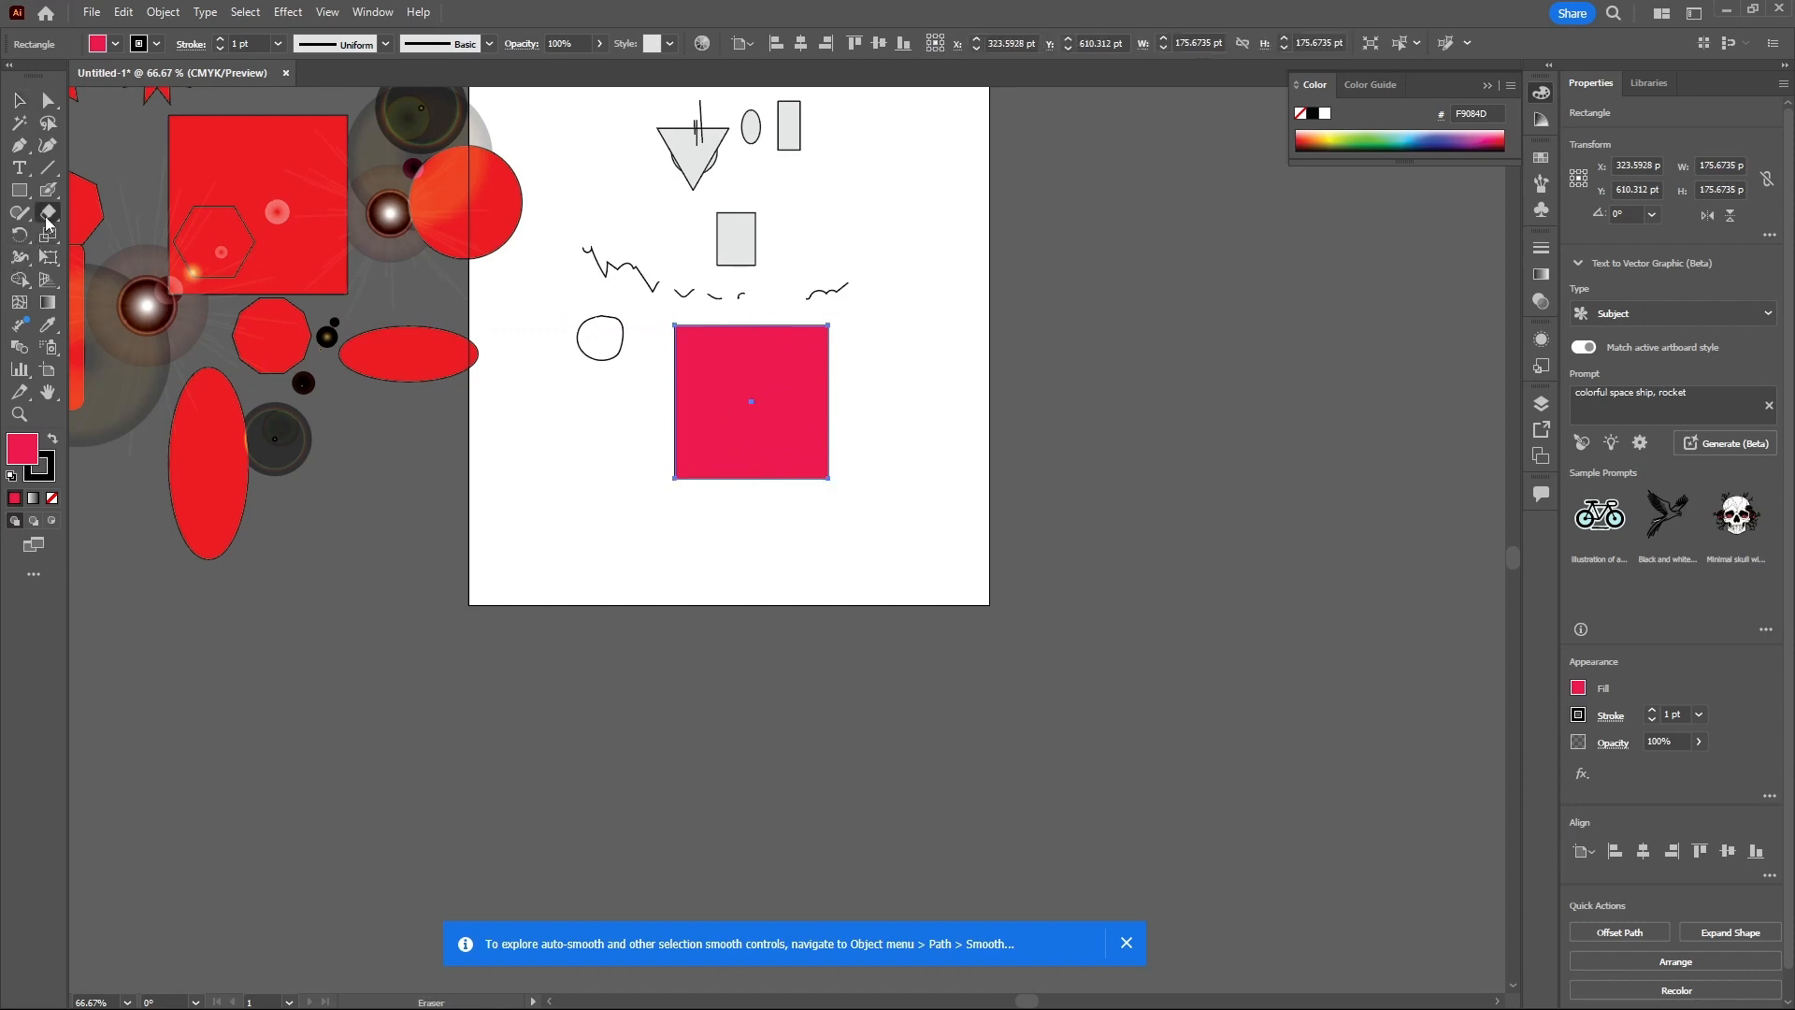
{"action": "left_click", "coordinate": [130, 214]}
{"action": "scroll", "coordinate": [748, 348], "scroll_direction": "up", "scroll_amount": 2}
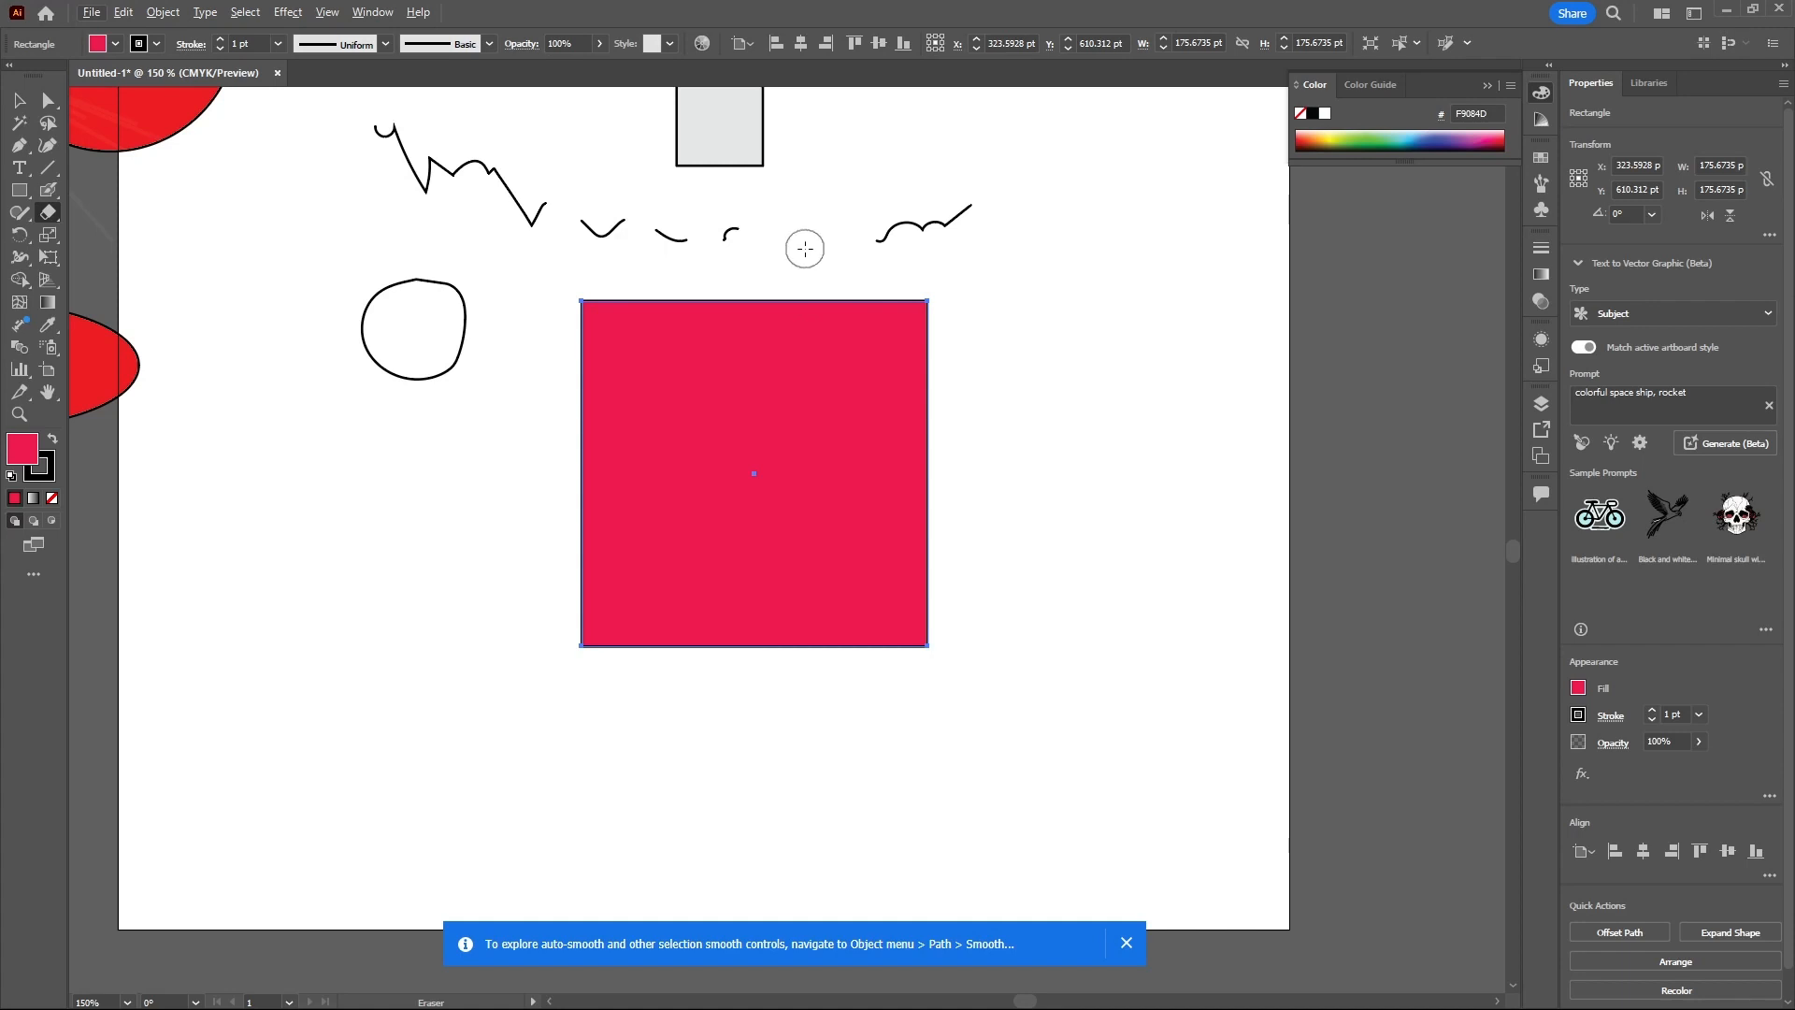
{"action": "mouse_move", "coordinate": [606, 1008]}
{"action": "left_click_drag", "start_coordinate": [809, 286], "coordinate": [963, 388]}
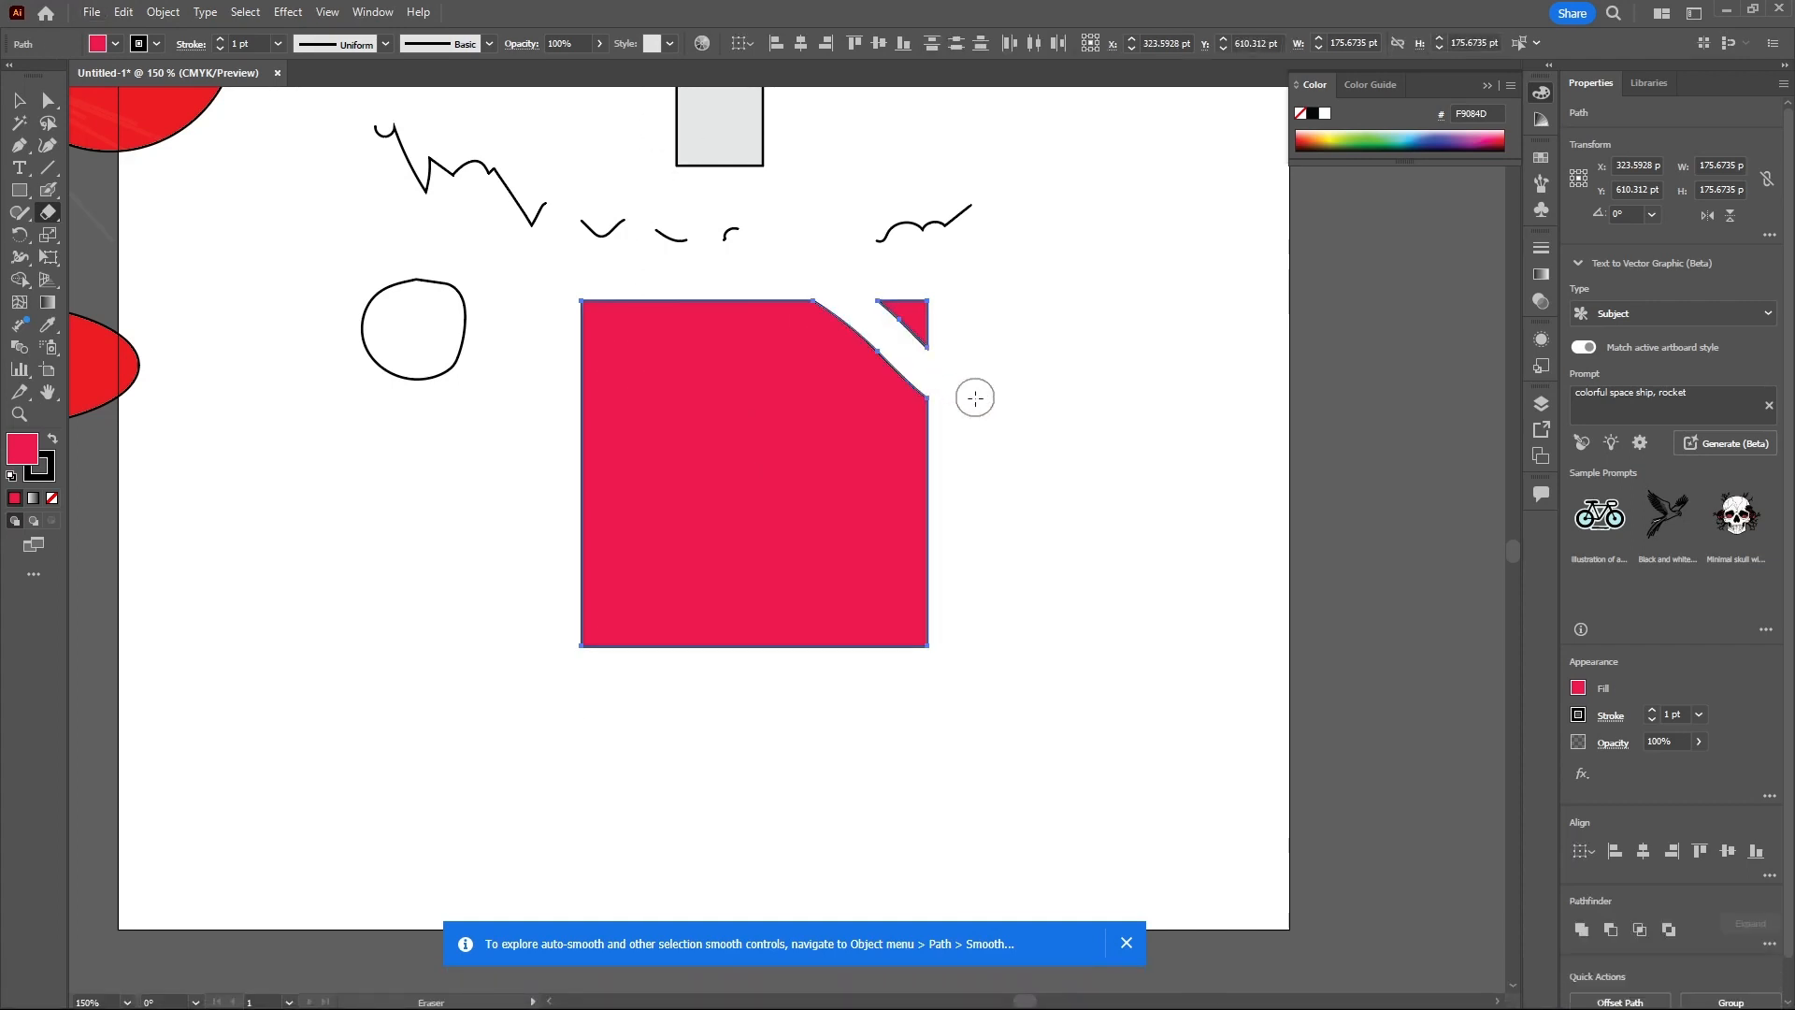
{"action": "mouse_move", "coordinate": [608, 300]}
{"action": "left_mouse_down"}
{"action": "mouse_move", "coordinate": [557, 508]}
{"action": "mouse_move", "coordinate": [658, 677]}
{"action": "mouse_move", "coordinate": [726, 689]}
{"action": "mouse_move", "coordinate": [965, 531]}
{"action": "left_mouse_up"}
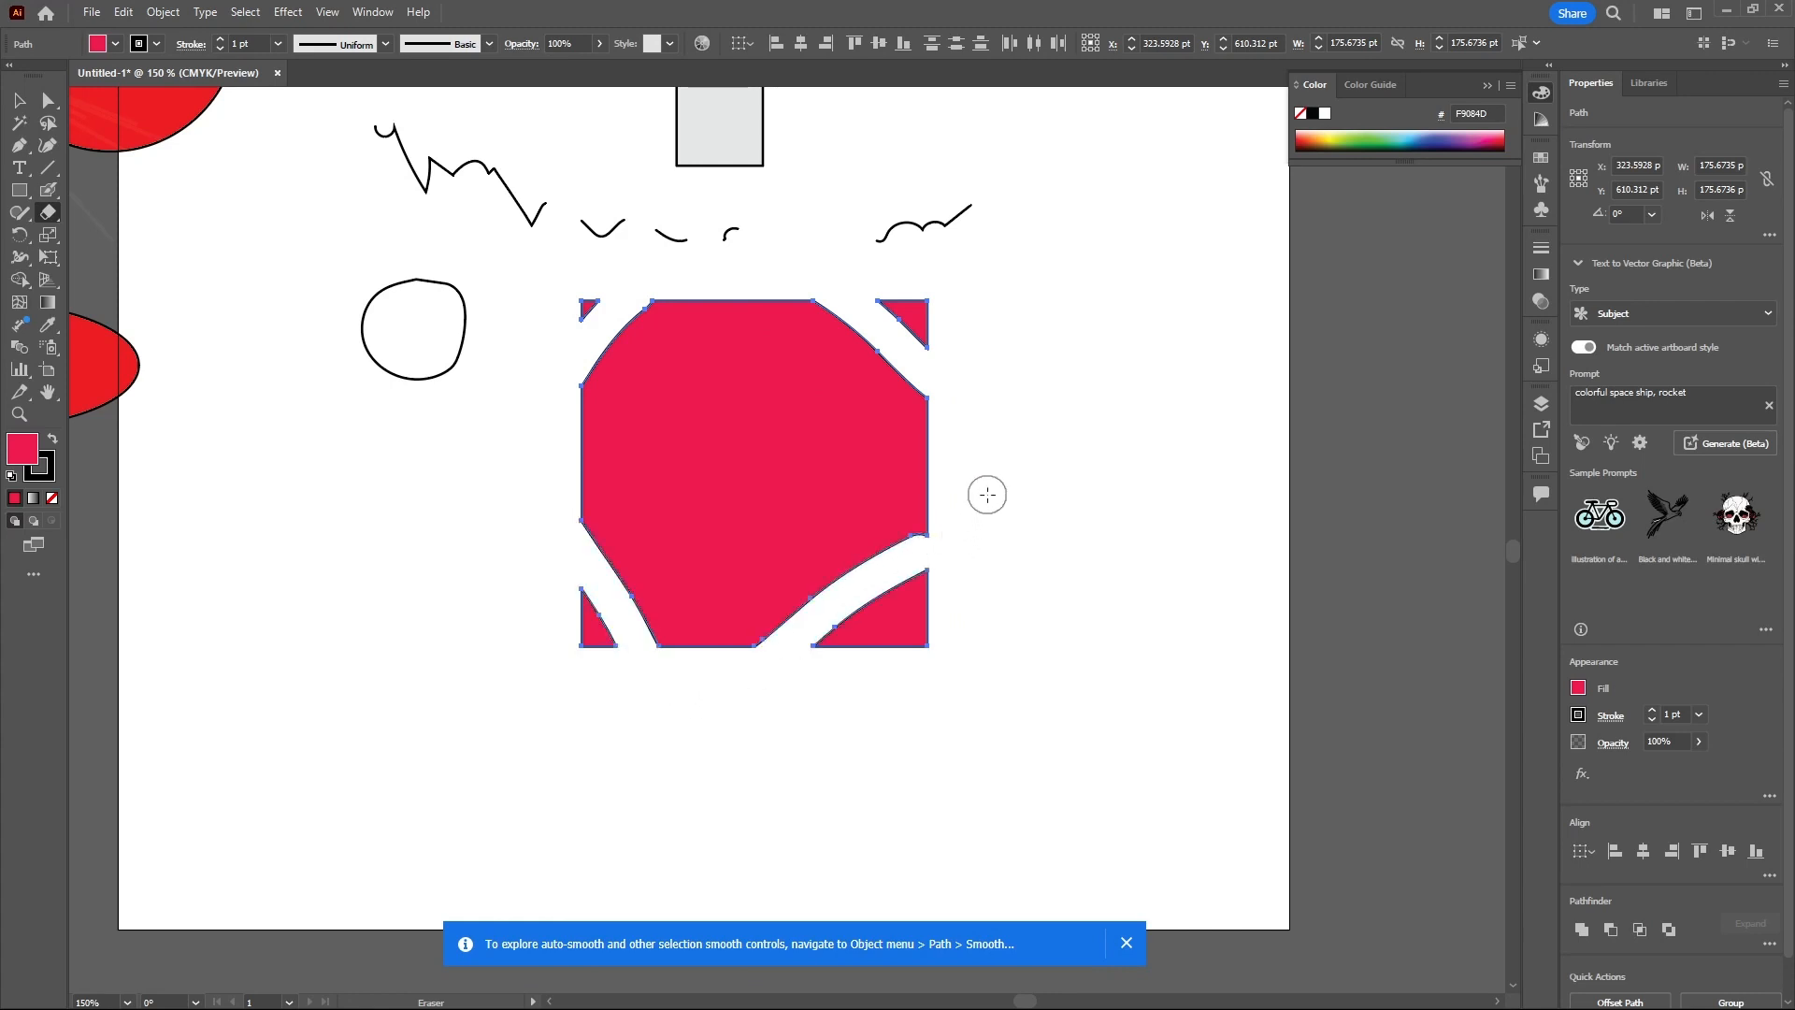
{"action": "key", "text": "ctrl+z"}
{"action": "key", "text": "ctrl+z"}
{"action": "key", "text": "ctrl+z"}
{"action": "key", "text": "ctrl+z"}
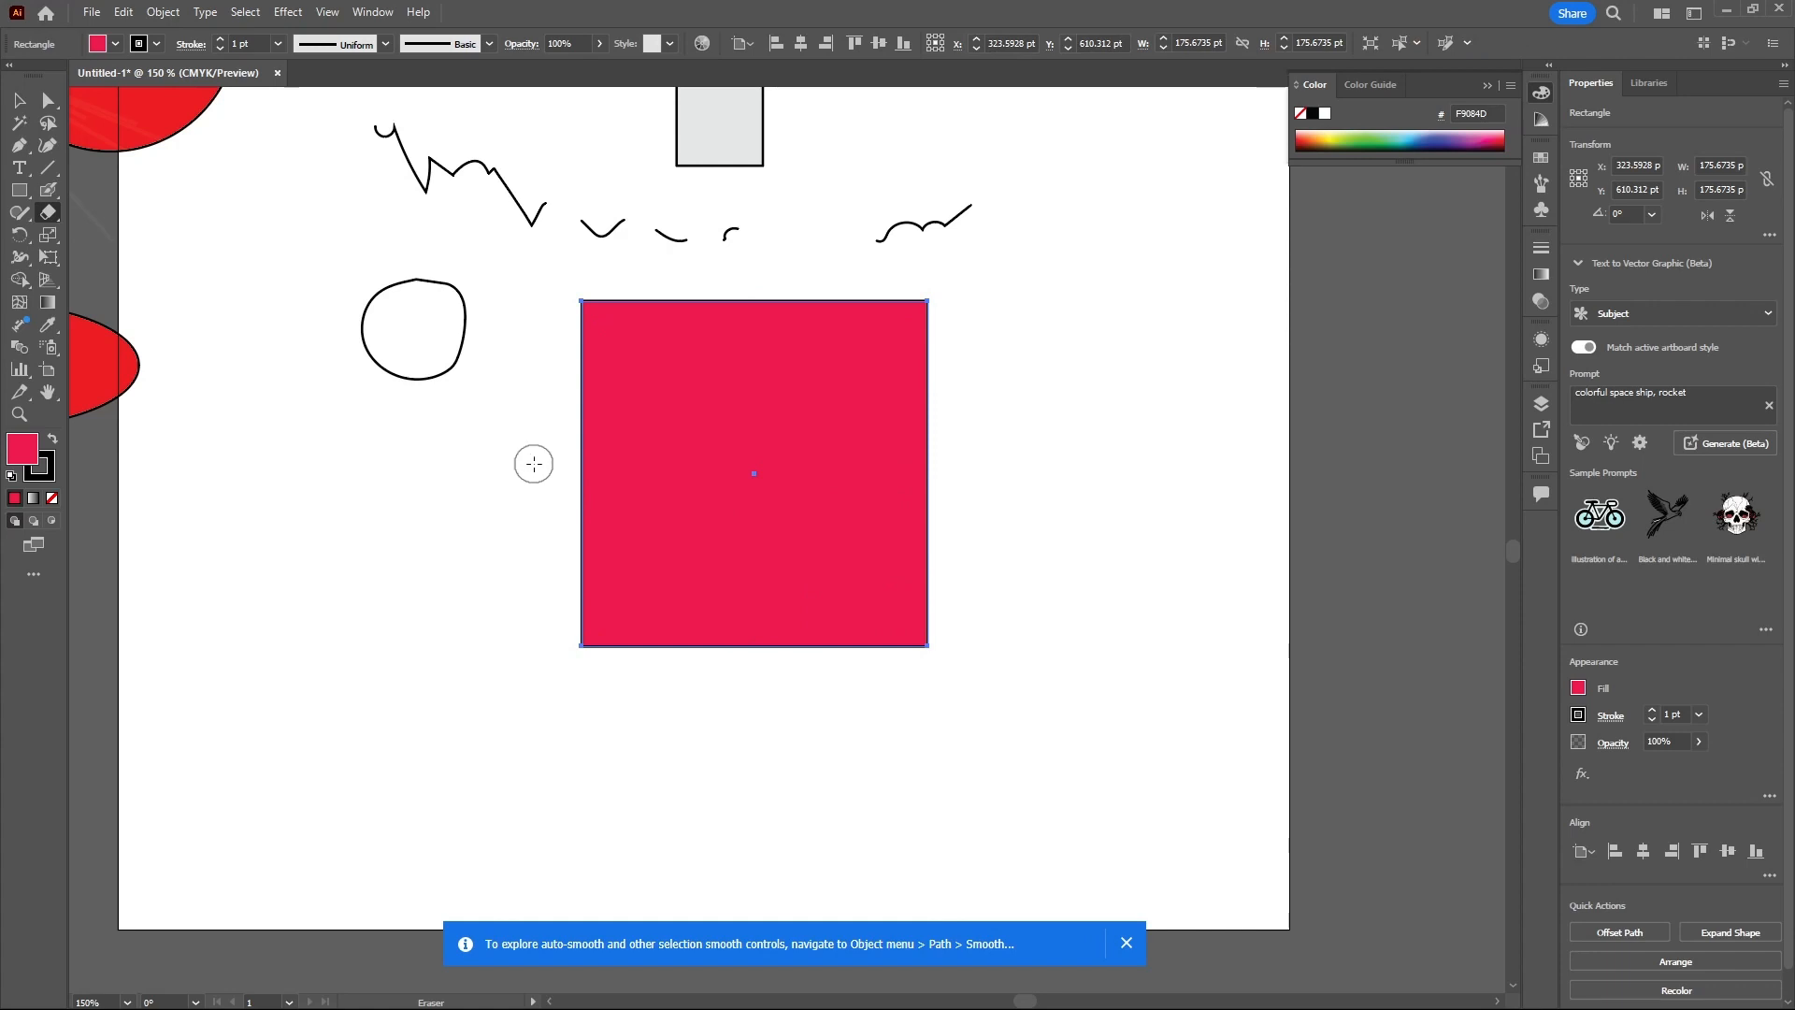
- Erase one horizontal and one vertical strip through the square with the Eraser tool, splitting it into four pieces
{"action": "left_click_drag", "start_coordinate": [529, 463], "coordinate": [1006, 461]}
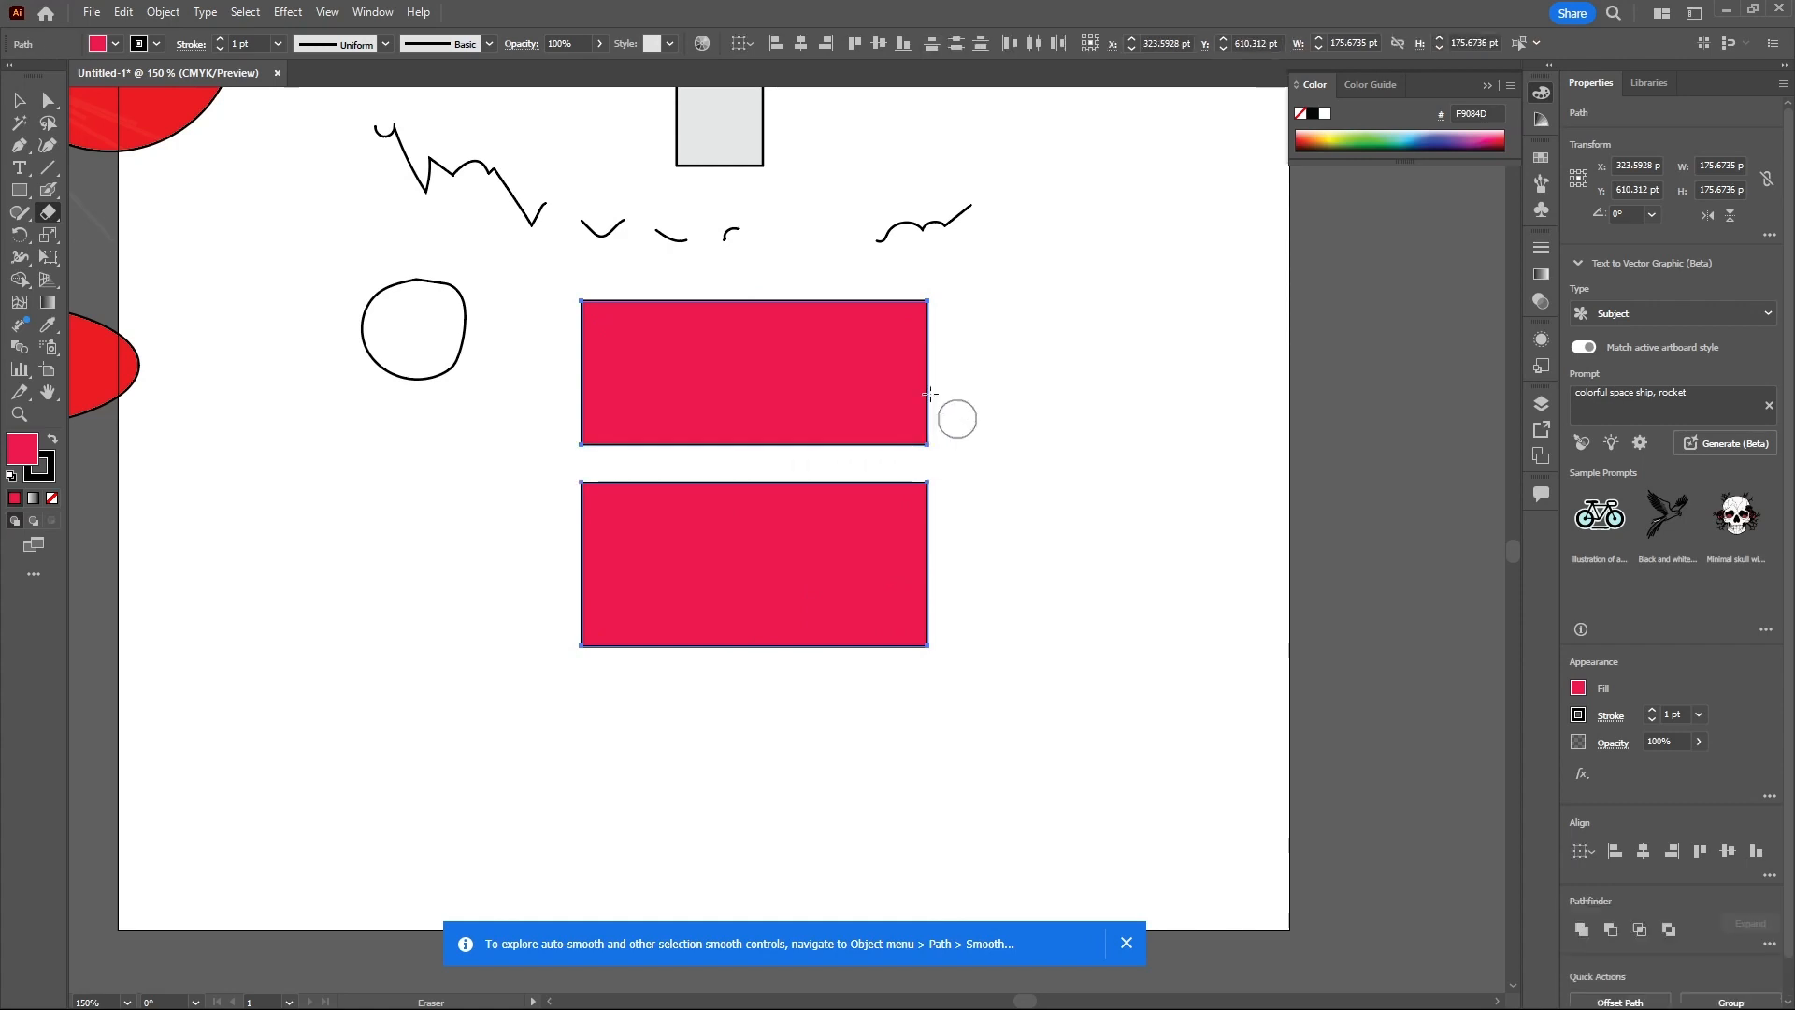
{"action": "left_click_drag", "start_coordinate": [751, 260], "coordinate": [754, 748]}
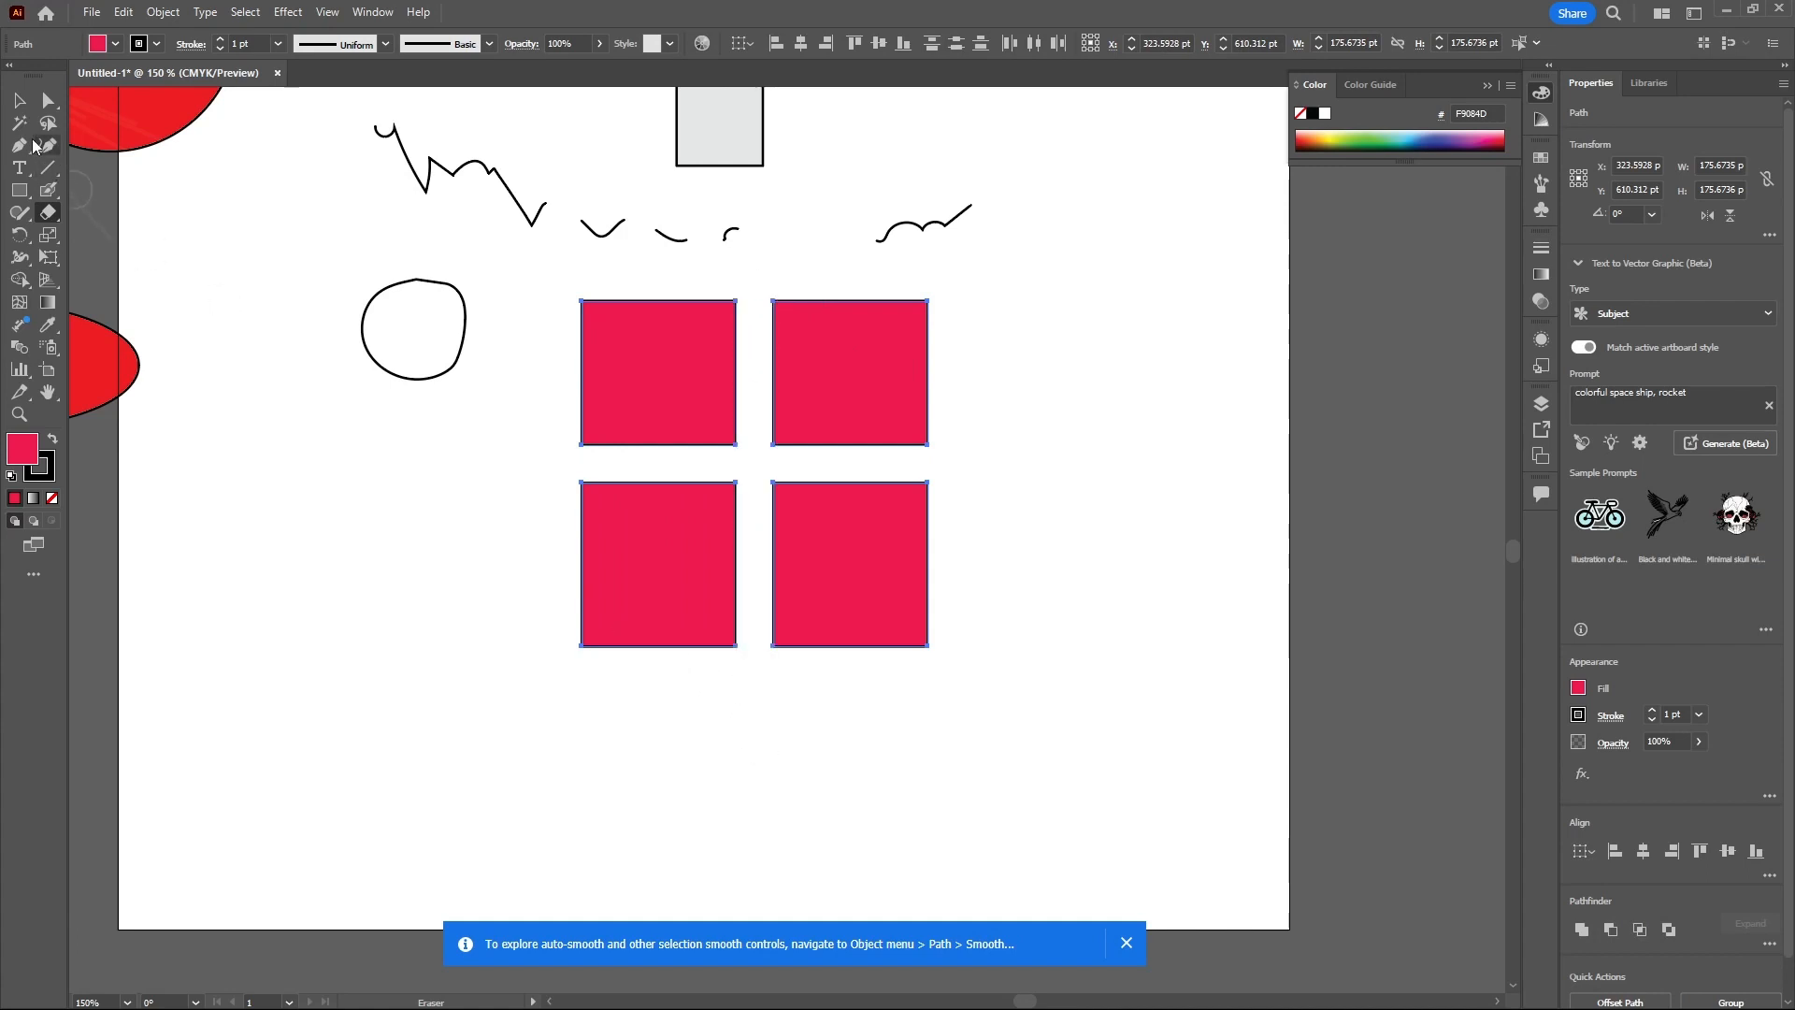
- Move the four square pieces apart from each other
{"action": "left_click", "coordinate": [19, 100]}
{"action": "left_click", "coordinate": [817, 389]}
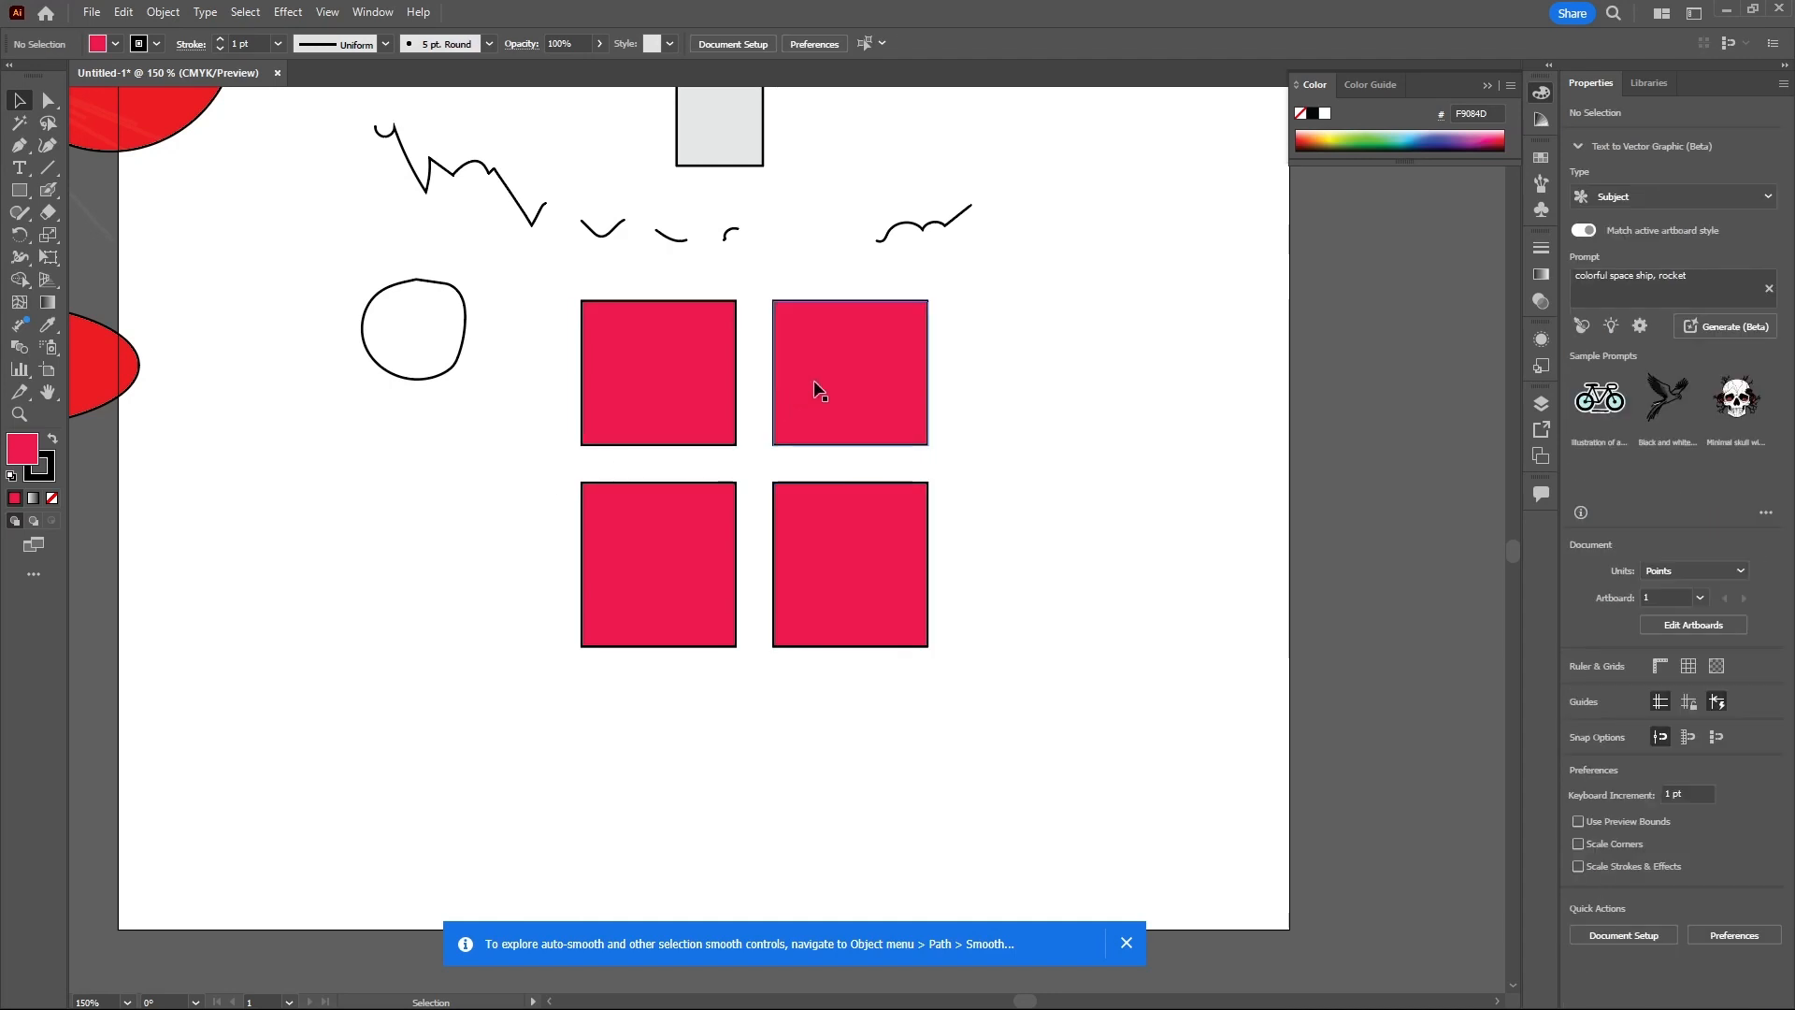
{"action": "left_click_drag", "start_coordinate": [856, 379], "coordinate": [961, 337]}
{"action": "left_click_drag", "start_coordinate": [682, 401], "coordinate": [761, 367]}
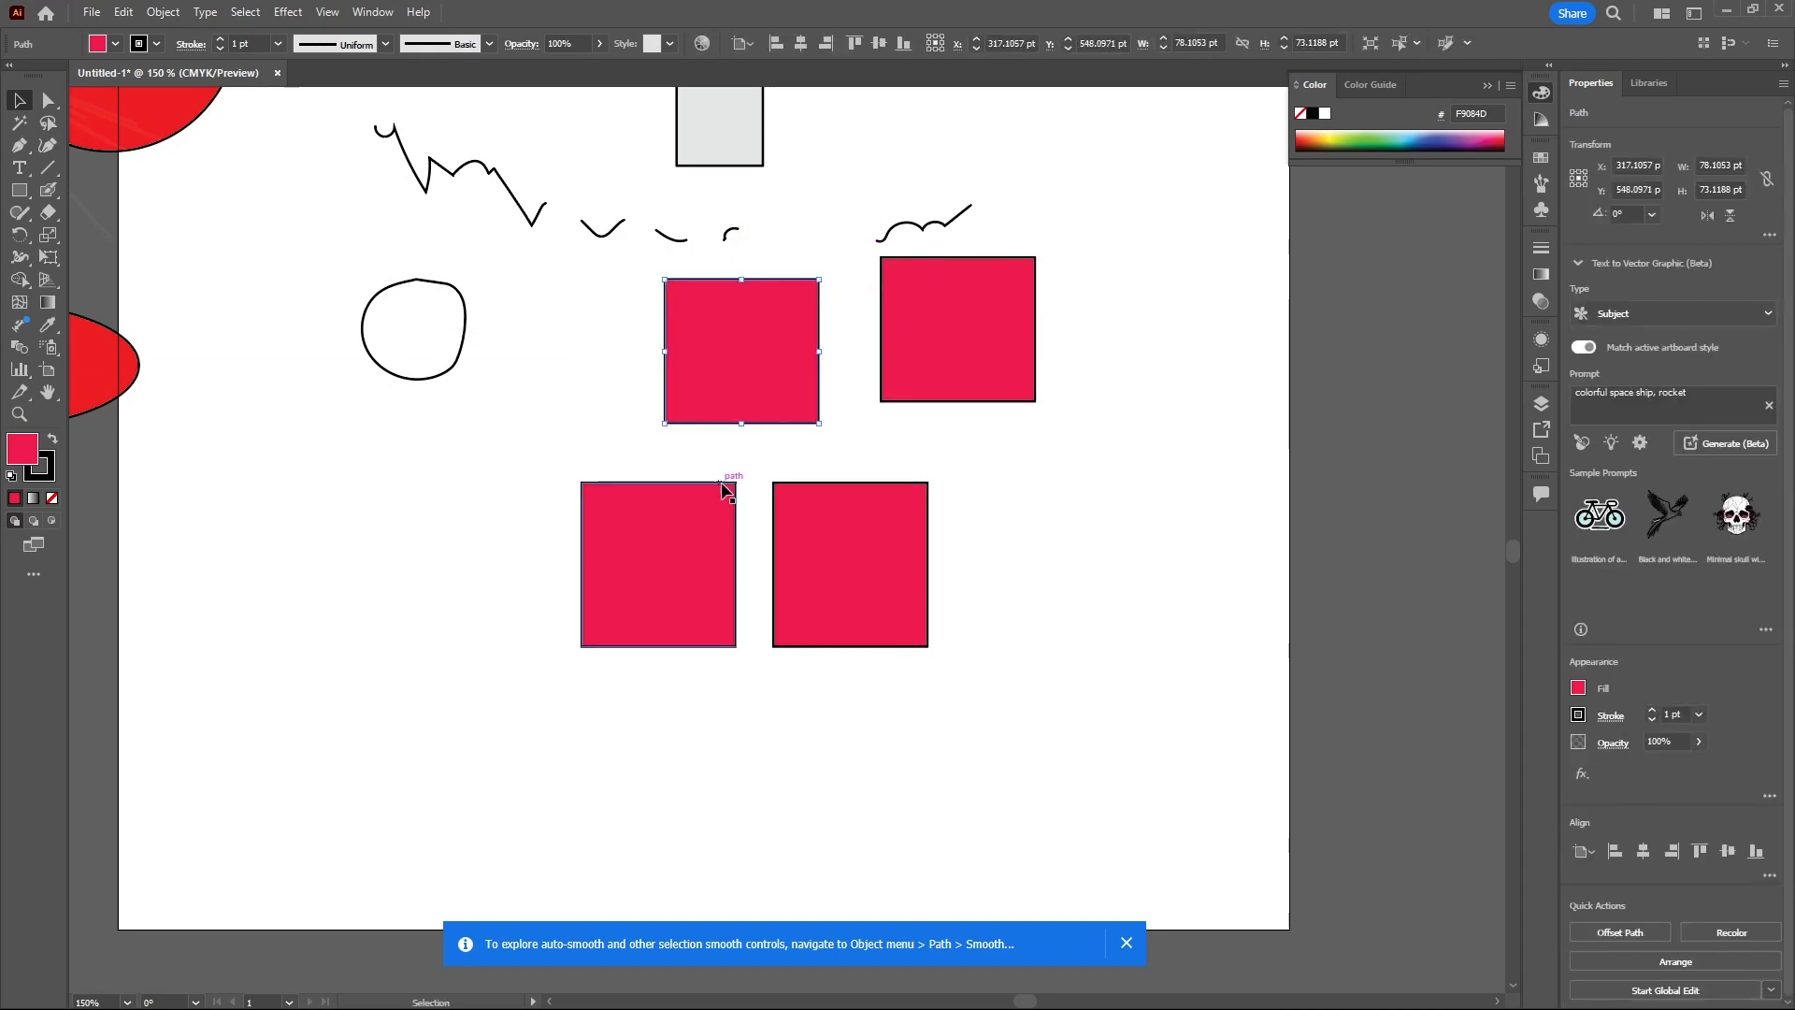
{"action": "left_click_drag", "start_coordinate": [828, 549], "coordinate": [994, 502]}
{"action": "left_click_drag", "start_coordinate": [625, 589], "coordinate": [755, 559]}
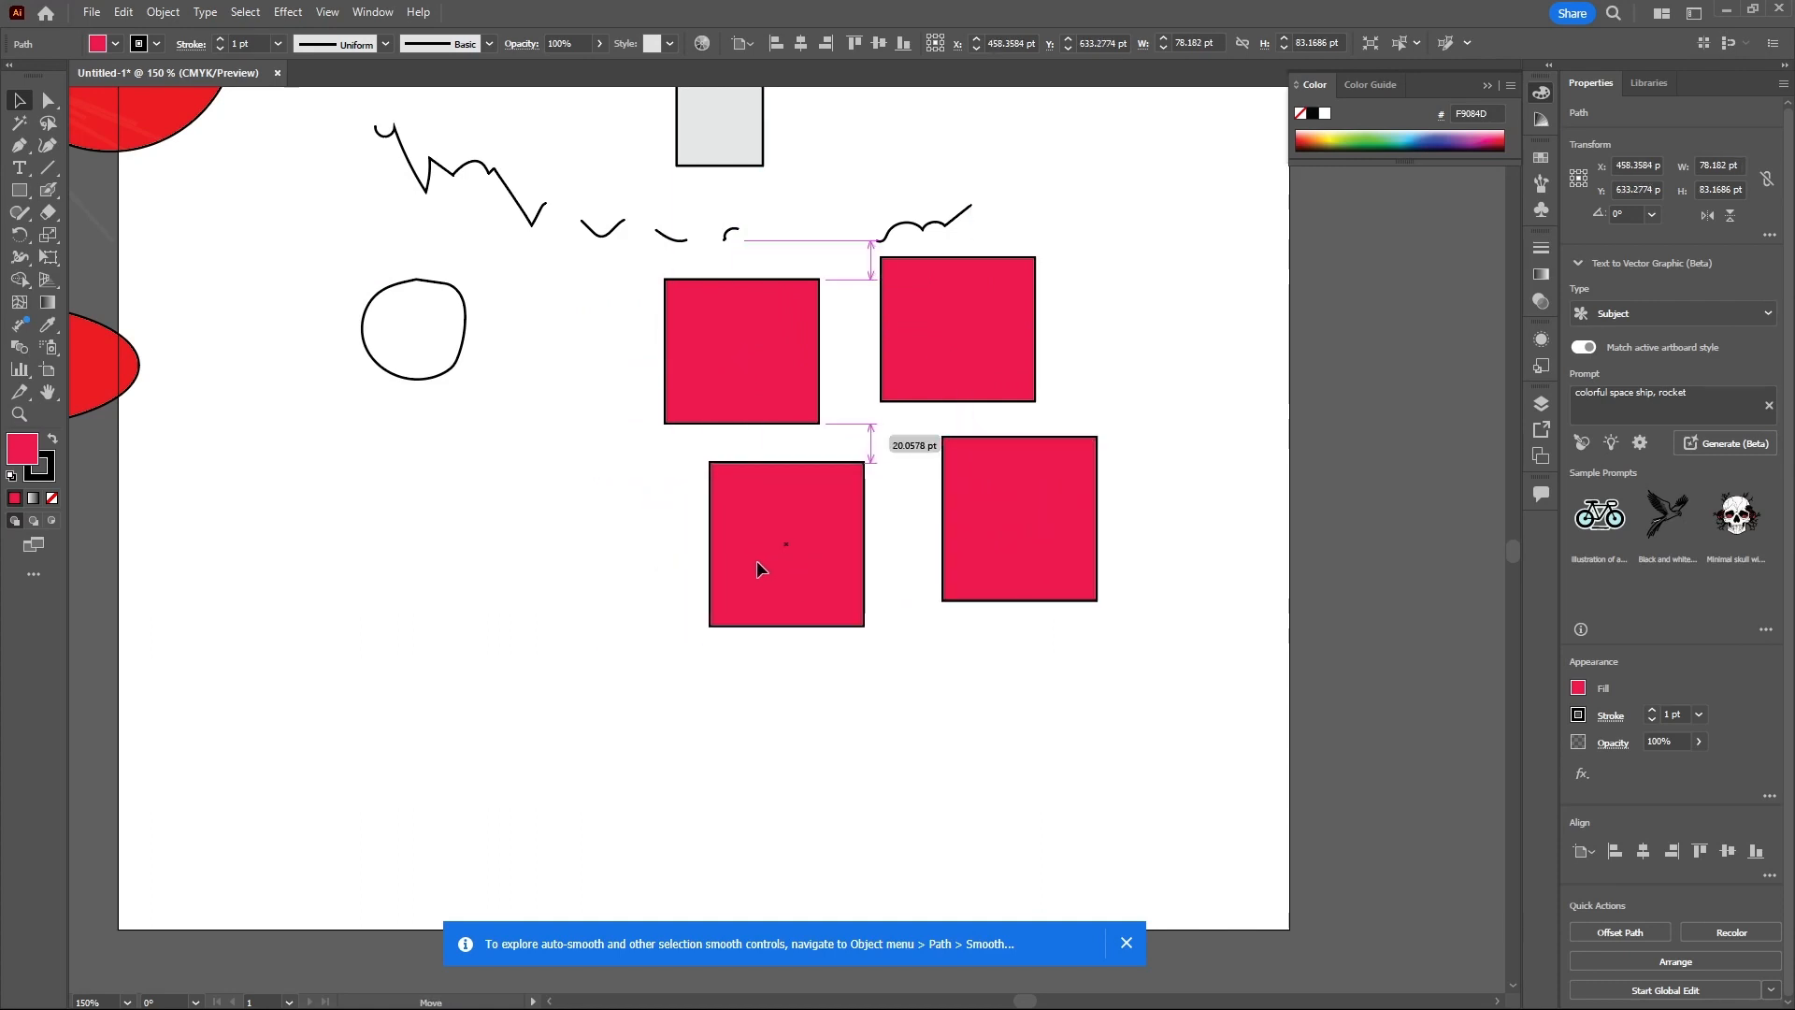
{"action": "left_click_drag", "start_coordinate": [1020, 531], "coordinate": [1008, 528]}
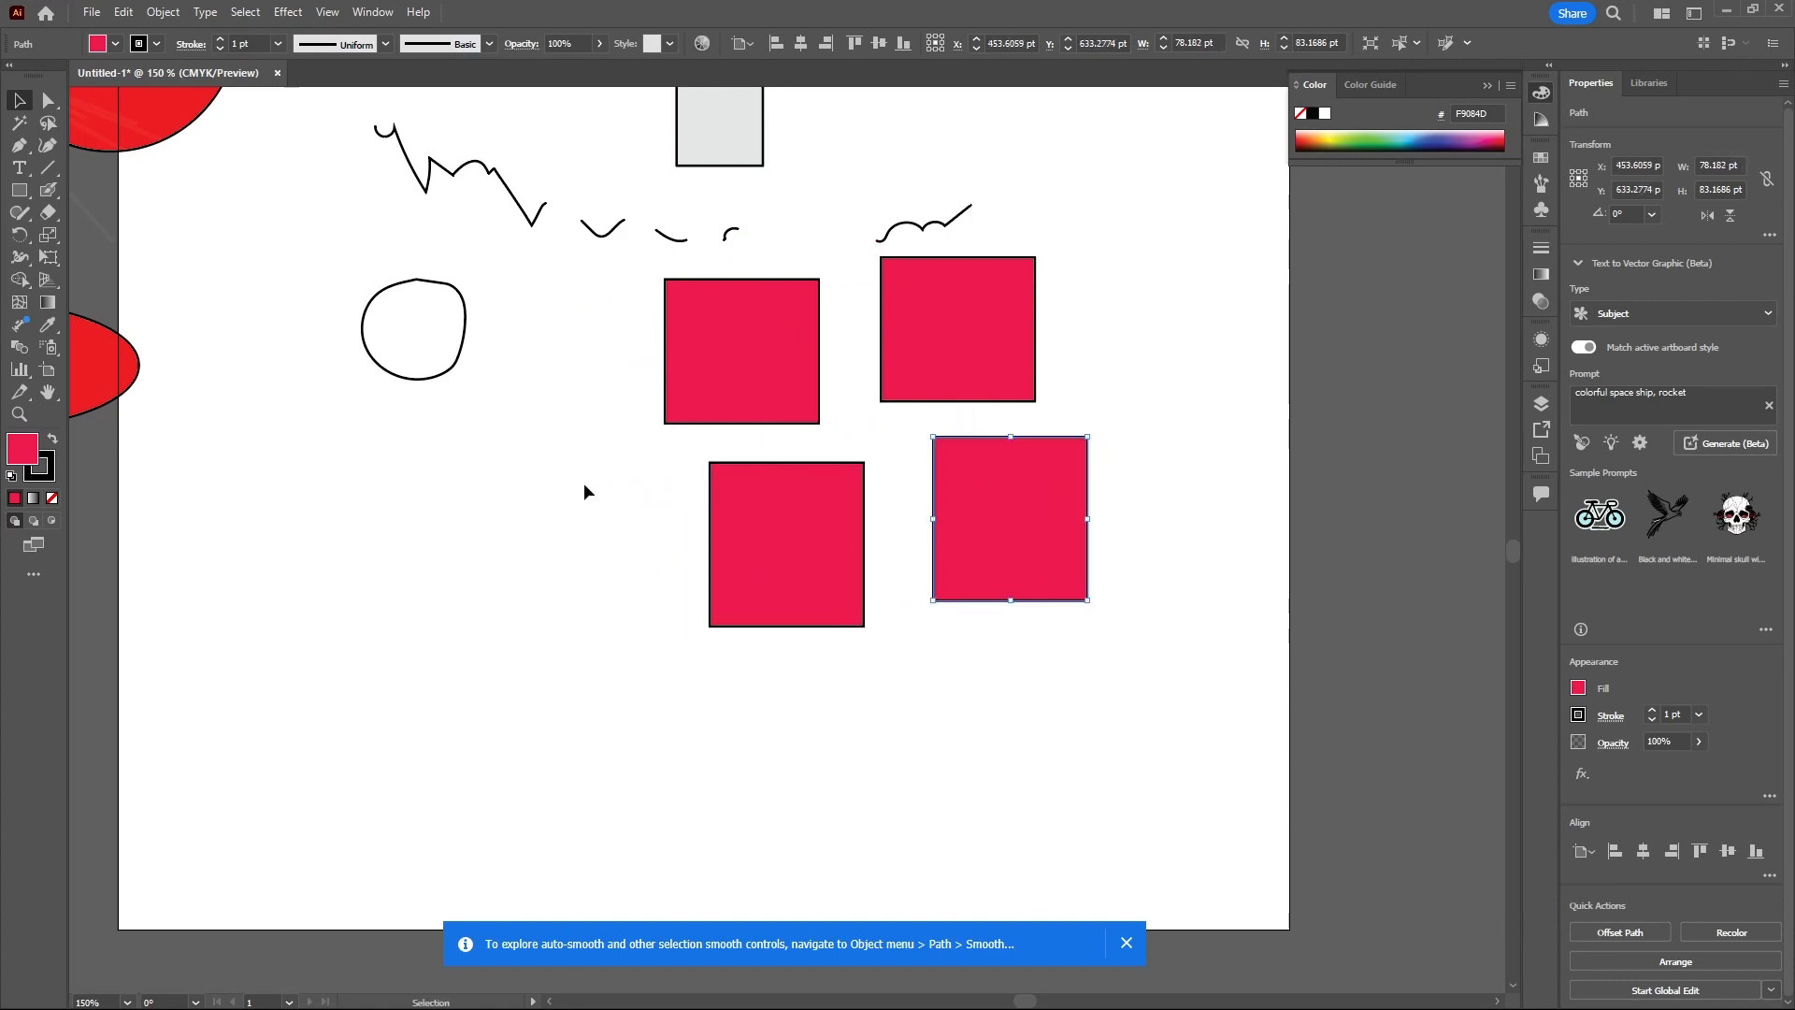
- Cut the upper-left piece at its top-left corner and bottom edge with the Scissors tool
{"action": "left_click", "coordinate": [58, 209]}
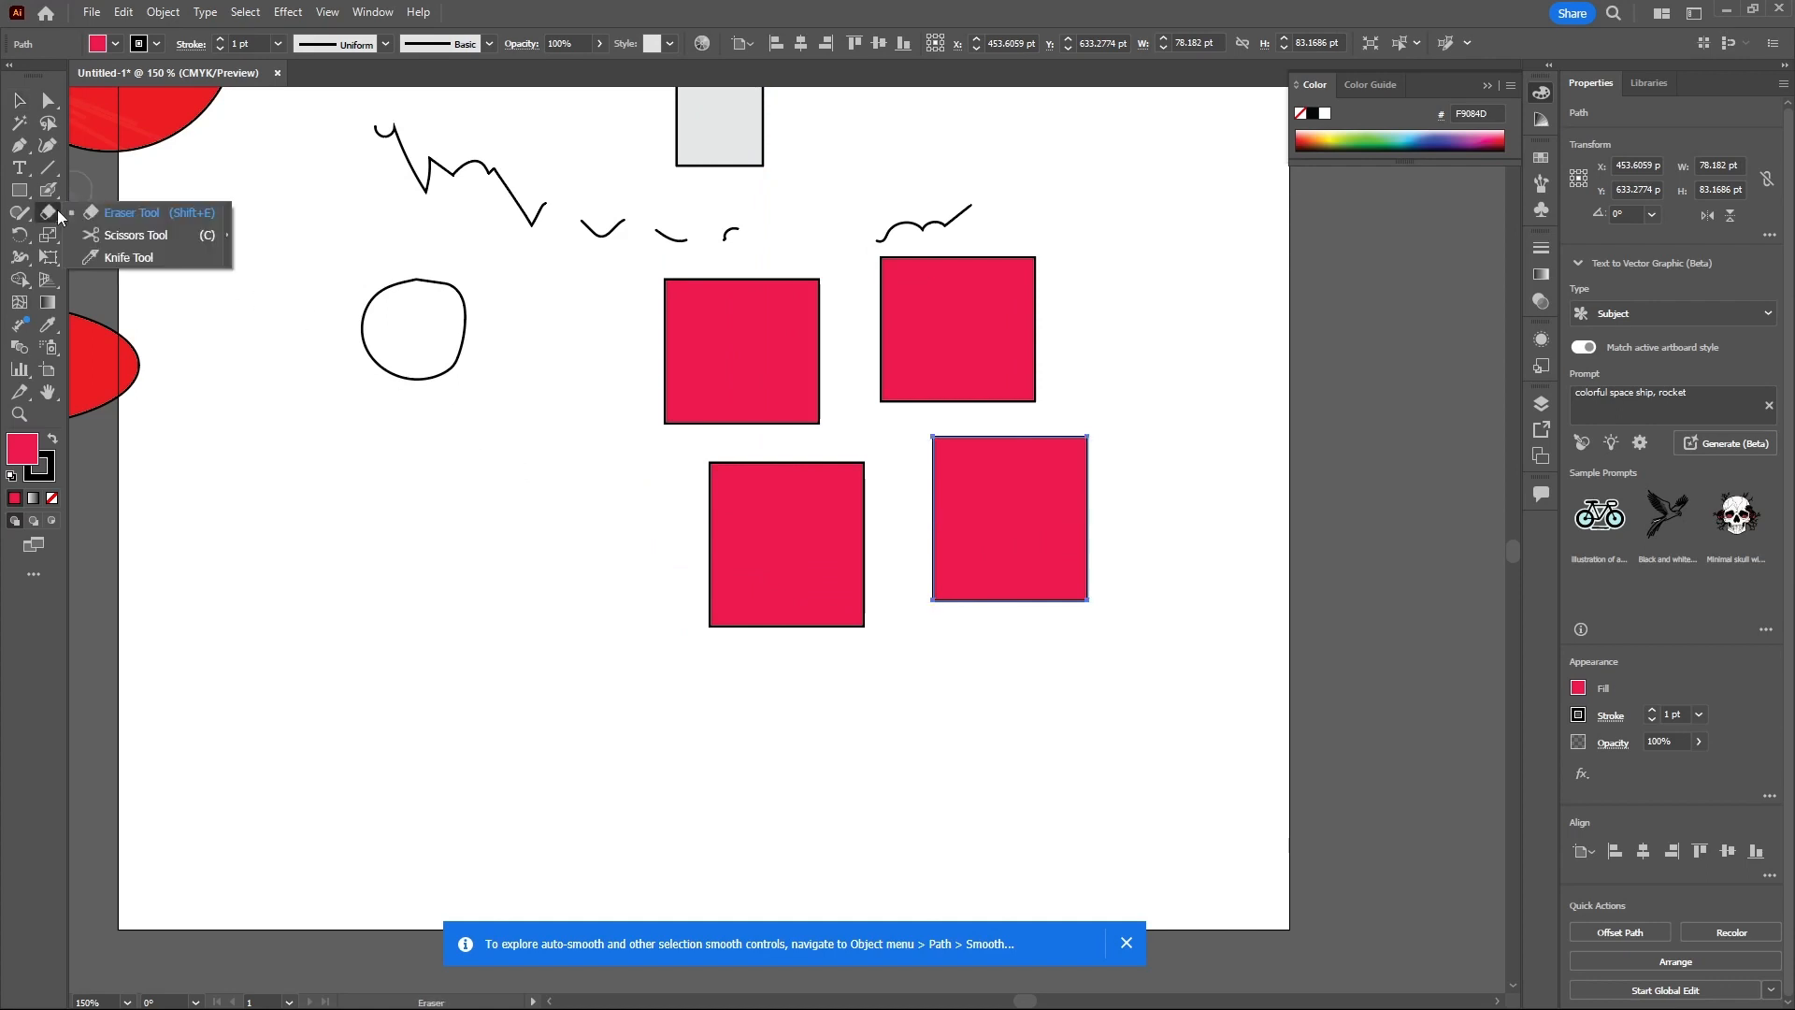
{"action": "left_click", "coordinate": [104, 236]}
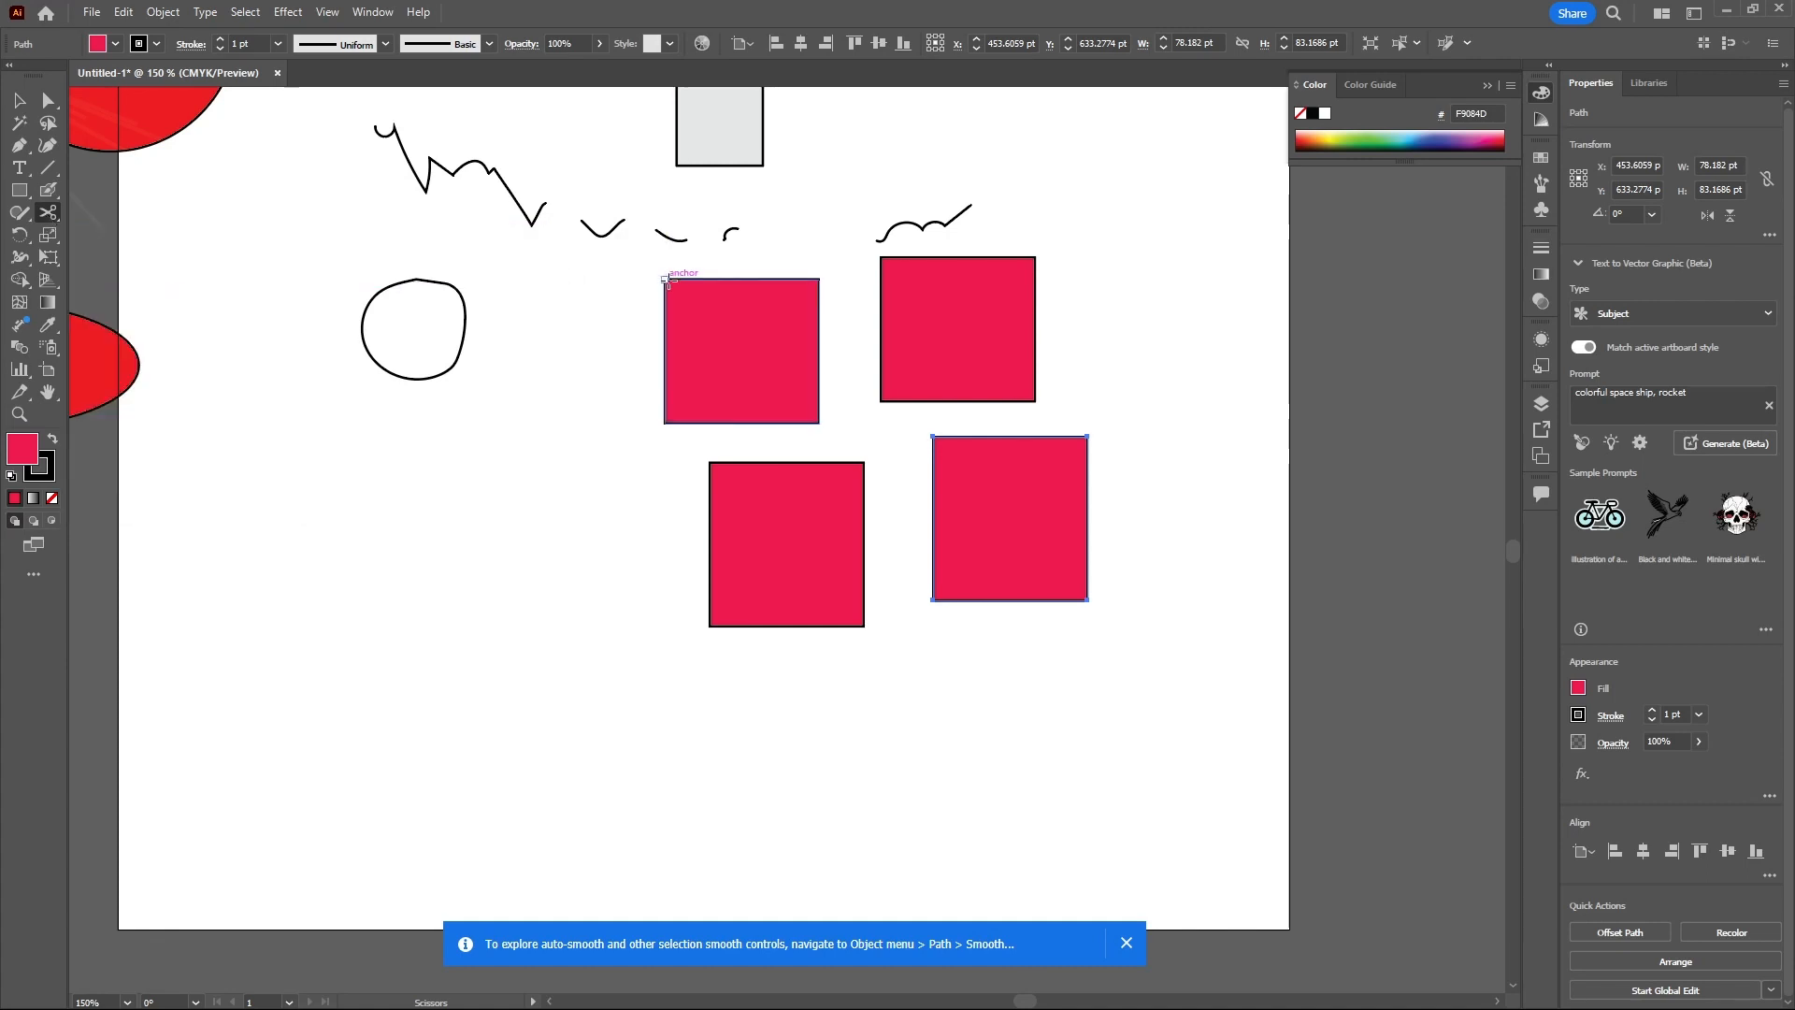
{"action": "left_click", "coordinate": [666, 280]}
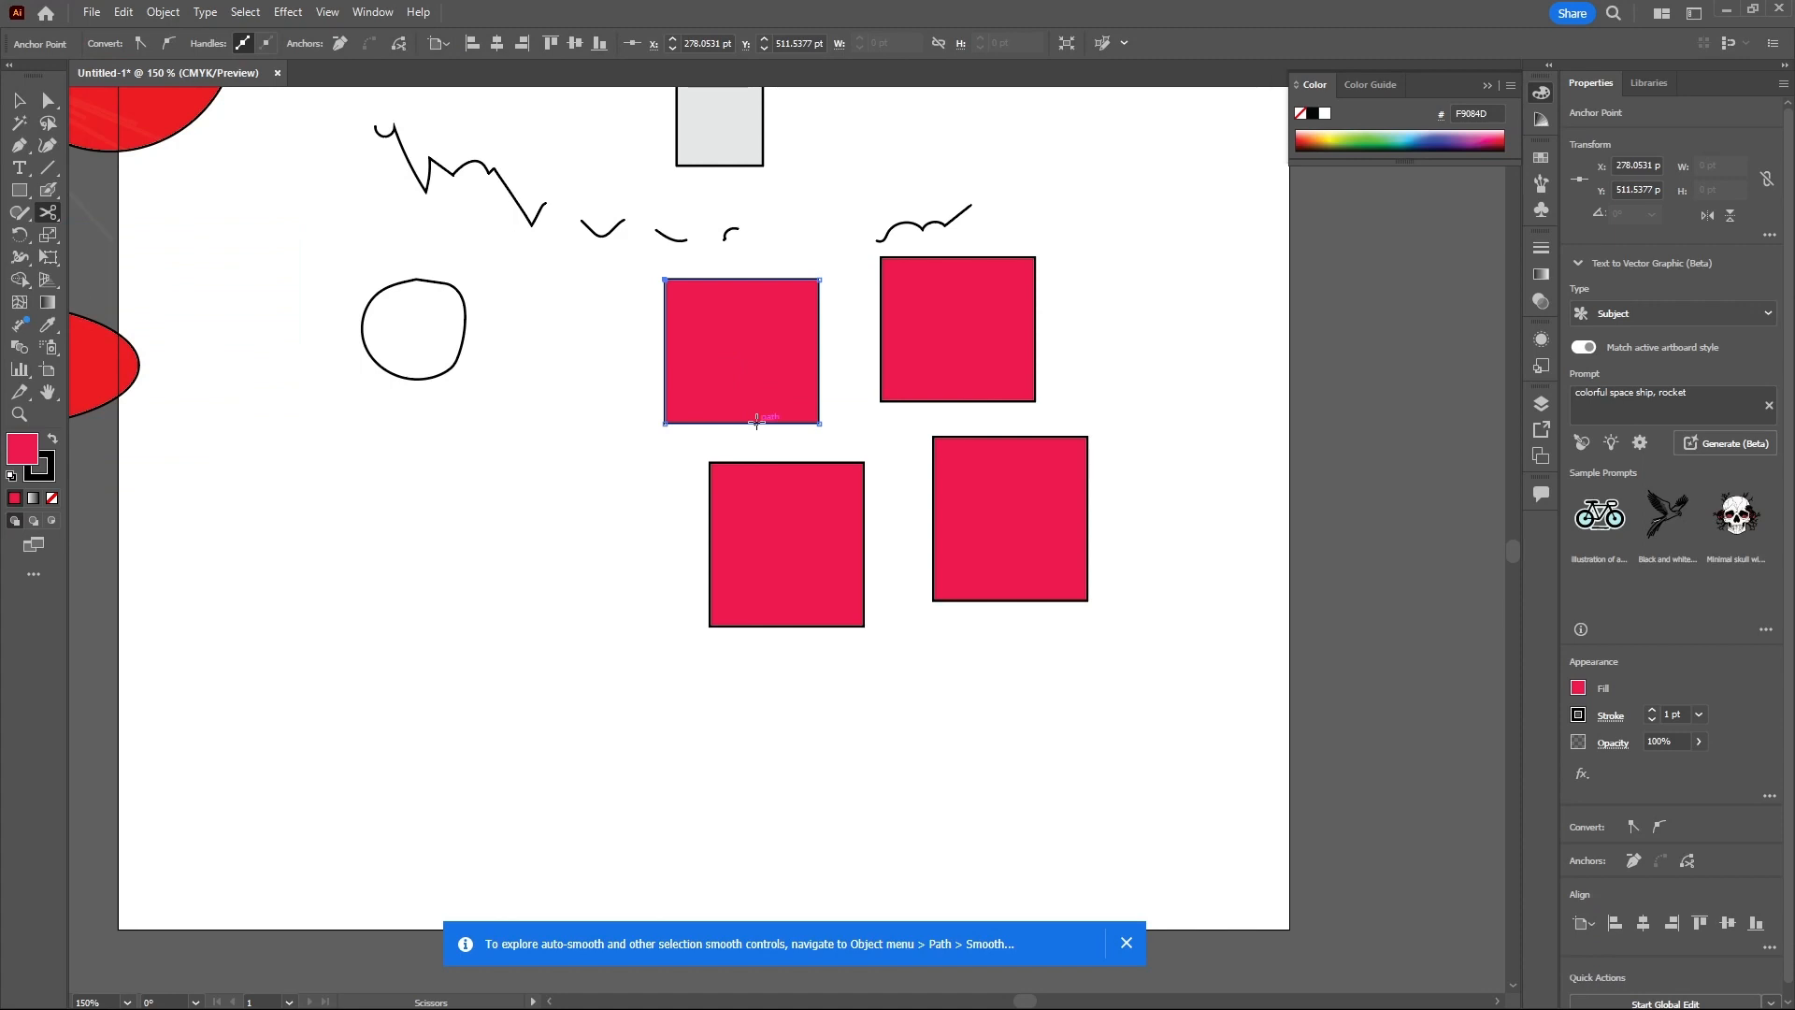
{"action": "left_click", "coordinate": [757, 422]}
- Move the cut triangle away from the remaining trapezoid and shift the trapezoid slightly
{"action": "left_click", "coordinate": [18, 100]}
{"action": "left_click_drag", "start_coordinate": [678, 369], "coordinate": [570, 461]}
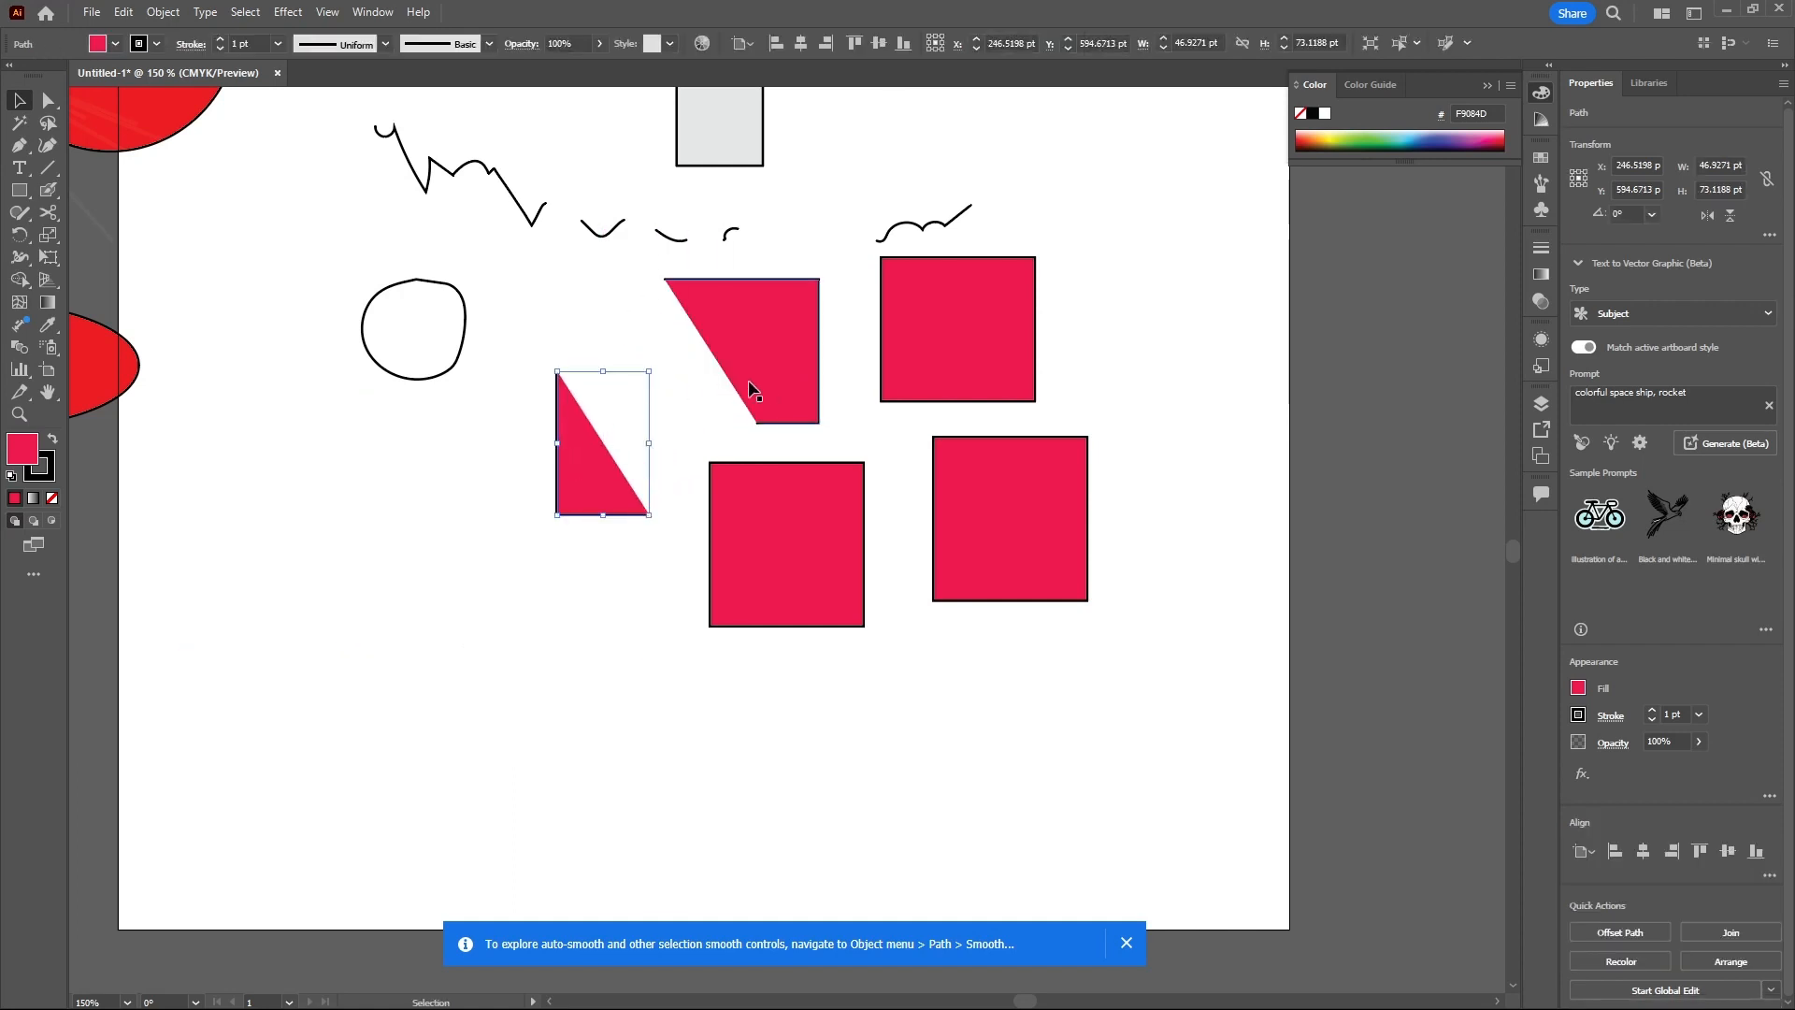
{"action": "left_click", "coordinate": [771, 388]}
{"action": "mouse_move", "coordinate": [792, 331]}
{"action": "left_mouse_down"}
{"action": "mouse_move", "coordinate": [748, 333]}
{"action": "mouse_move", "coordinate": [779, 358]}
{"action": "mouse_move", "coordinate": [822, 349]}
{"action": "mouse_move", "coordinate": [792, 359]}
{"action": "left_mouse_up"}
{"action": "left_click", "coordinate": [811, 359]}
- Cut the trapezoid at its two right corners with the Scissors tool and undo both cuts
{"action": "left_click", "coordinate": [48, 212]}
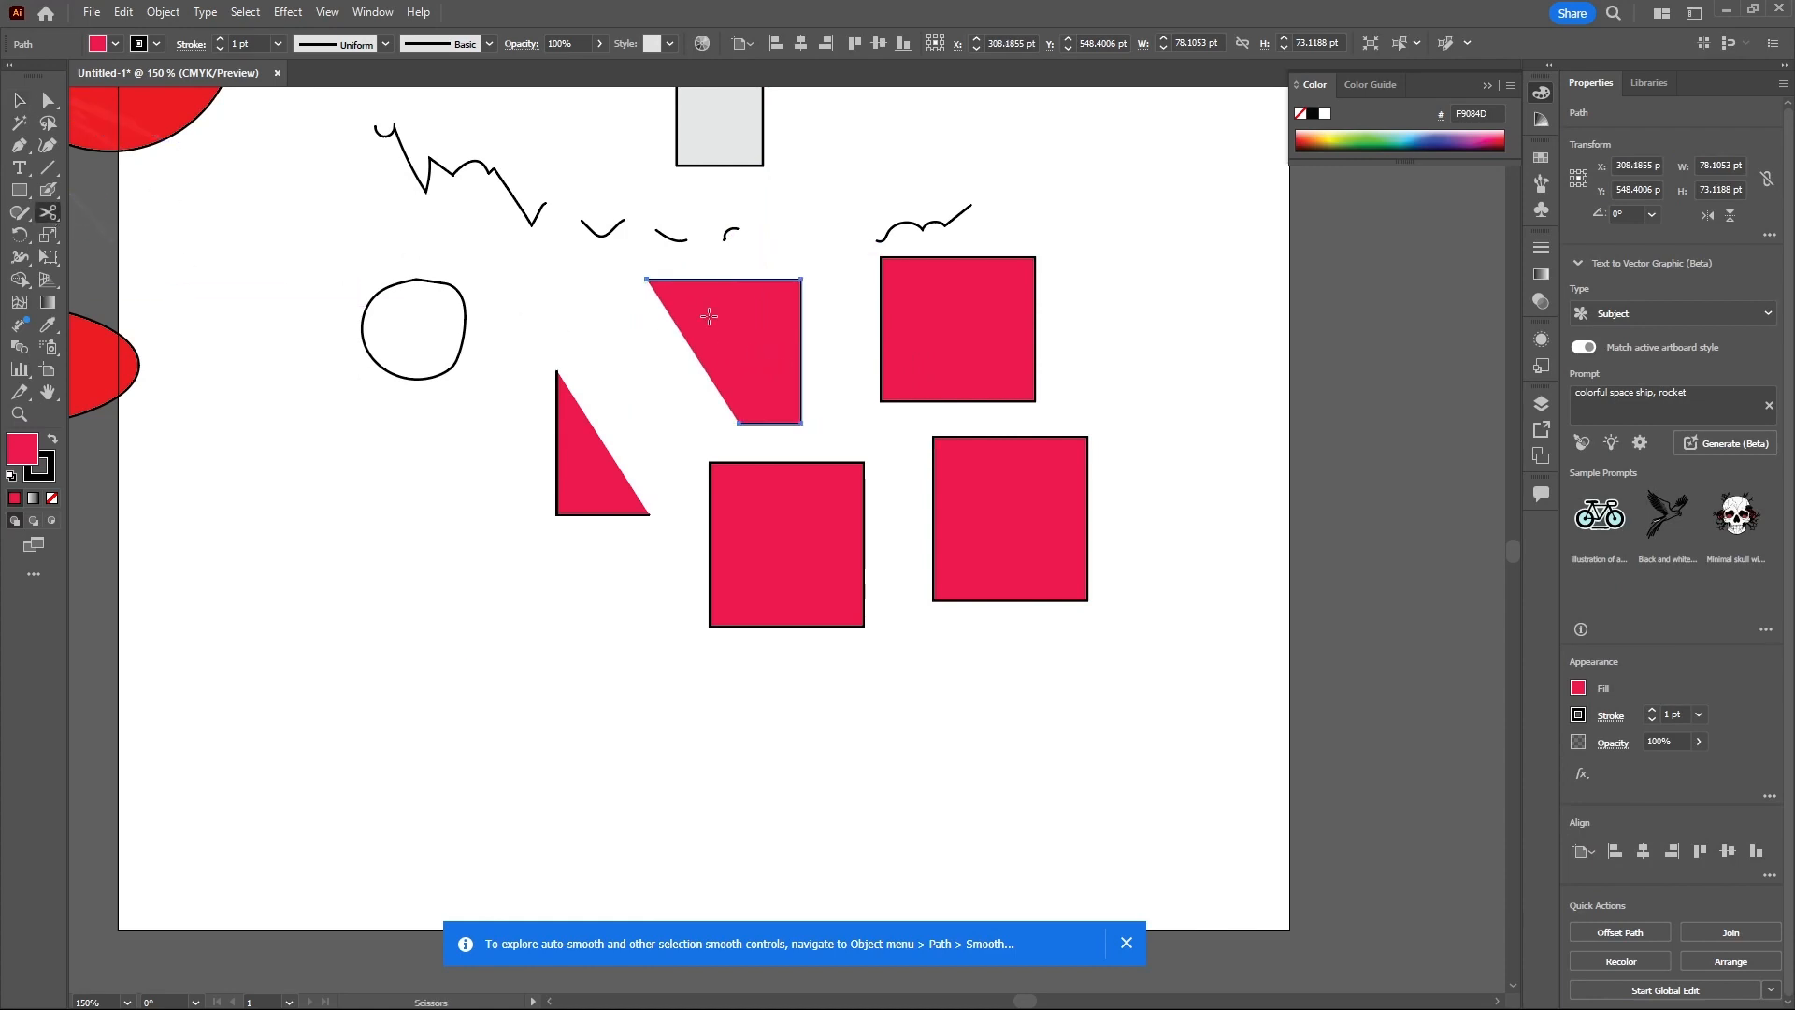
{"action": "left_click", "coordinate": [801, 278]}
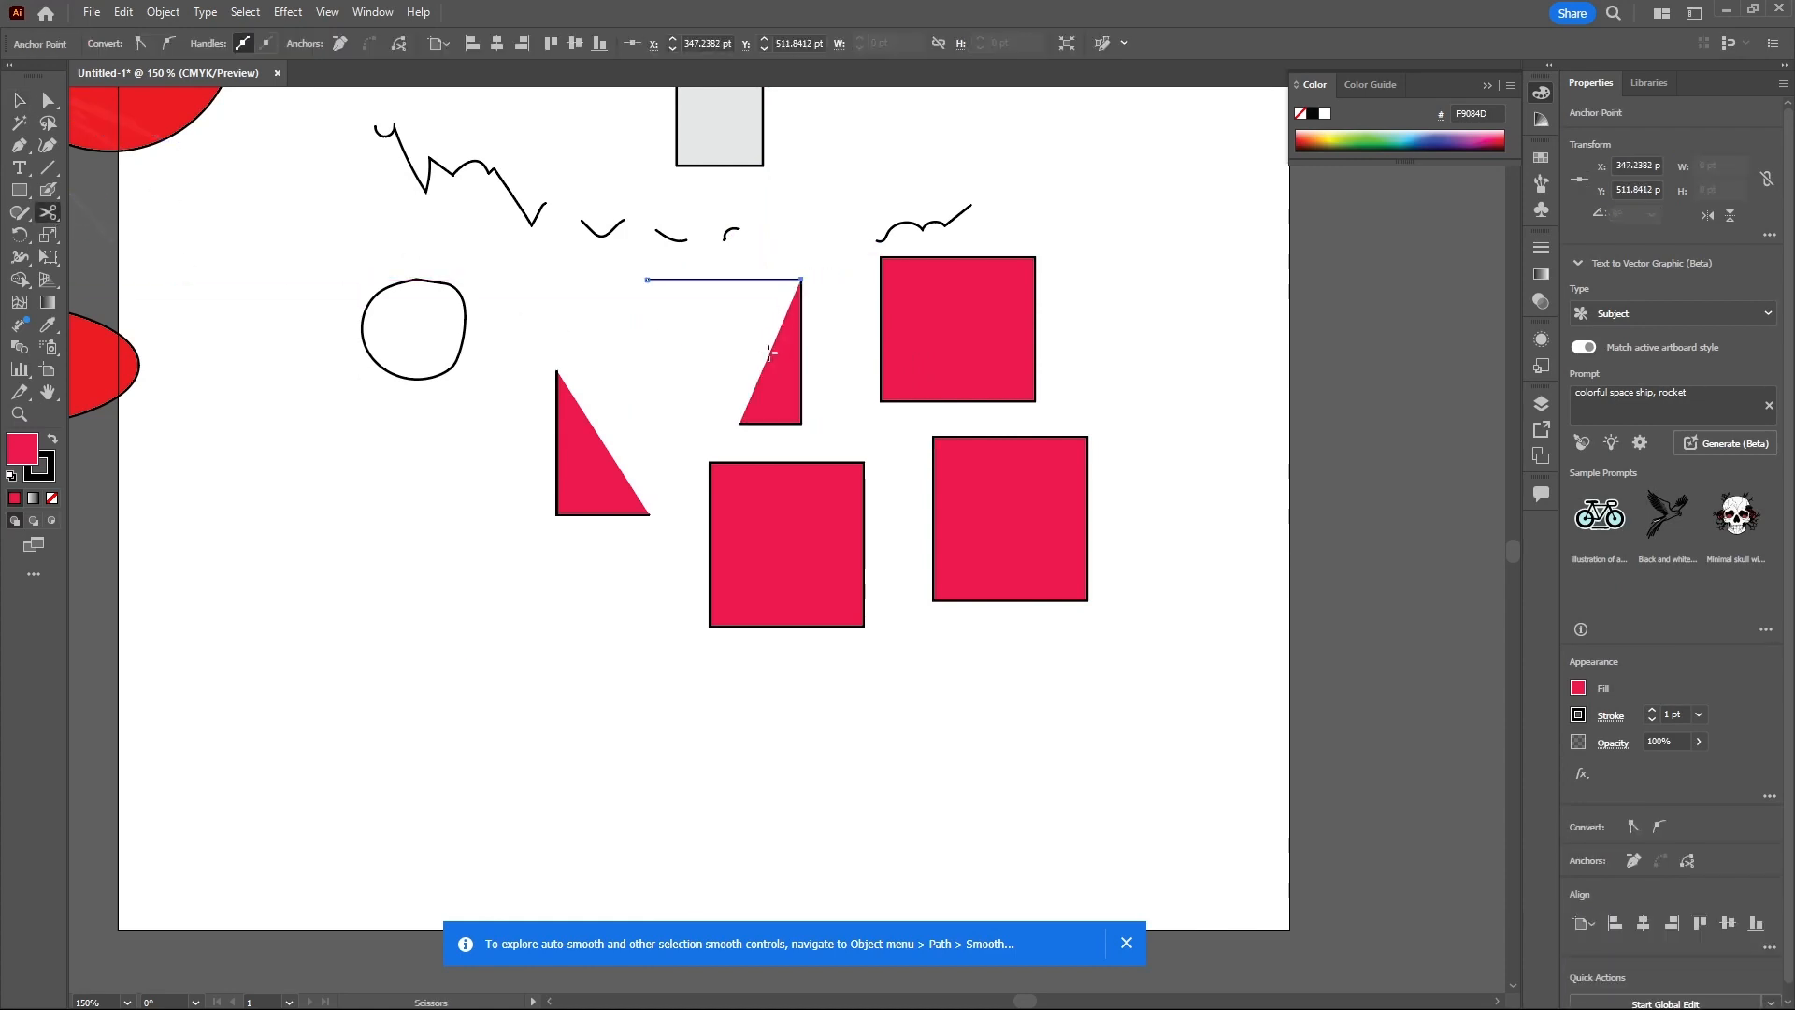
{"action": "left_click", "coordinate": [802, 422]}
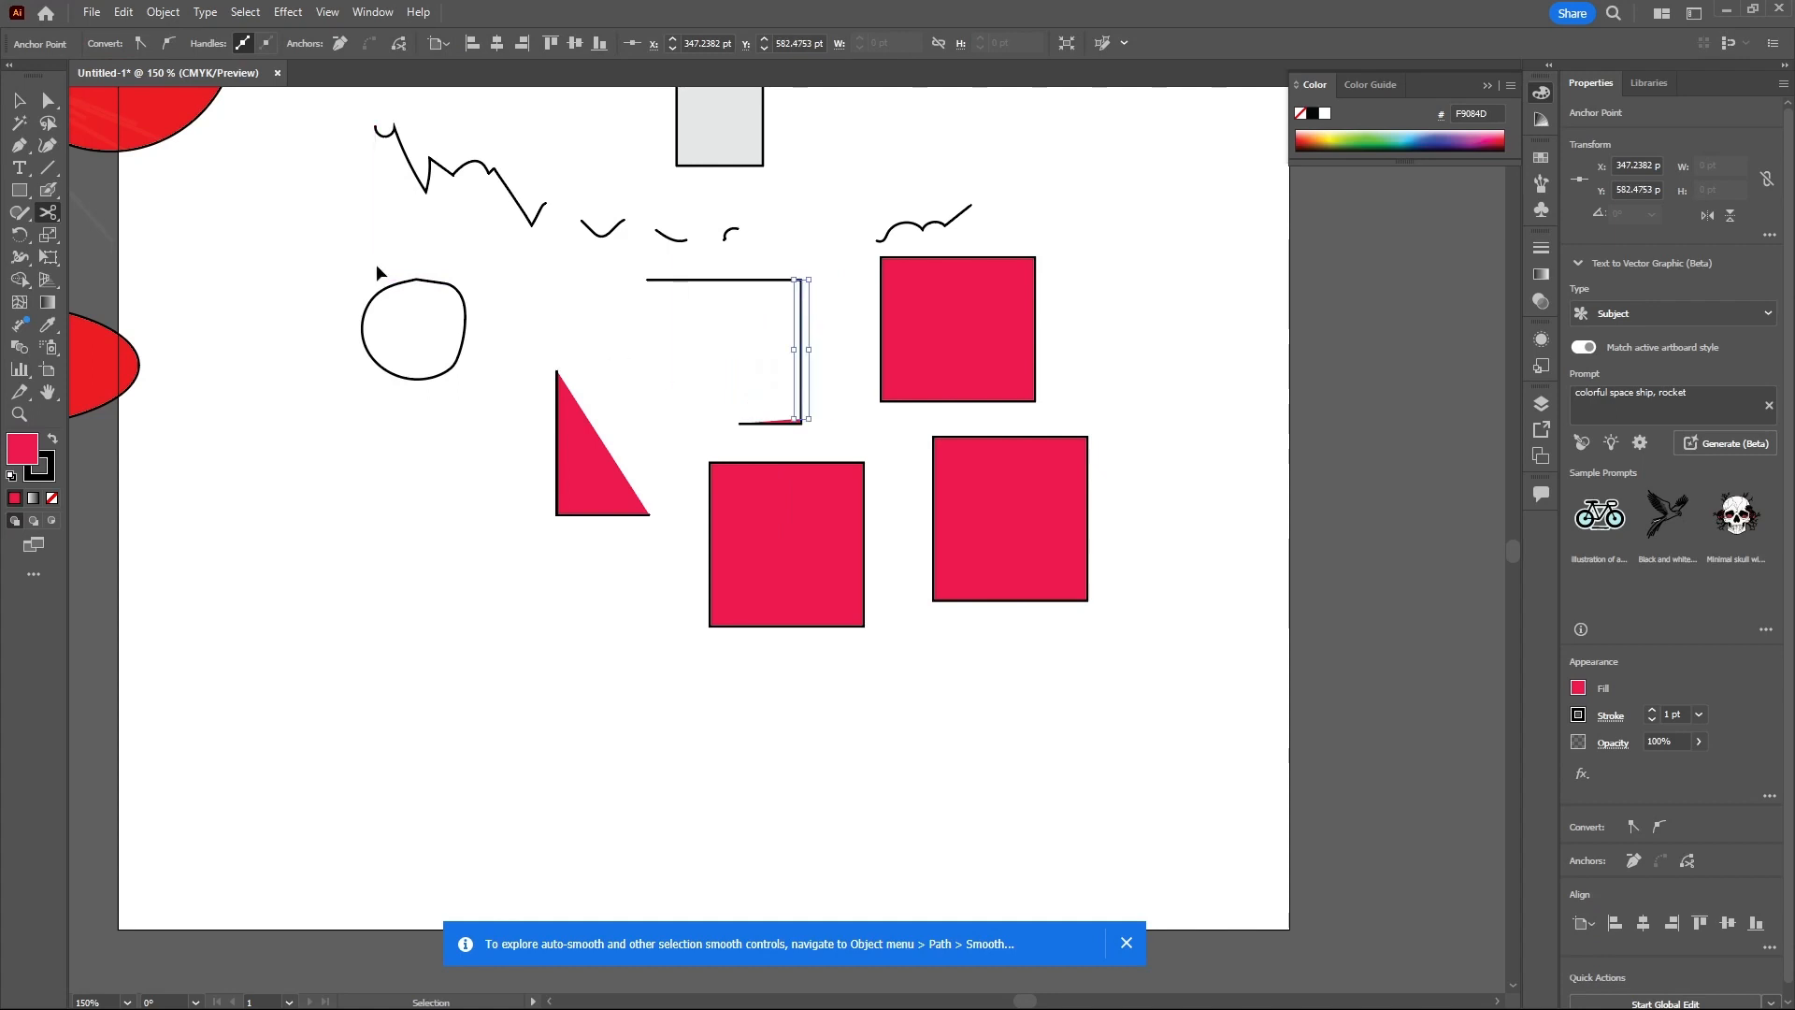
{"action": "key", "text": "ctrl+z"}
{"action": "key", "text": "ctrl+z"}
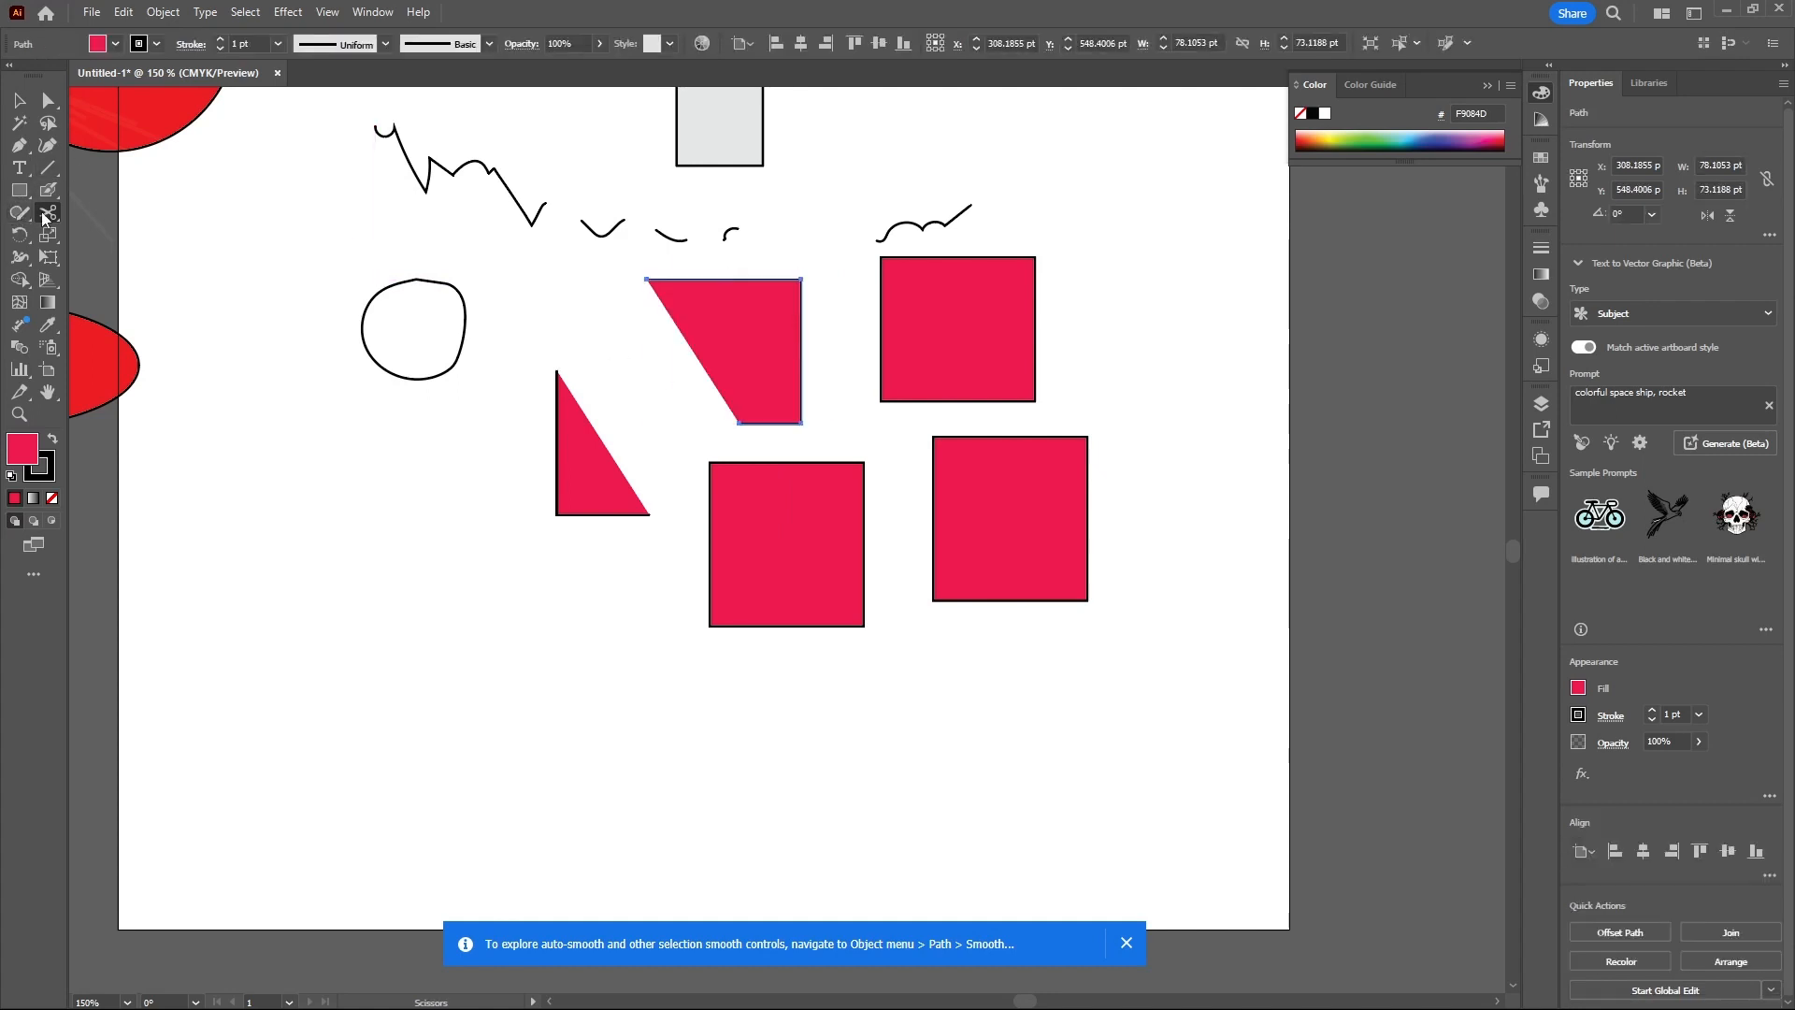
- Slice the lower-left square with wavy cuts using the Knife tool
{"action": "left_click", "coordinate": [45, 218]}
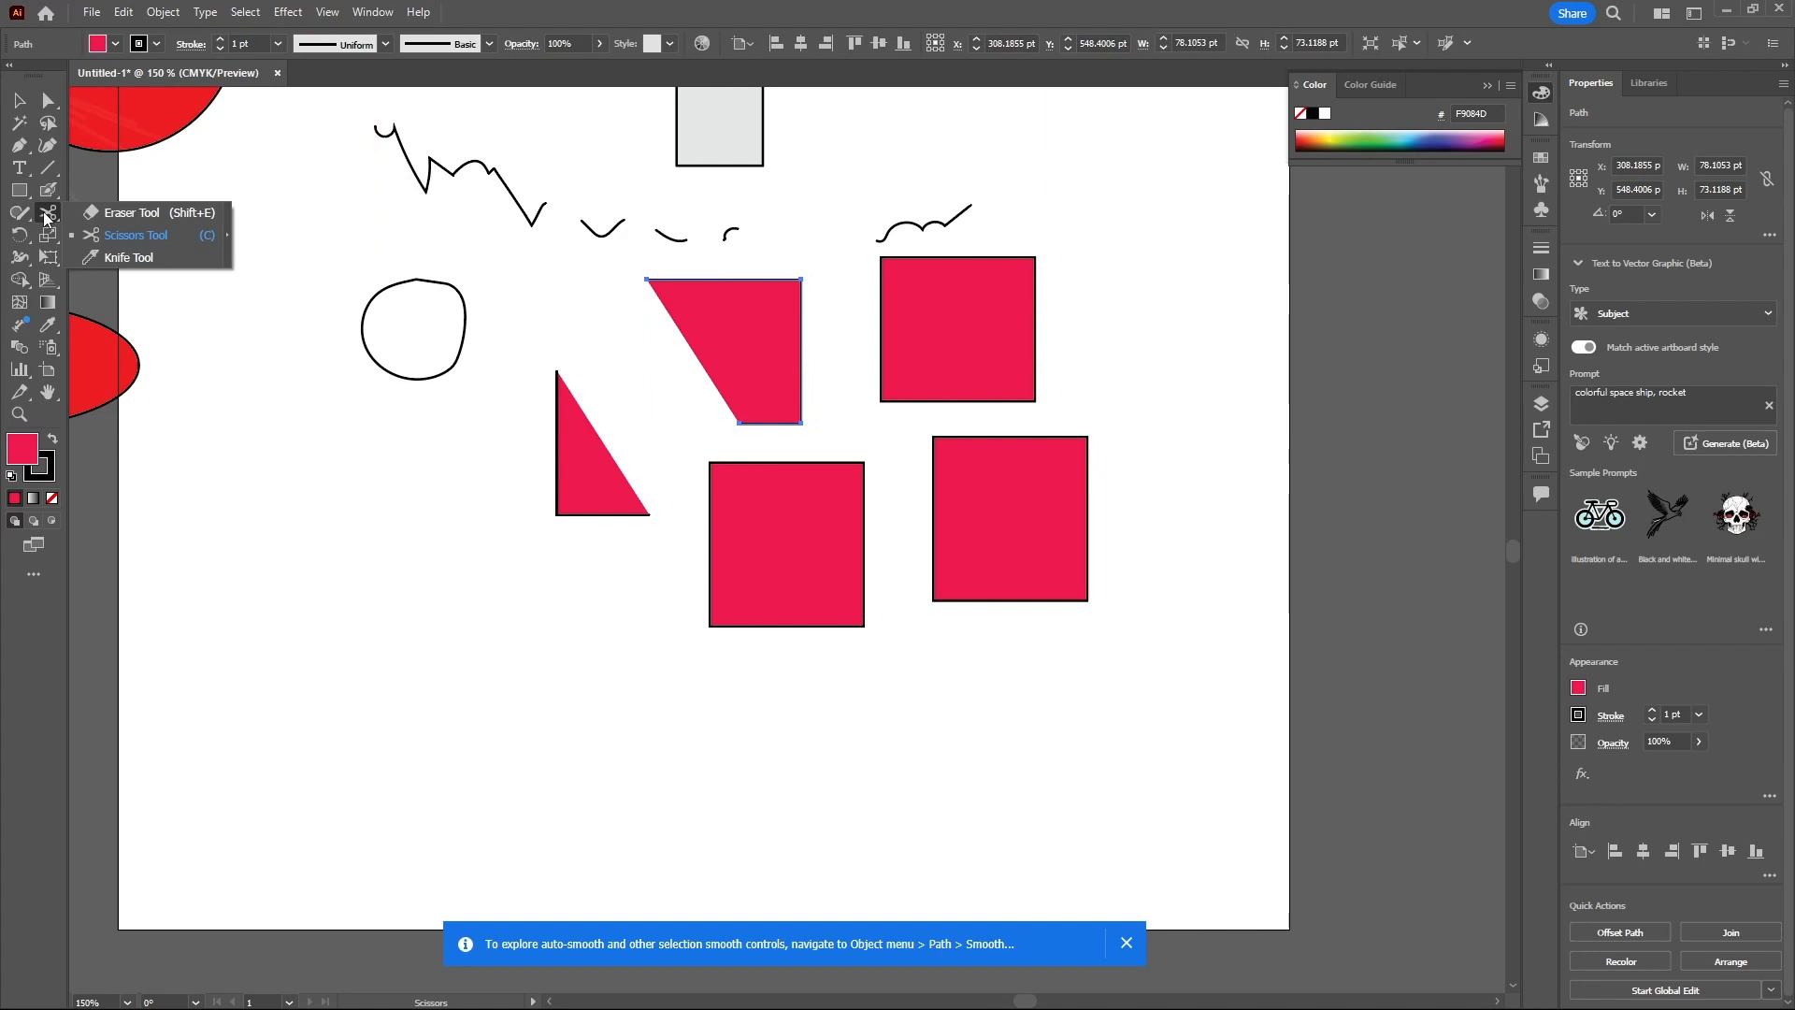
{"action": "left_click", "coordinate": [105, 256]}
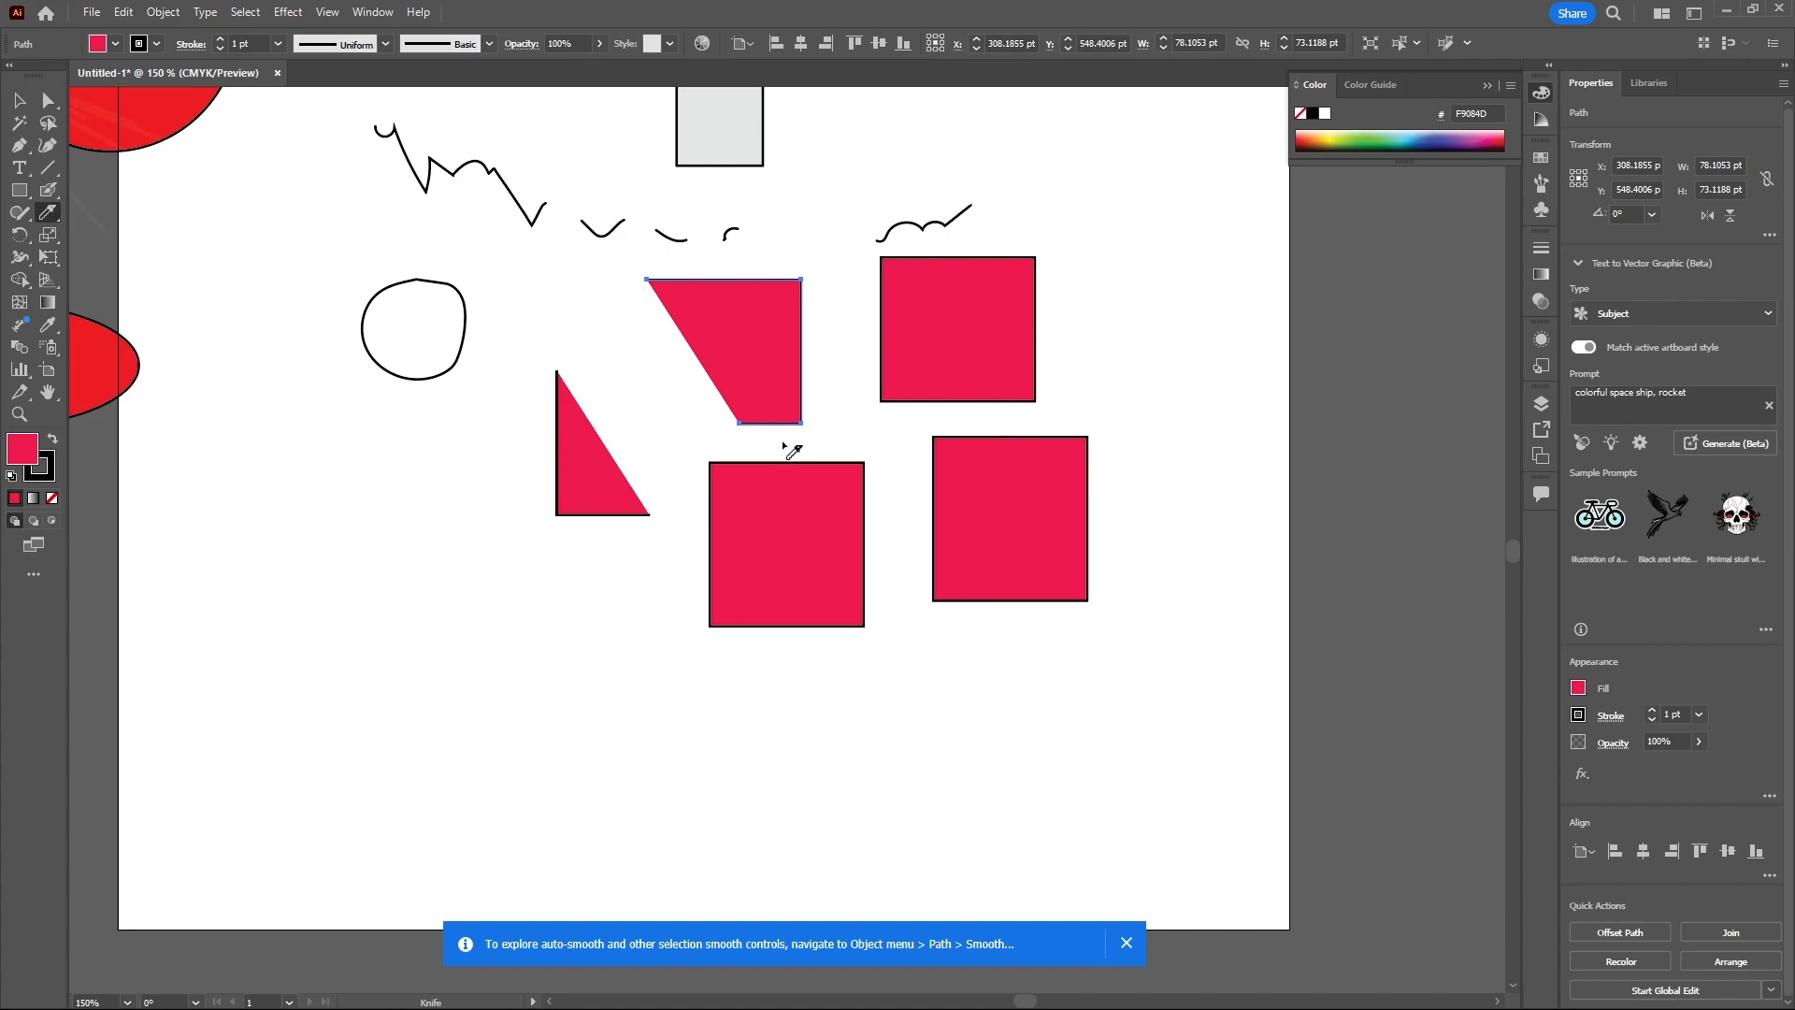
{"action": "left_click", "coordinate": [19, 100]}
{"action": "left_click", "coordinate": [814, 547]}
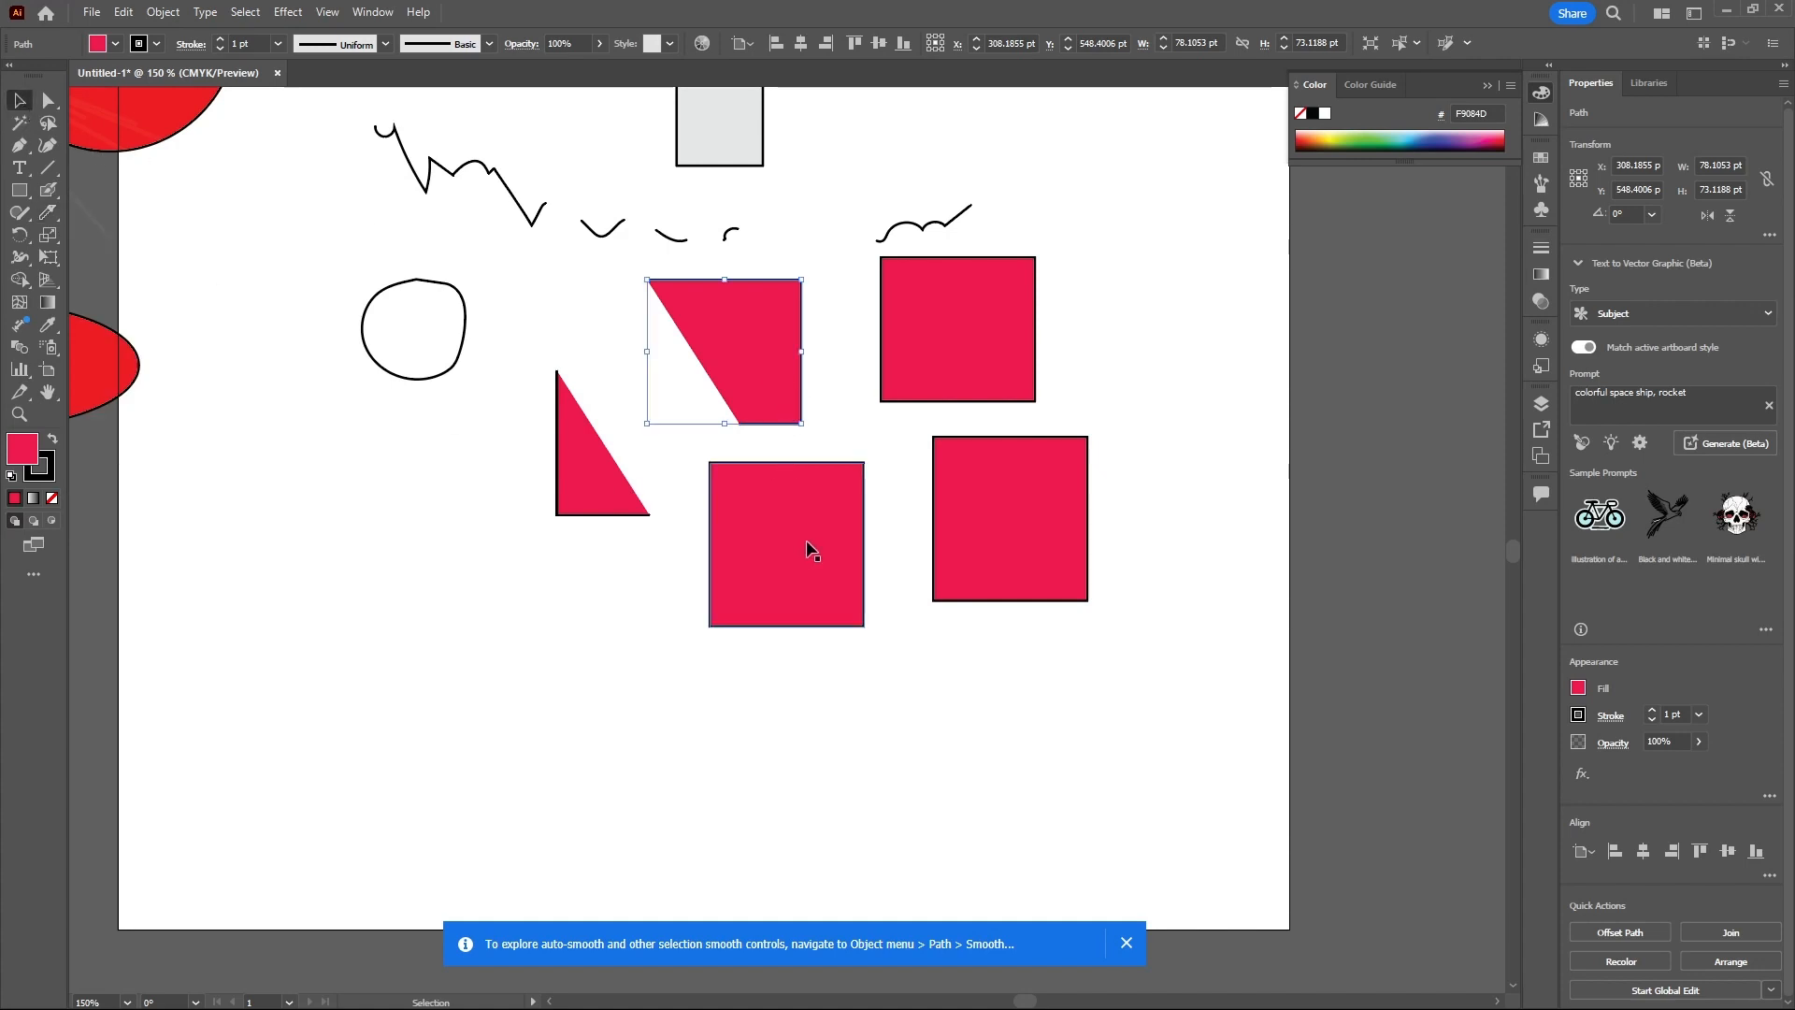
{"action": "left_click", "coordinate": [48, 217]}
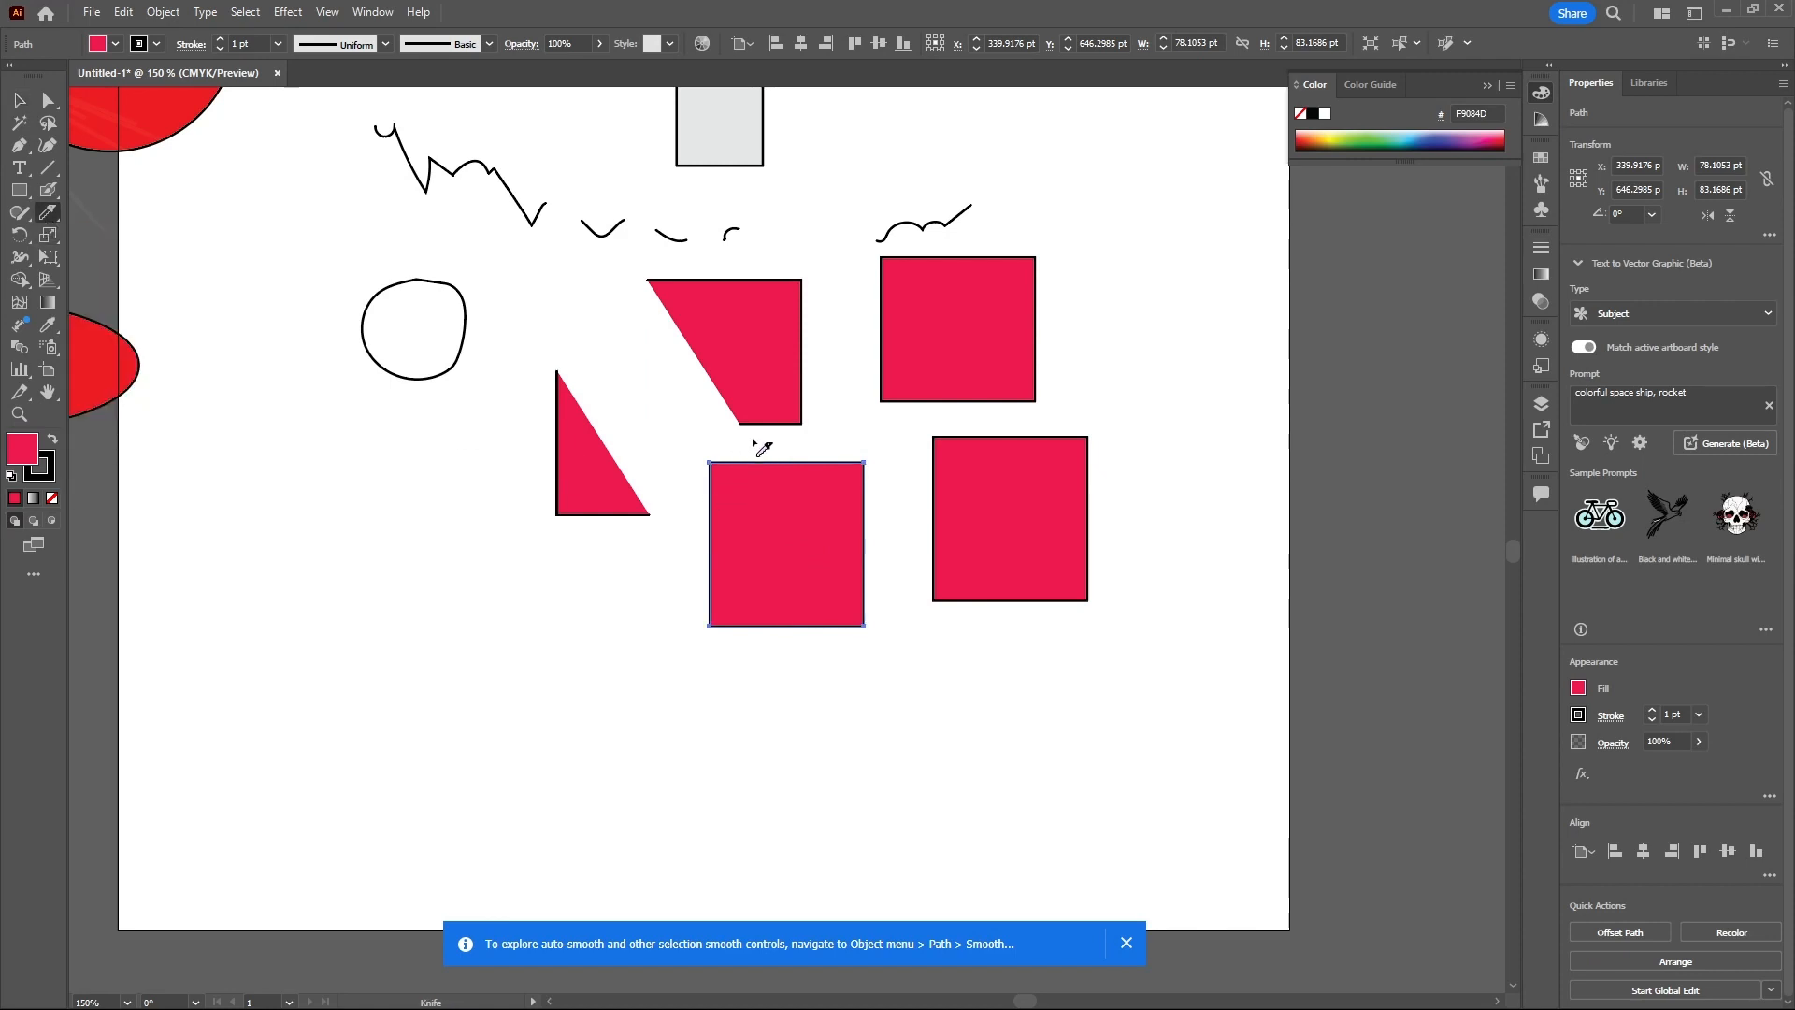
{"action": "mouse_move", "coordinate": [752, 439]}
{"action": "left_mouse_down"}
{"action": "mouse_move", "coordinate": [760, 500]}
{"action": "mouse_move", "coordinate": [686, 519]}
{"action": "mouse_move", "coordinate": [696, 538]}
{"action": "mouse_move", "coordinate": [733, 536]}
{"action": "mouse_move", "coordinate": [685, 584]}
{"action": "mouse_move", "coordinate": [688, 620]}
{"action": "mouse_move", "coordinate": [734, 648]}
{"action": "mouse_move", "coordinate": [764, 636]}
{"action": "mouse_move", "coordinate": [767, 602]}
{"action": "mouse_move", "coordinate": [739, 573]}
{"action": "mouse_move", "coordinate": [774, 565]}
{"action": "mouse_move", "coordinate": [769, 543]}
{"action": "mouse_move", "coordinate": [776, 558]}
{"action": "mouse_move", "coordinate": [820, 552]}
{"action": "mouse_move", "coordinate": [817, 505]}
{"action": "mouse_move", "coordinate": [862, 540]}
{"action": "mouse_move", "coordinate": [871, 512]}
{"action": "mouse_move", "coordinate": [823, 468]}
{"action": "mouse_move", "coordinate": [792, 497]}
{"action": "mouse_move", "coordinate": [739, 449]}
{"action": "left_mouse_up"}
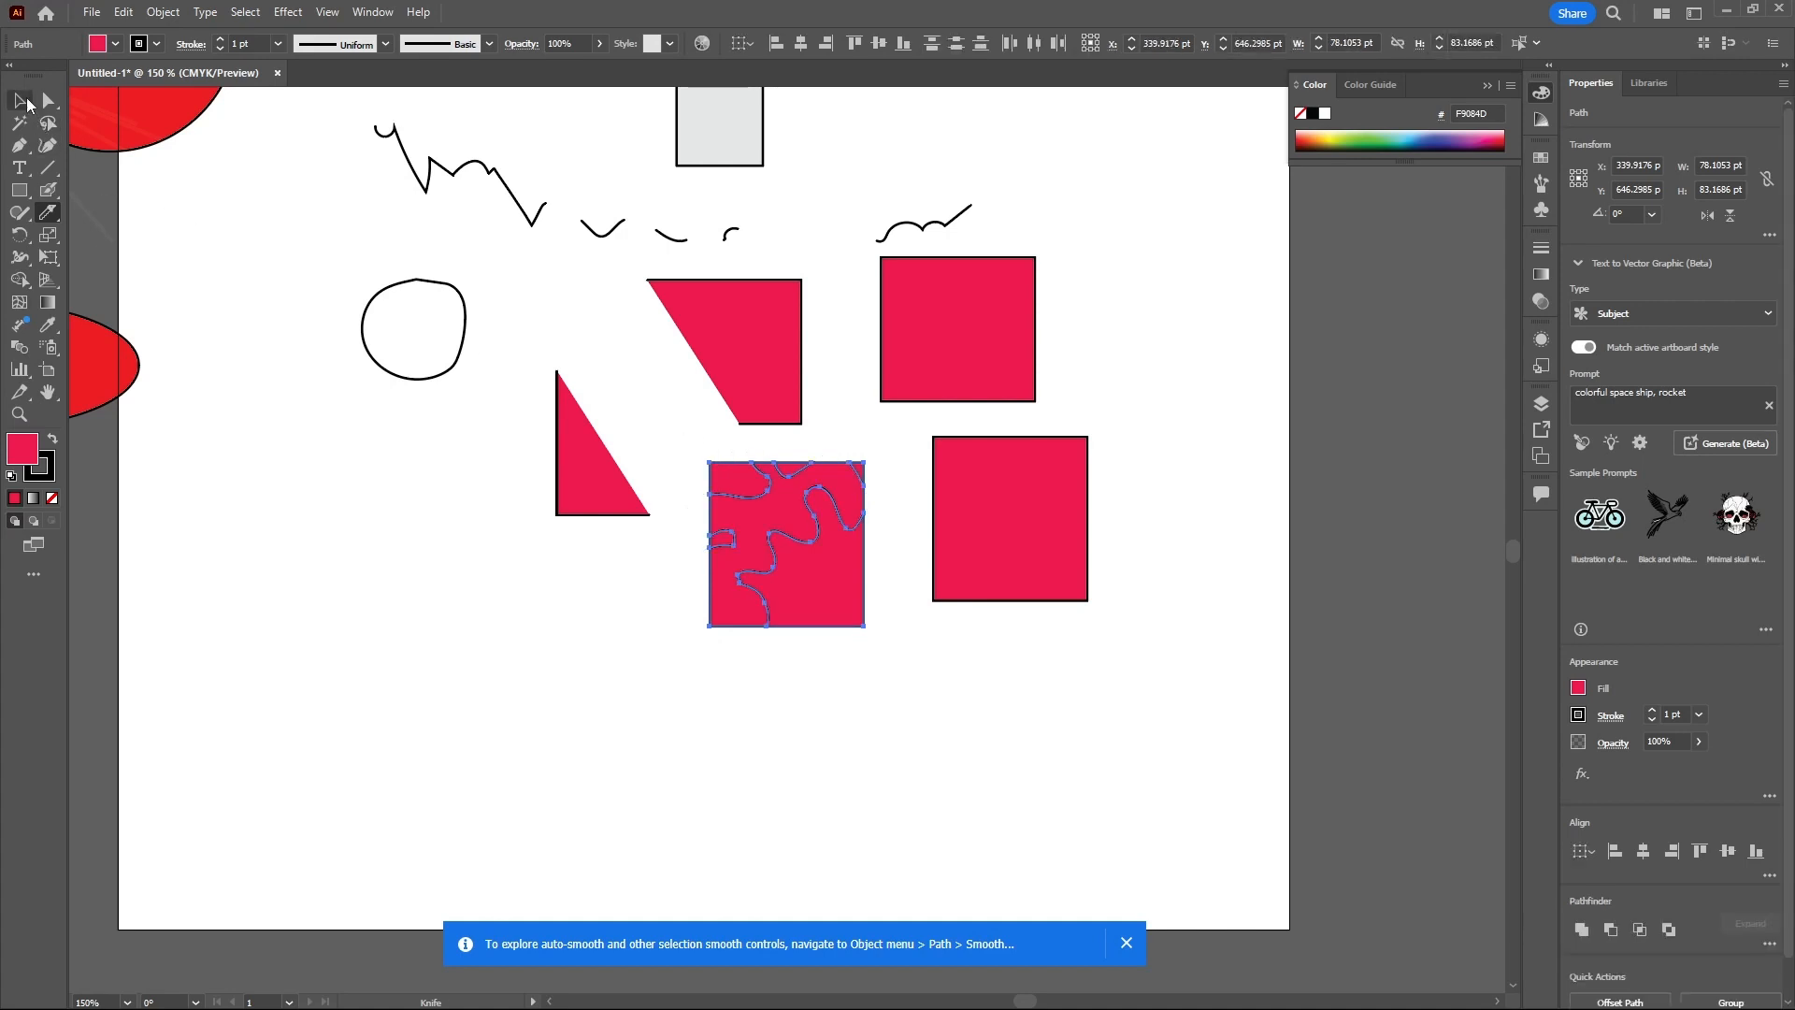
- Move the knife-cut pieces of the square apart from each other
{"action": "left_click", "coordinate": [27, 102]}
{"action": "left_click", "coordinate": [820, 585]}
{"action": "left_click_drag", "start_coordinate": [820, 582], "coordinate": [870, 641]}
{"action": "left_click_drag", "start_coordinate": [733, 479], "coordinate": [702, 464]}
{"action": "left_click_drag", "start_coordinate": [731, 588], "coordinate": [631, 716]}
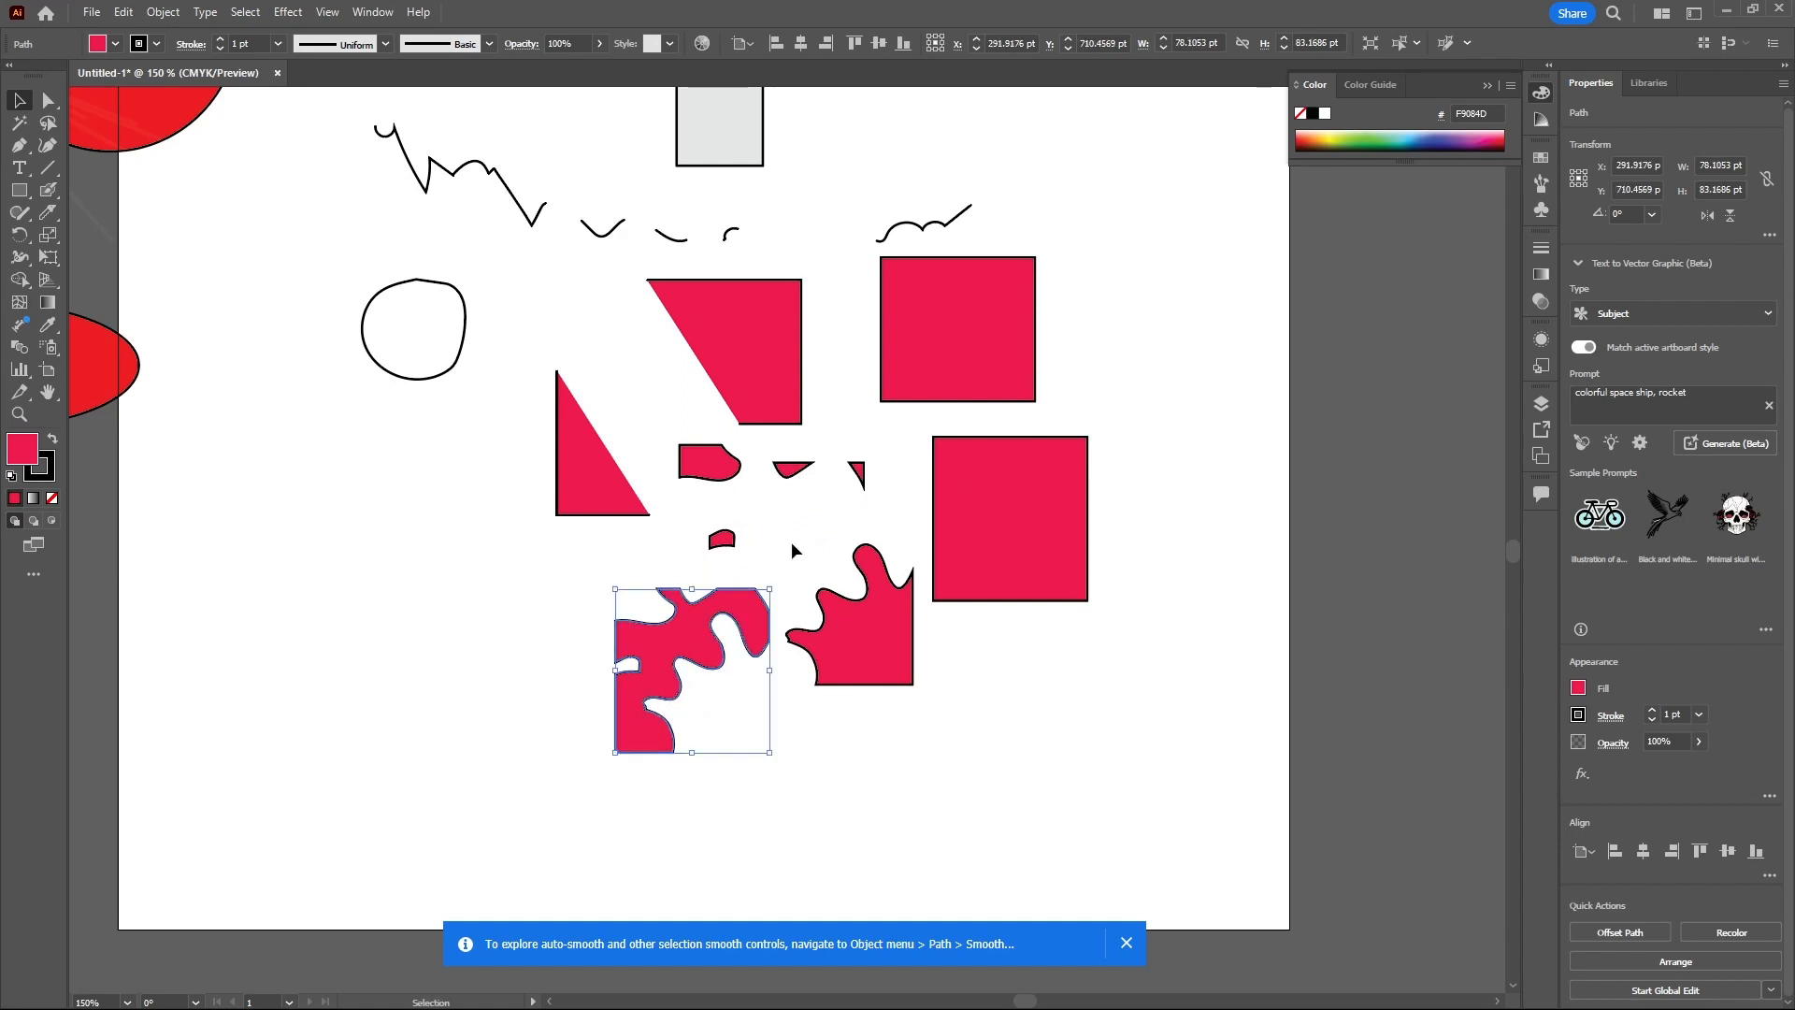
{"action": "left_click", "coordinate": [55, 212]}
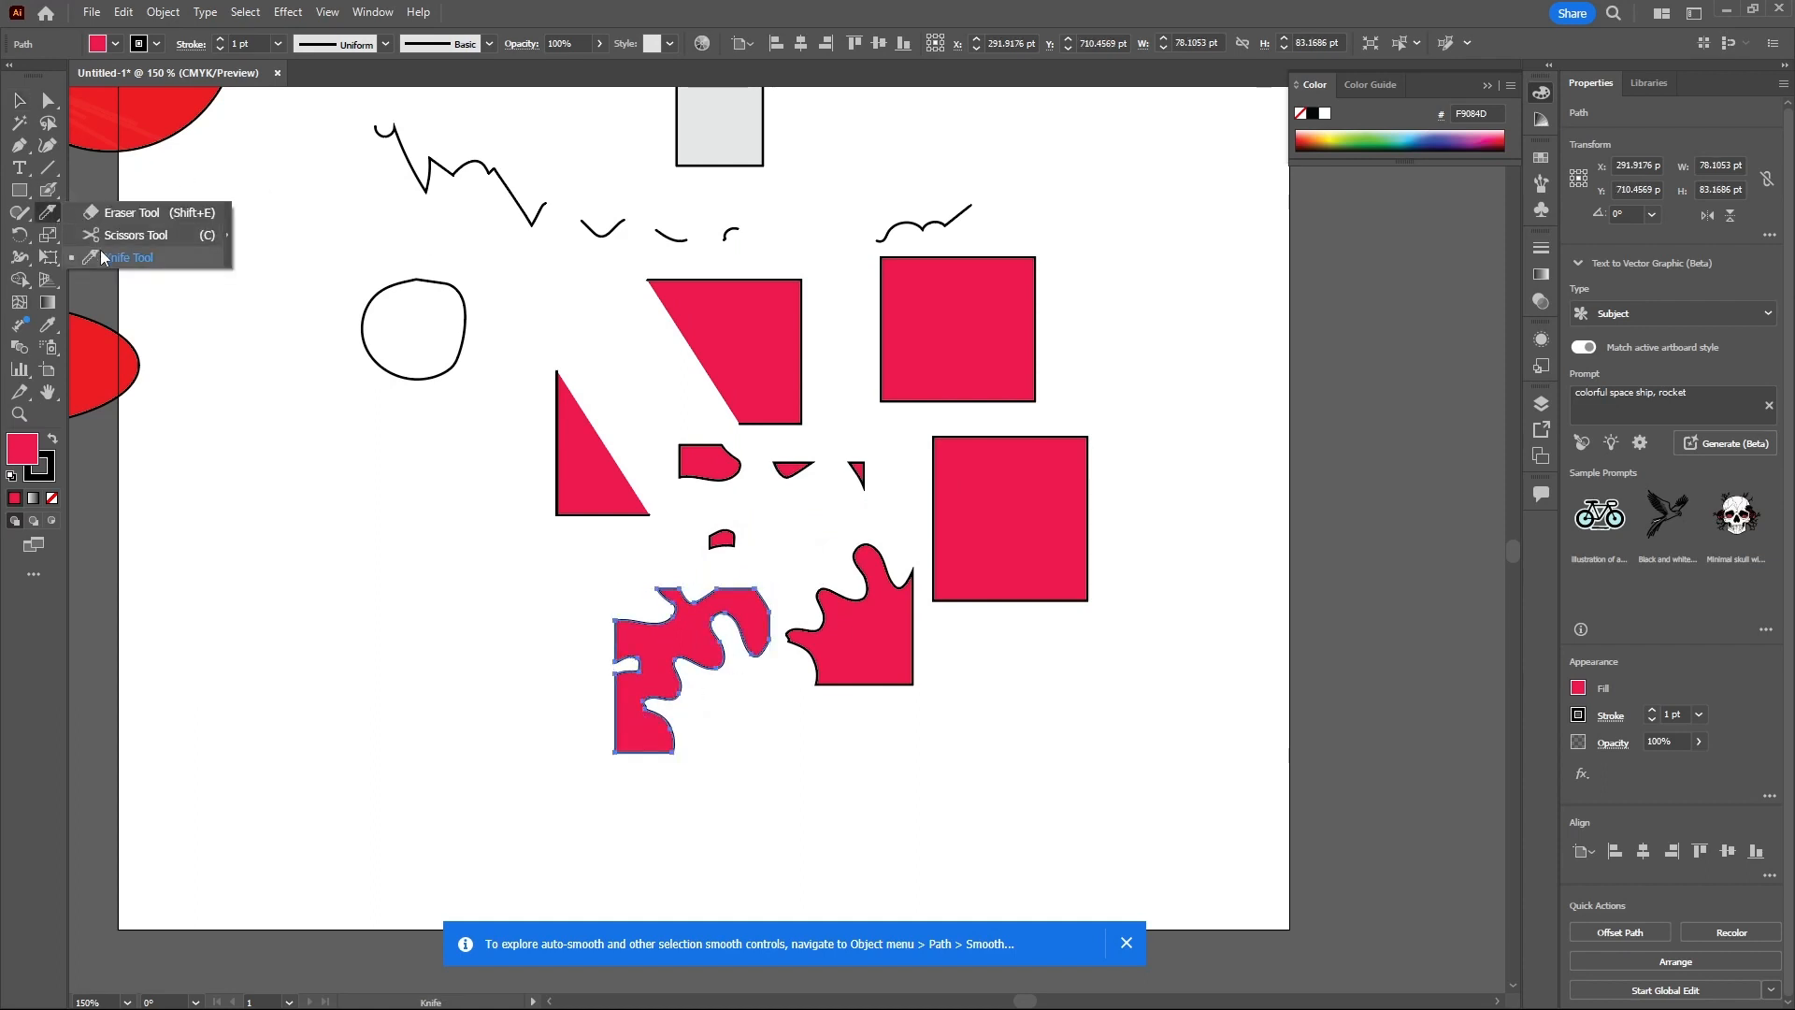
- Move the larger knife-cut piece of the square to the left
{"action": "left_click", "coordinate": [129, 213]}
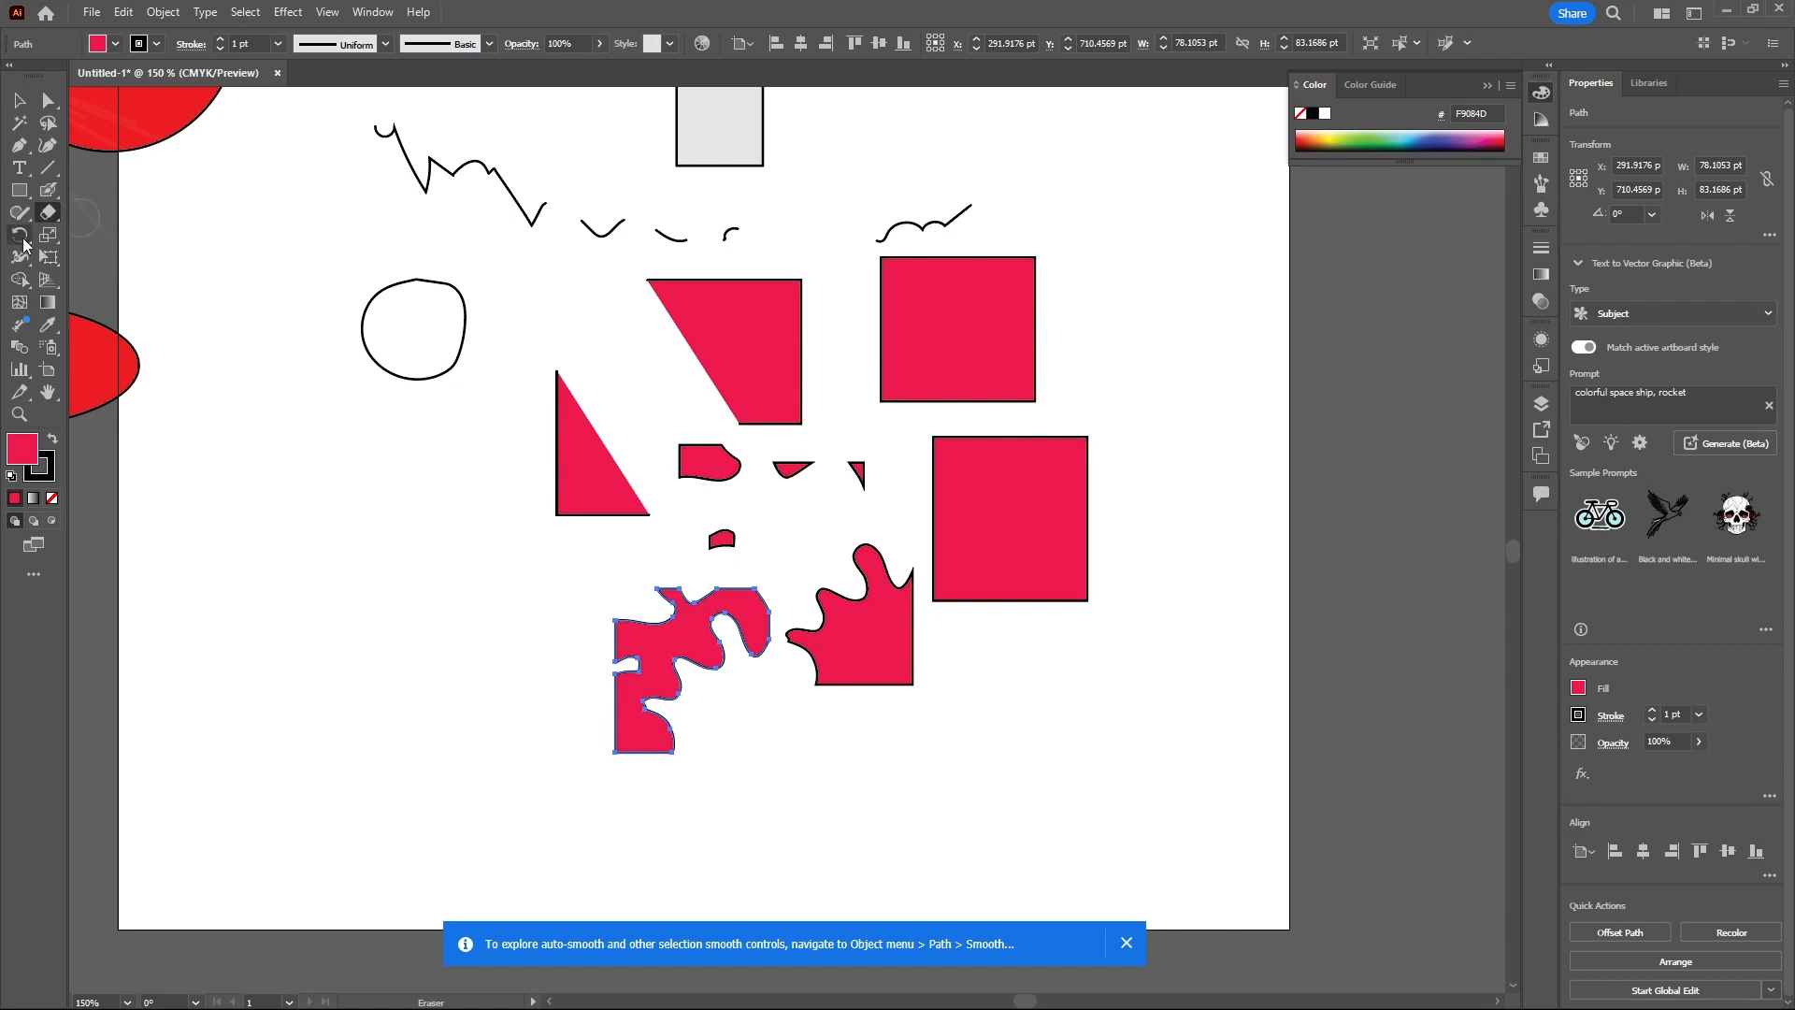
{"action": "left_click", "coordinate": [23, 239]}
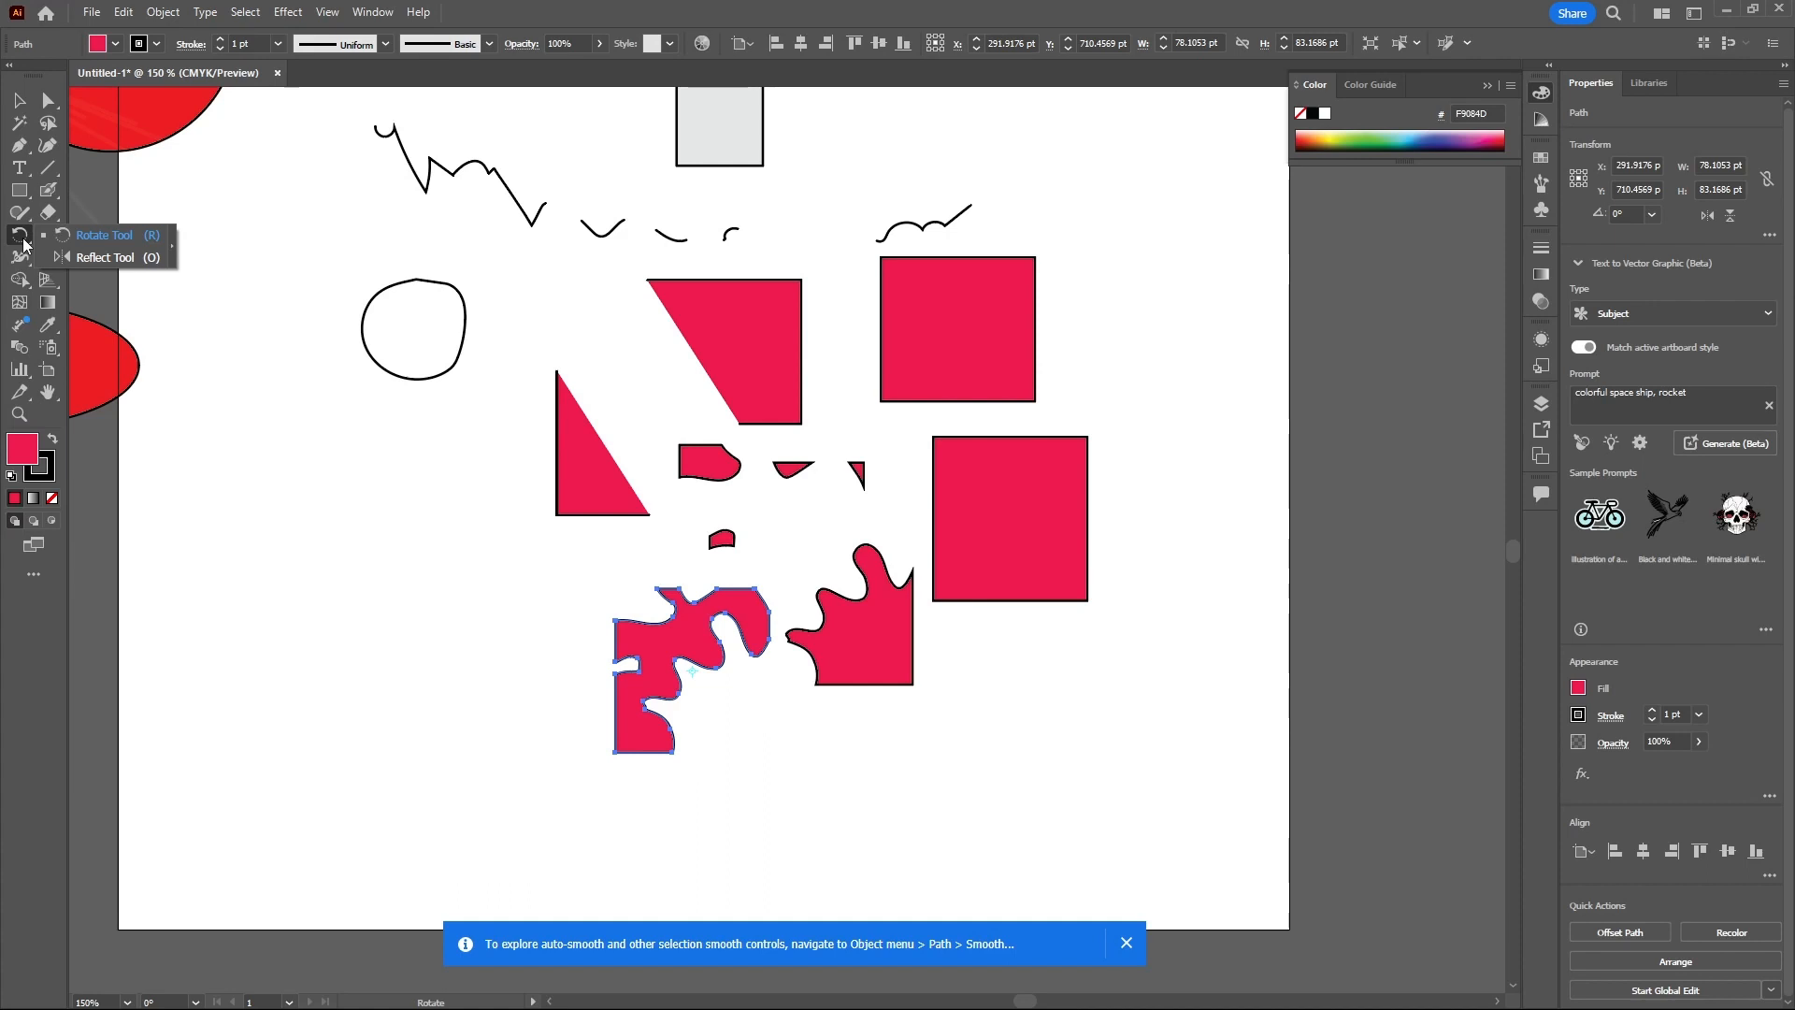
{"action": "left_click", "coordinate": [19, 100]}
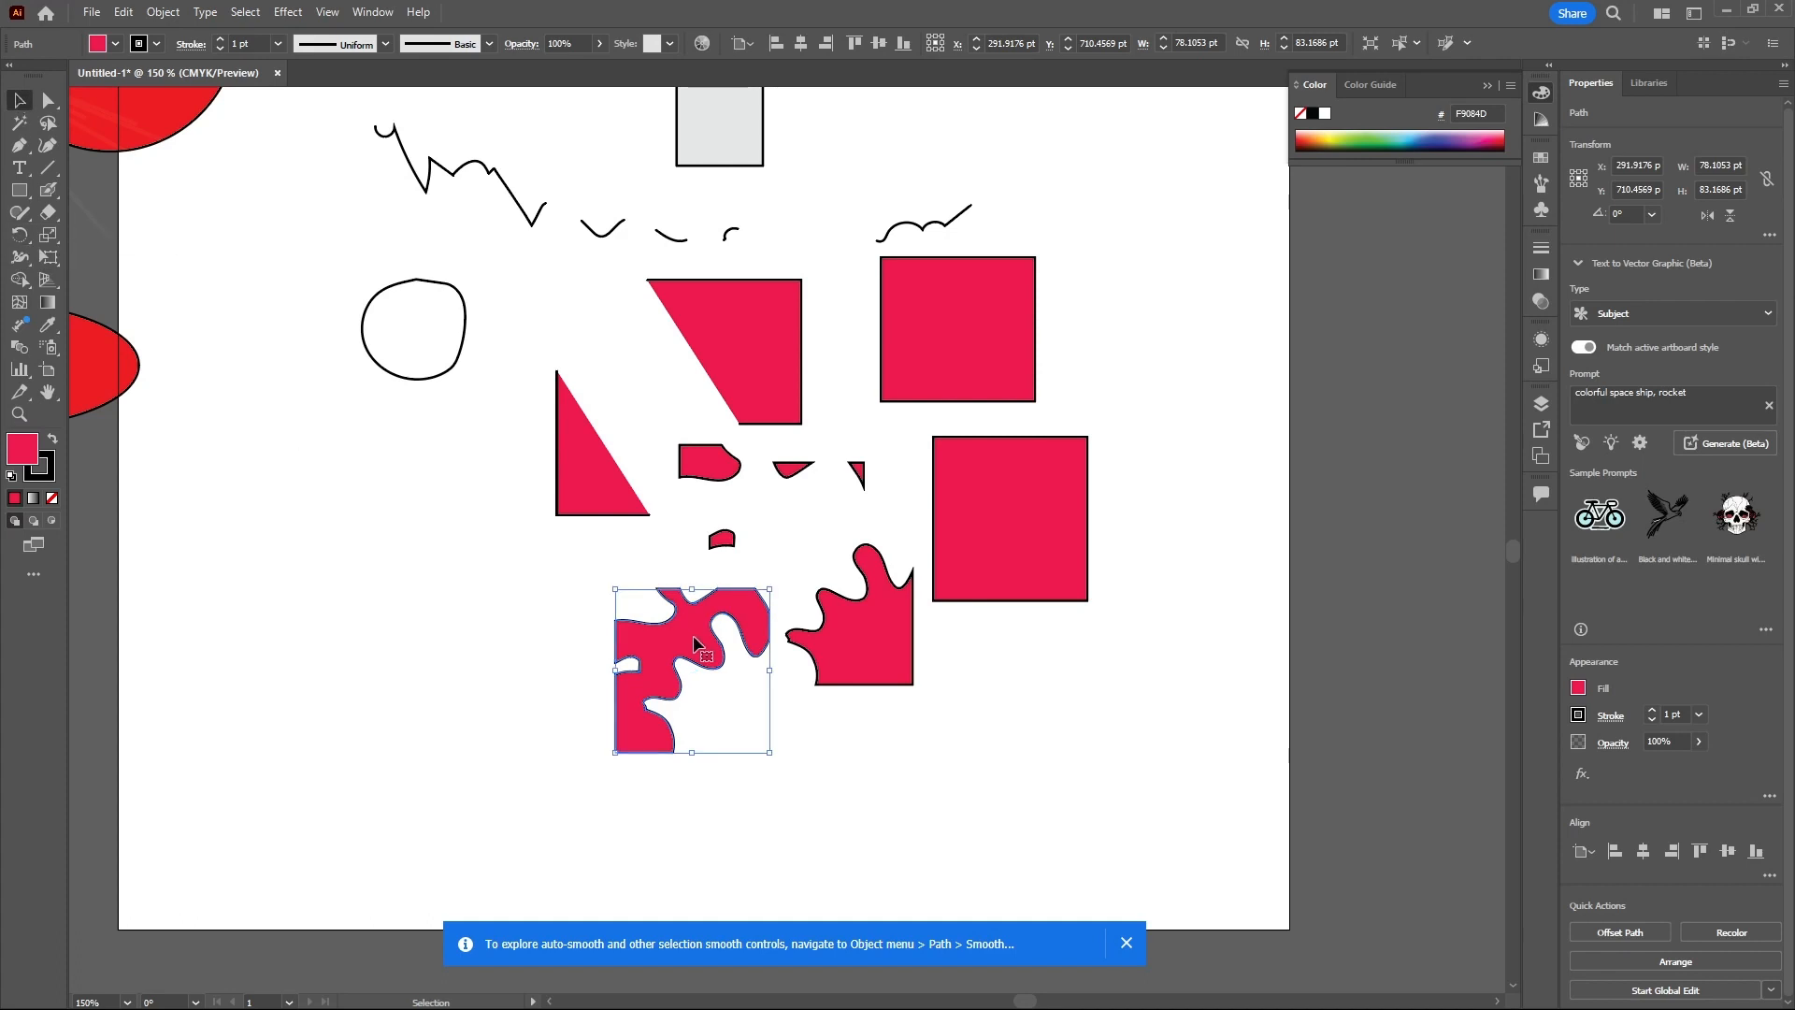
{"action": "left_click_drag", "start_coordinate": [664, 626], "coordinate": [402, 640]}
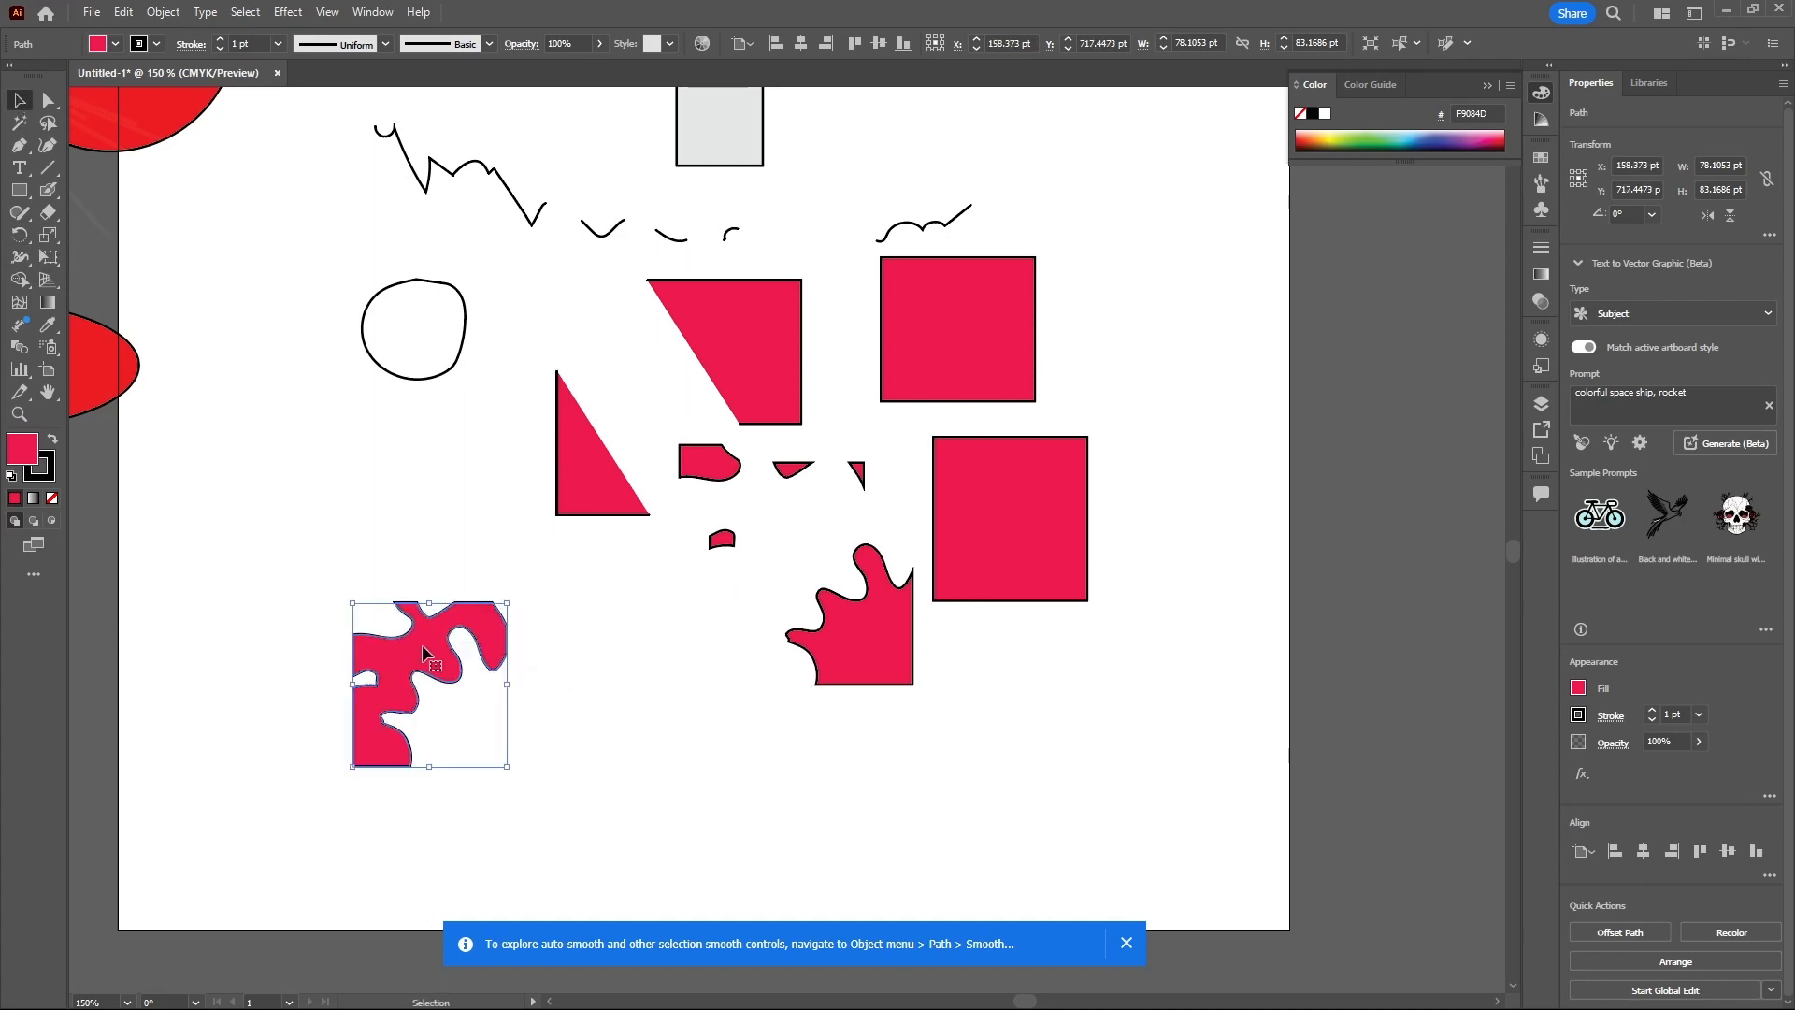
- Try rotating the piece with the Rotate tool and undo the rotation
{"action": "left_click", "coordinate": [23, 238]}
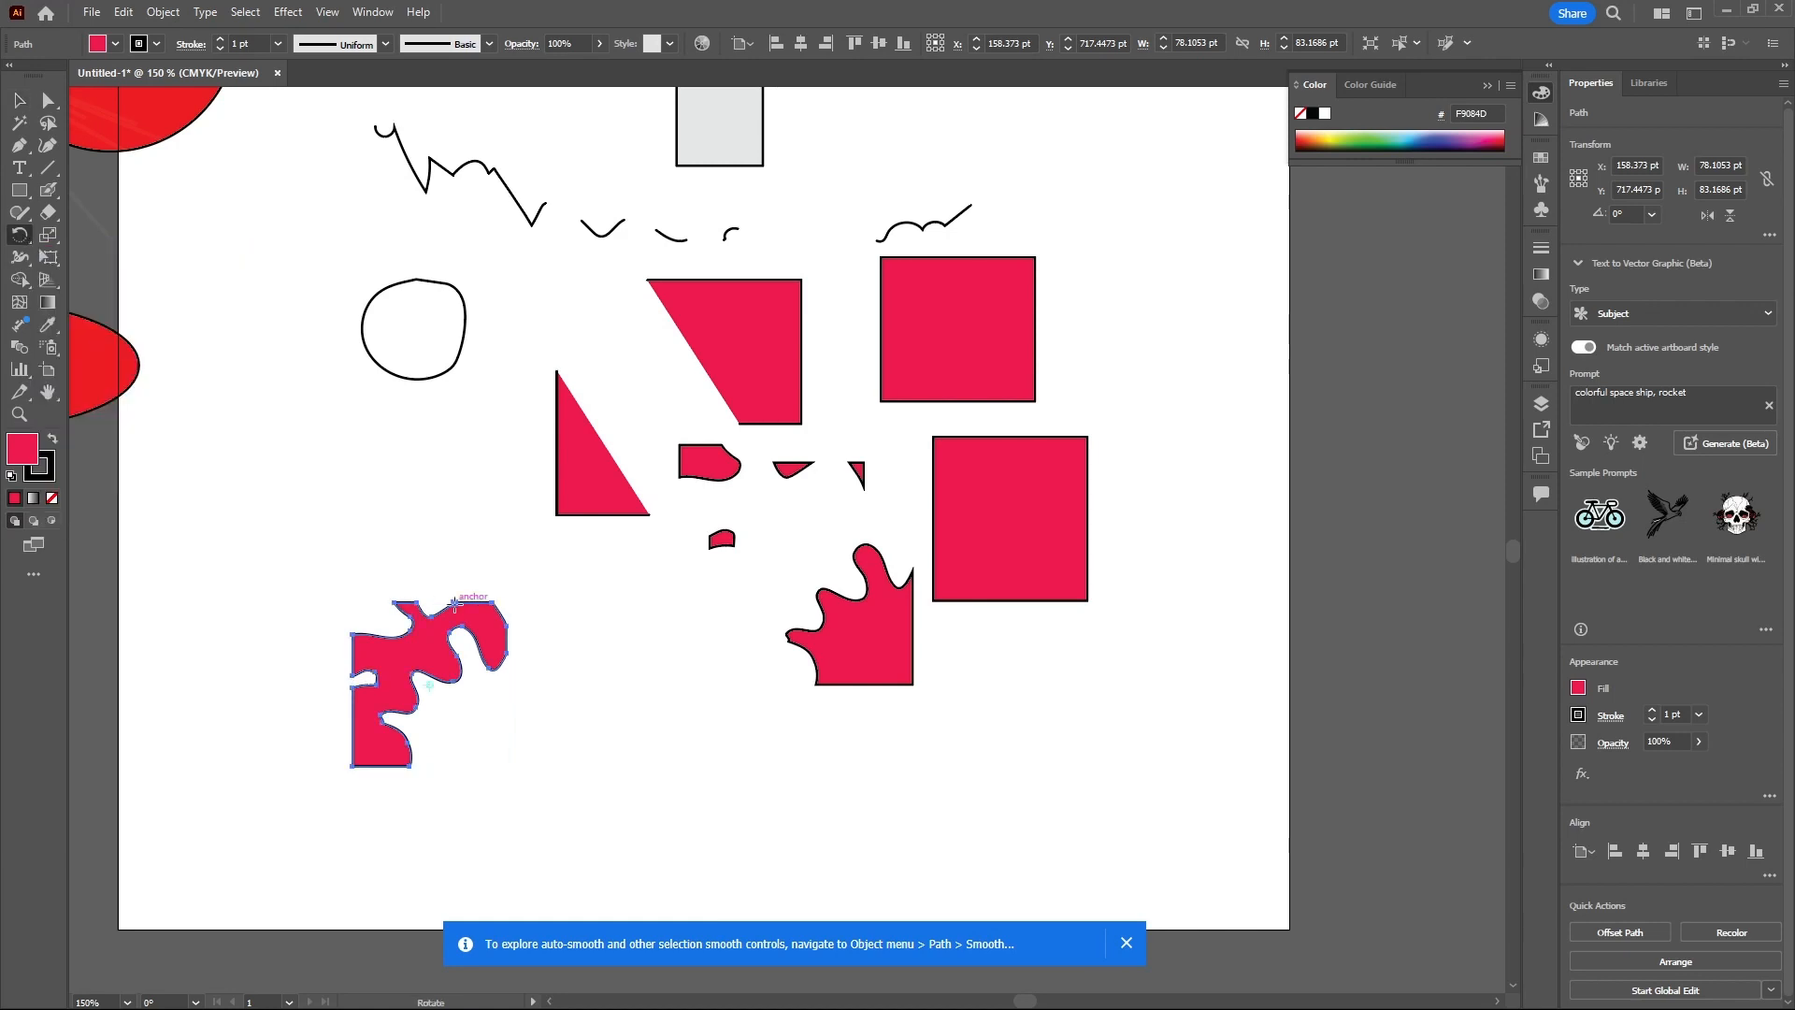
{"action": "left_click_drag", "start_coordinate": [493, 603], "coordinate": [464, 718]}
{"action": "key", "text": "ctrl+z"}
{"action": "left_click", "coordinate": [162, 16]}
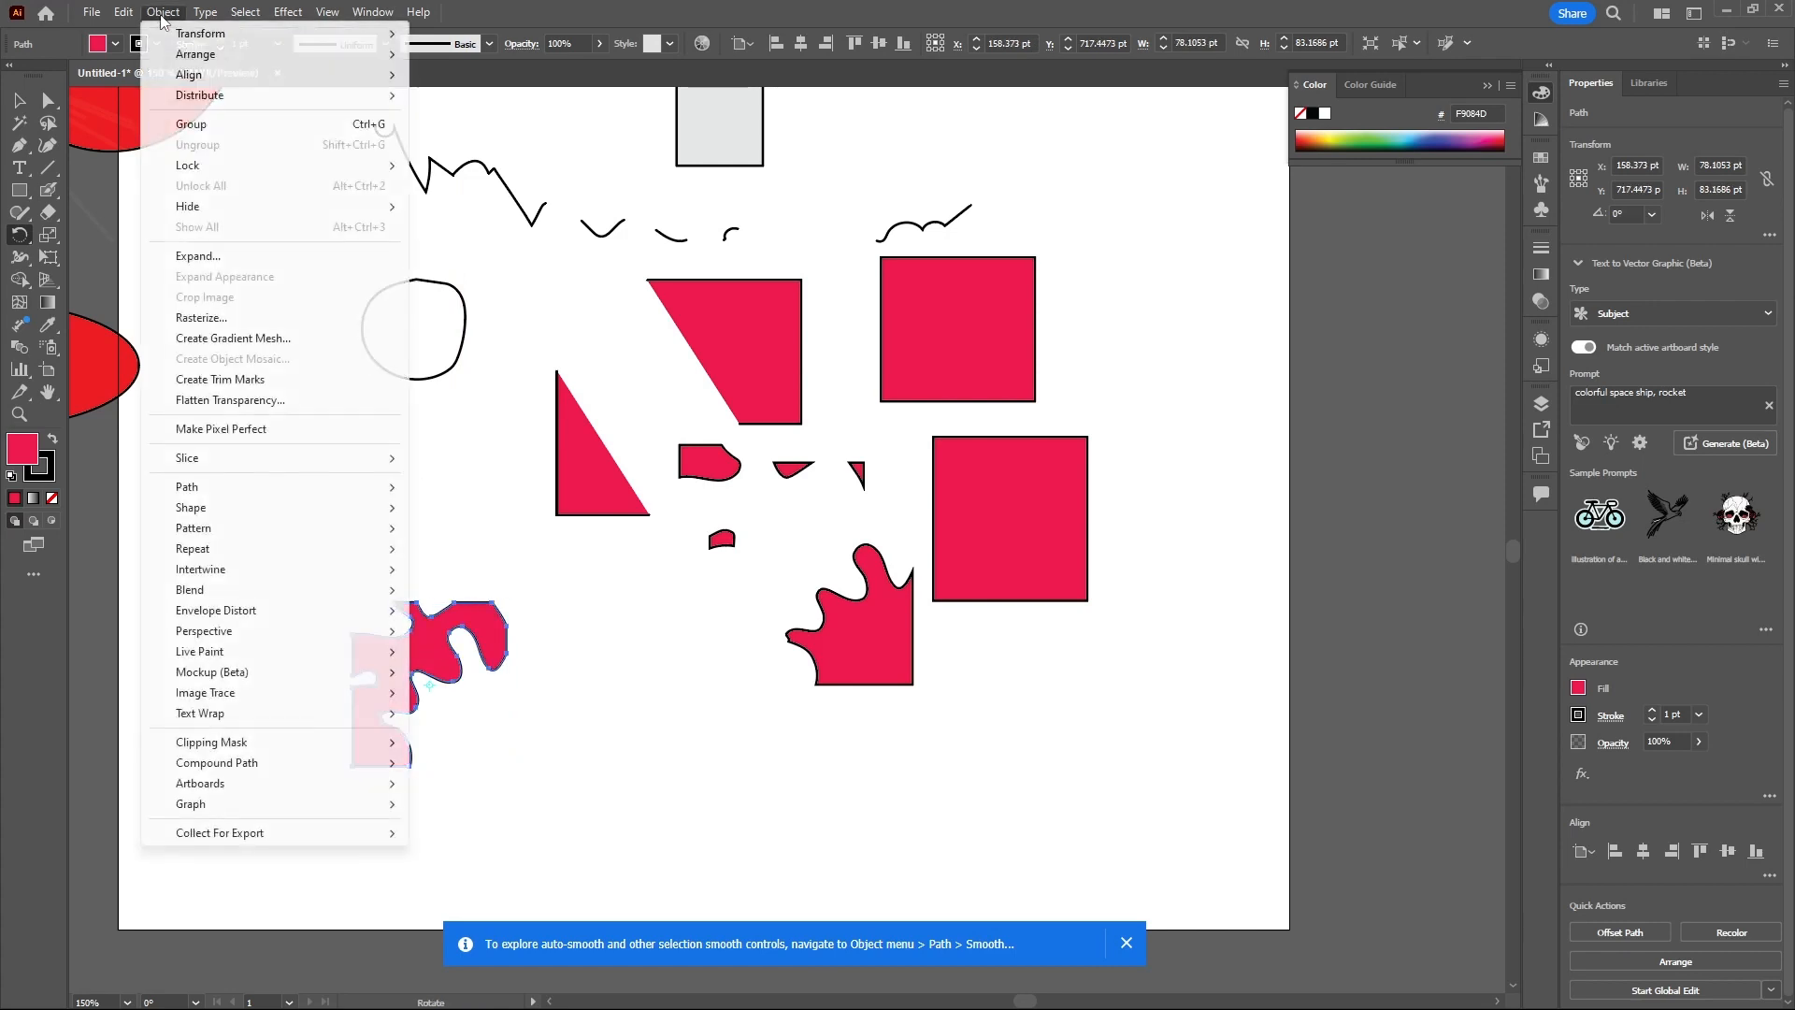
{"action": "mouse_move", "coordinate": [382, 35]}
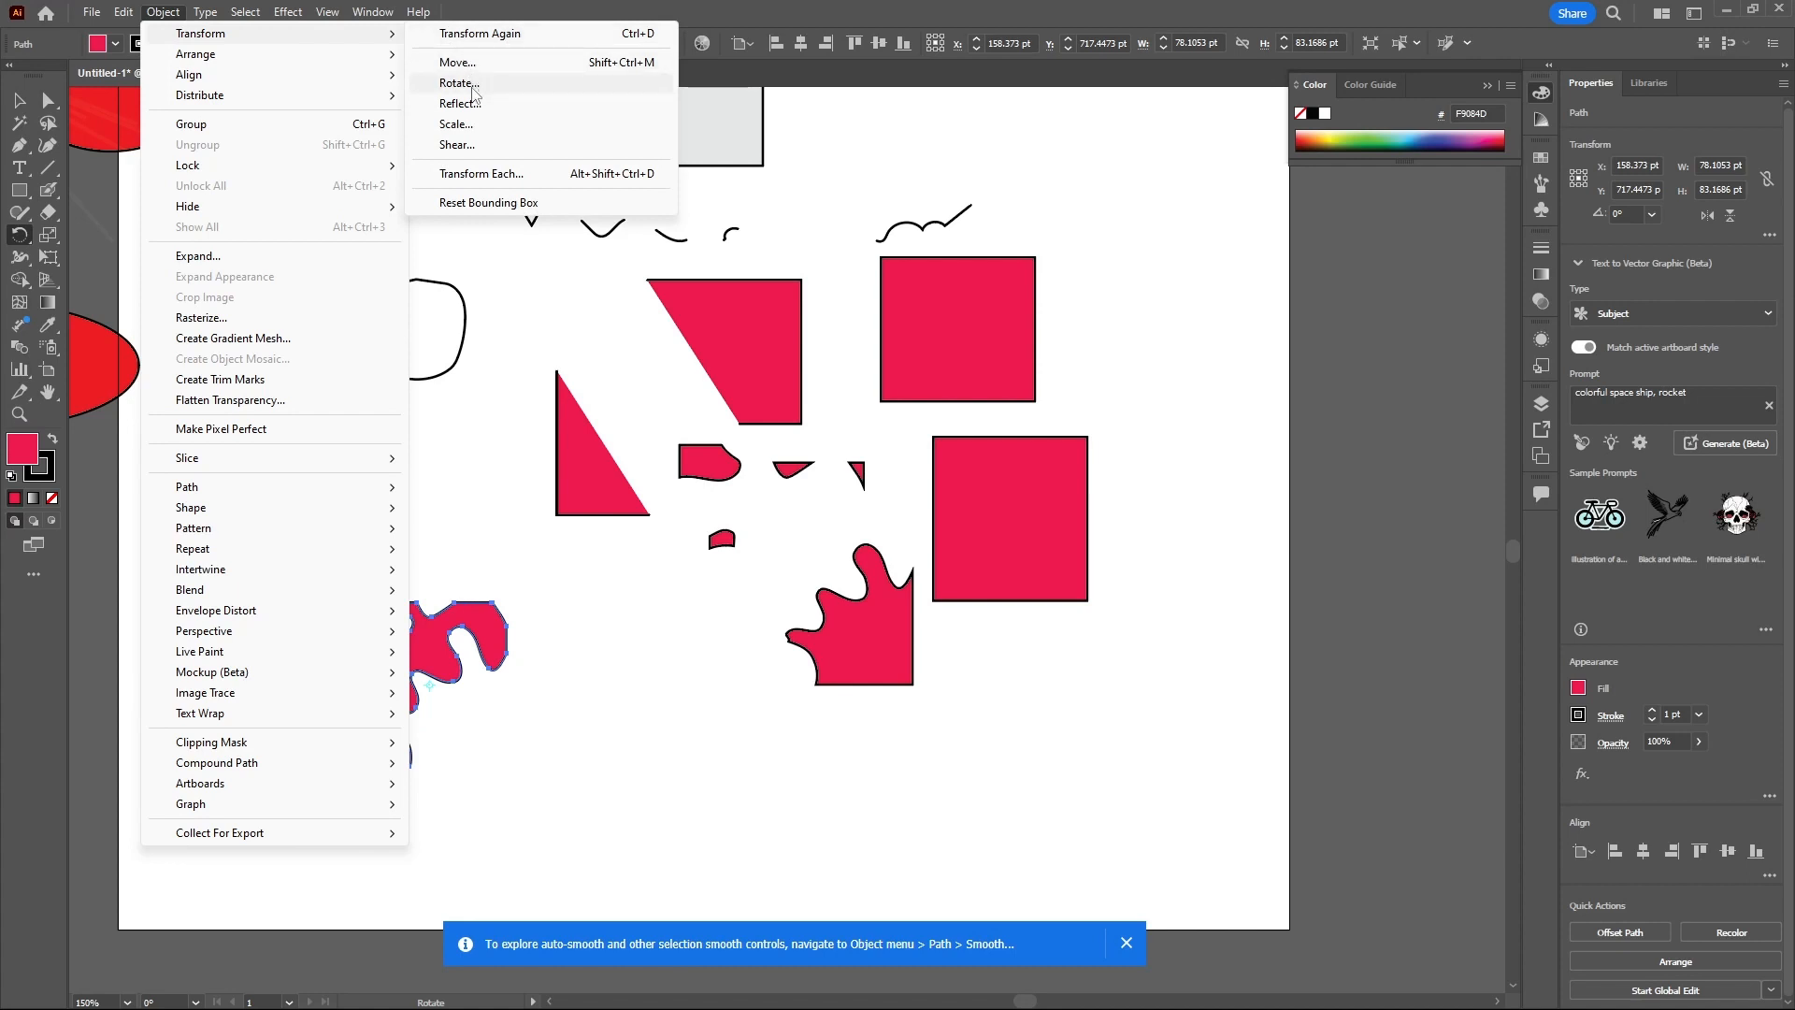
{"action": "left_click", "coordinate": [755, 83]}
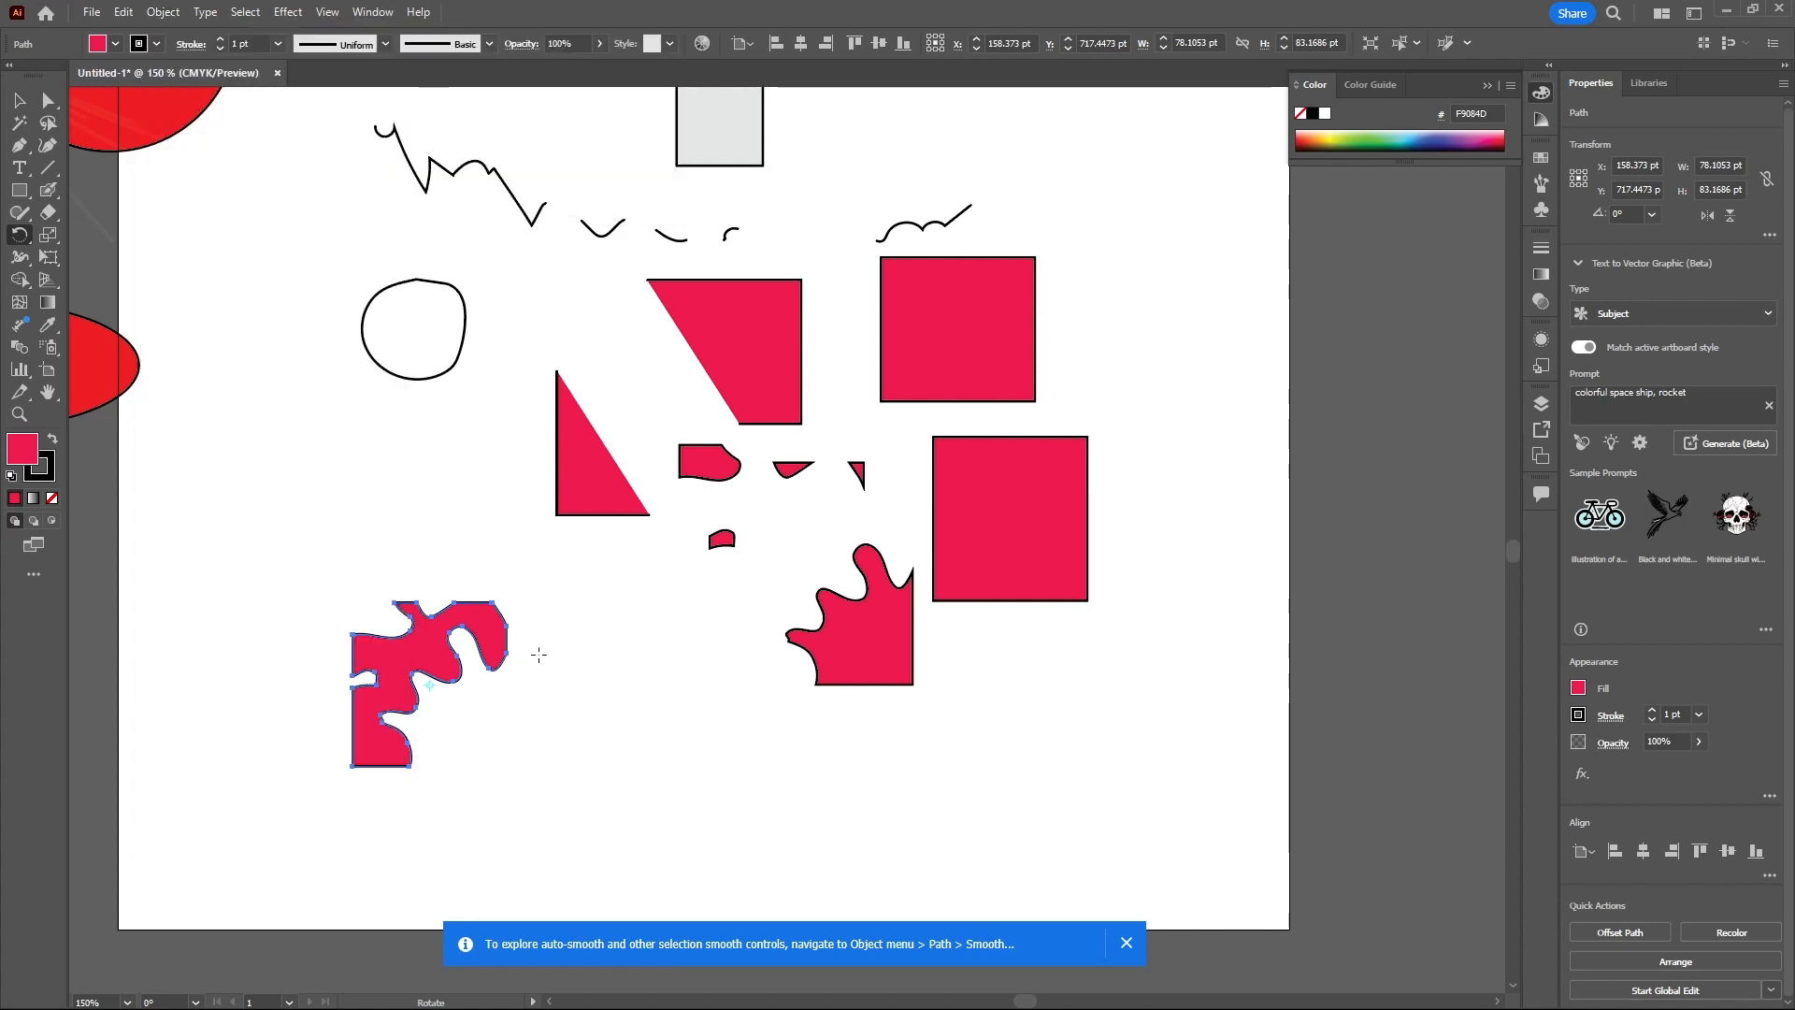
- Move the same knife-cut piece up and slightly to the left
{"action": "key", "text": "v"}
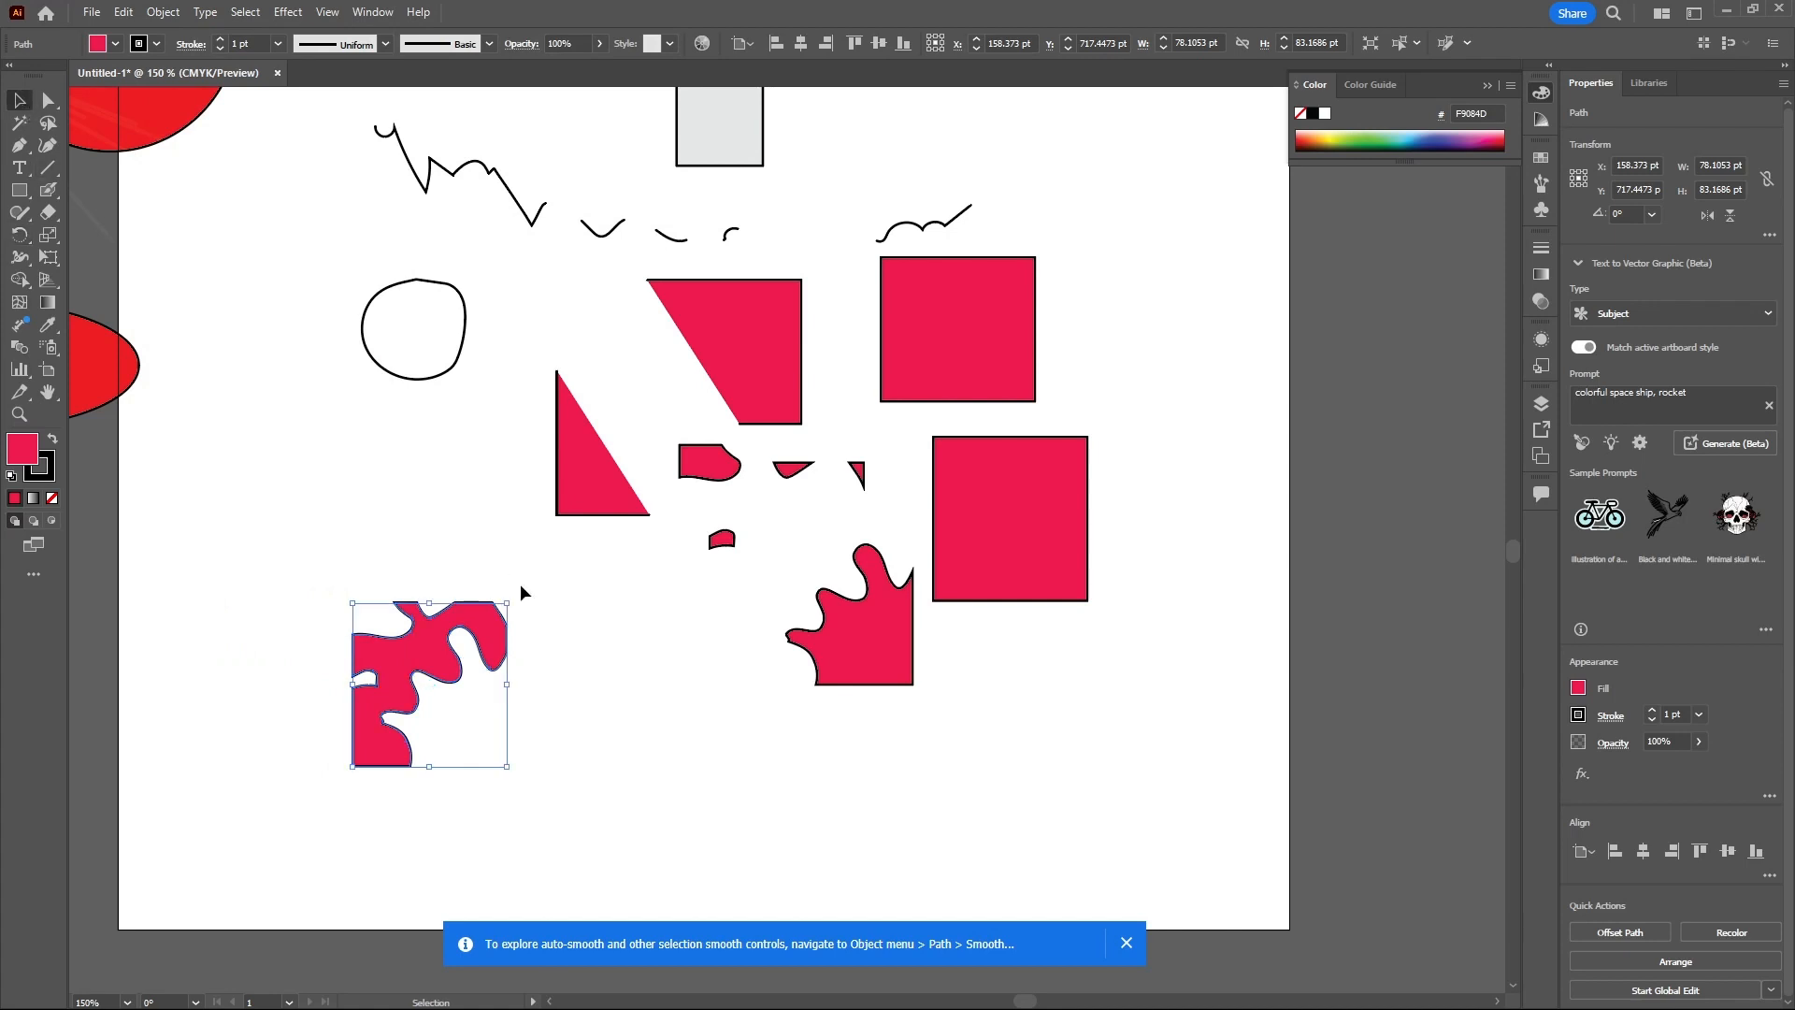
{"action": "left_click", "coordinate": [366, 499]}
{"action": "left_click", "coordinate": [449, 666]}
{"action": "left_click_drag", "start_coordinate": [449, 665], "coordinate": [409, 565]}
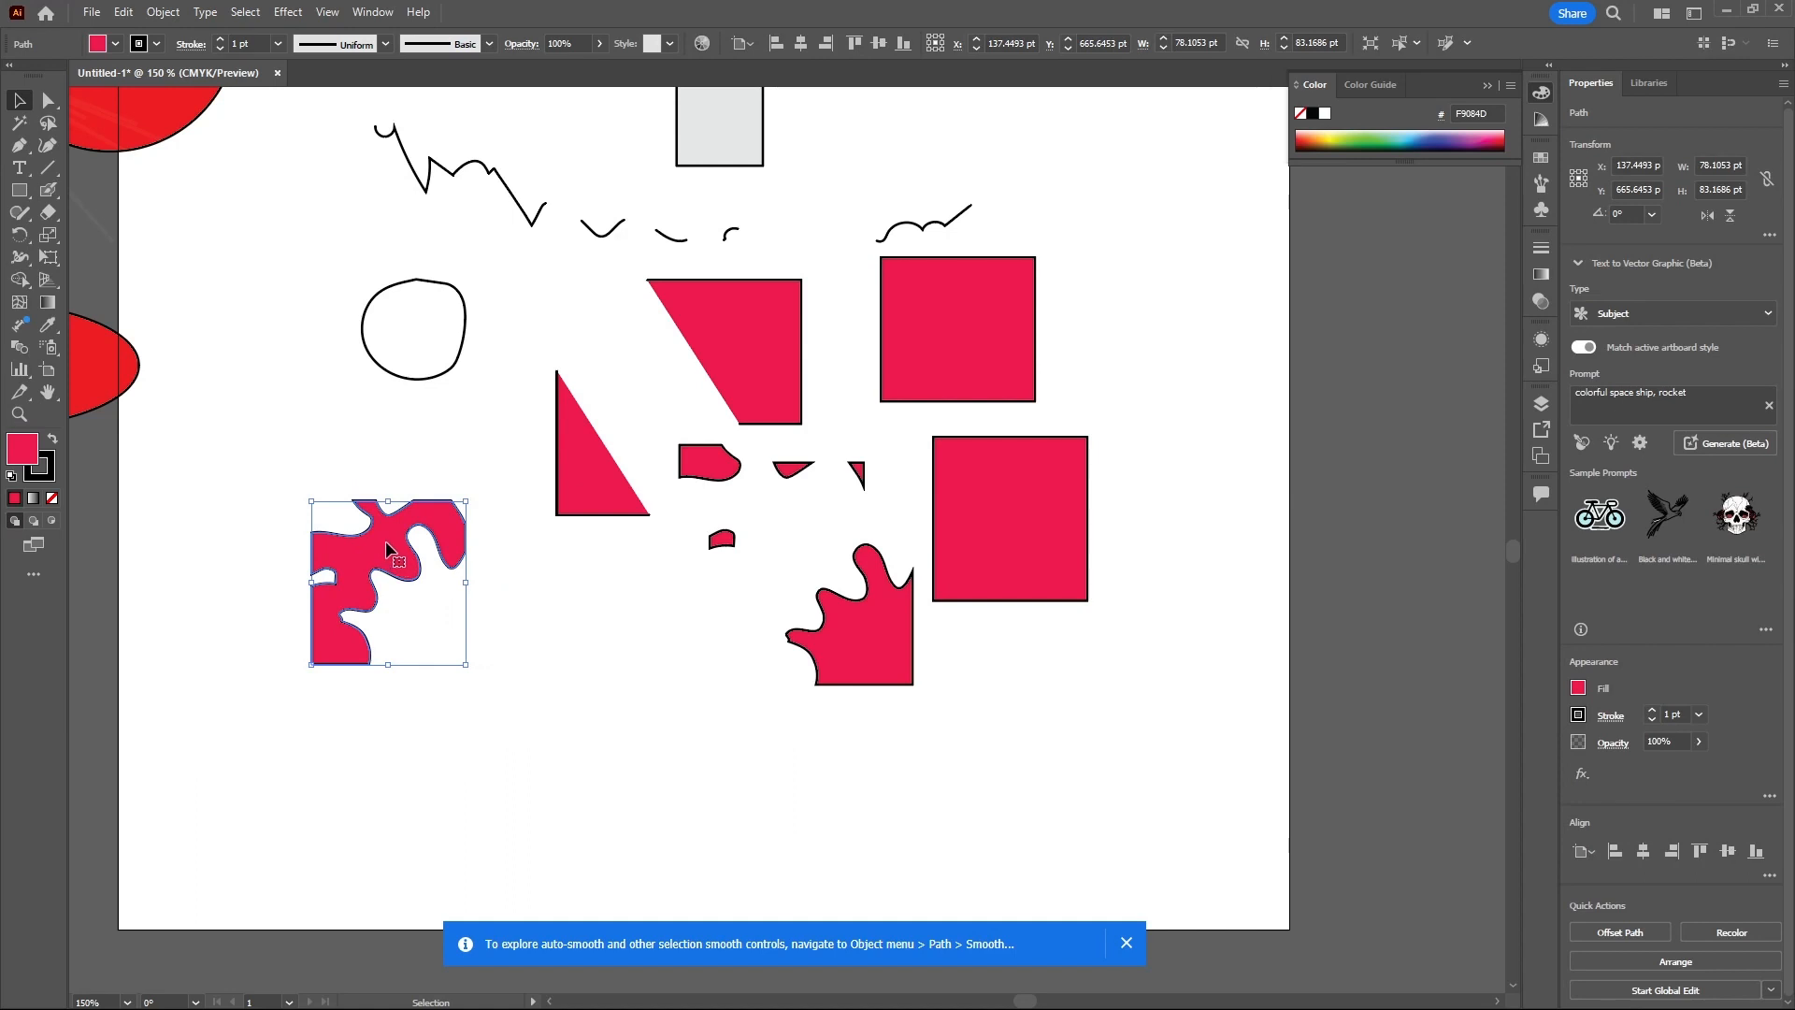
{"action": "right_click", "coordinate": [389, 549]}
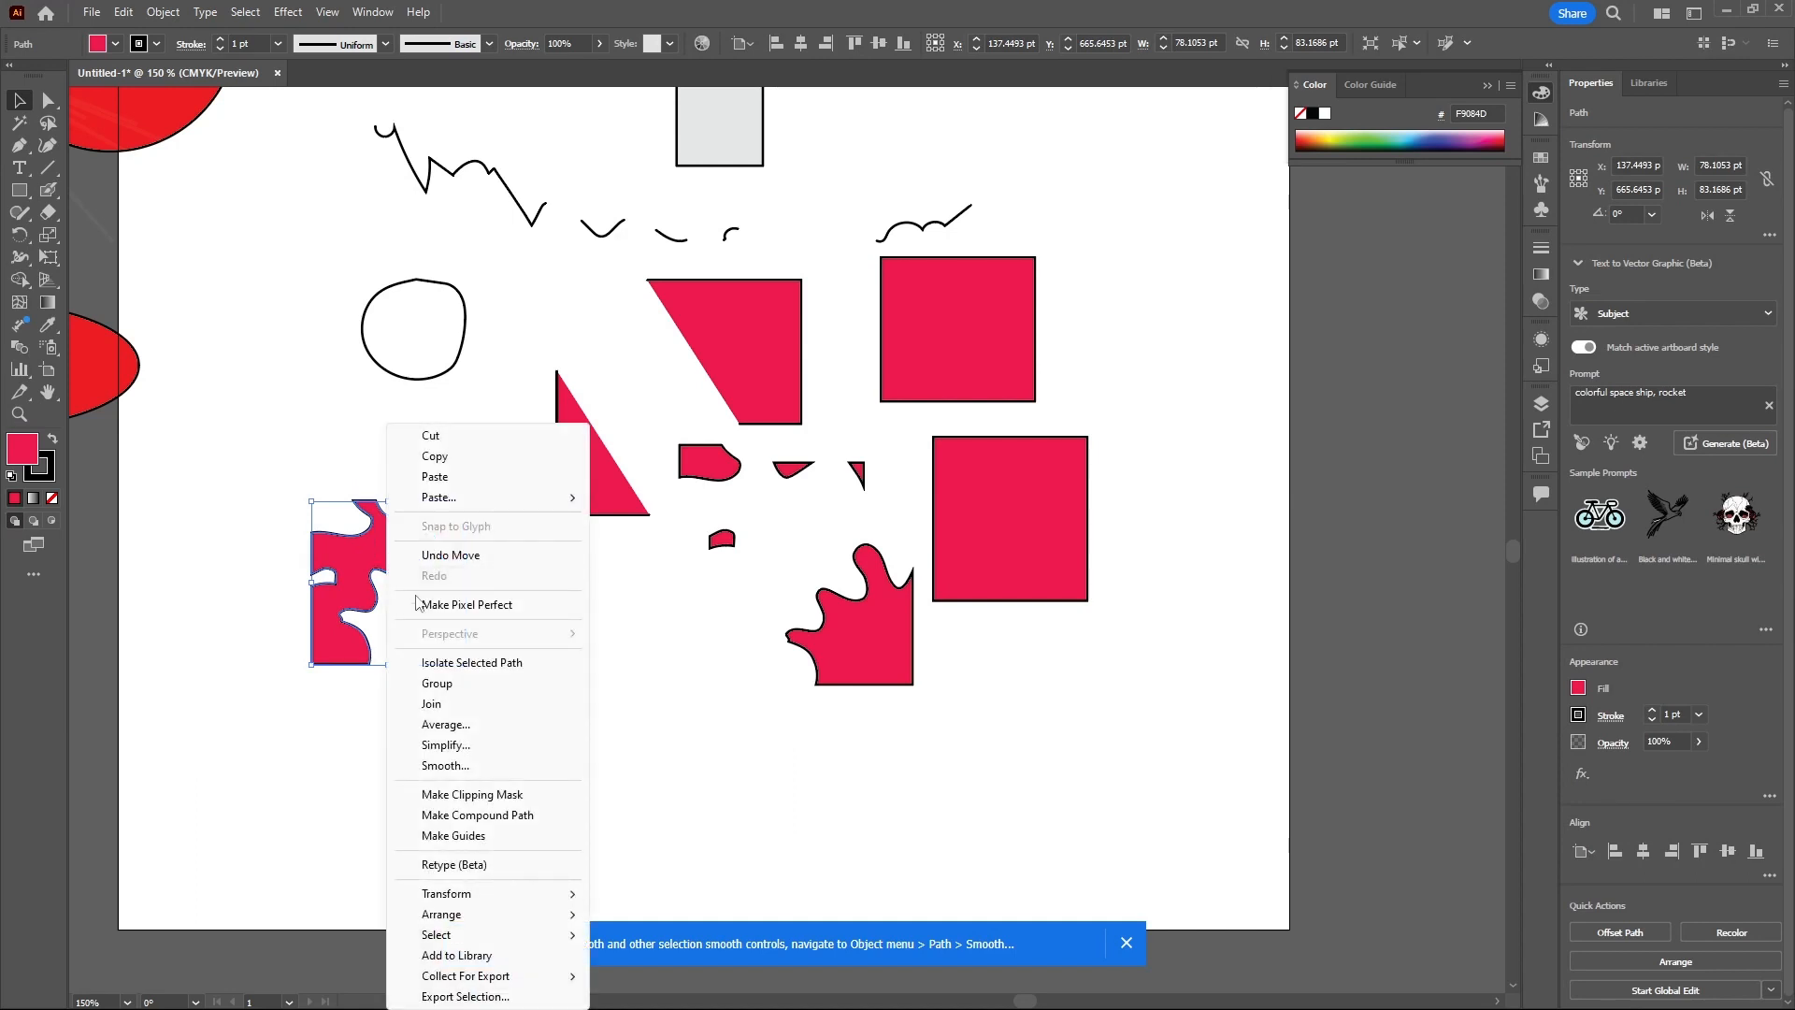
{"action": "mouse_move", "coordinate": [566, 897]}
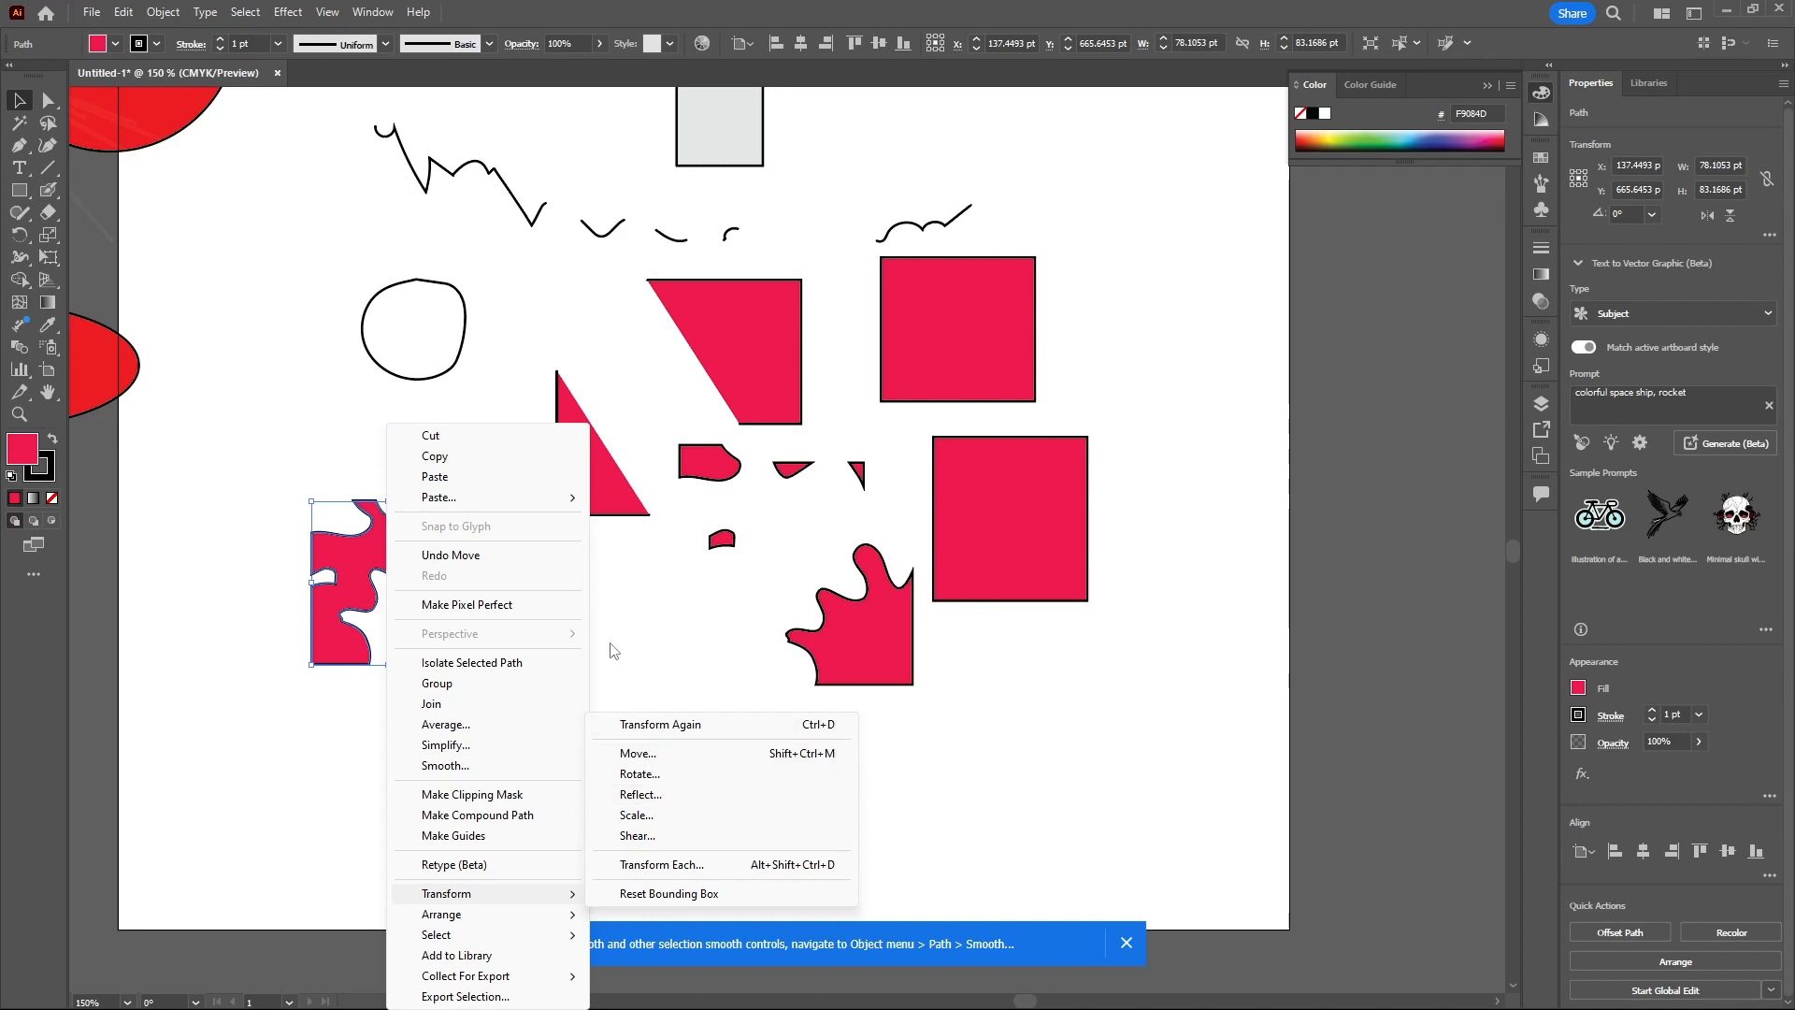
{"action": "left_click", "coordinate": [356, 546]}
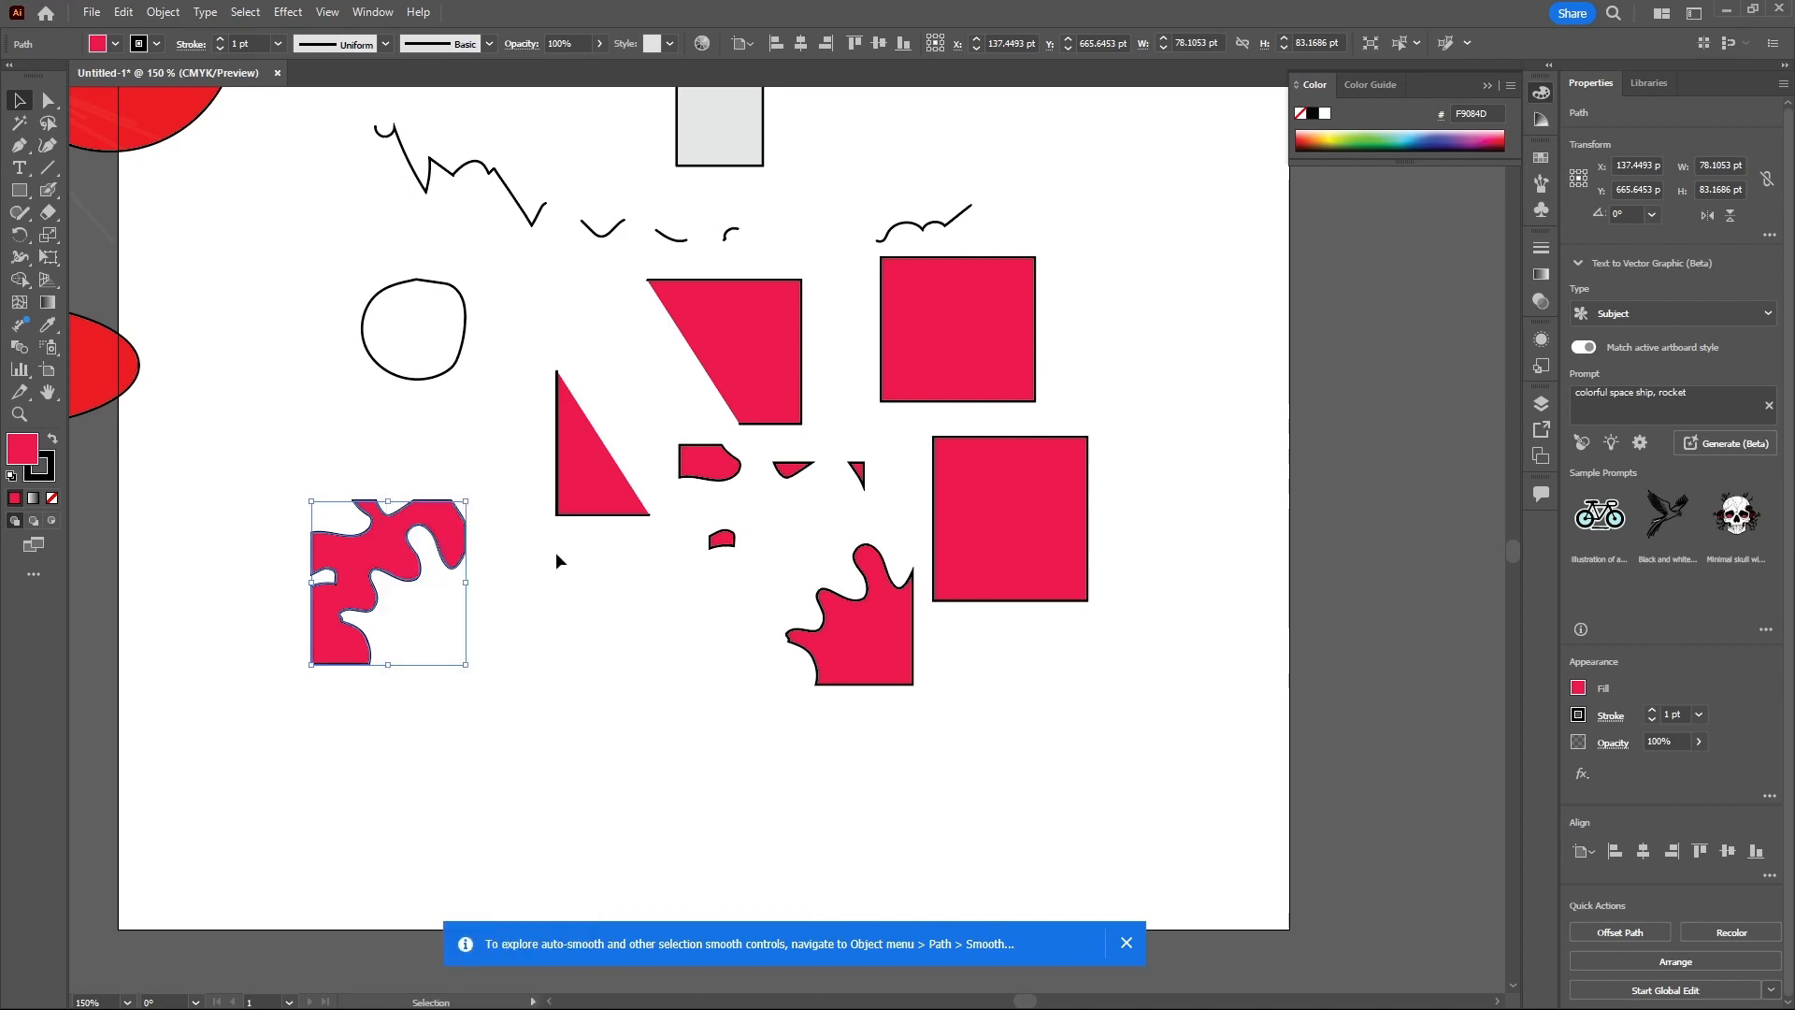
- Select all the artwork on the artboard and delete it
{"action": "scroll", "coordinate": [715, 533], "scroll_direction": "down", "scroll_amount": 2}
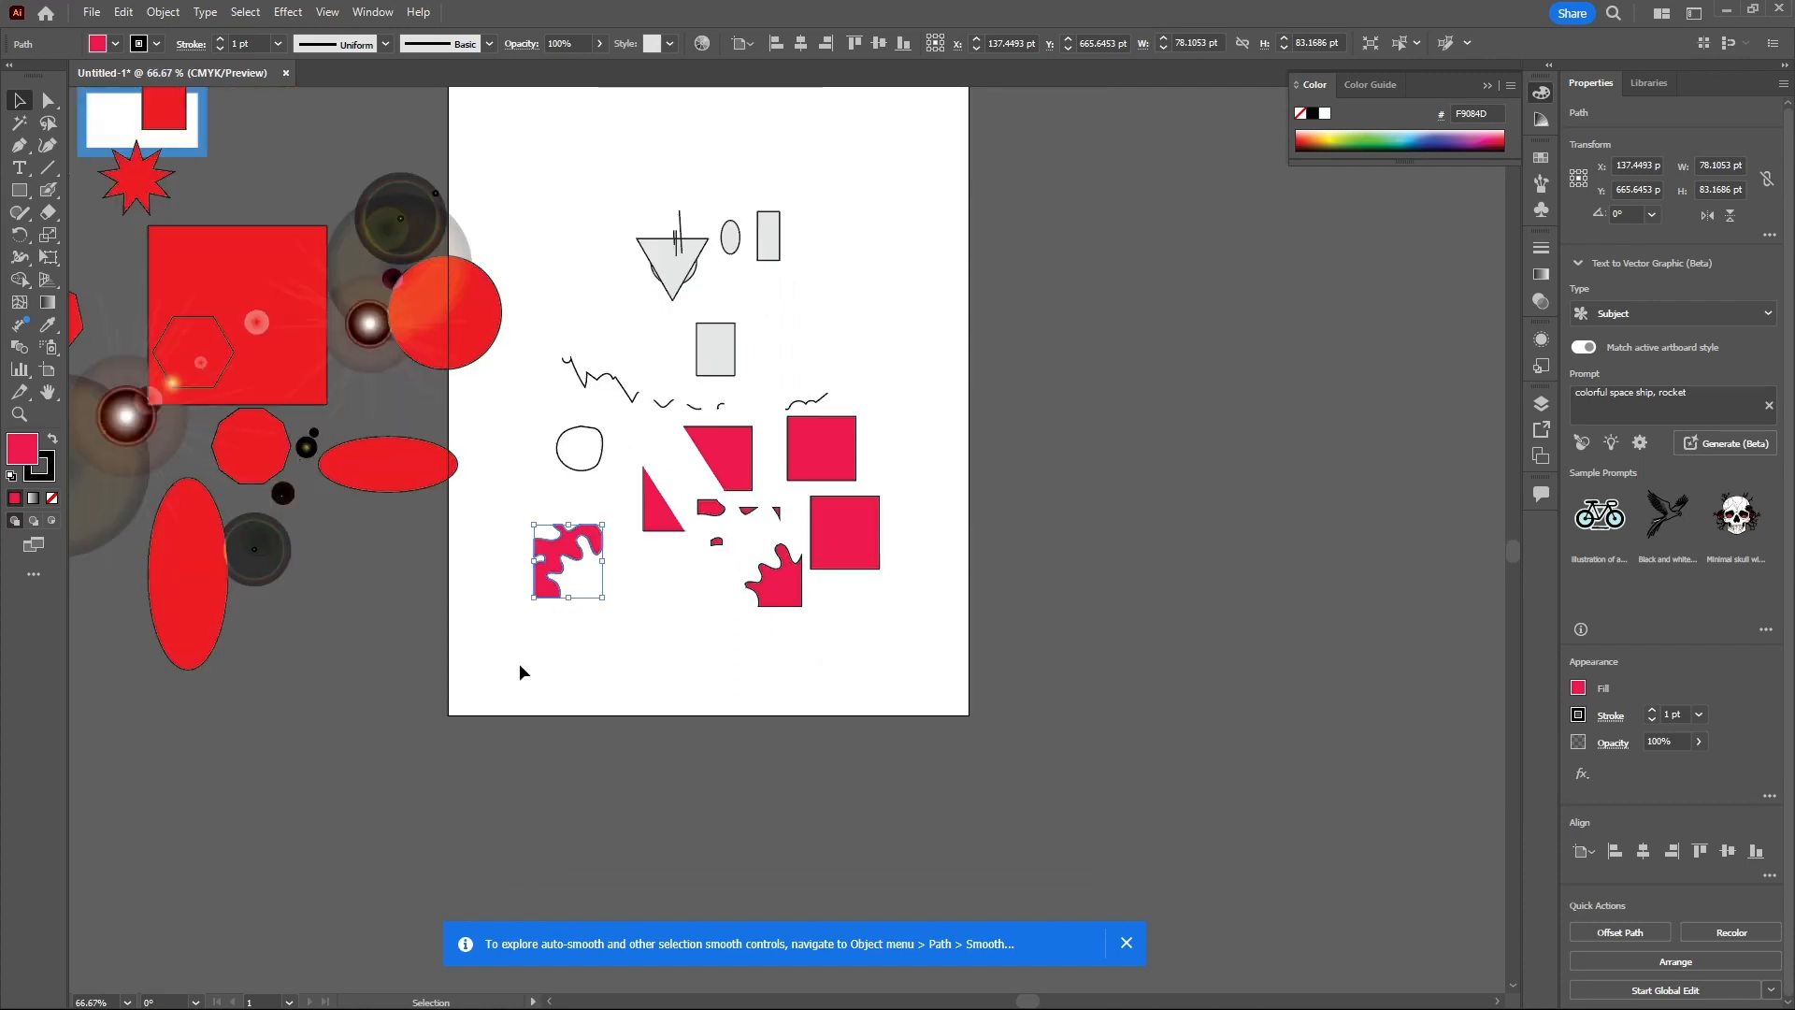
{"action": "left_click_drag", "start_coordinate": [521, 672], "coordinate": [883, 195]}
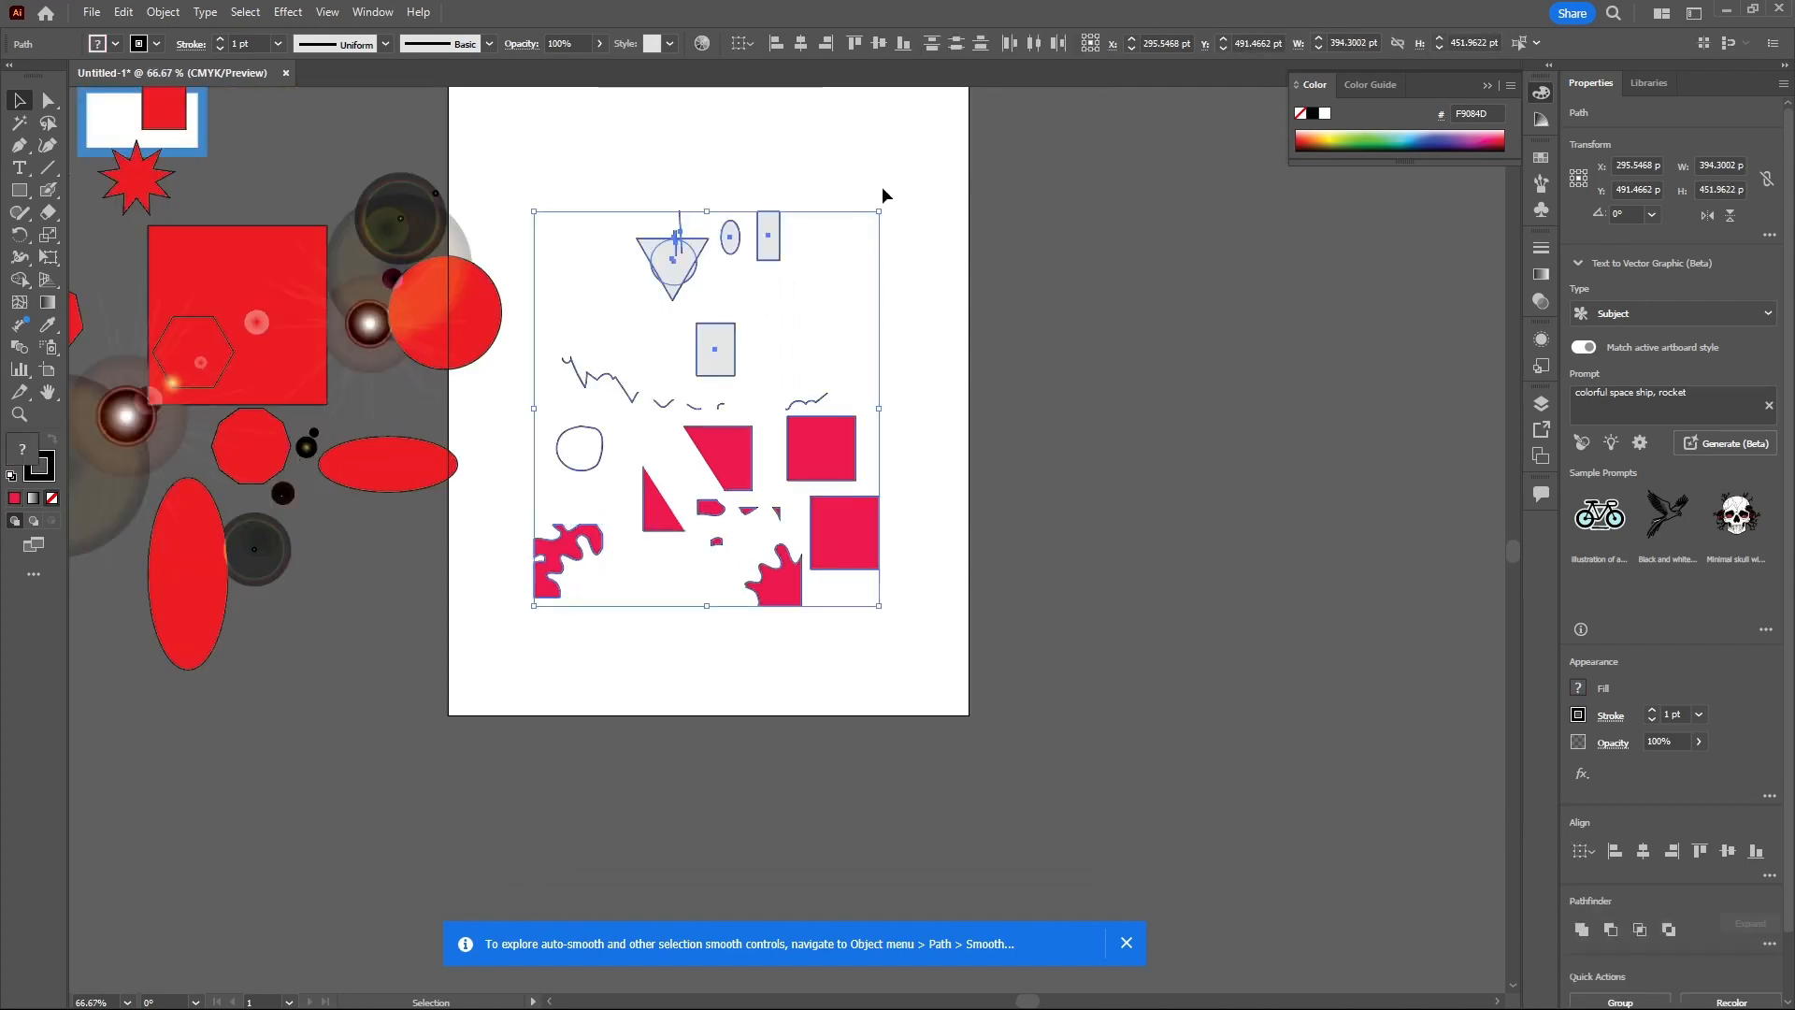
{"action": "key", "text": "Delete"}
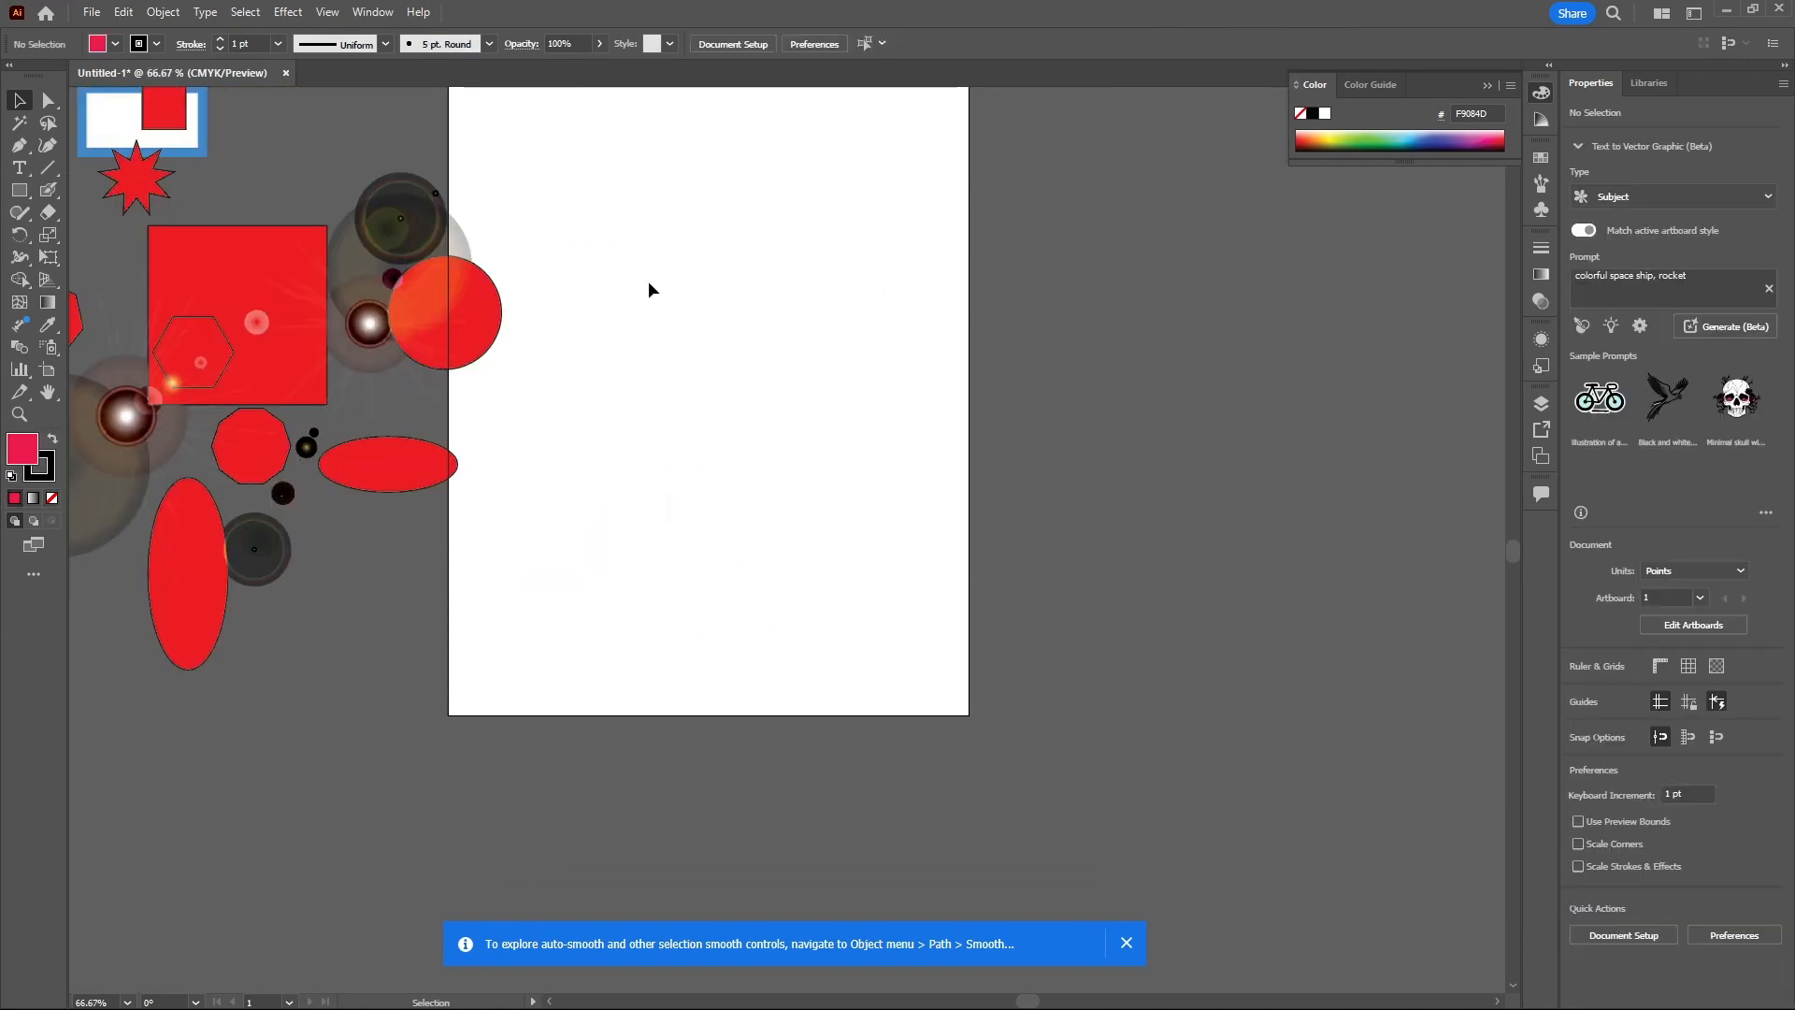
- Draw a closed curved shape with the Pen tool using three anchor points
{"action": "scroll", "coordinate": [580, 220], "scroll_direction": "up", "scroll_amount": 1}
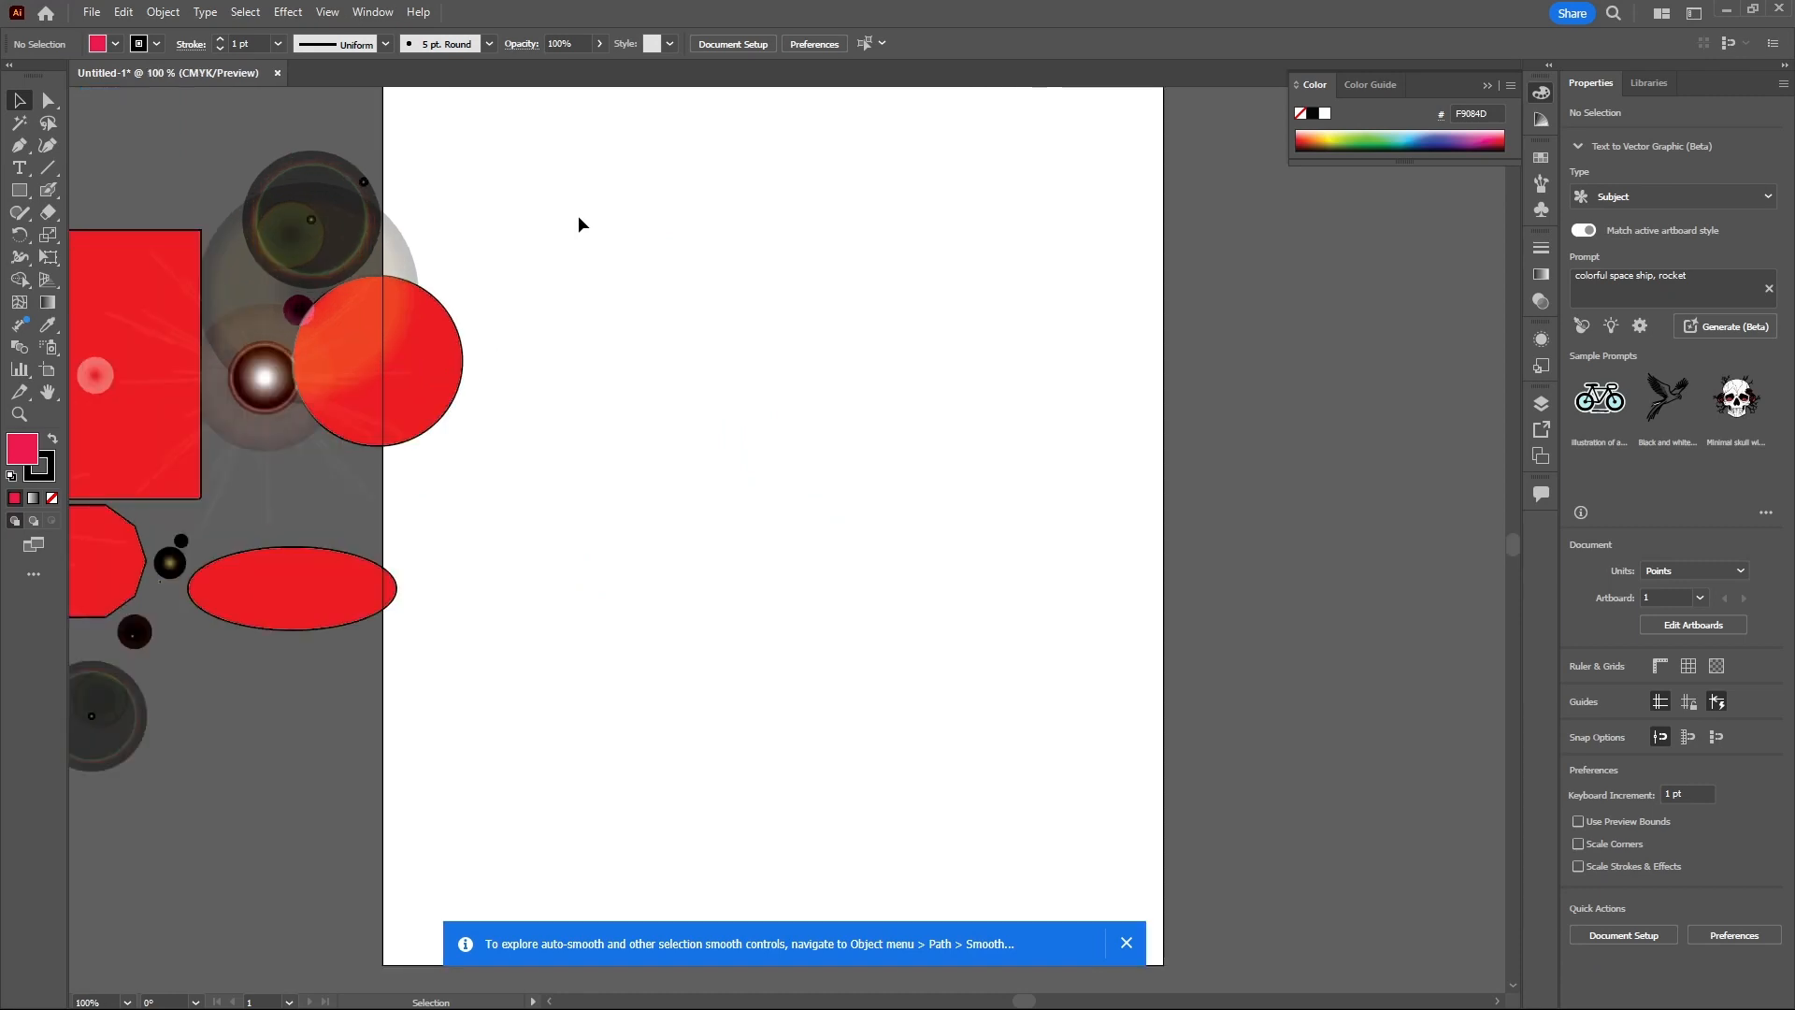
{"action": "left_click", "coordinate": [18, 145]}
{"action": "left_click", "coordinate": [716, 230]}
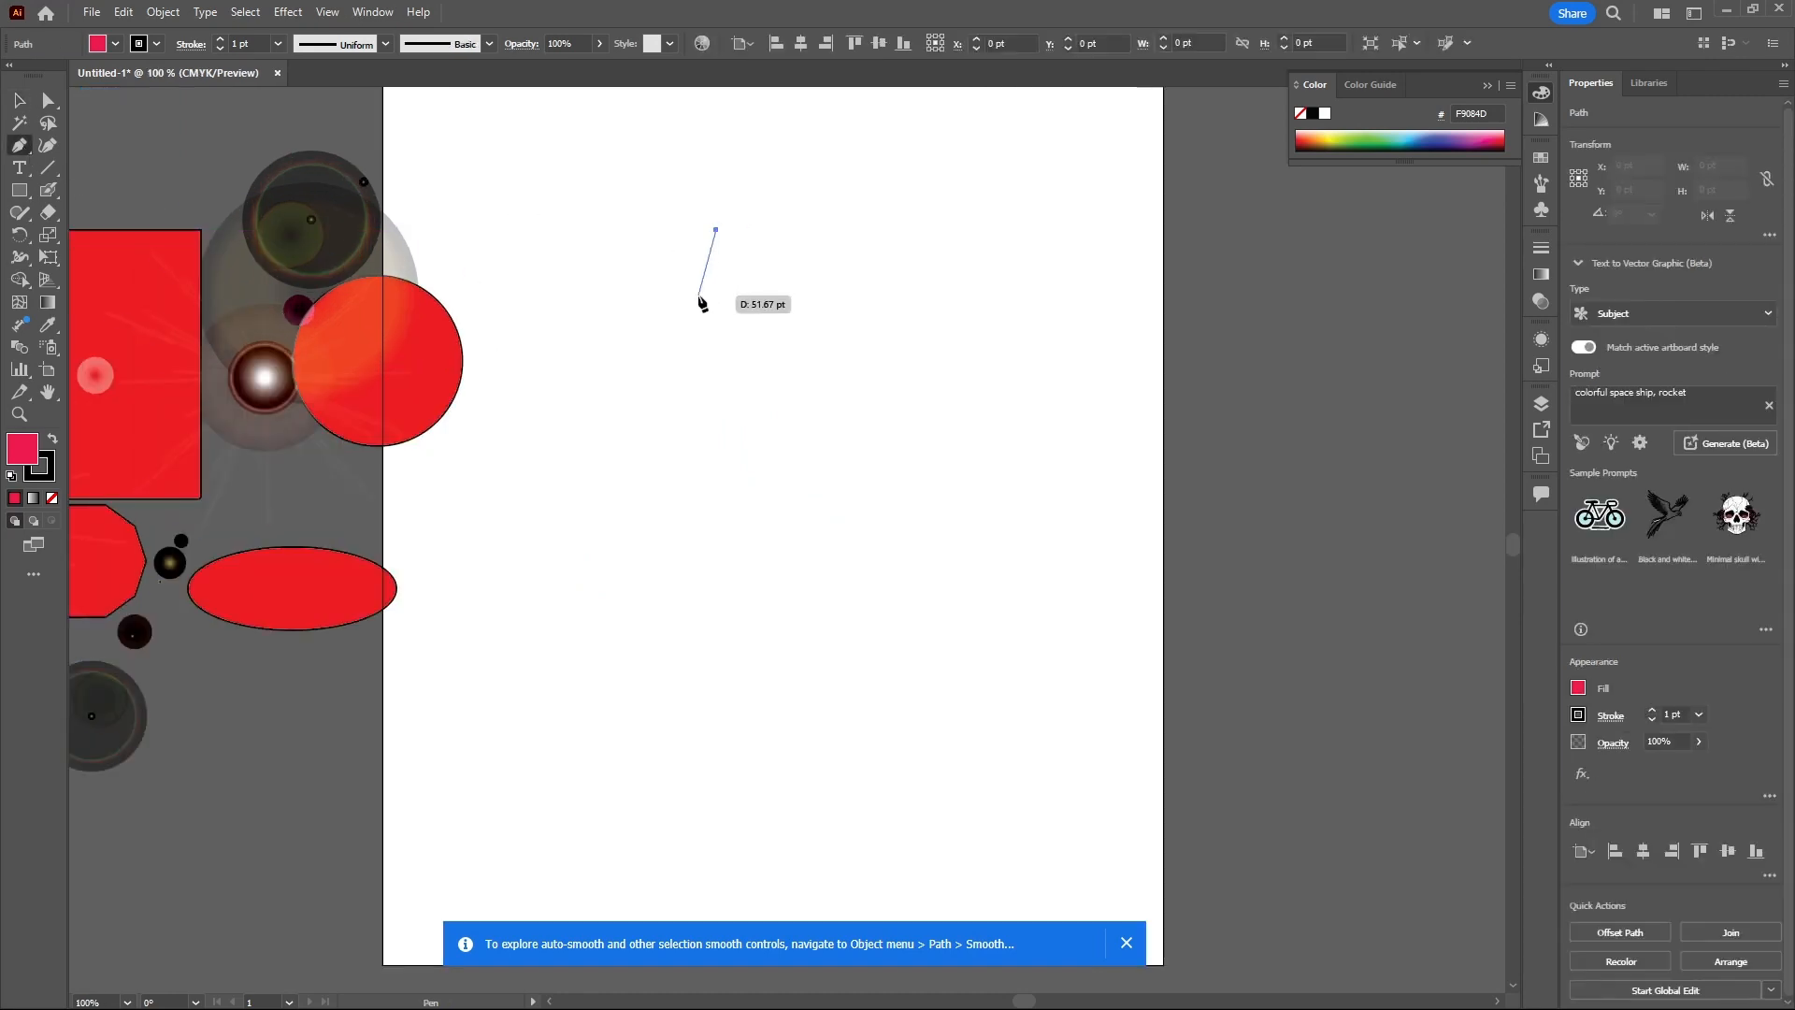
{"action": "left_click_drag", "start_coordinate": [688, 320], "coordinate": [748, 384]}
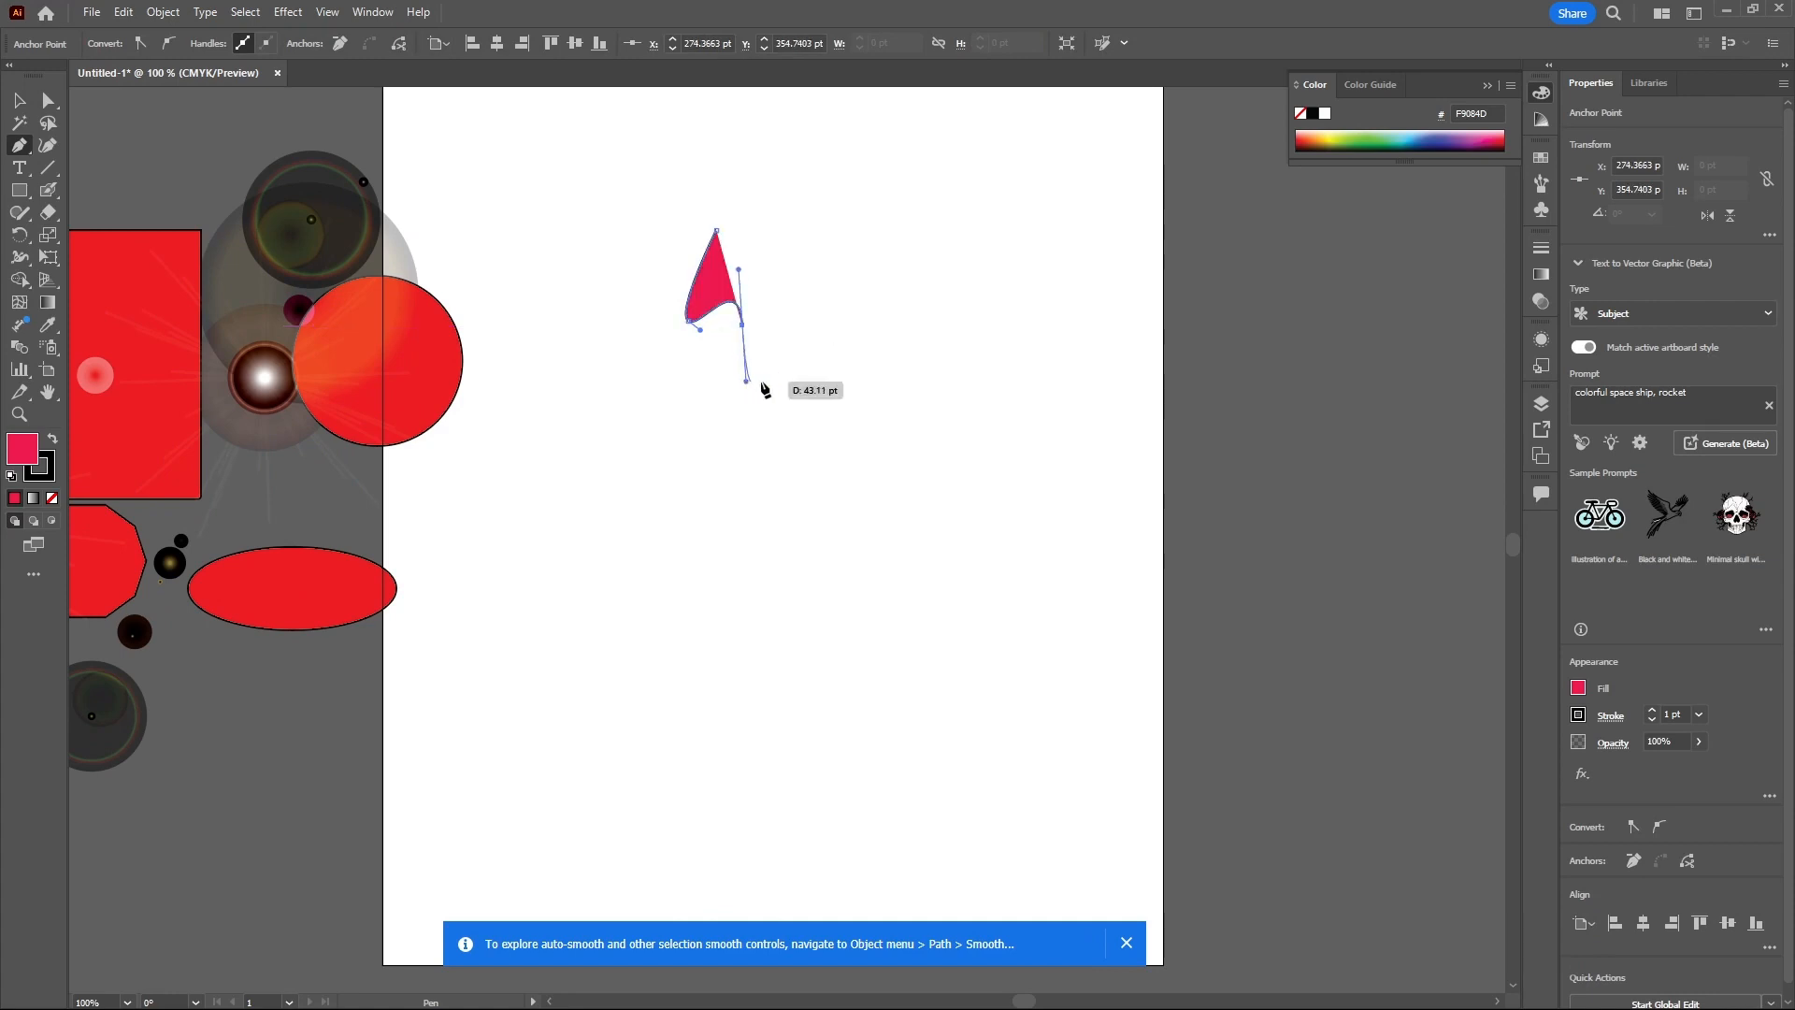
{"action": "left_click_drag", "start_coordinate": [717, 232], "coordinate": [608, 227]}
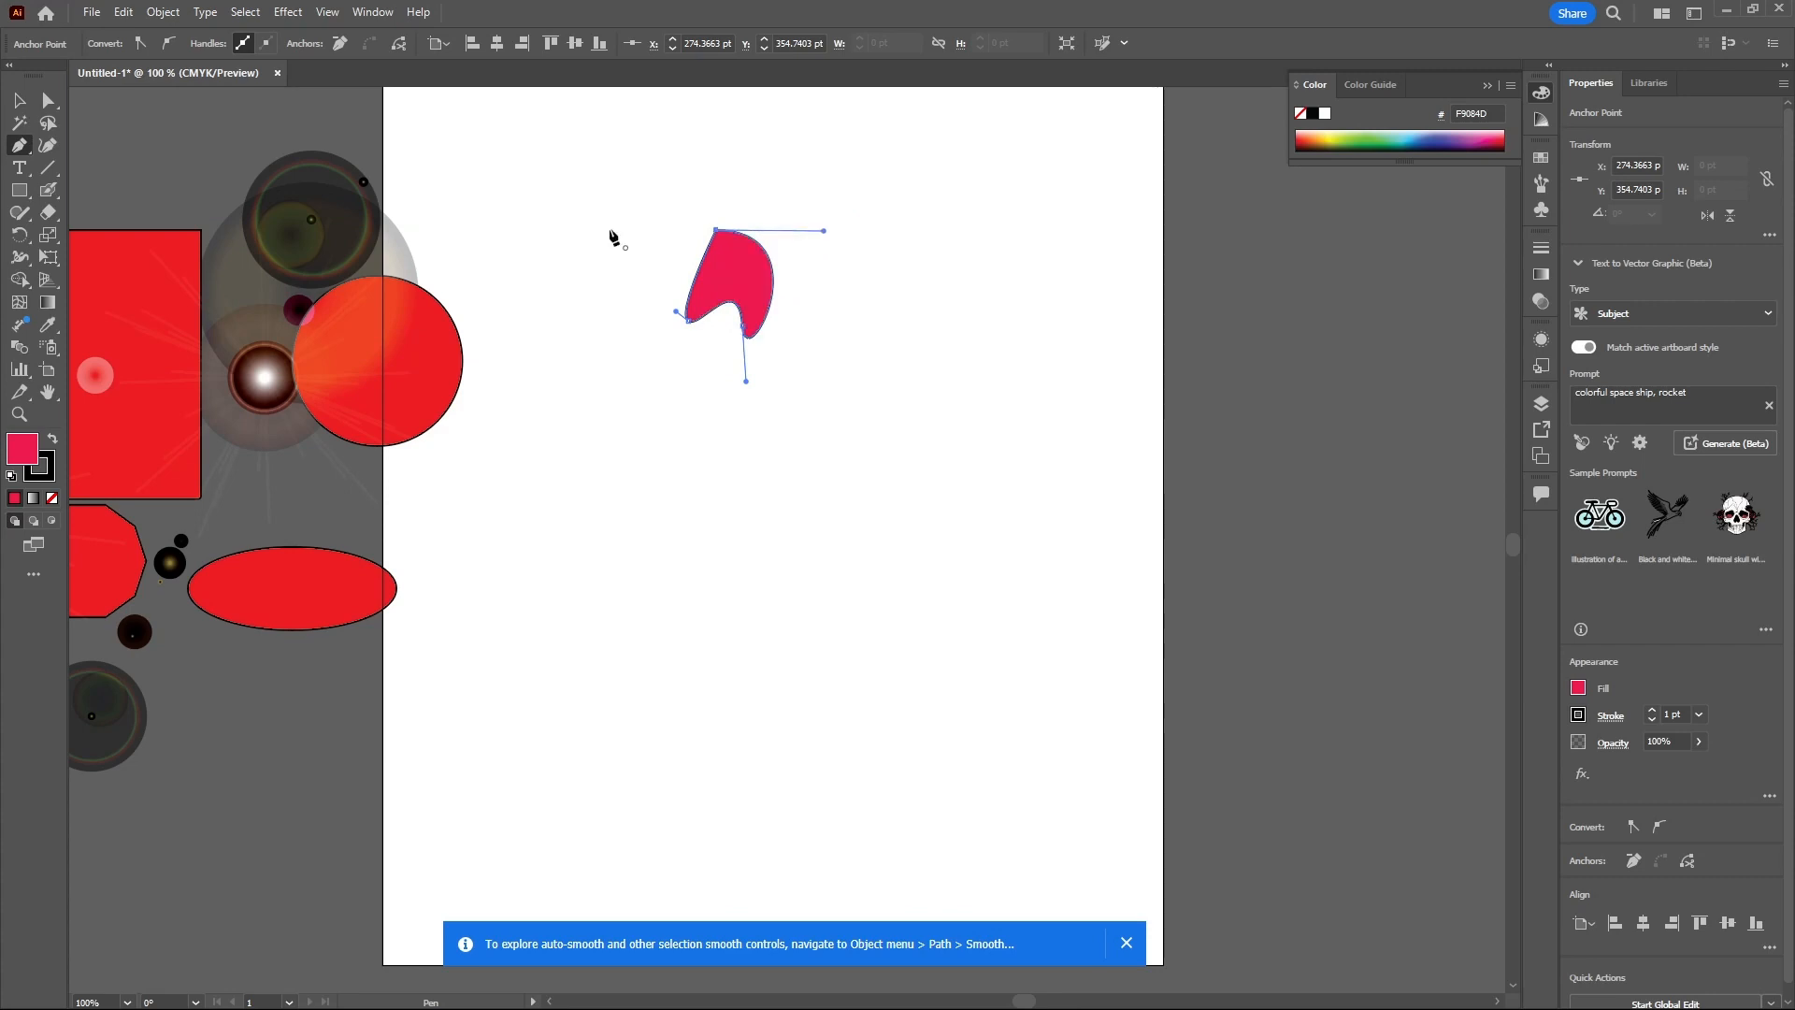
- Reshape the curved shape's anchor points and handles with Direct Selection, then delete the shape
{"action": "key", "text": "a"}
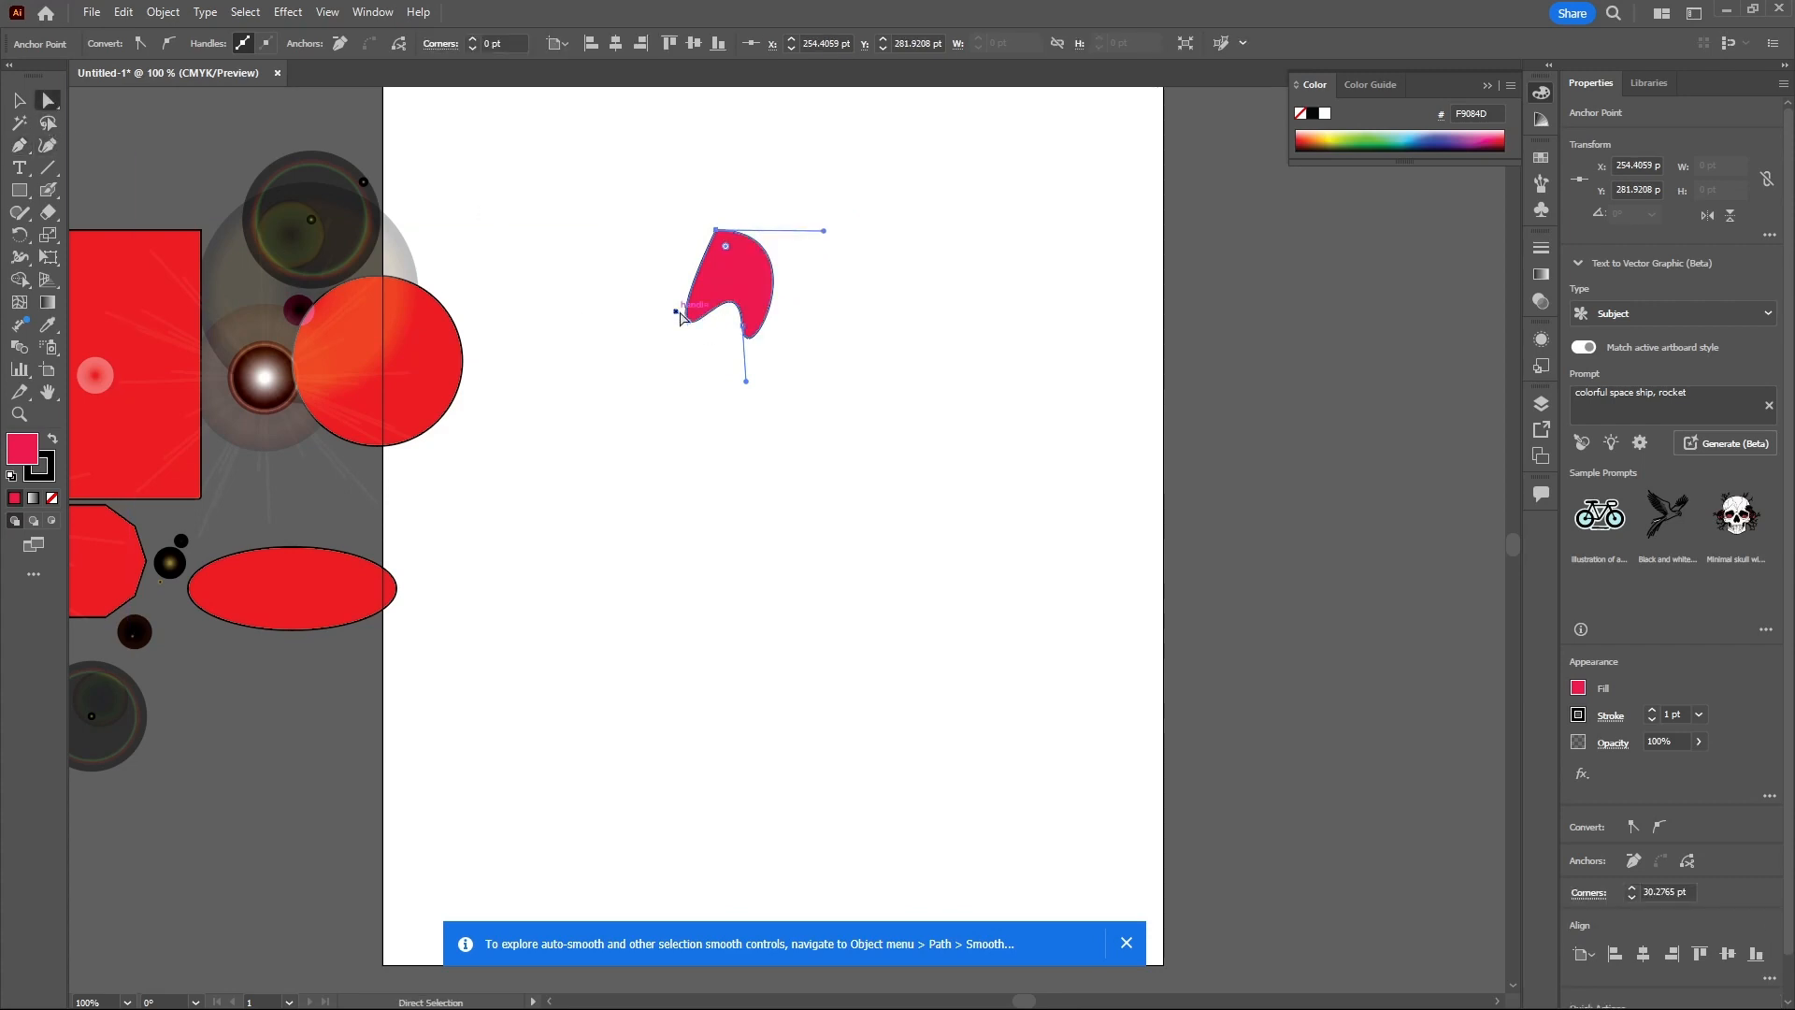
{"action": "left_click_drag", "start_coordinate": [688, 320], "coordinate": [675, 304]}
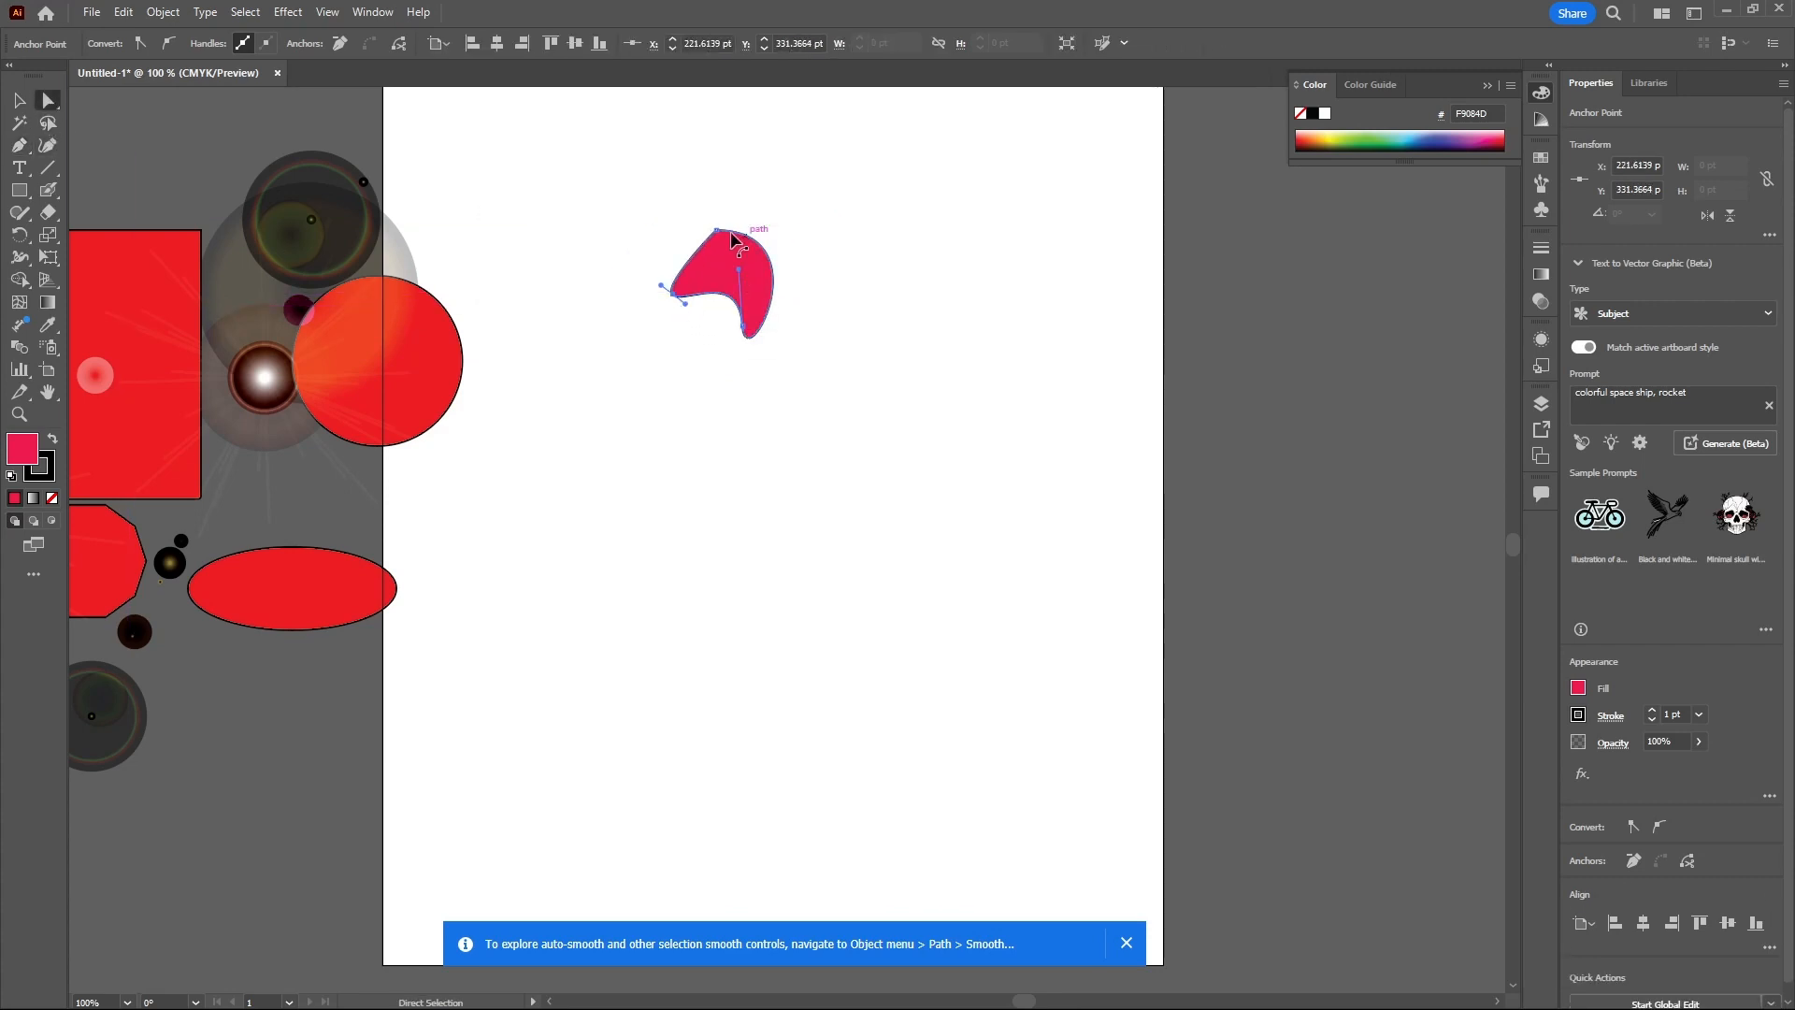
{"action": "mouse_move", "coordinate": [717, 230]}
{"action": "left_mouse_down"}
{"action": "mouse_move", "coordinate": [775, 232]}
{"action": "mouse_move", "coordinate": [748, 220]}
{"action": "left_mouse_up"}
{"action": "mouse_move", "coordinate": [745, 327]}
{"action": "left_mouse_down"}
{"action": "mouse_move", "coordinate": [772, 334]}
{"action": "mouse_move", "coordinate": [748, 294]}
{"action": "left_mouse_up"}
{"action": "left_click_drag", "start_coordinate": [751, 226], "coordinate": [737, 225]}
{"action": "left_click_drag", "start_coordinate": [660, 289], "coordinate": [740, 203]}
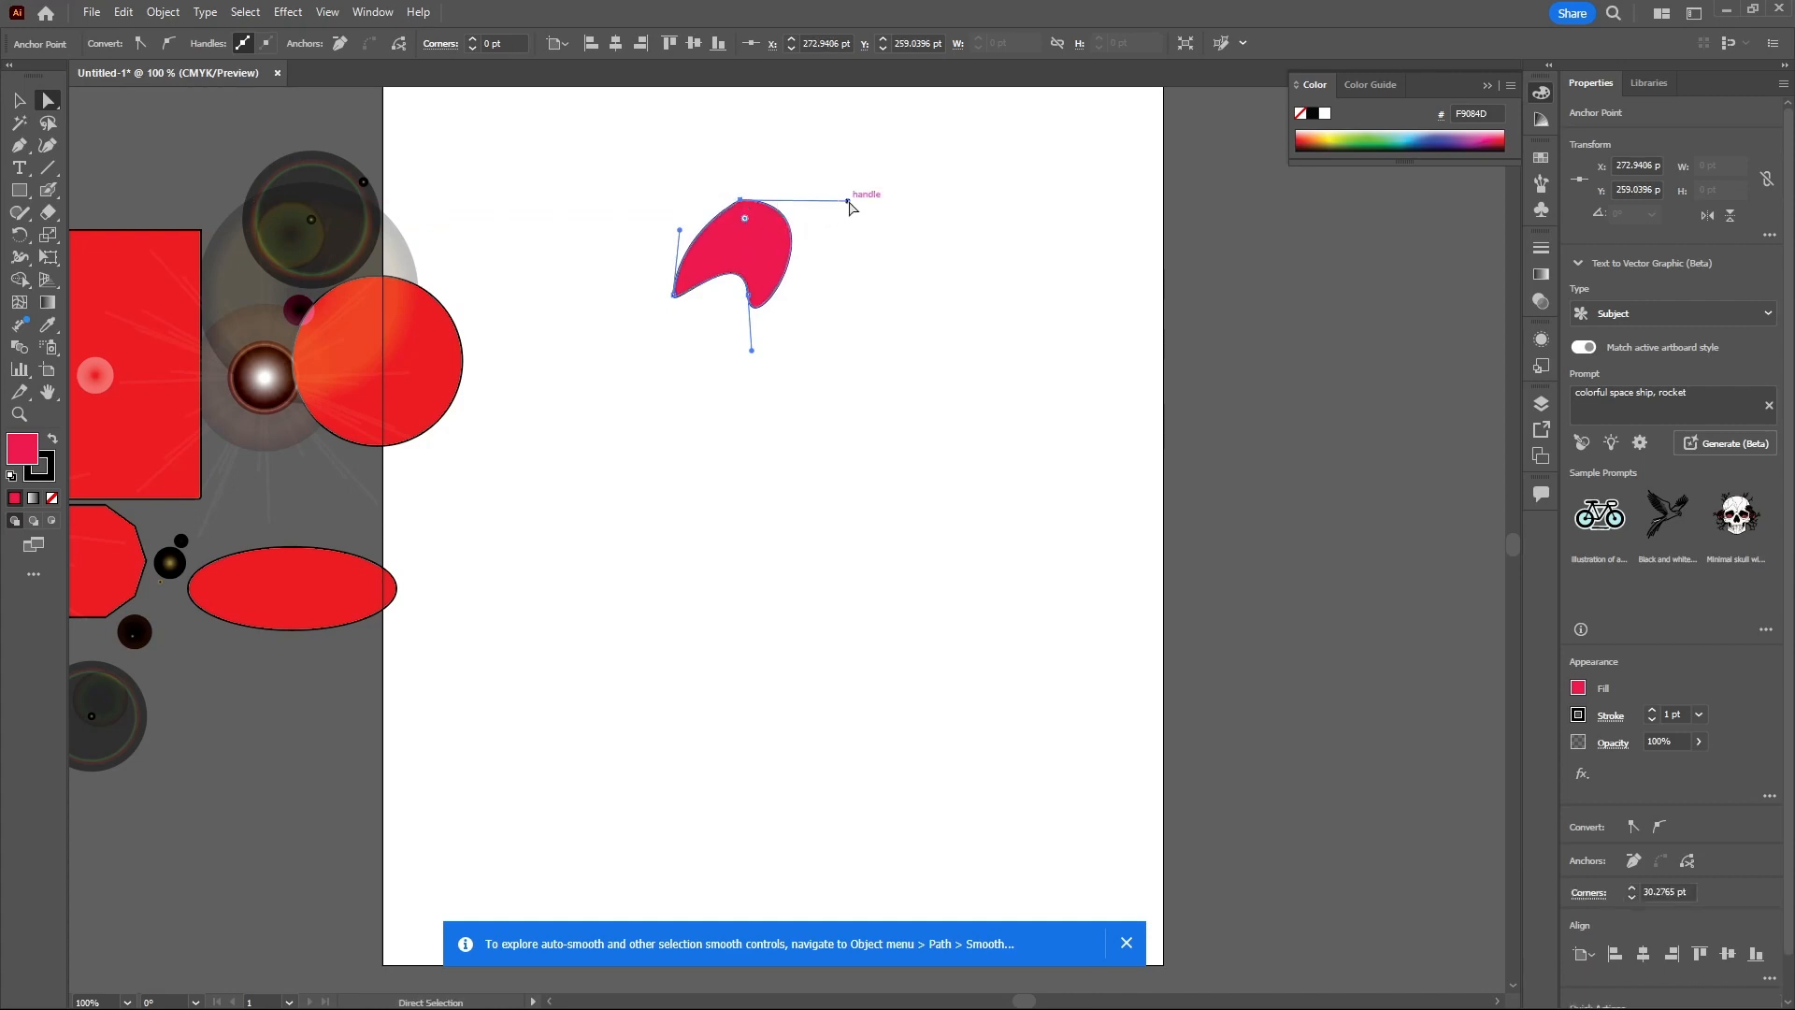
{"action": "left_click_drag", "start_coordinate": [849, 202], "coordinate": [812, 230]}
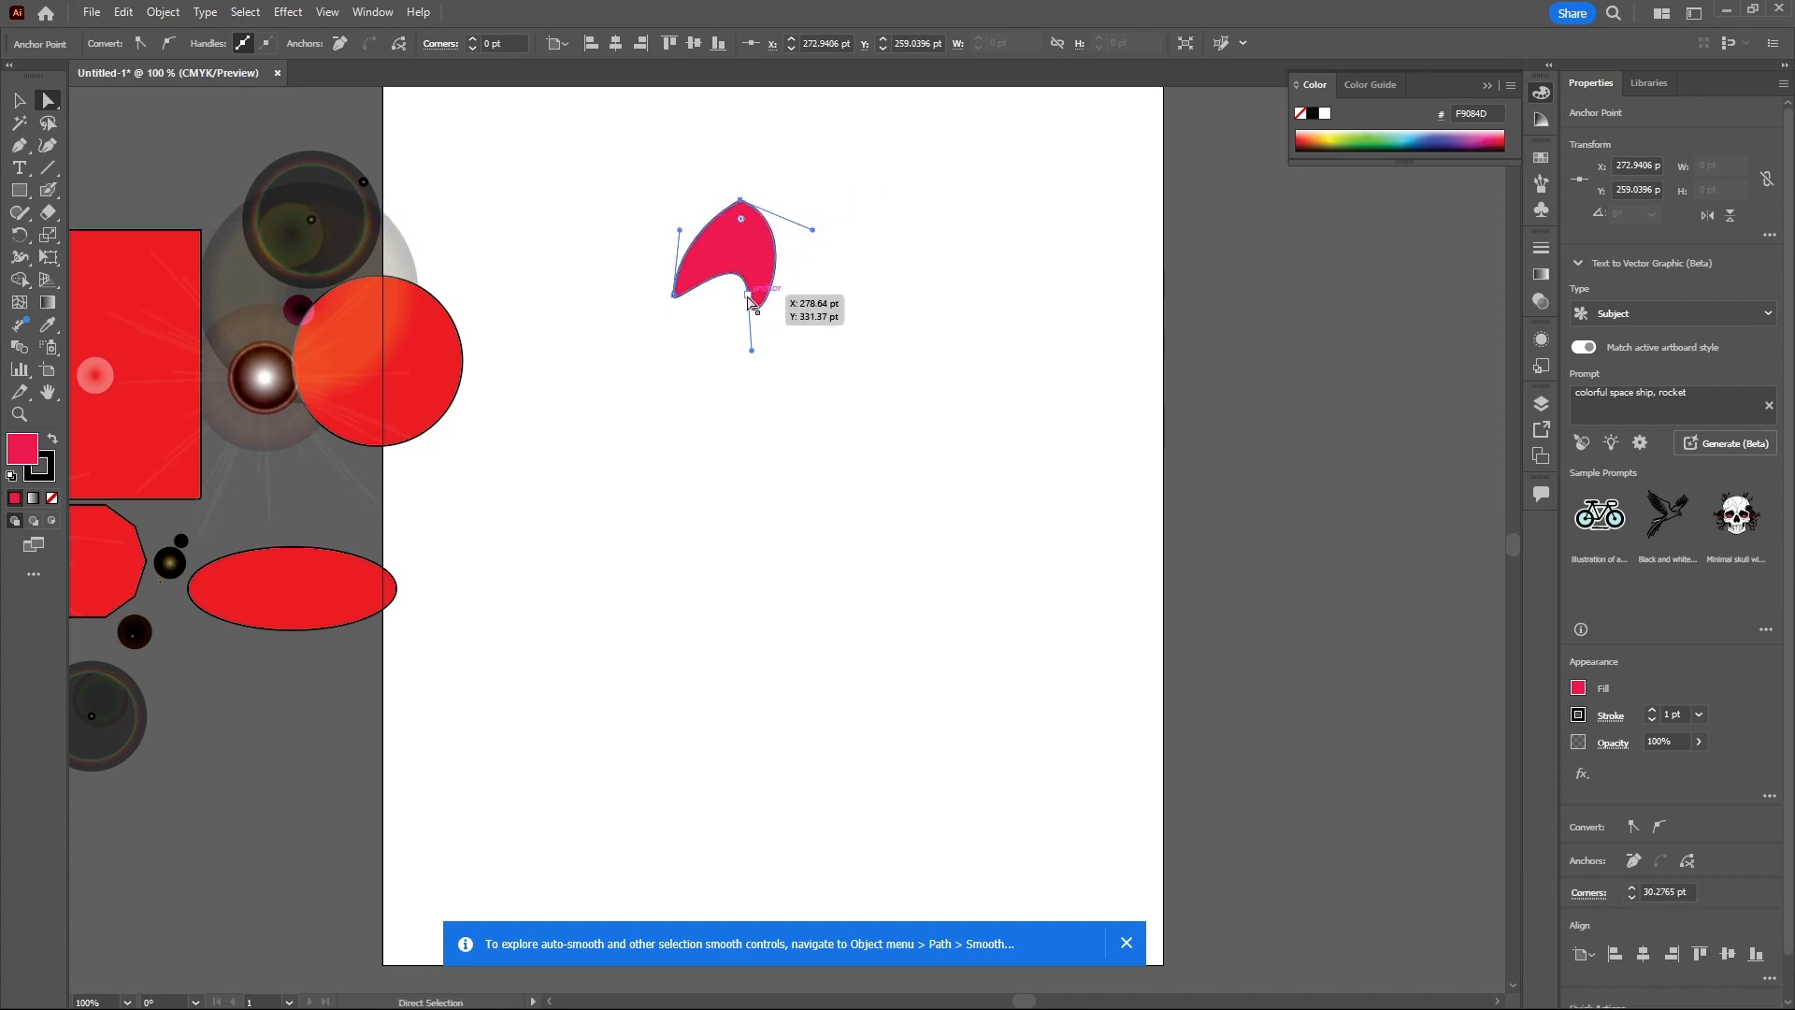
{"action": "left_click_drag", "start_coordinate": [749, 298], "coordinate": [736, 292]}
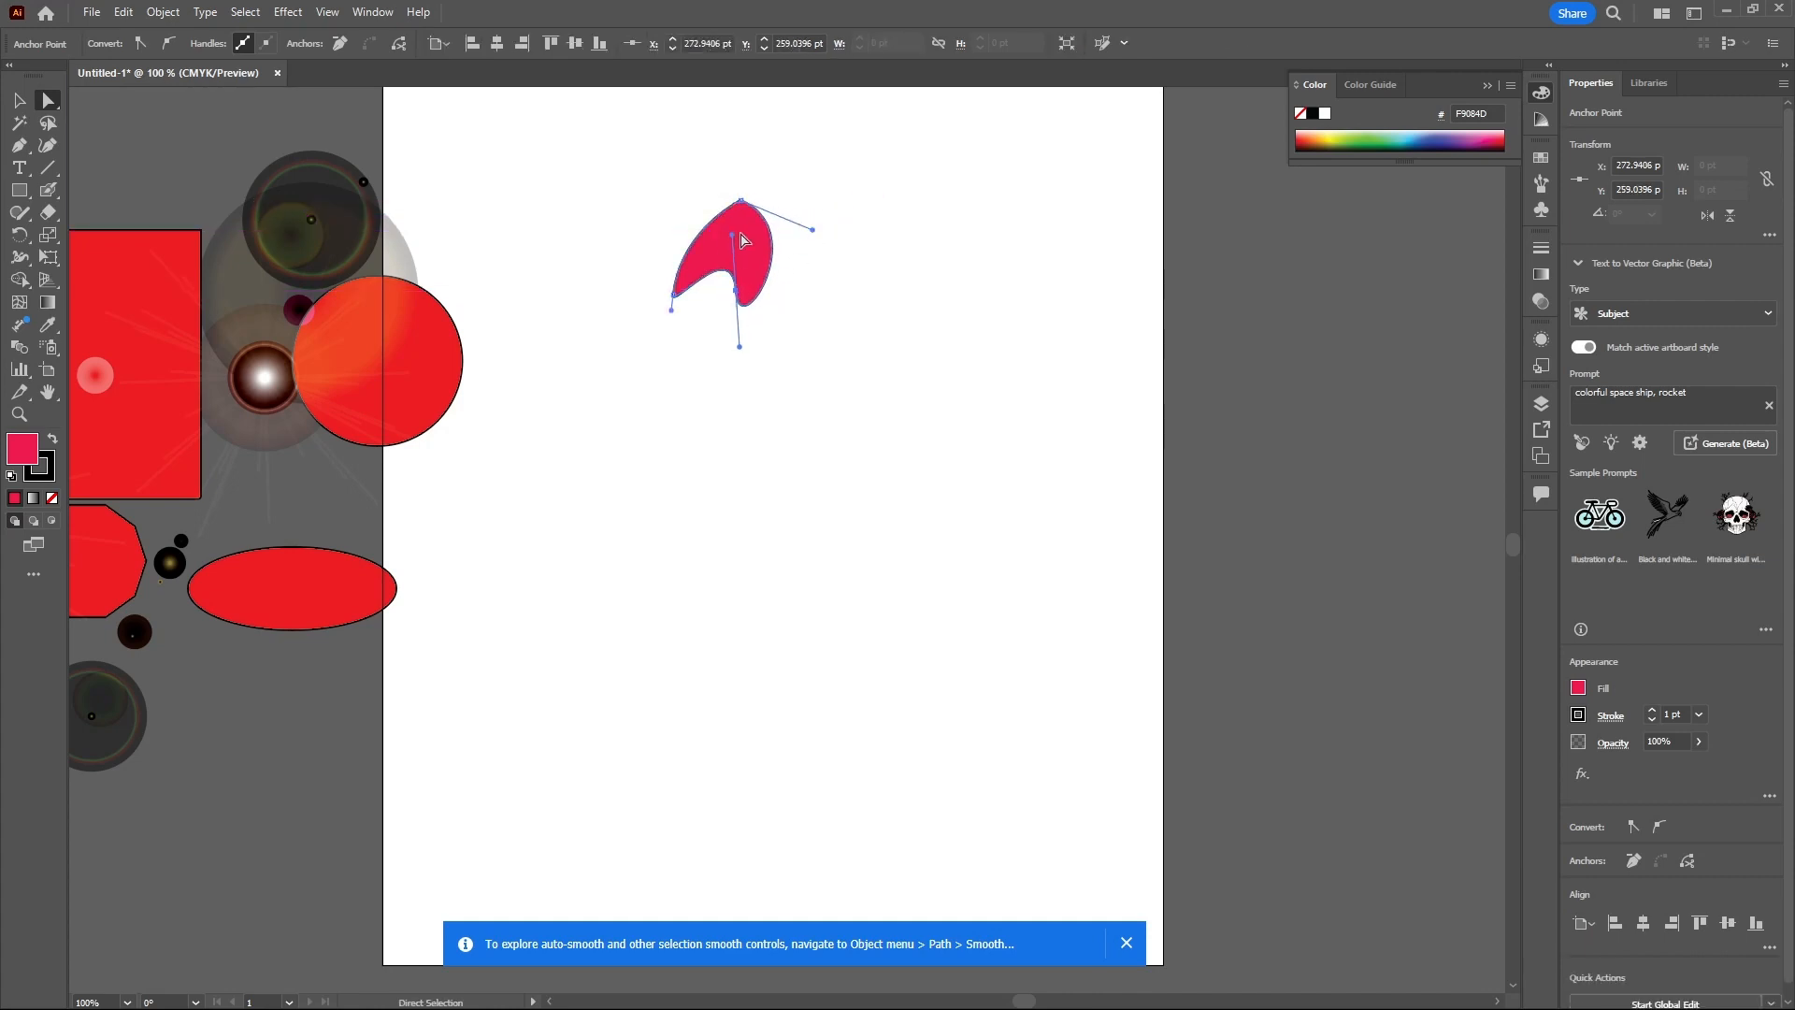
{"action": "left_click", "coordinate": [673, 295]}
{"action": "left_click_drag", "start_coordinate": [681, 233], "coordinate": [729, 327]}
{"action": "key", "text": "v"}
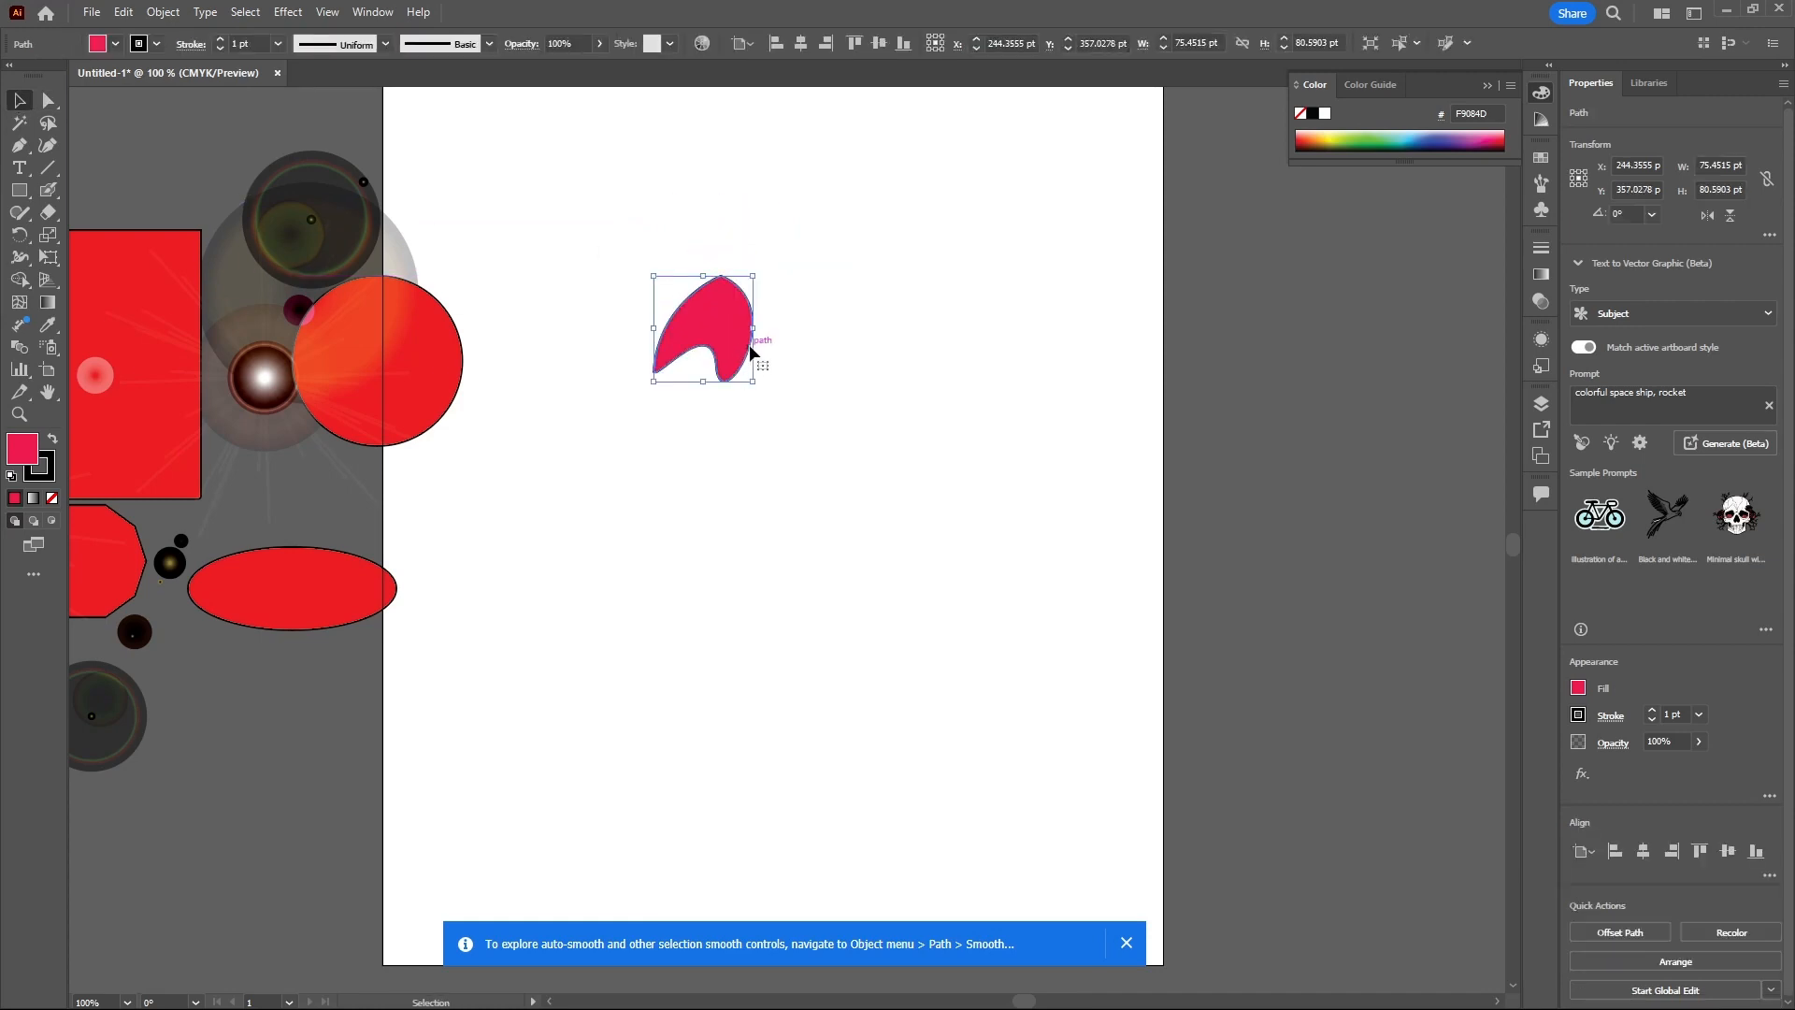
{"action": "key", "text": "Delete"}
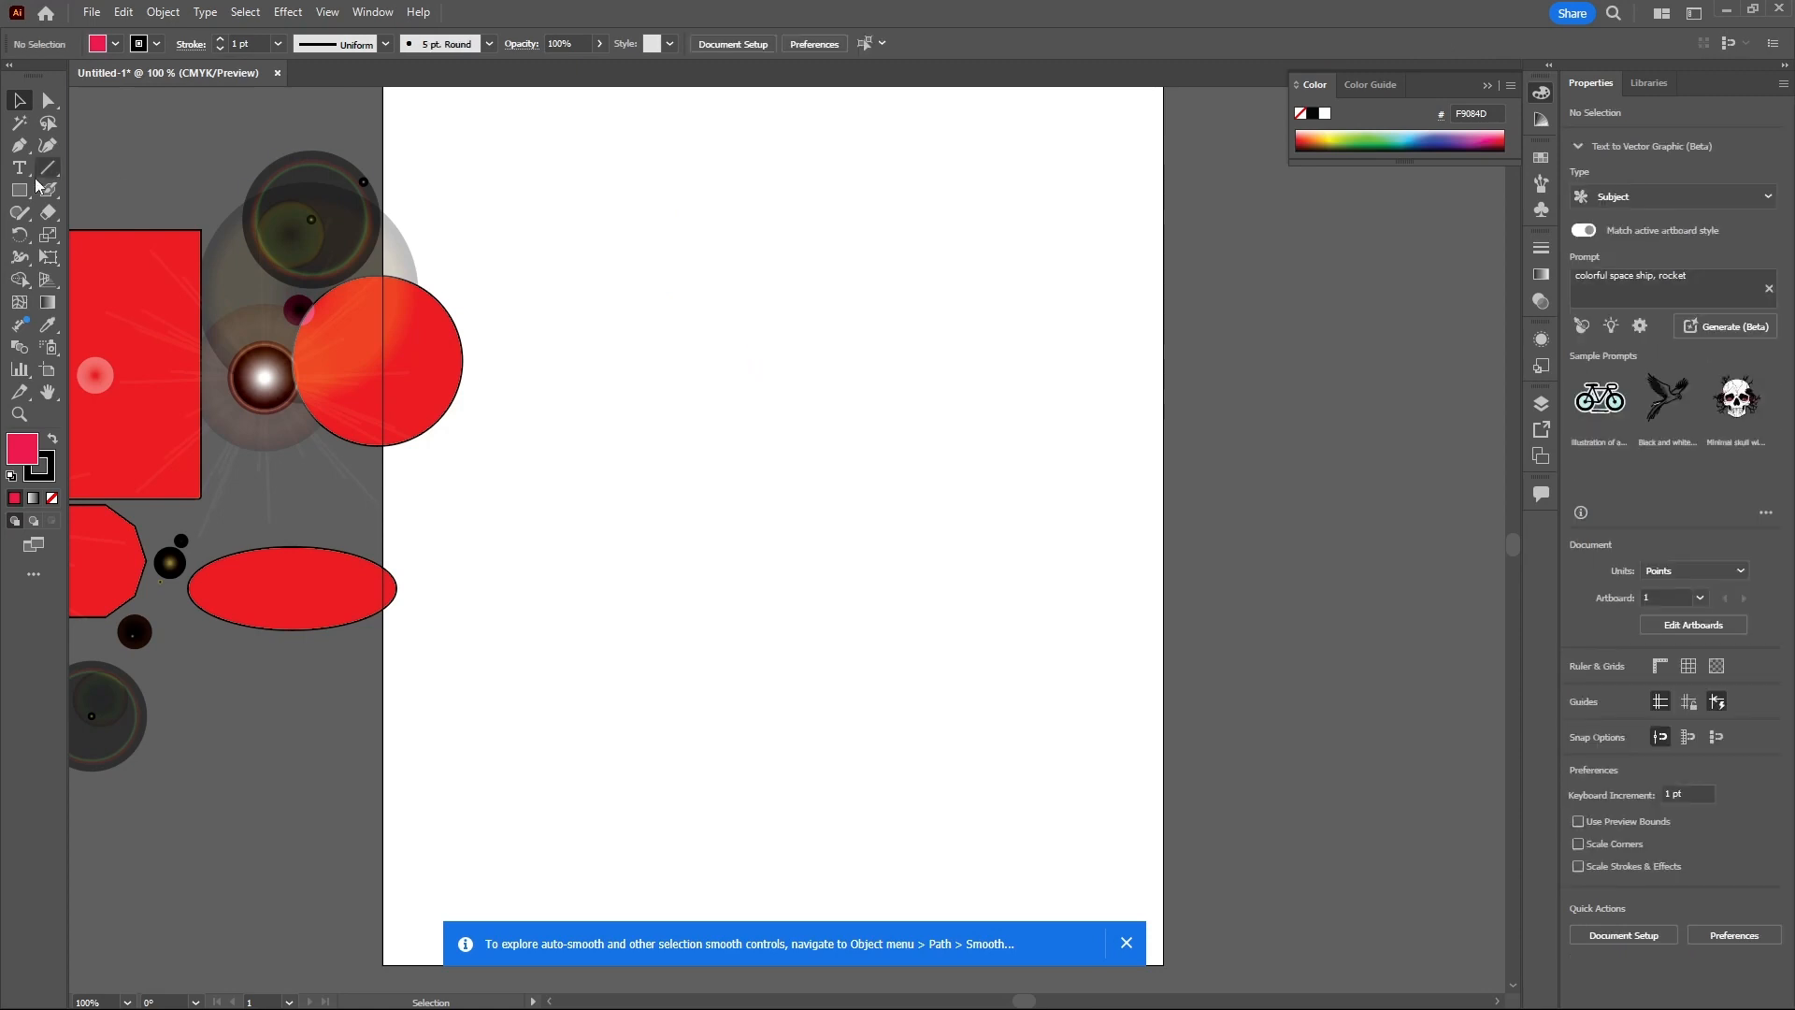
- Draw a closed sail-like curved shape with the Pen tool using three anchor points
{"action": "left_click", "coordinate": [19, 145]}
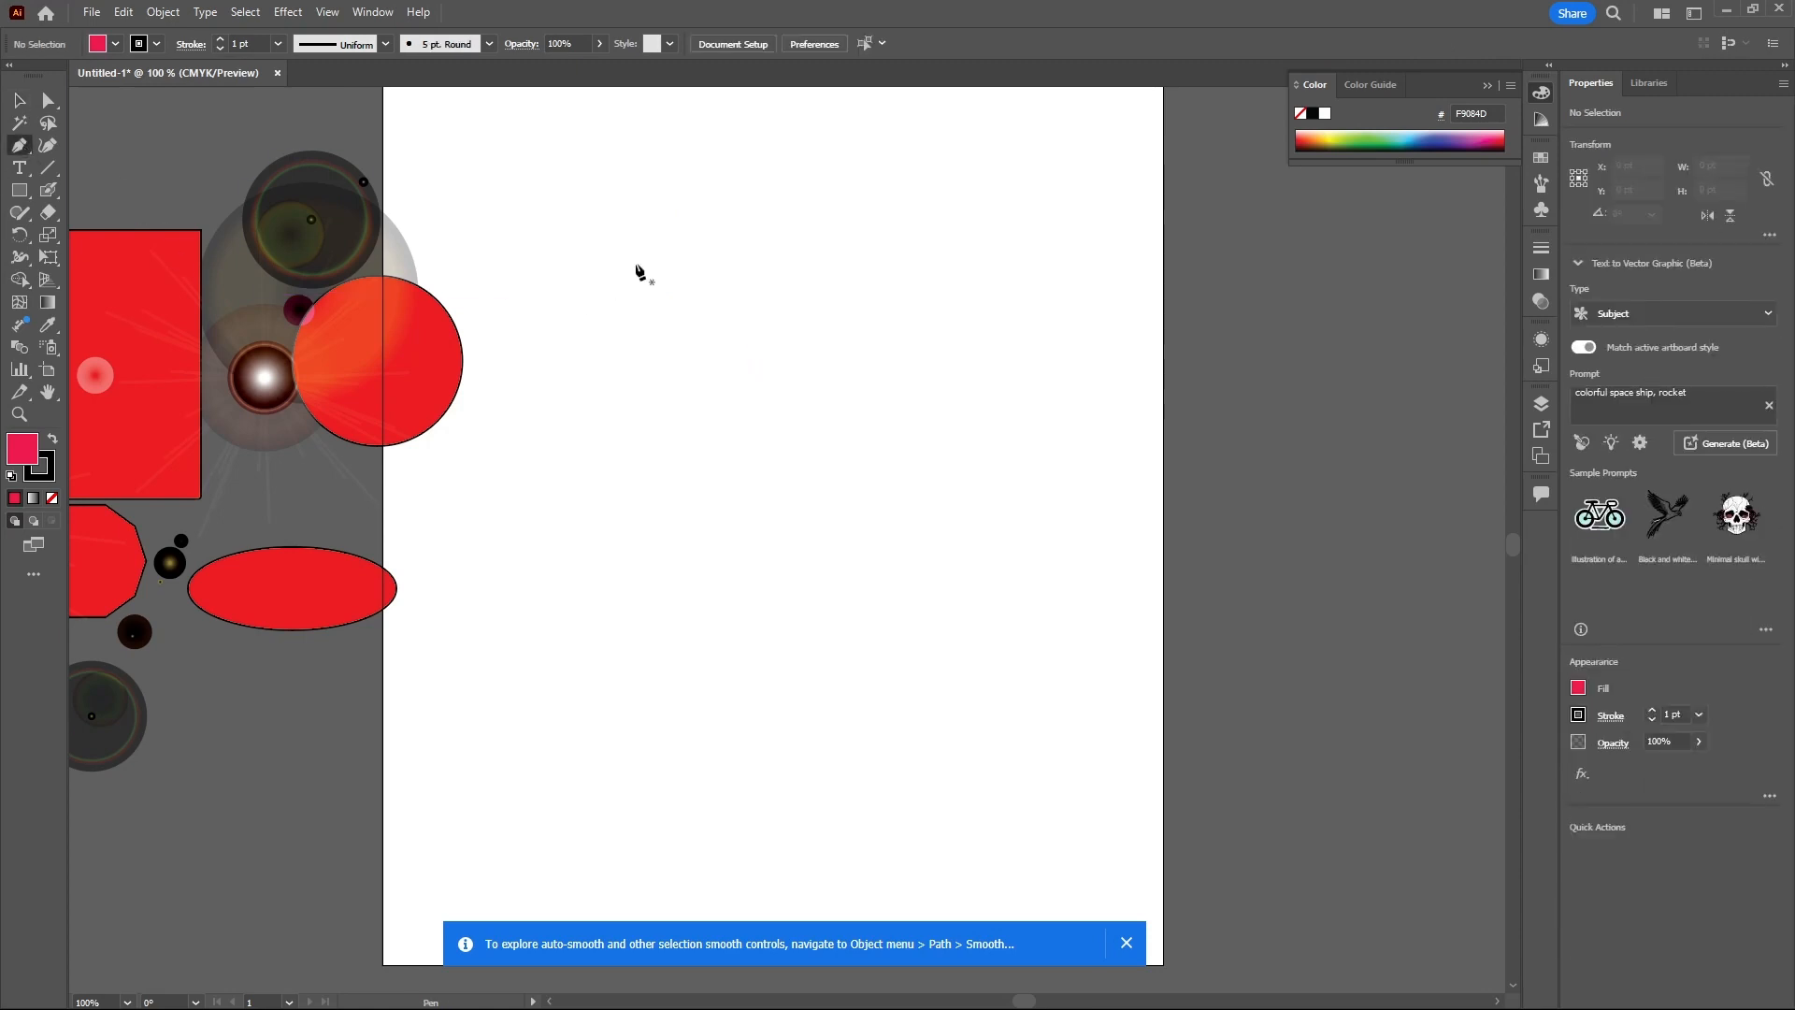
{"action": "left_click", "coordinate": [717, 269]}
{"action": "left_click", "coordinate": [682, 394]}
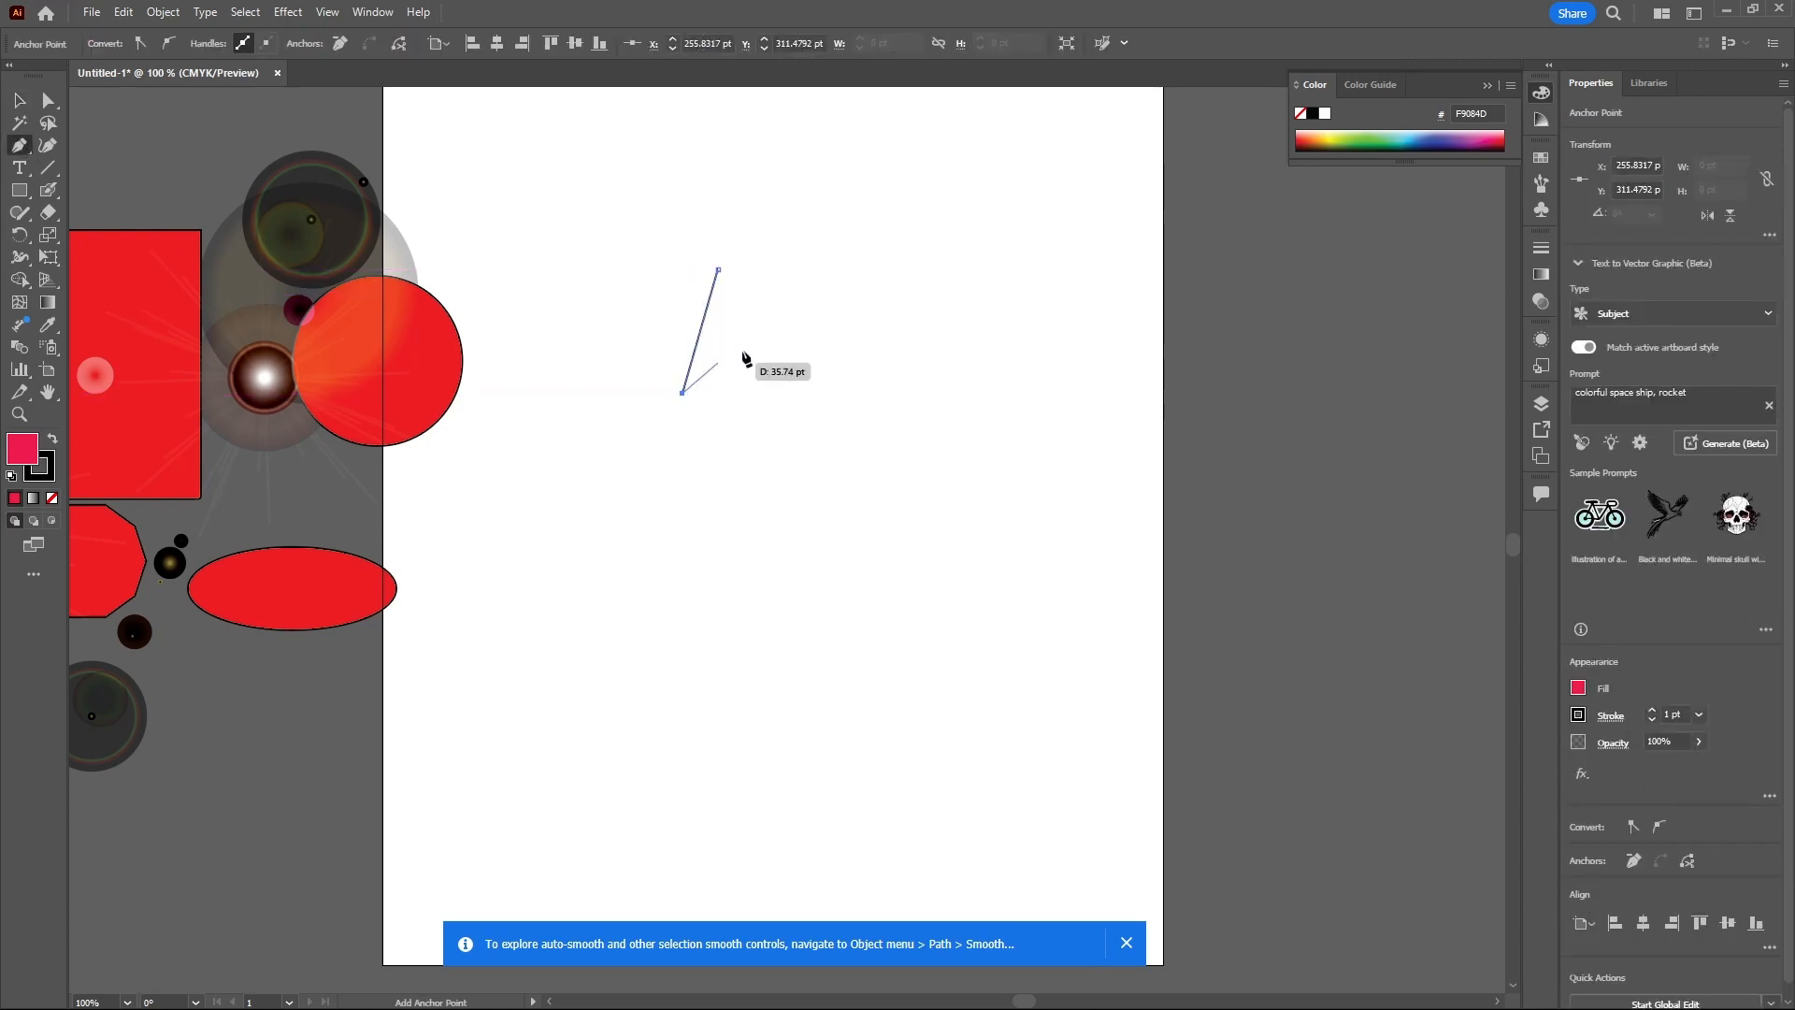
{"action": "left_click_drag", "start_coordinate": [796, 329], "coordinate": [818, 378]}
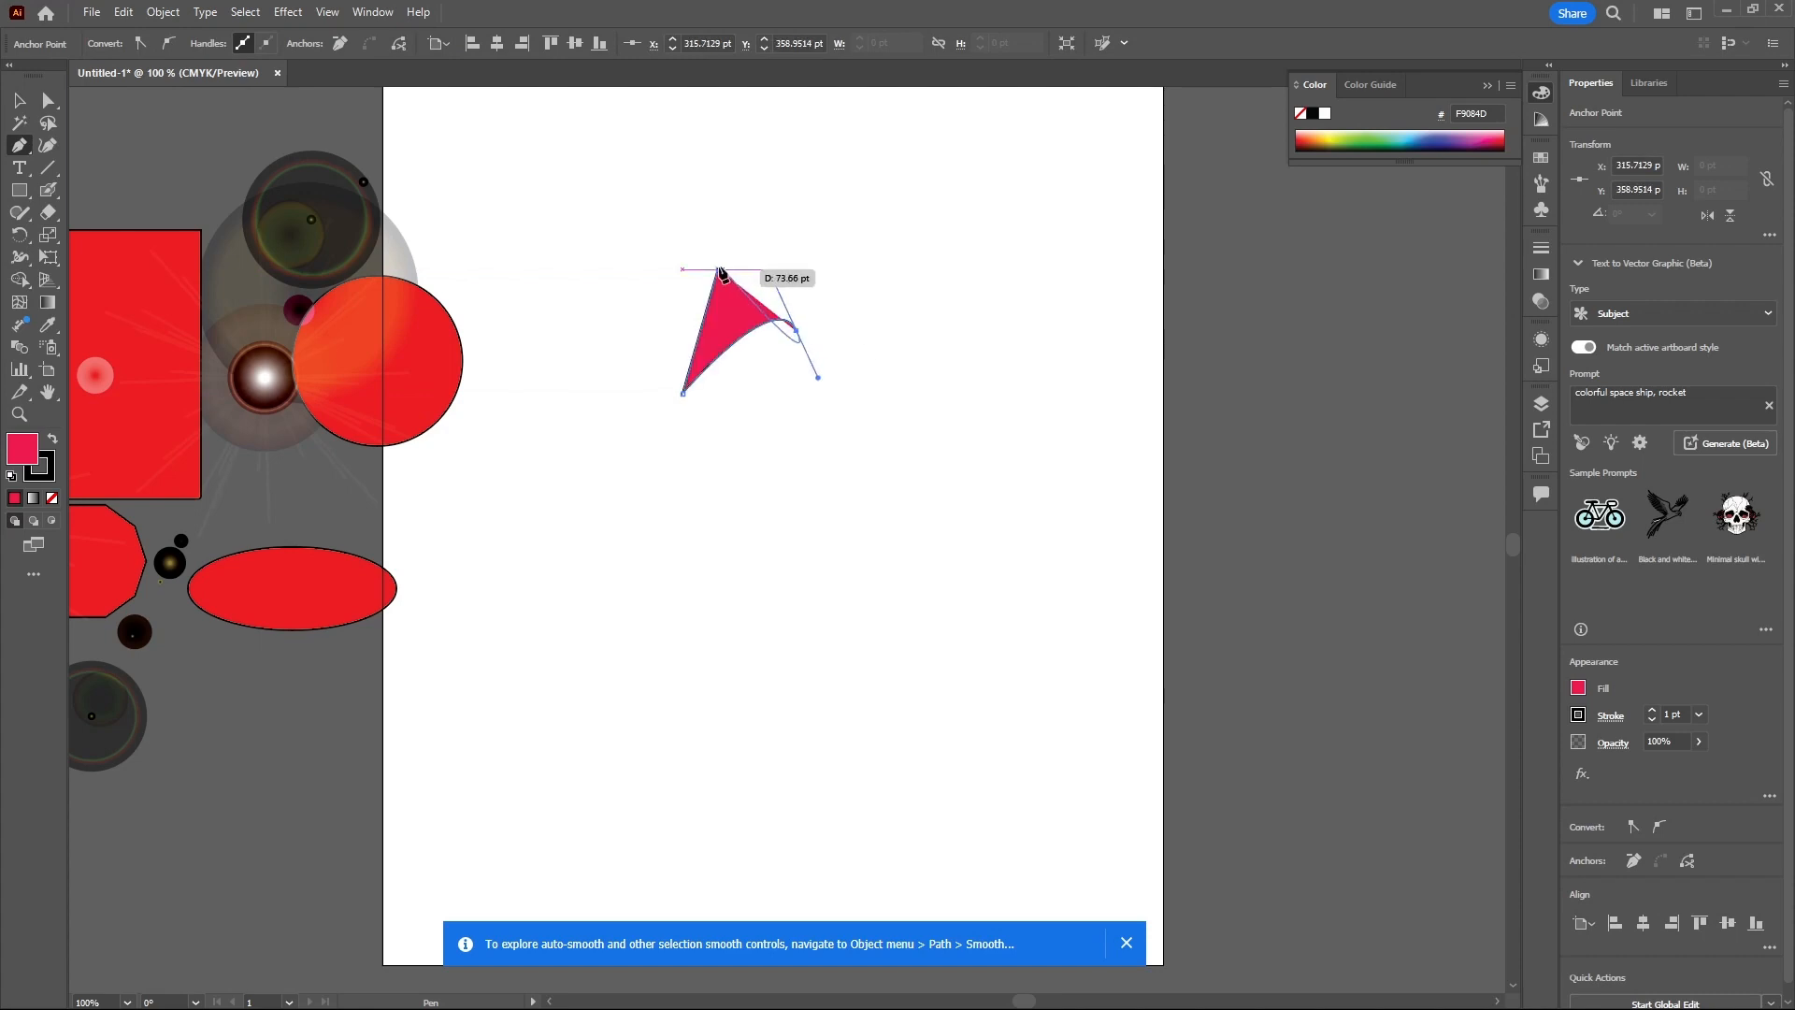
{"action": "left_click_drag", "start_coordinate": [718, 270], "coordinate": [619, 294]}
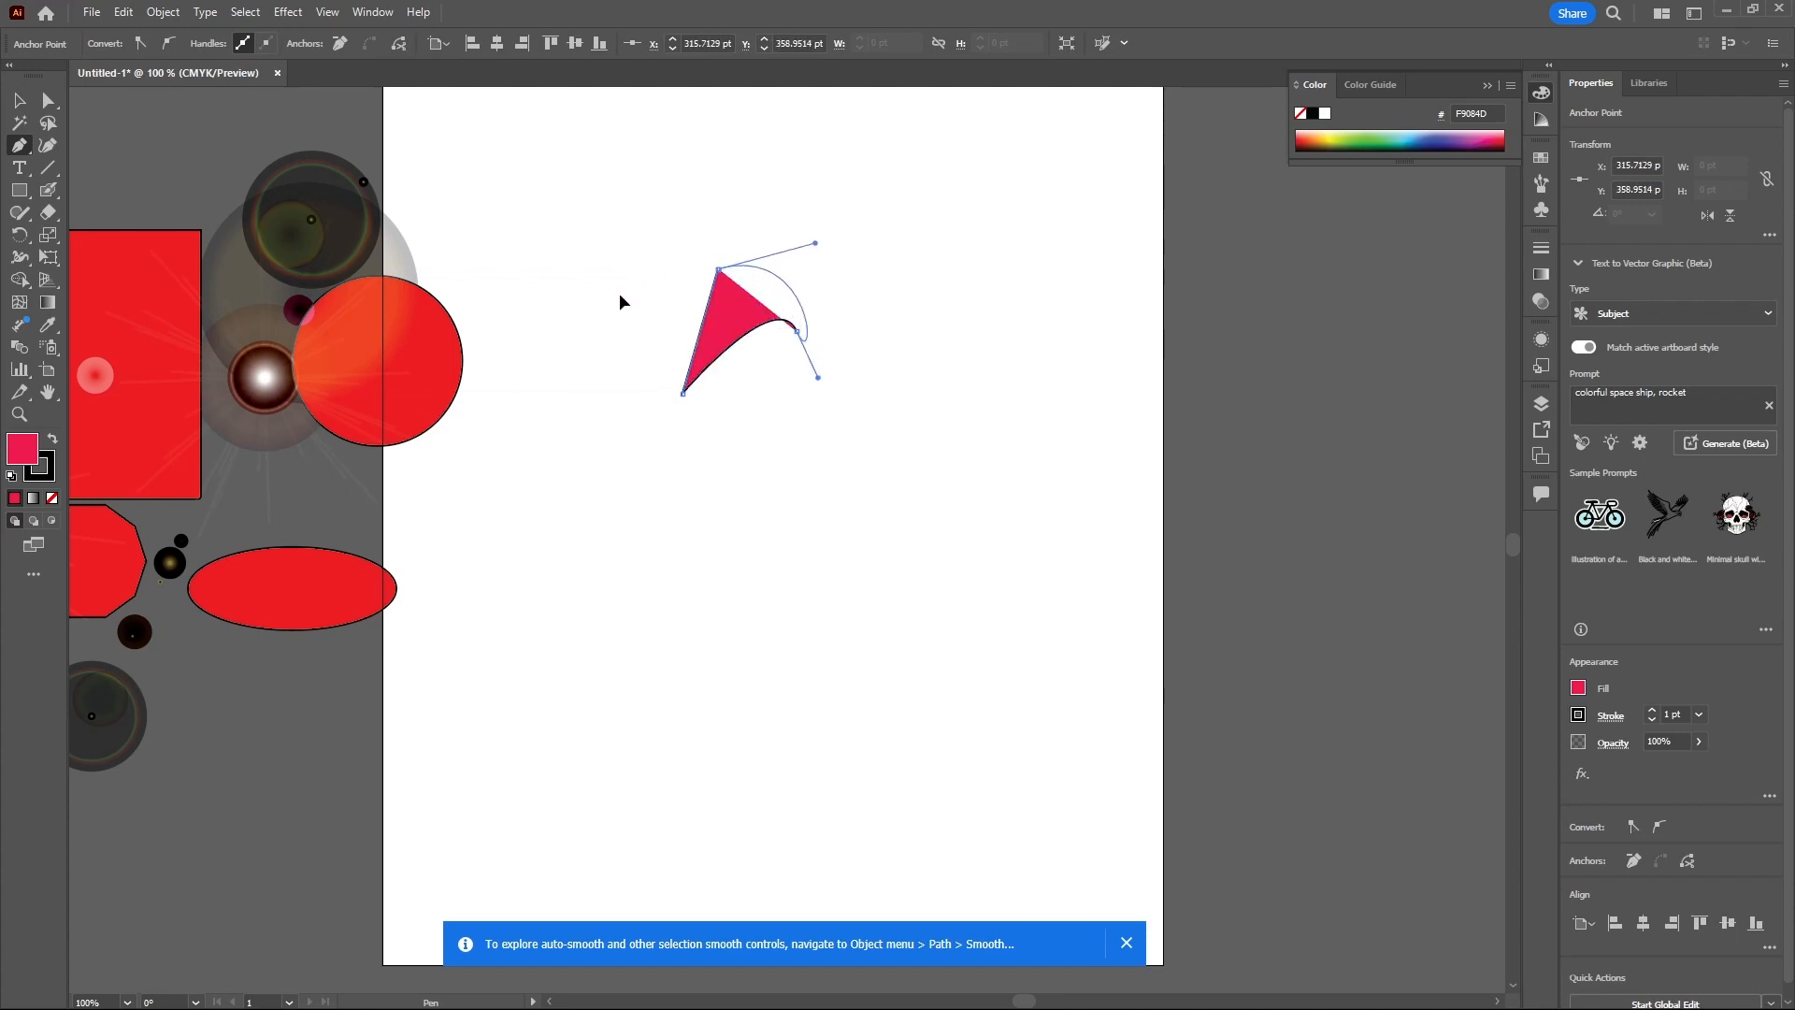
- Remove the sail shape's stroke by setting it to None and move the shape slightly right
{"action": "left_click", "coordinate": [19, 100]}
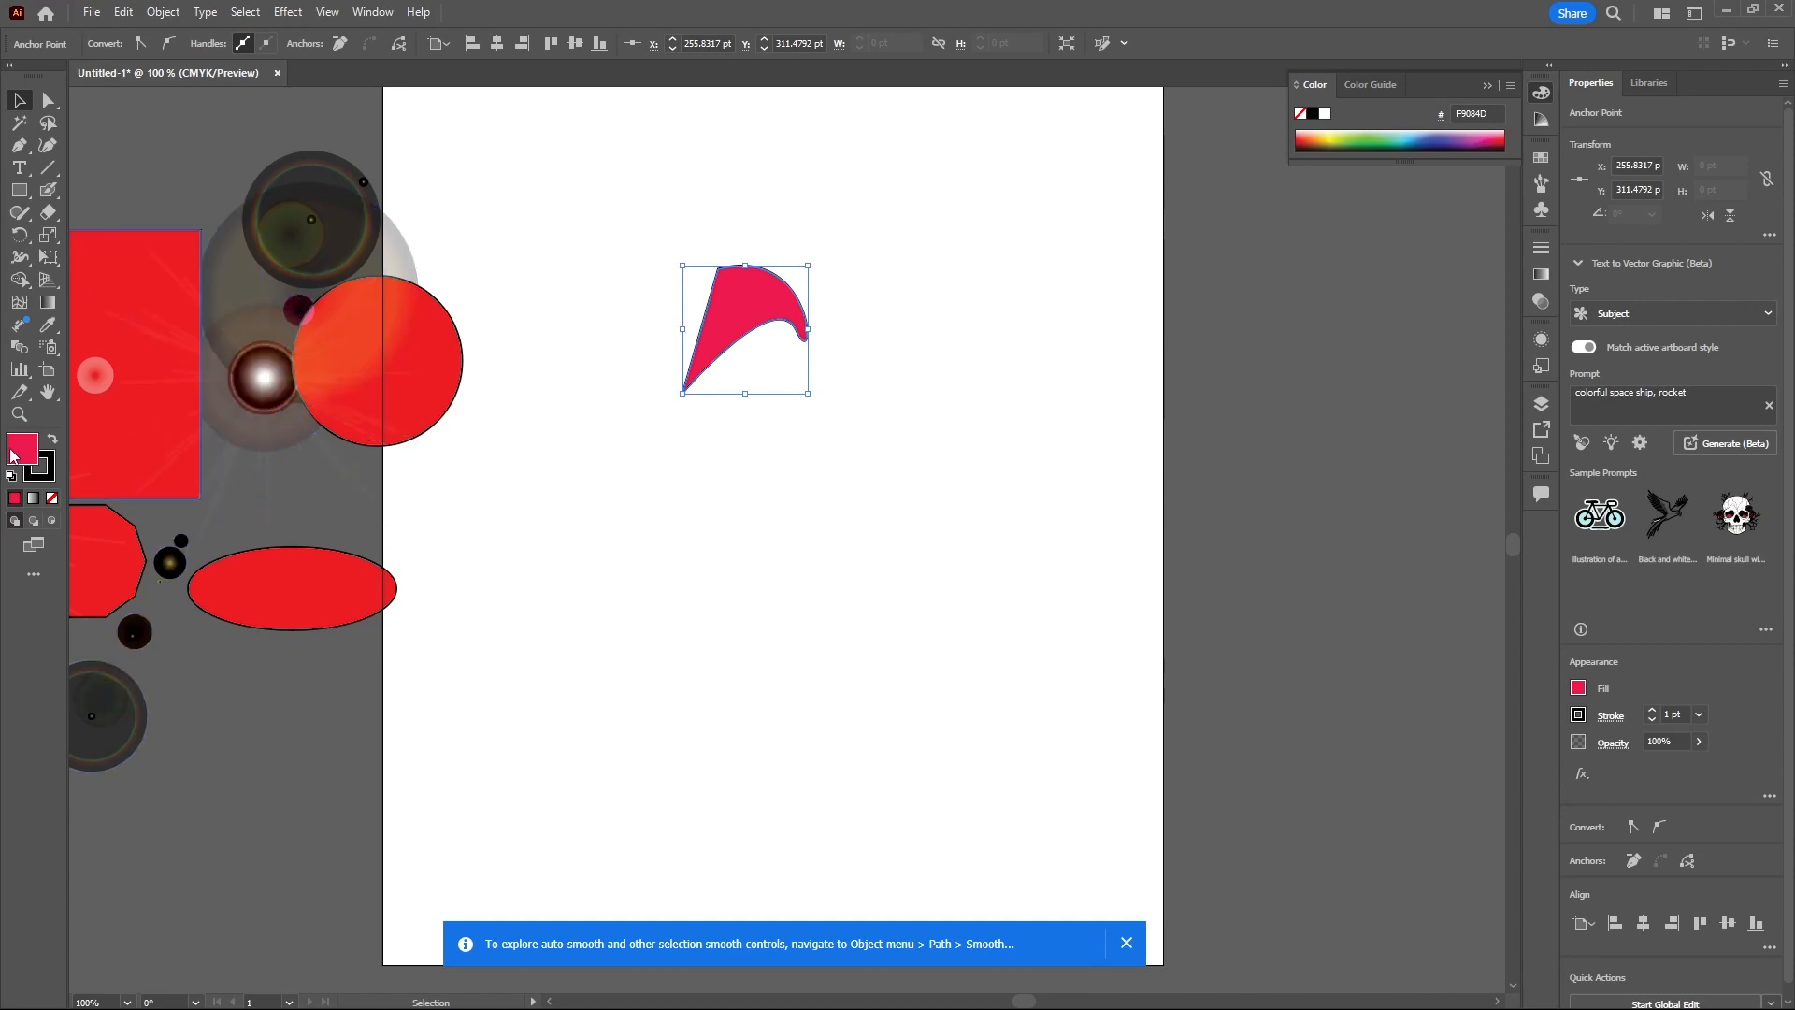
{"action": "left_click", "coordinate": [51, 481]}
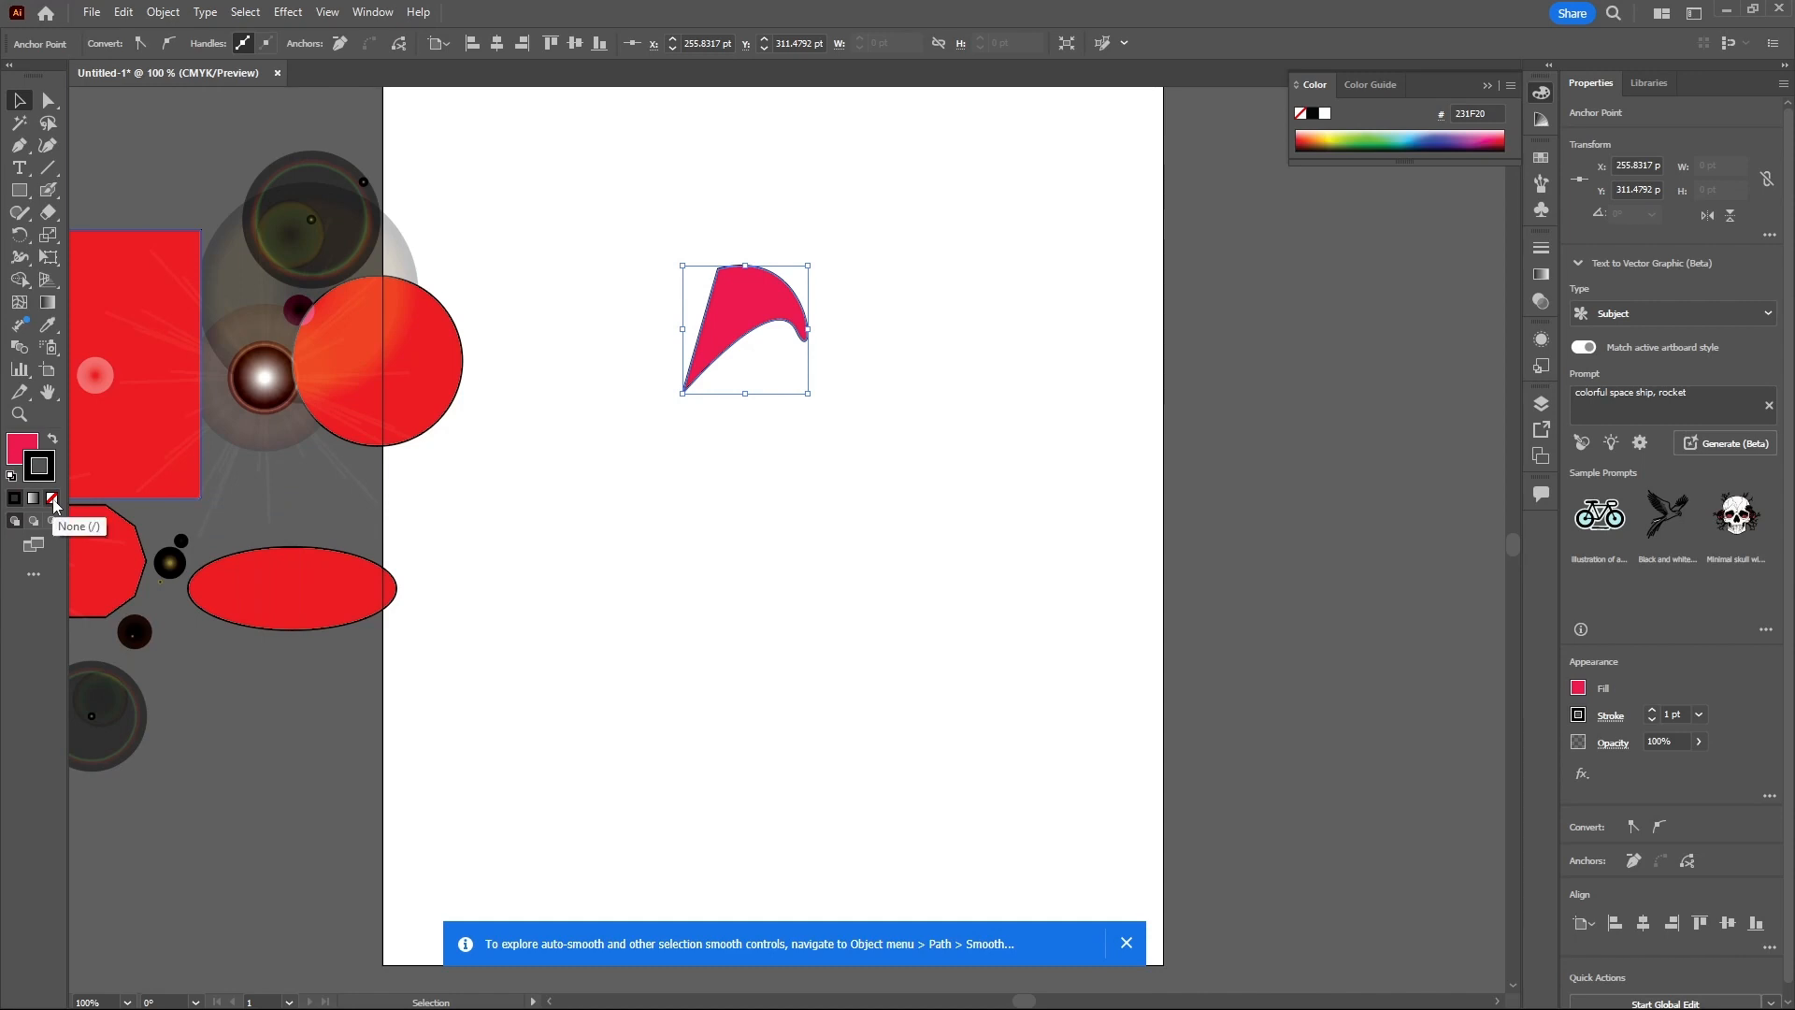
{"action": "left_click", "coordinate": [53, 503]}
{"action": "left_click", "coordinate": [788, 469]}
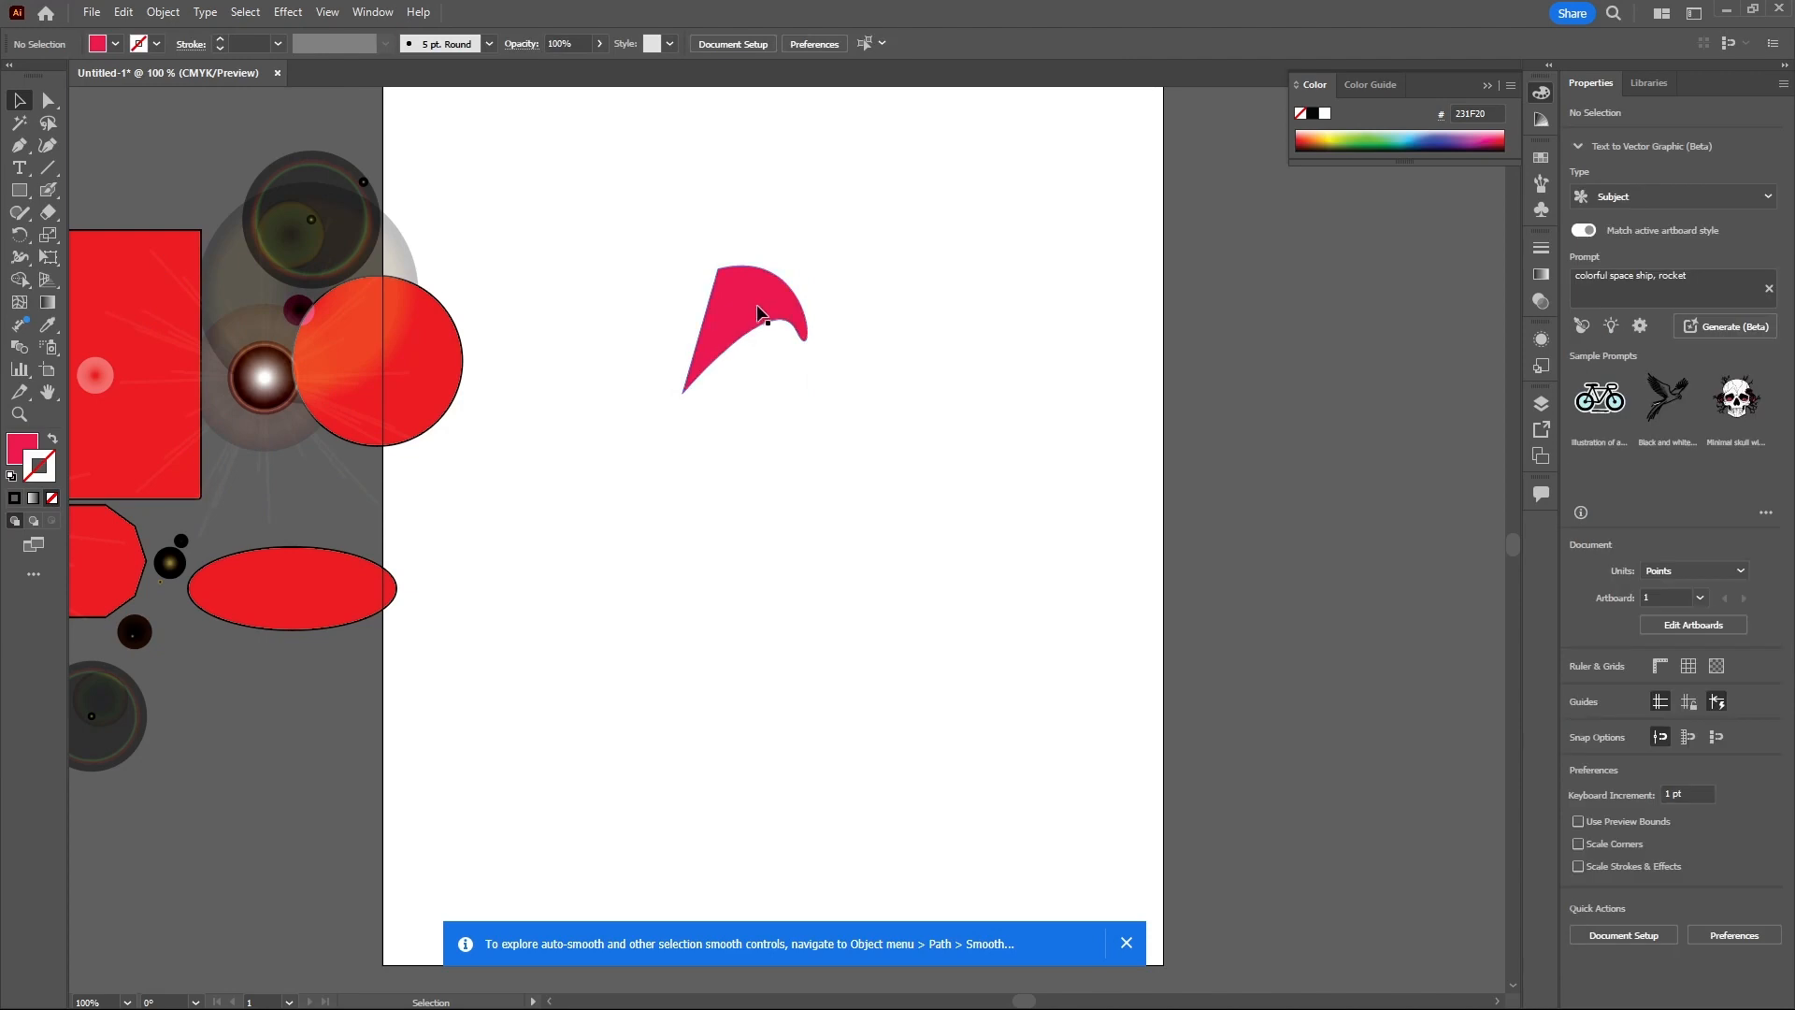
{"action": "left_click_drag", "start_coordinate": [762, 313], "coordinate": [811, 307]}
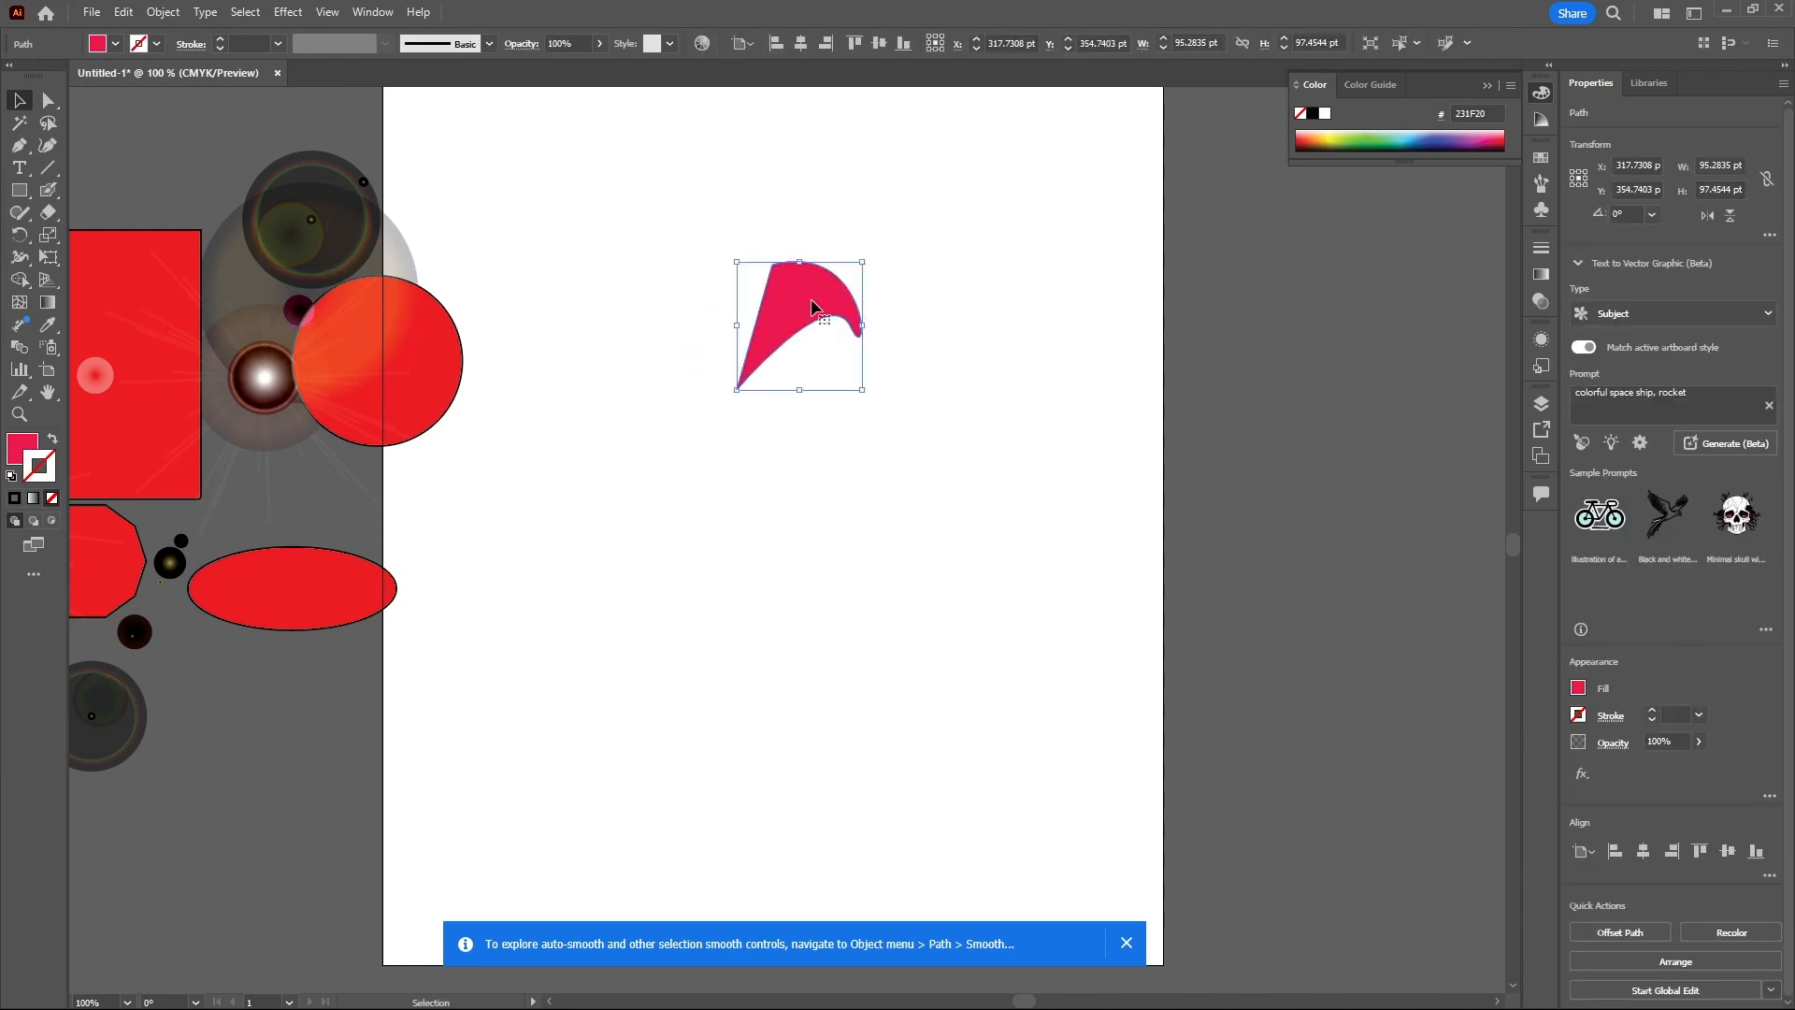
{"action": "left_click", "coordinate": [16, 236]}
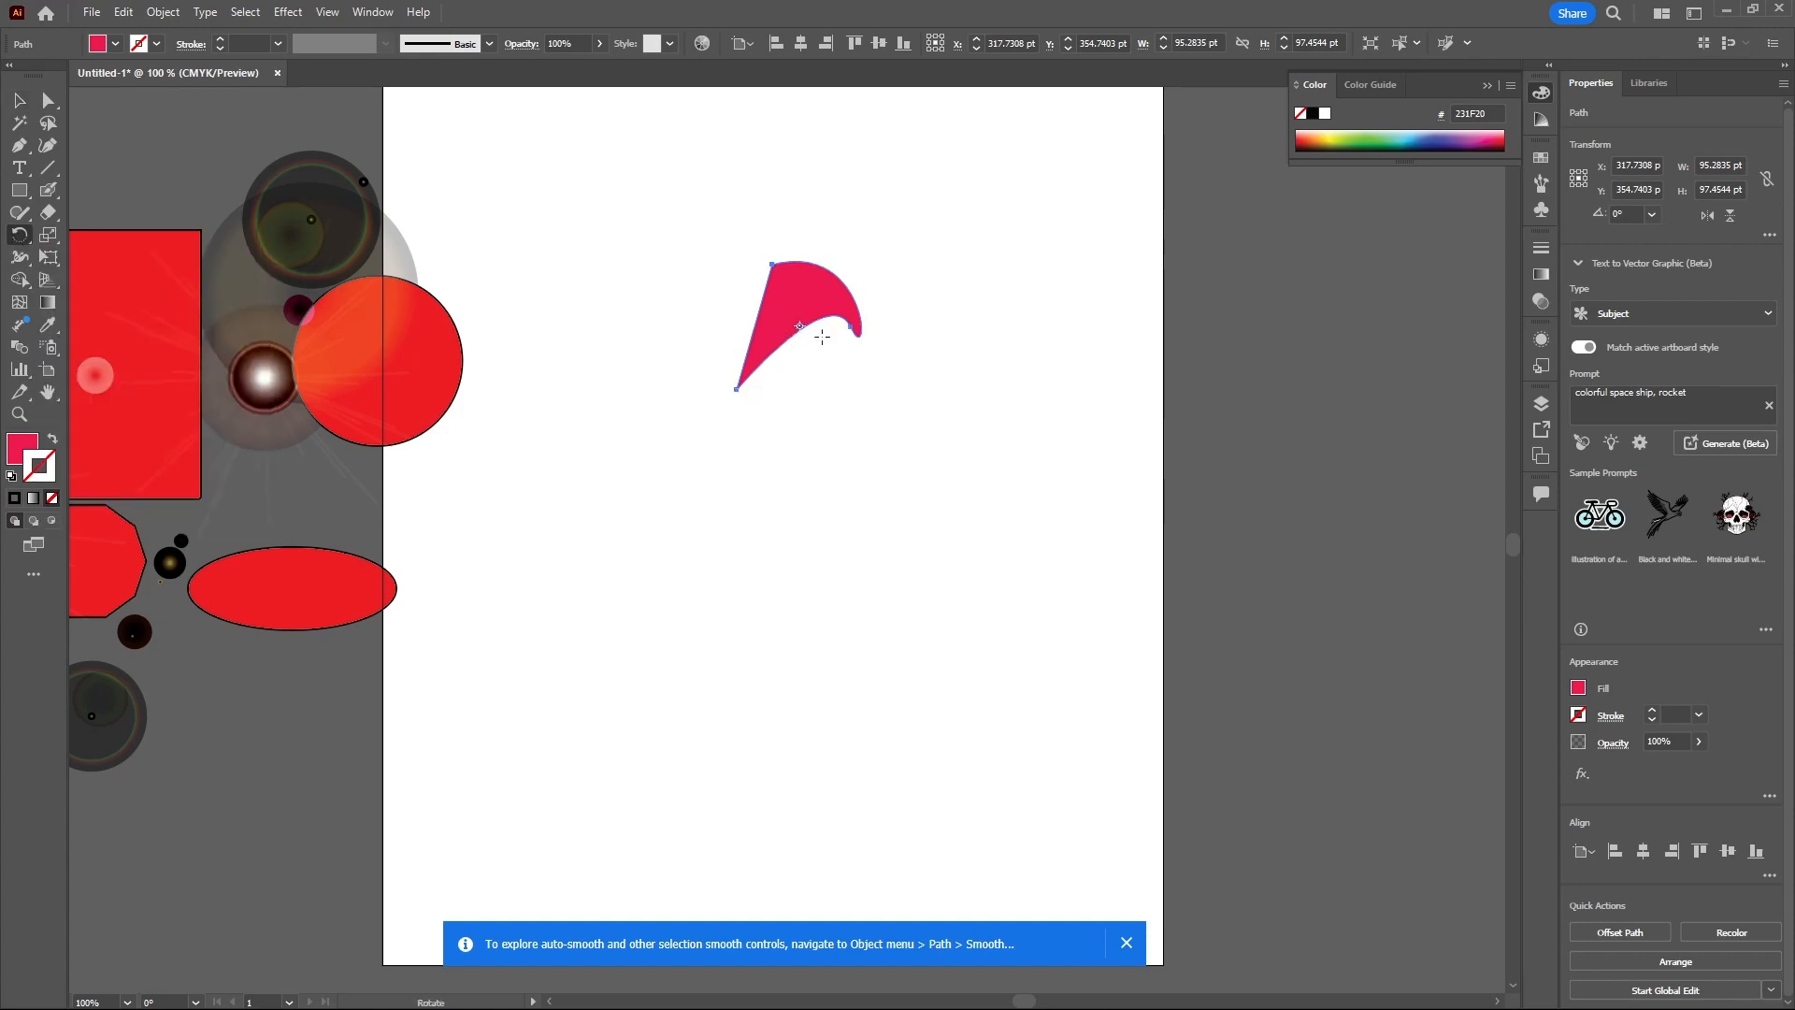
{"action": "scroll", "coordinate": [821, 336], "scroll_direction": "up", "scroll_amount": 2}
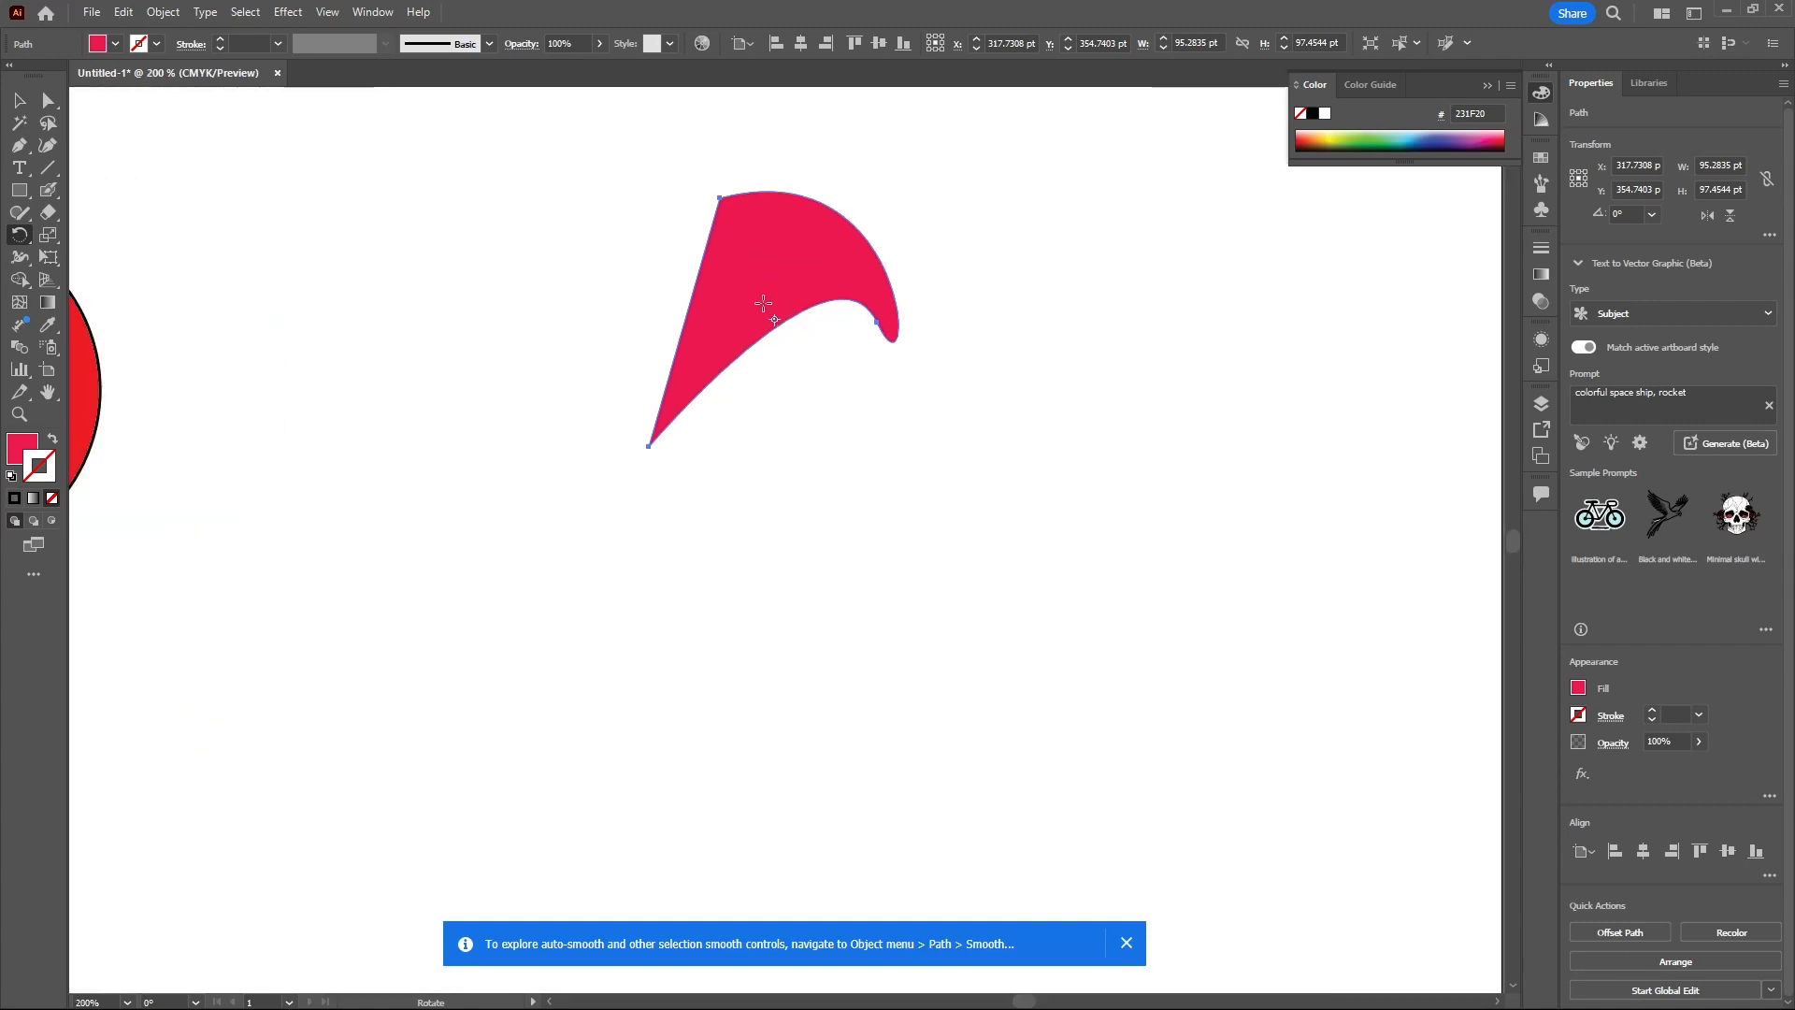
{"action": "scroll", "coordinate": [816, 321], "scroll_direction": "down", "scroll_amount": 1}
{"action": "scroll", "coordinate": [815, 318], "scroll_direction": "down", "scroll_amount": 1}
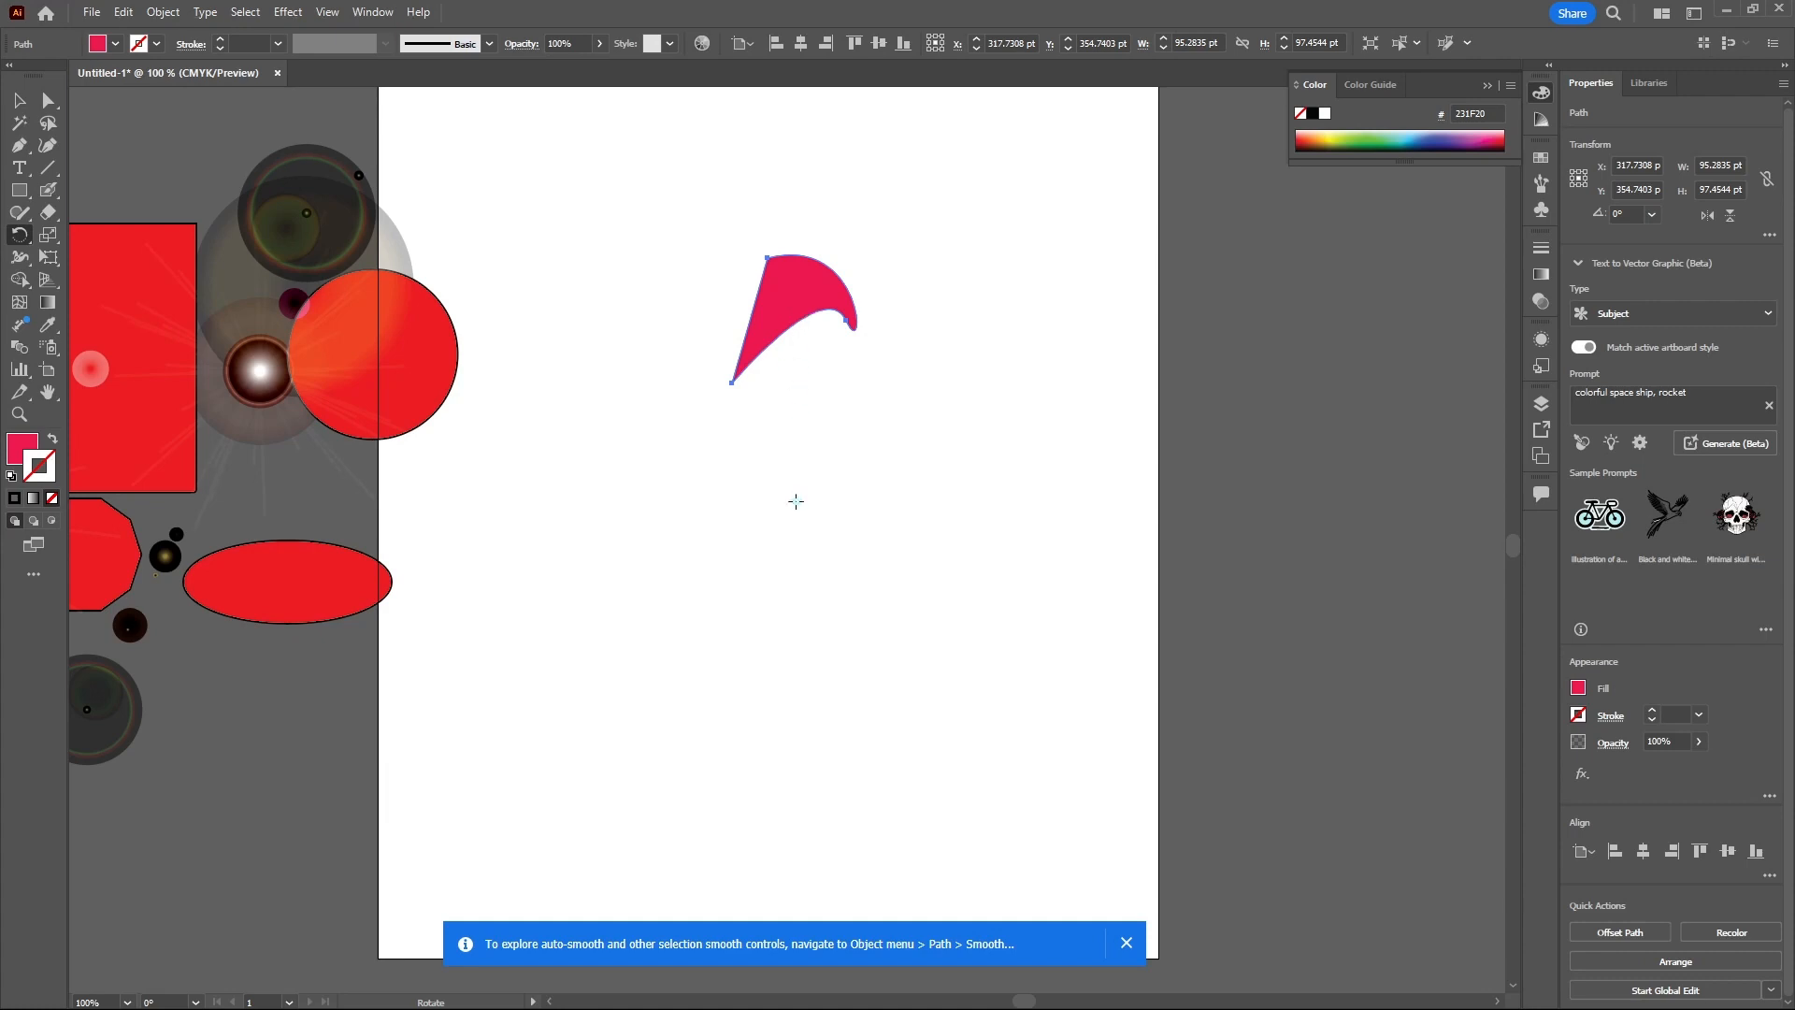
- Rotate a copy of the sail shape 40° around a point below it
{"action": "left_click", "coordinate": [795, 501], "text": "alt"}
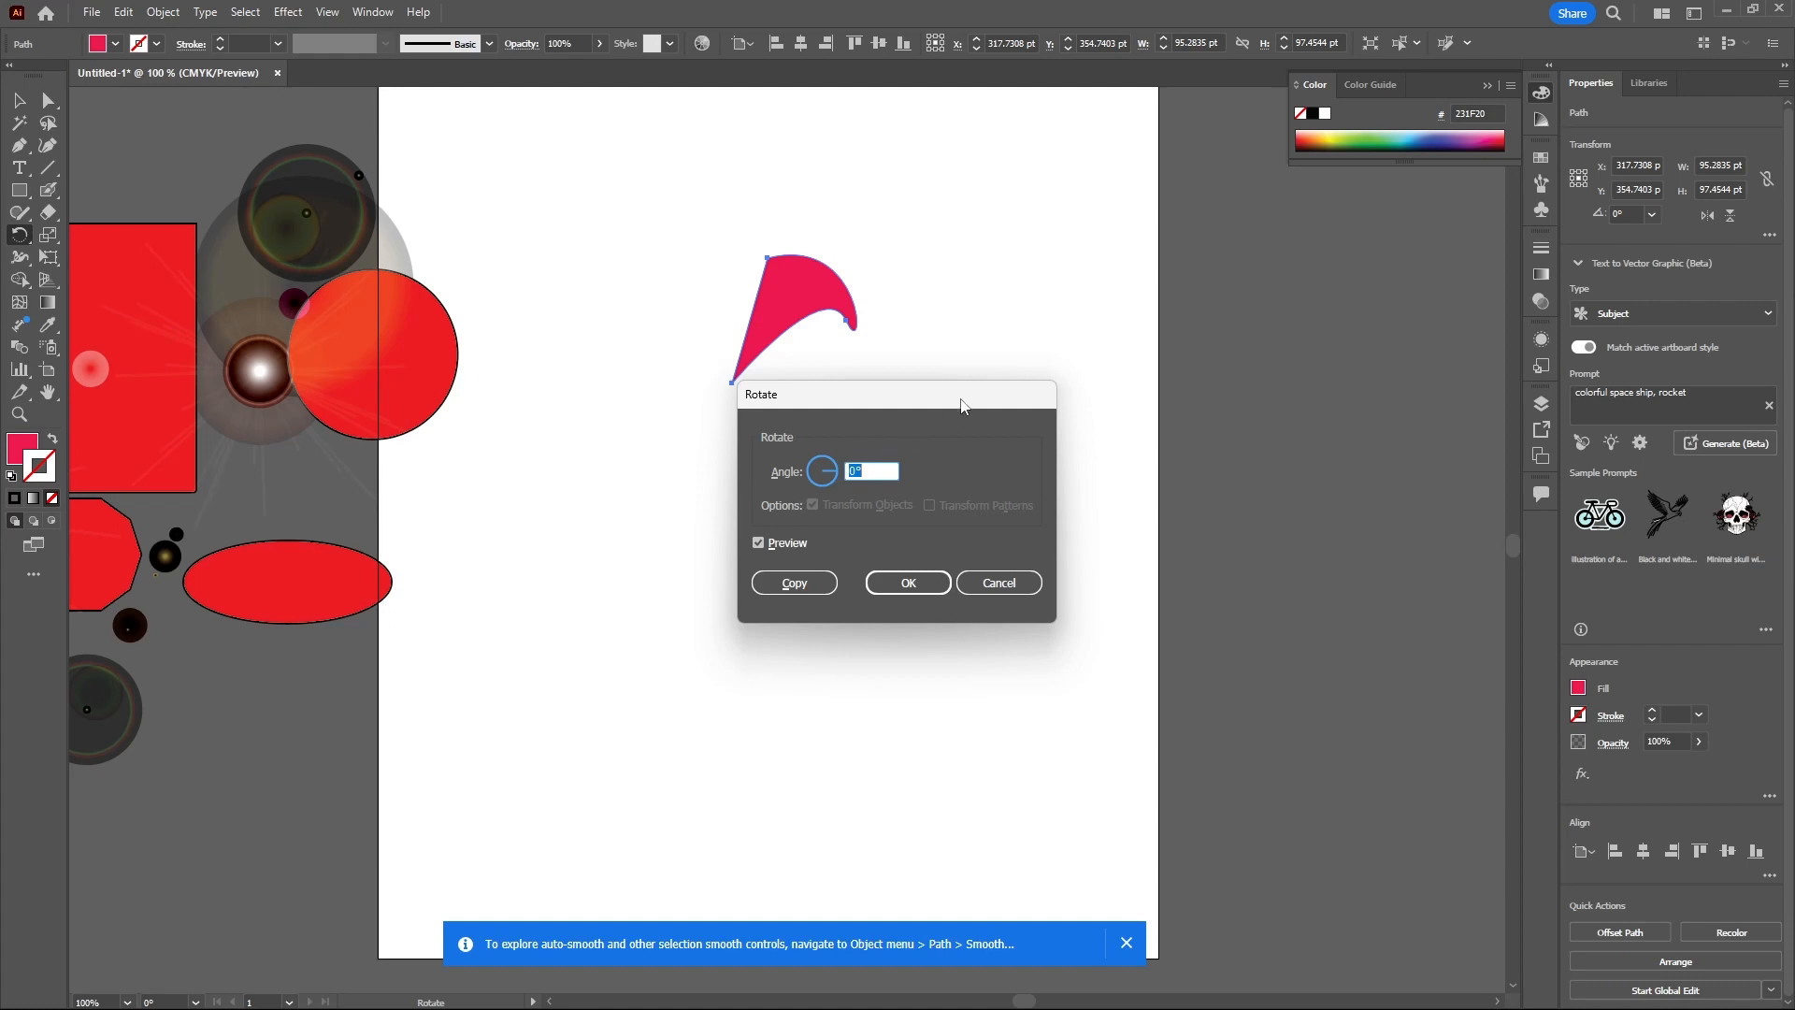
{"action": "left_click_drag", "start_coordinate": [965, 395], "coordinate": [1165, 346]}
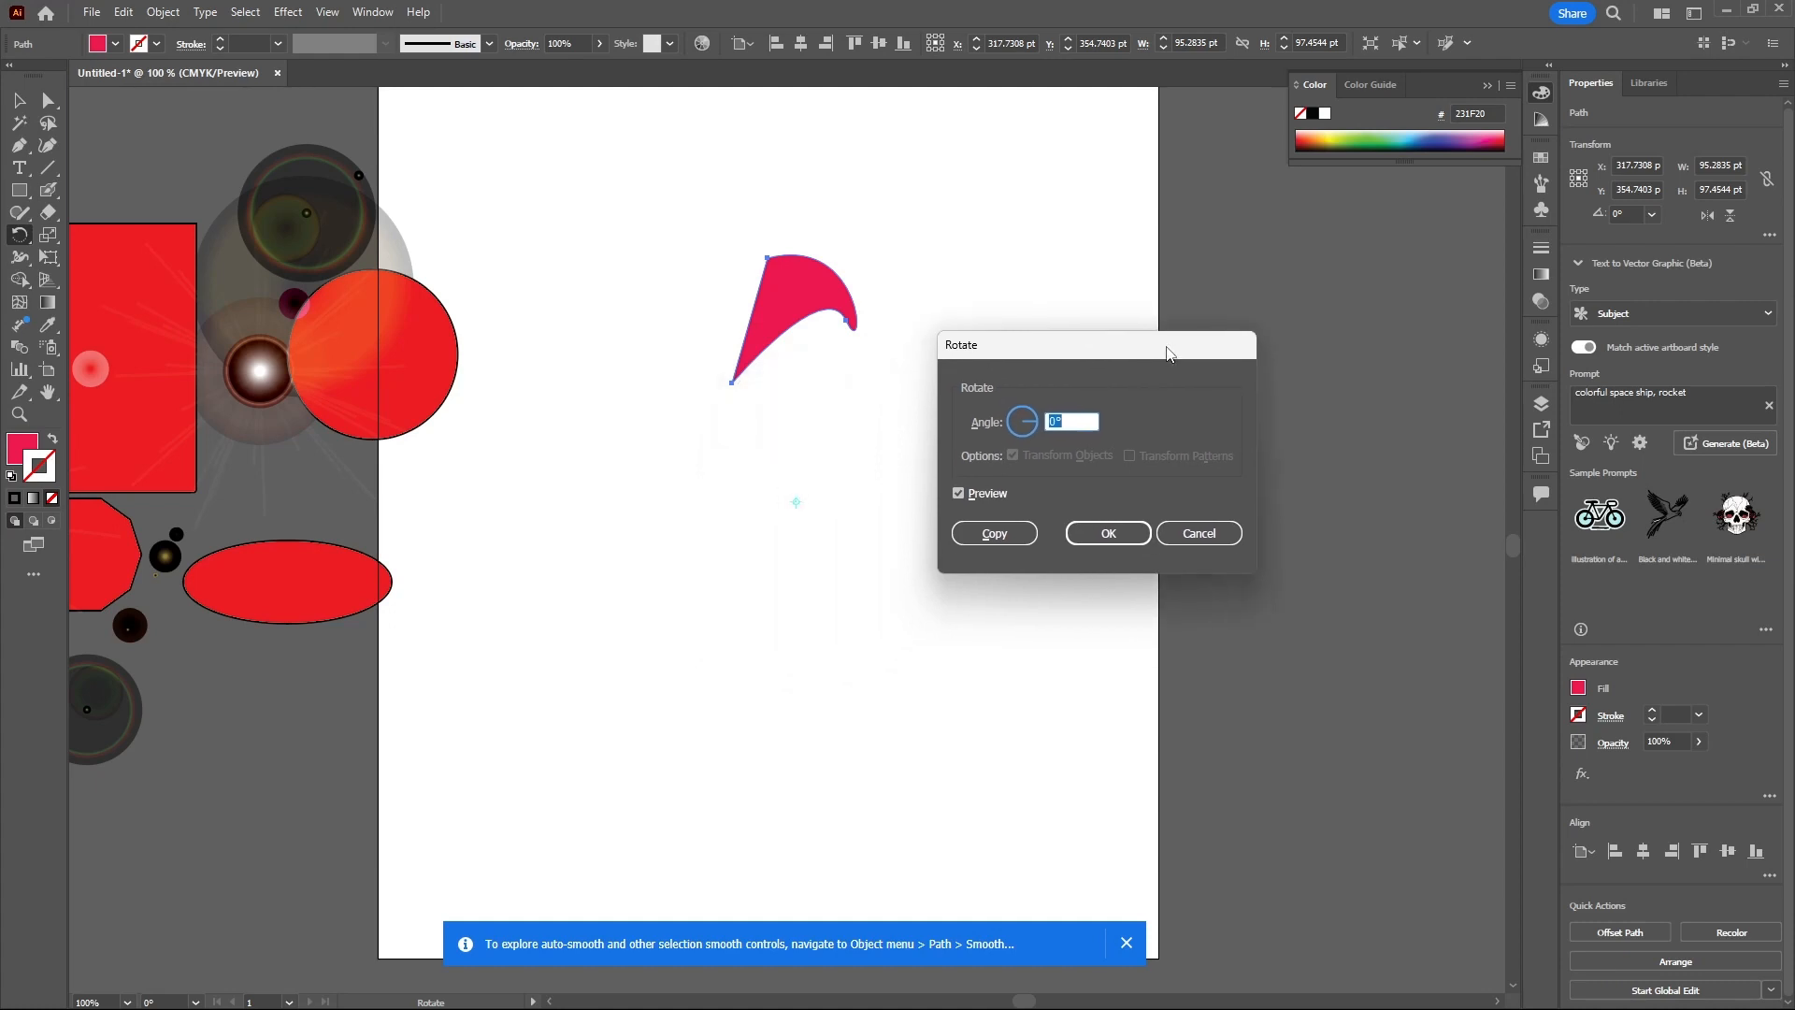
{"action": "left_click", "coordinate": [1049, 422]}
{"action": "type", "text": "4"}
{"action": "left_click", "coordinate": [997, 545]}
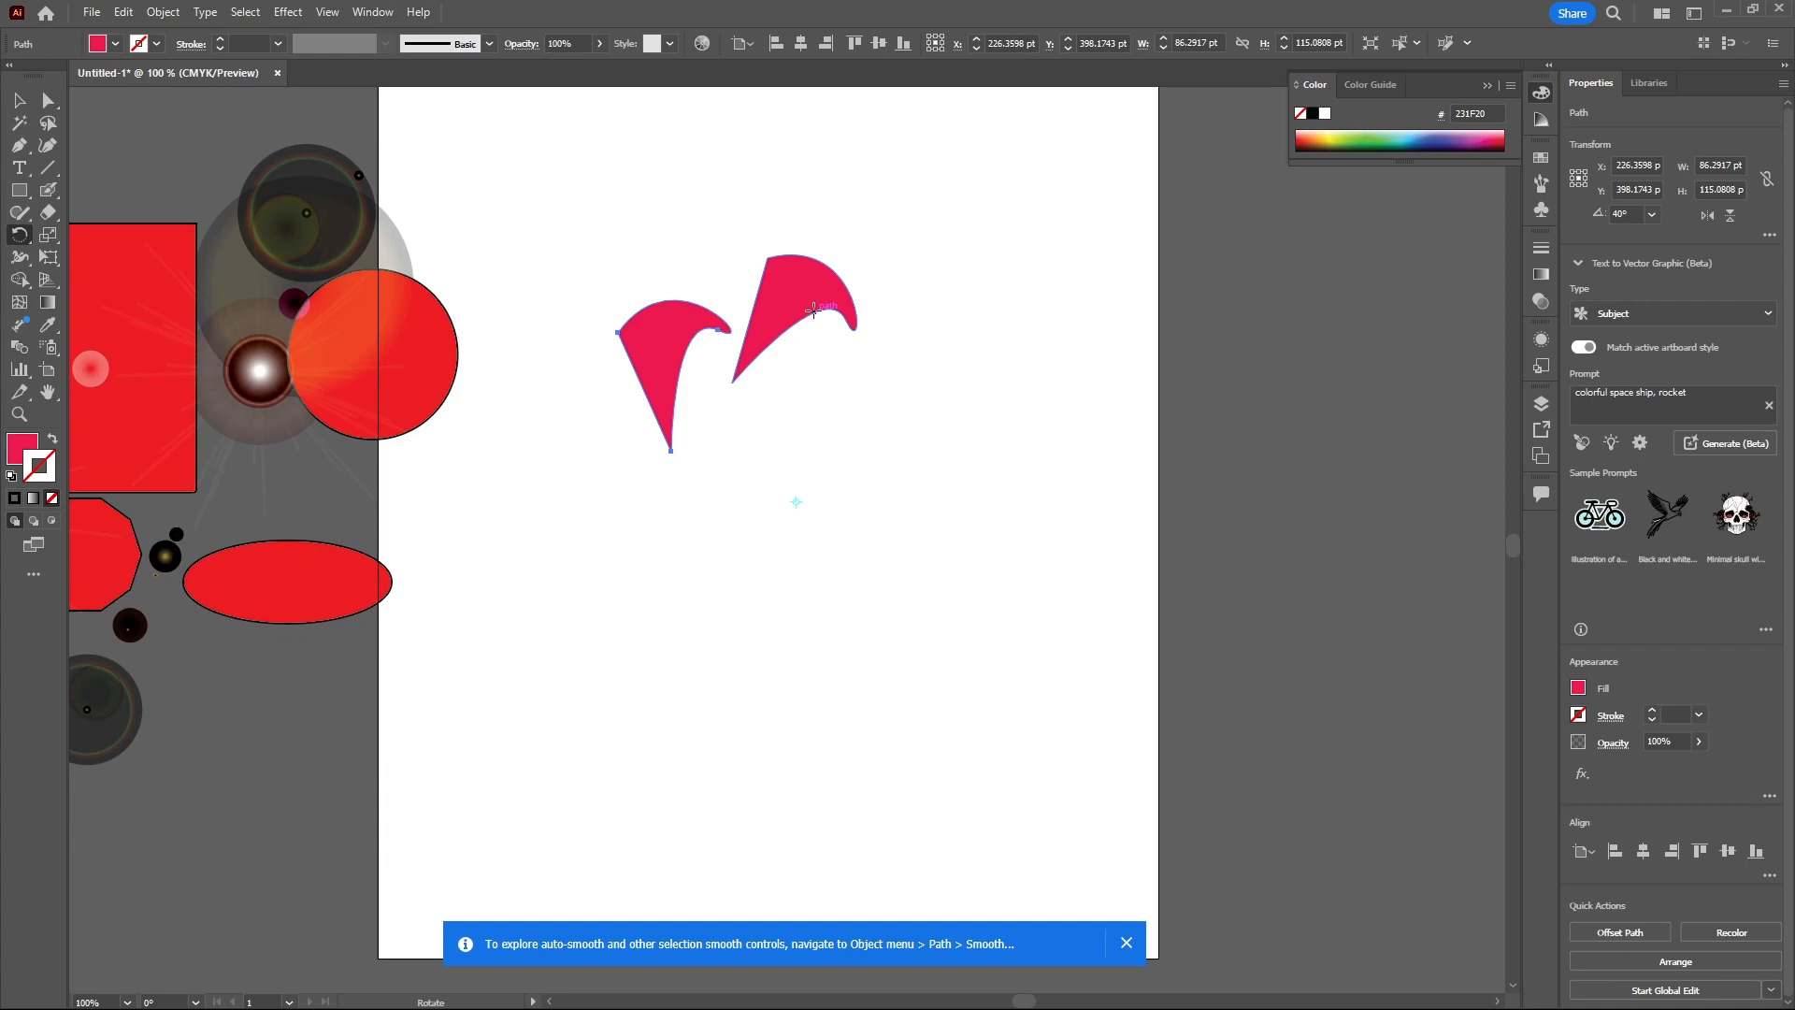
- Repeat the rotate-copy transformation until the sail copies form a full ring
{"action": "key", "text": "ctrl"}
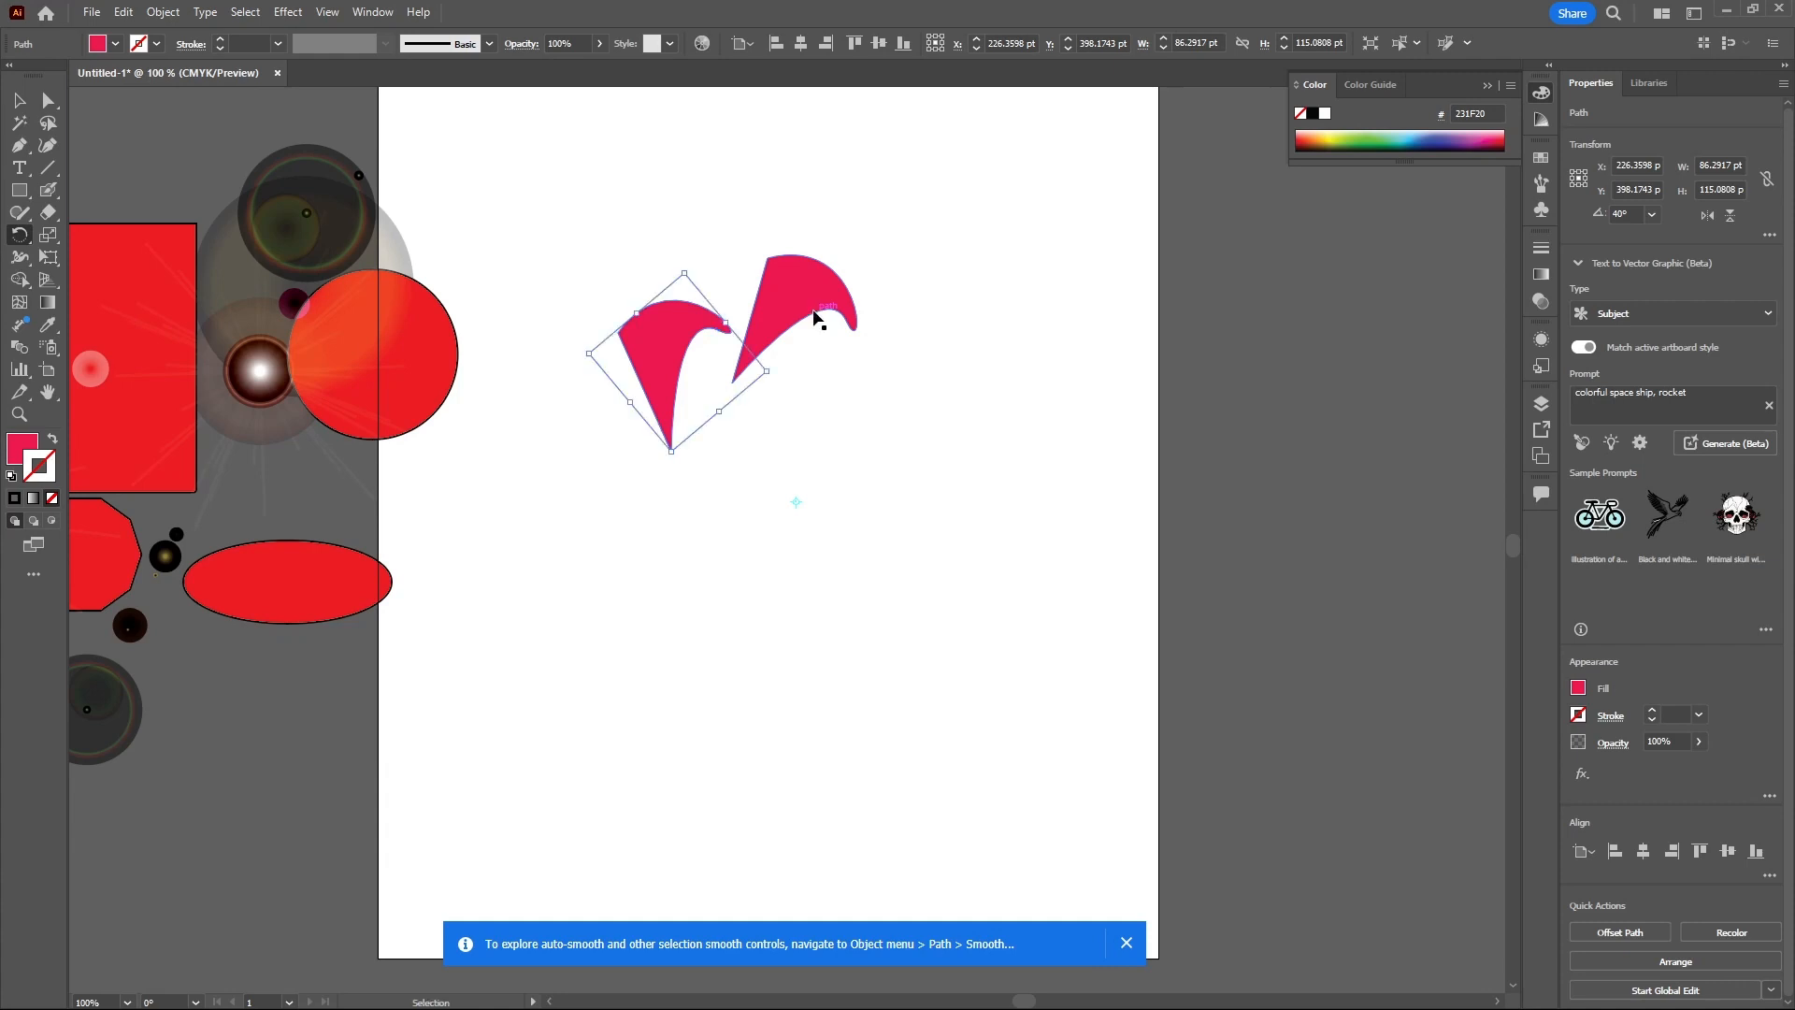
{"action": "key", "text": "ctrl+d"}
{"action": "key", "text": "ctrl+d"}
{"action": "key", "text": "ctrl+d"}
{"action": "key", "text": "ctrl+d"}
{"action": "key", "text": "ctrl+d"}
{"action": "key", "text": "ctrl+d"}
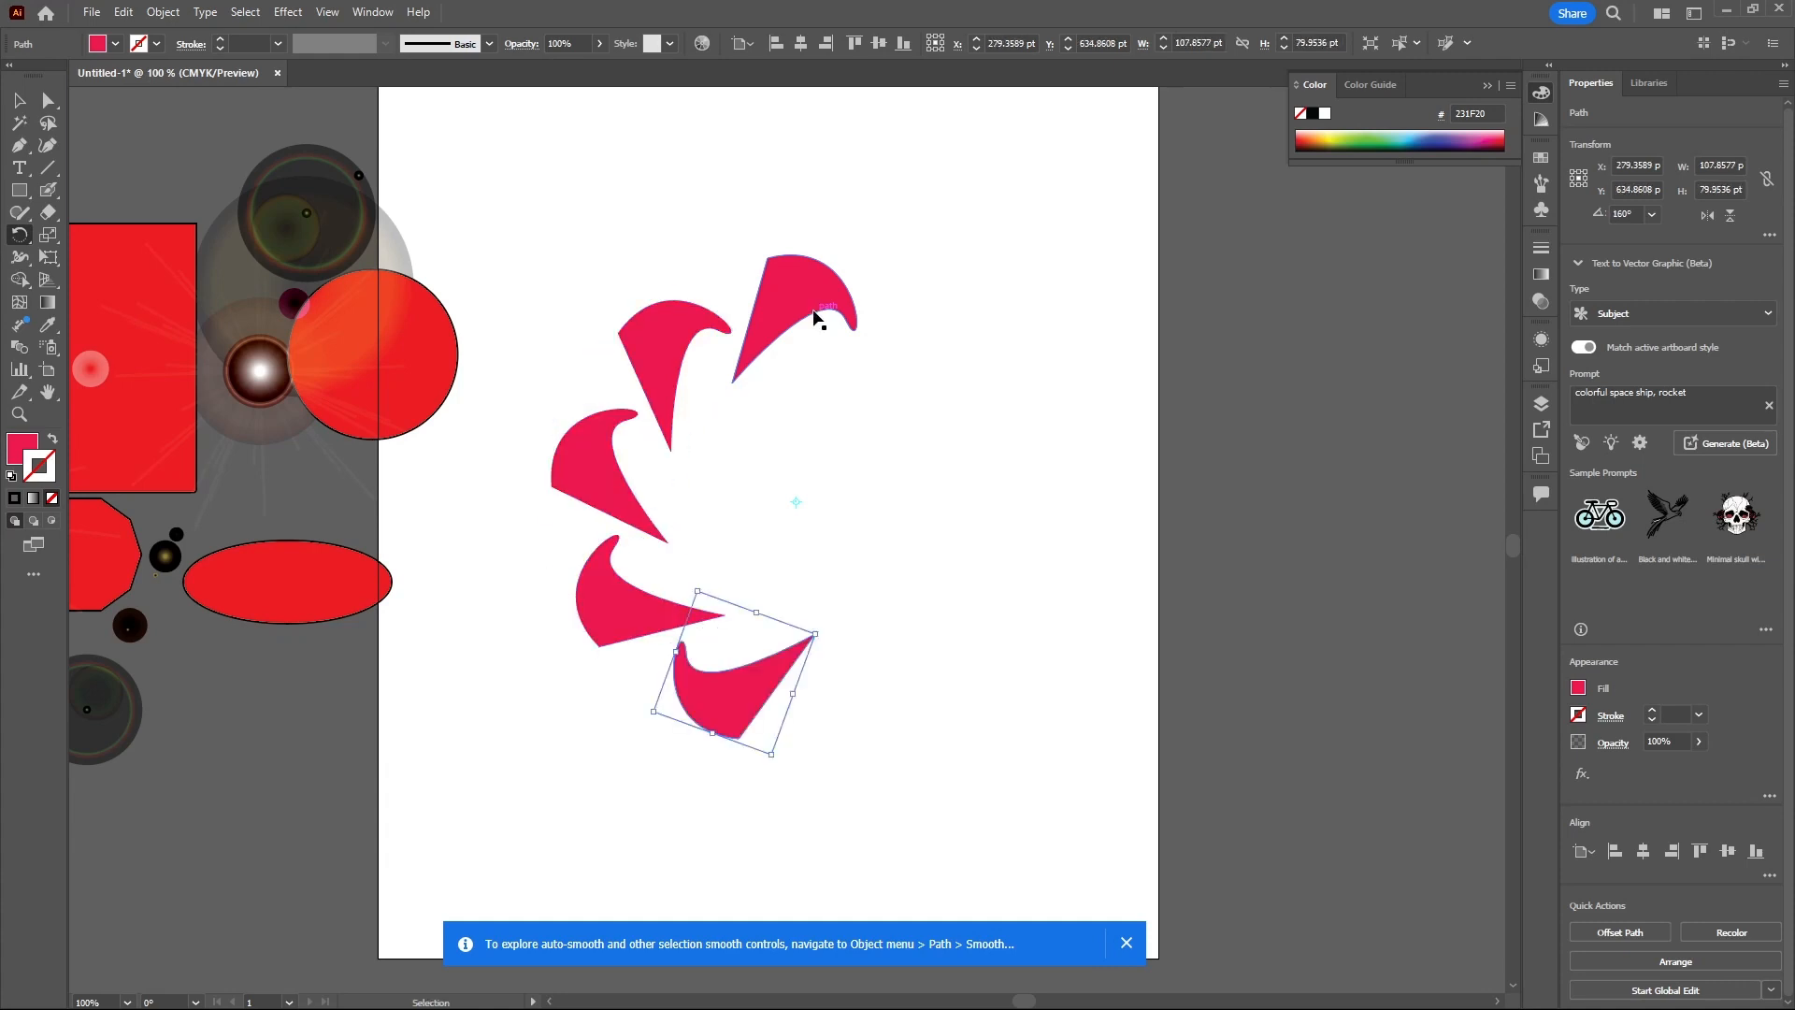
{"action": "key", "text": "ctrl+d"}
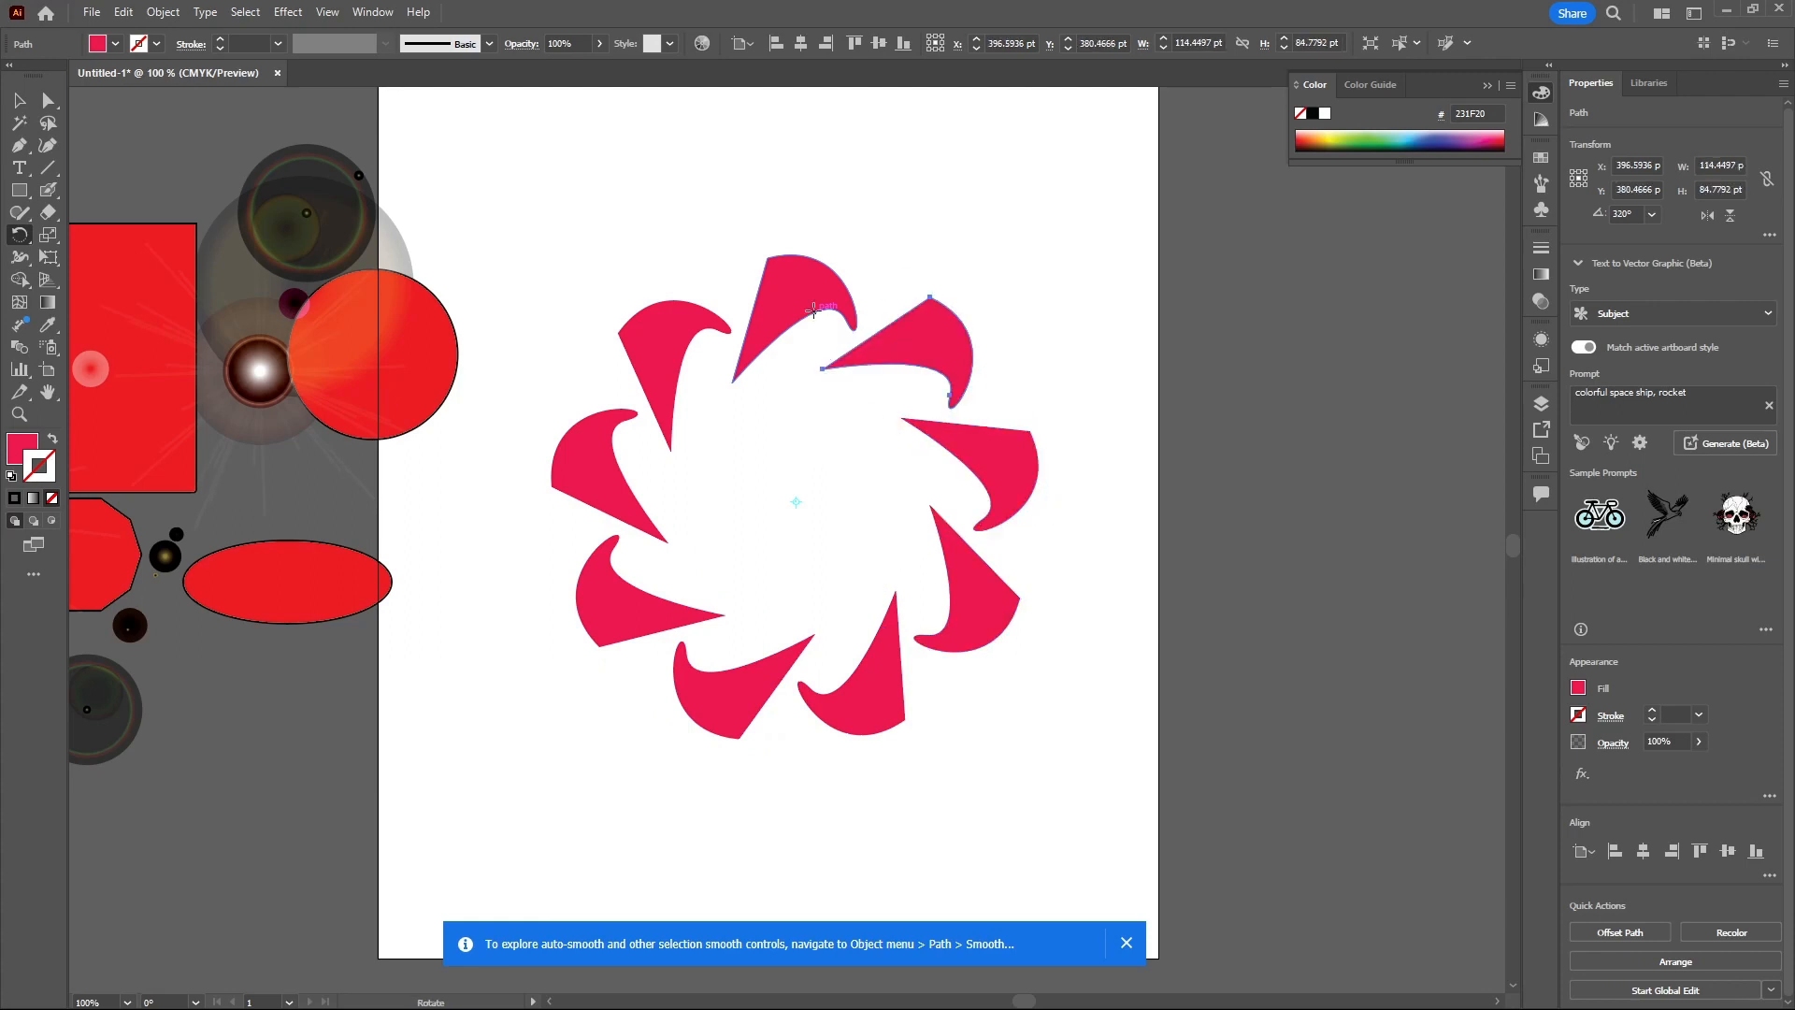
- Select all sail shapes, group them, and move the group slightly up and right
{"action": "left_click", "coordinate": [19, 100]}
{"action": "left_click", "coordinate": [662, 259]}
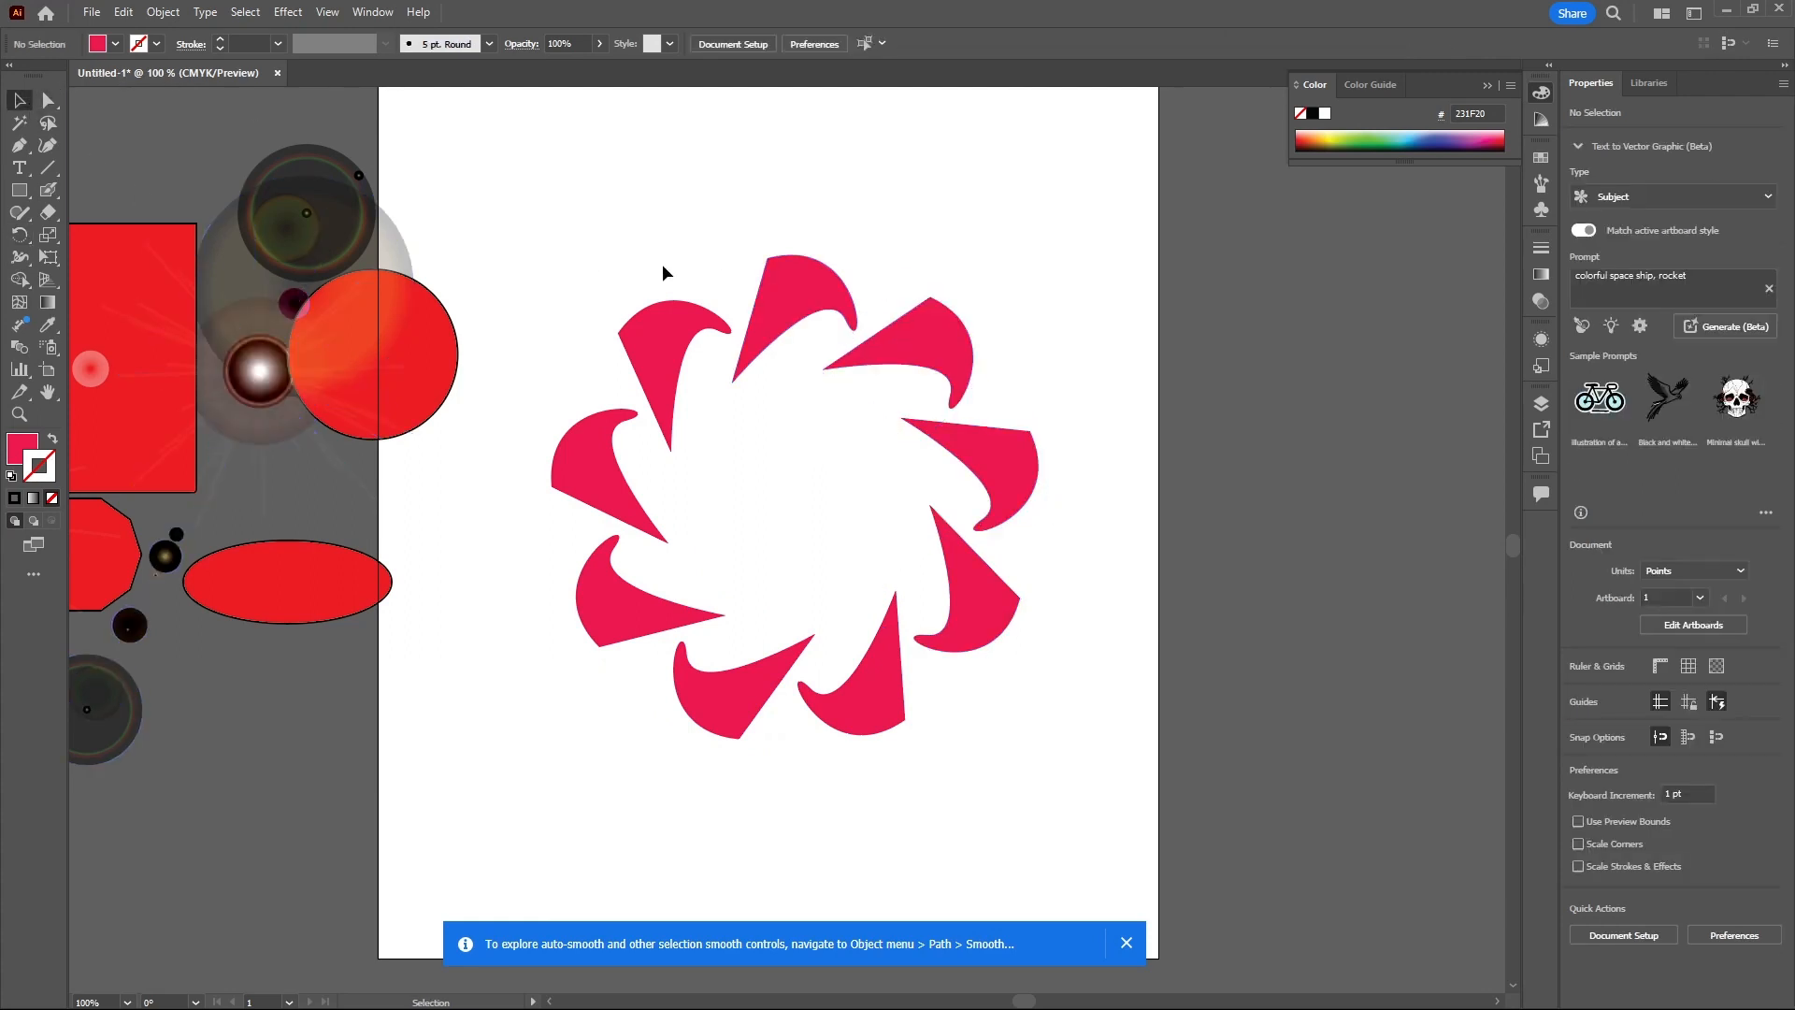
{"action": "left_click", "coordinate": [679, 348]}
{"action": "left_click", "coordinate": [811, 316]}
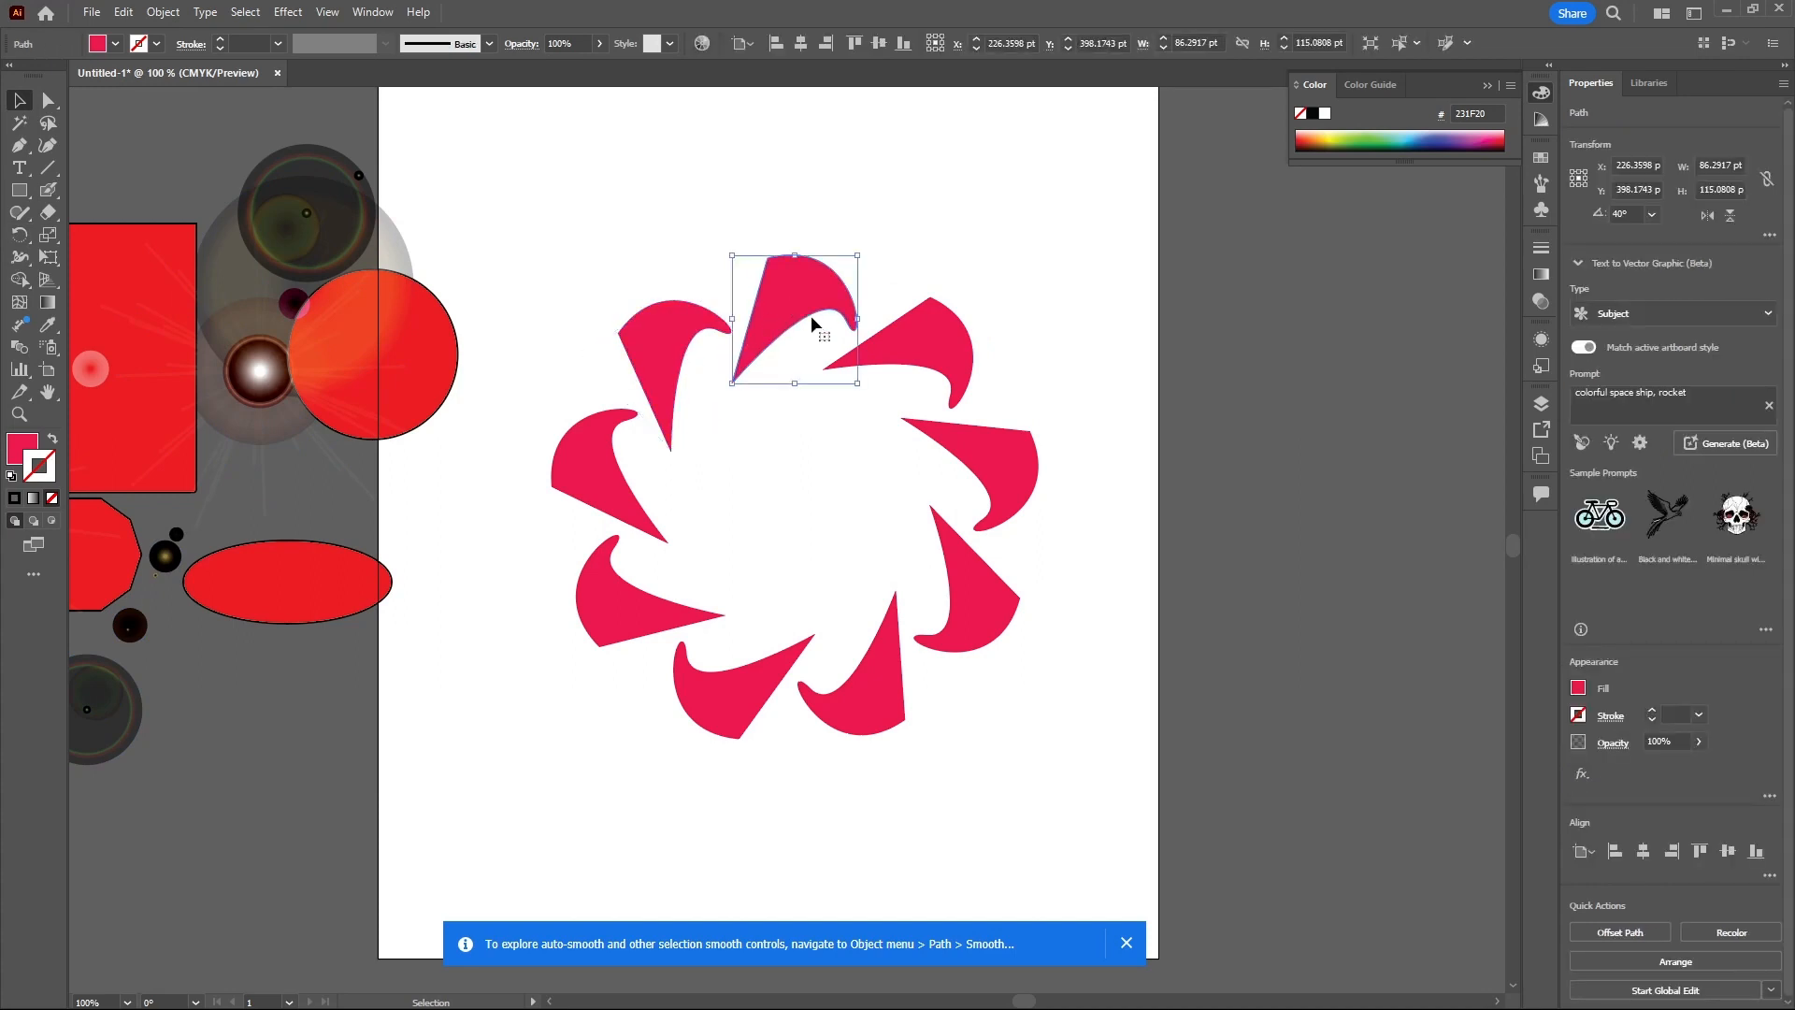
{"action": "left_click", "coordinate": [906, 339]}
{"action": "left_click", "coordinate": [629, 237]}
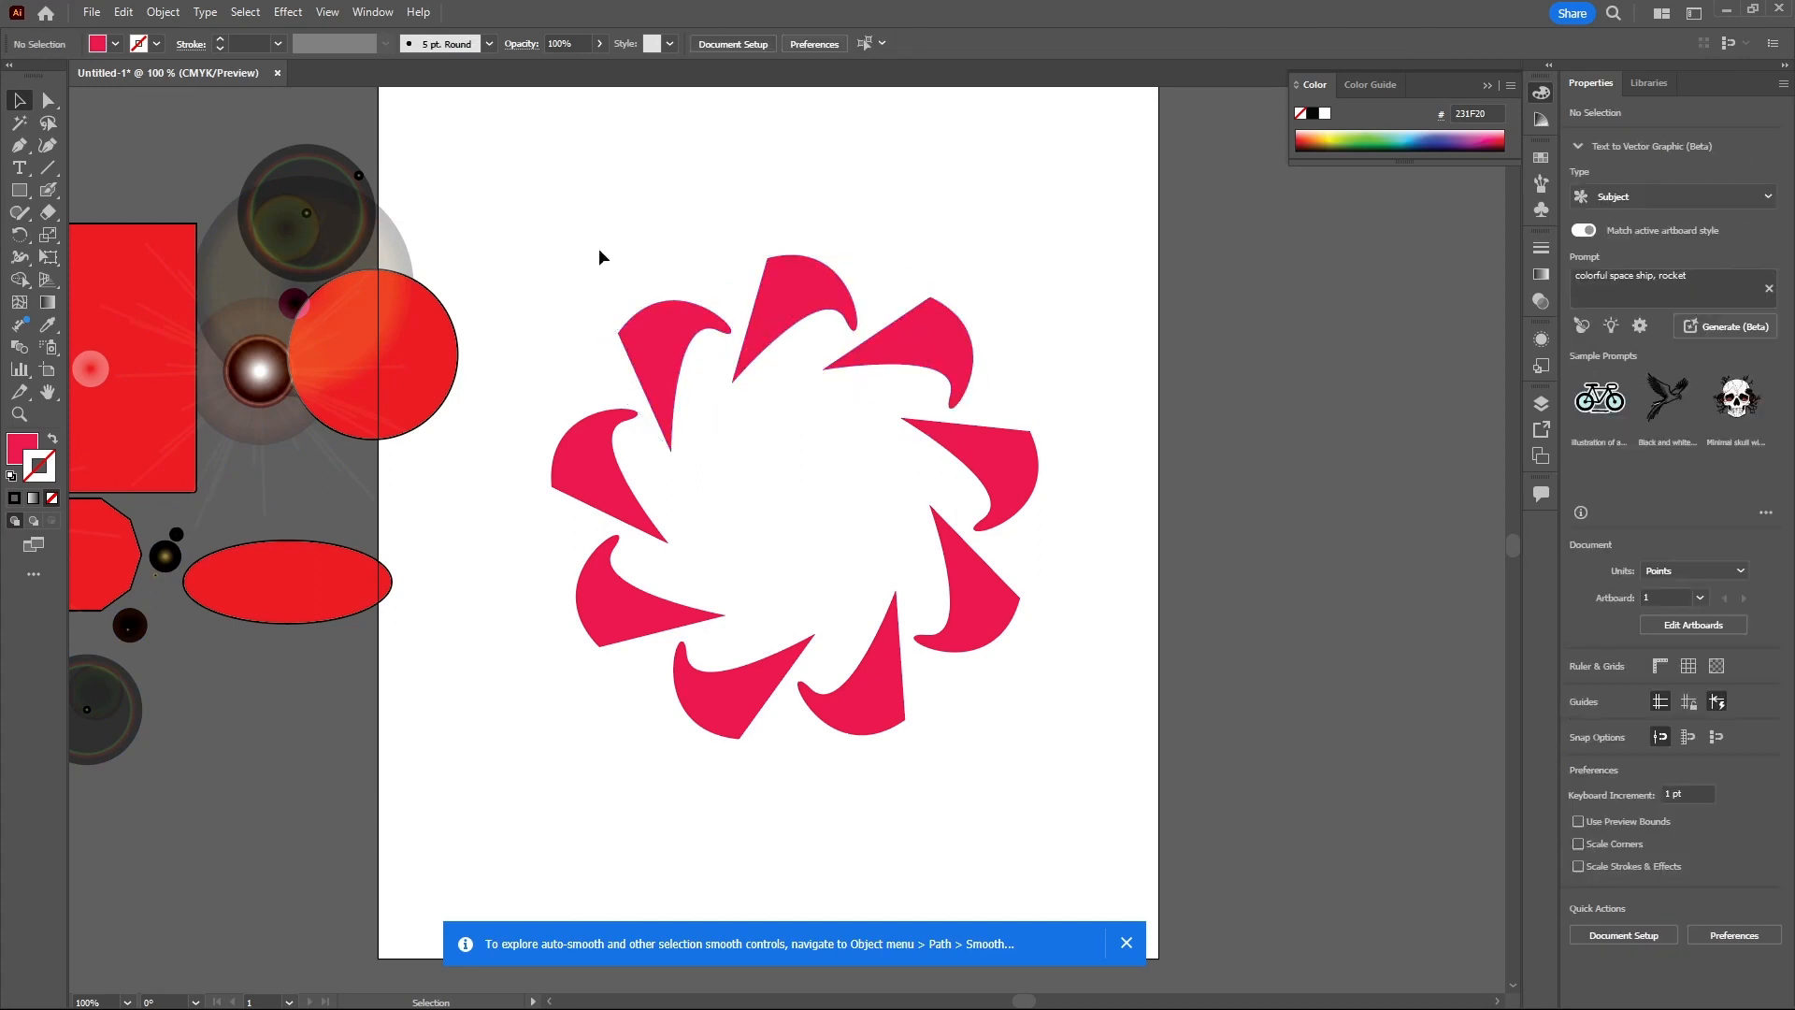
{"action": "left_click_drag", "start_coordinate": [590, 250], "coordinate": [1083, 753]}
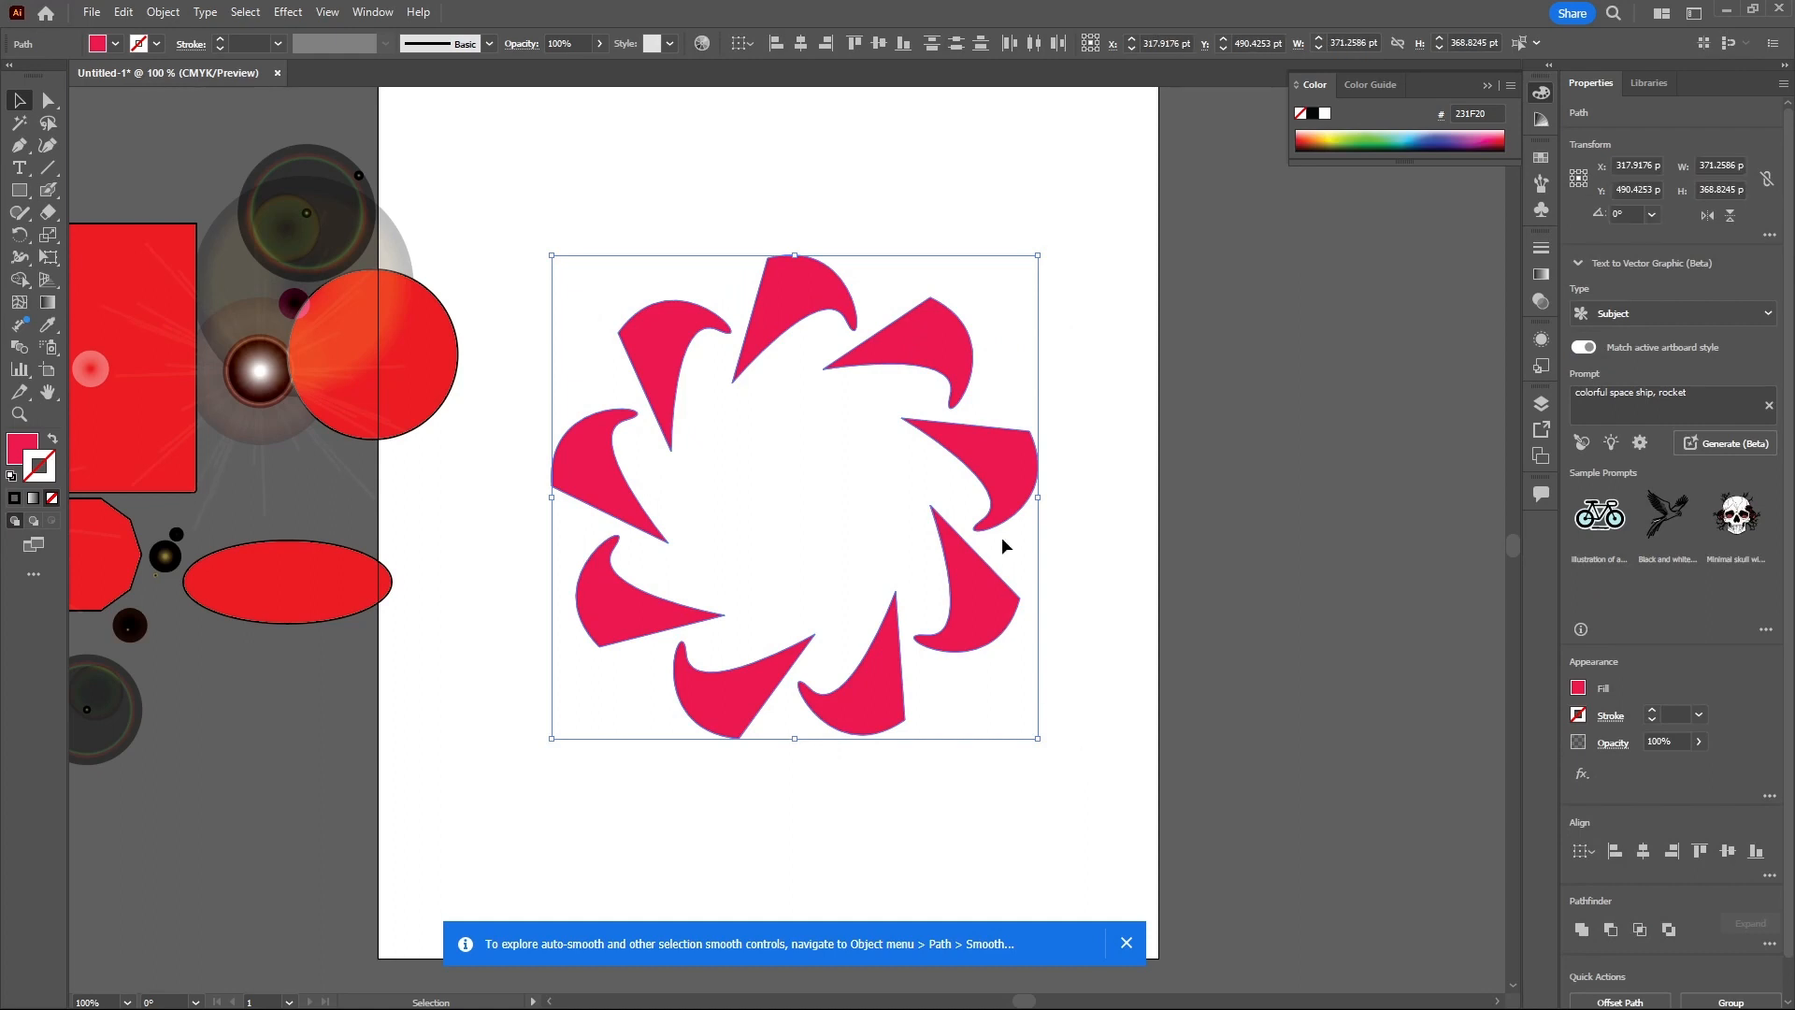
{"action": "right_click", "coordinate": [992, 457]}
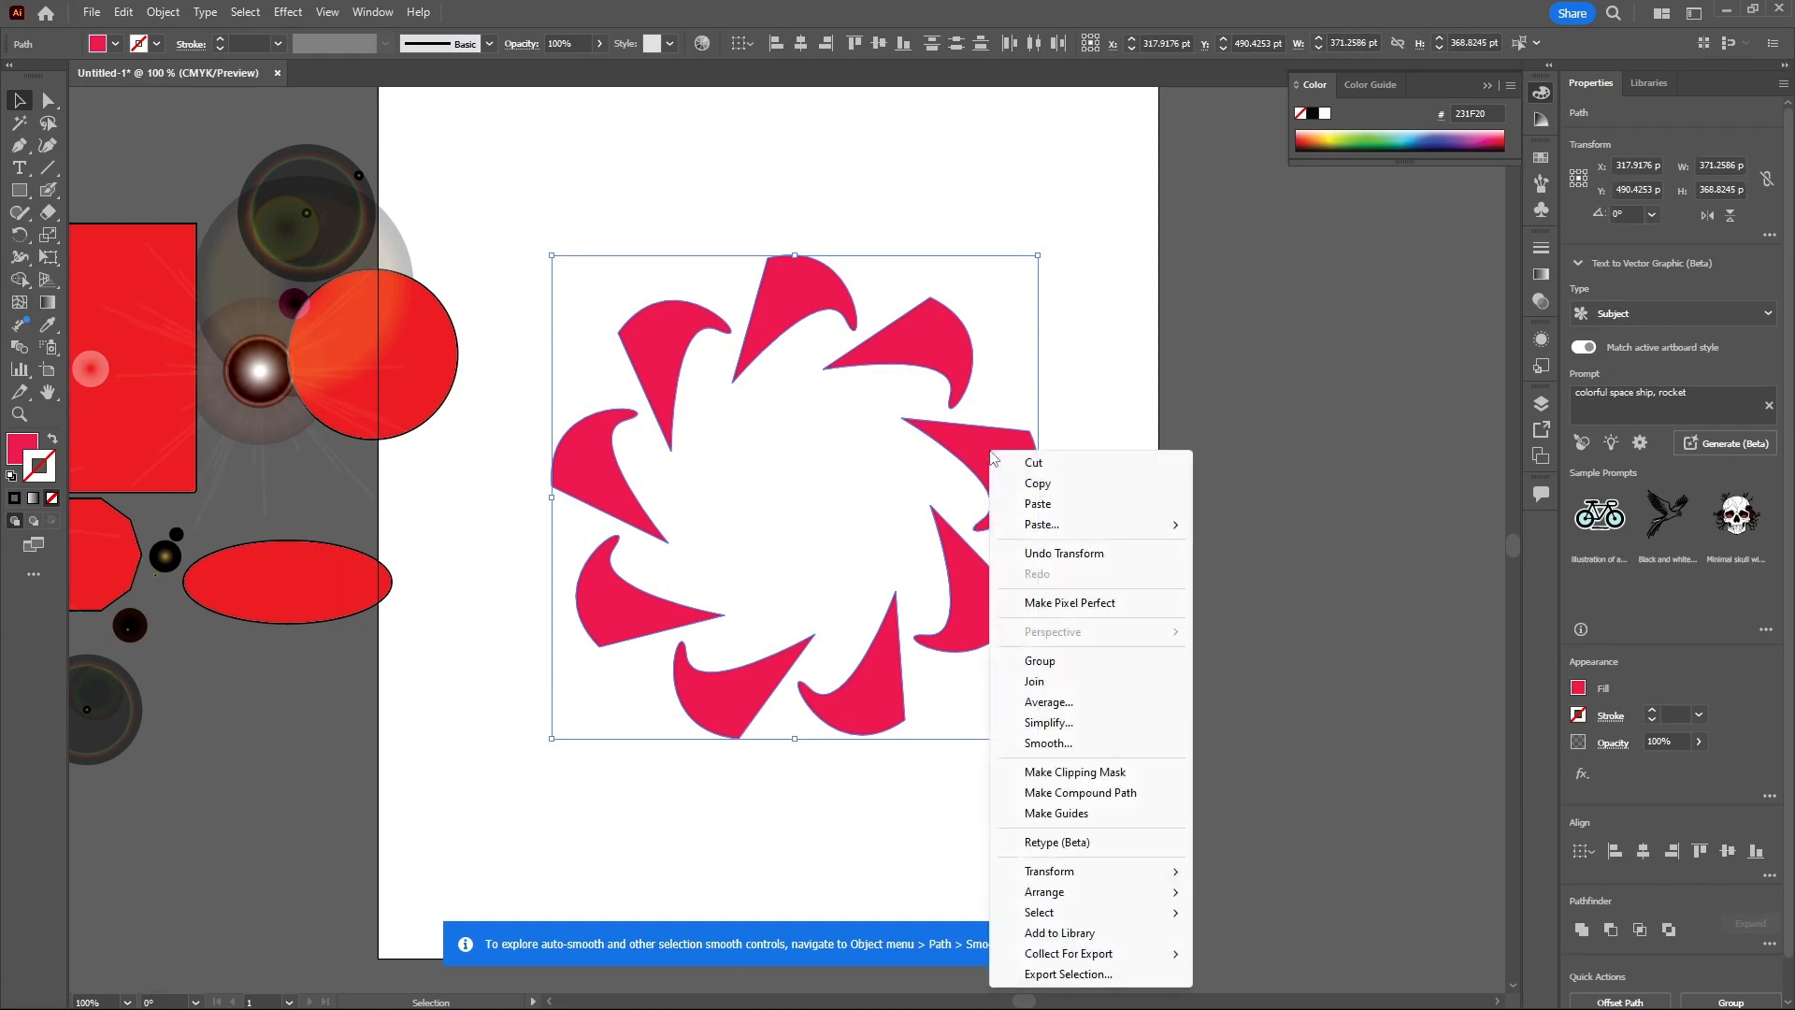
{"action": "left_click", "coordinate": [1032, 660]}
{"action": "left_click_drag", "start_coordinate": [965, 589], "coordinate": [1001, 519]}
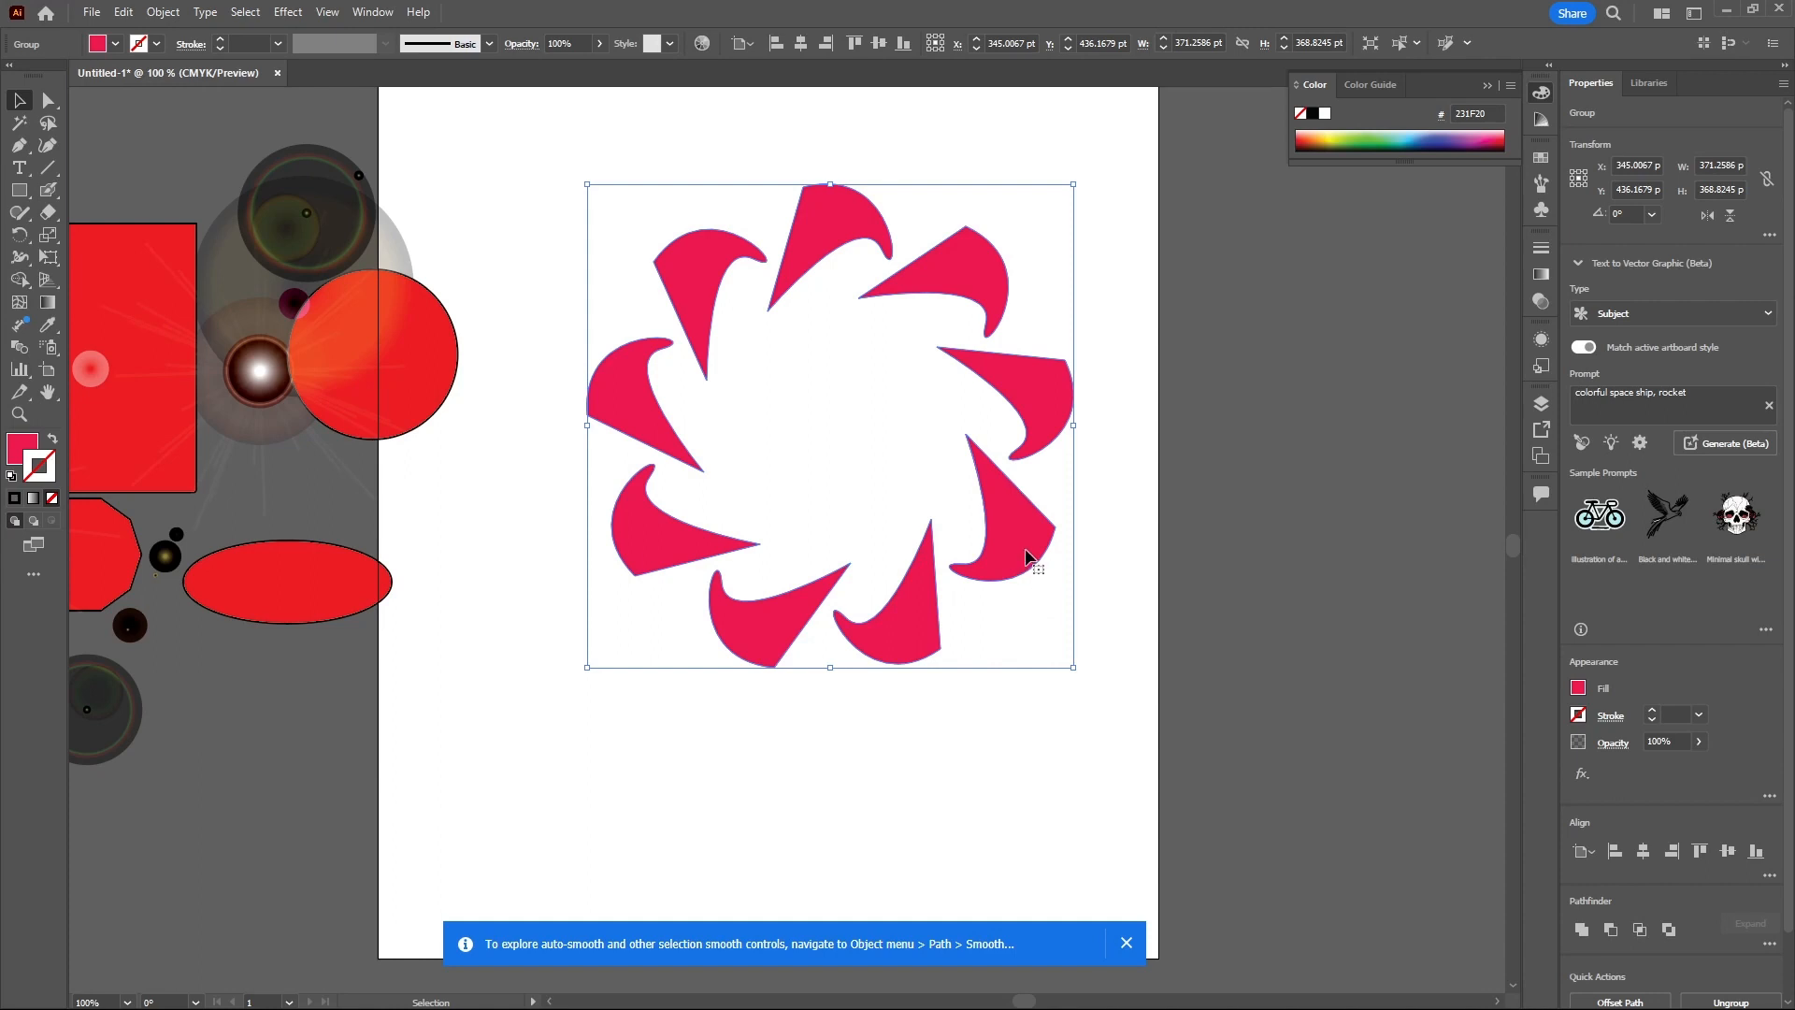
- Rotate a copy of the ring group and scale the copy down to sit inside the original ring
{"action": "key", "text": "a"}
{"action": "key", "text": "v"}
{"action": "key", "text": "ctrl"}
{"action": "left_click_drag", "start_coordinate": [1082, 175], "coordinate": [1123, 311]}
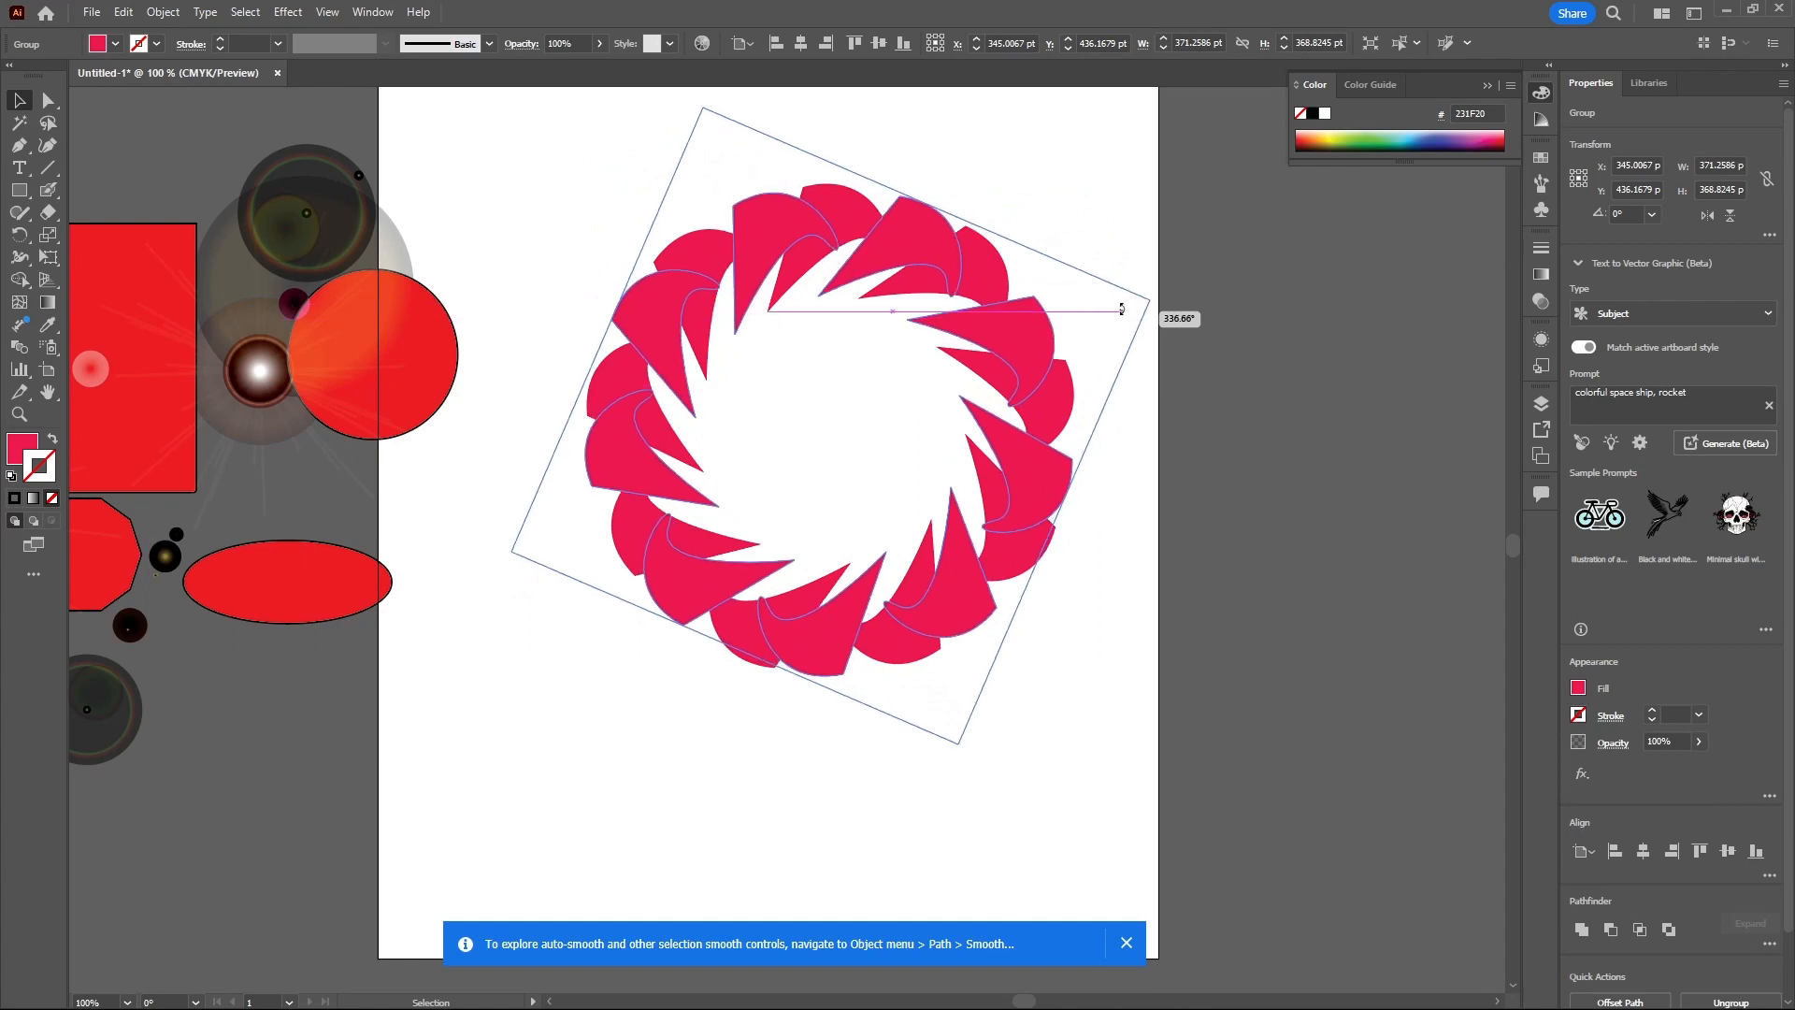
{"action": "left_click_drag", "start_coordinate": [1122, 309], "coordinate": [1123, 310]}
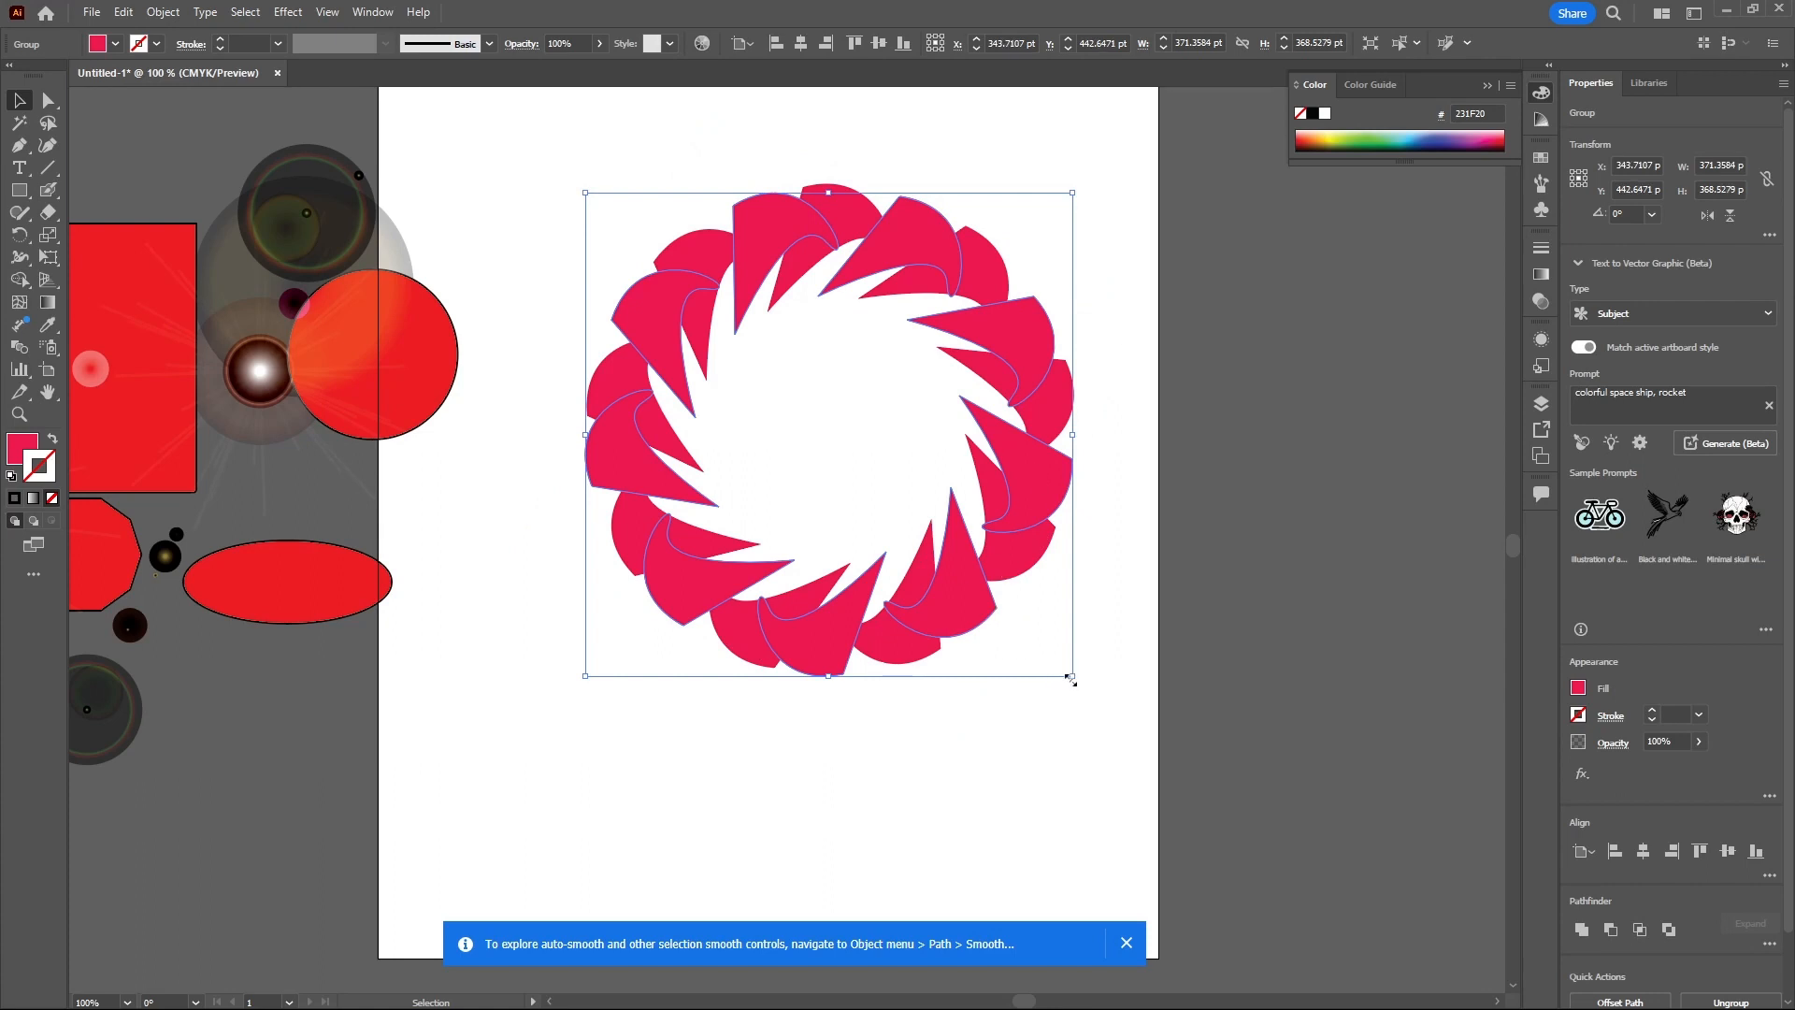
{"action": "left_click_drag", "start_coordinate": [1071, 676], "coordinate": [990, 603]}
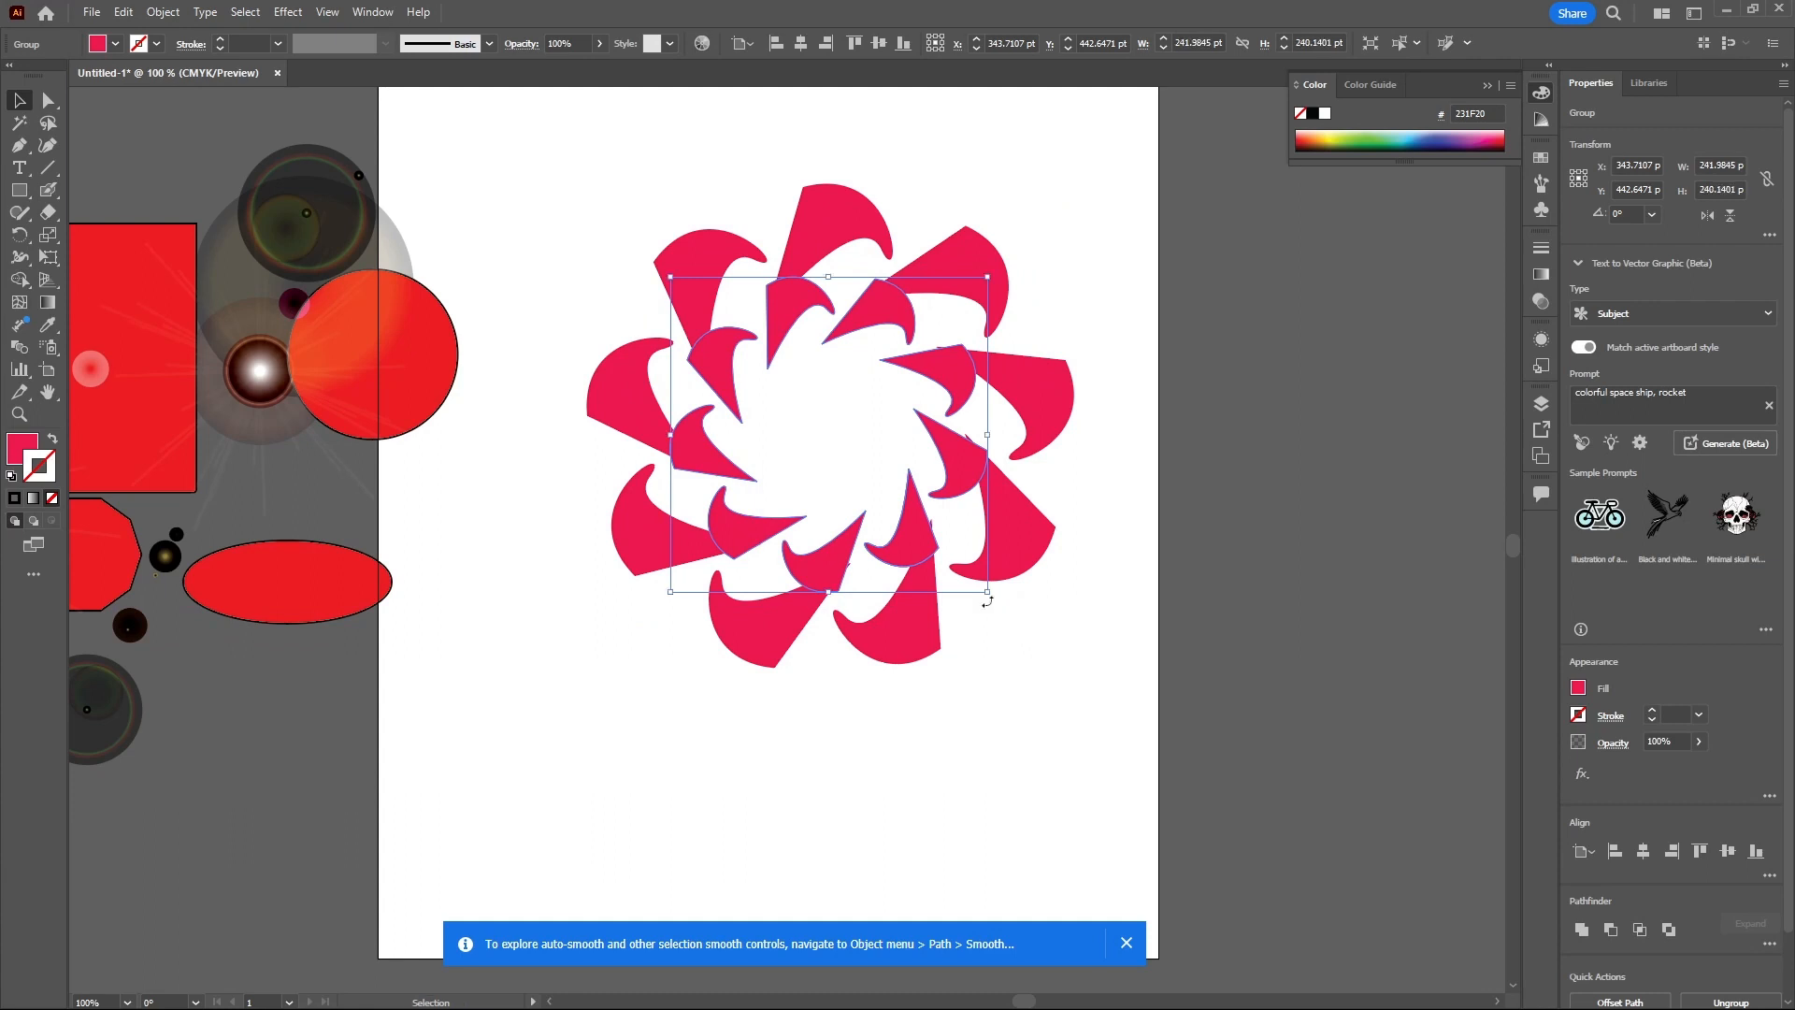
- Give the inner ring a blue fill with no stroke
{"action": "left_click", "coordinate": [1416, 135]}
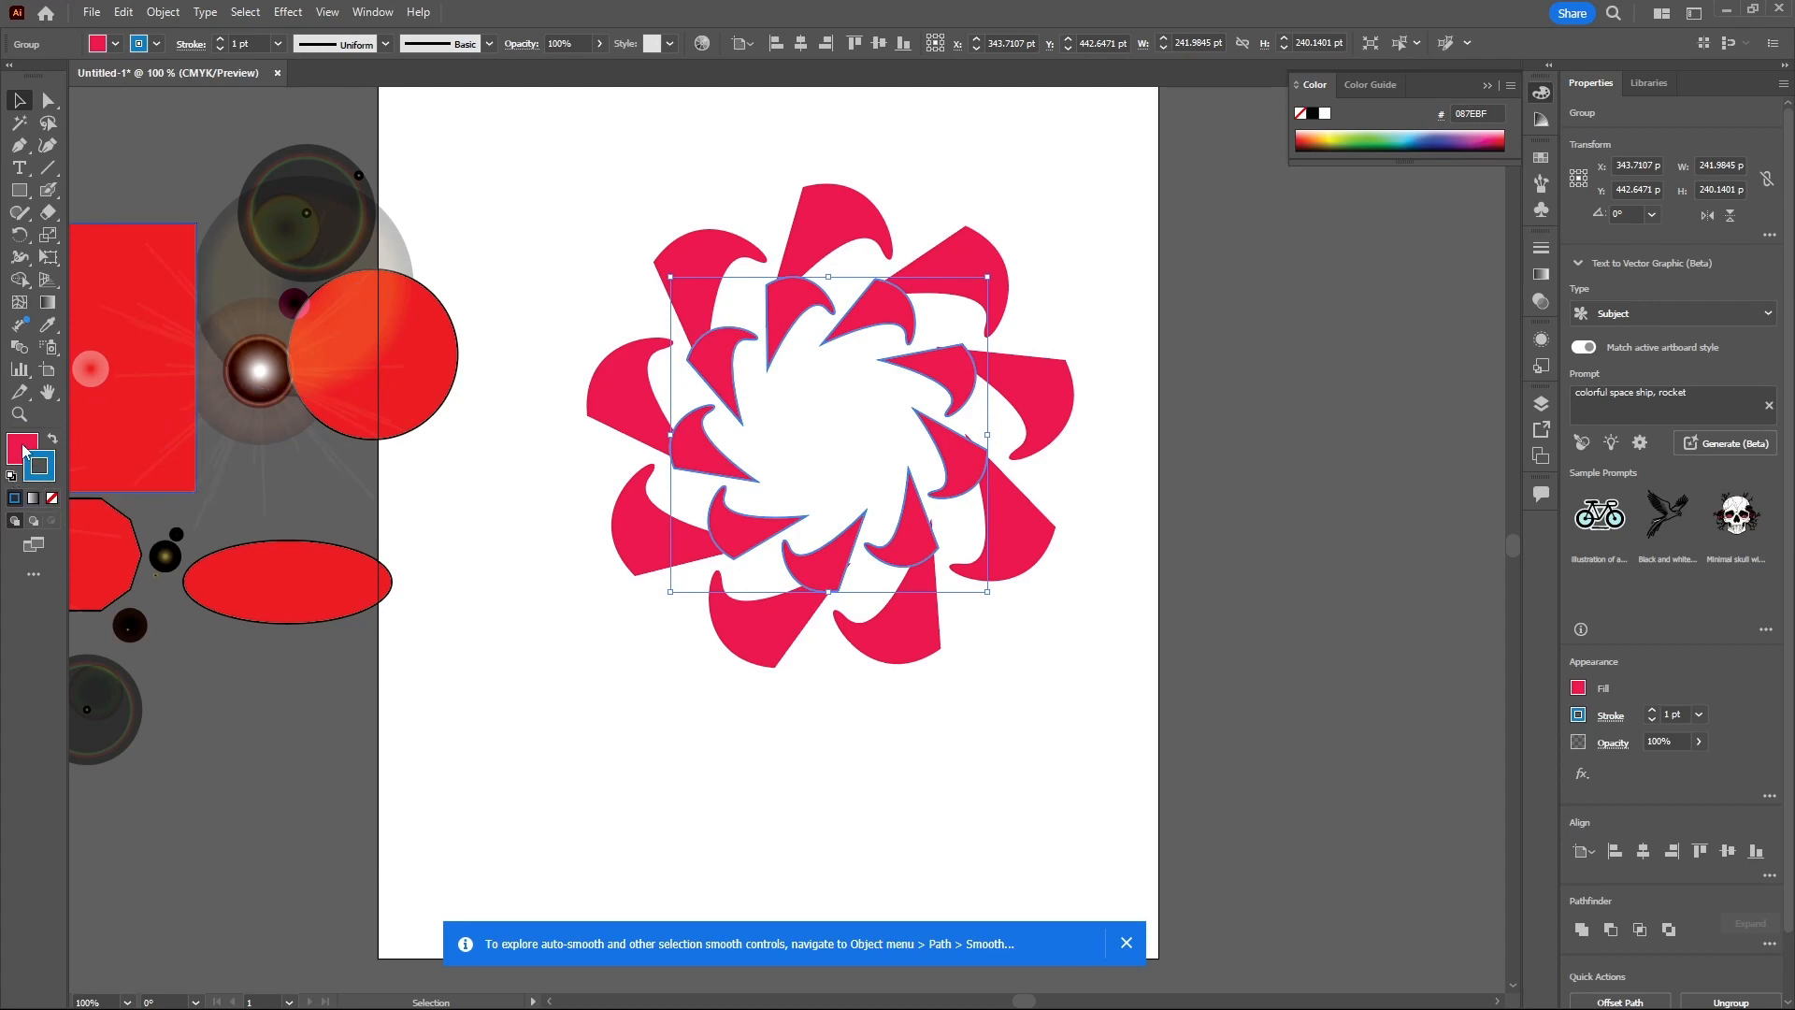
{"action": "left_click", "coordinate": [23, 450]}
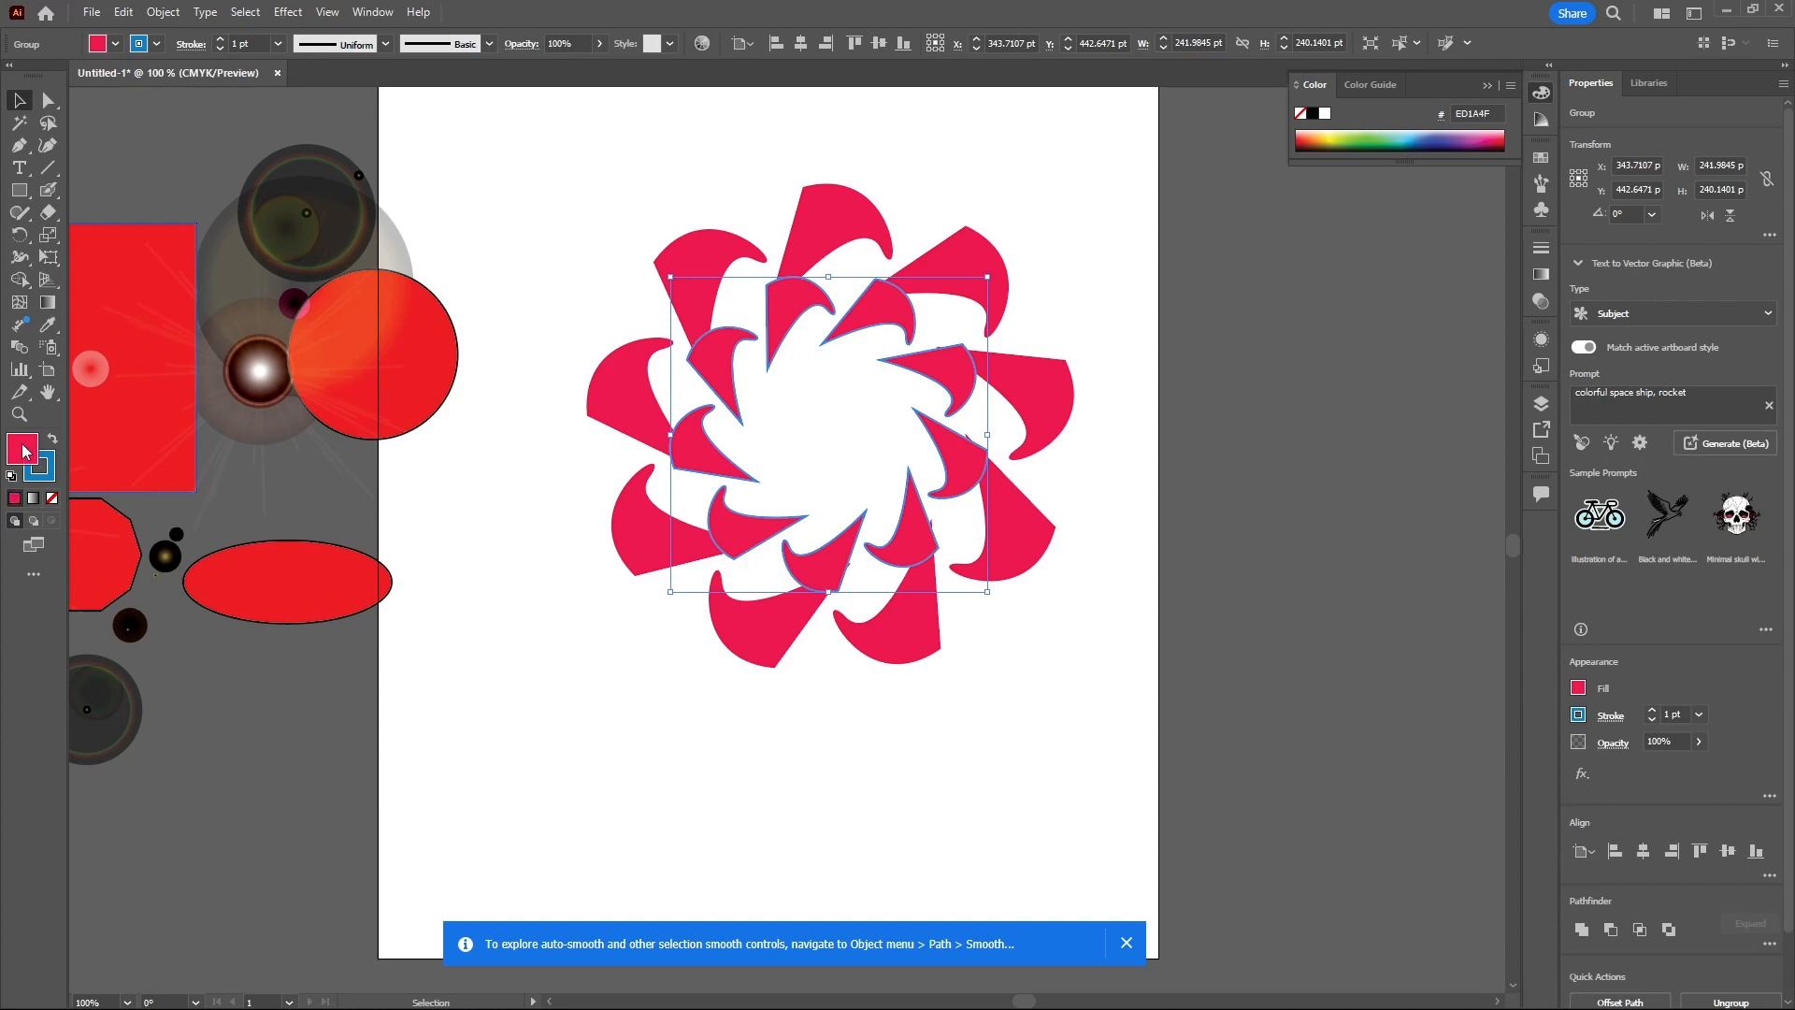
{"action": "left_click", "coordinate": [51, 502]}
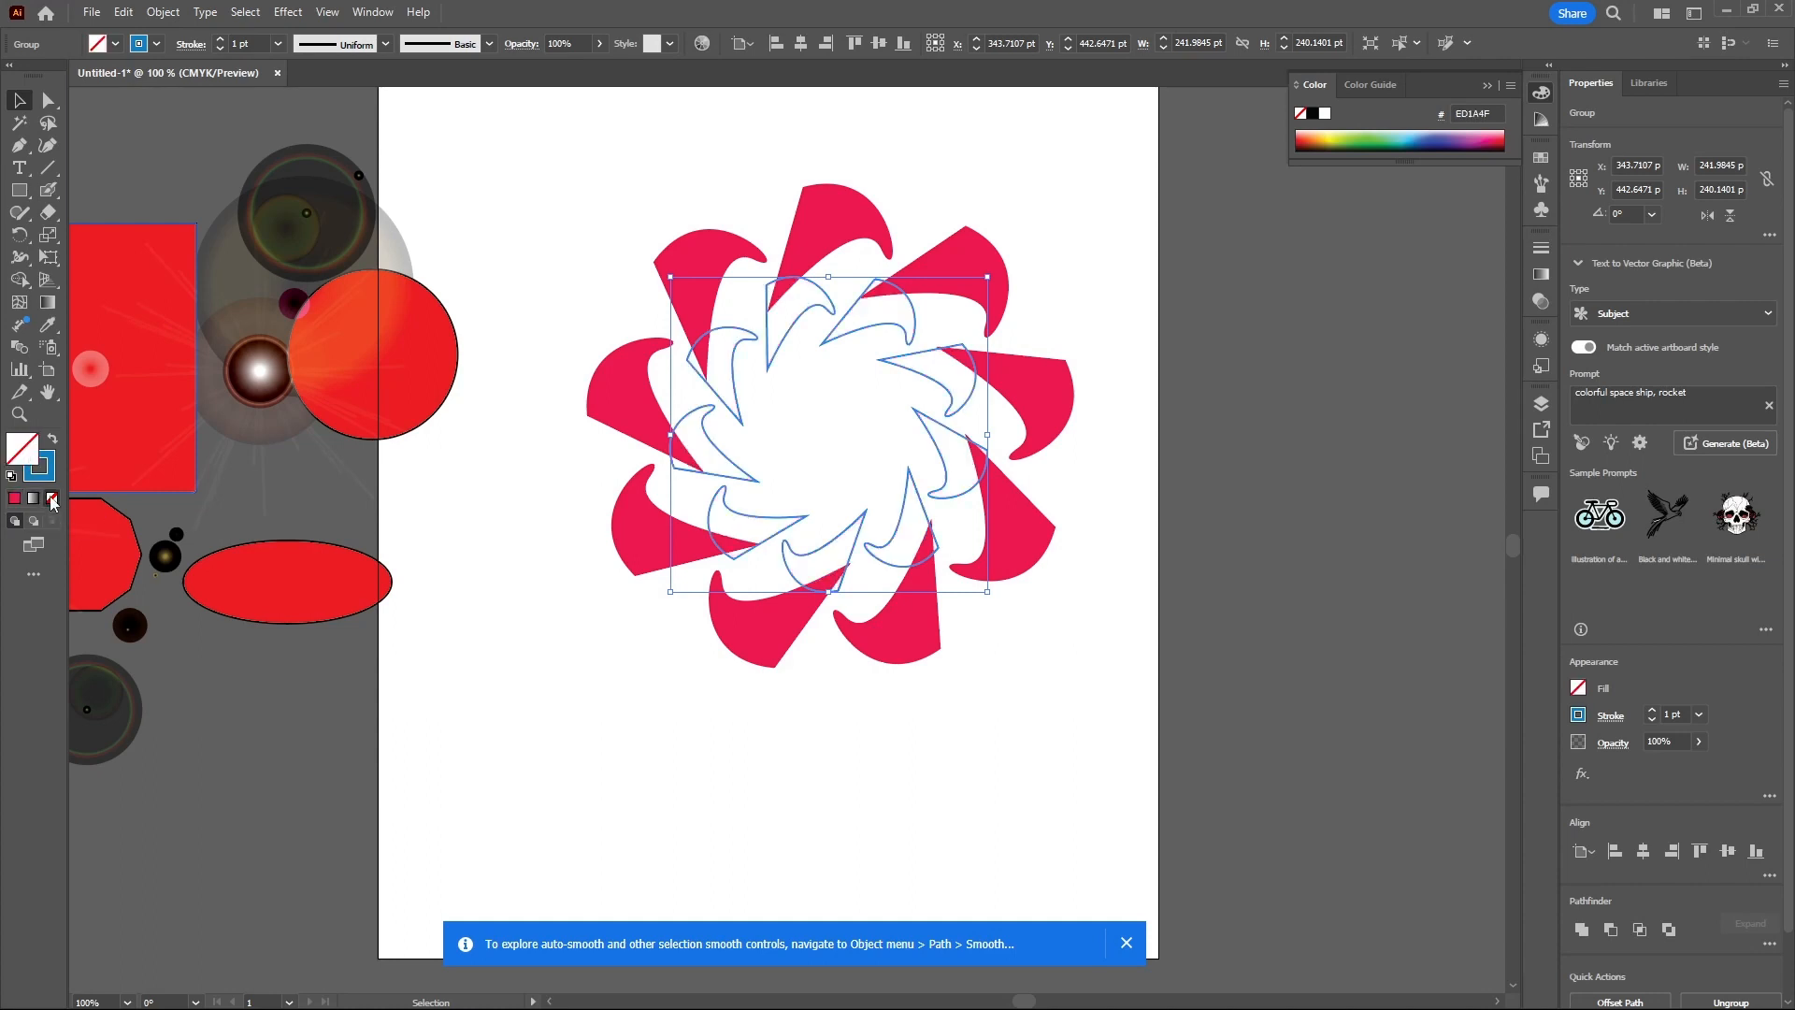
{"action": "left_click", "coordinate": [52, 439]}
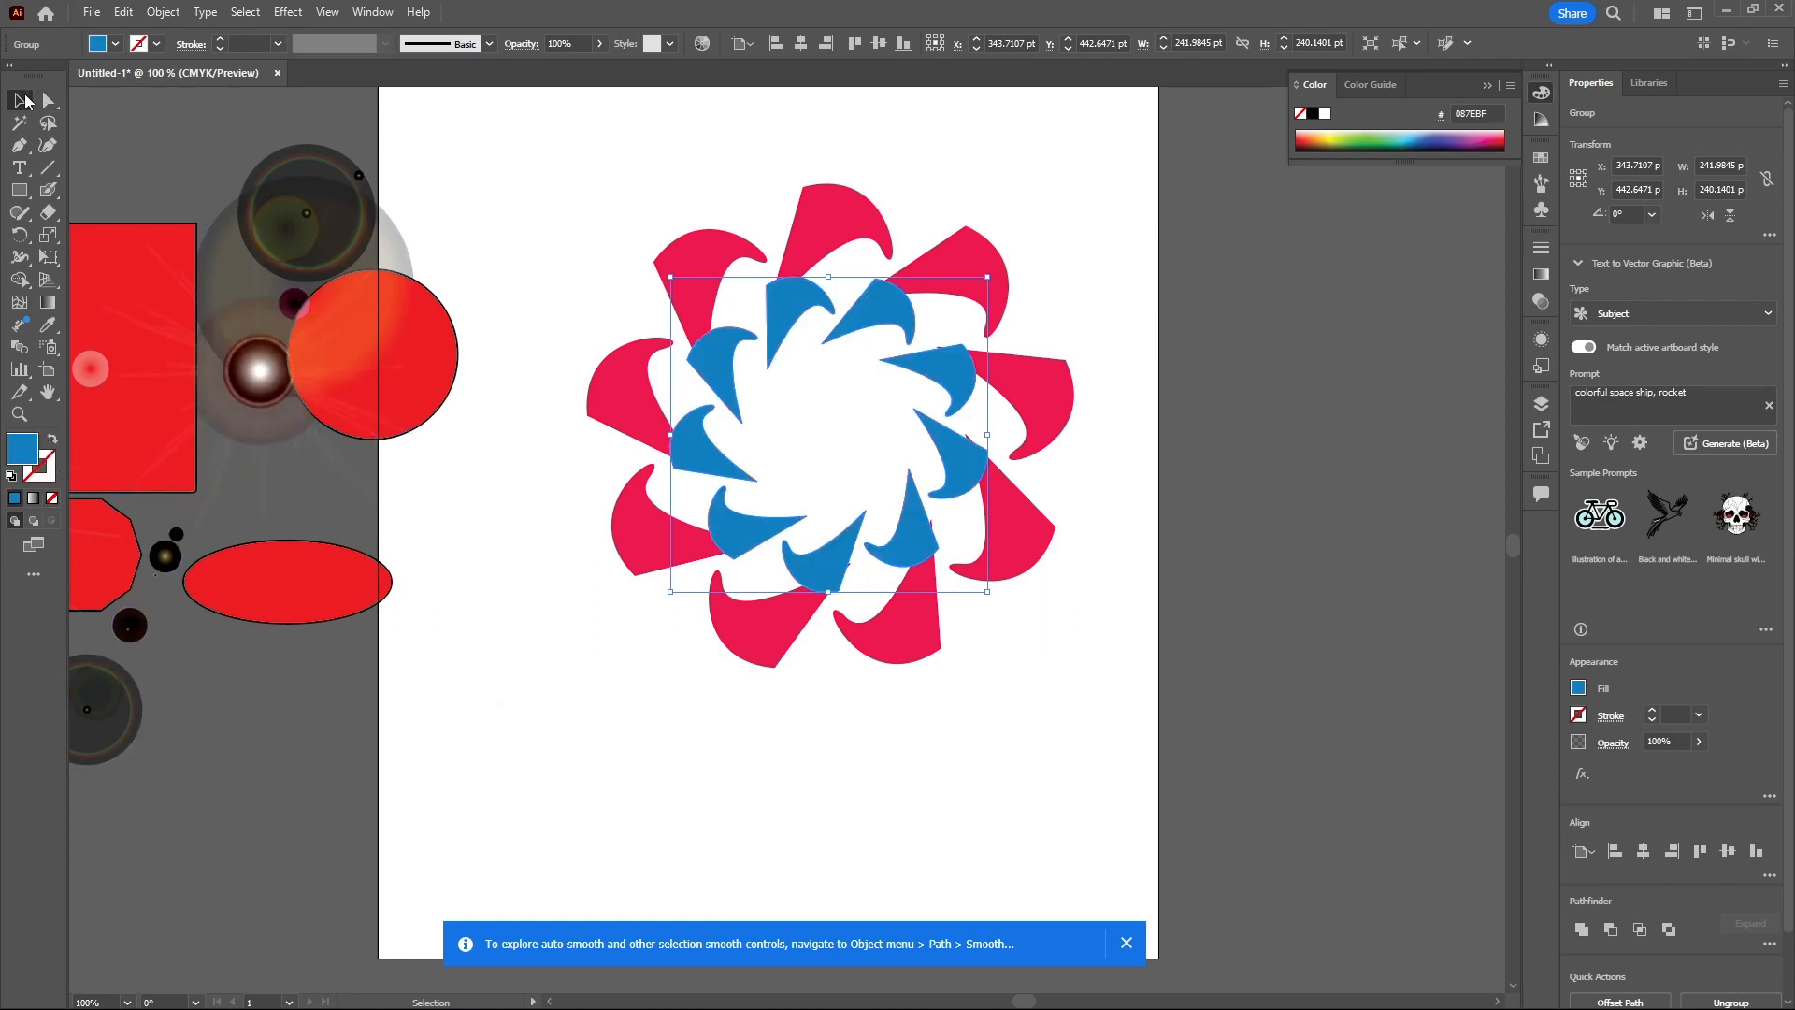
- Group the outer and inner rings together and scale the combined group down
{"action": "left_click", "coordinate": [1008, 177]}
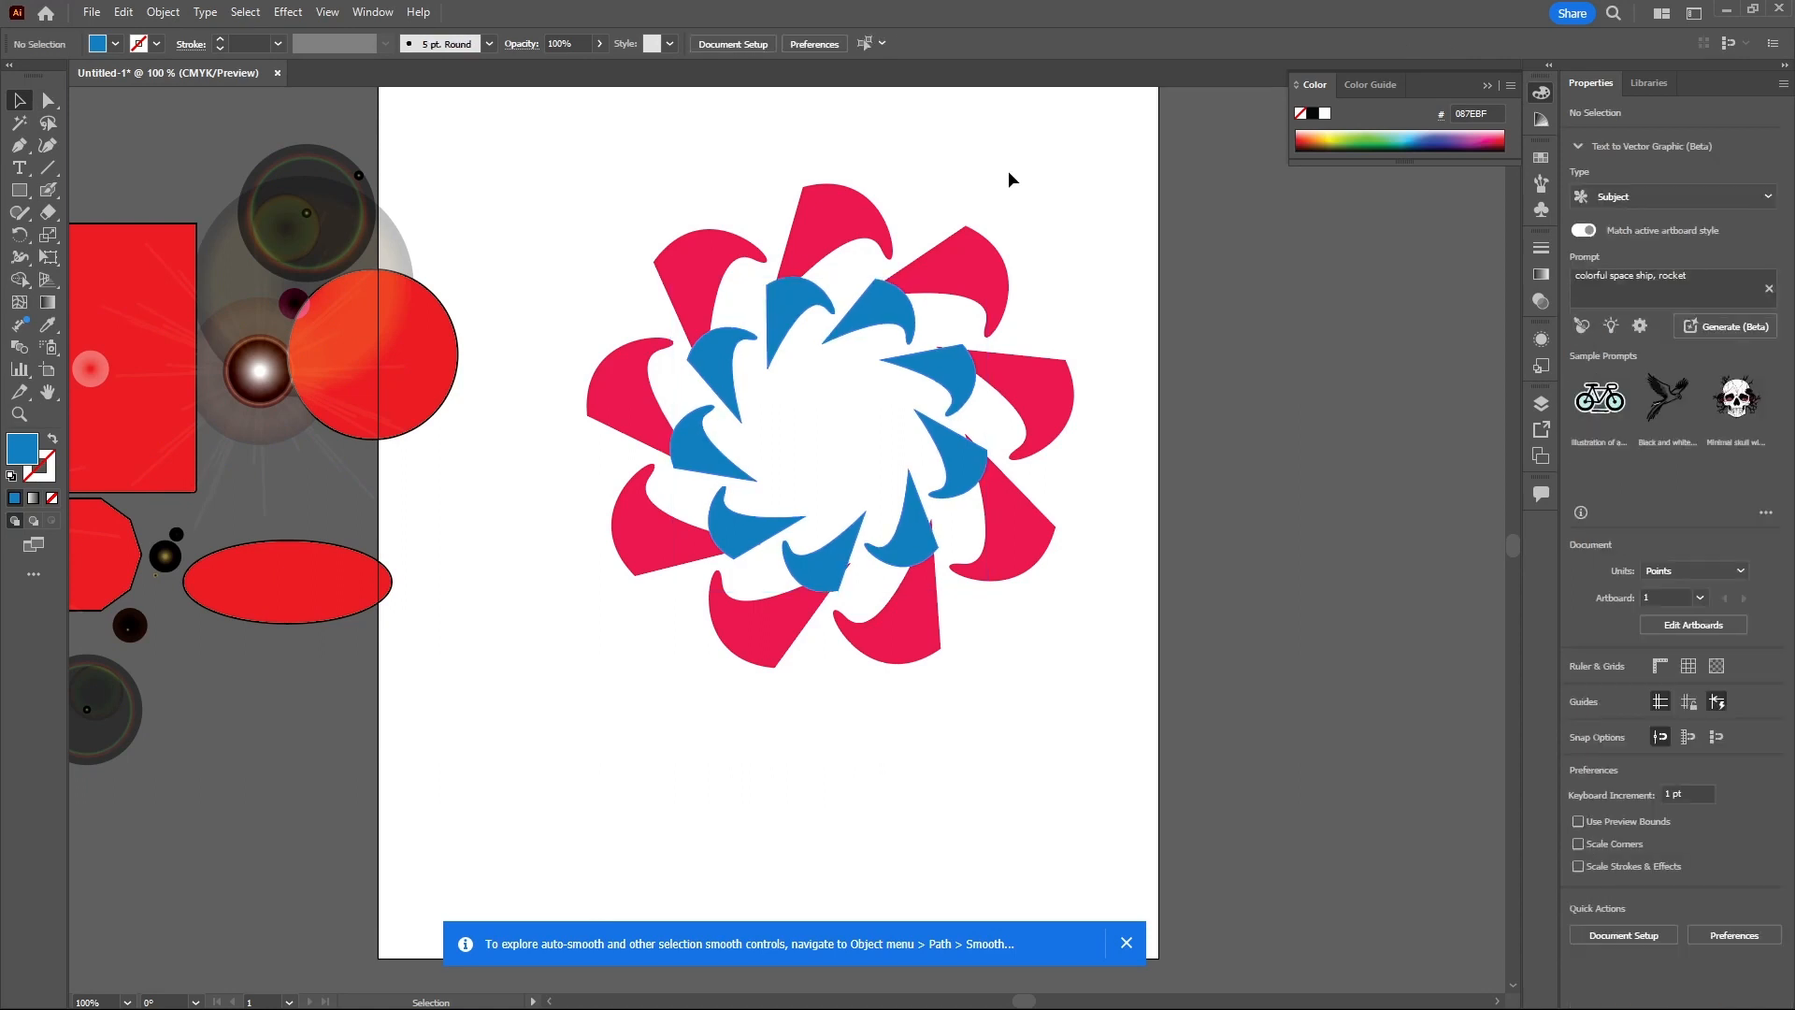
{"action": "left_click", "coordinate": [955, 262]}
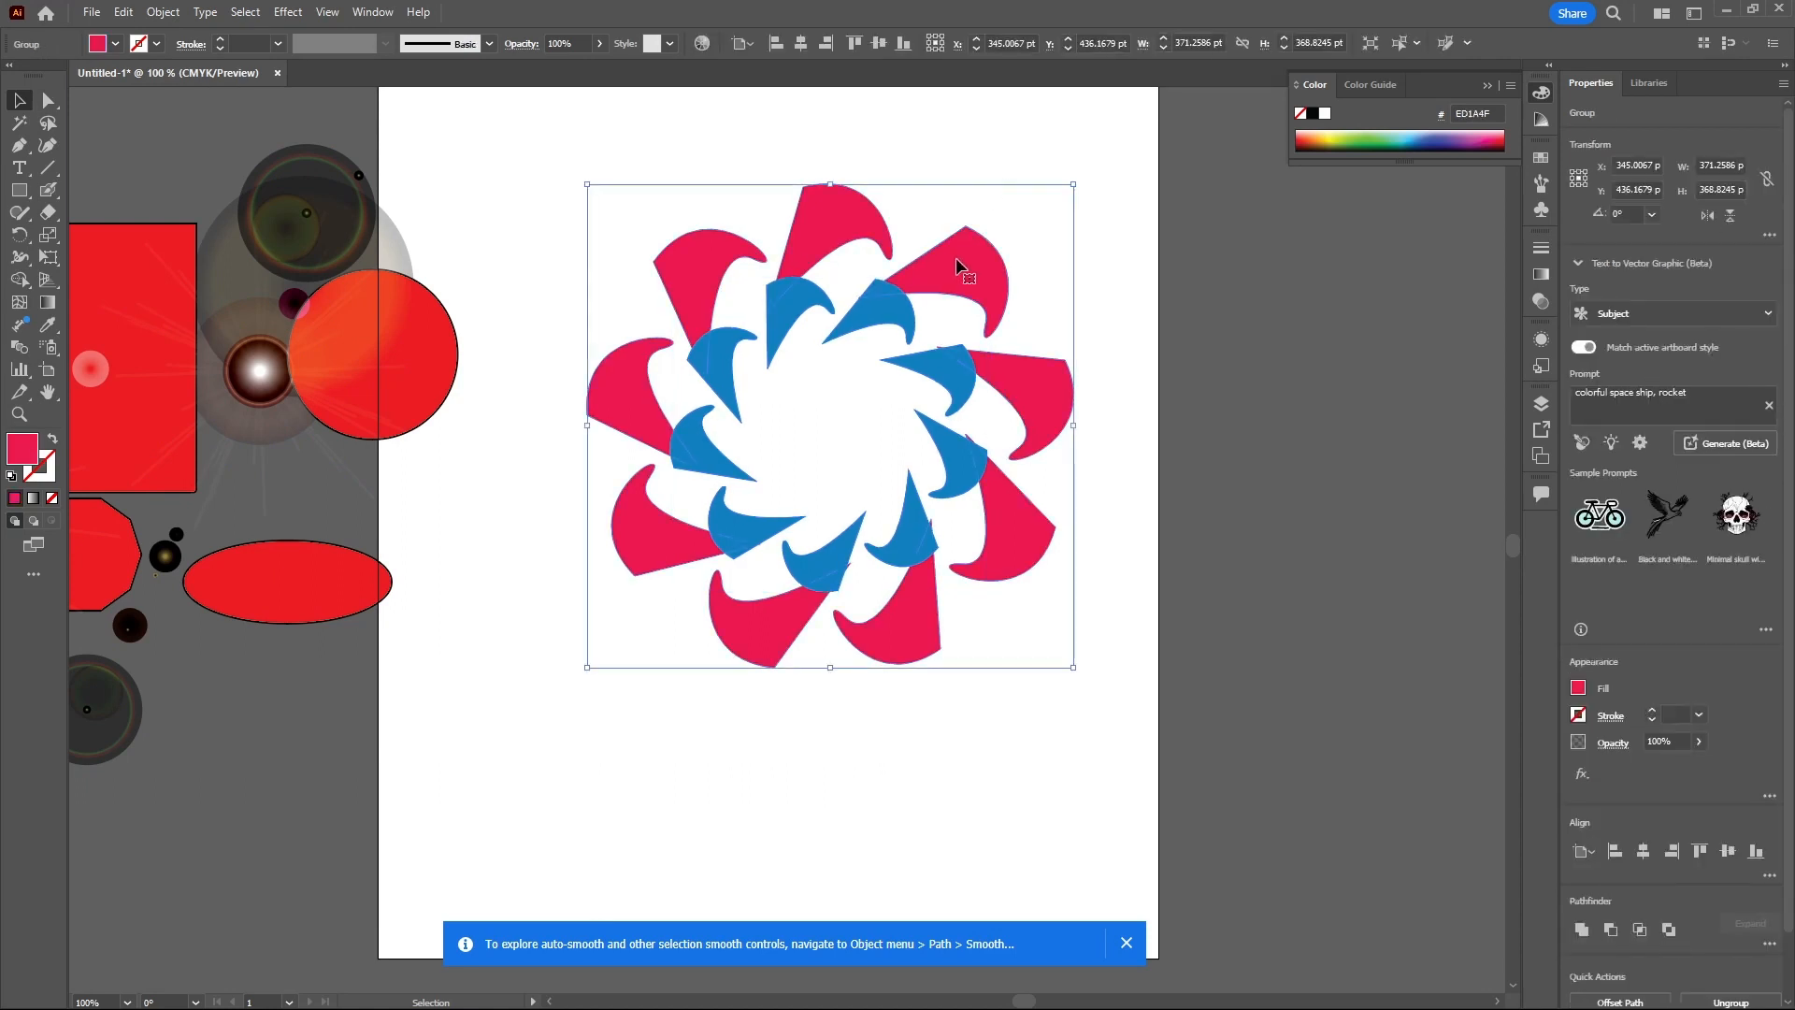
{"action": "left_click", "coordinate": [875, 320], "text": "shift"}
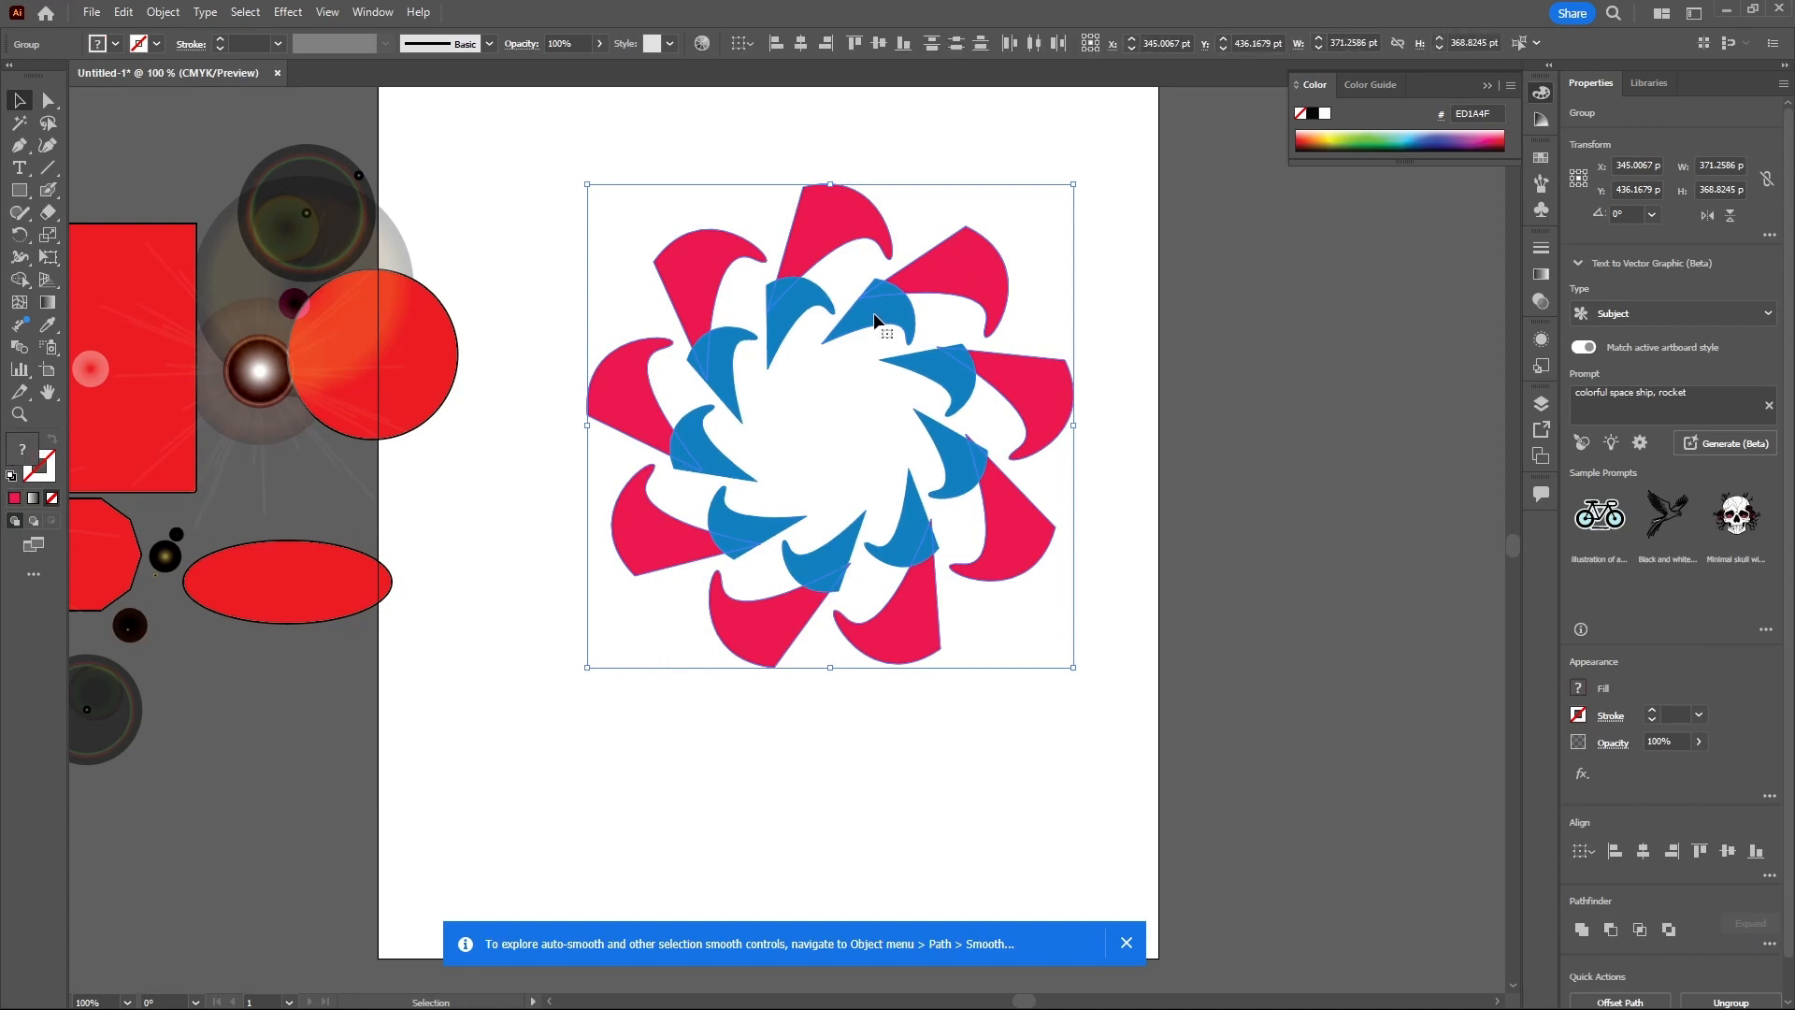
{"action": "right_click", "coordinate": [874, 320]}
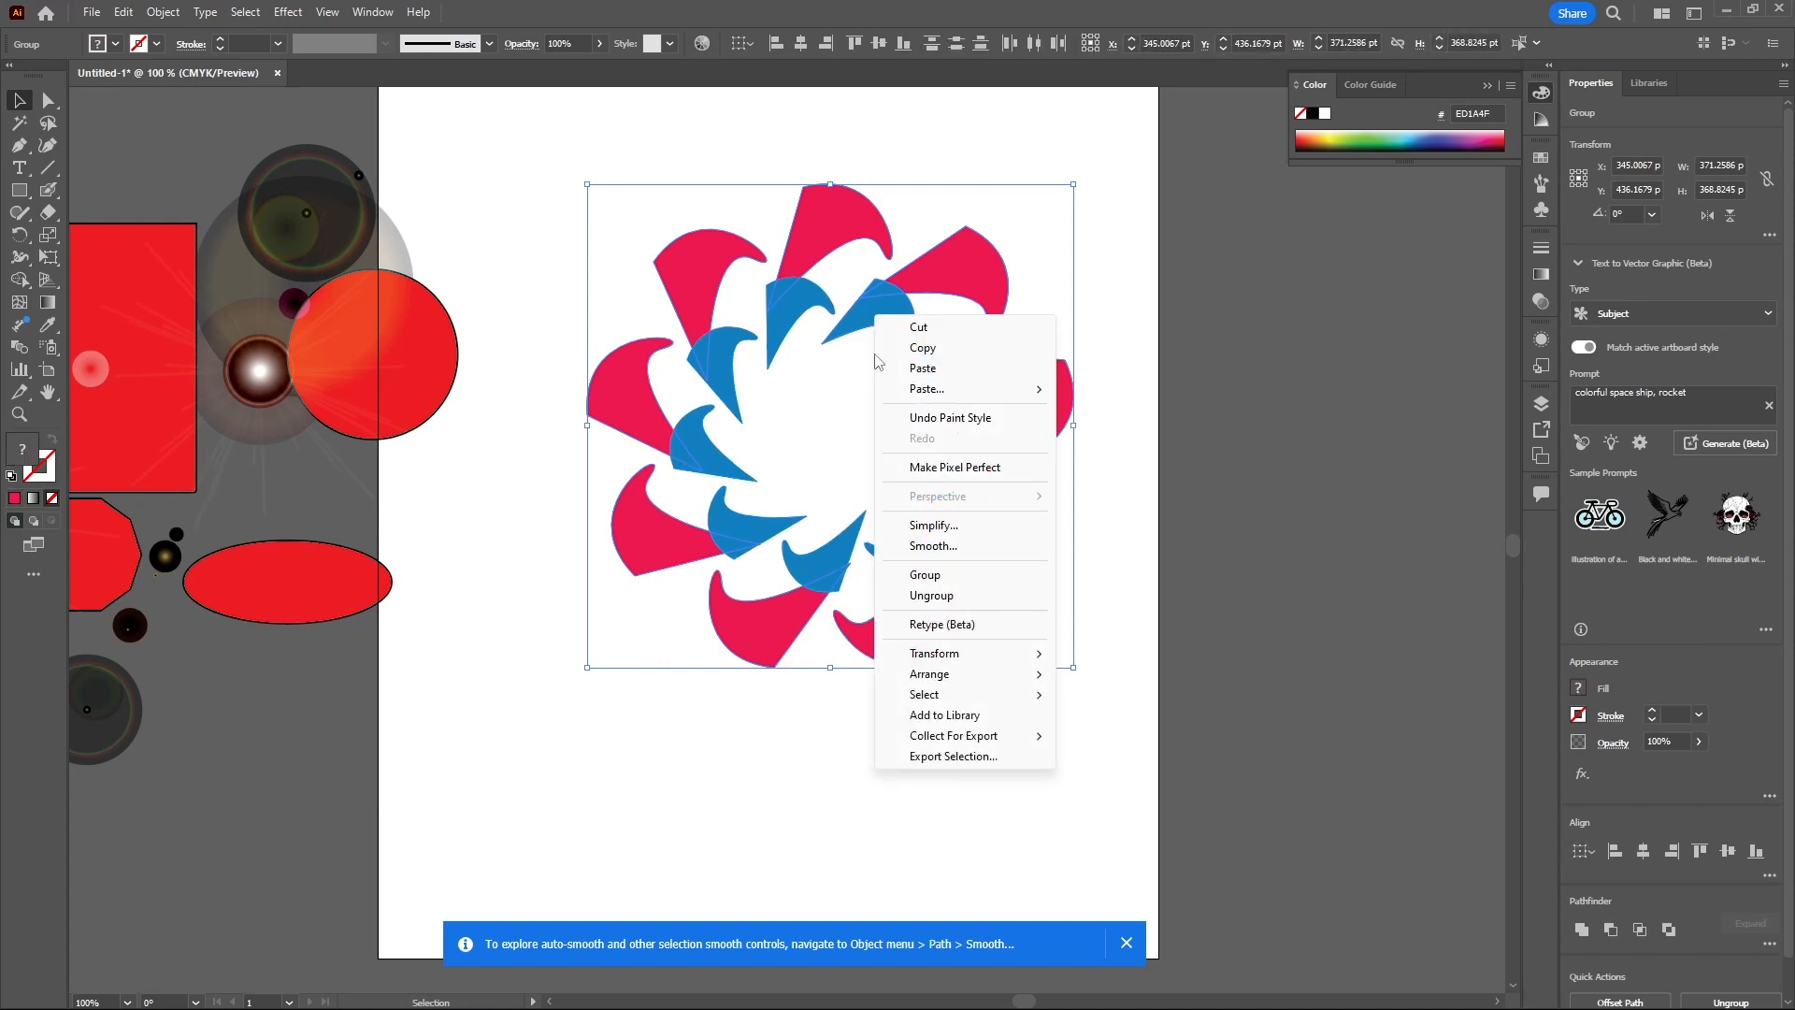
{"action": "left_click", "coordinate": [948, 574]}
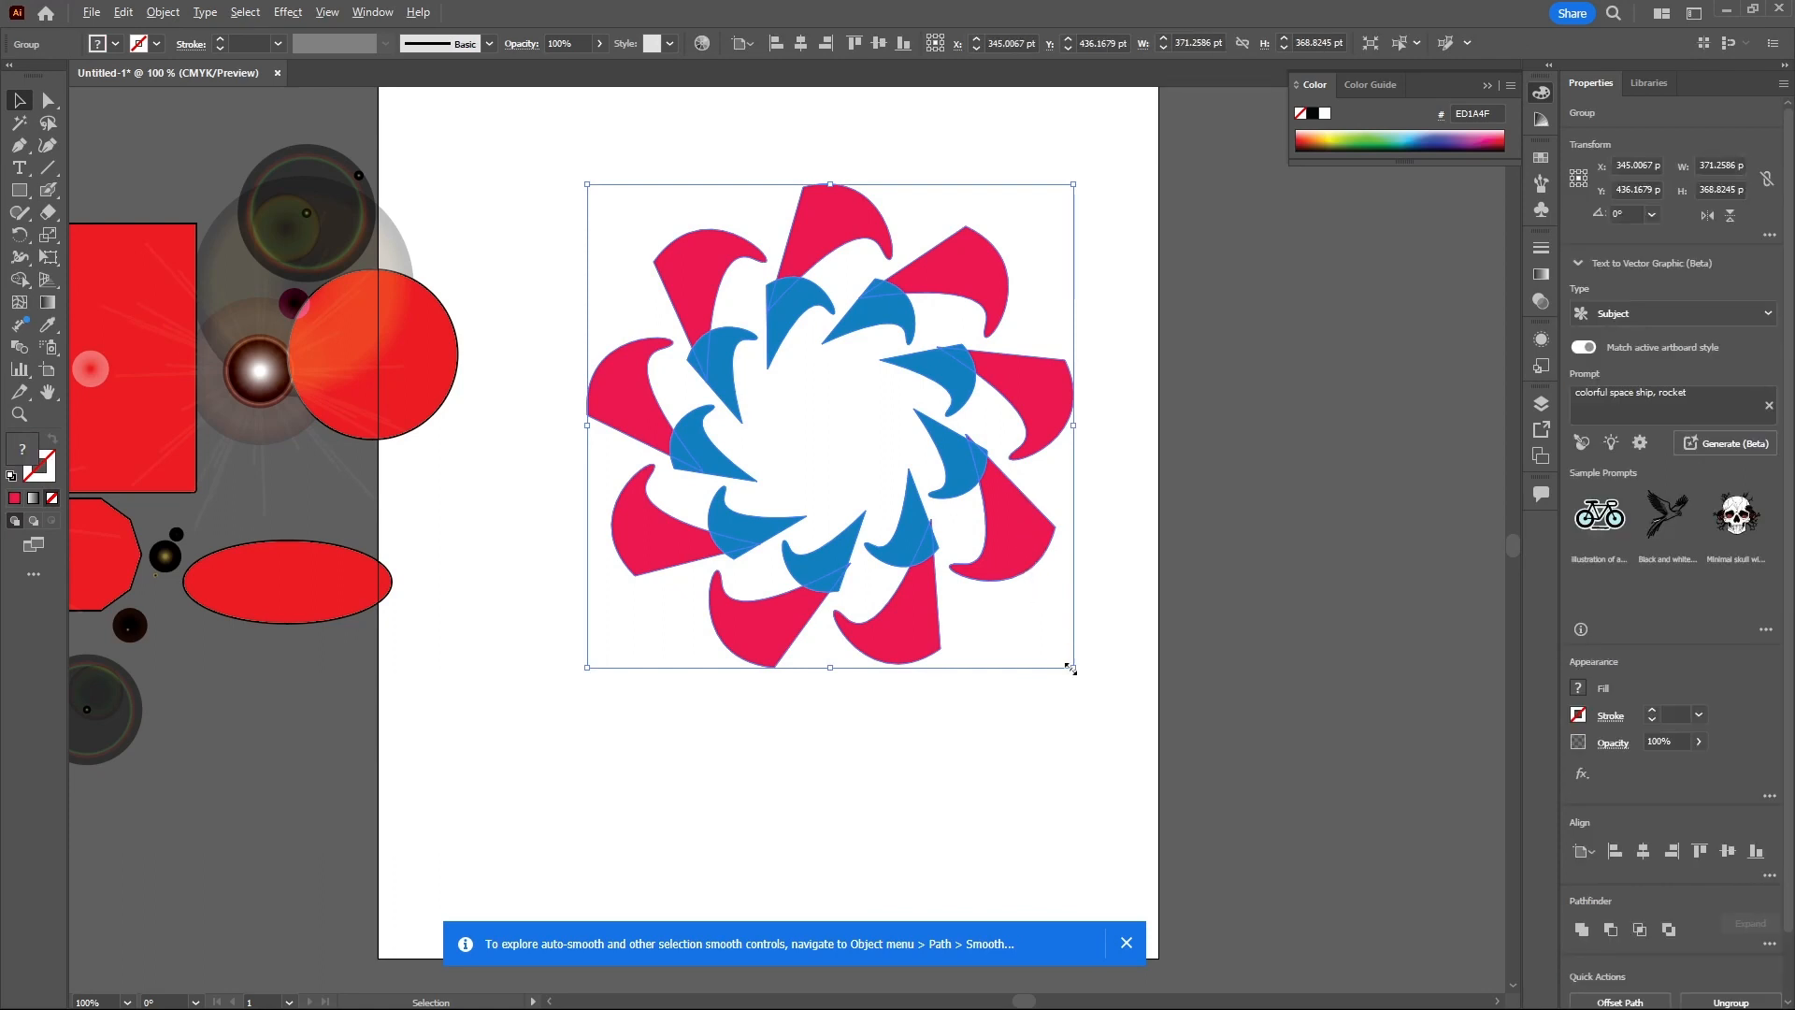
{"action": "left_click_drag", "start_coordinate": [1071, 668], "coordinate": [949, 547]}
{"action": "left_click", "coordinate": [991, 574]}
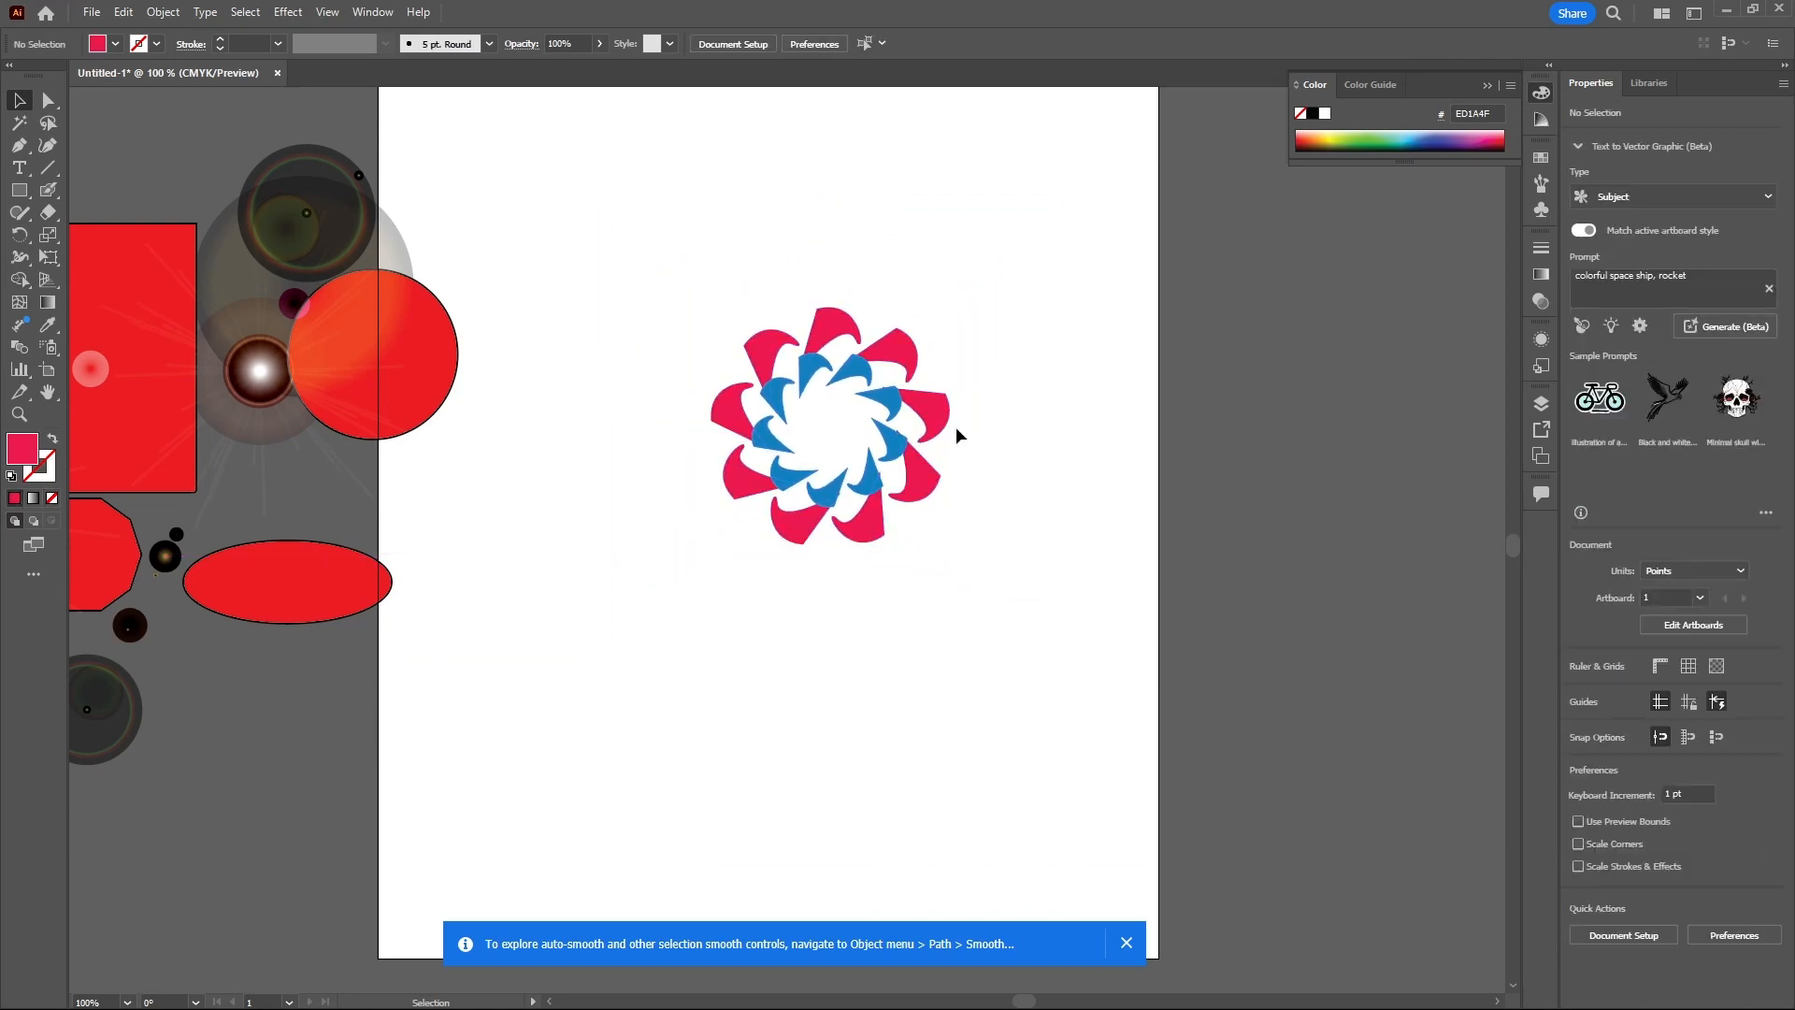
- Draw a closed arrowhead shape with the Pen tool using four anchor points
{"action": "left_click", "coordinate": [30, 234]}
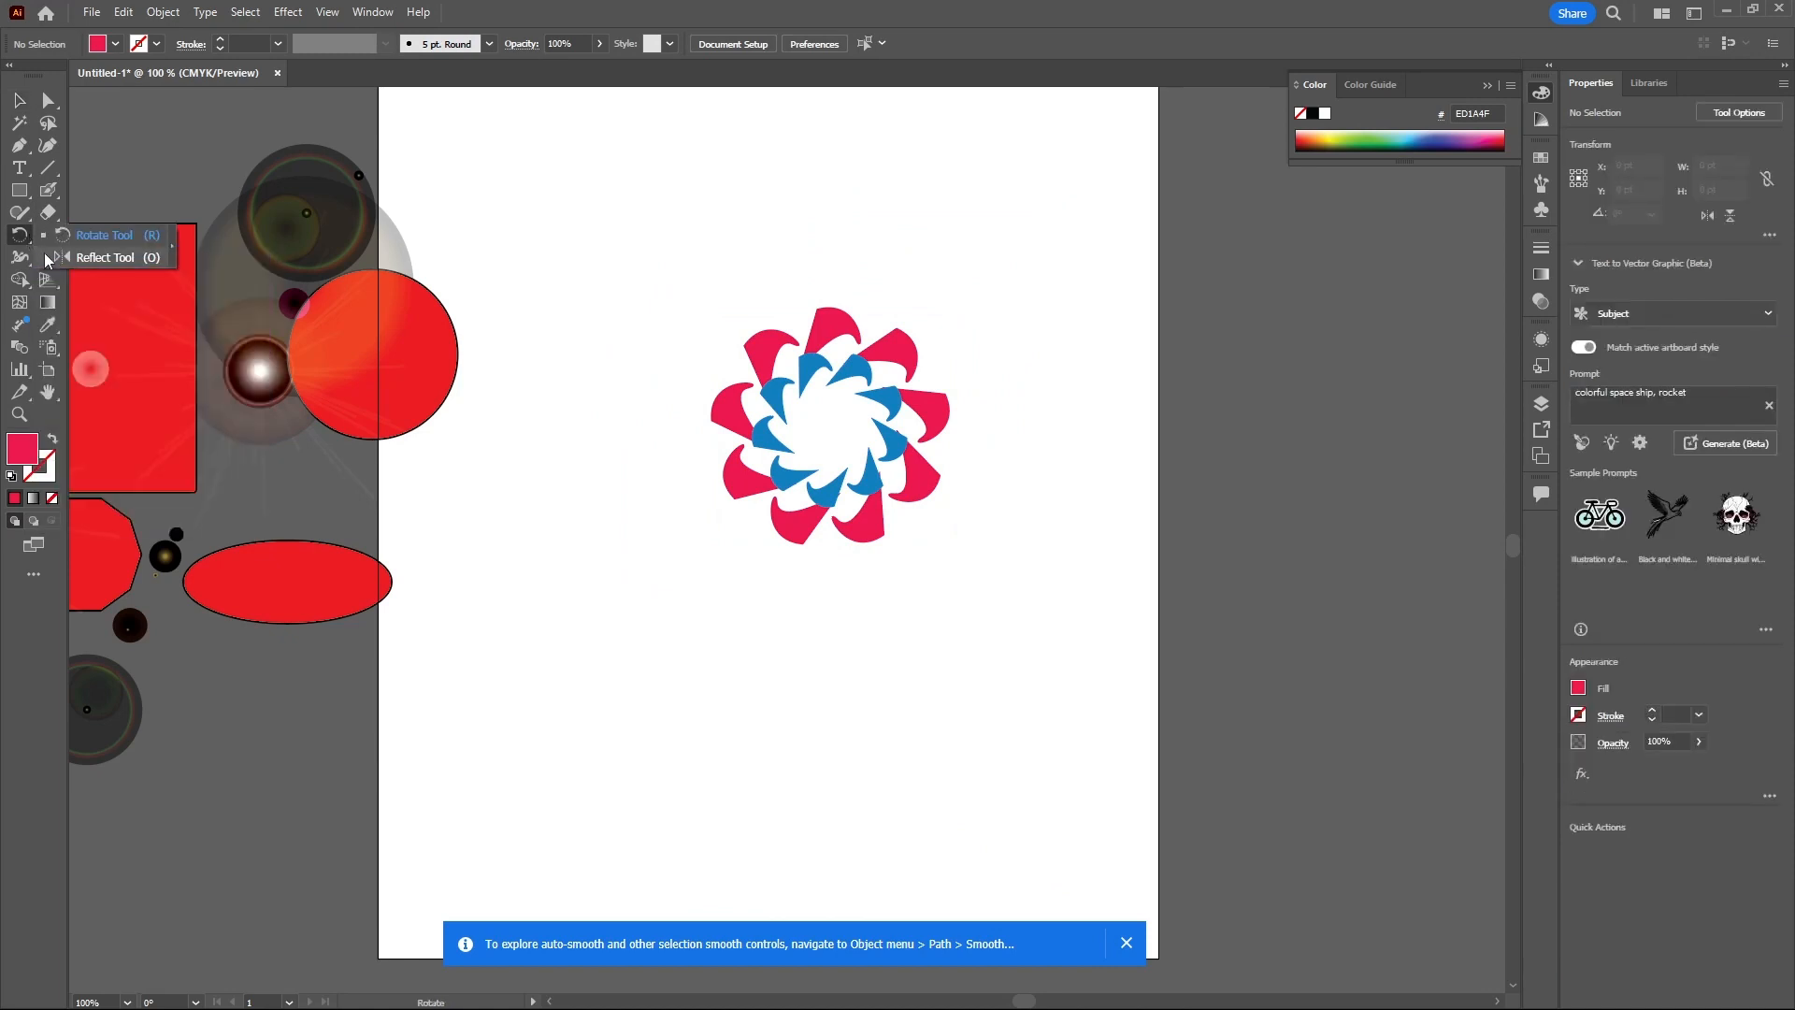
{"action": "left_click", "coordinate": [119, 260]}
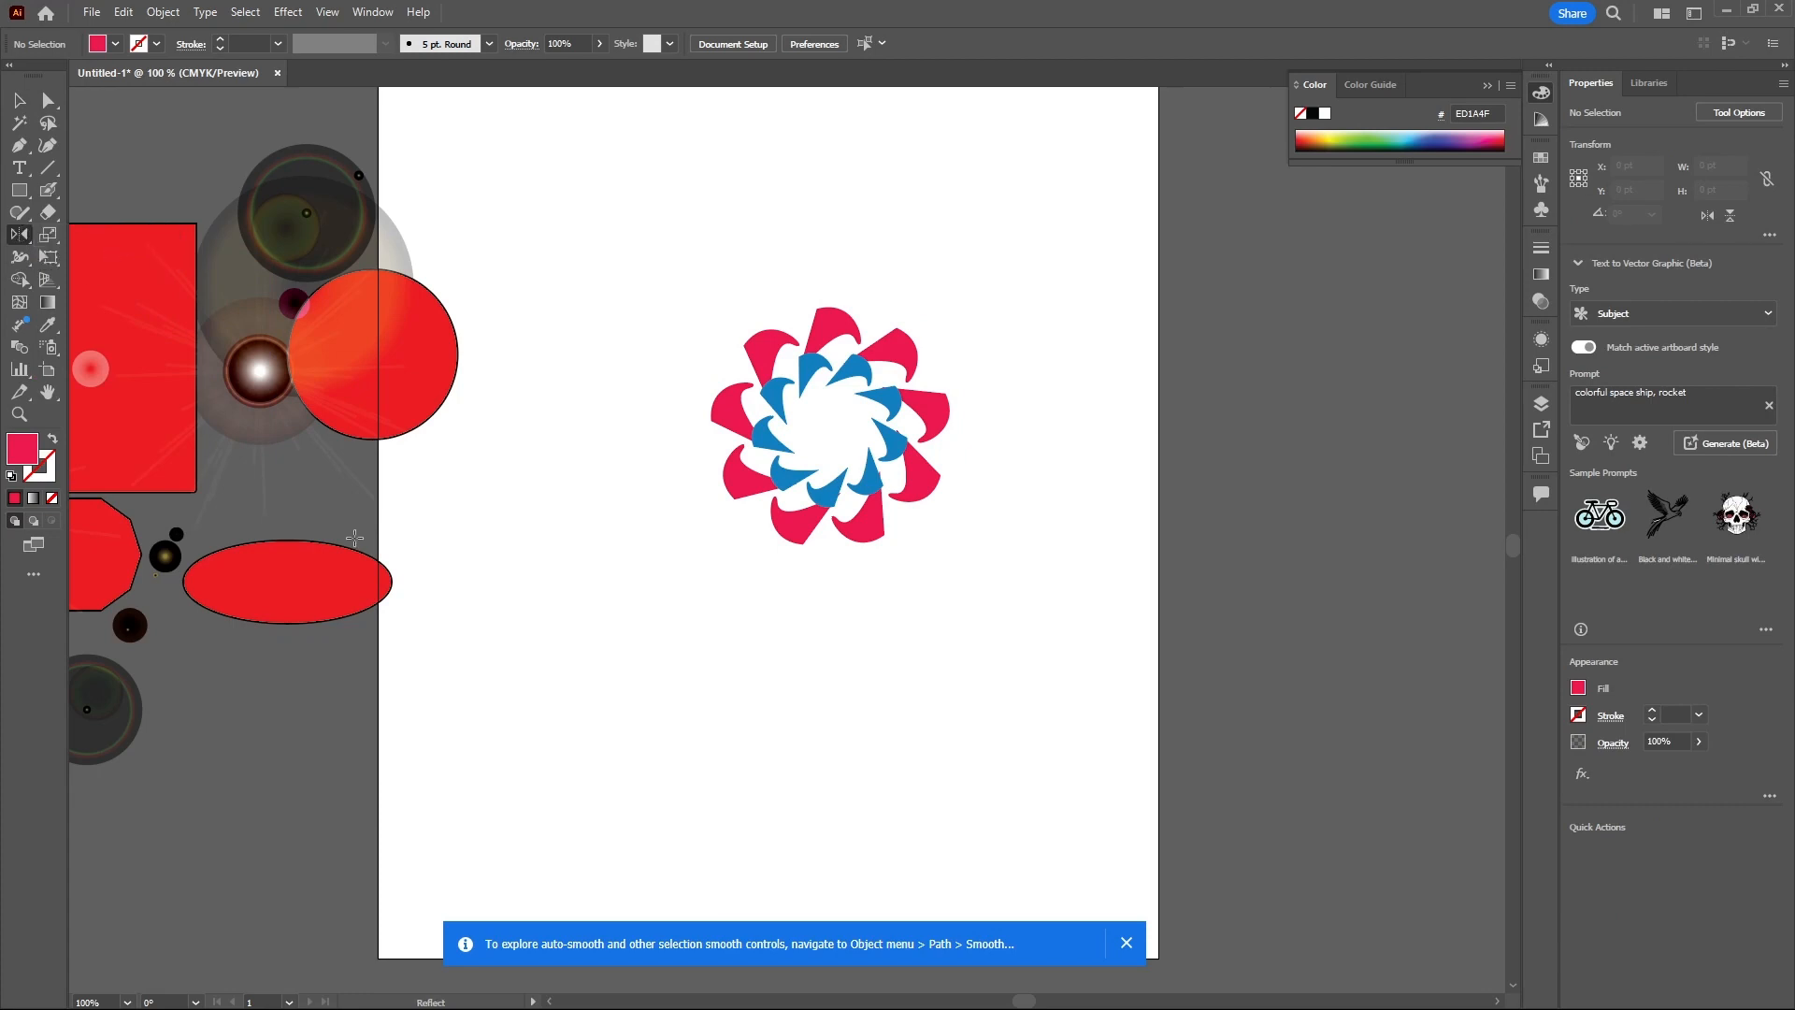
{"action": "left_click", "coordinate": [19, 145]}
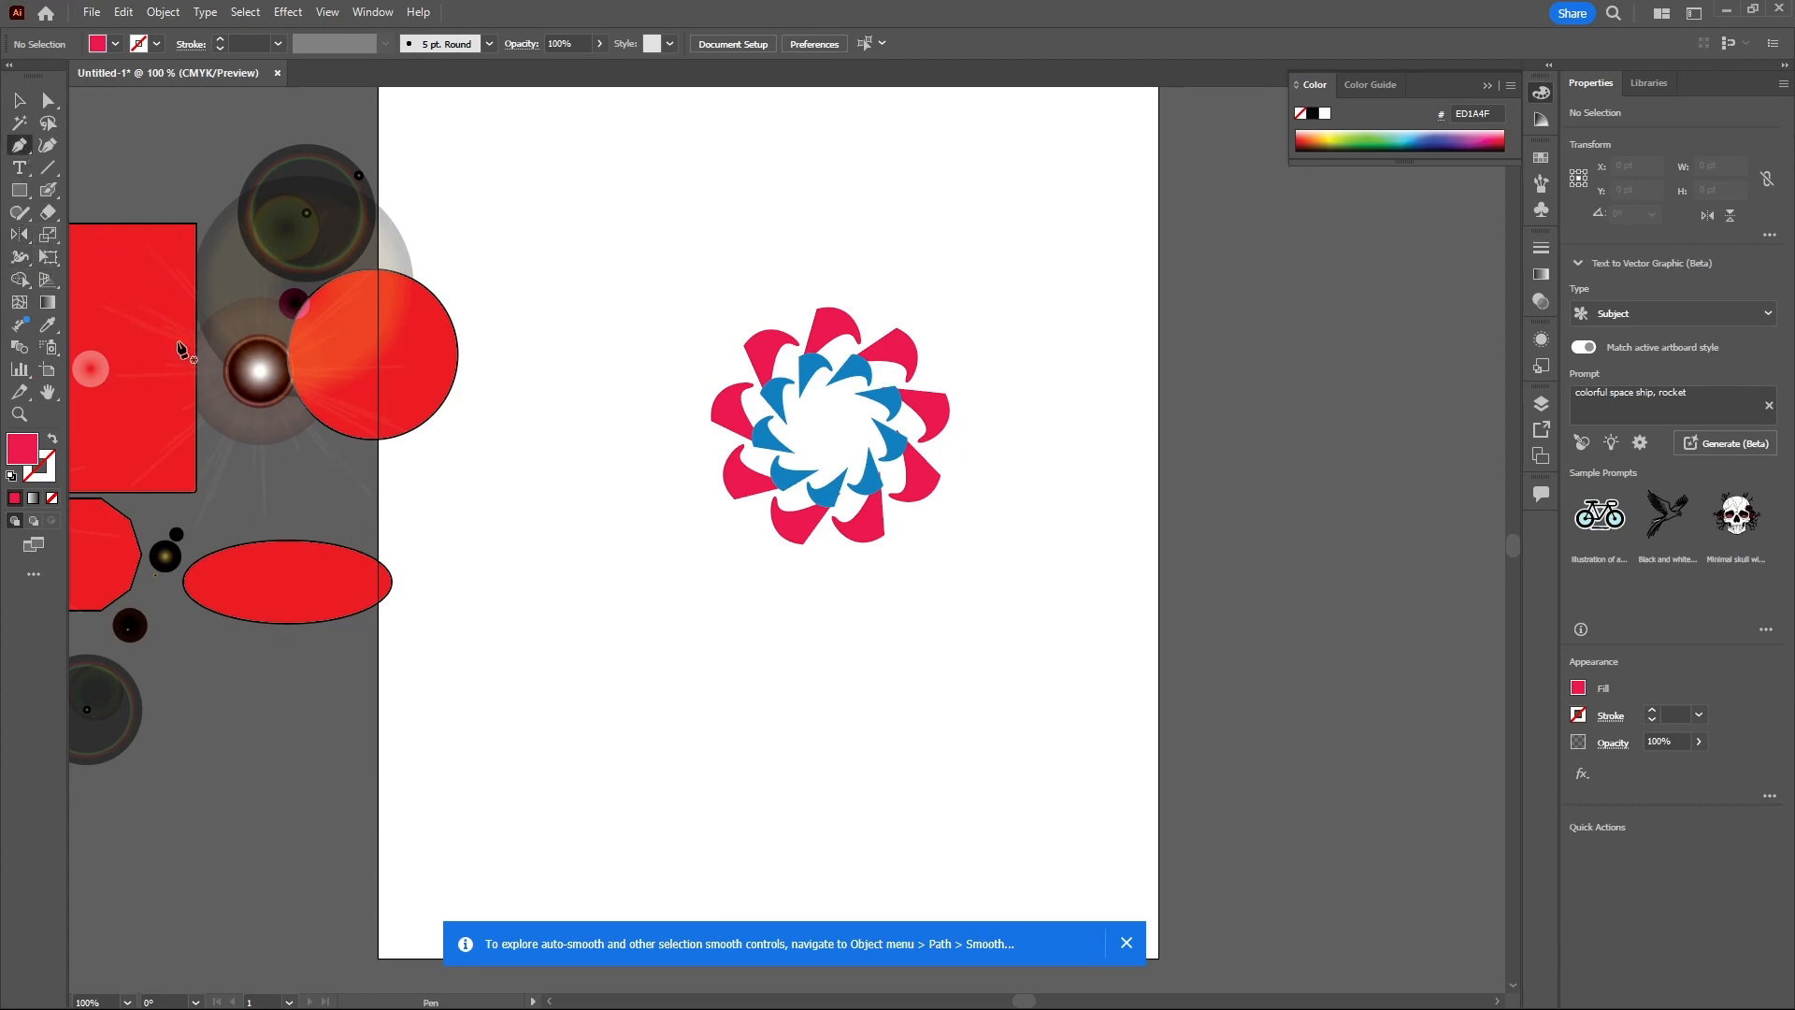
{"action": "left_click", "coordinate": [563, 543]}
{"action": "left_click", "coordinate": [491, 764]}
{"action": "left_click", "coordinate": [603, 679]}
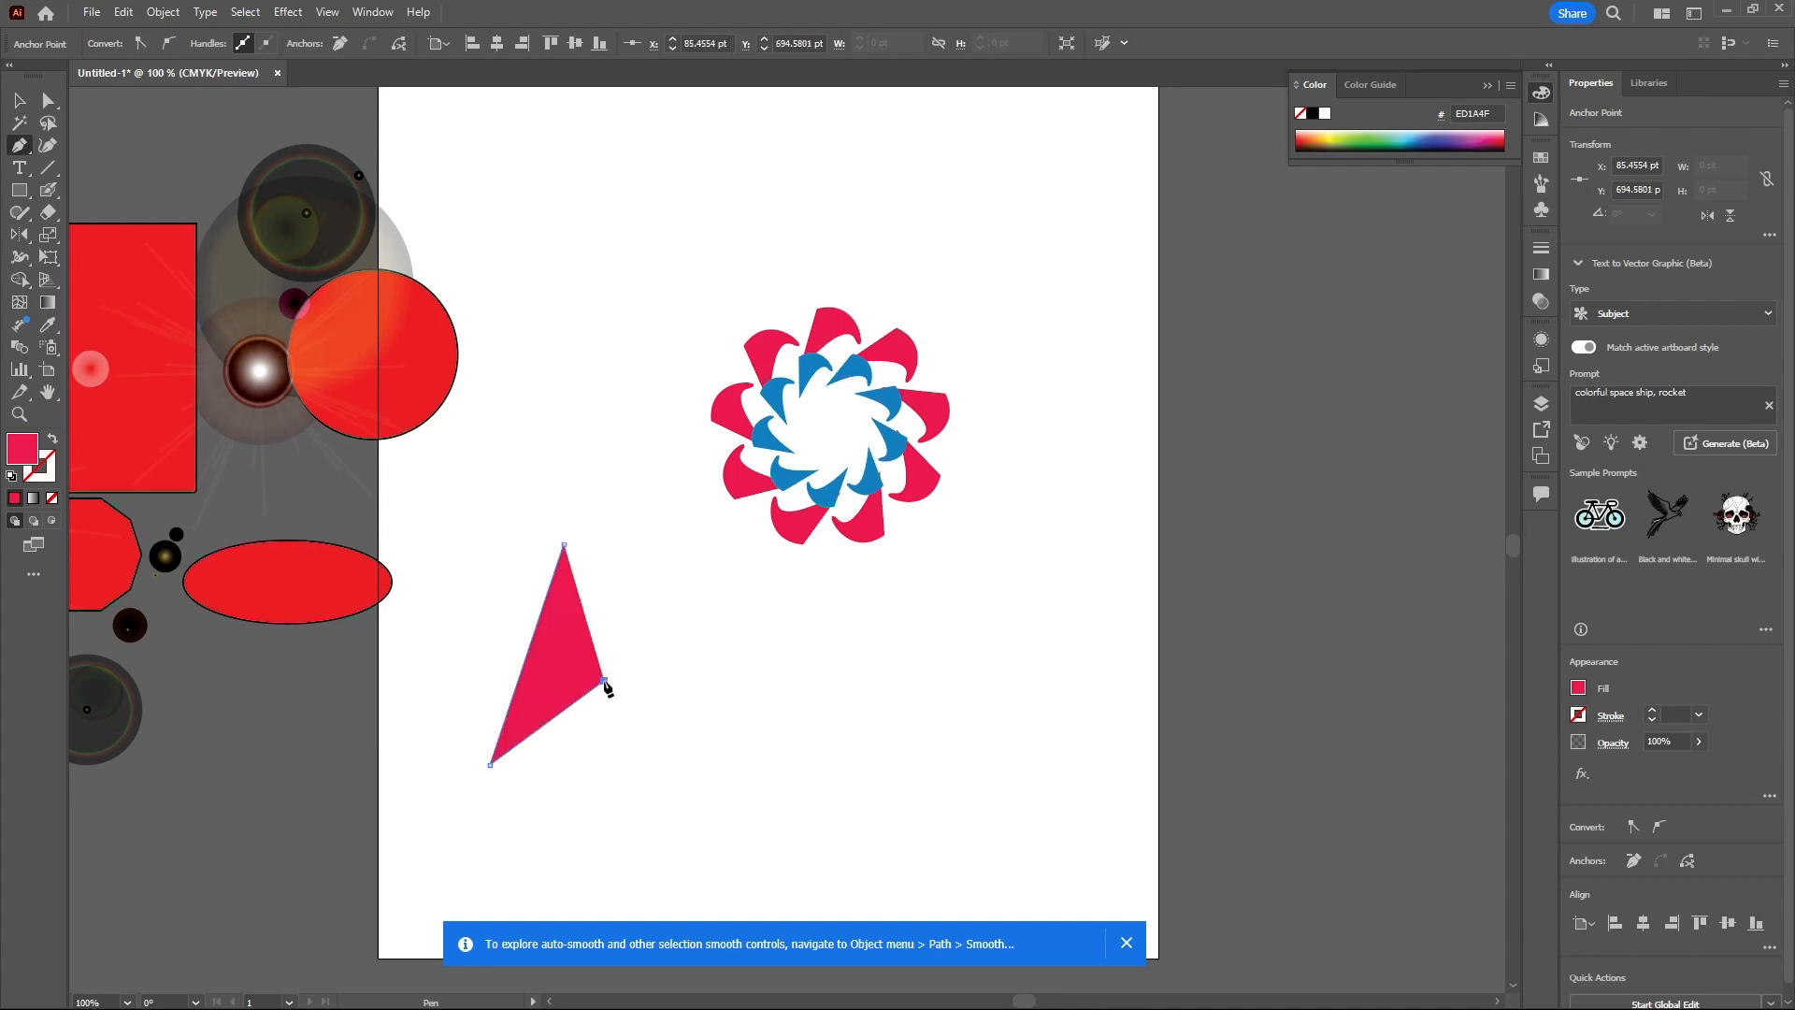
{"action": "left_click", "coordinate": [666, 750]}
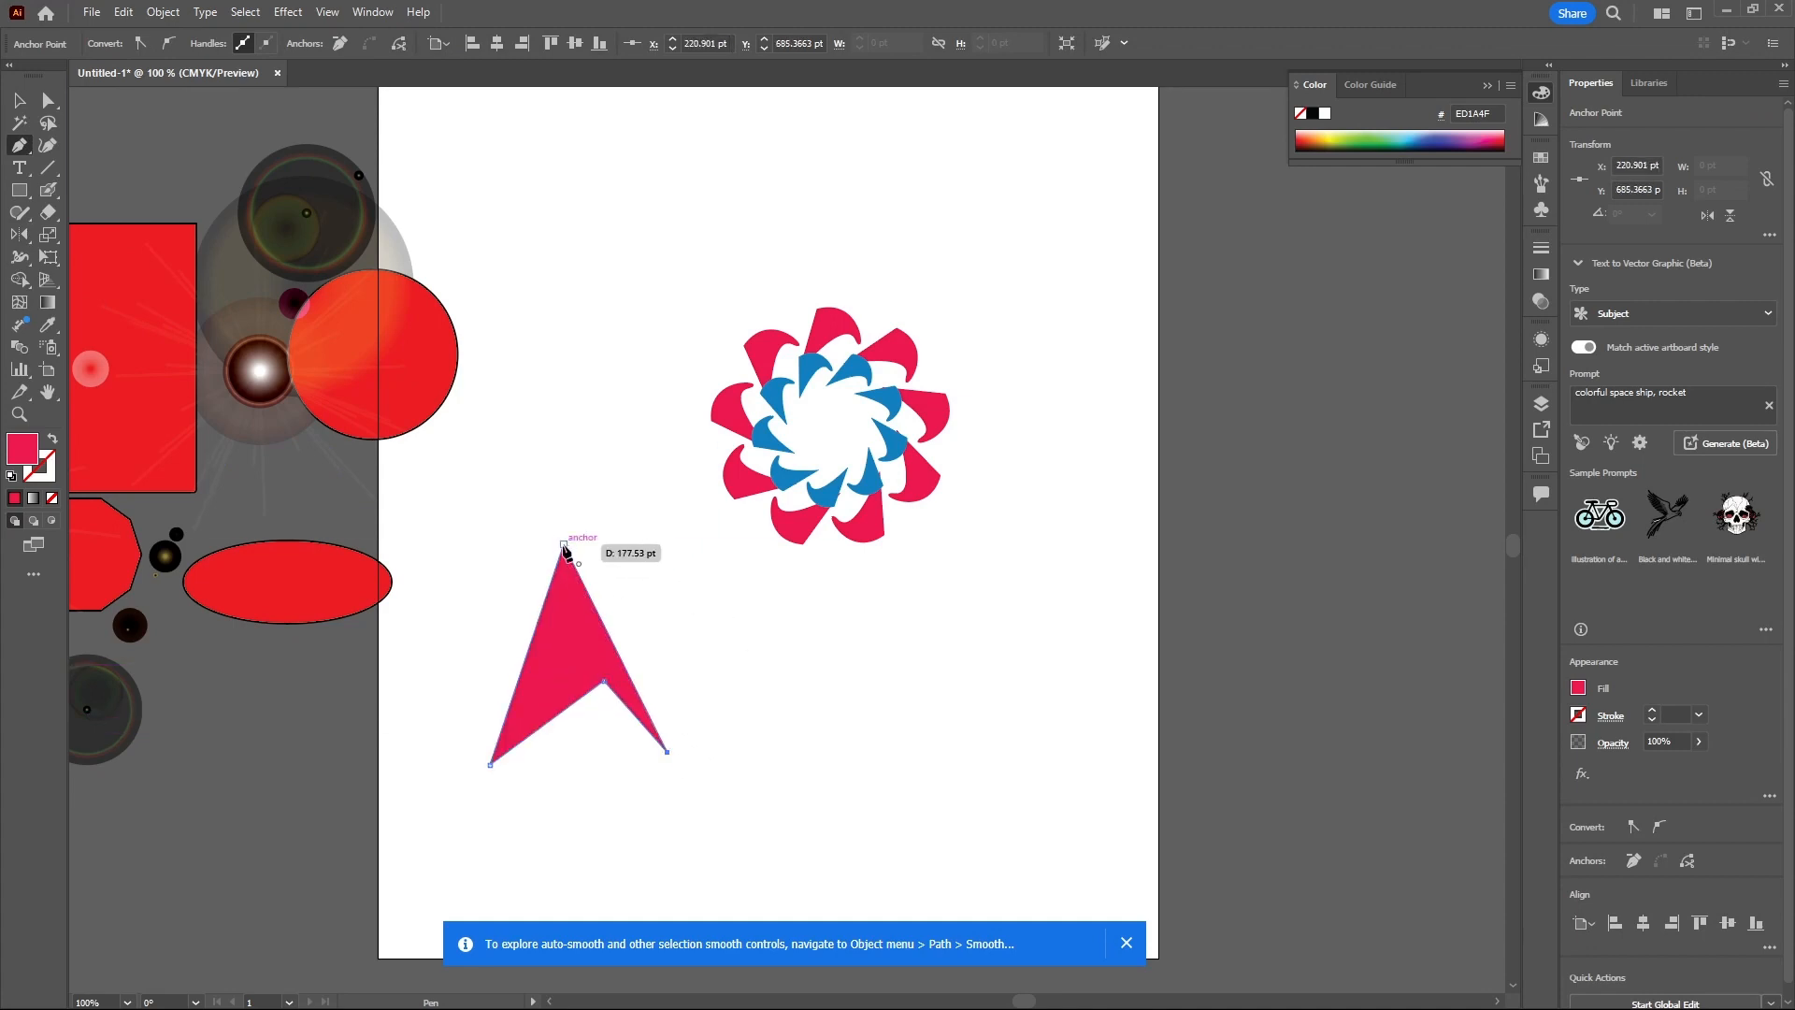
{"action": "left_click", "coordinate": [564, 544]}
- Try to flip the arrowhead with the Reflect tool and undo the reflection
{"action": "left_click", "coordinate": [18, 100]}
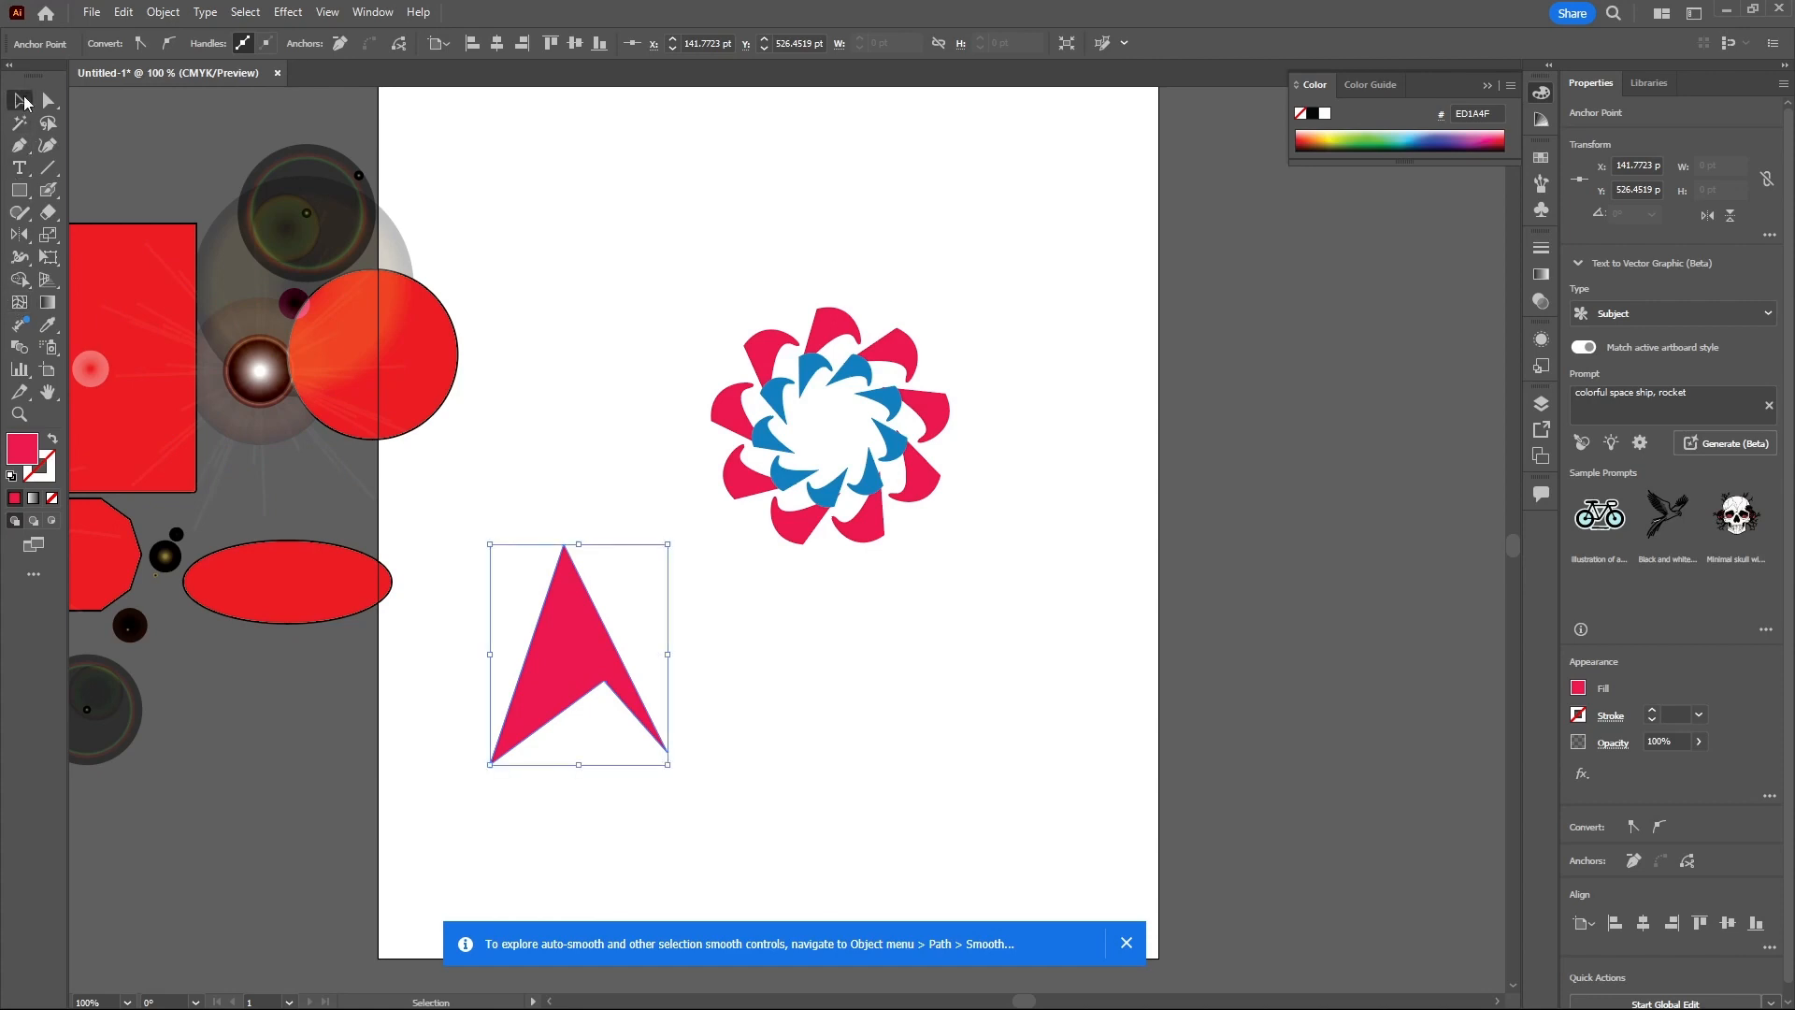
{"action": "left_click", "coordinate": [21, 236]}
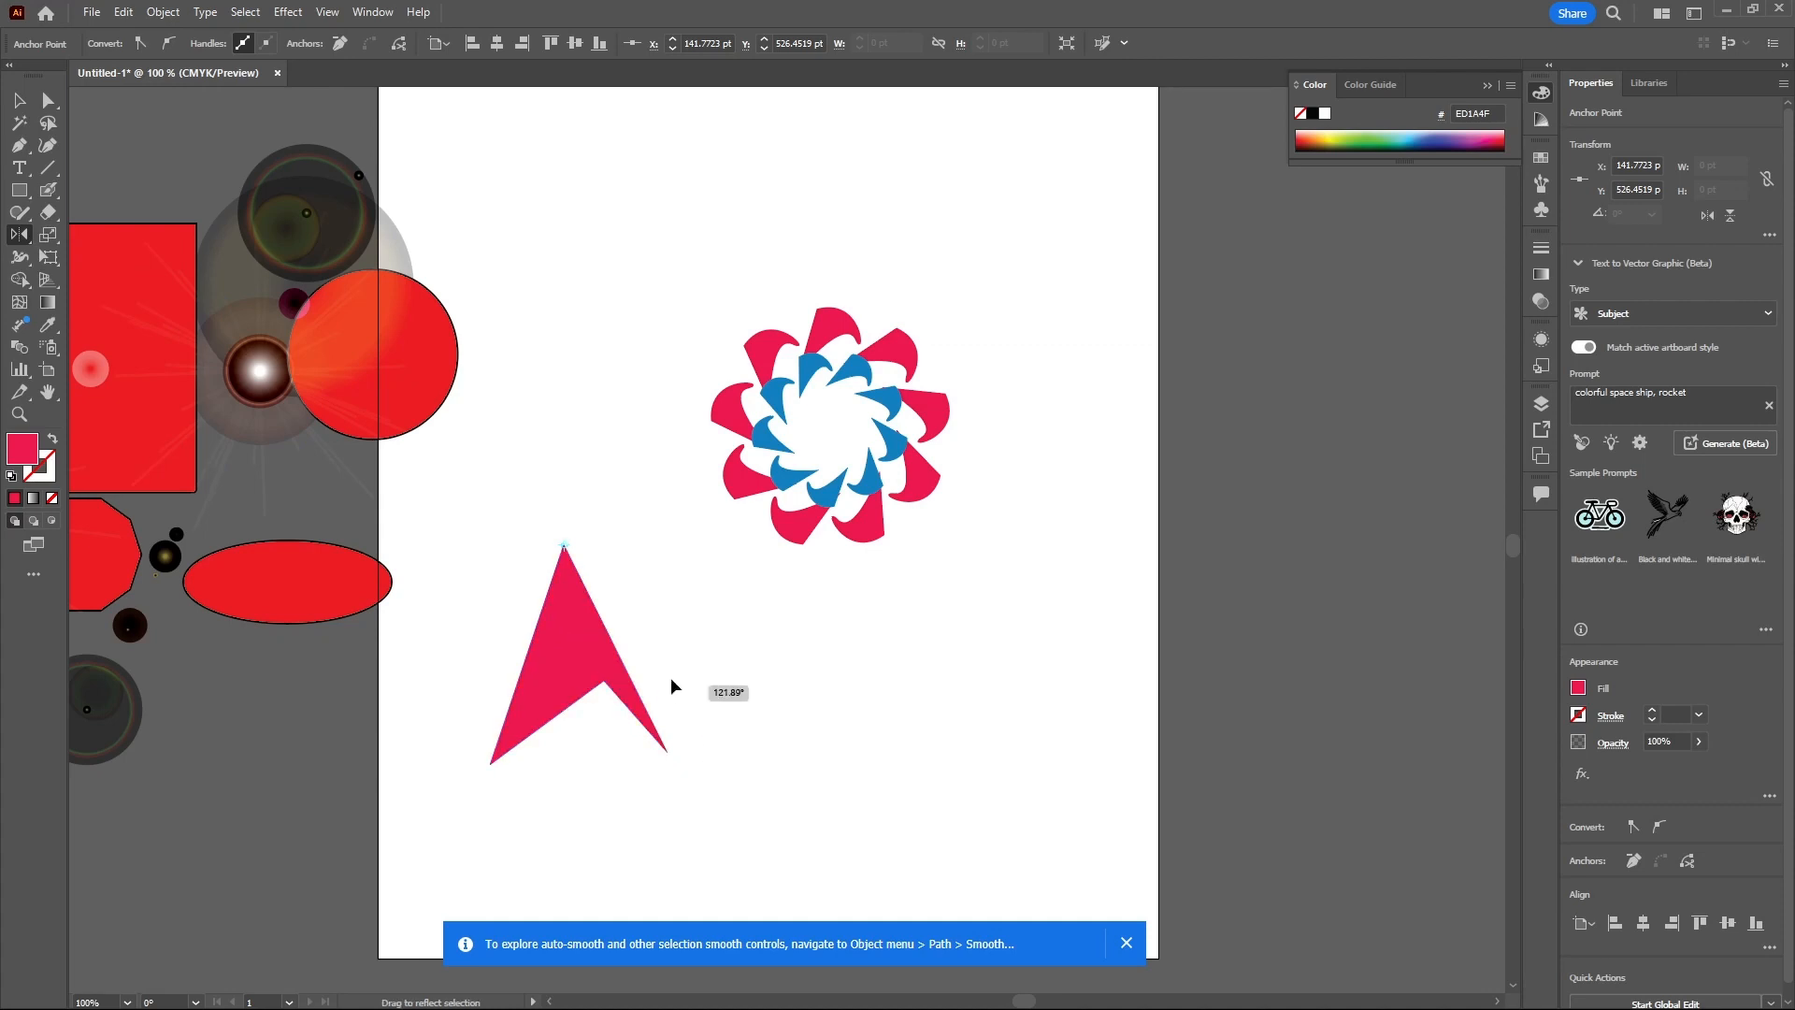
{"action": "key", "text": "ctrl+z"}
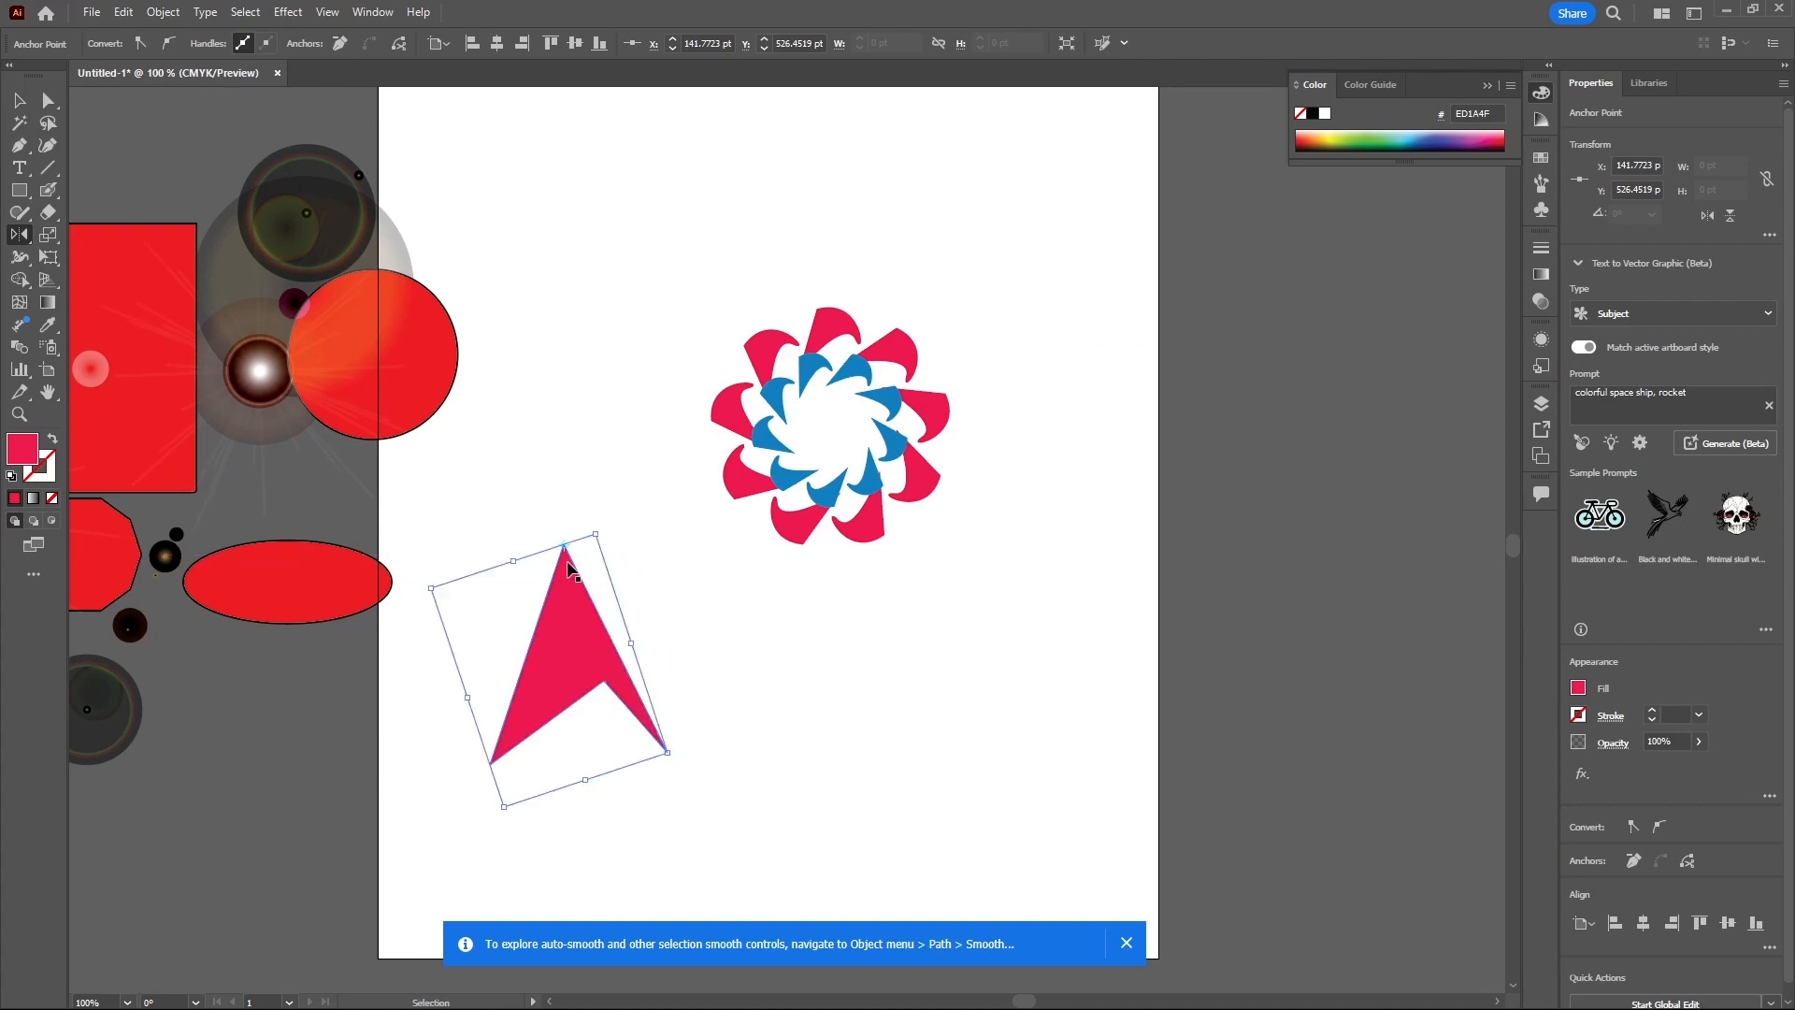
{"action": "left_click", "coordinate": [17, 103]}
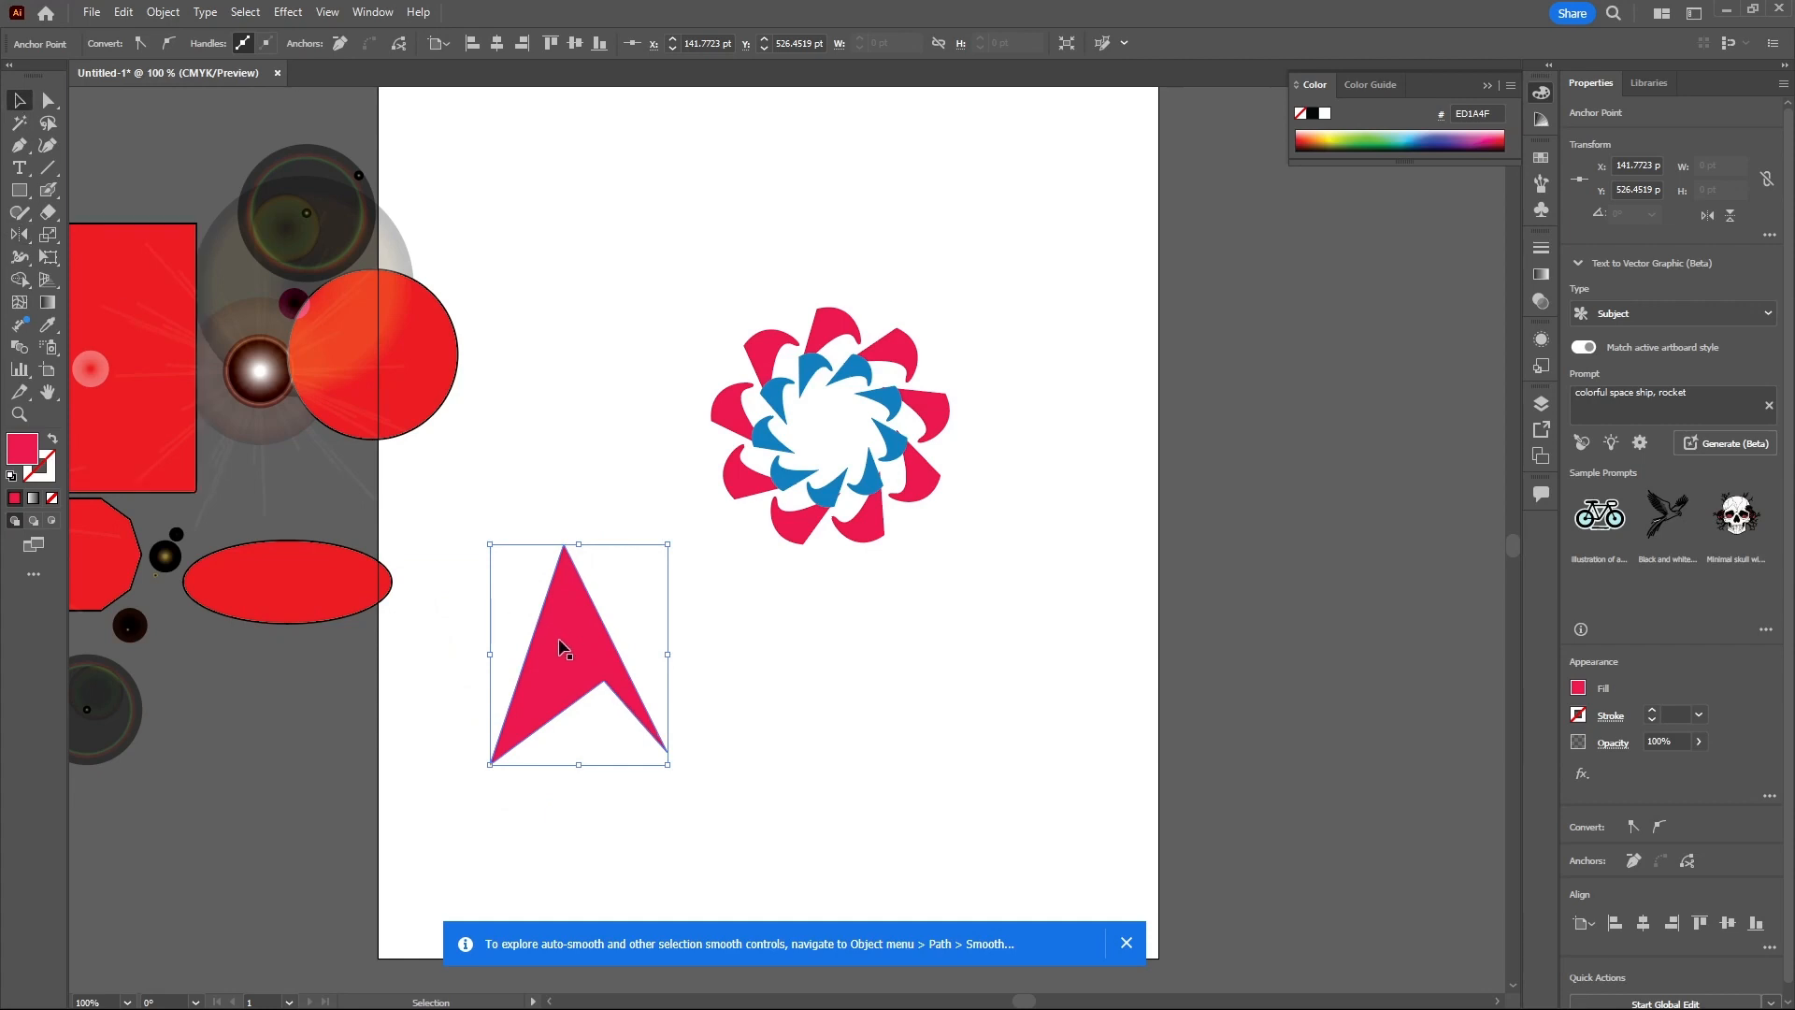
{"action": "left_click", "coordinate": [20, 236]}
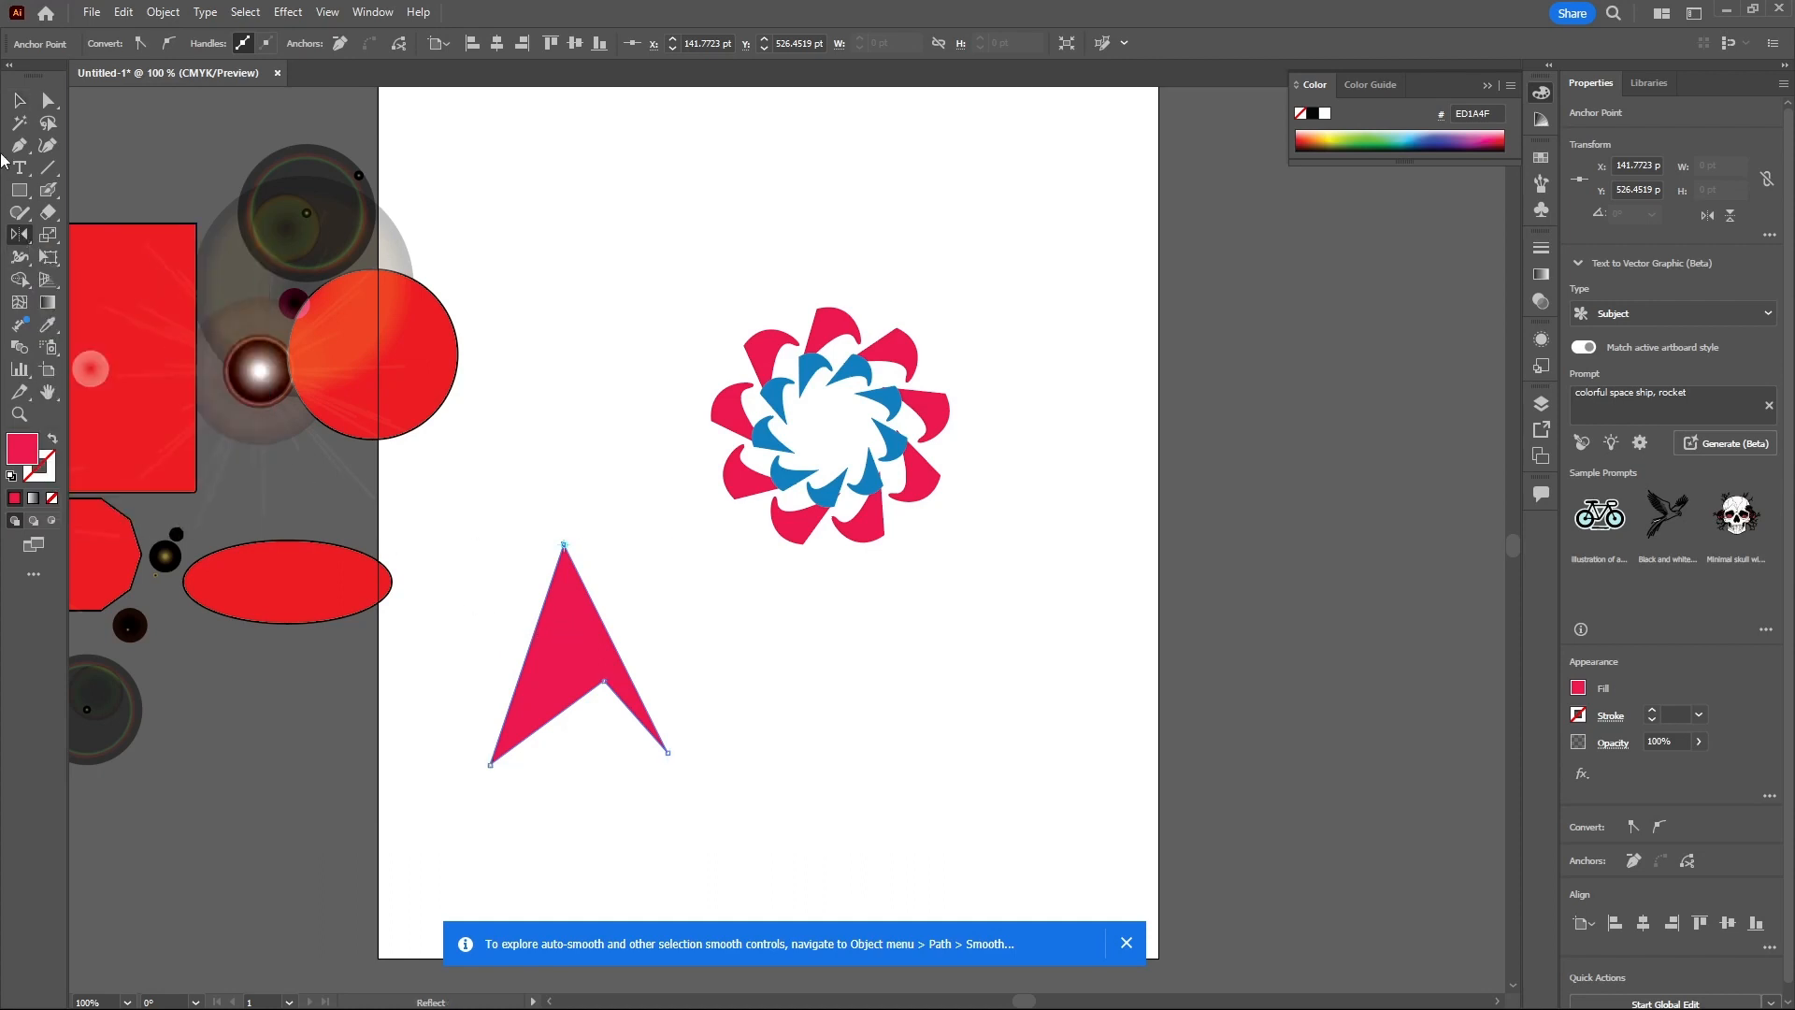
{"action": "left_click", "coordinate": [20, 100]}
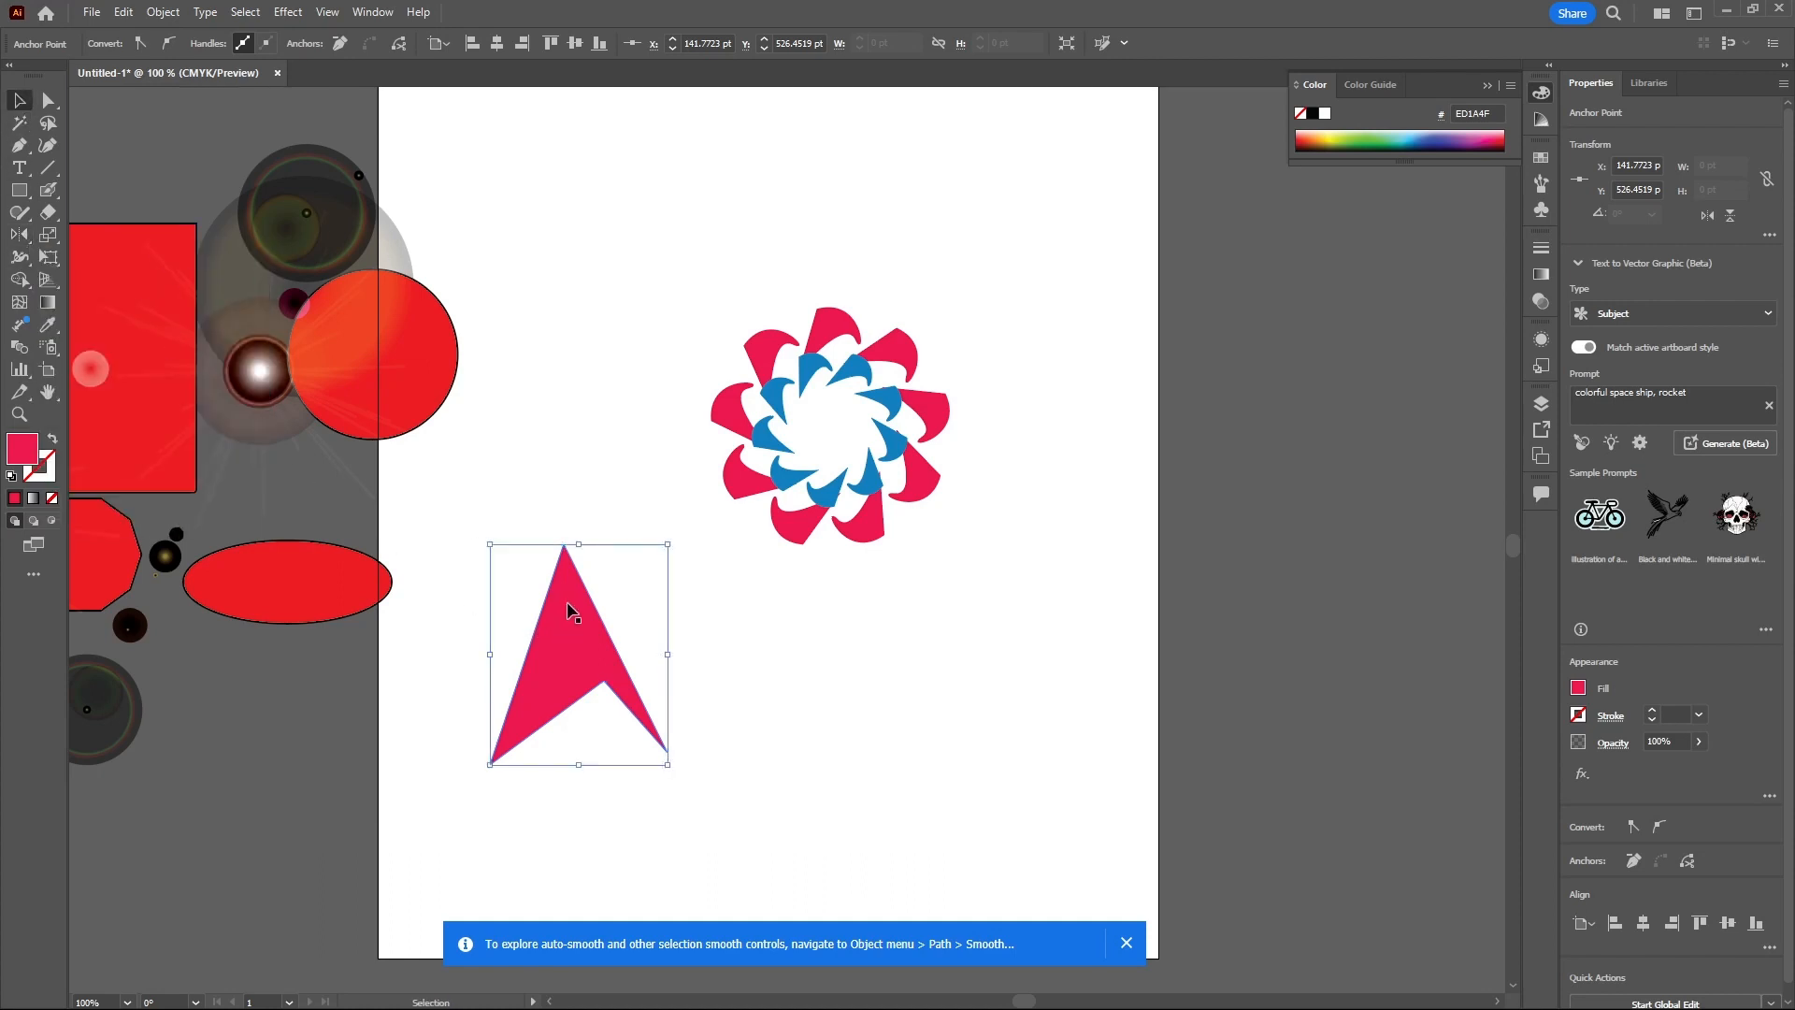
- Open the Reflect dialog for the arrowhead, preview a horizontal-axis reflection, and cancel it
{"action": "right_click", "coordinate": [568, 604]}
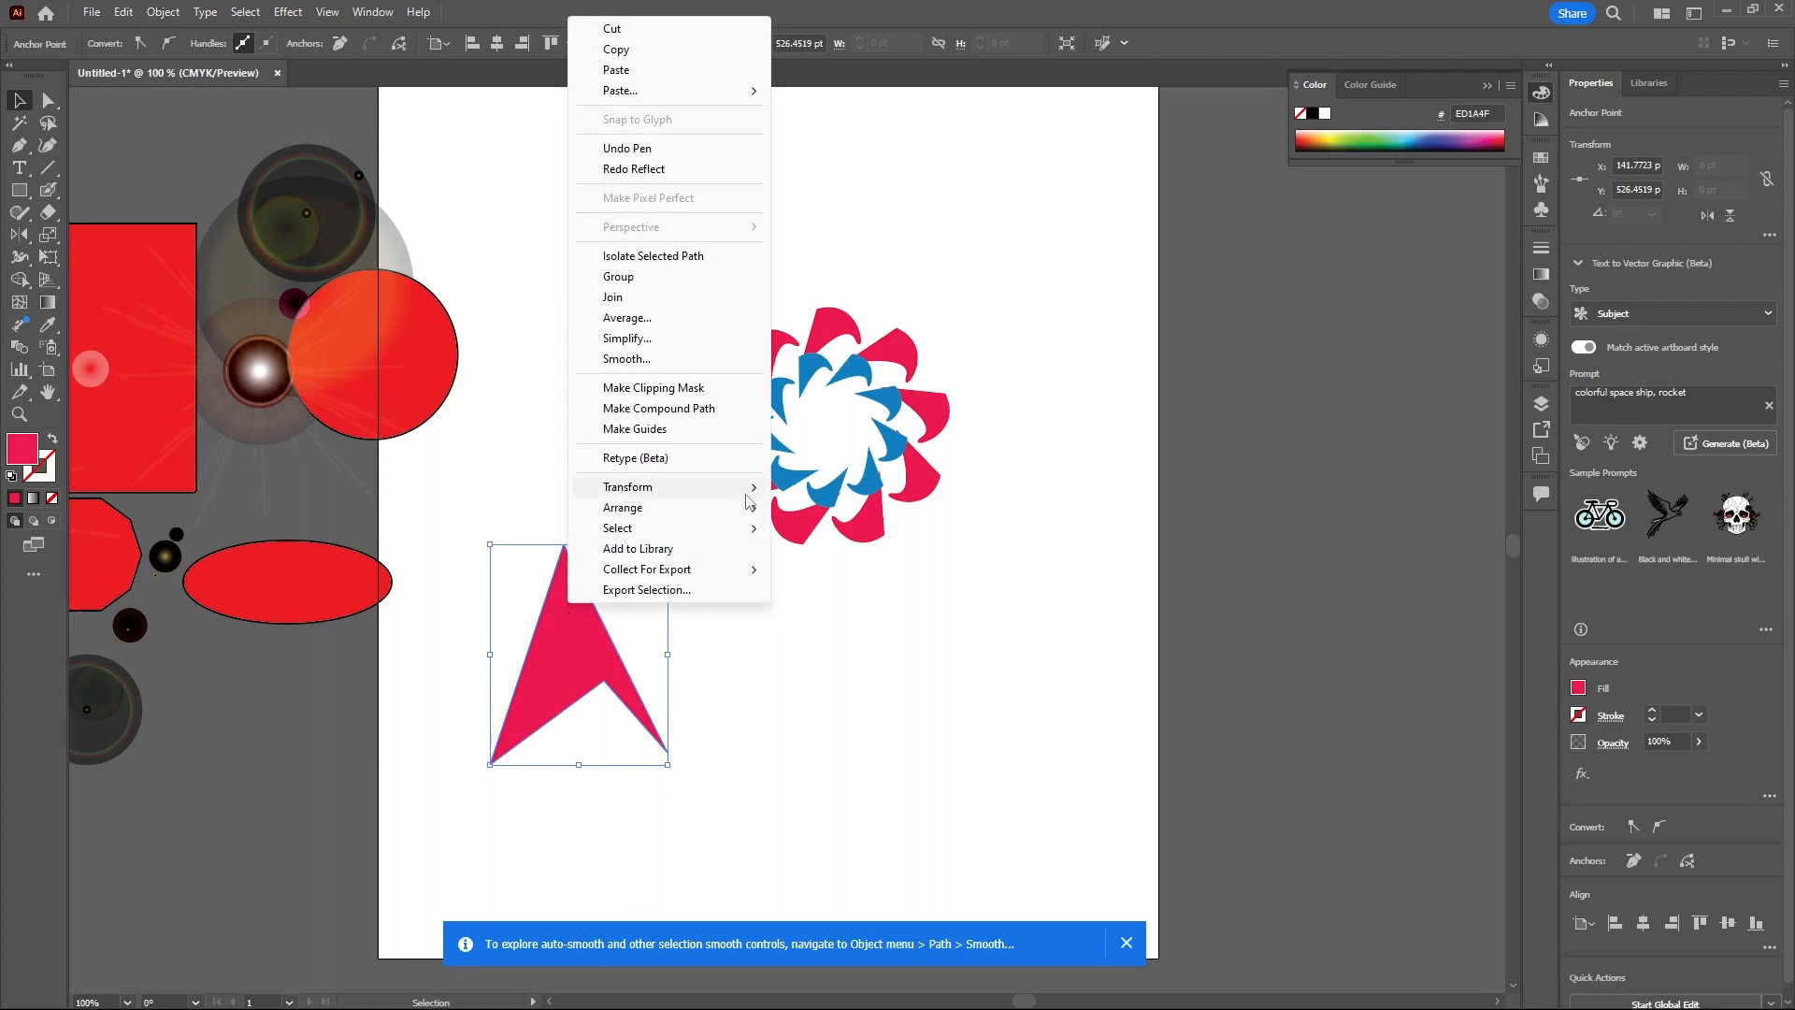
{"action": "mouse_move", "coordinate": [751, 498]}
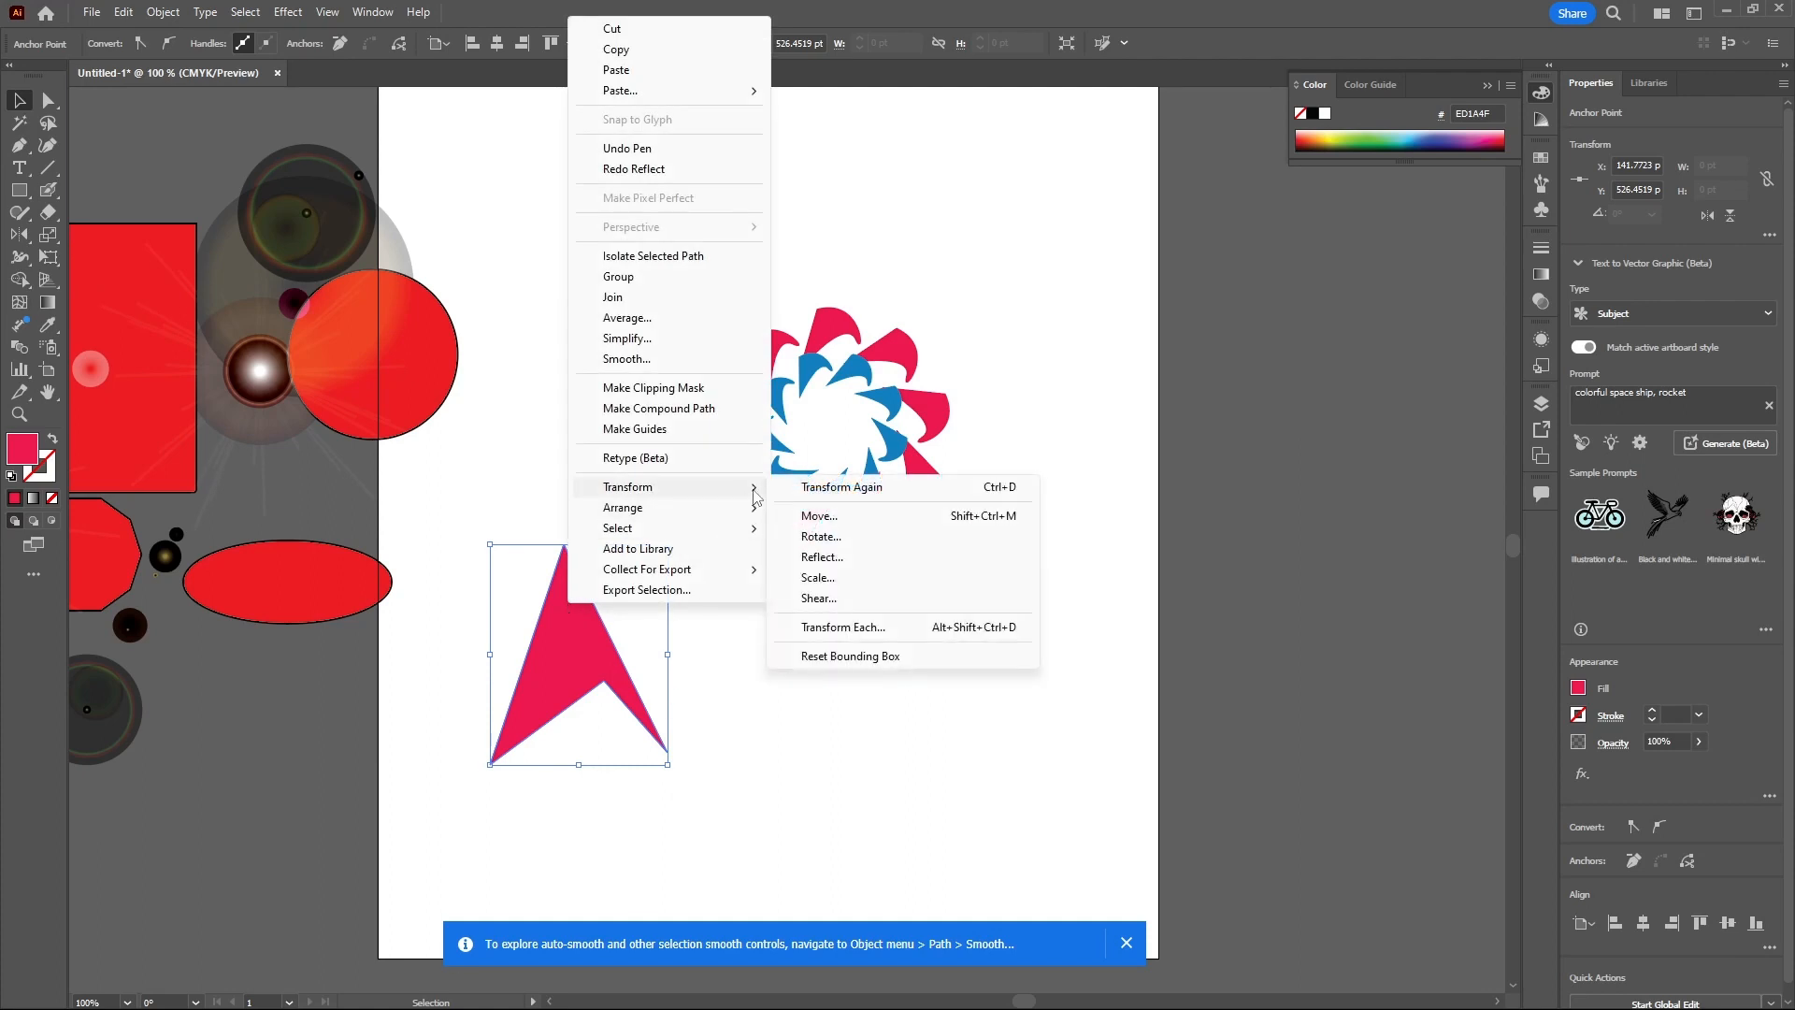
{"action": "left_click", "coordinate": [852, 559]}
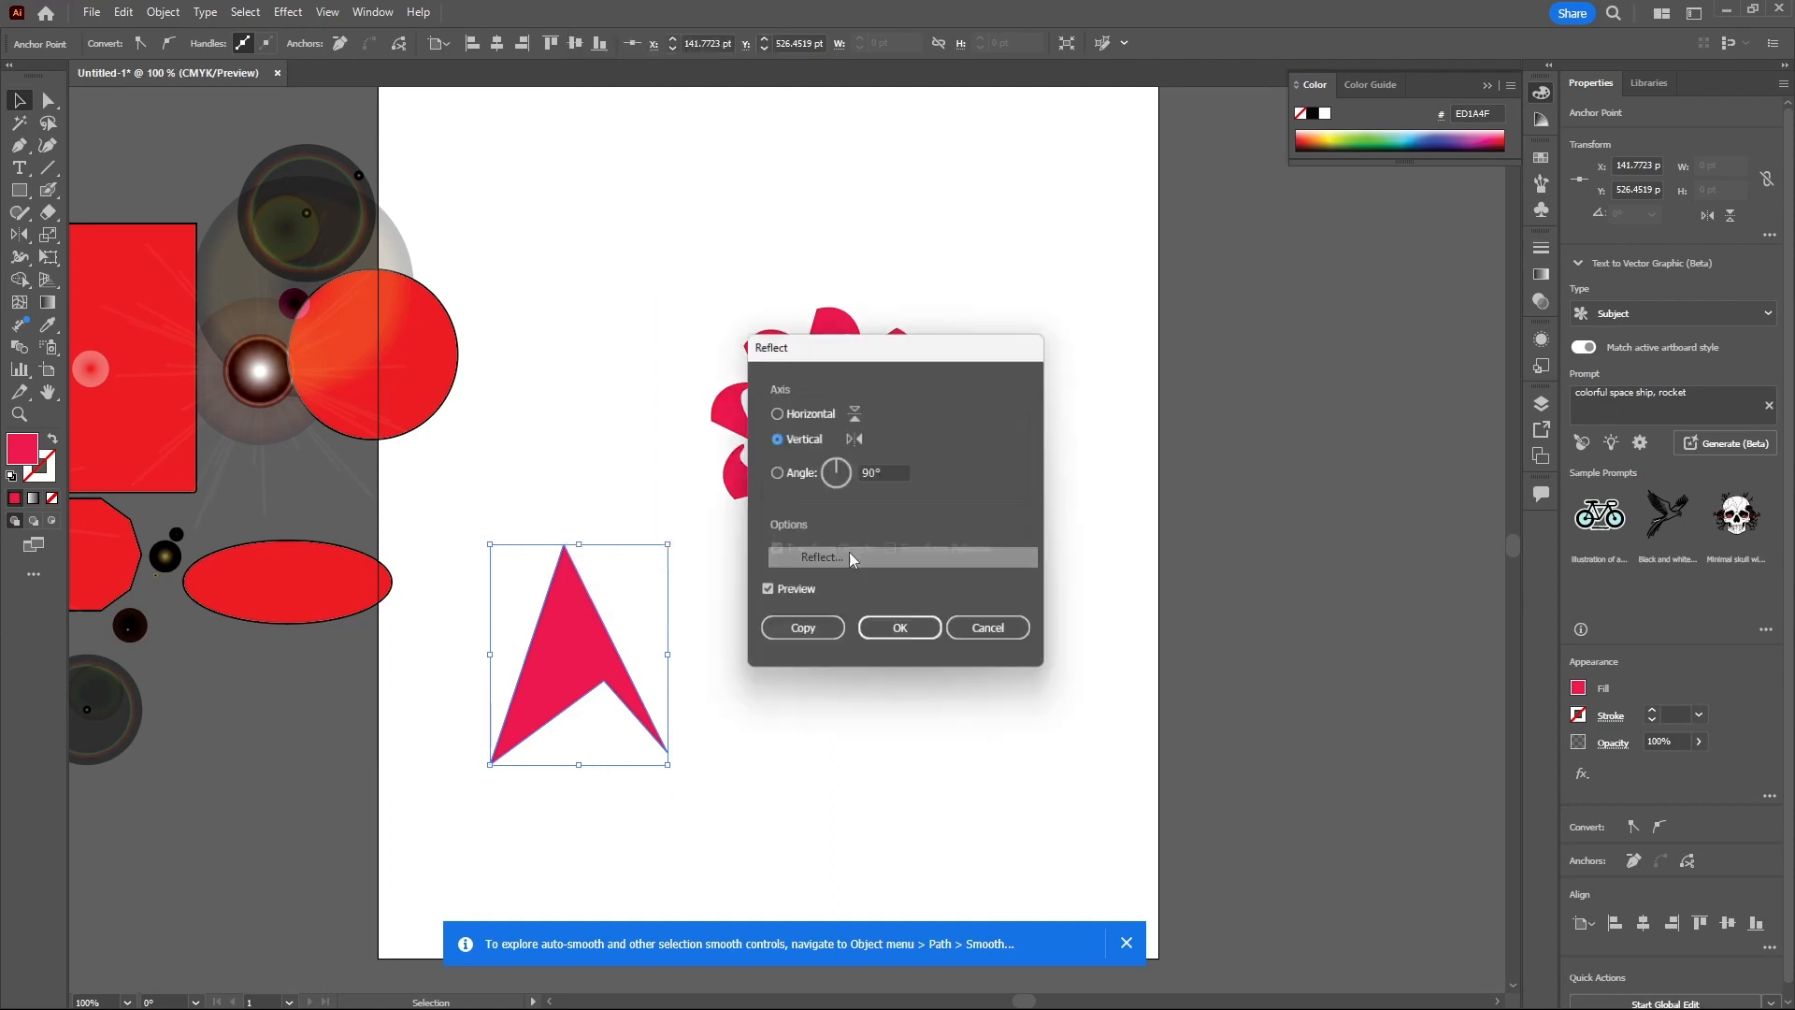
{"action": "left_click", "coordinate": [766, 595]}
{"action": "left_click", "coordinate": [766, 595]}
{"action": "left_click", "coordinate": [840, 469]}
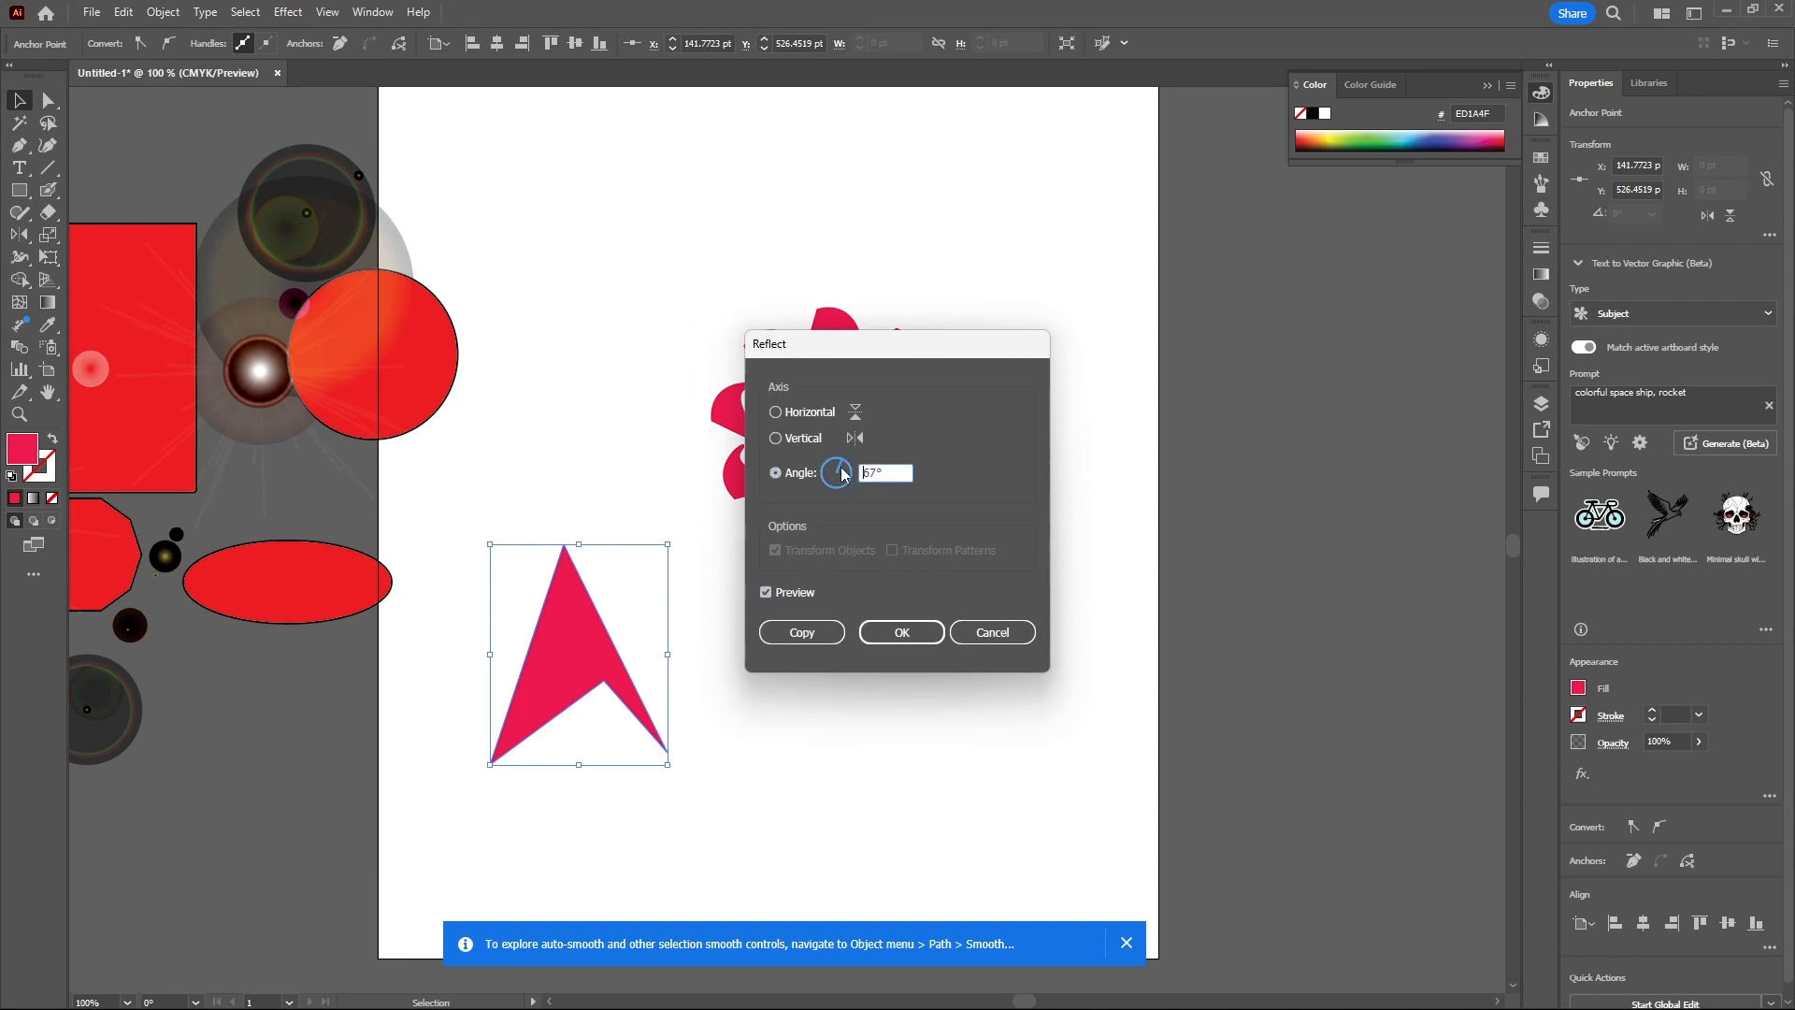
{"action": "left_click", "coordinate": [839, 473]}
{"action": "left_click", "coordinate": [775, 412]}
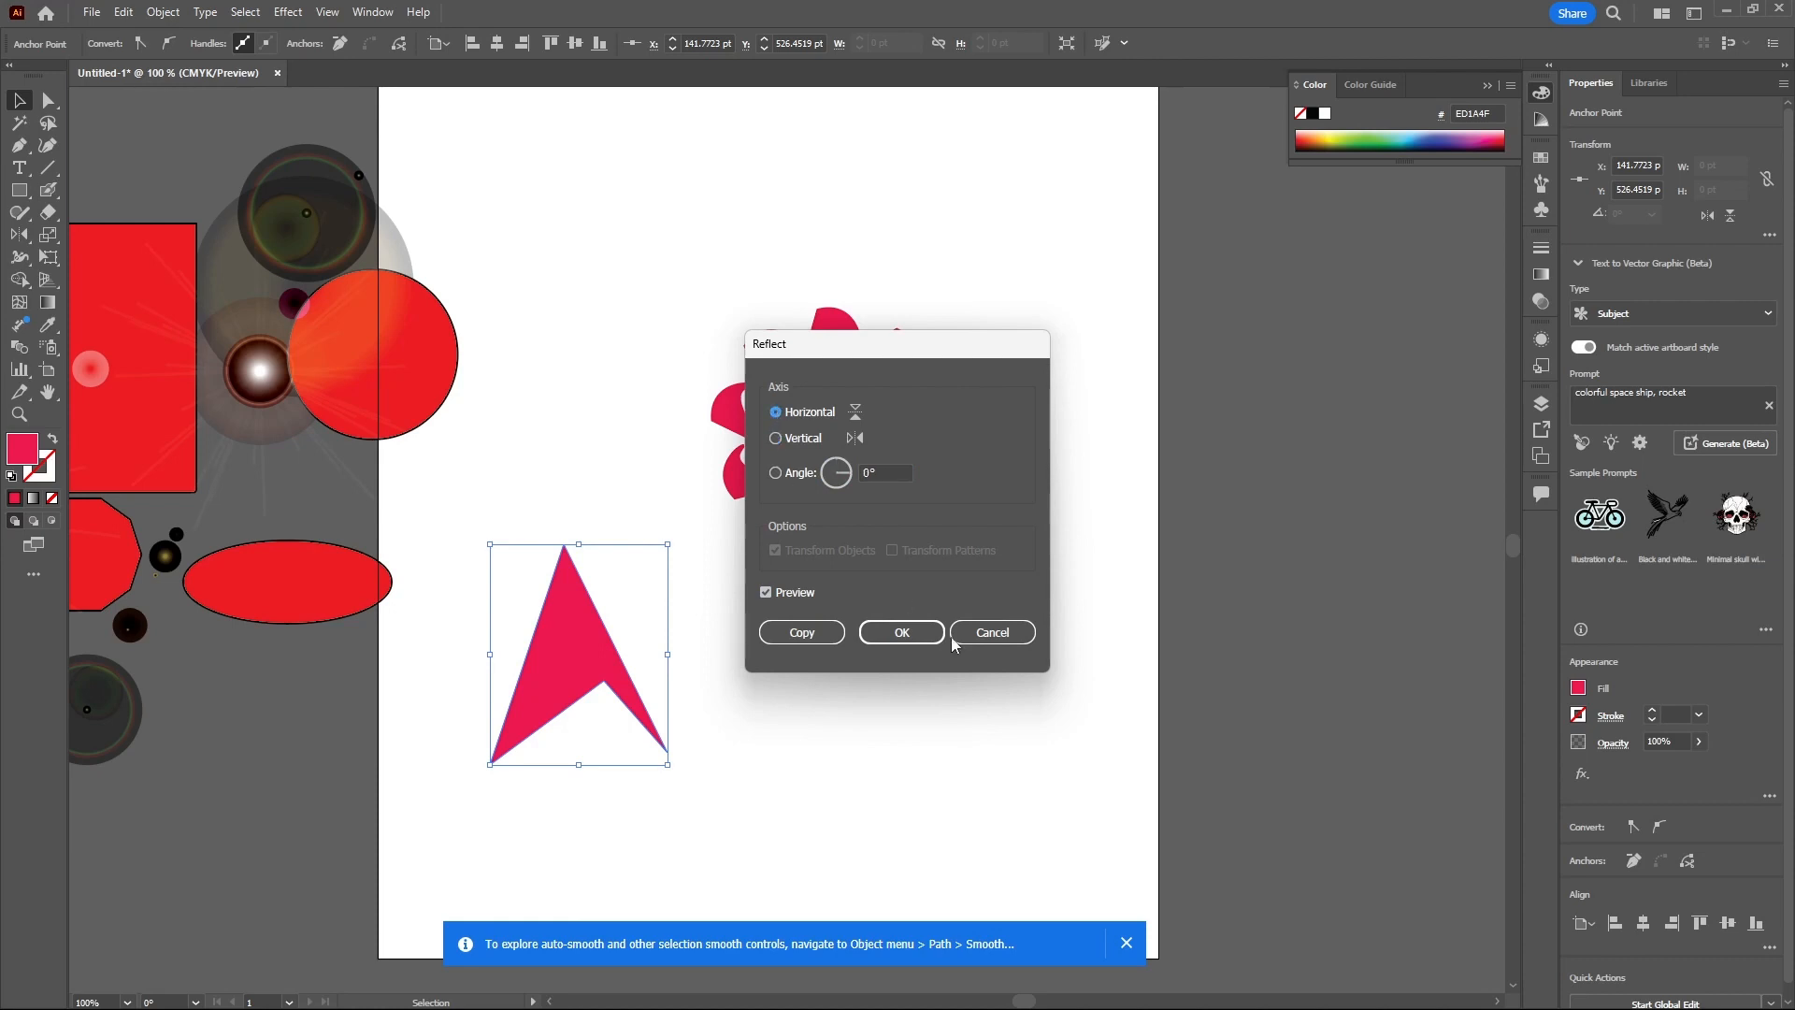
{"action": "left_click", "coordinate": [849, 694]}
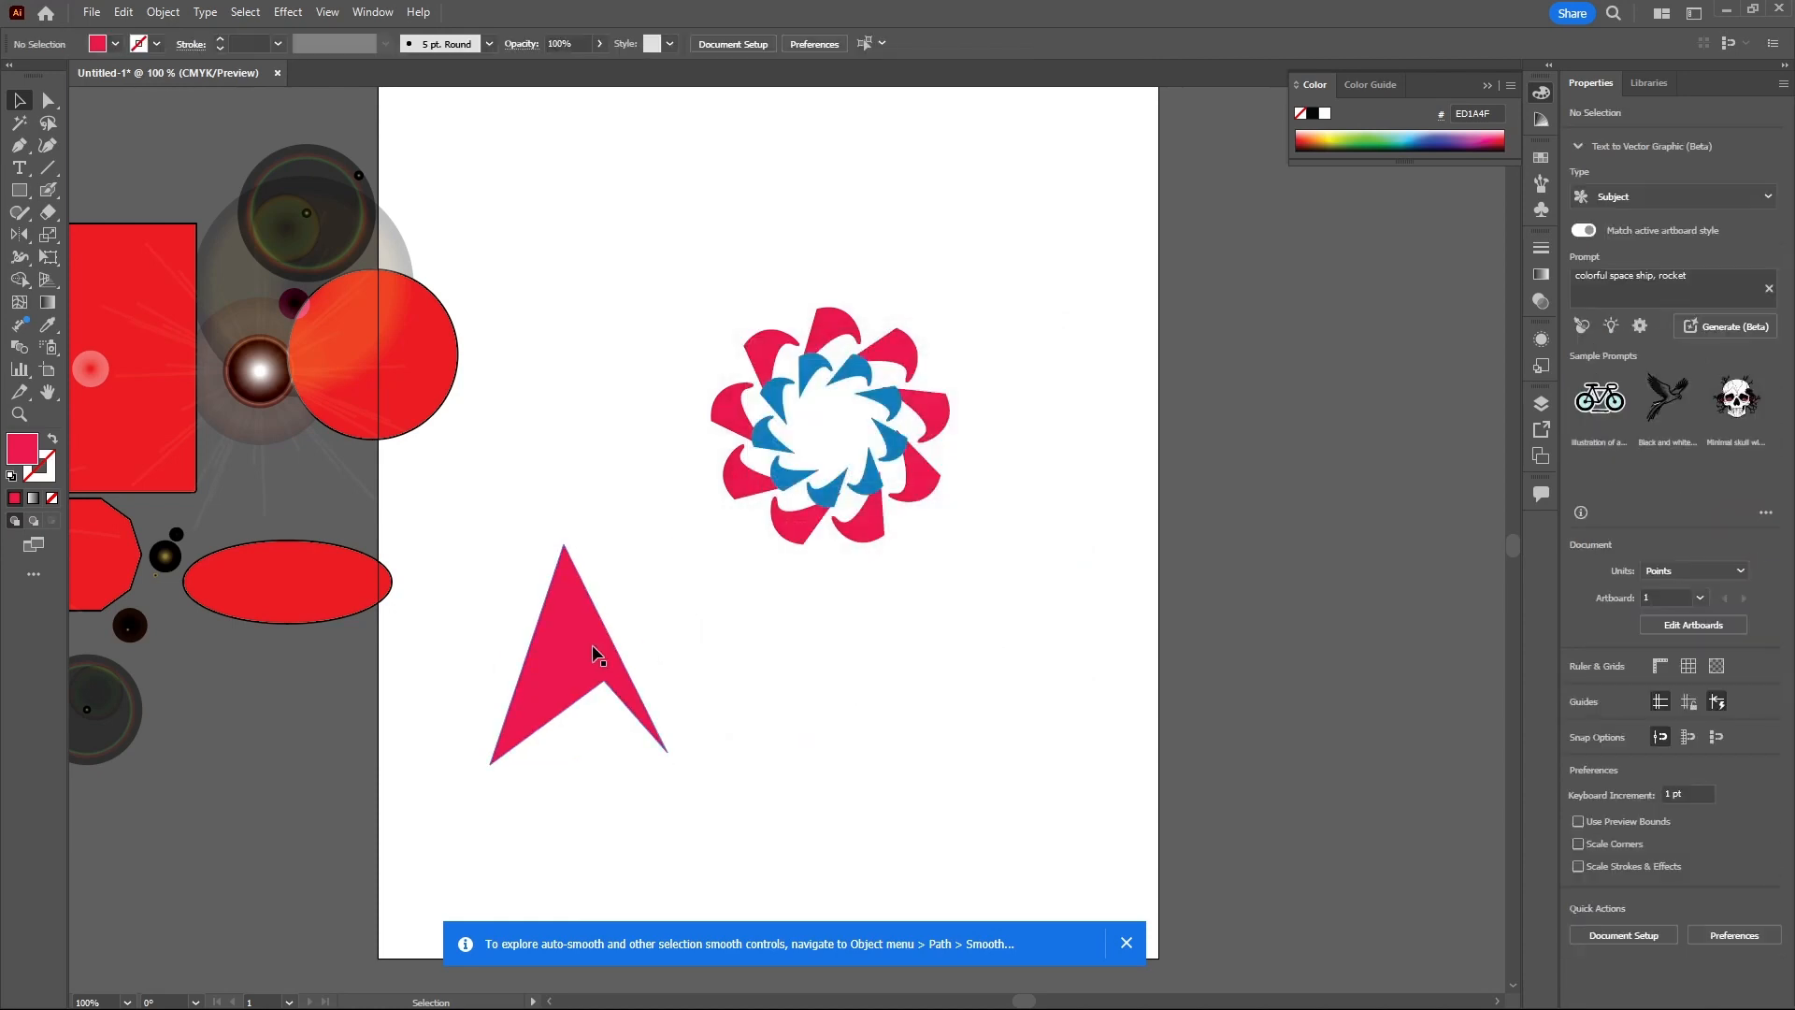
- Reopen Reflect for the arrowhead, preview vertical and angled axes at 58°, and cancel the dialog
{"action": "left_click", "coordinate": [593, 654]}
{"action": "right_click", "coordinate": [593, 653]}
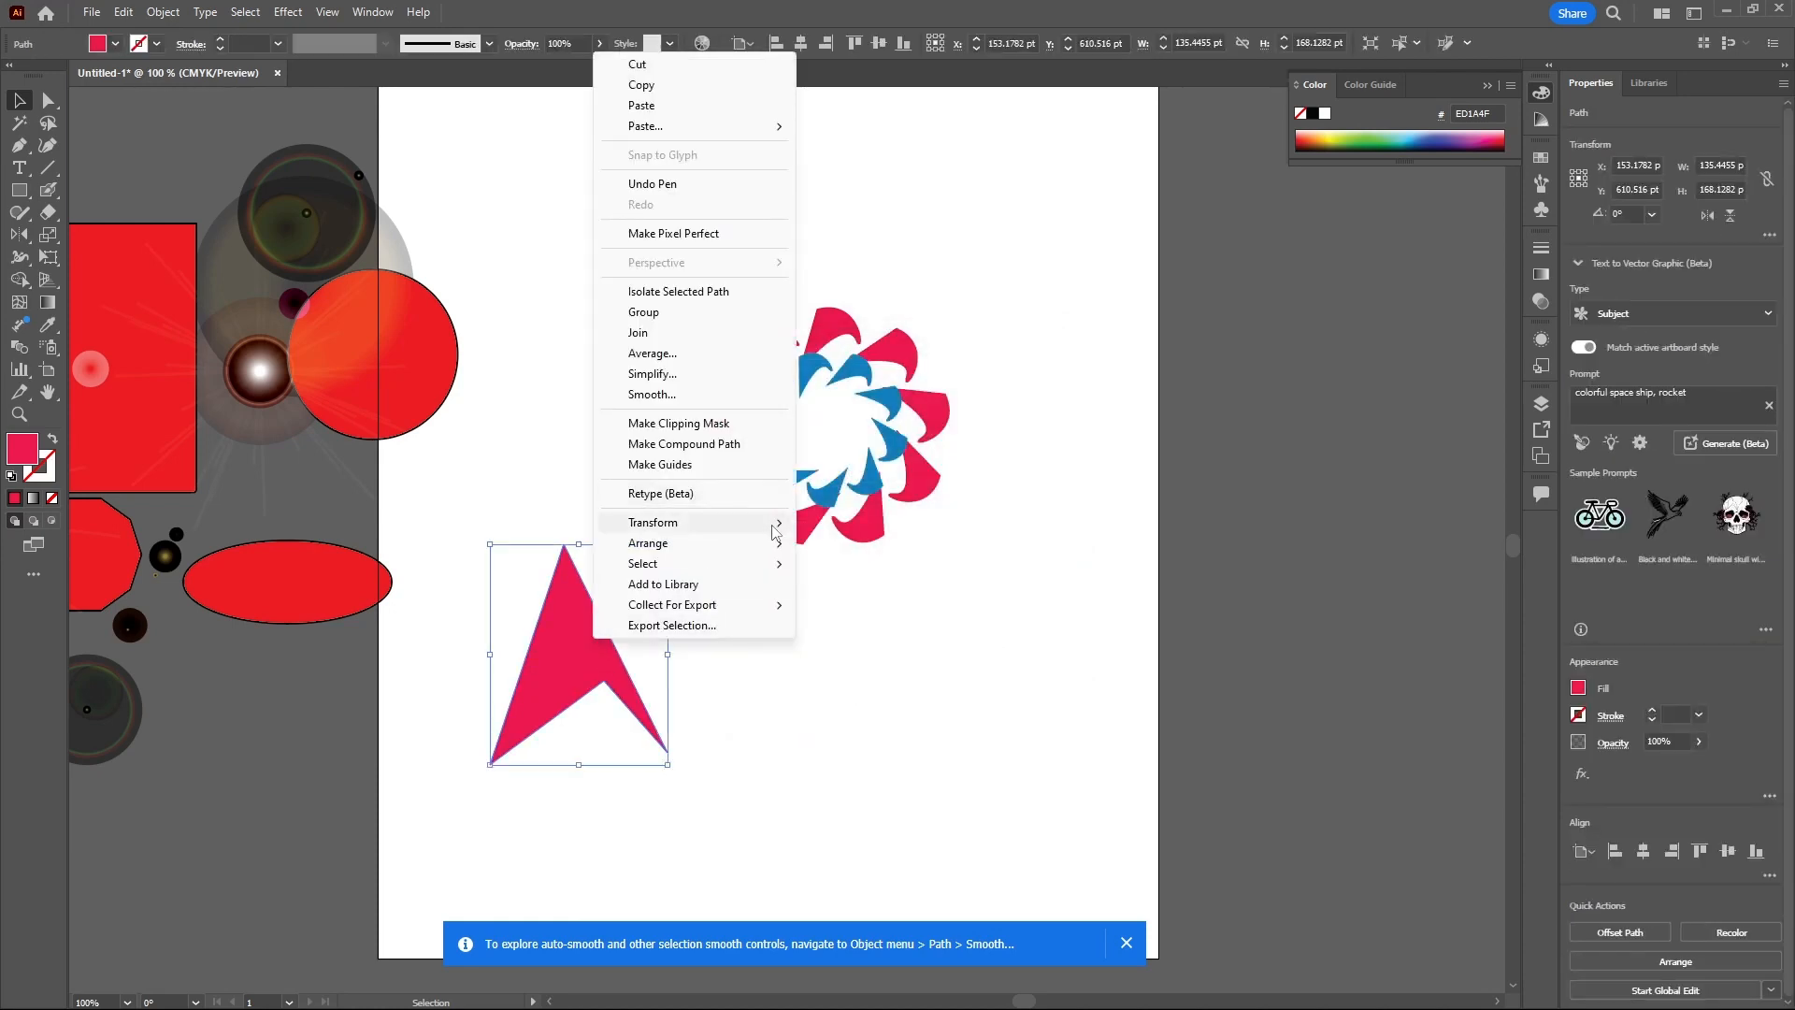
{"action": "mouse_move", "coordinate": [774, 525]}
{"action": "left_click", "coordinate": [855, 593]}
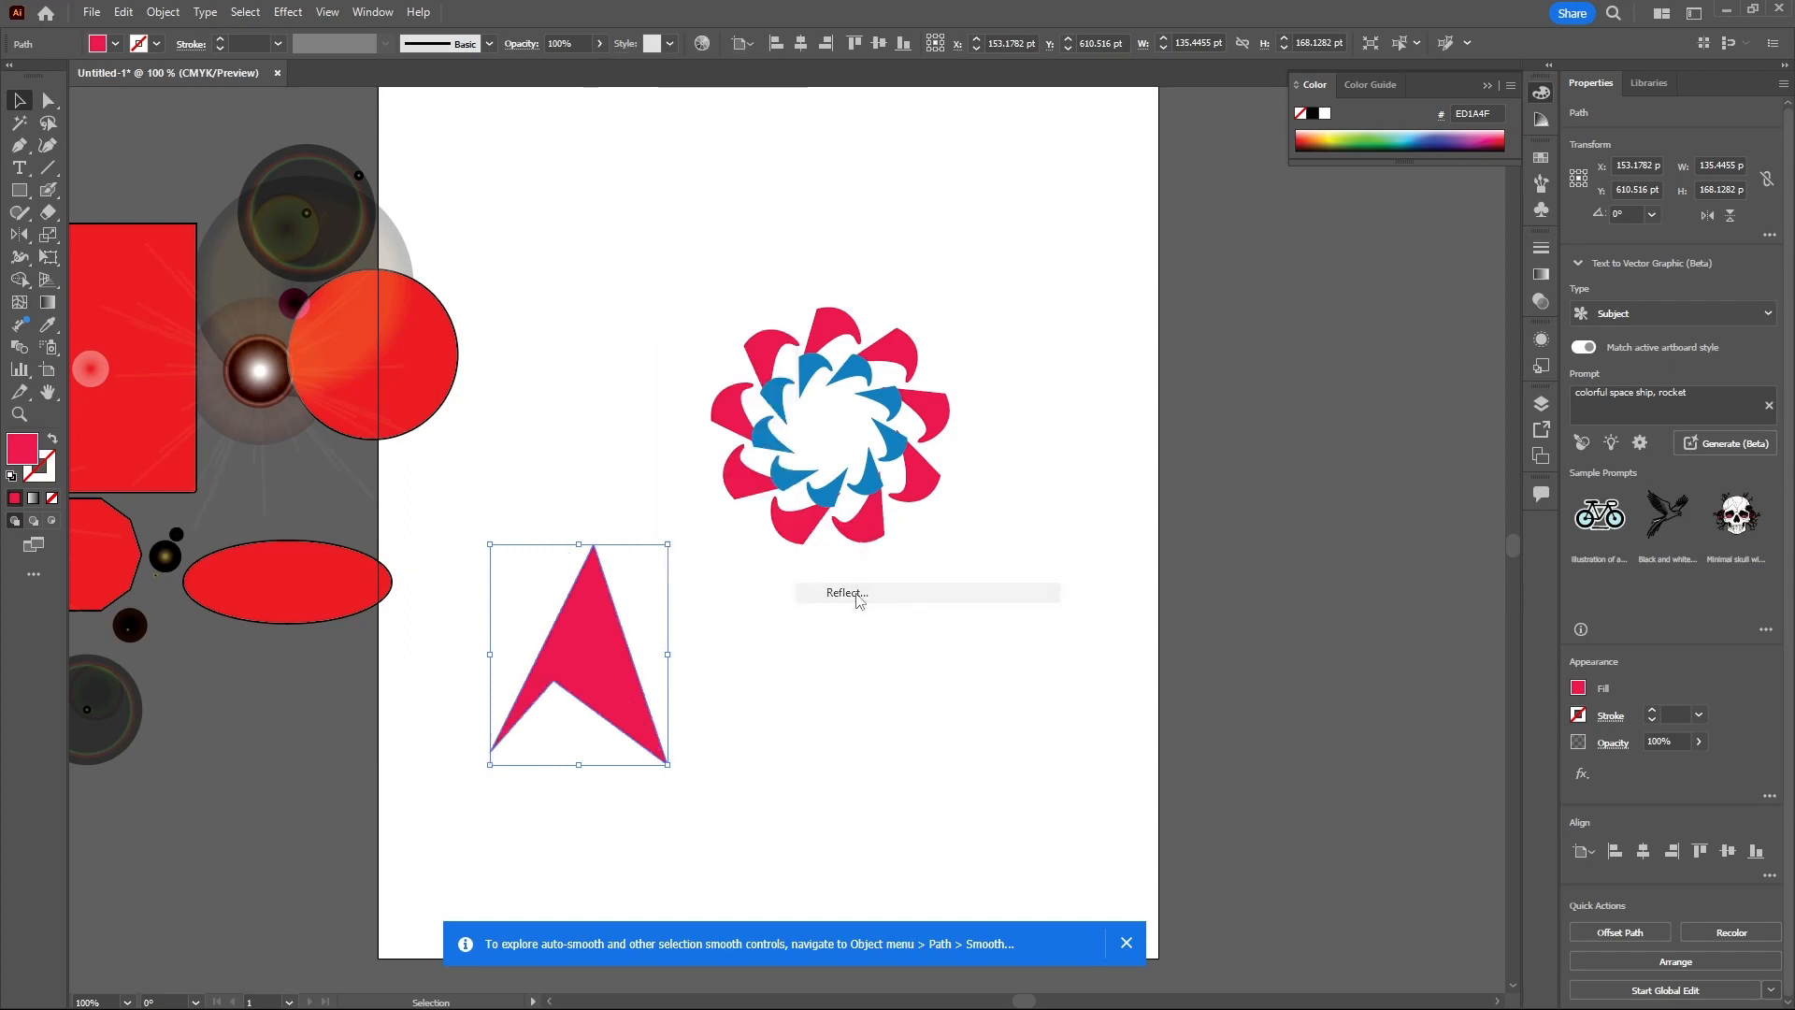
{"action": "left_click", "coordinate": [776, 412]}
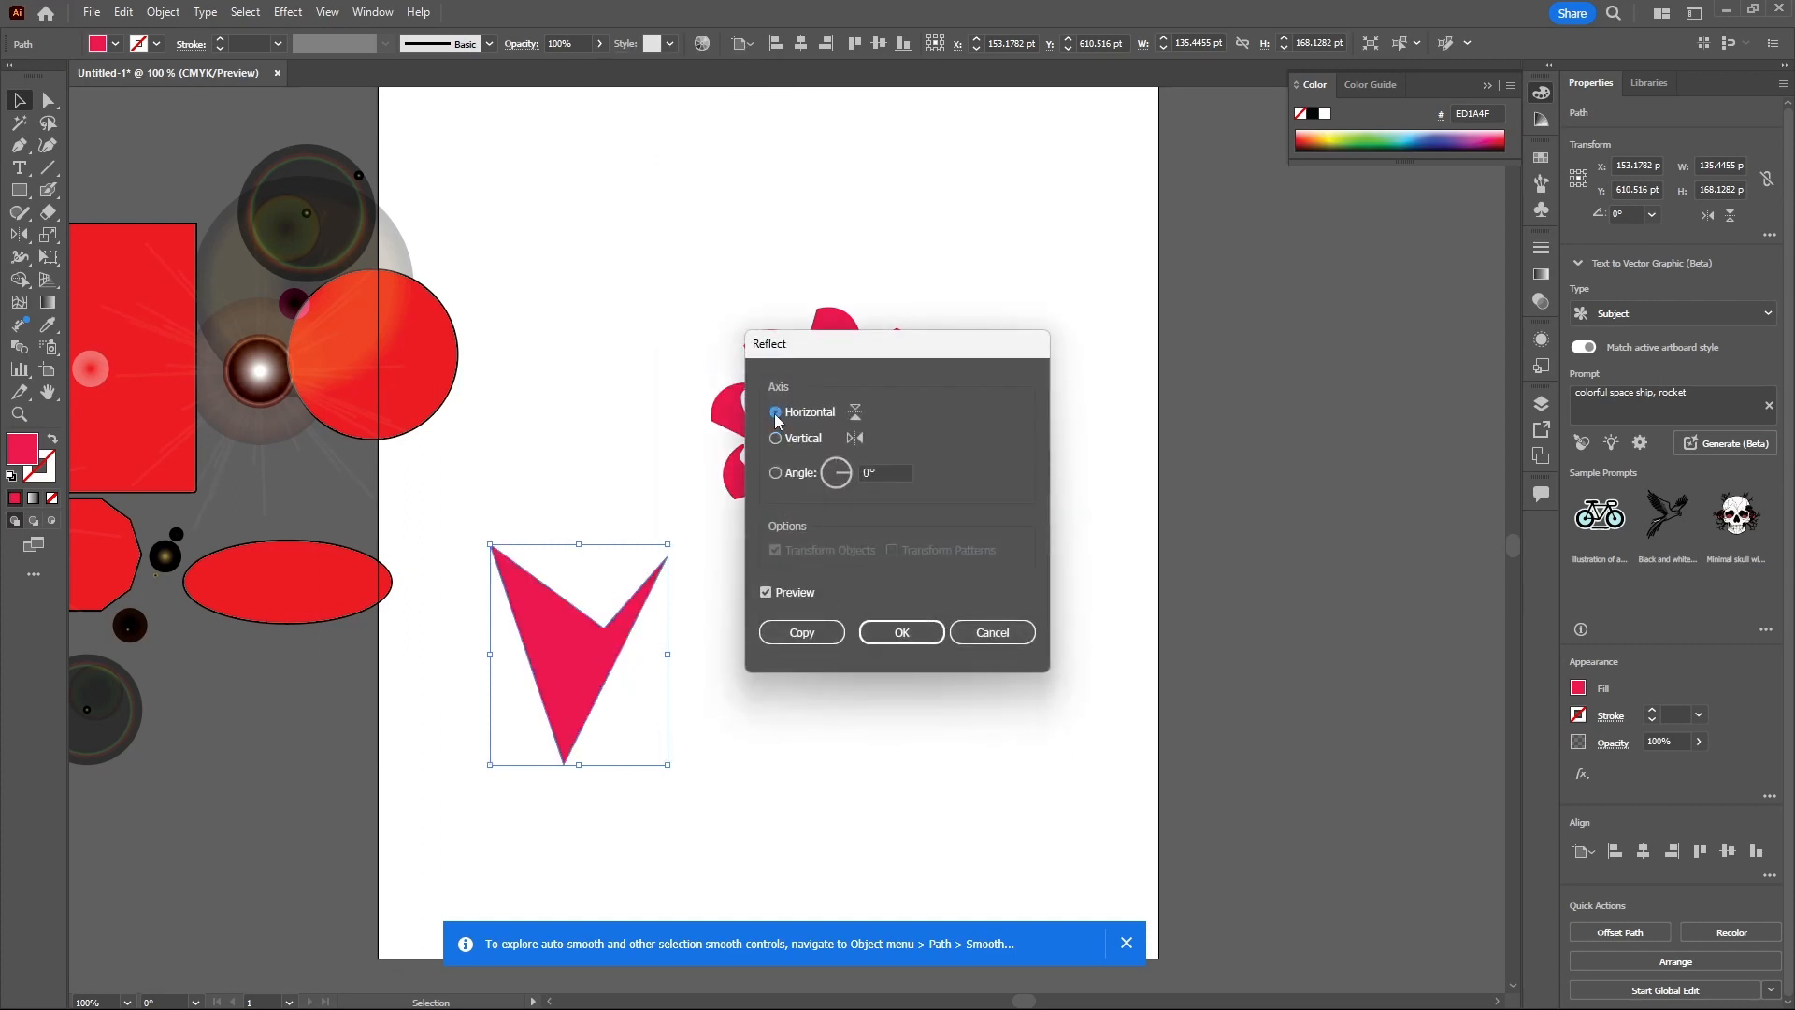
{"action": "left_click", "coordinate": [776, 438]}
{"action": "left_click", "coordinate": [805, 474]}
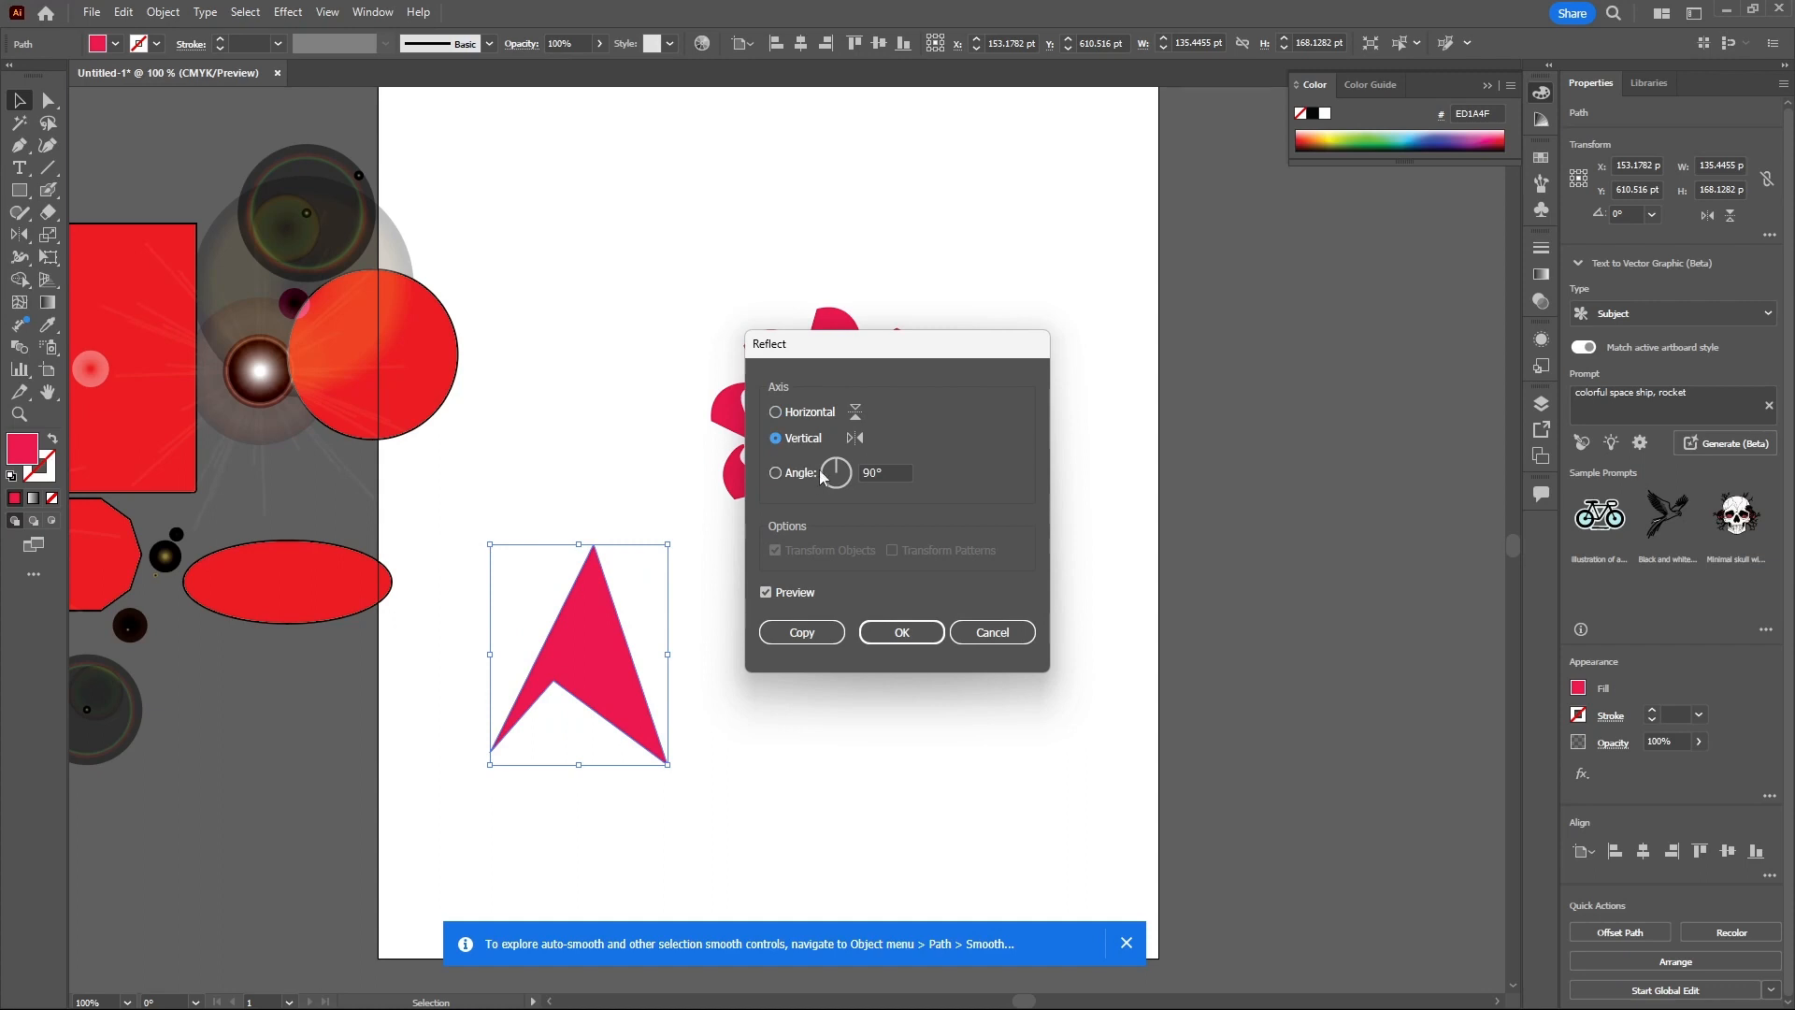
{"action": "left_click", "coordinate": [841, 462]}
{"action": "mouse_move", "coordinate": [849, 480]}
{"action": "left_mouse_down"}
{"action": "mouse_move", "coordinate": [830, 485]}
{"action": "mouse_move", "coordinate": [844, 474]}
{"action": "left_mouse_up"}
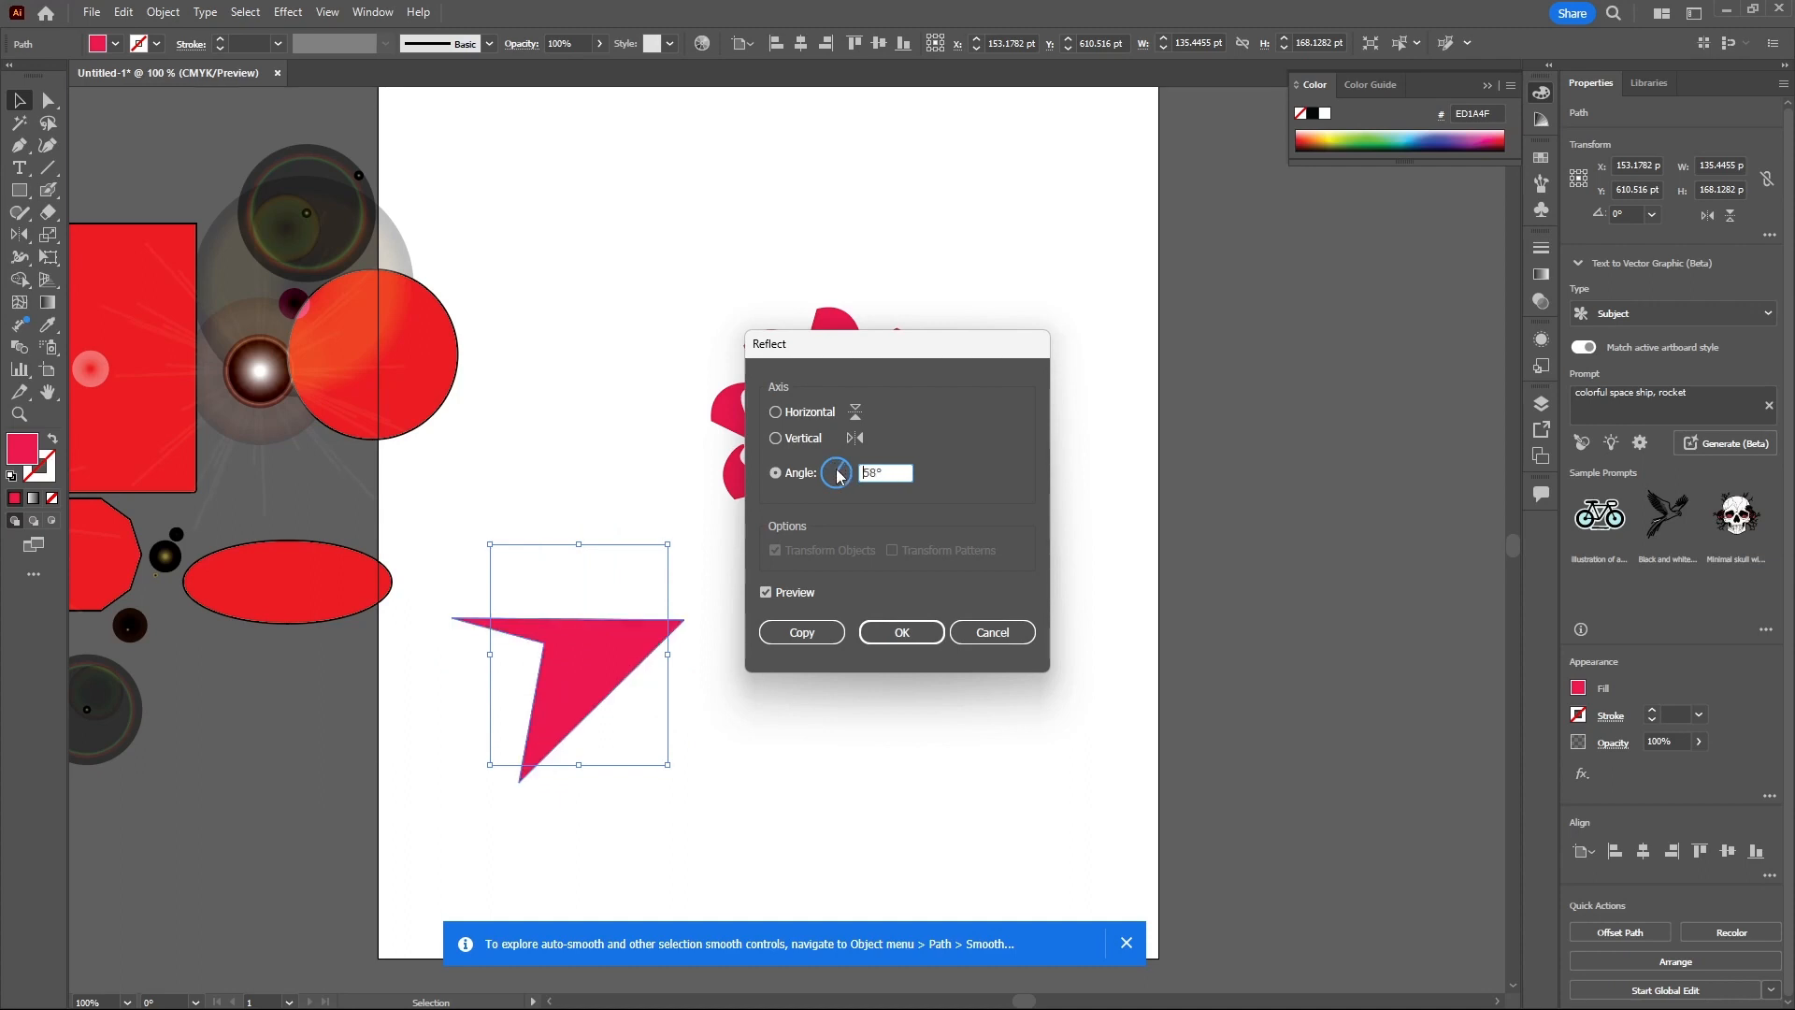
{"action": "left_click", "coordinate": [981, 637]}
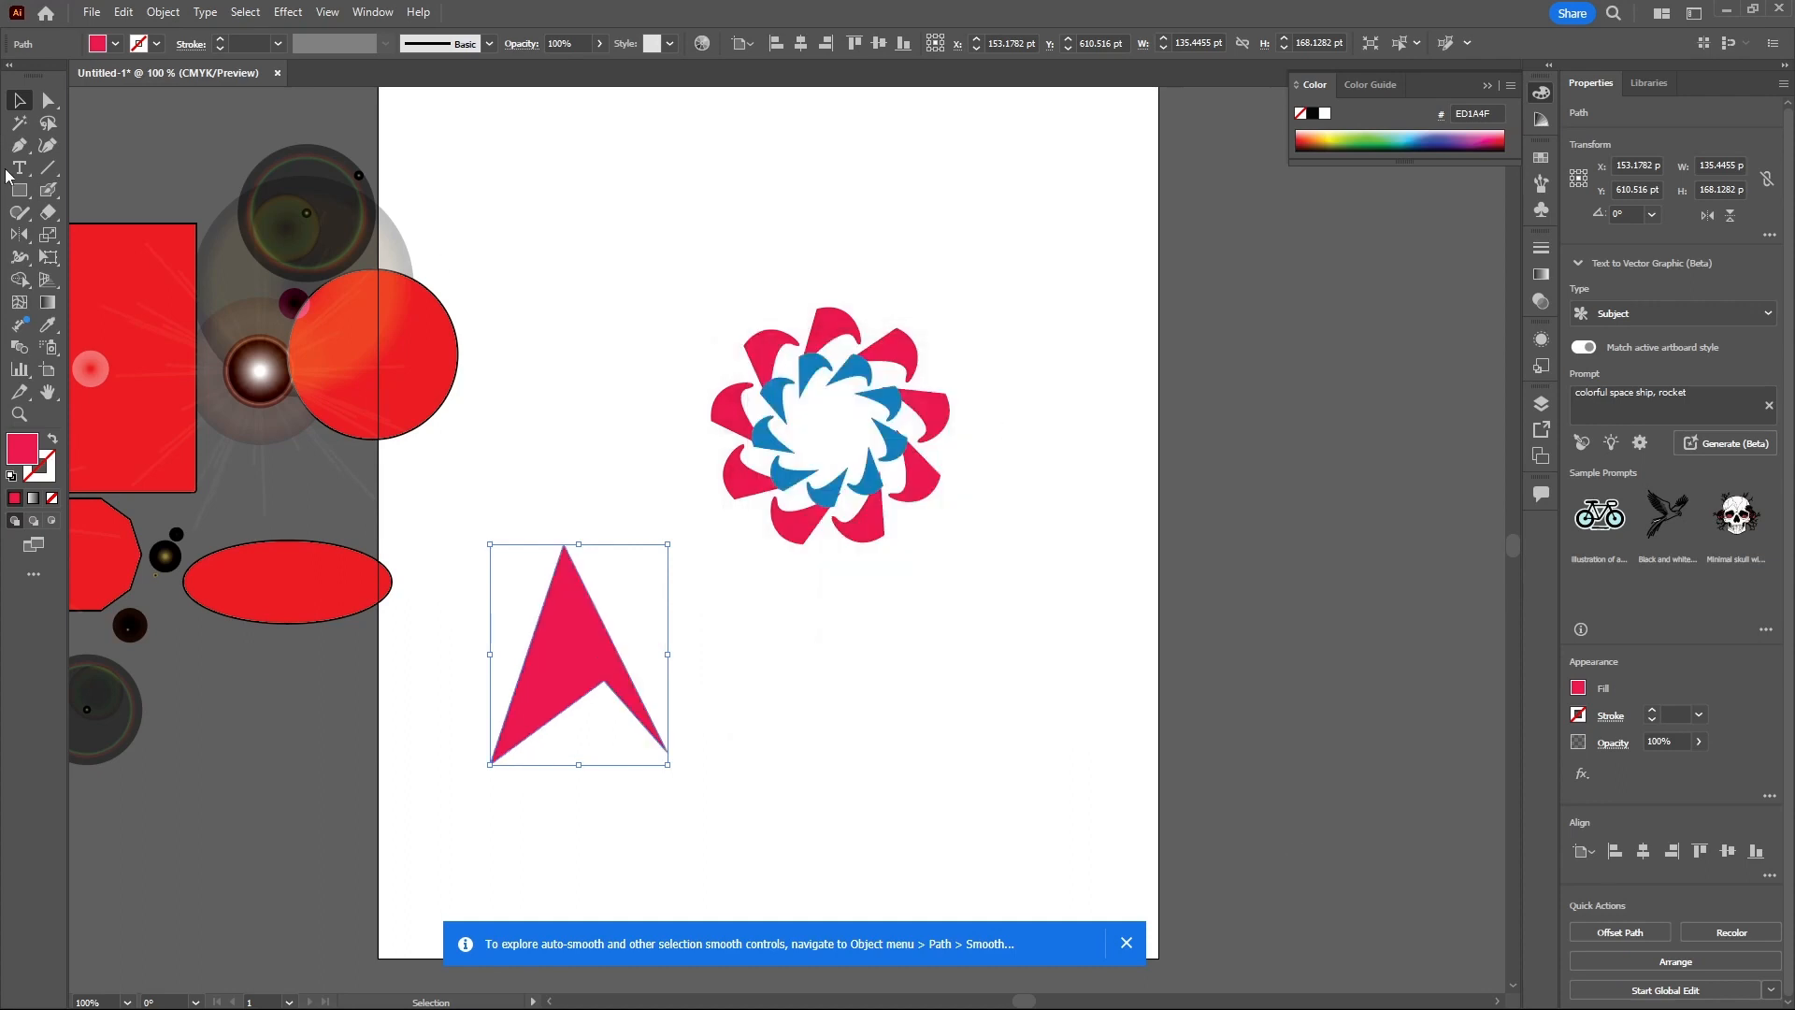
- Switch from the Reflect tool to the Rotate tool to rotate the arrowhead
{"action": "left_click", "coordinate": [25, 238]}
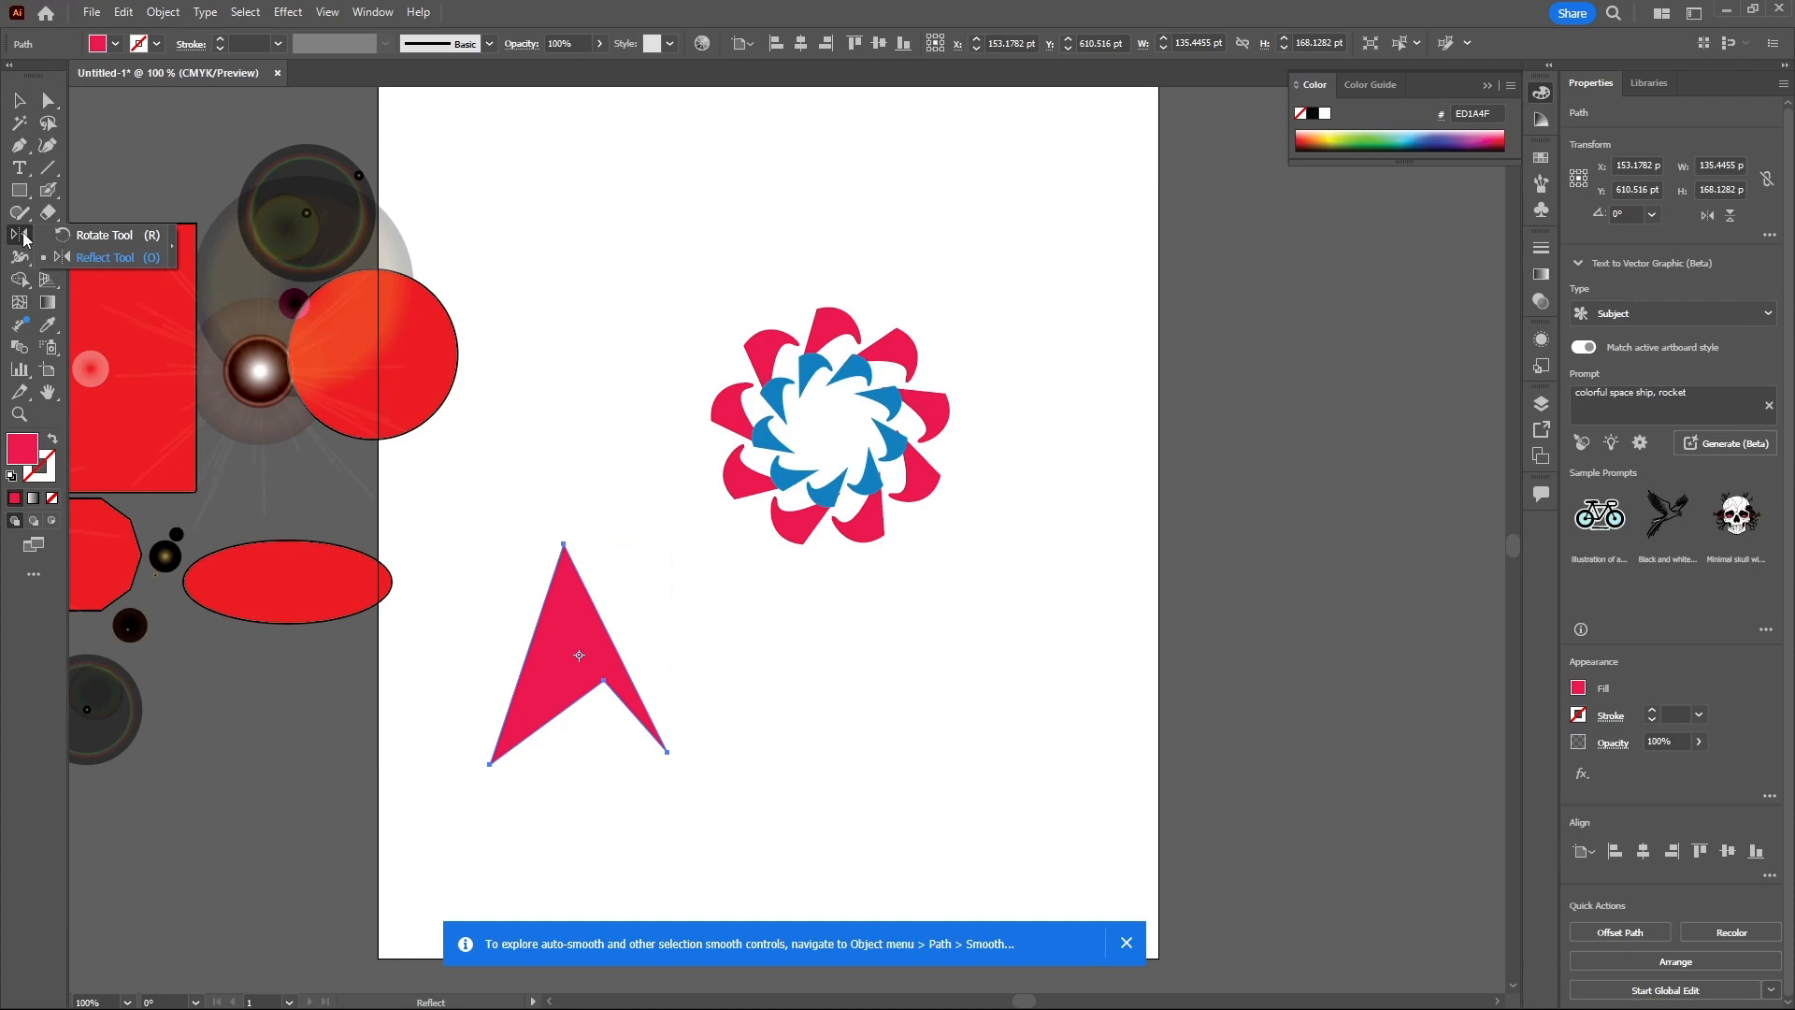
{"action": "left_click", "coordinate": [87, 234]}
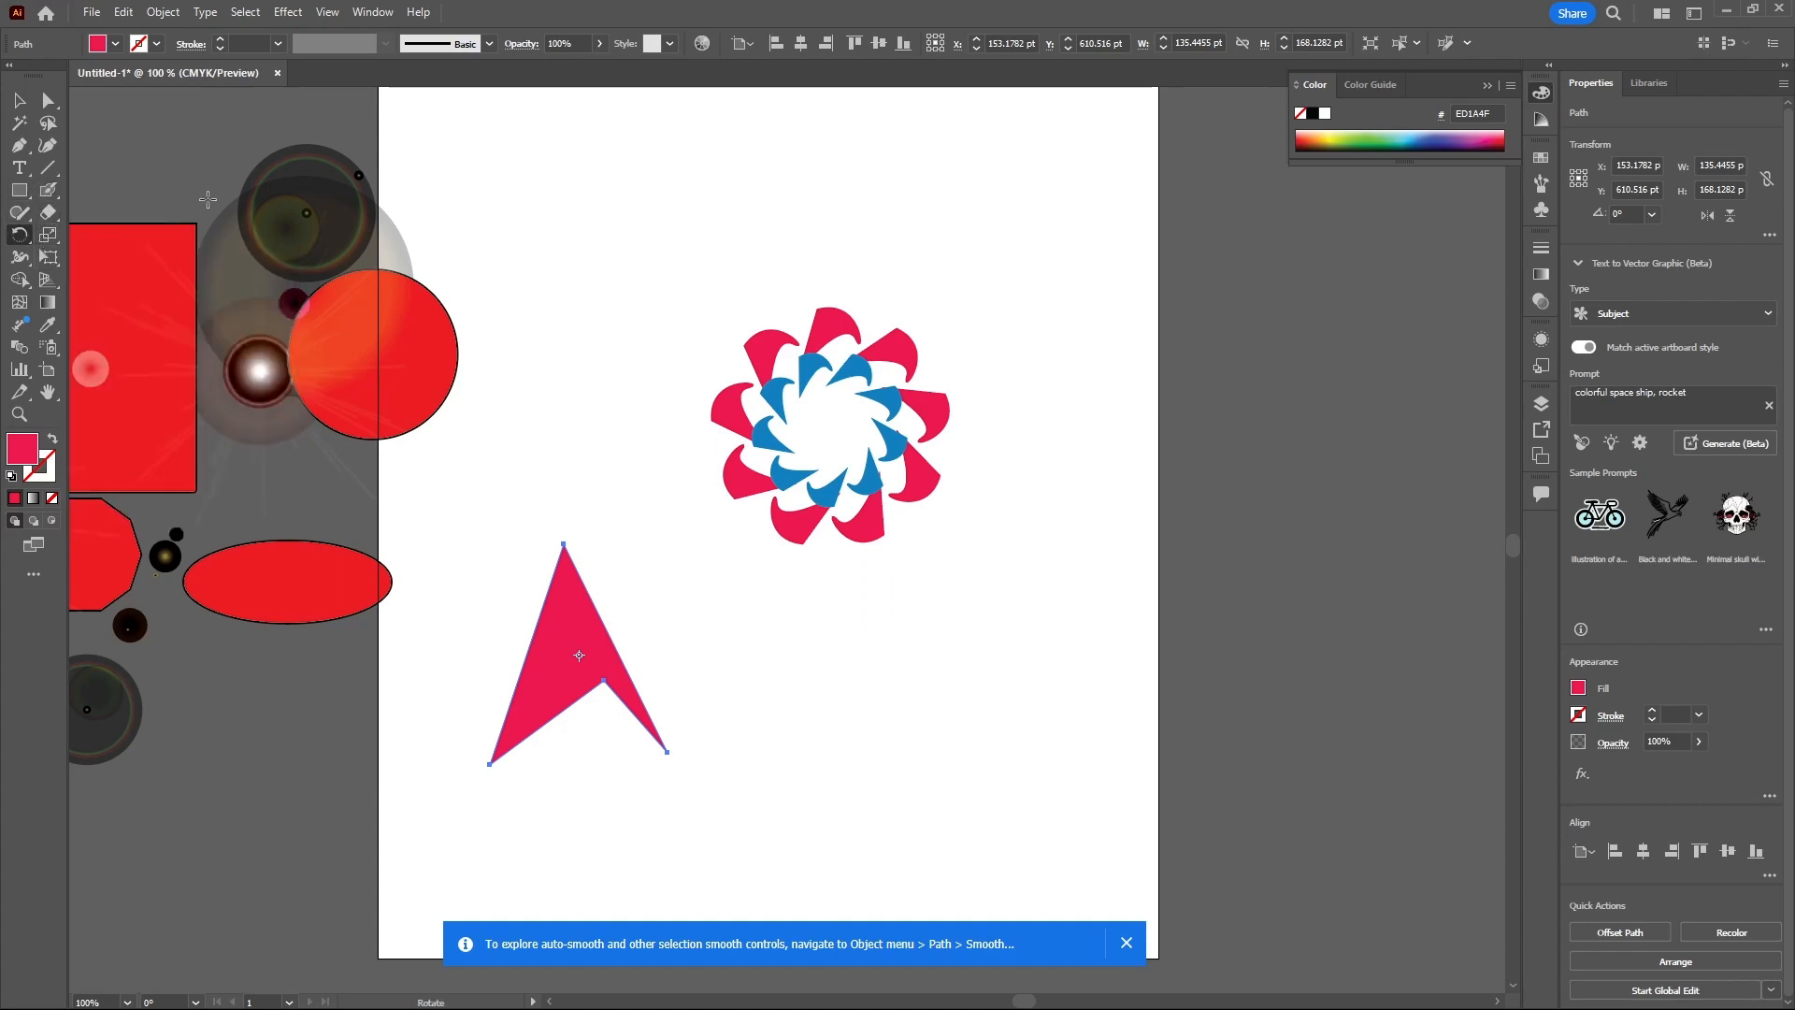
{"action": "scroll", "coordinate": [652, 342], "scroll_direction": "down", "scroll_amount": 1}
{"action": "scroll", "coordinate": [654, 355], "scroll_direction": "down", "scroll_amount": 2}
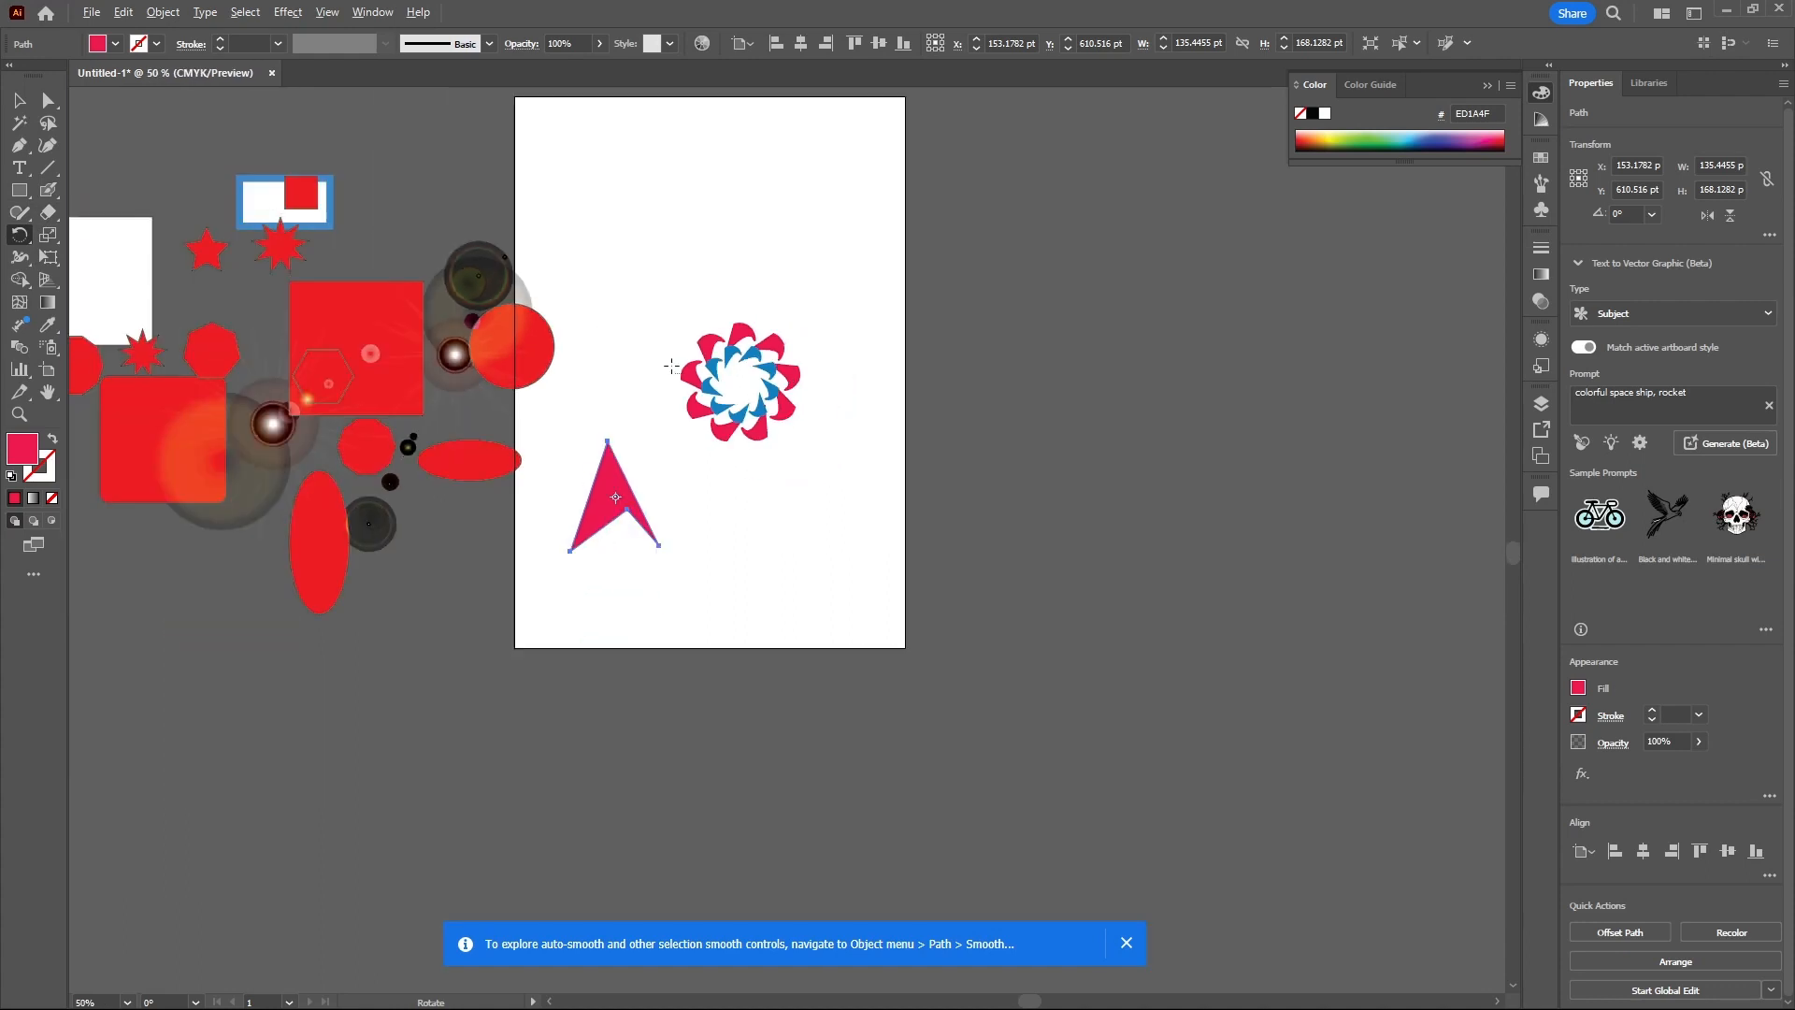
{"action": "scroll", "coordinate": [665, 305], "scroll_direction": "up", "scroll_amount": 2}
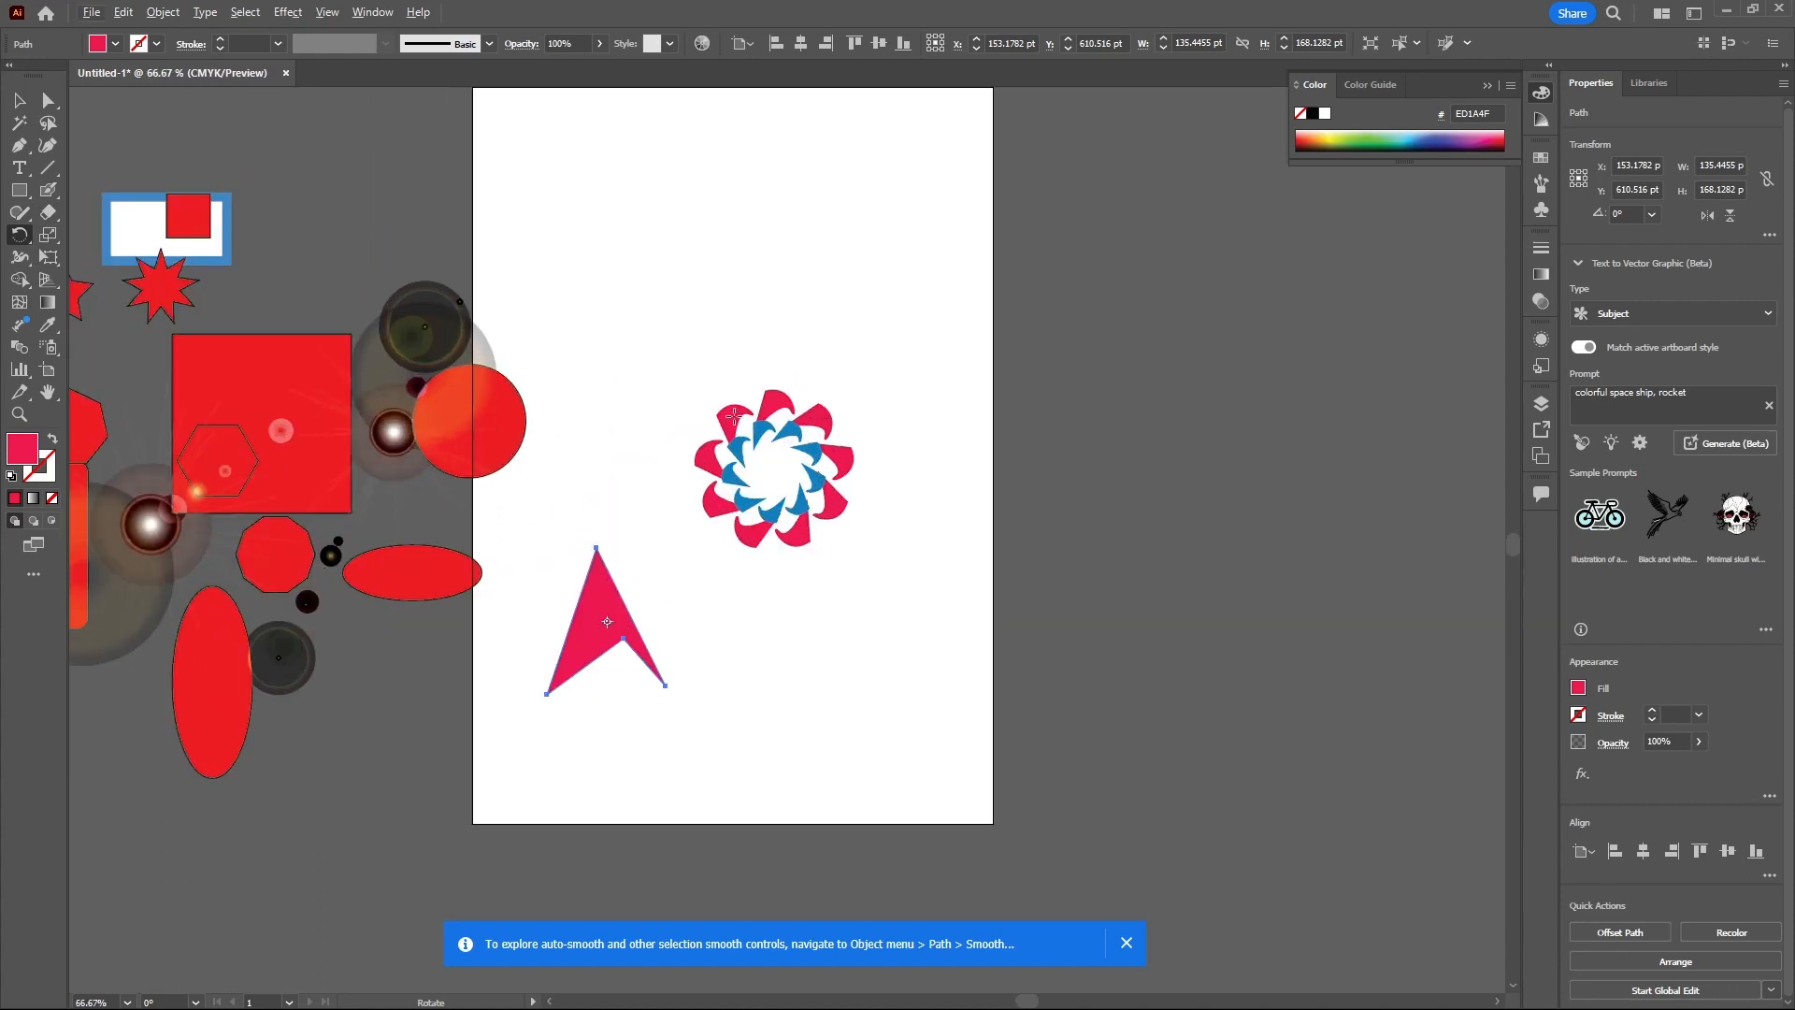